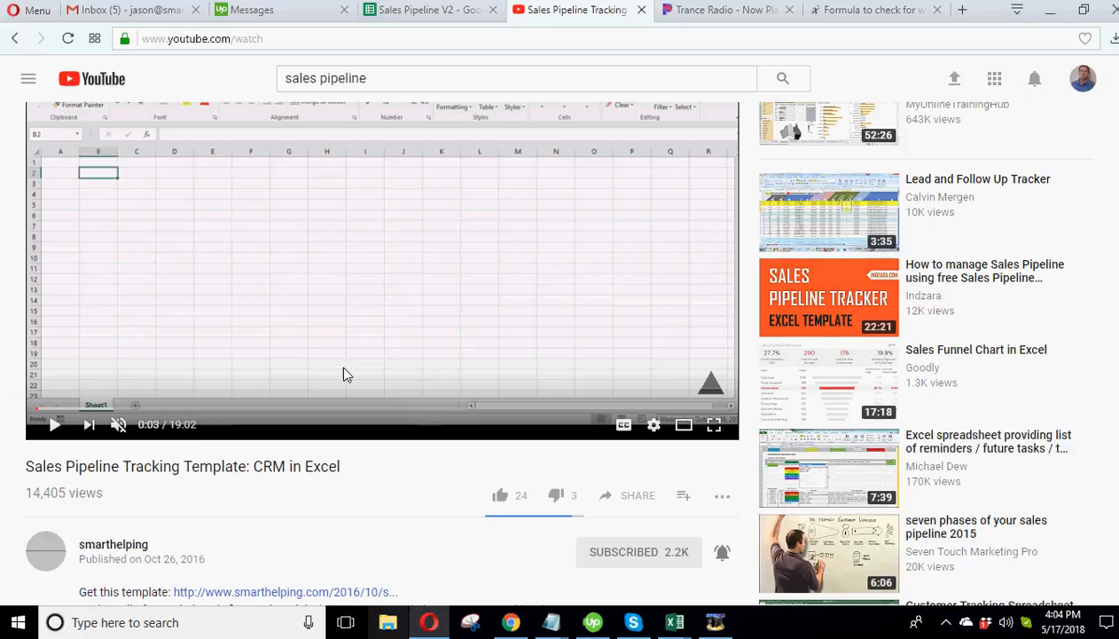
# - Switch to the Sales Pipeline V2 spreadsheet and examine the contract month-count formulas across the client rows of the matrix sheet
pyautogui.click(414, 11)
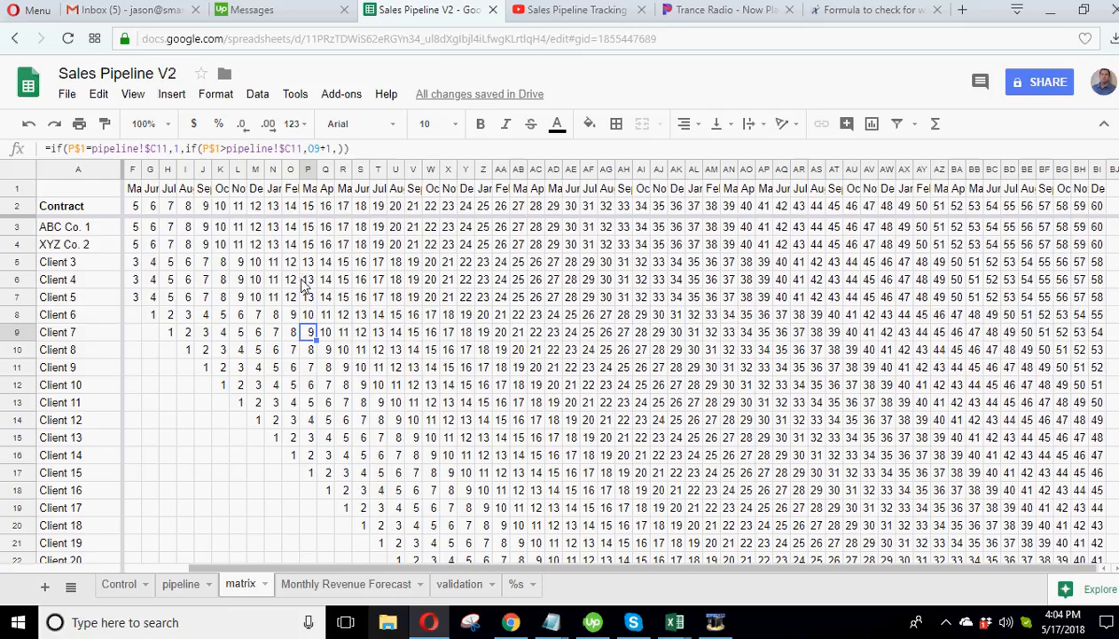
pyautogui.click(137, 228)
pyautogui.click(185, 227)
pyautogui.click(307, 334)
pyautogui.click(203, 457)
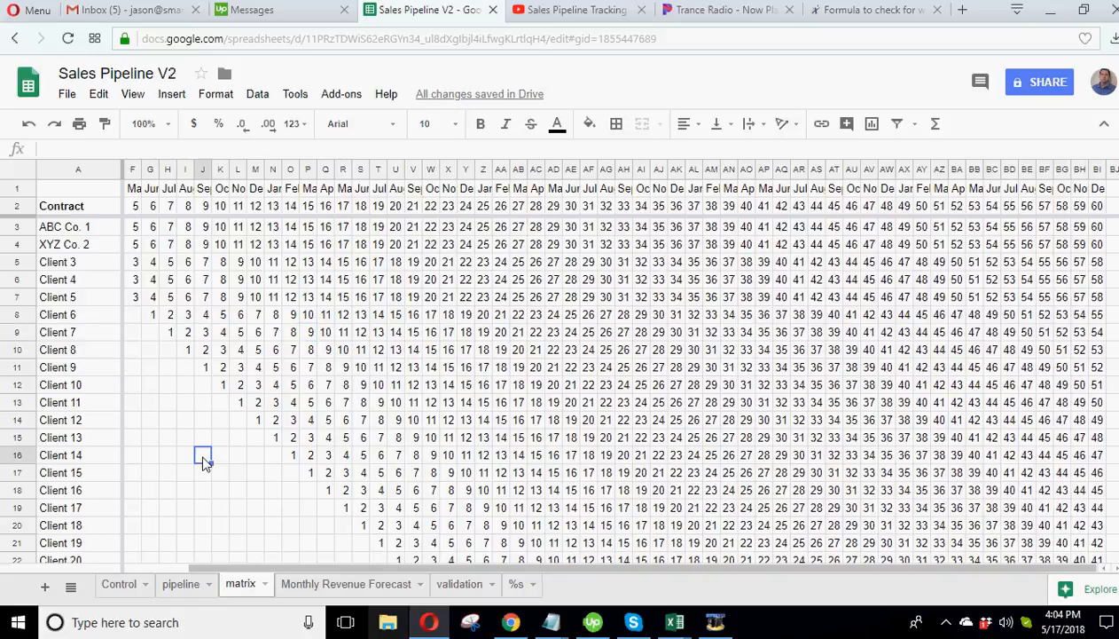
pyautogui.click(182, 403)
pyautogui.click(166, 454)
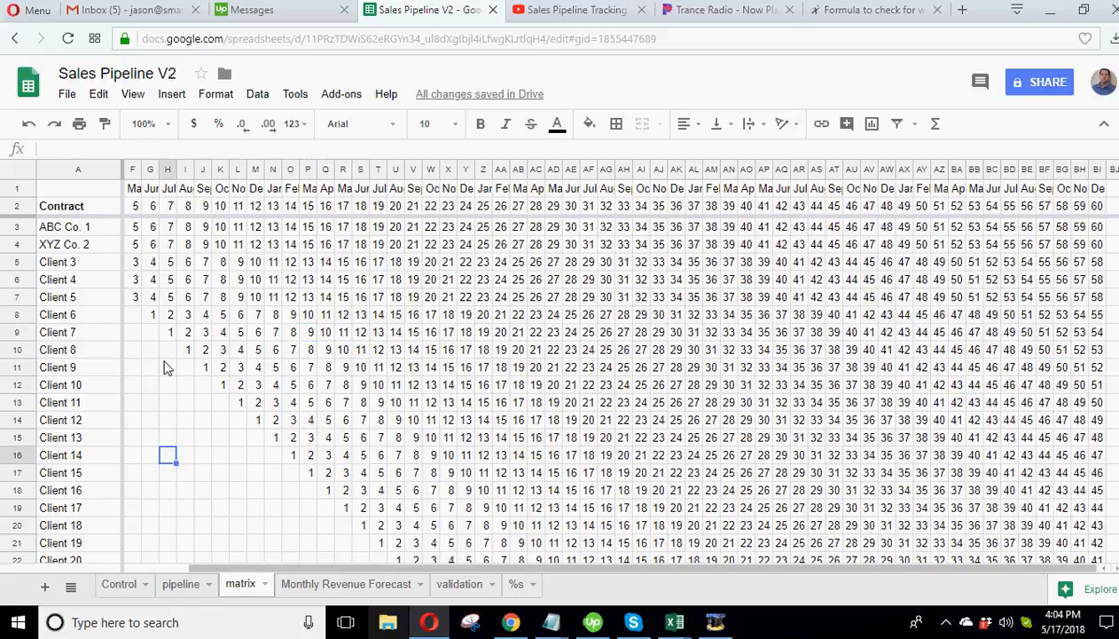
pyautogui.moveTo(136, 227); pyautogui.dragTo(1103, 514)
pyautogui.scroll(2, 308, 405)
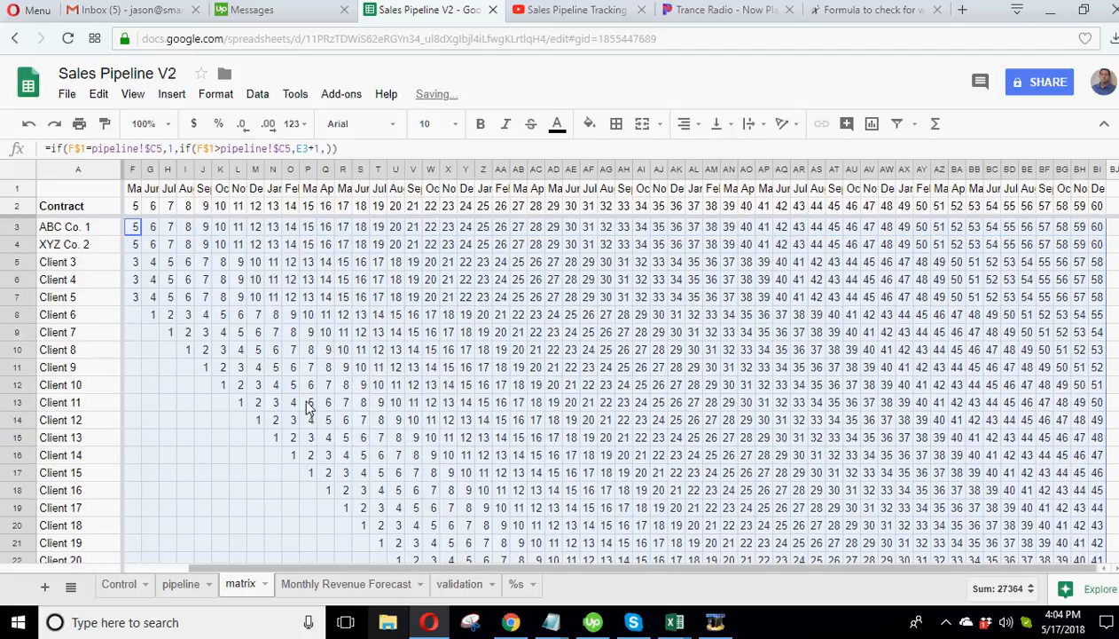
# - Open the pipeline sheet and review the Start Month entries in the Contract Planning table, including those for ABC Co. 1, XYZ Co. 2 and Client 9
pyautogui.click(189, 587)
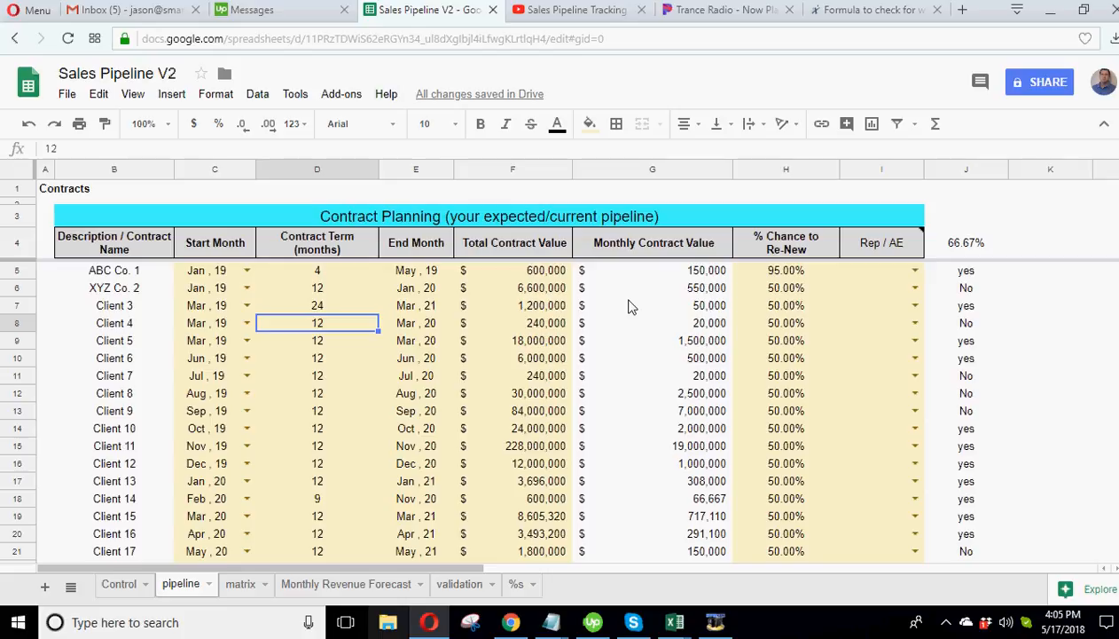
pyautogui.click(210, 273)
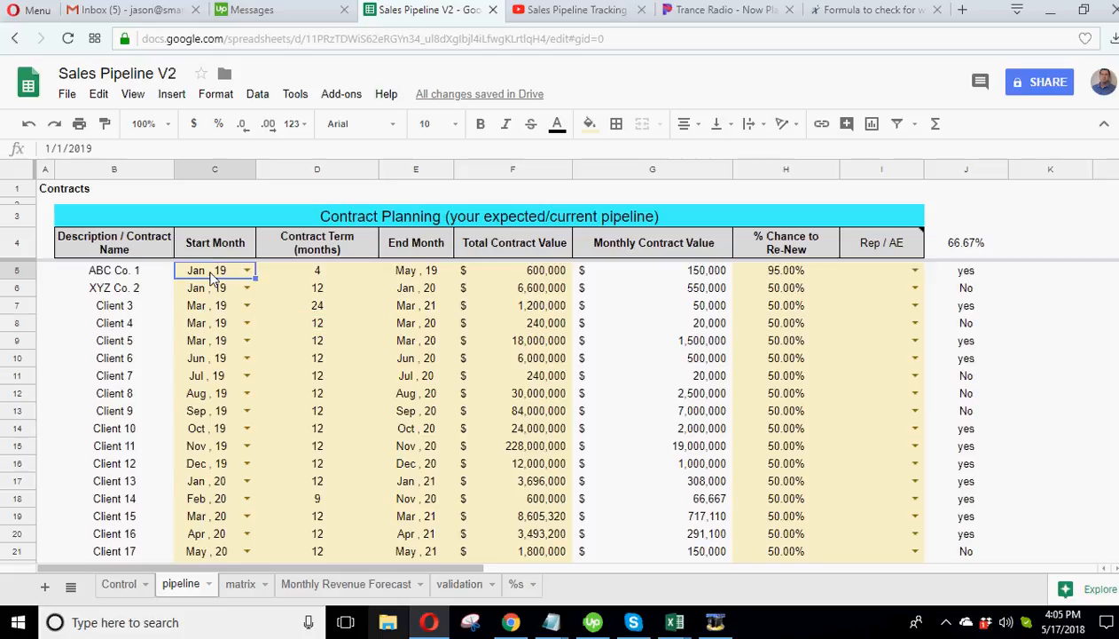
pyautogui.click(210, 292)
pyautogui.scroll(-3, 212, 297)
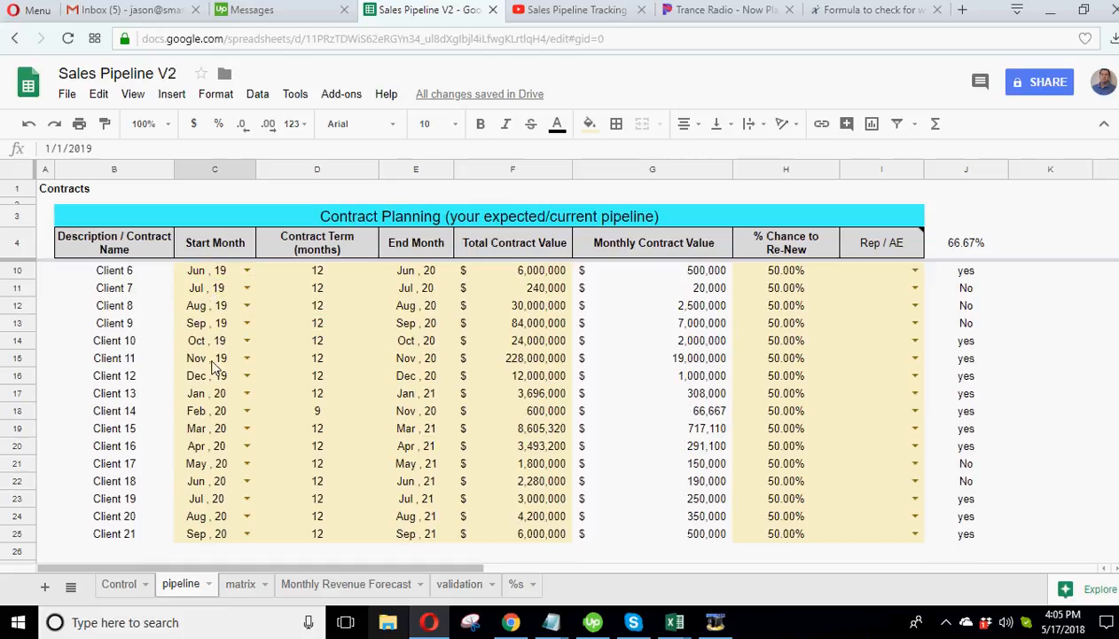
pyautogui.scroll(3, 211, 297)
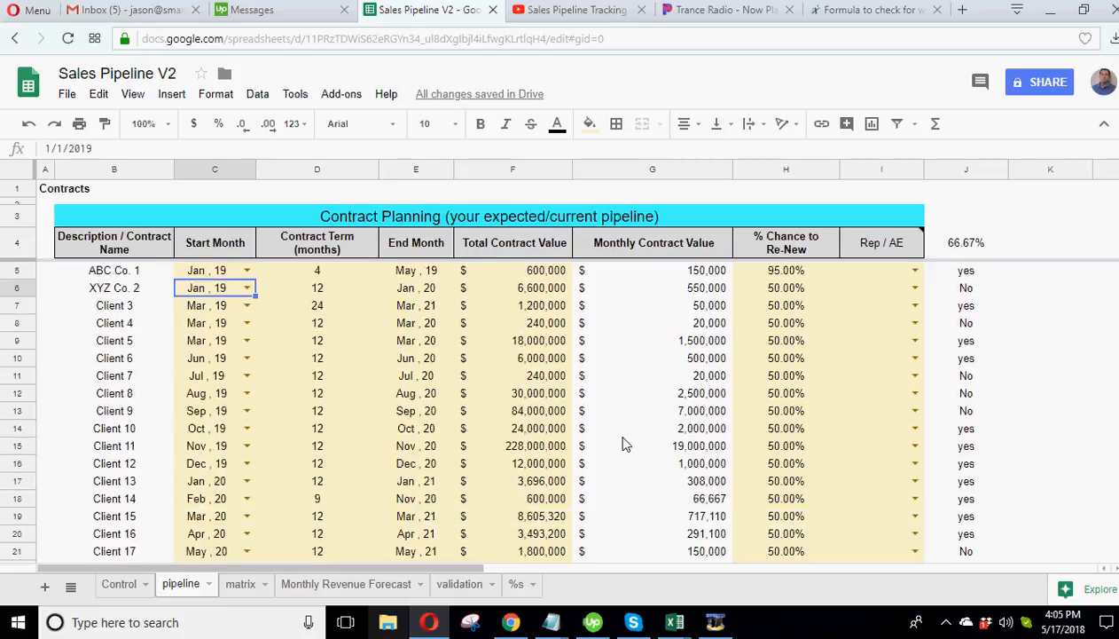
pyautogui.click(206, 413)
pyautogui.scroll(-3, 204, 419)
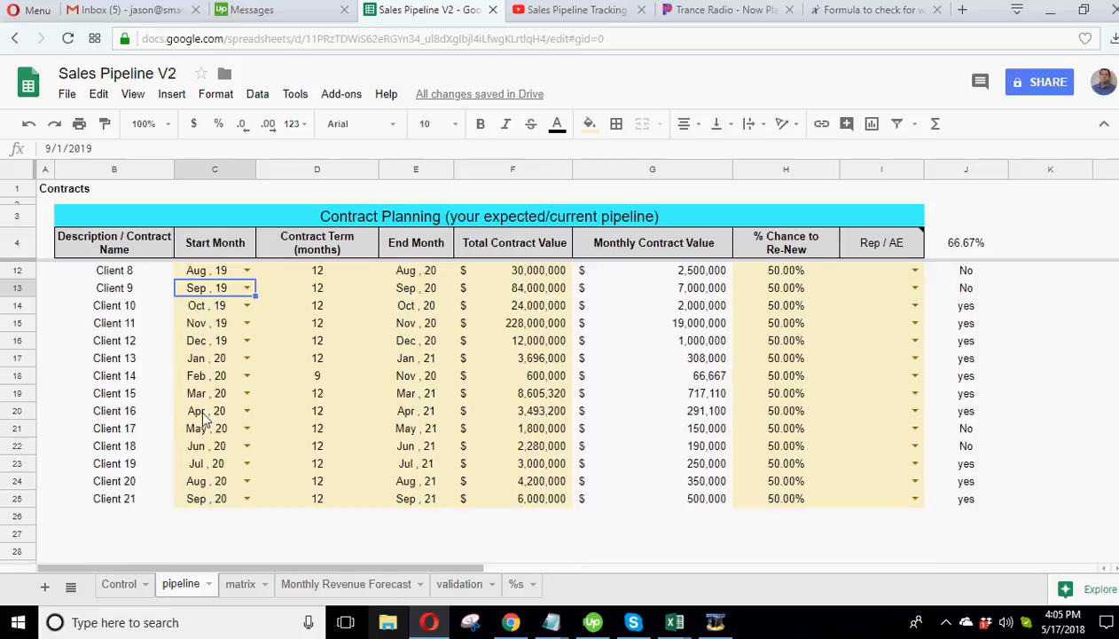
pyautogui.scroll(3, 202, 417)
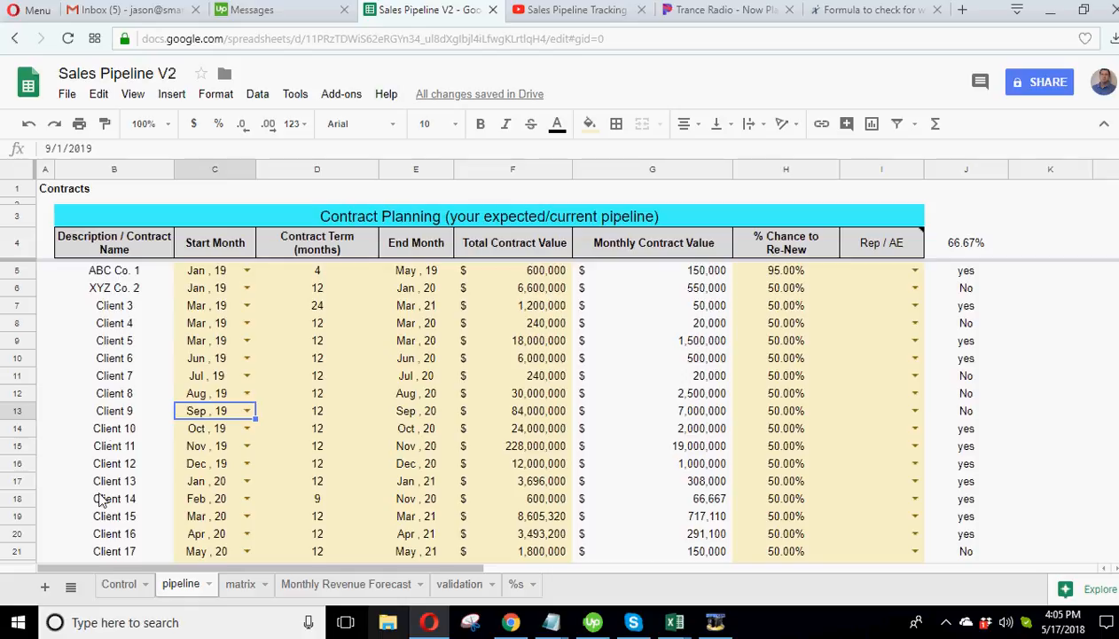
# - Look through the contract names on the pipeline sheet from ABC Co. 1 down to the last client row
pyautogui.scroll(-4, 111, 428)
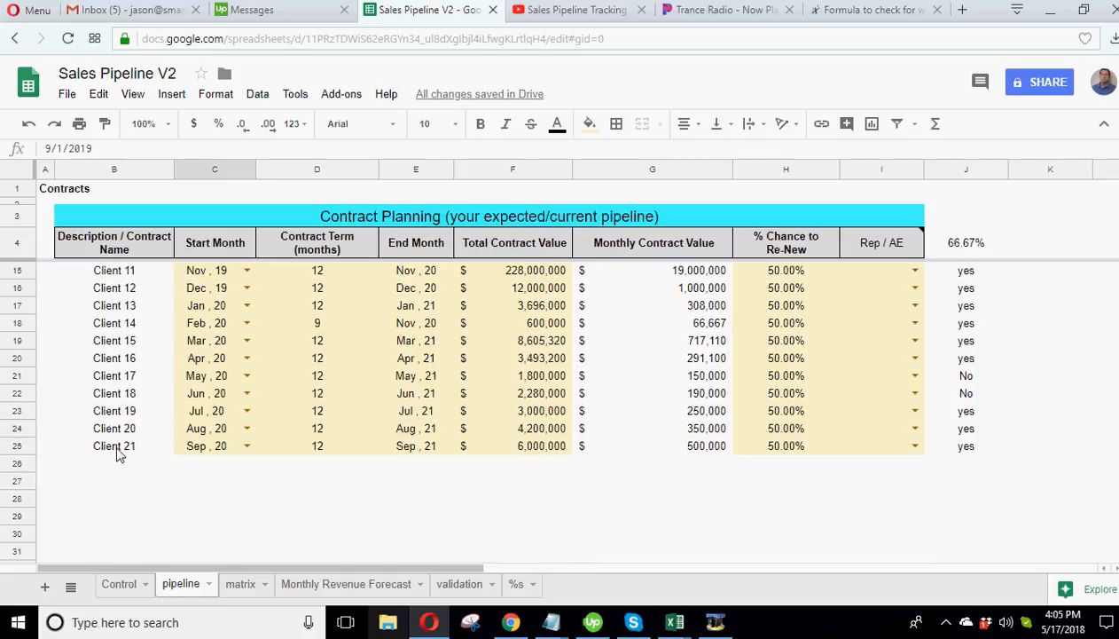
pyautogui.scroll(4, 120, 454)
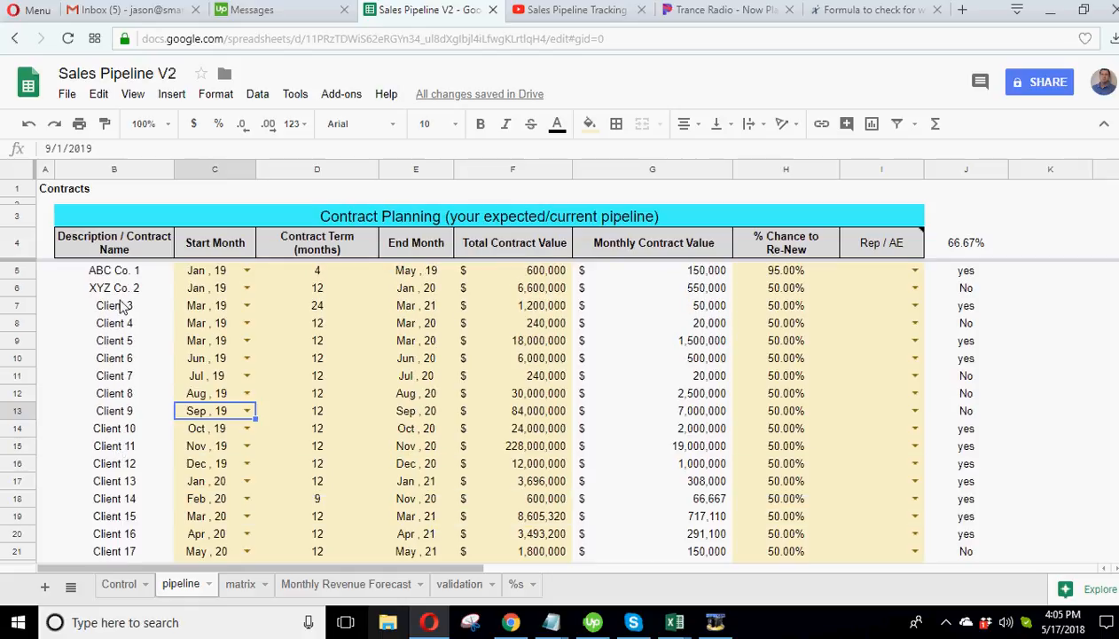
pyautogui.scroll(-4, 133, 501)
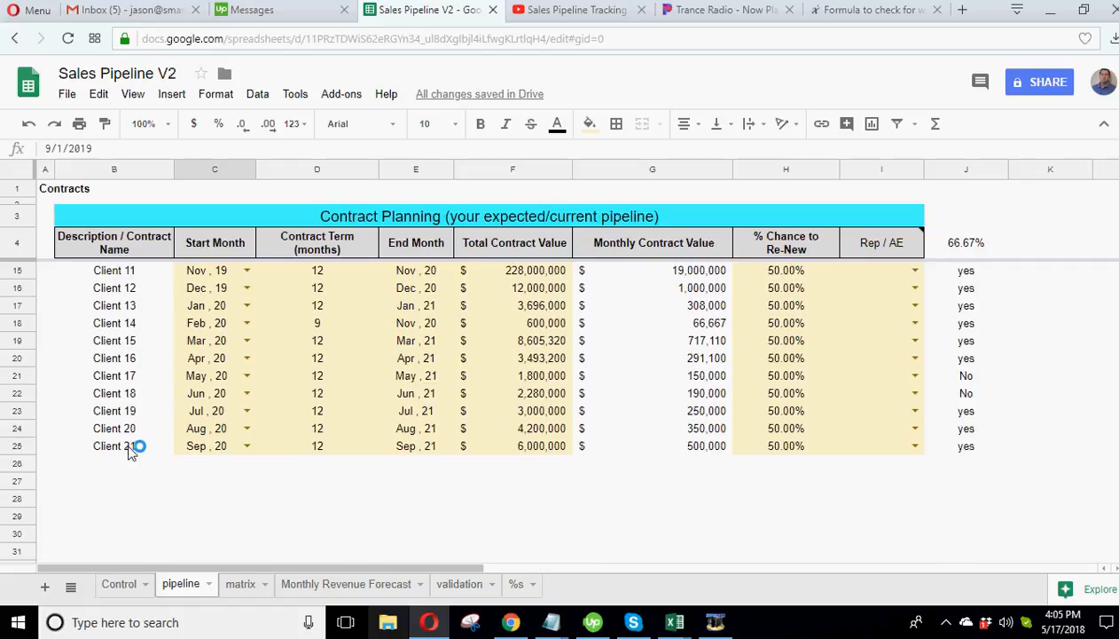
pyautogui.click(131, 449)
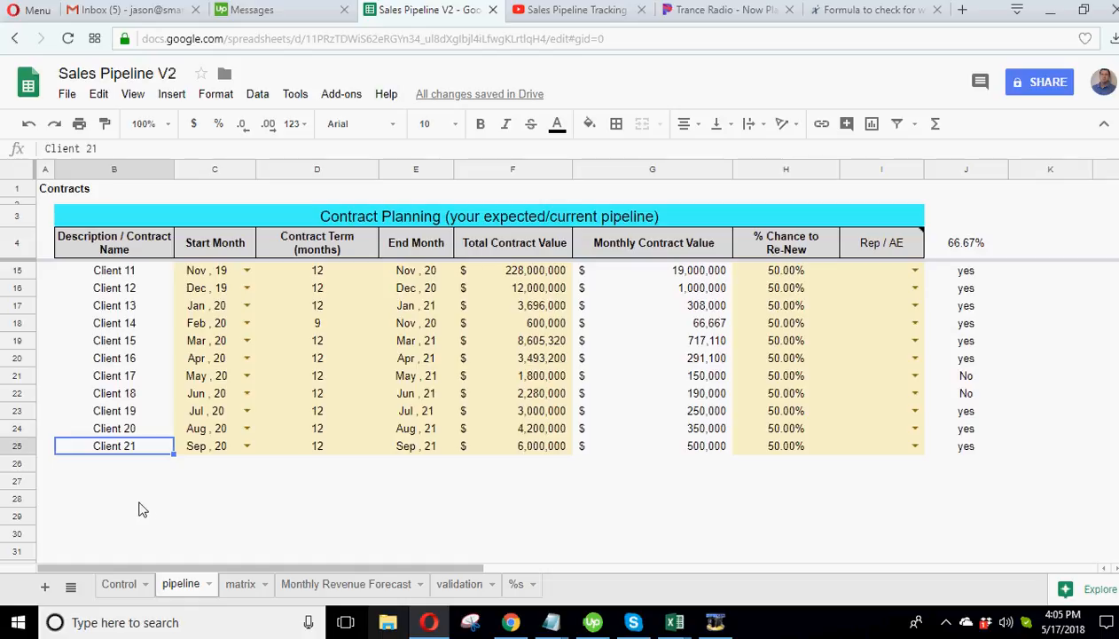
pyautogui.scroll(5, 133, 466)
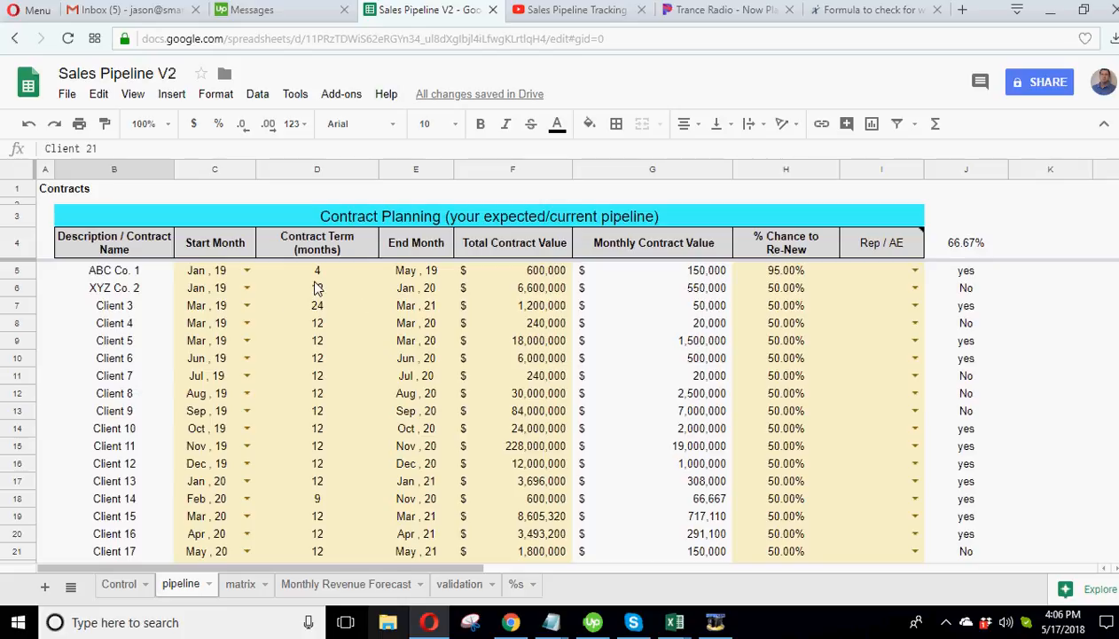
pyautogui.scroll(-3, 220, 422)
pyautogui.scroll(3, 220, 428)
# - Check the Start Year cell on the Control sheet and the month list formula in column A of the validation sheet
pyautogui.click(119, 584)
pyautogui.click(264, 224)
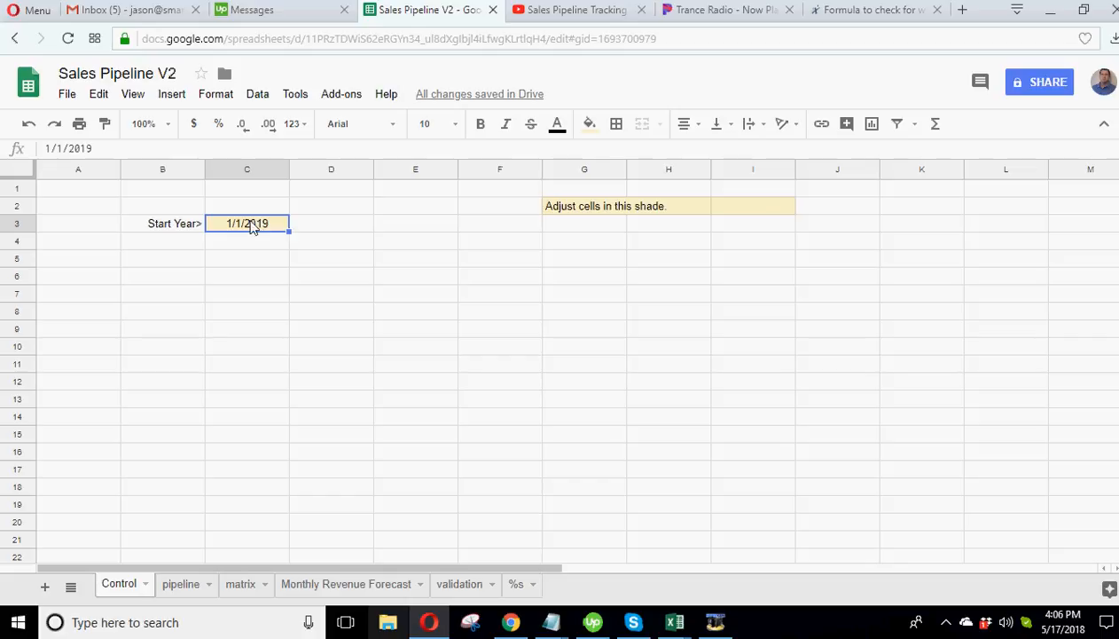
pyautogui.click(461, 585)
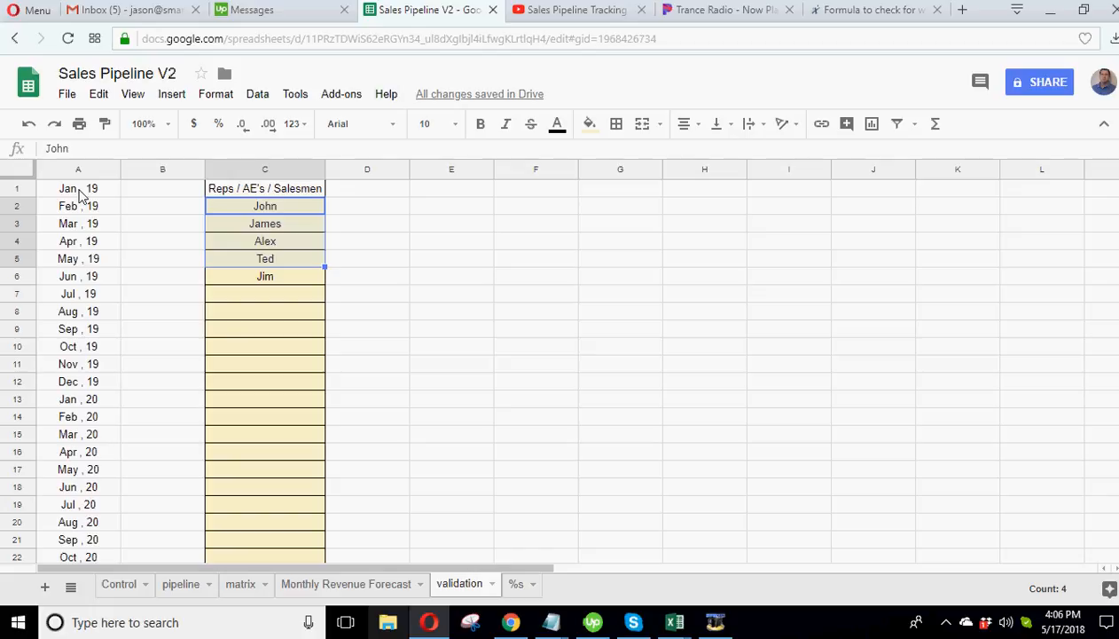
pyautogui.moveTo(80, 195); pyautogui.dragTo(83, 364)
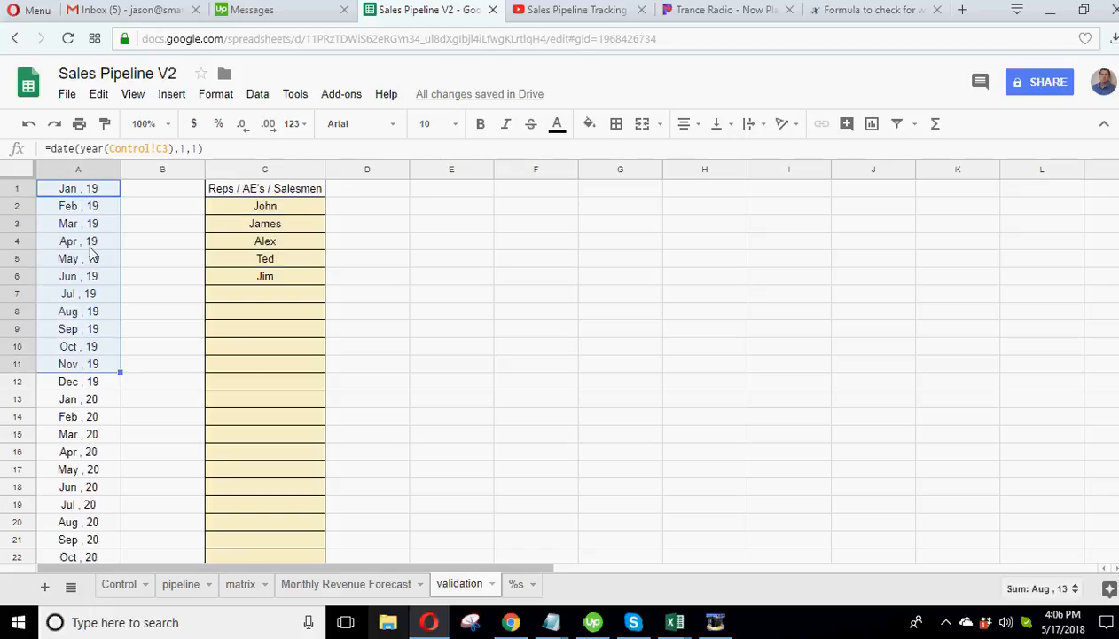
pyautogui.click(91, 195)
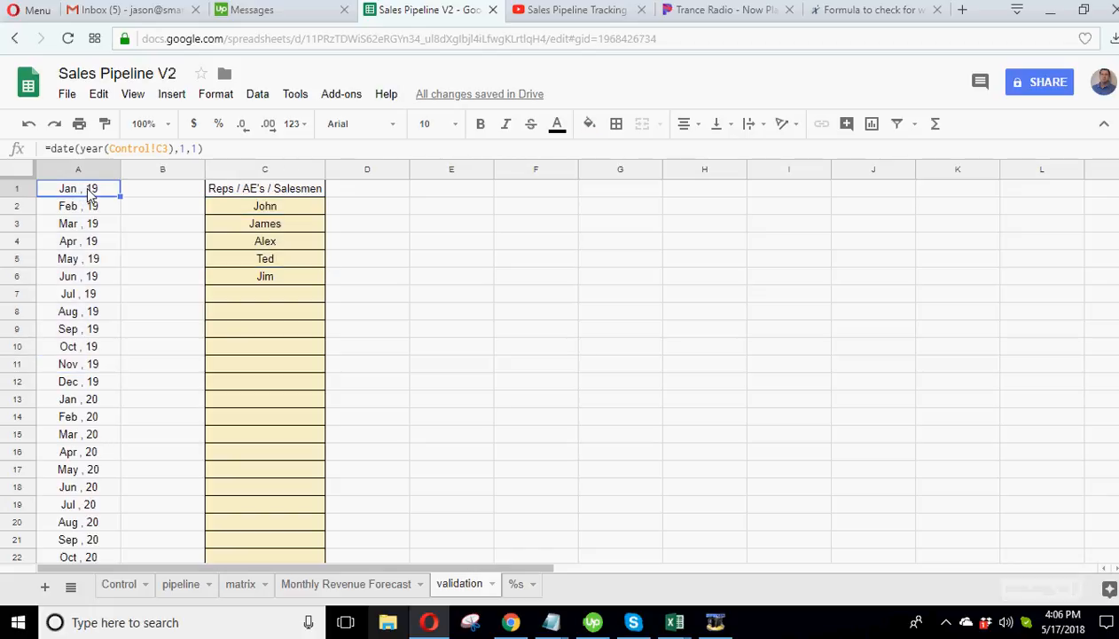
# - Return to the pipeline sheet and review the Start Month and Contract Term values of the first contracts and the rows below
pyautogui.click(177, 589)
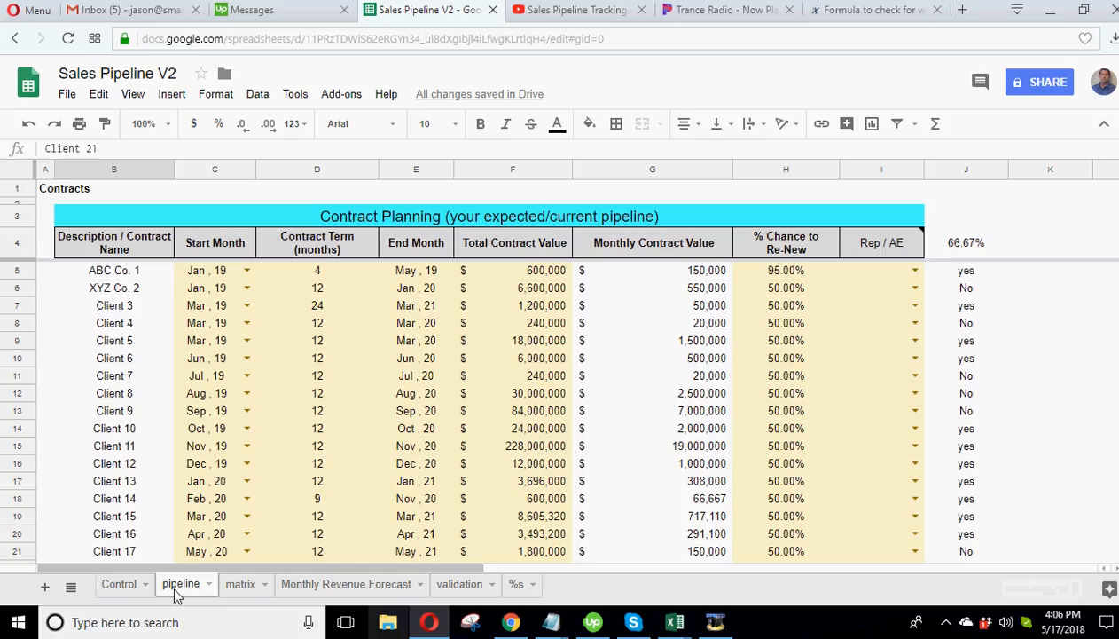
pyautogui.click(219, 272)
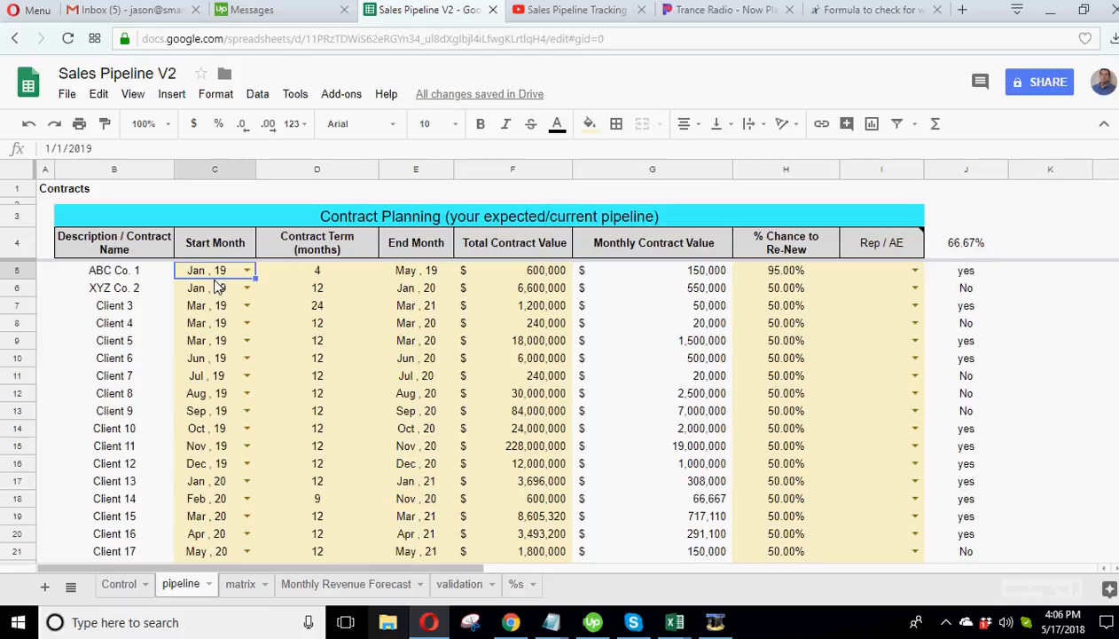
pyautogui.click(217, 288)
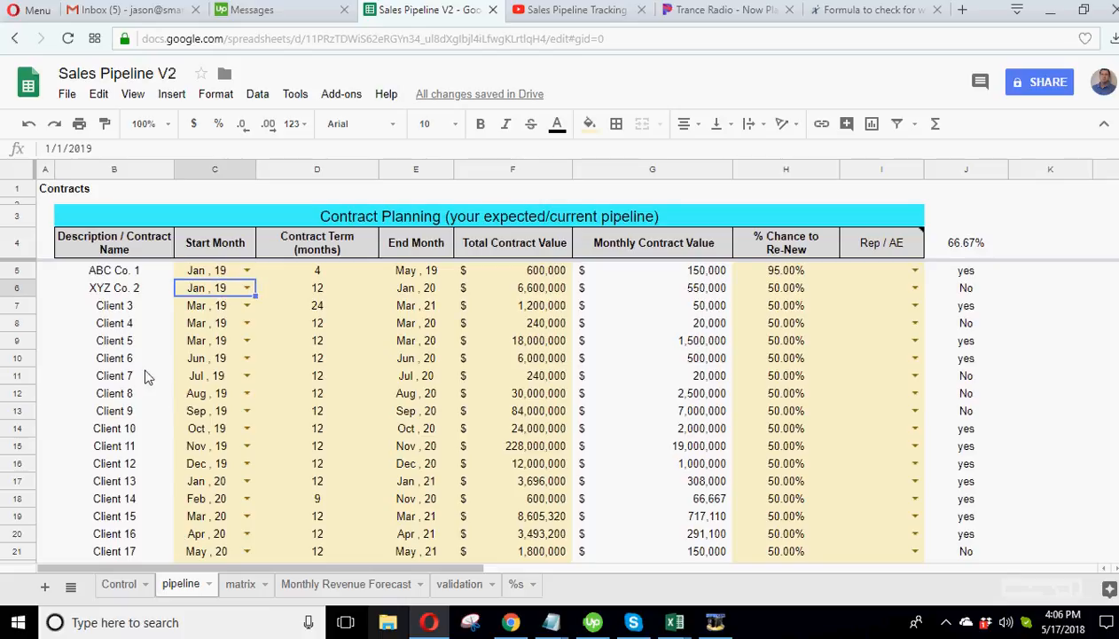
pyautogui.click(322, 272)
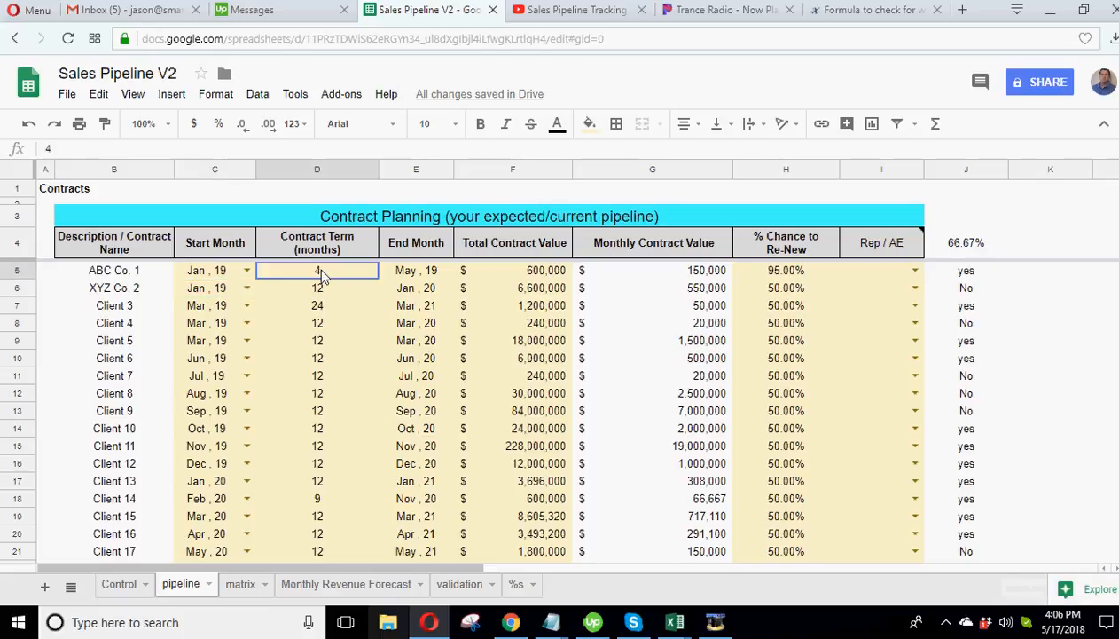
pyautogui.click(321, 291)
pyautogui.click(331, 274)
pyautogui.scroll(-3, 324, 412)
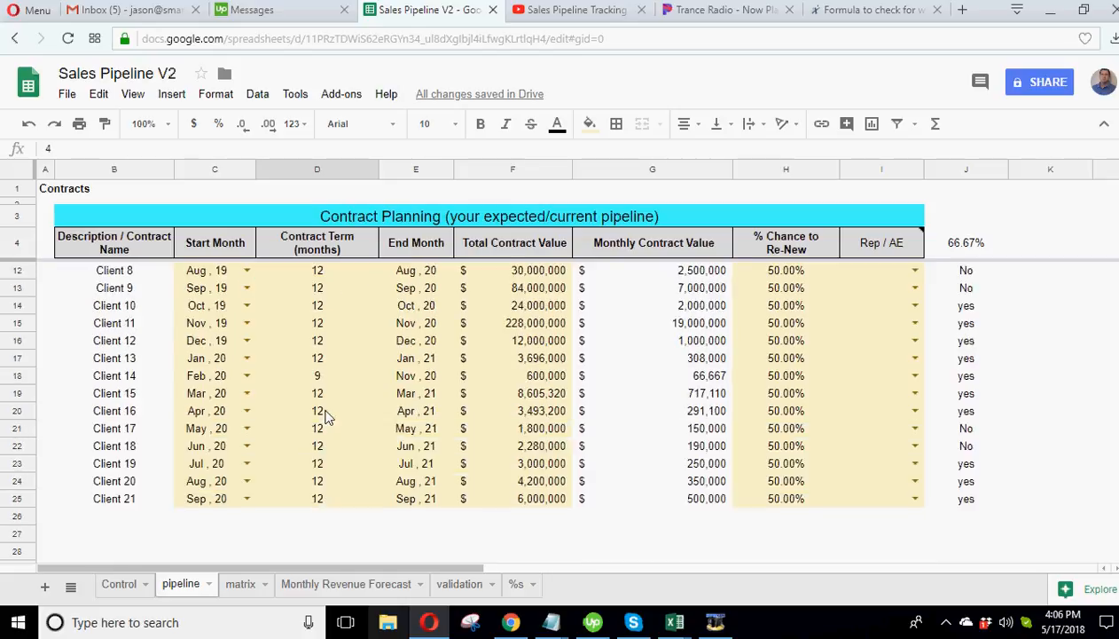
pyautogui.scroll(3, 324, 416)
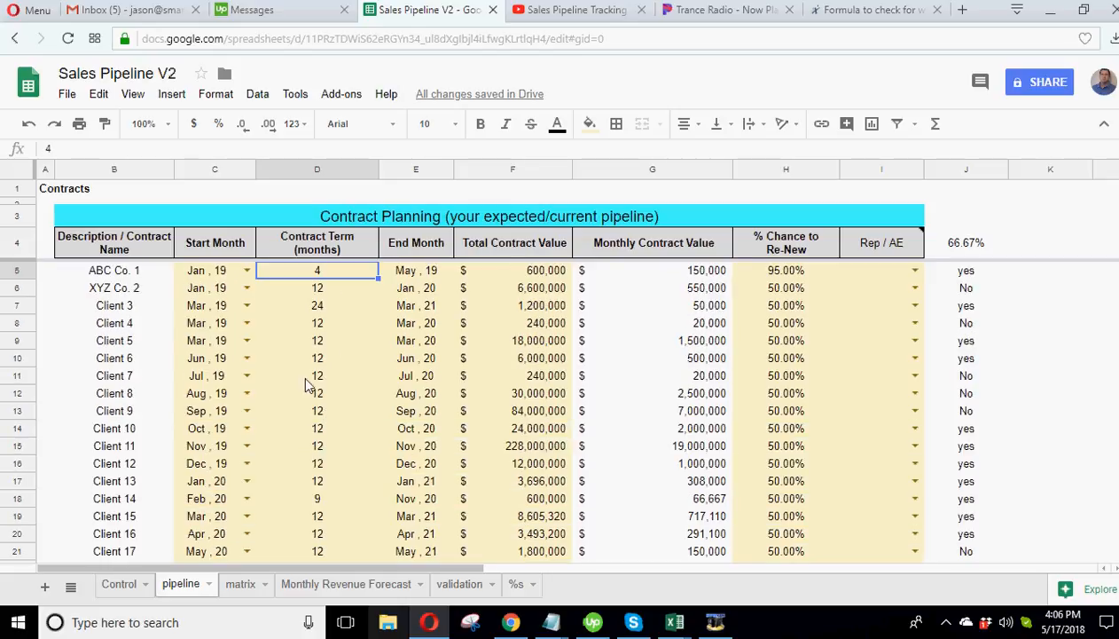
pyautogui.scroll(-4, 312, 470)
pyautogui.scroll(4, 312, 469)
# - Inspect the End Month formulas for ABC Co. 1, XYZ Co. 2 and several client rows below them
pyautogui.click(421, 276)
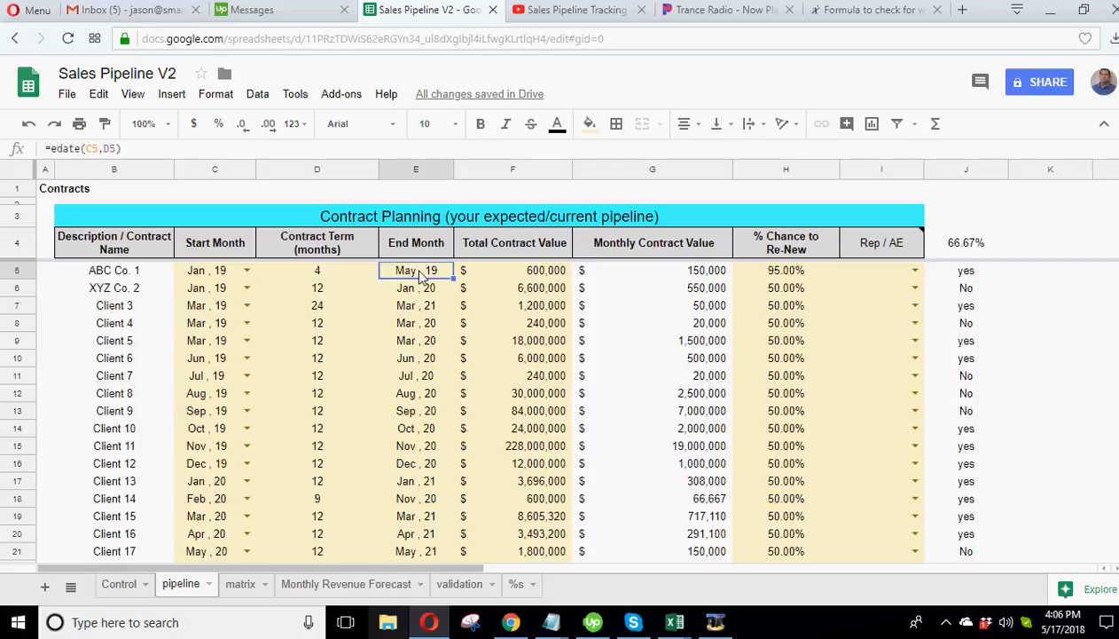
pyautogui.click(419, 287)
pyautogui.click(419, 305)
pyautogui.click(418, 341)
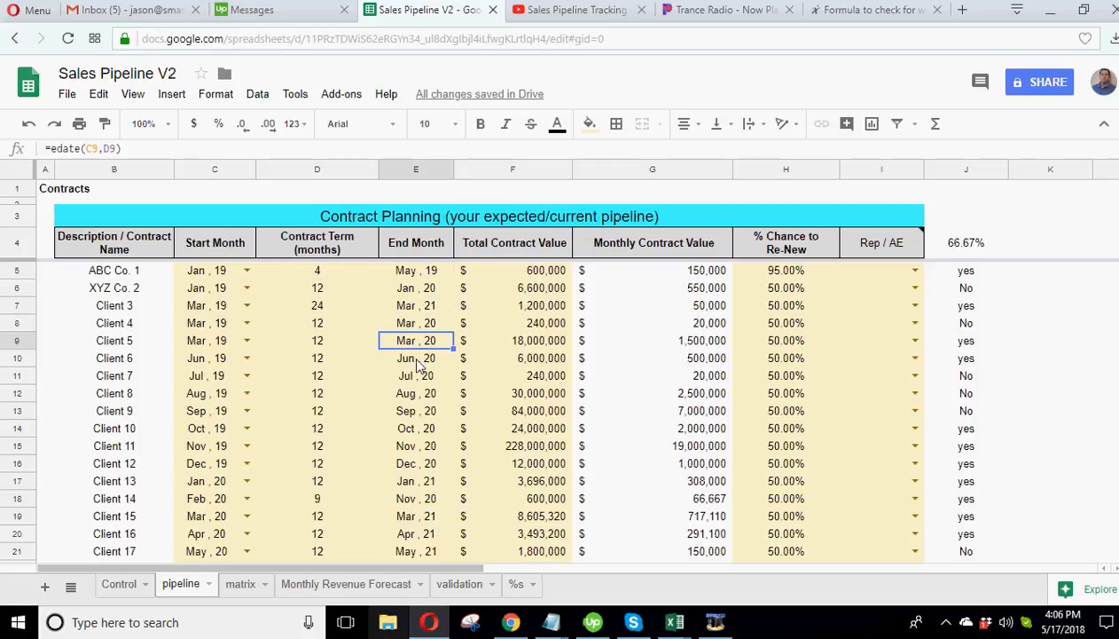
pyautogui.click(410, 377)
pyautogui.click(408, 396)
pyautogui.click(419, 277)
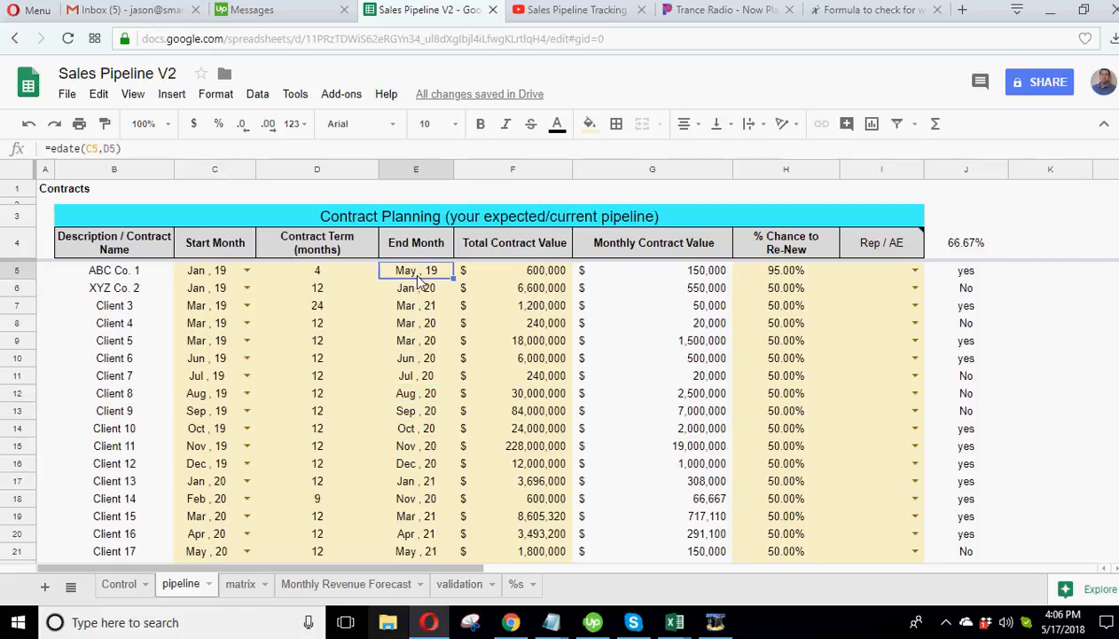
pyautogui.click(418, 287)
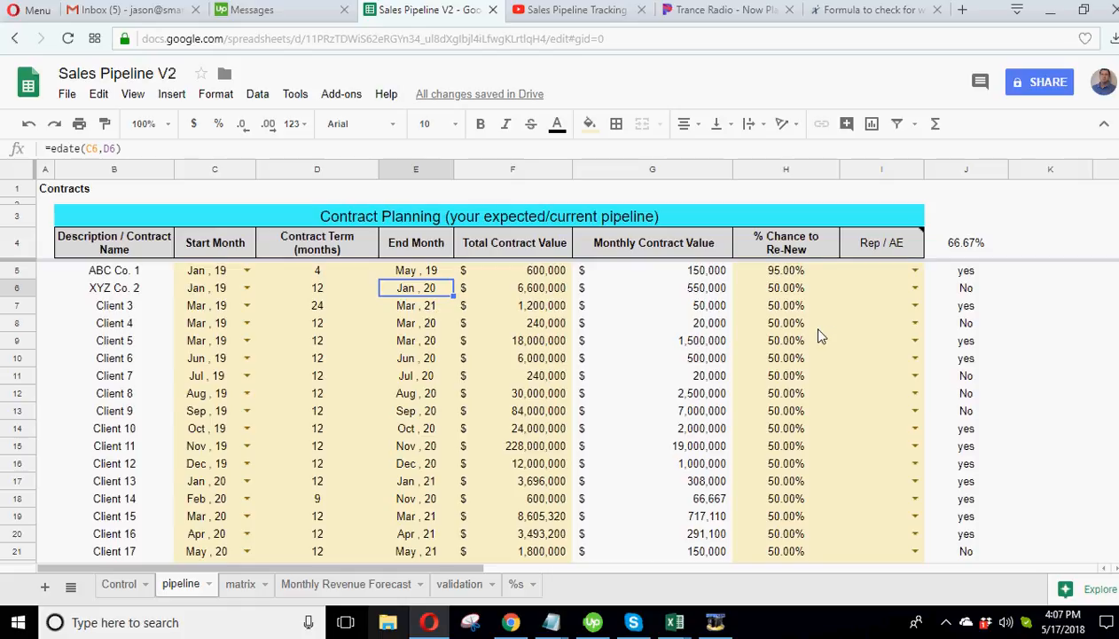
# - Recheck the Start Month inputs for ABC Co. 1 and Client 3 and the Contract Term inputs from ABC Co. 1 to Client 9
pyautogui.click(216, 270)
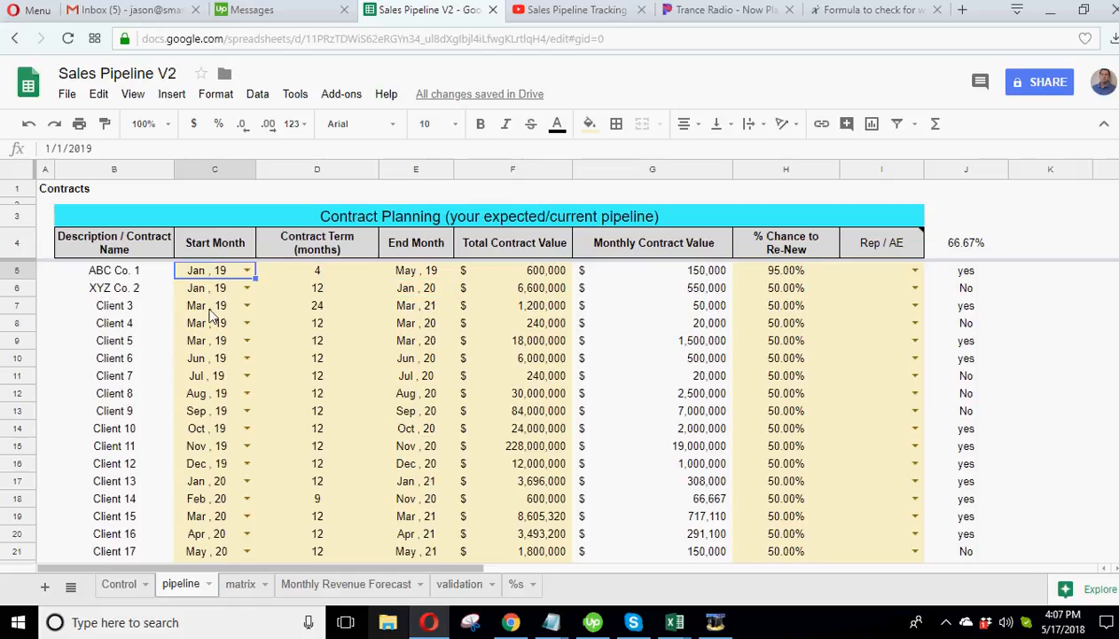
pyautogui.click(210, 308)
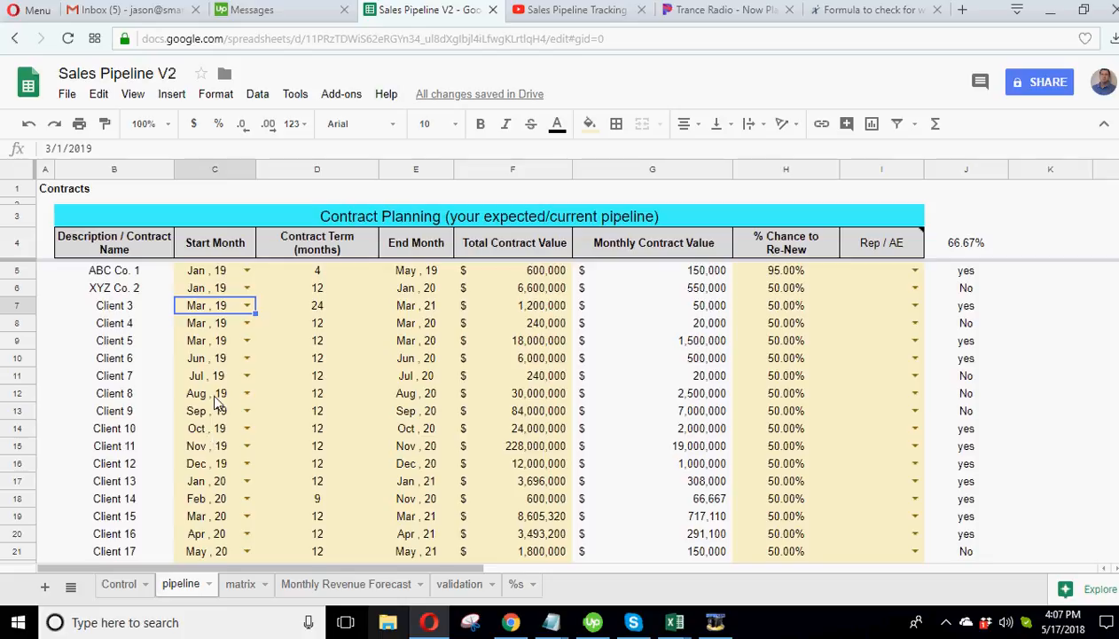
pyautogui.click(315, 271)
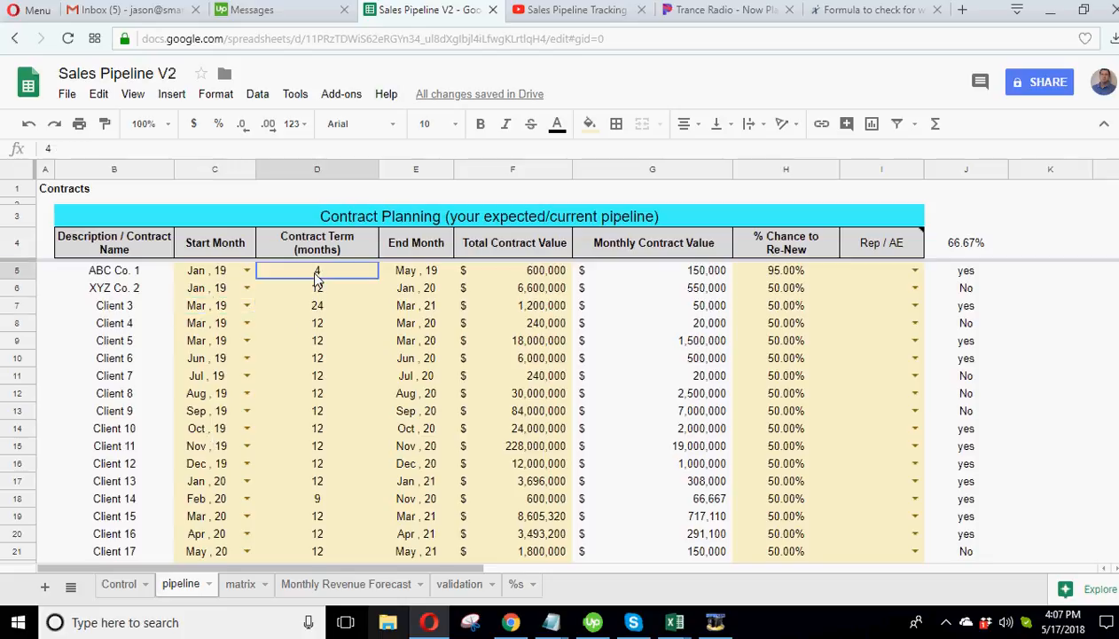
pyautogui.moveTo(316, 275); pyautogui.dragTo(315, 411)
pyautogui.click(317, 338)
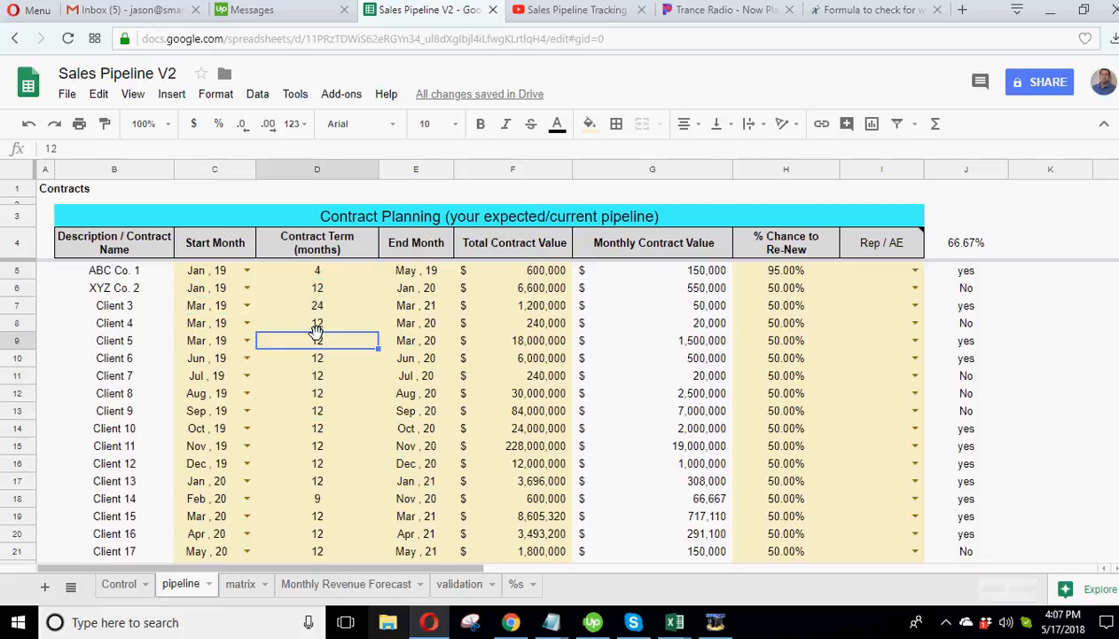
# - Examine the Total Contract Value inputs and the Monthly Contract Value formulas in the upper rows of the contract table
pyautogui.moveTo(529, 270); pyautogui.dragTo(532, 426)
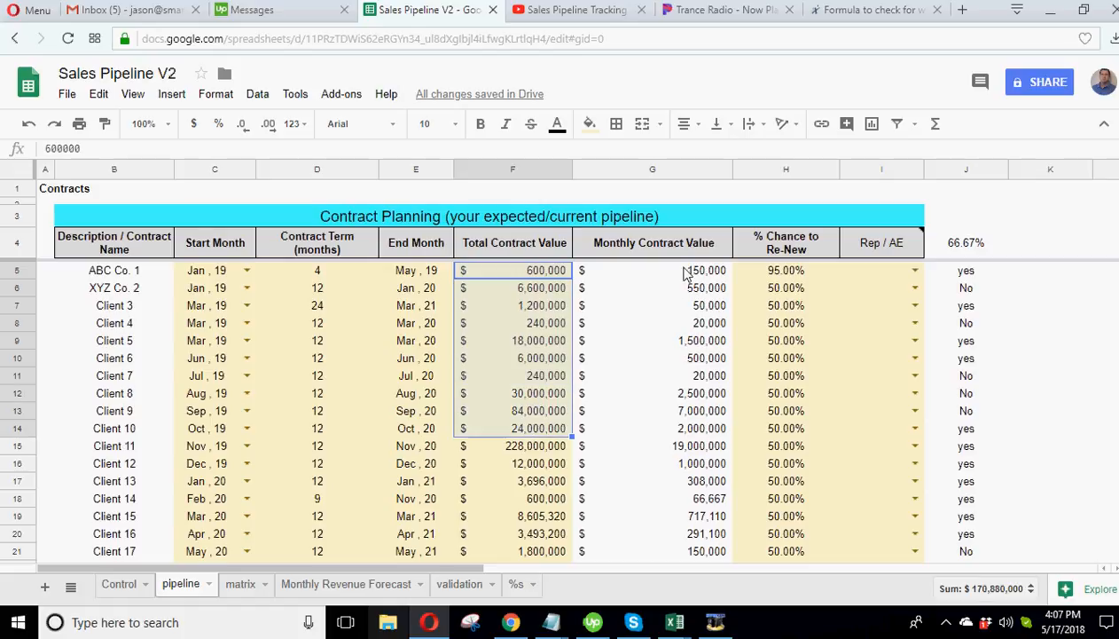
pyautogui.moveTo(686, 274); pyautogui.dragTo(674, 394)
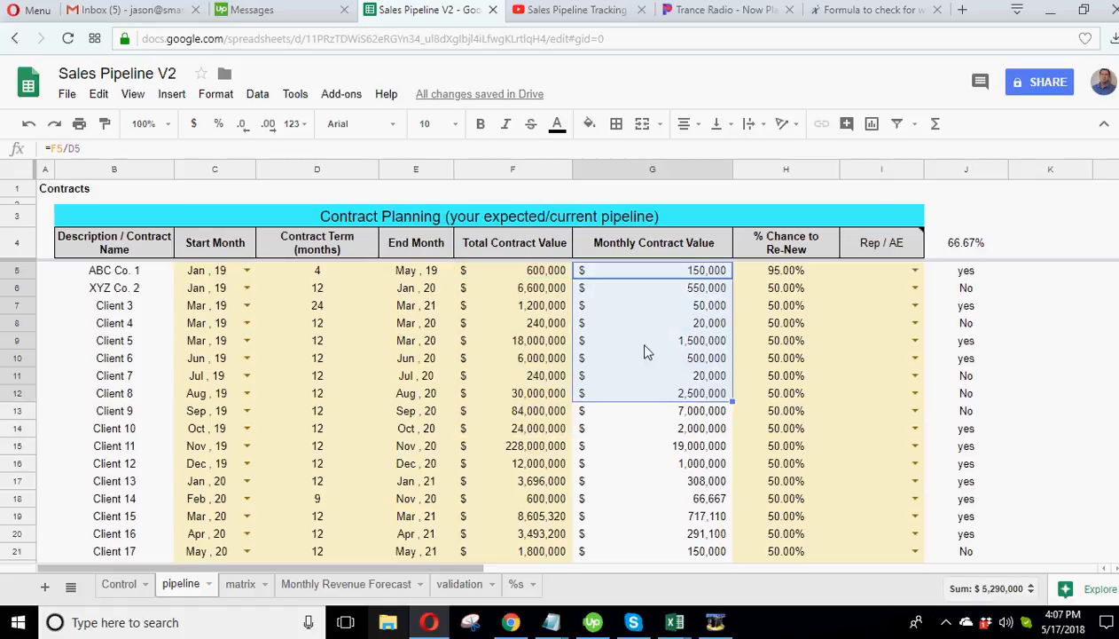
# - Review how ABC Co. 1's Total Contract Value and Contract Term feed its Monthly Contract Value formula
pyautogui.click(533, 272)
pyautogui.click(625, 274)
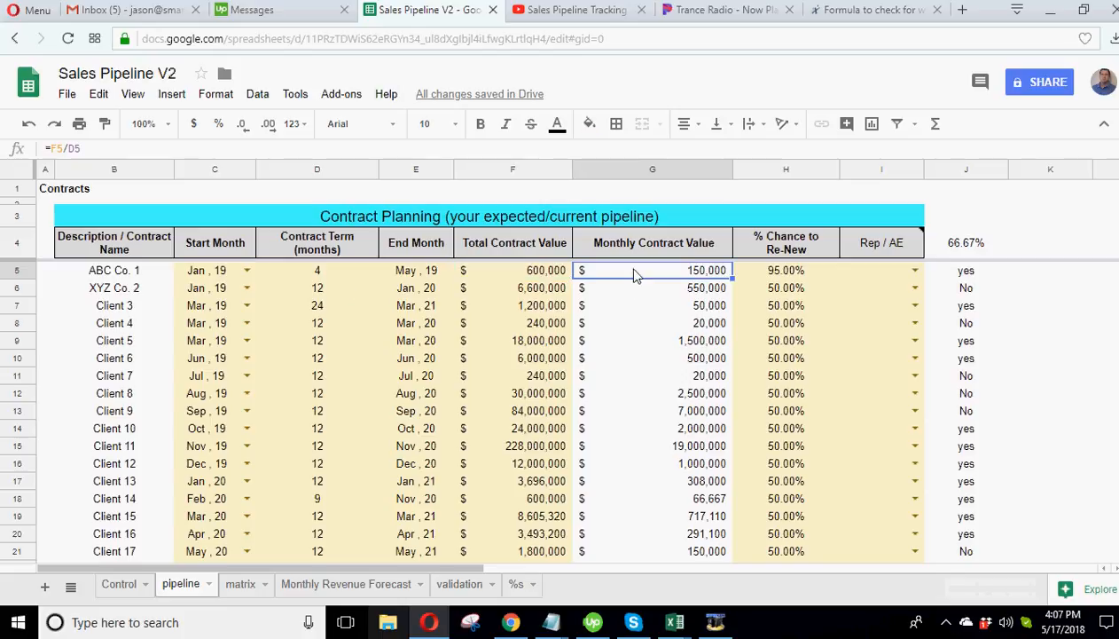
pyautogui.click(301, 273)
pyautogui.click(524, 276)
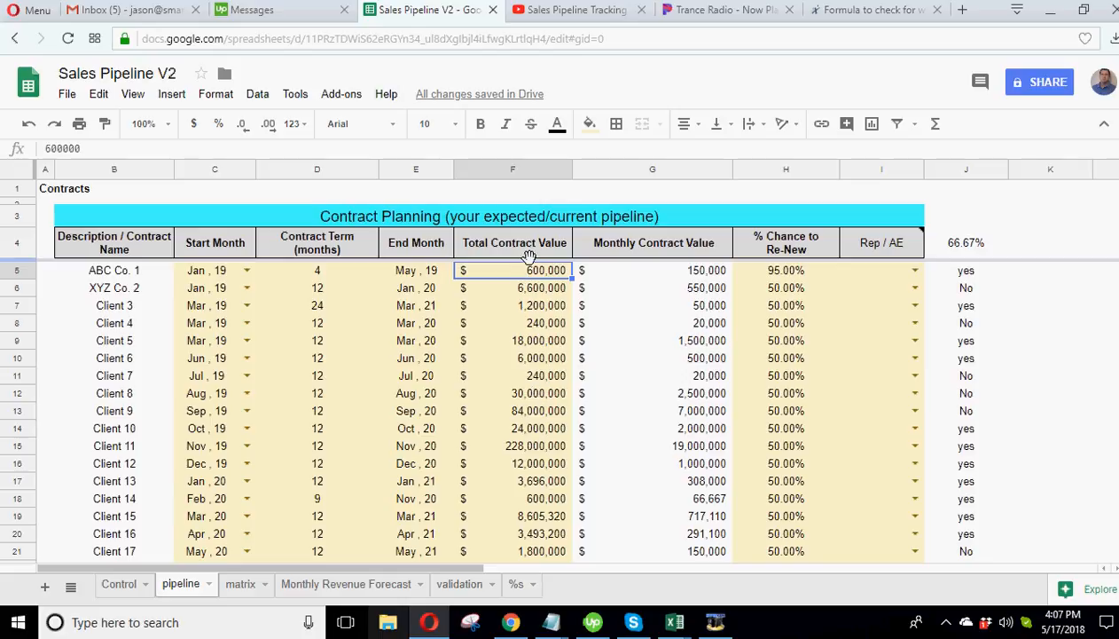
pyautogui.click(312, 273)
pyautogui.click(668, 275)
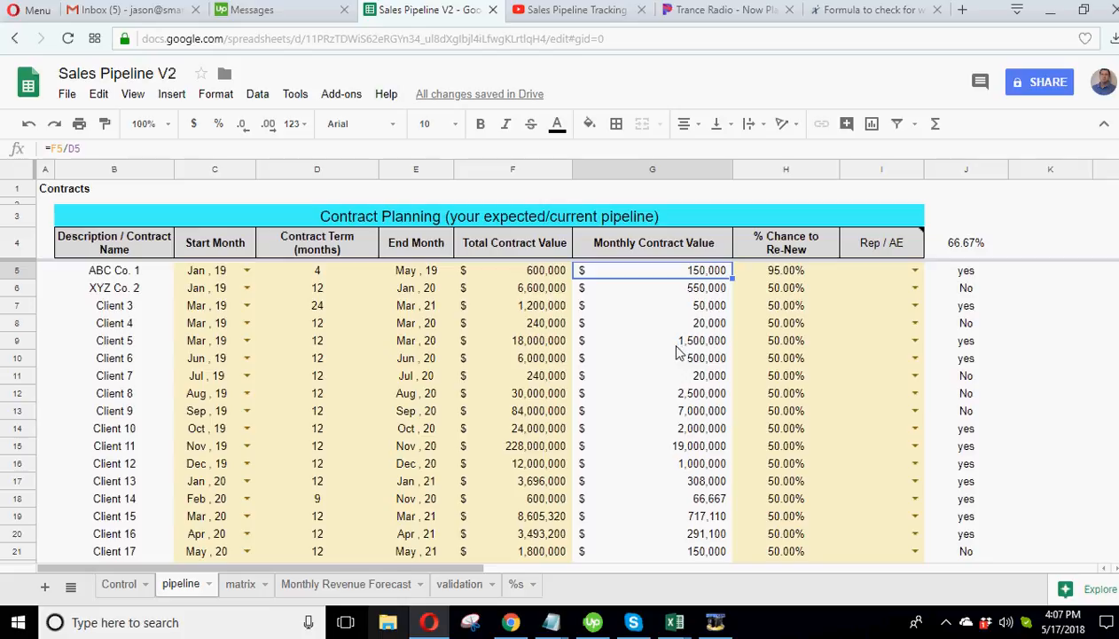
# - Inspect the % Chance to Re-New inputs from ABC Co. 1 down to Client 9
pyautogui.click(780, 271)
pyautogui.click(774, 292)
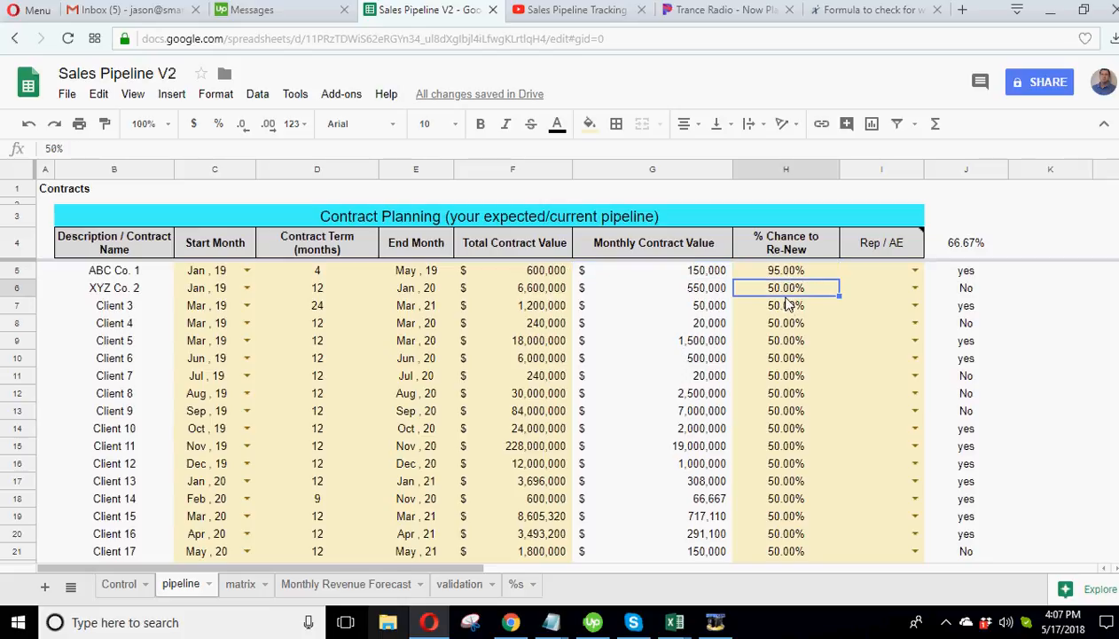
pyautogui.click(786, 346)
pyautogui.click(778, 372)
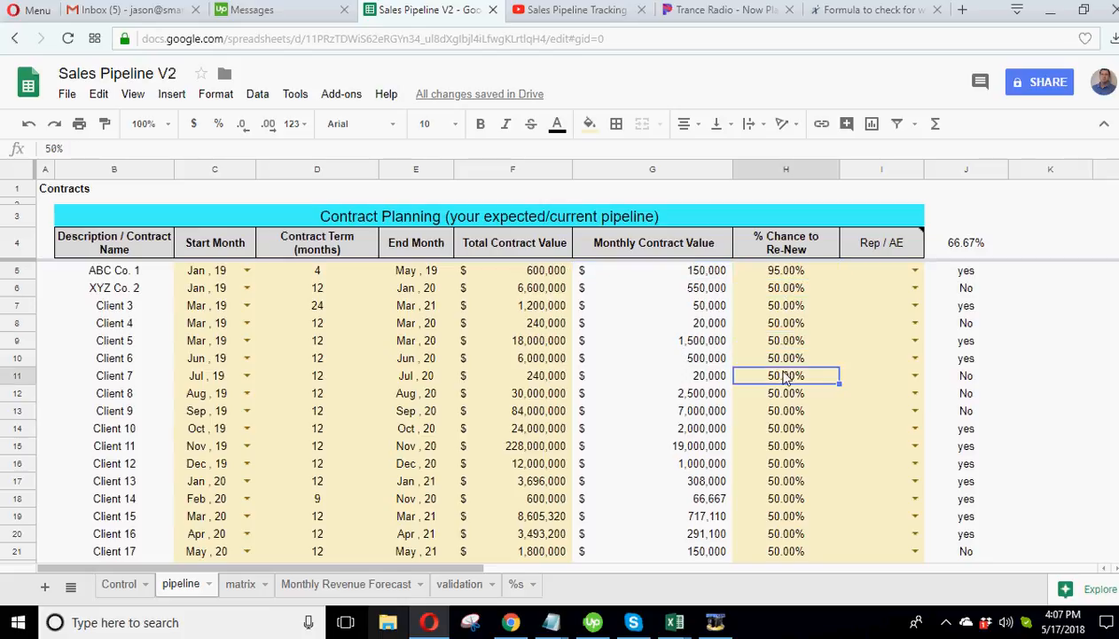
pyautogui.click(784, 397)
pyautogui.click(773, 410)
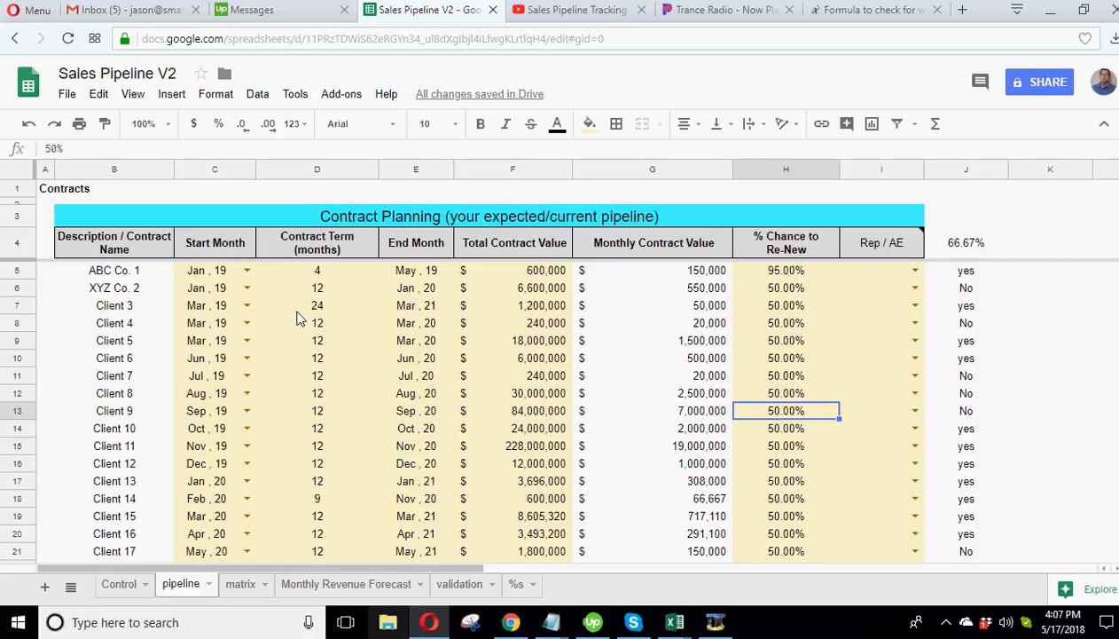
# - Compare ABC Co. 1's Contract Term with its % Chance to Re-New input
pyautogui.click(319, 276)
pyautogui.click(788, 274)
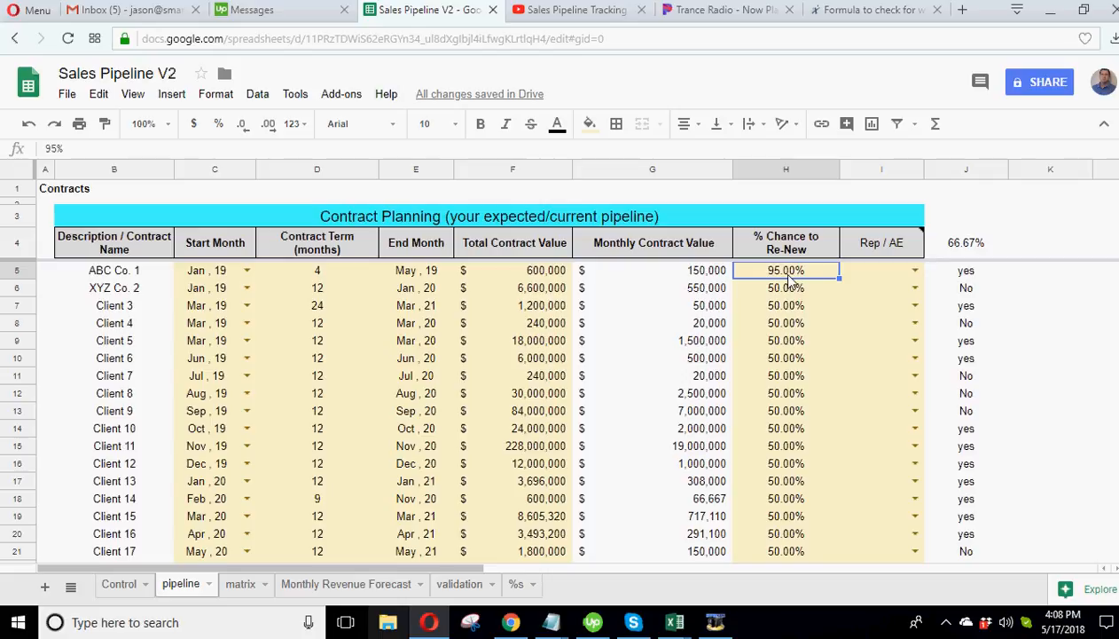
pyautogui.click(322, 273)
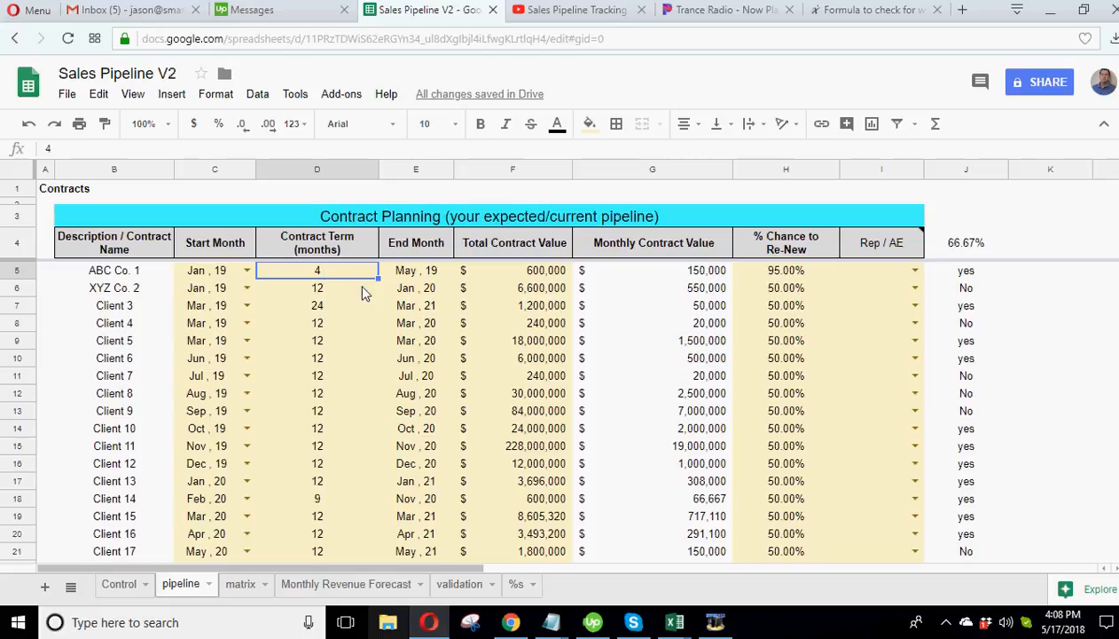
pyautogui.click(785, 273)
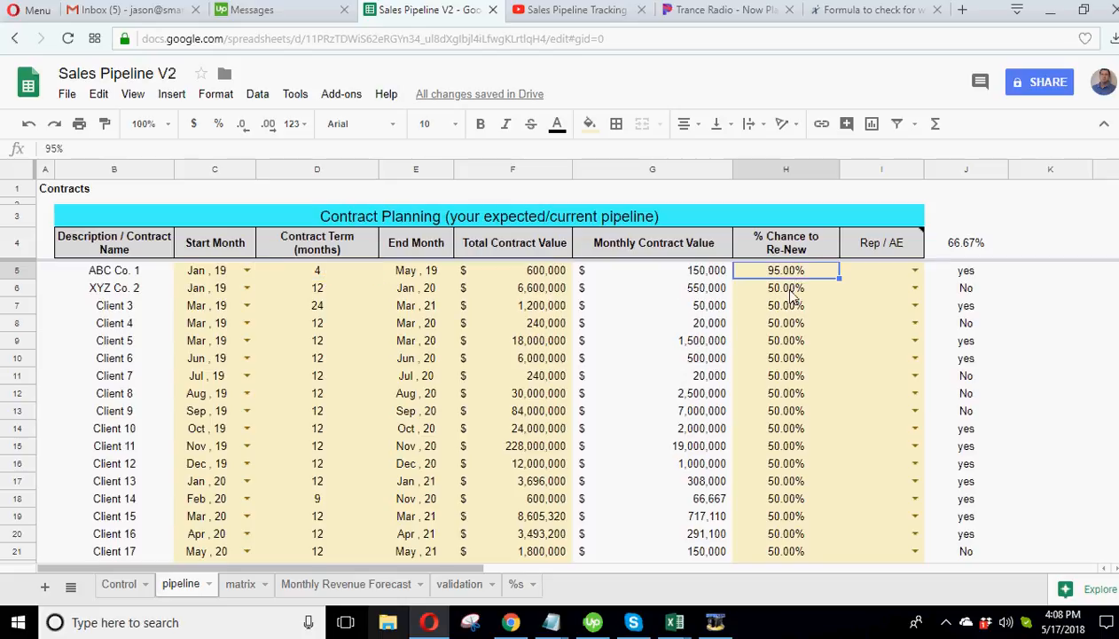
# - Review the % Chance to Re-New column down to Client 21, then recheck the inputs of the upper contract rows
pyautogui.click(792, 292)
pyautogui.click(770, 321)
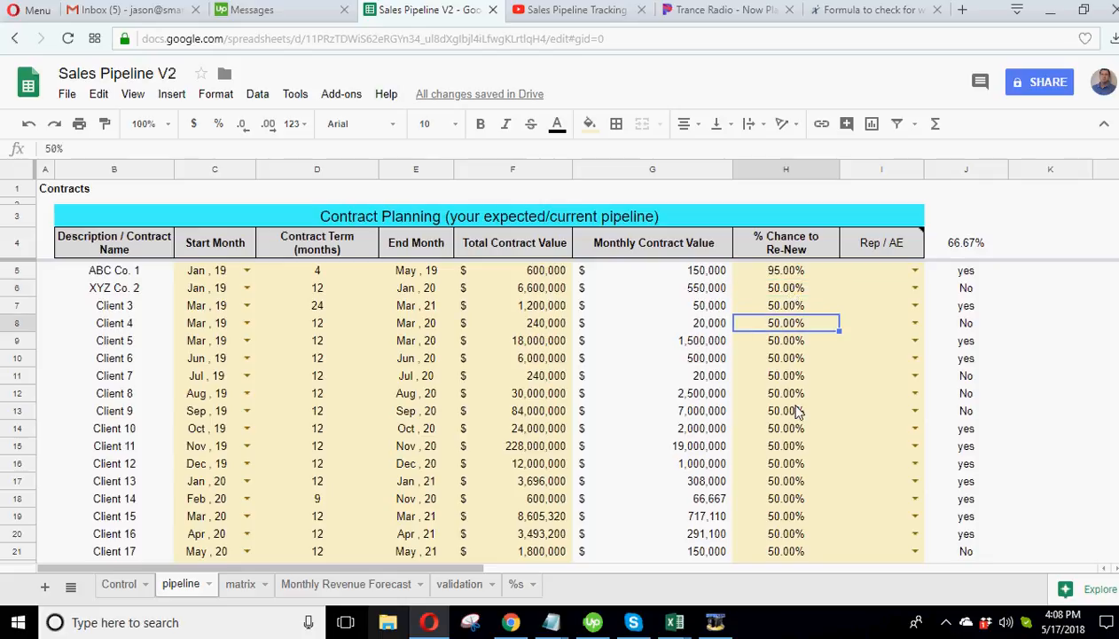
pyautogui.scroll(-3, 797, 404)
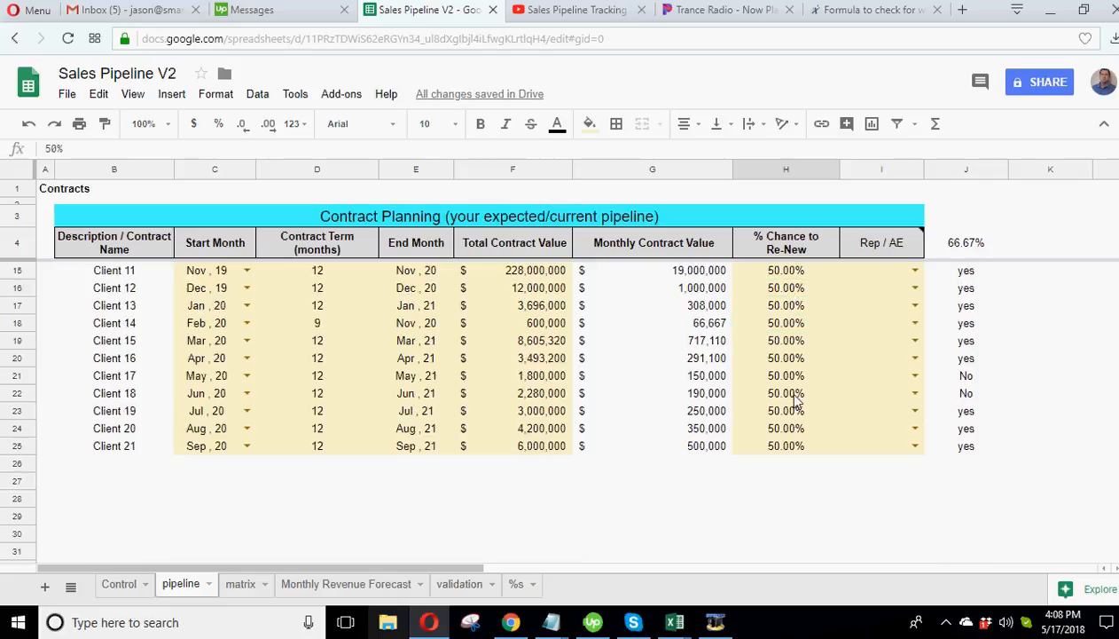
pyautogui.scroll(3, 887, 381)
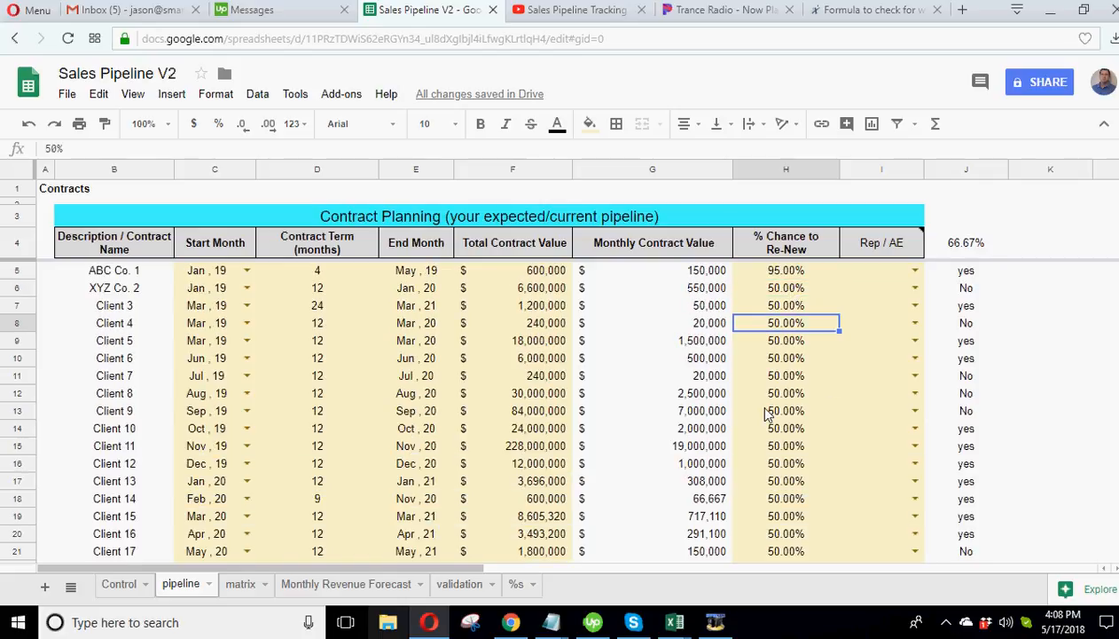
pyautogui.click(787, 274)
pyautogui.click(785, 289)
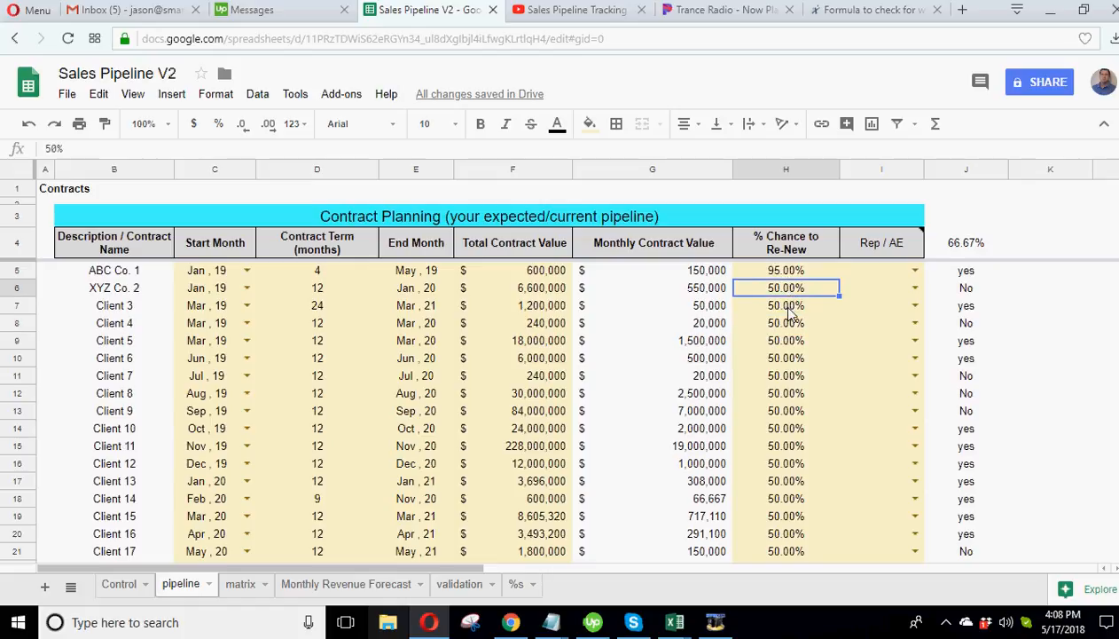
pyautogui.click(783, 306)
pyautogui.click(787, 348)
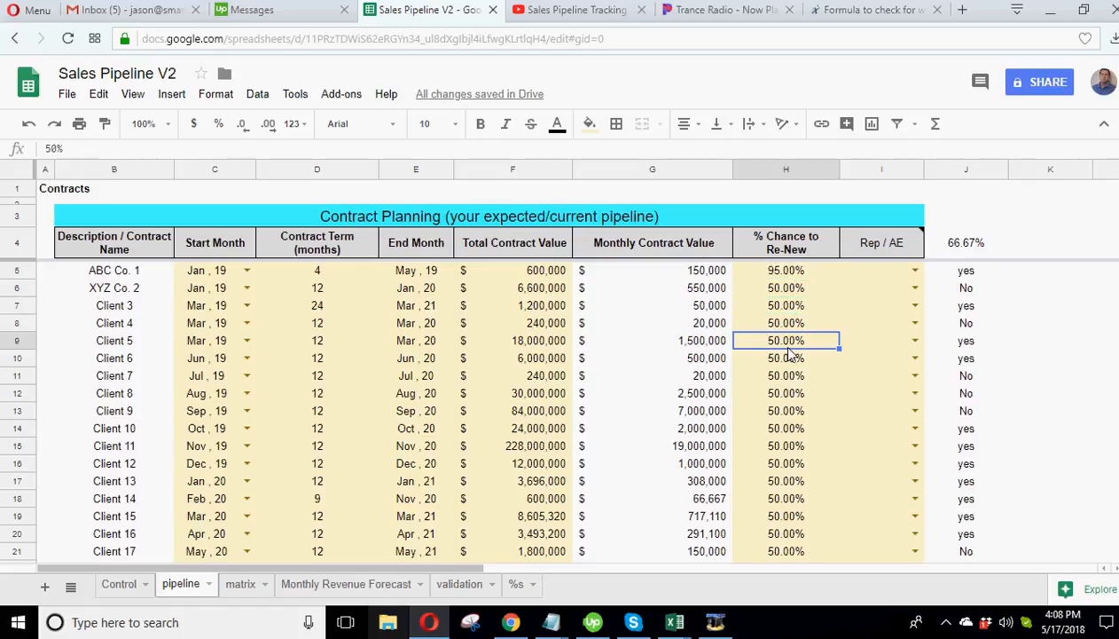
pyautogui.click(783, 275)
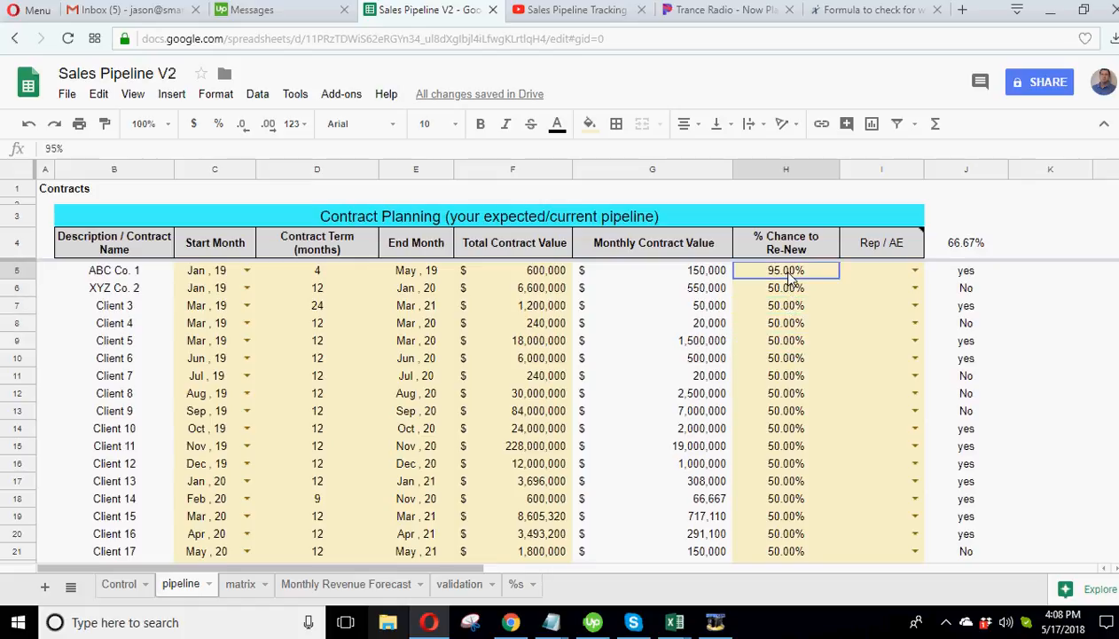
pyautogui.click(779, 293)
pyautogui.click(786, 352)
# - Clear the percentage and the yes/No values in column J beside the contract table
pyautogui.click(968, 217)
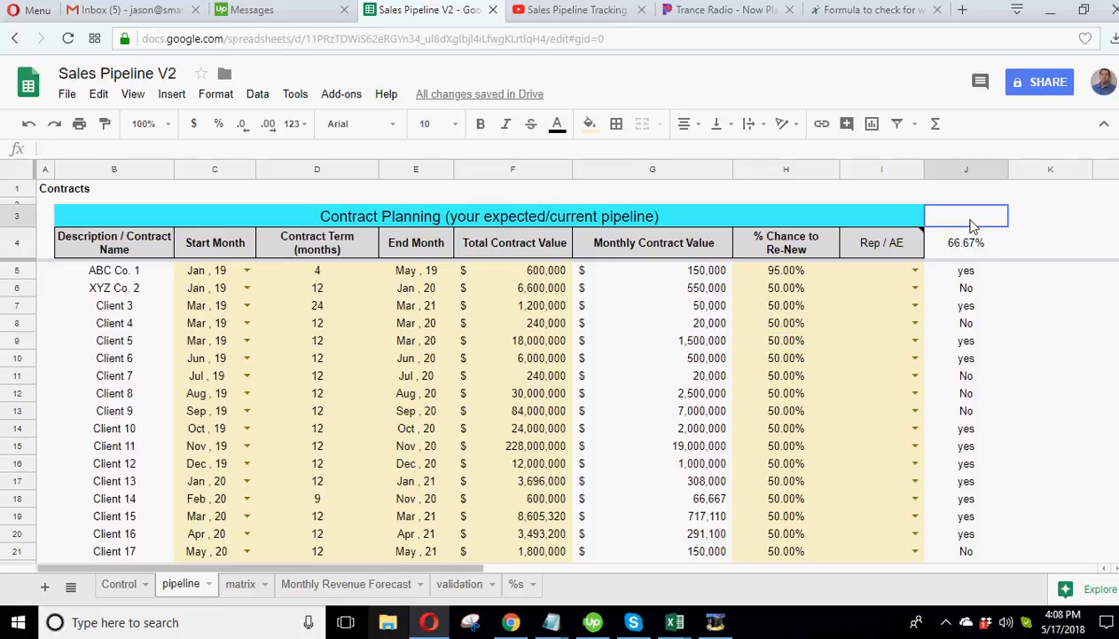
pyautogui.moveTo(1007, 227); pyautogui.dragTo(1004, 616)
pyautogui.scroll(6, 917, 444)
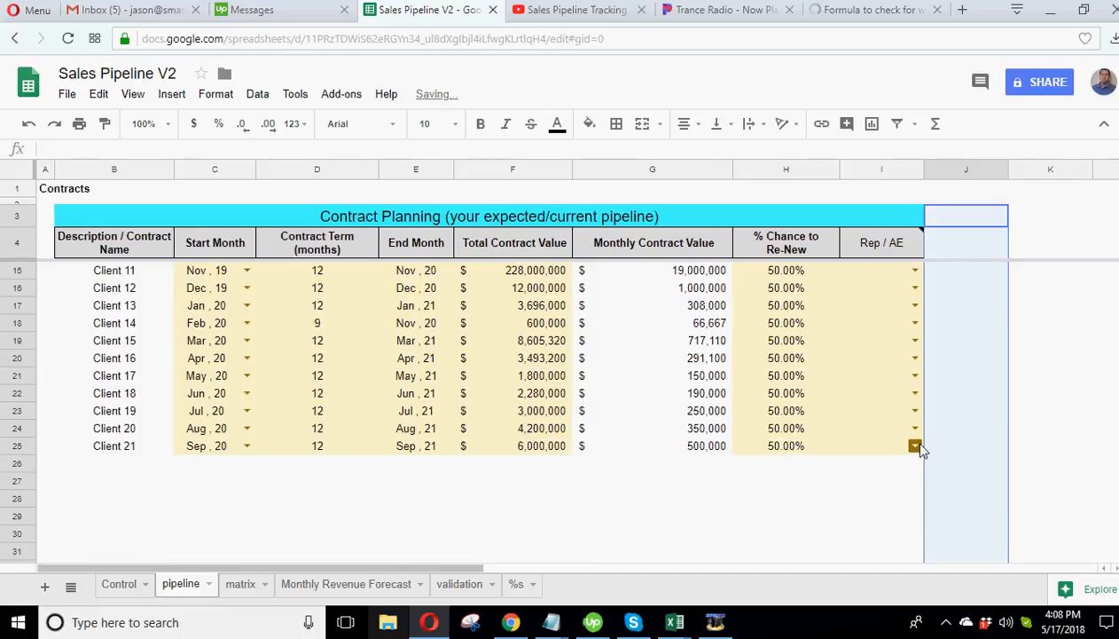
pyautogui.click(965, 360)
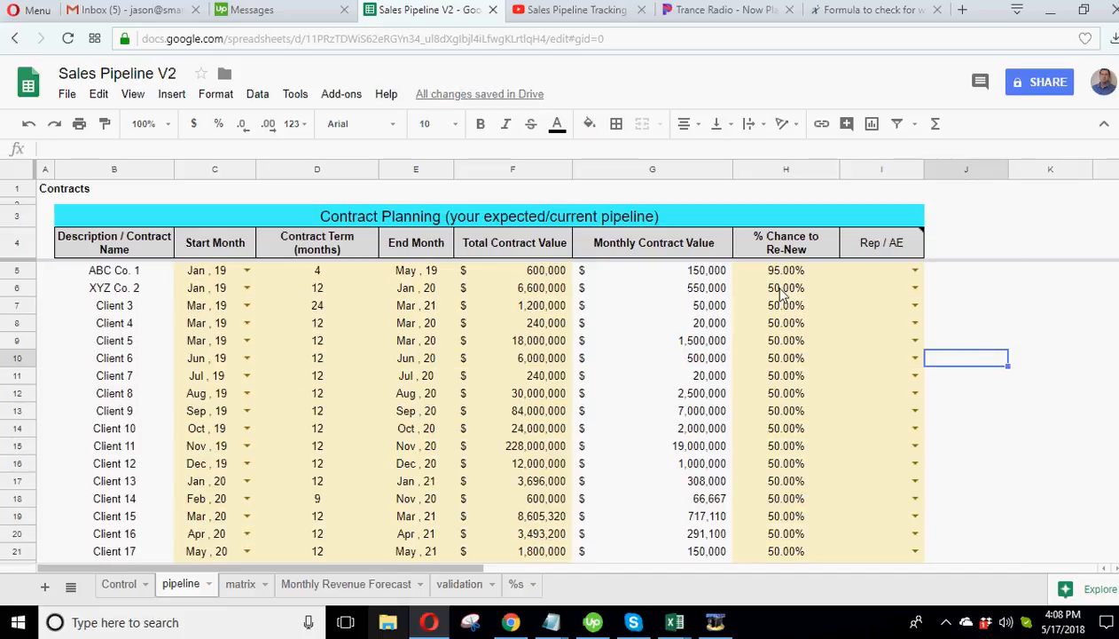
# - Open the matrix sheet and examine the Renewal? formulas for Client 7 and for several months of ABC Co. 1
pyautogui.click(240, 584)
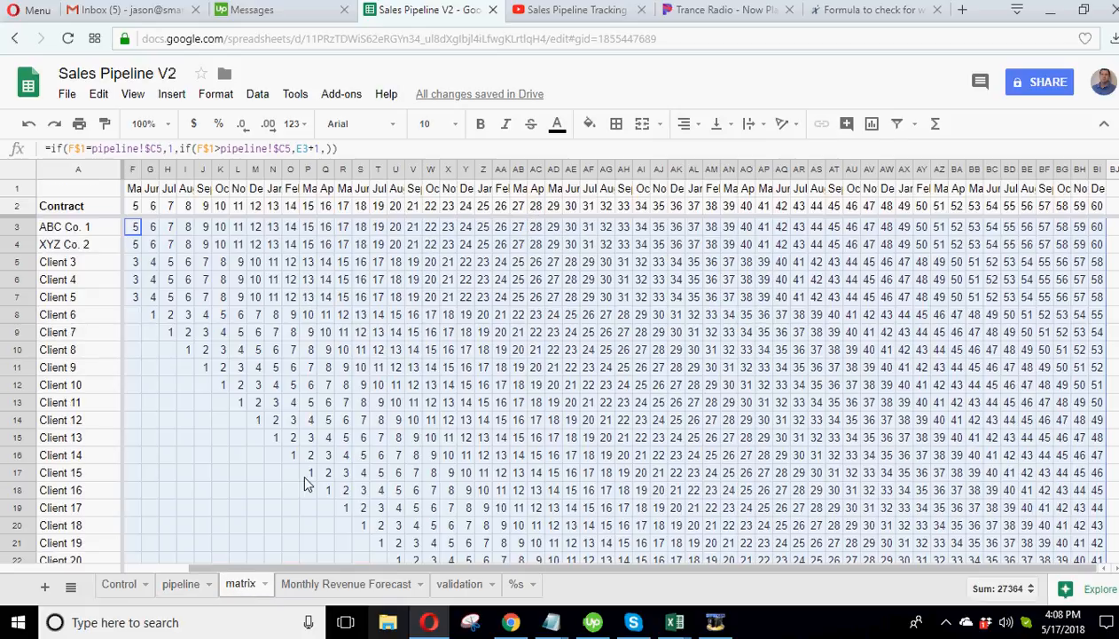
pyautogui.scroll(-7, 304, 478)
pyautogui.click(288, 383)
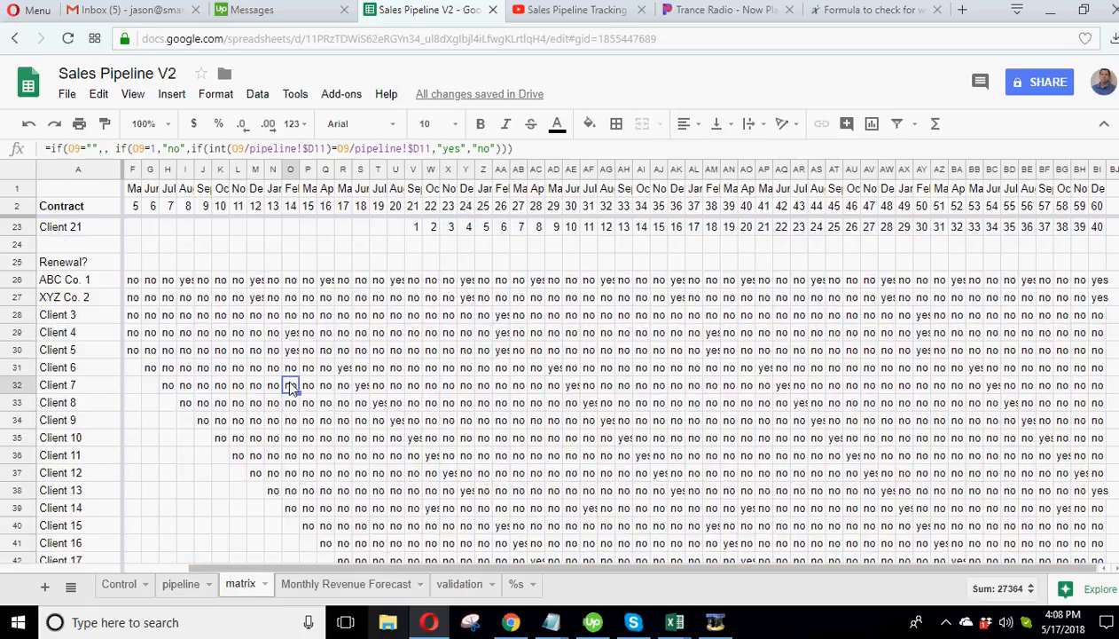
pyautogui.click(133, 282)
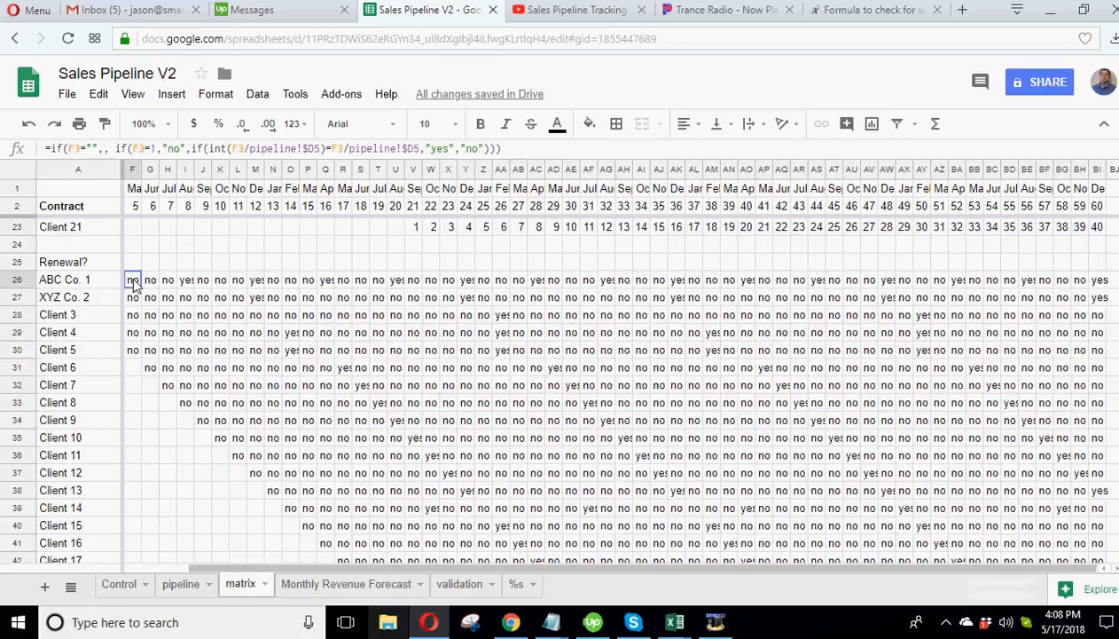
pyautogui.click(256, 282)
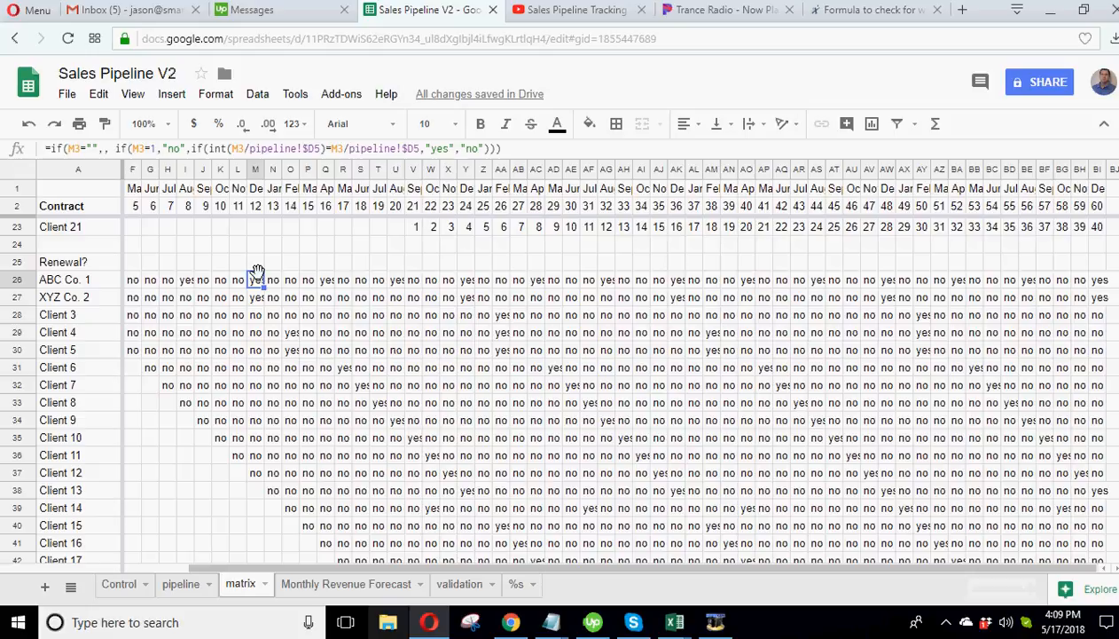
pyautogui.click(135, 280)
pyautogui.hscroll(-2, 134, 280)
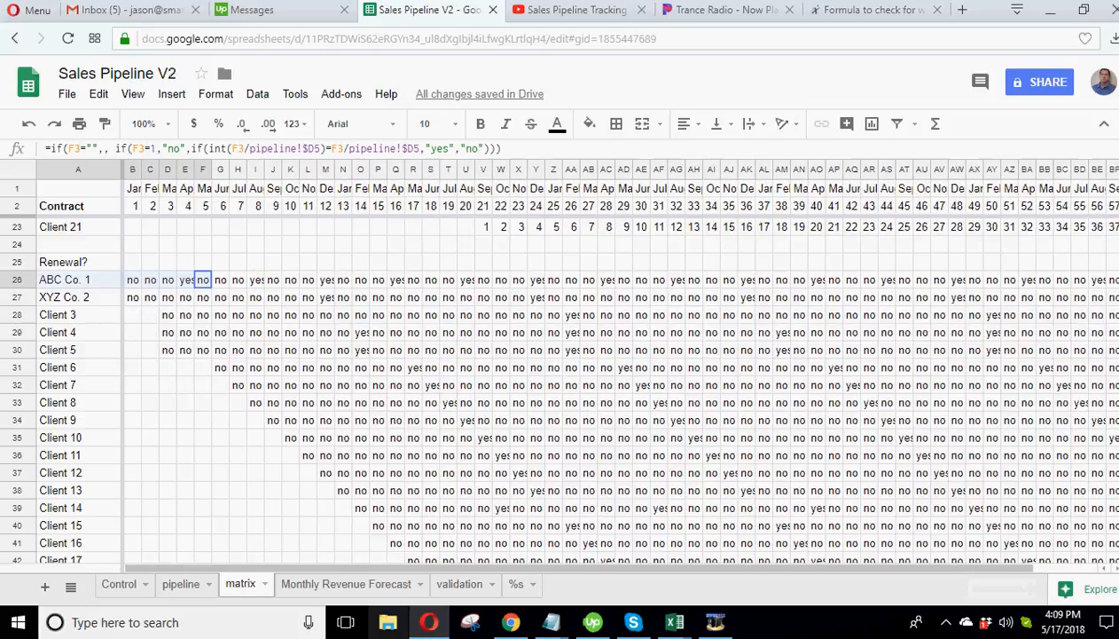
pyautogui.click(133, 280)
pyautogui.click(326, 282)
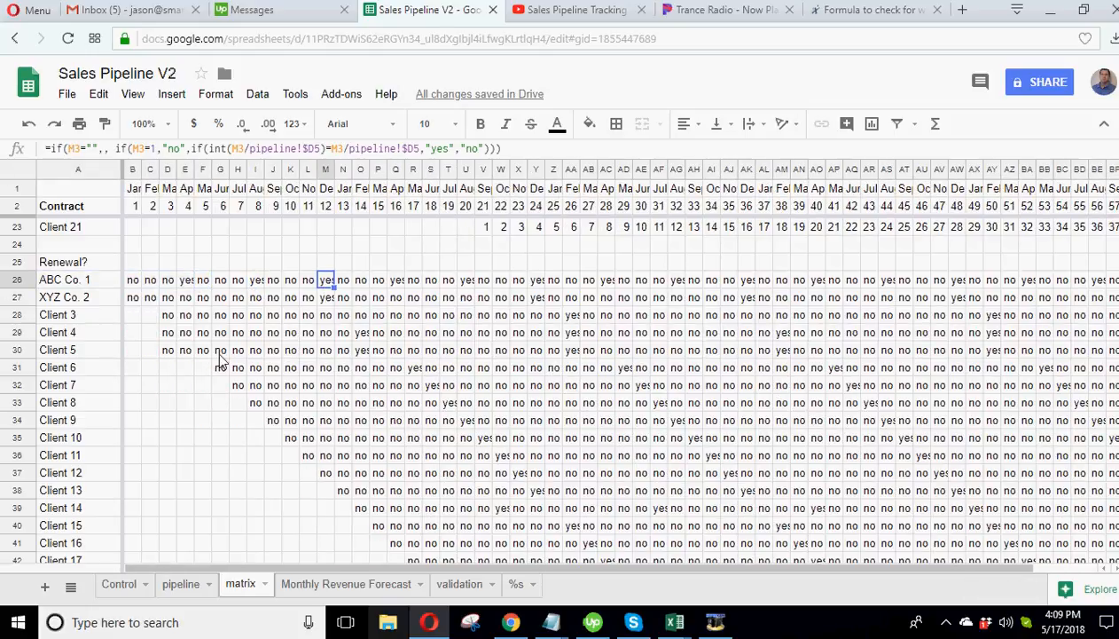
# - Set ABC Co. 1's Contract Term to 12 months on the pipeline sheet
pyautogui.click(181, 583)
pyautogui.click(330, 269)
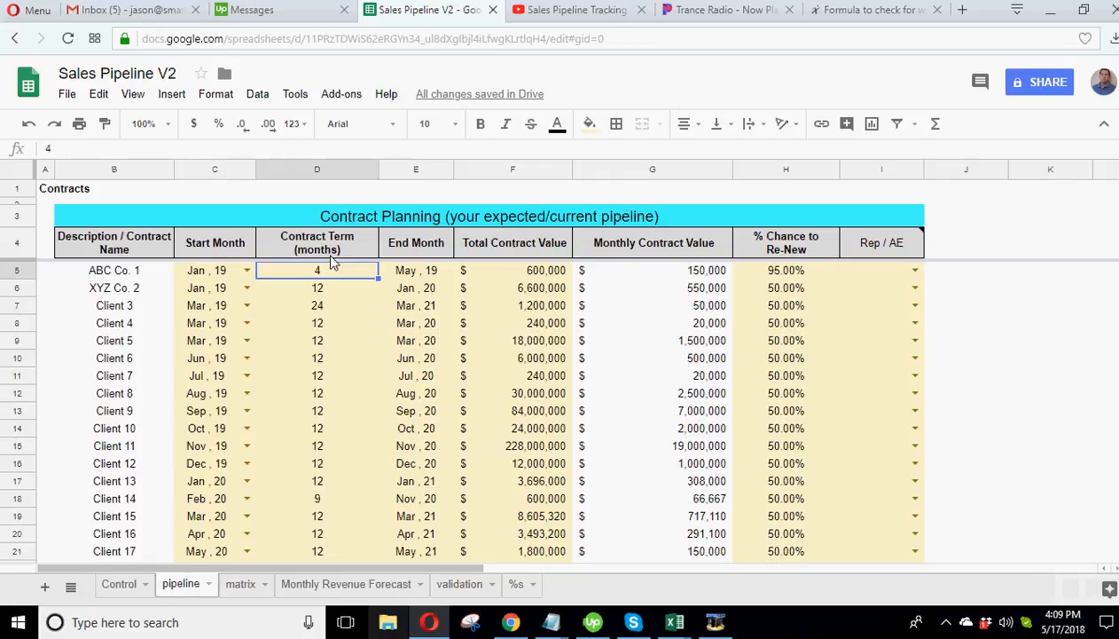
pyautogui.write('12')
pyautogui.press('Return')
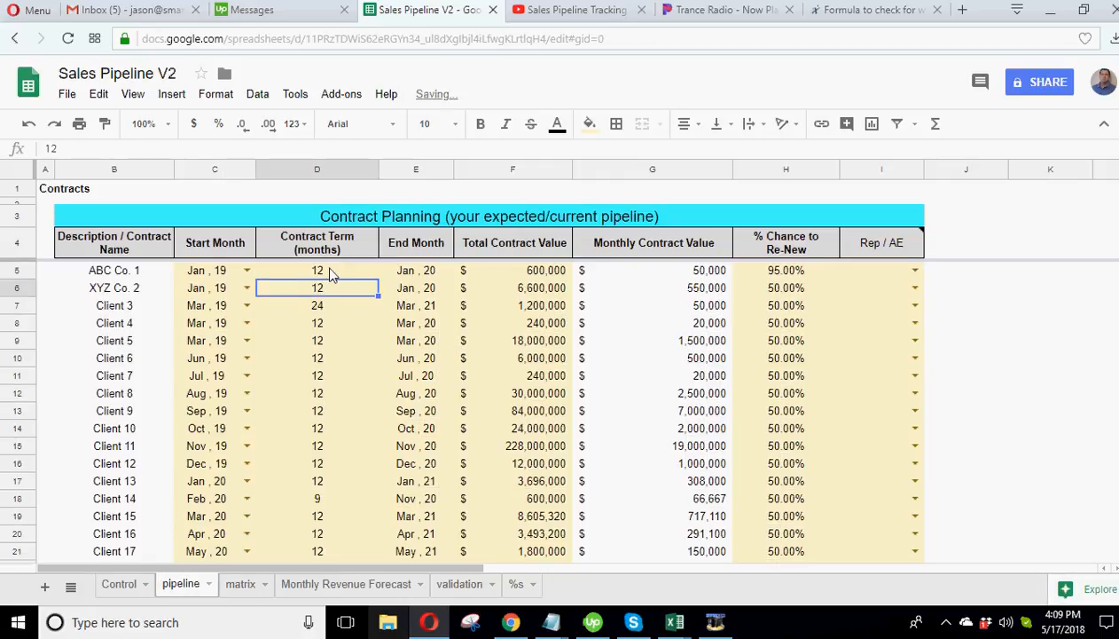
pyautogui.click(330, 271)
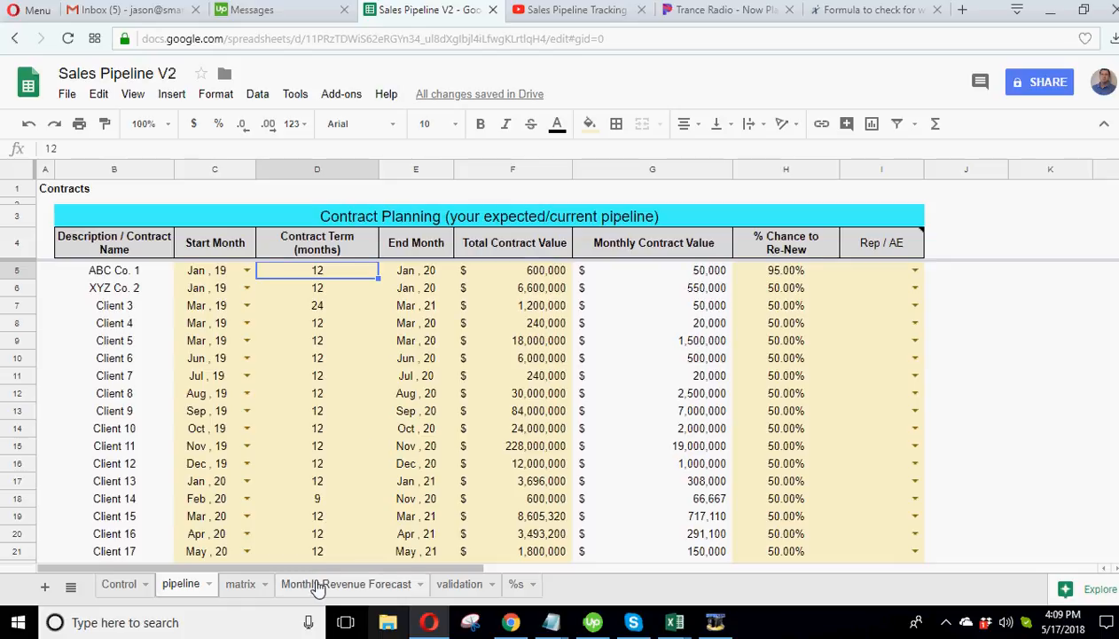
# - Return to the matrix sheet and inspect ABC Co. 1's first-month Renewal? formula along with the month-count cell it references
pyautogui.click(241, 584)
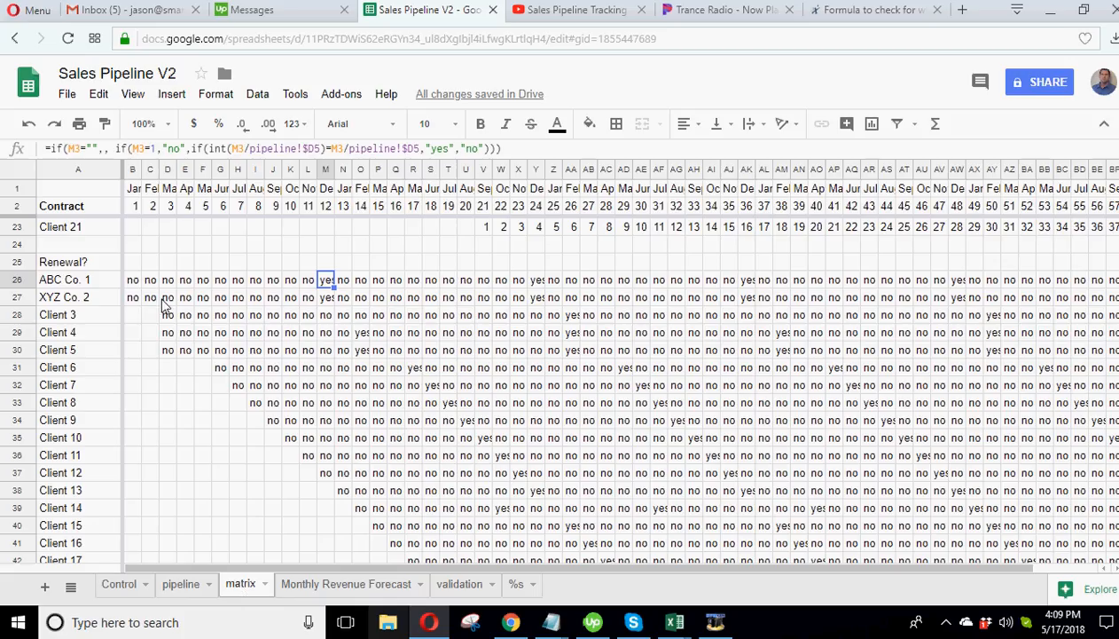
pyautogui.click(135, 282)
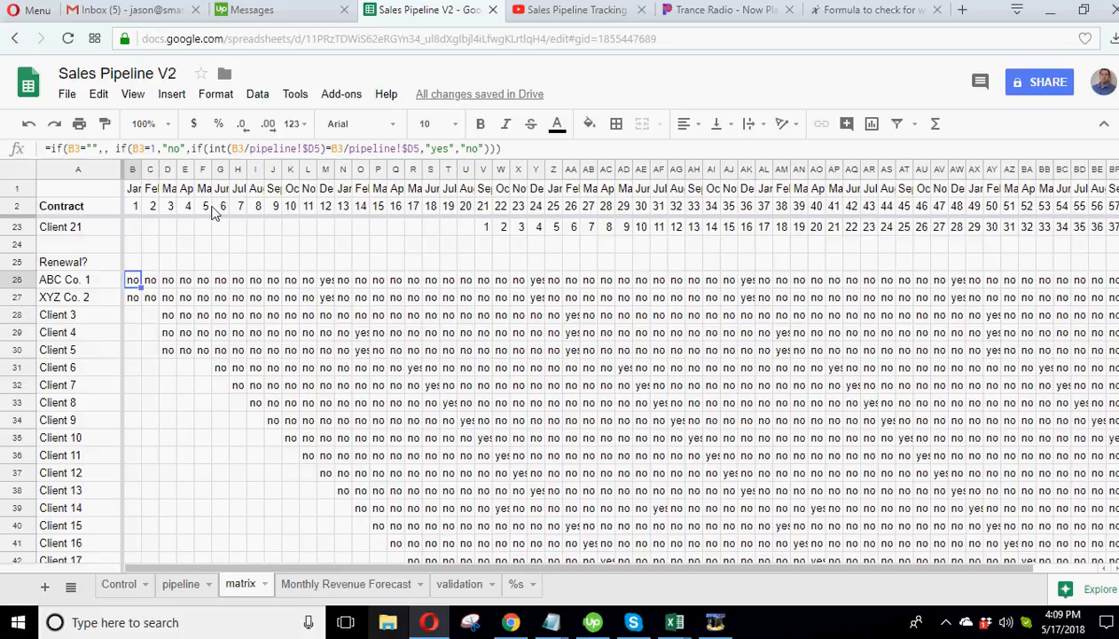
pyautogui.doubleClick(134, 280)
pyautogui.scroll(7, 238, 328)
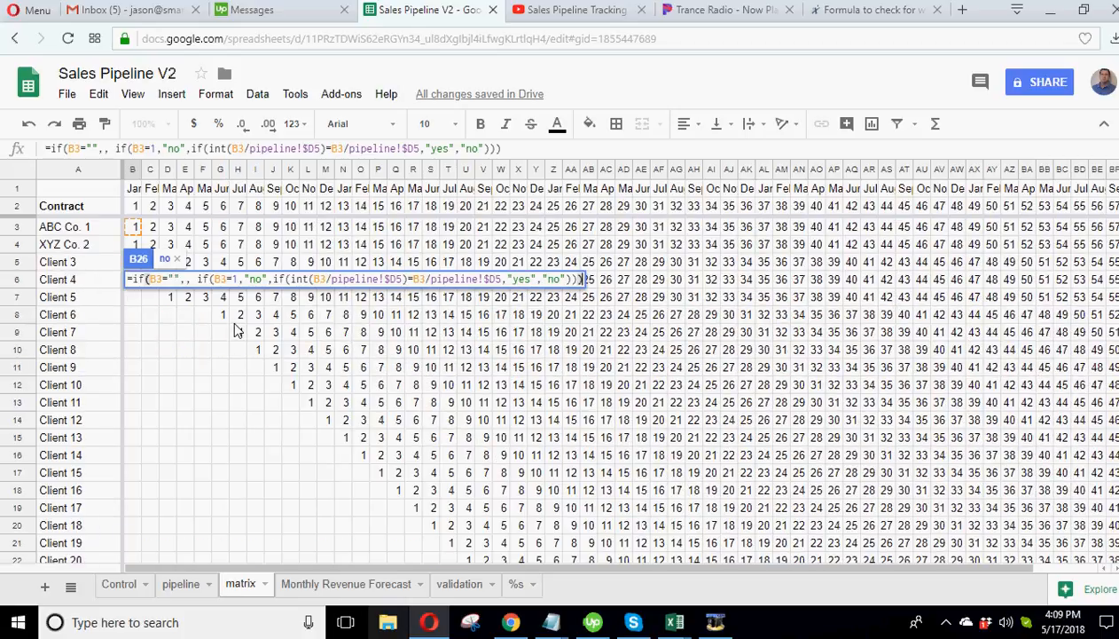
pyautogui.press('Return')
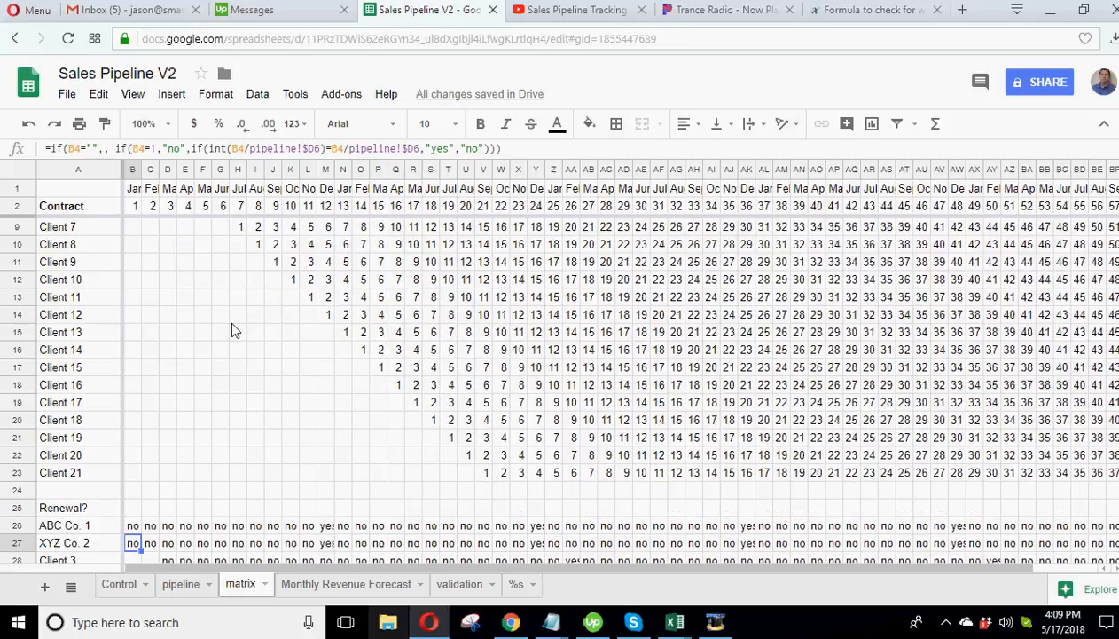
# - Compare the contract month counts in the upper grid with the Renewal? flags below them
pyautogui.scroll(2, 275, 490)
pyautogui.scroll(-4, 275, 490)
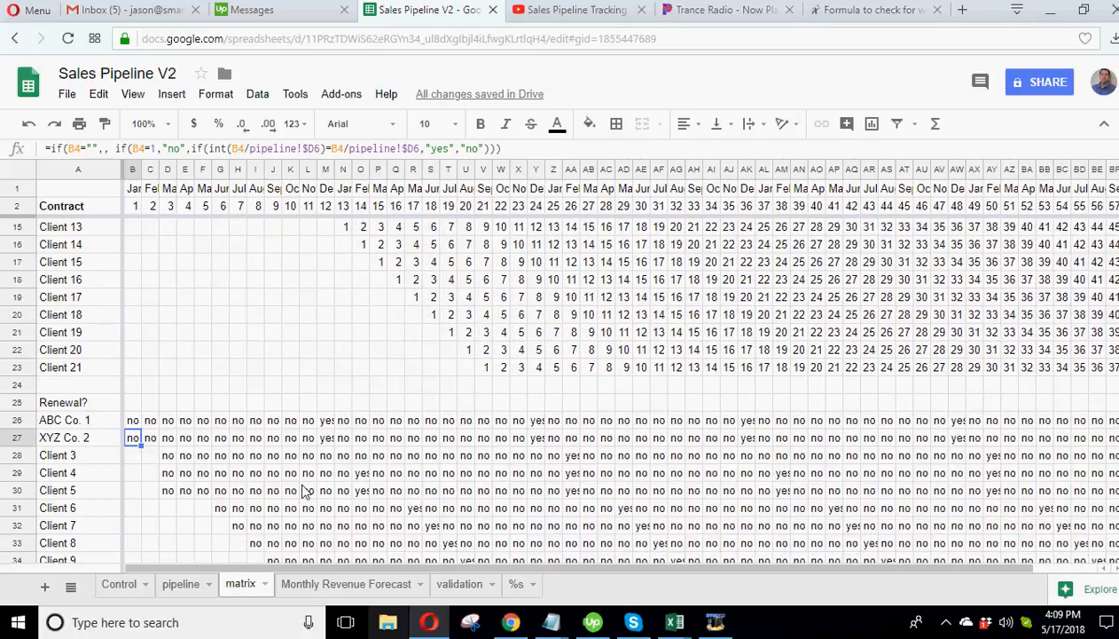
pyautogui.scroll(4, 302, 490)
pyautogui.scroll(-5, 302, 491)
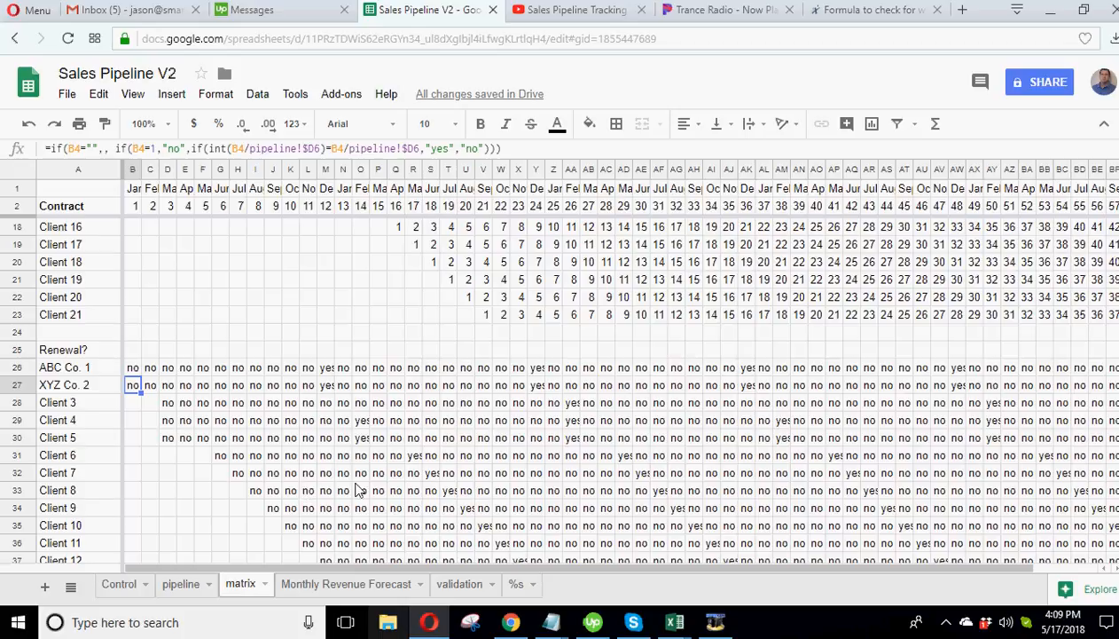
# - Highlight ABC Co. 1's Renewal? row from month 1 through month 45 to review its renewal months
pyautogui.click(131, 368)
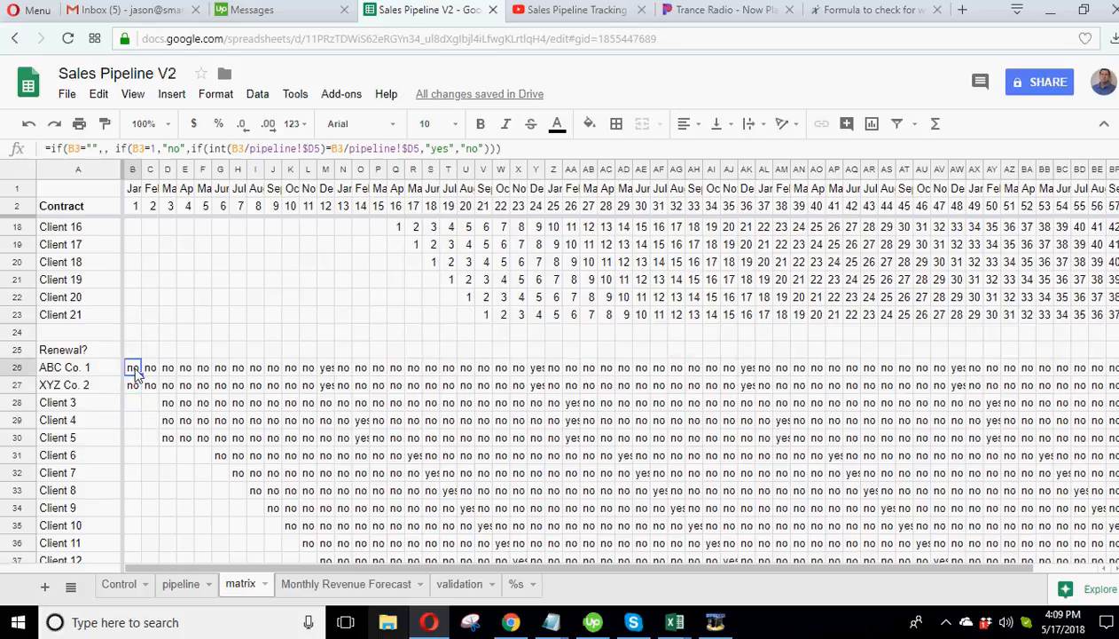
pyautogui.moveTo(133, 371); pyautogui.dragTo(371, 375)
pyautogui.moveTo(136, 370); pyautogui.dragTo(882, 371)
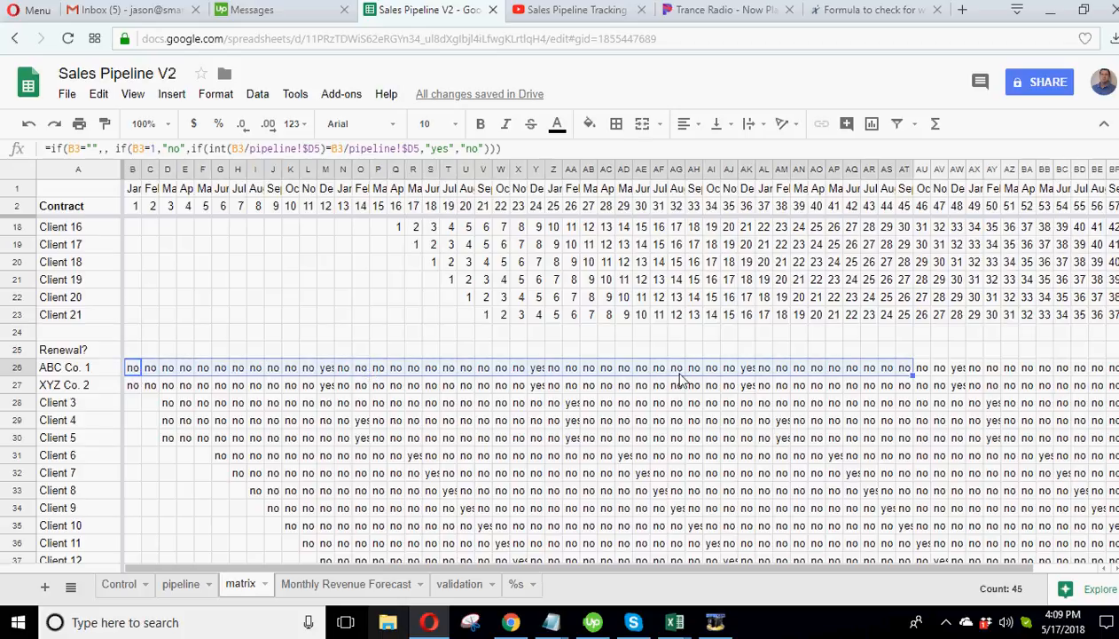
# - Compare ABC Co. 1's Renewal? flags at months 12 and 15 with its start month, end month and renewal chance on the pipeline sheet
pyautogui.click(326, 372)
pyautogui.click(380, 367)
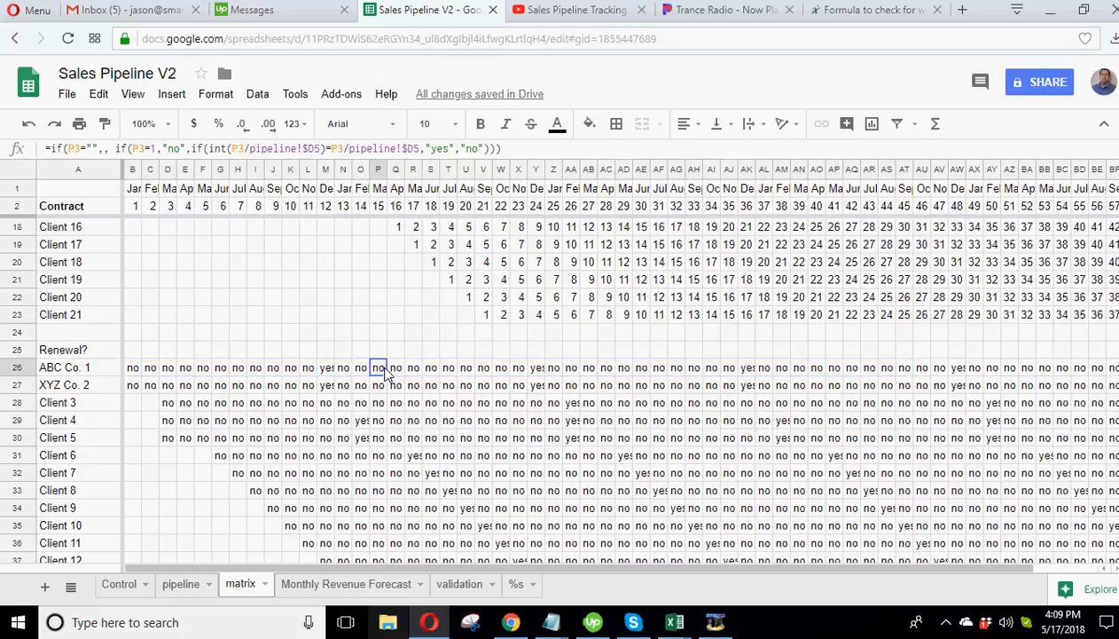
pyautogui.click(186, 585)
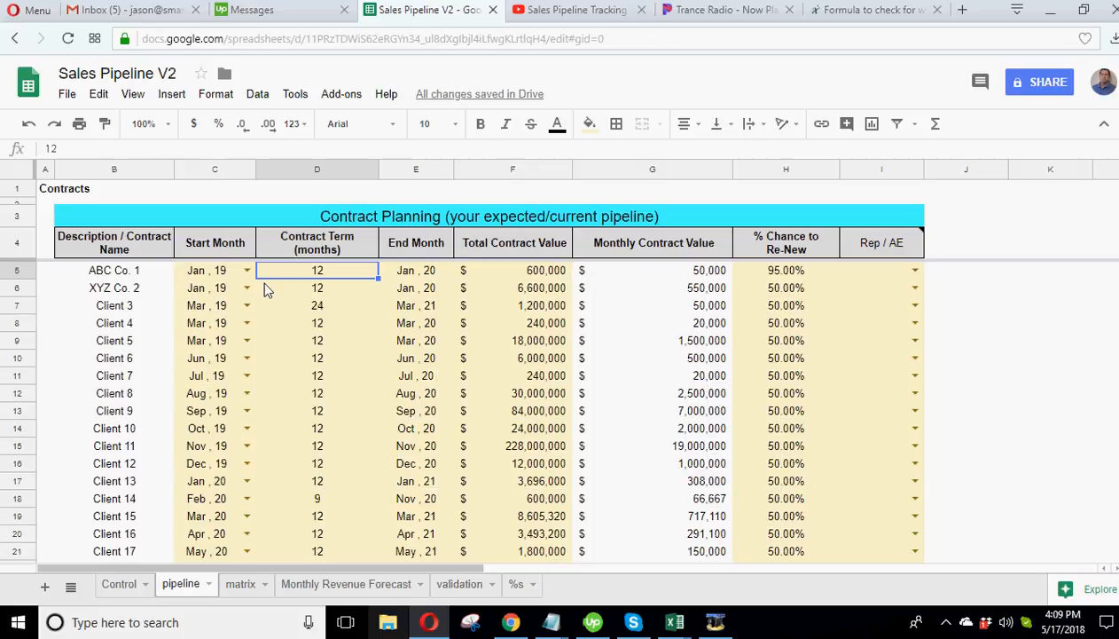
pyautogui.click(222, 277)
pyautogui.click(396, 277)
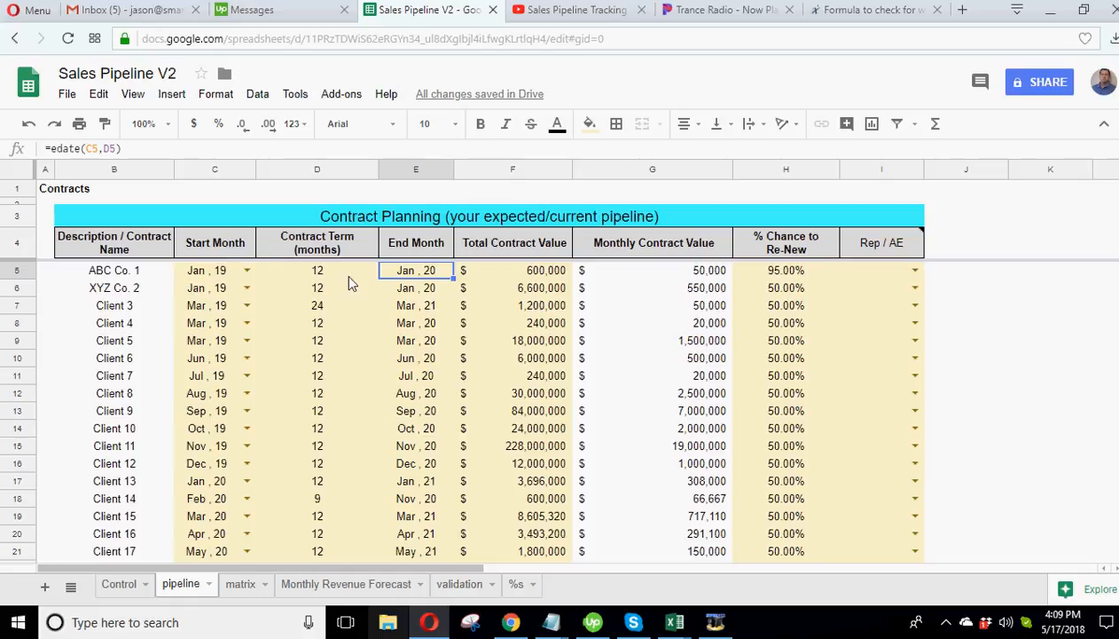
pyautogui.click(780, 270)
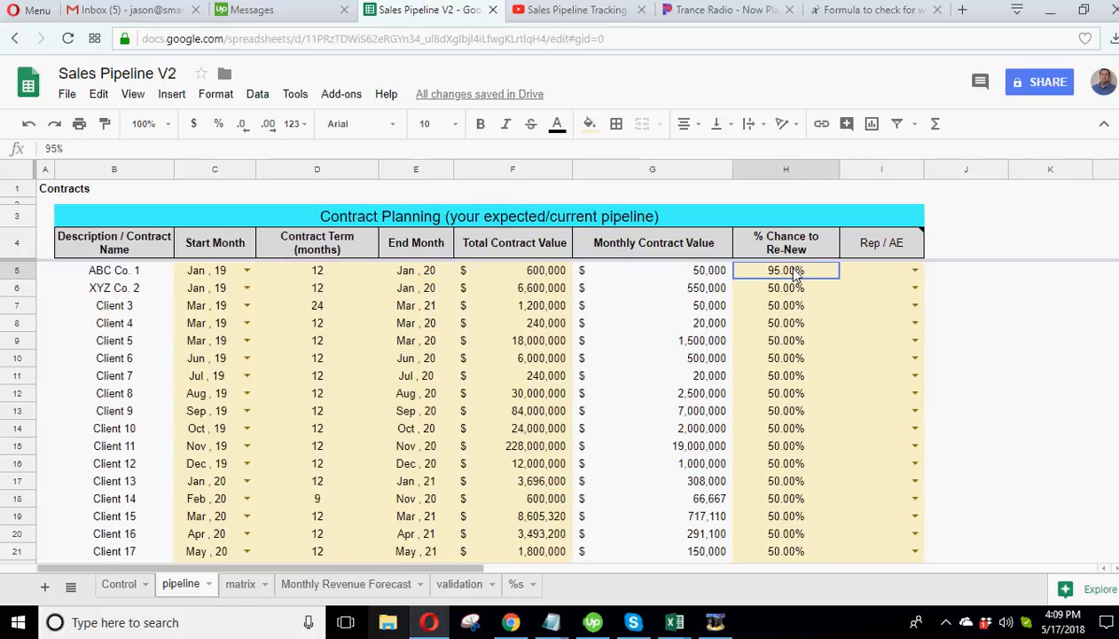
pyautogui.click(780, 303)
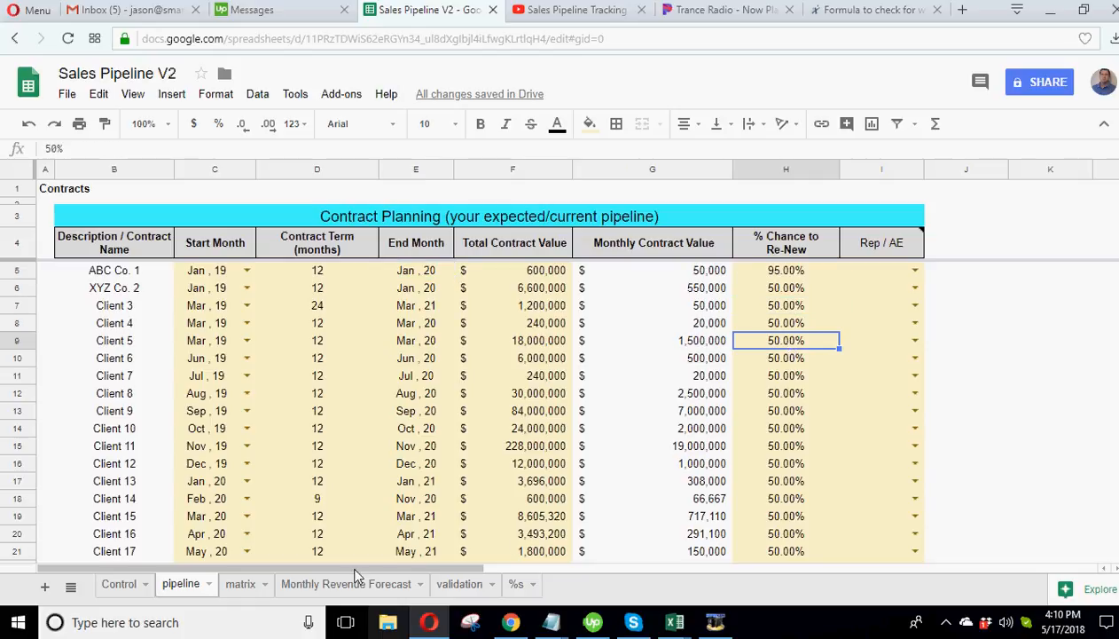
# - Return to the matrix sheet and inspect ABC Co. 1's Renewal? formulas for months 1, 12 and 18
pyautogui.click(243, 585)
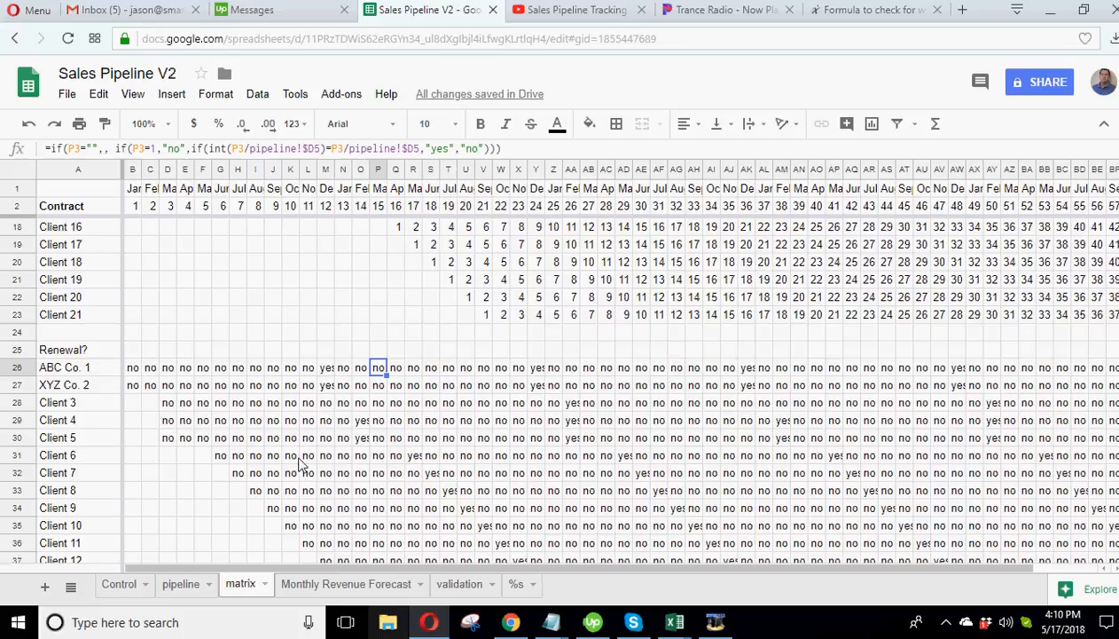
pyautogui.click(133, 371)
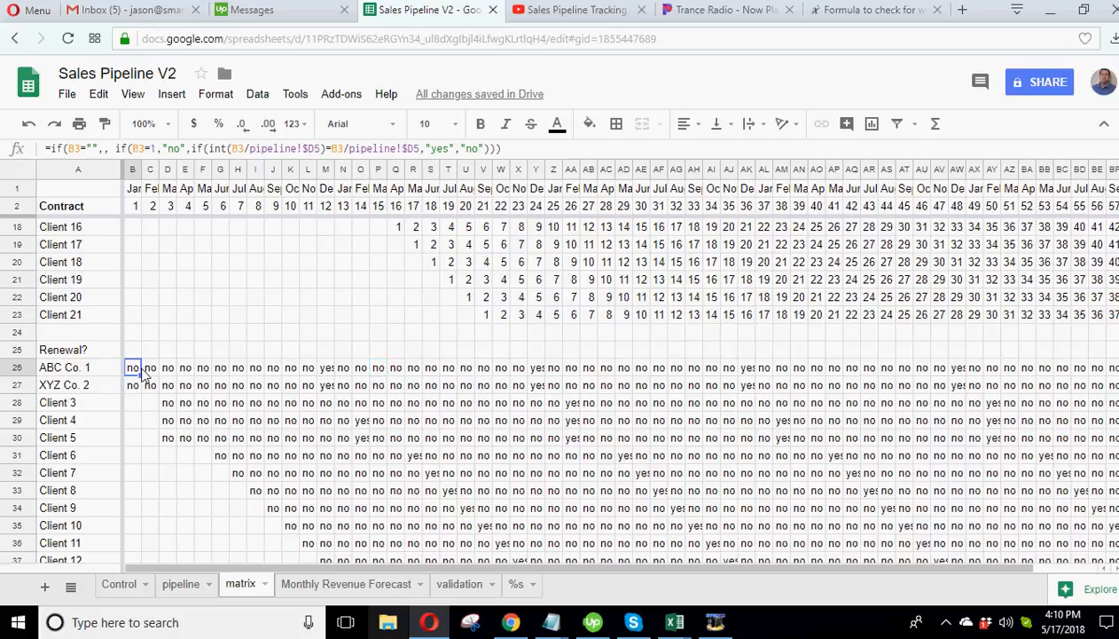
pyautogui.click(326, 371)
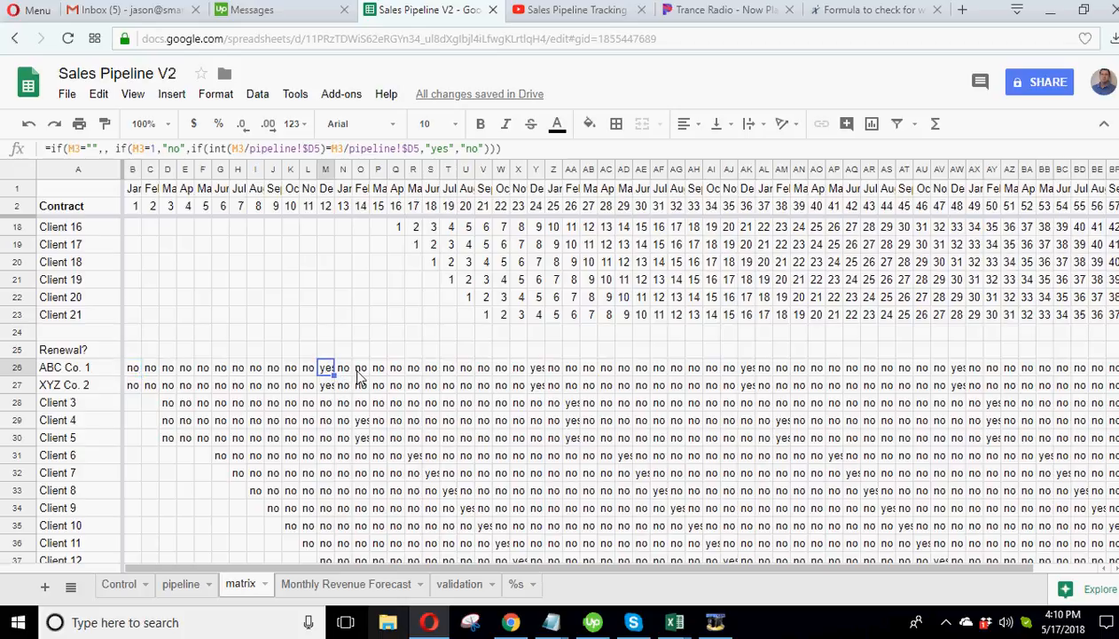
pyautogui.click(428, 372)
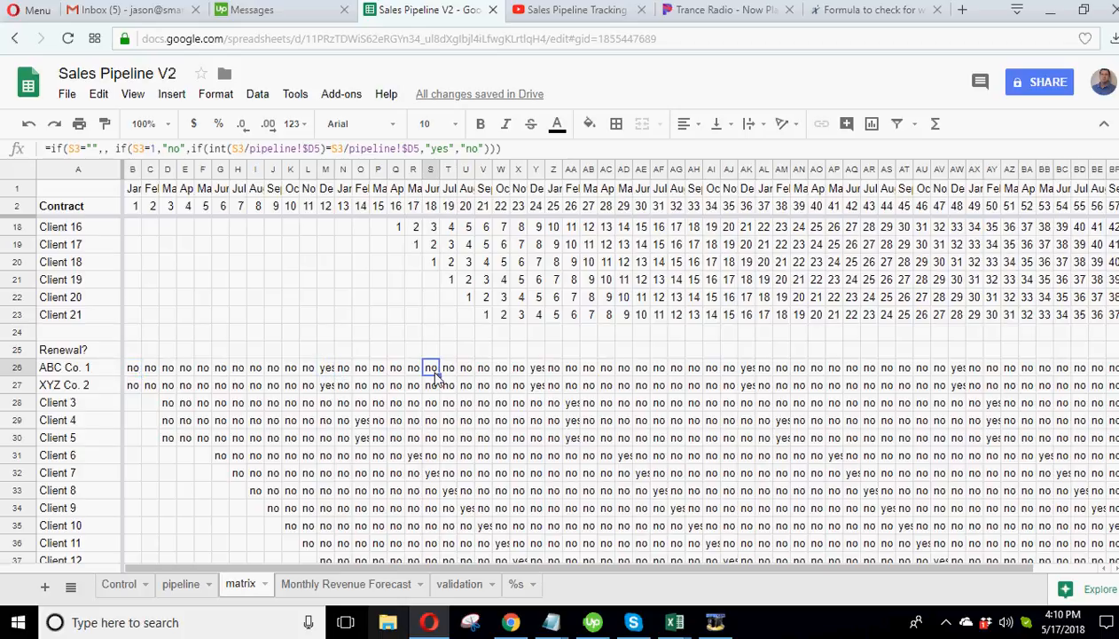
pyautogui.click(327, 372)
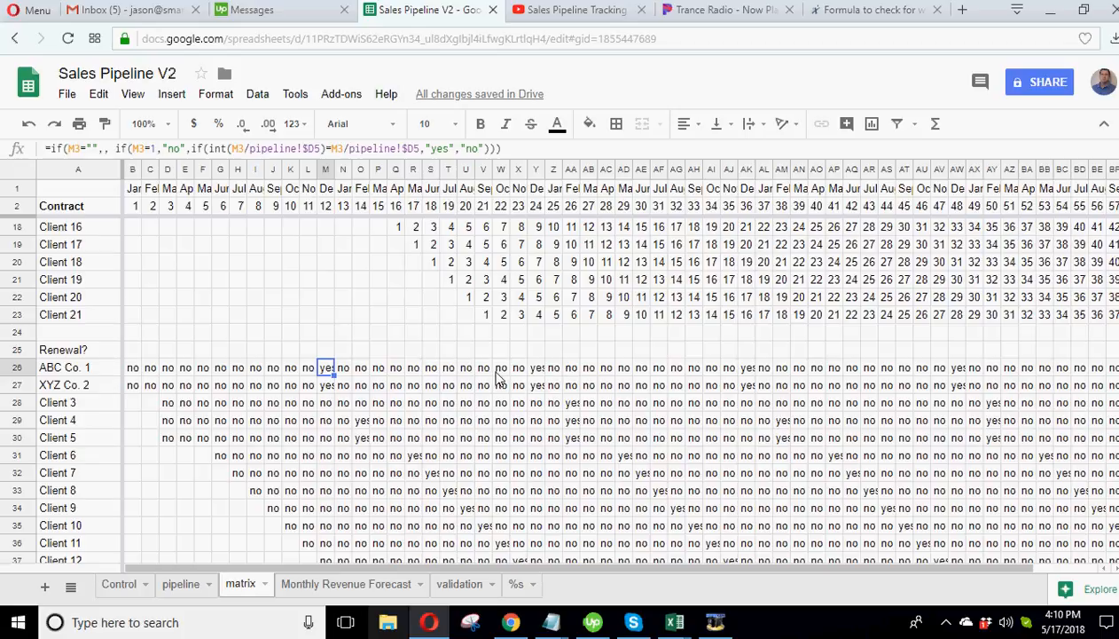
pyautogui.scroll(5, 432, 401)
pyautogui.scroll(-3, 428, 404)
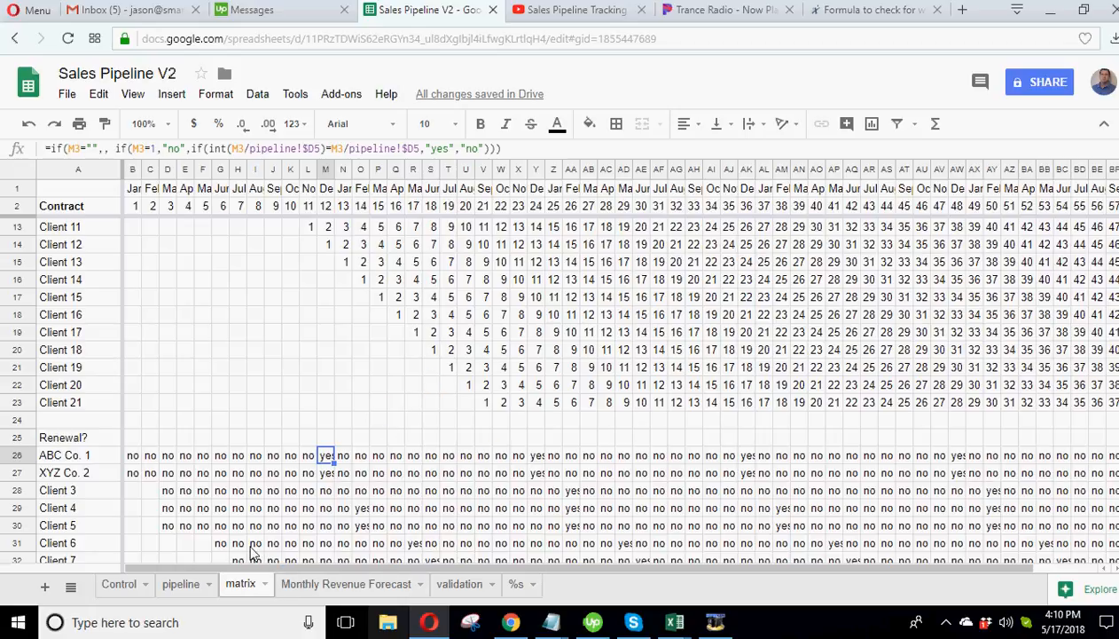
# - On the pipeline sheet, highlight the % Chance to Re-New values from ABC Co. 1 through Client 12 for review
pyautogui.click(178, 582)
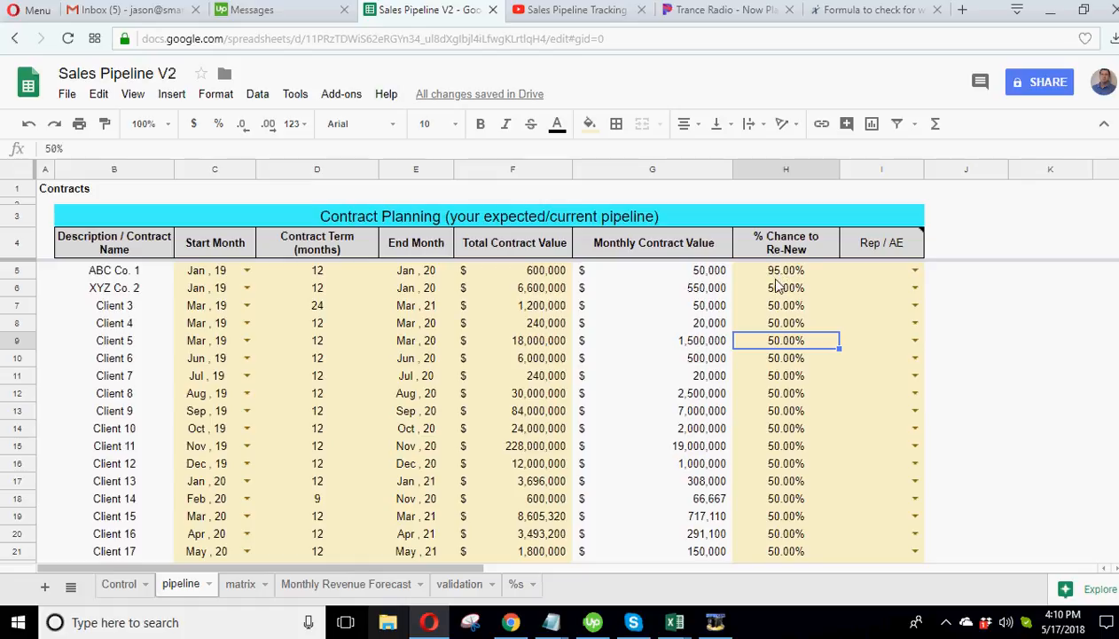
pyautogui.moveTo(784, 381); pyautogui.dragTo(784, 463)
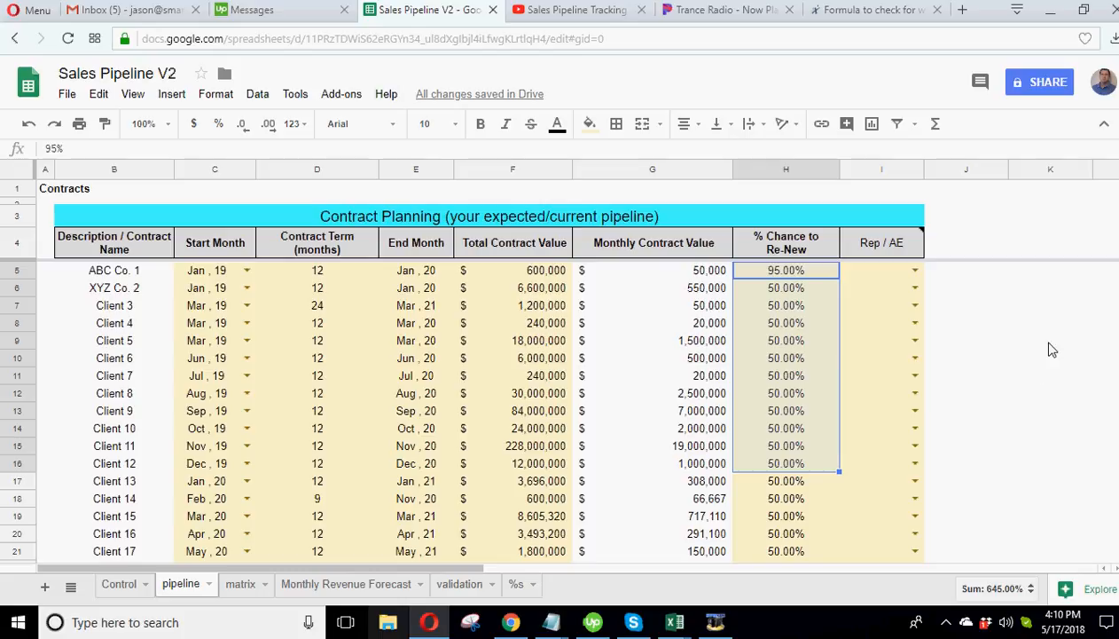
pyautogui.click(695, 194)
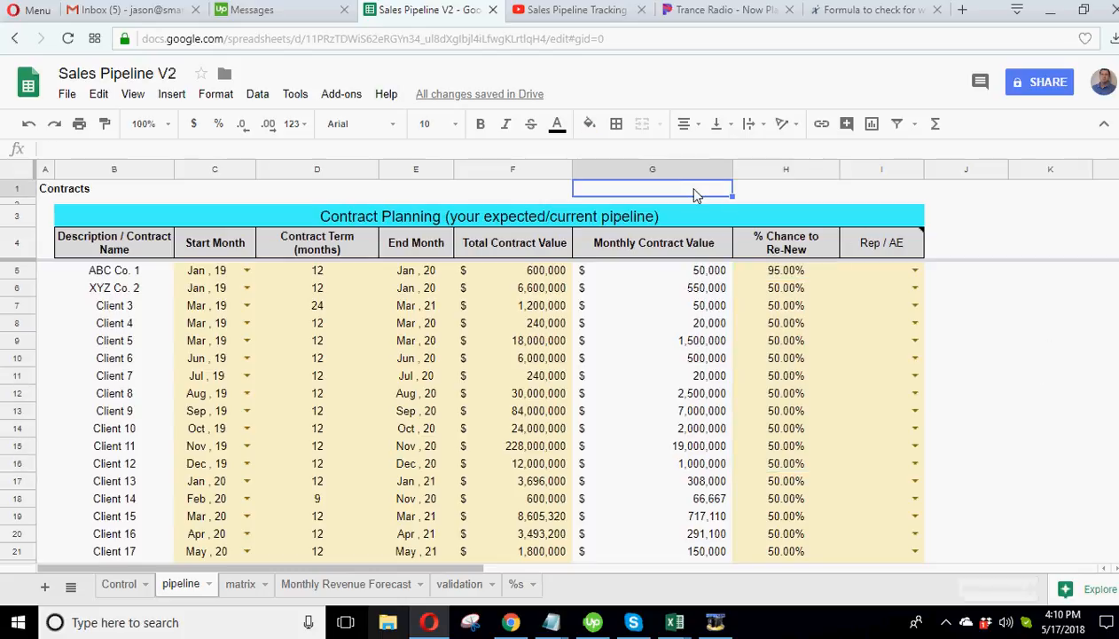
# - Check individual % Chance to Re-New inputs for contracts between ABC Co. 1 and Client 9
pyautogui.click(785, 270)
pyautogui.click(786, 291)
pyautogui.click(791, 377)
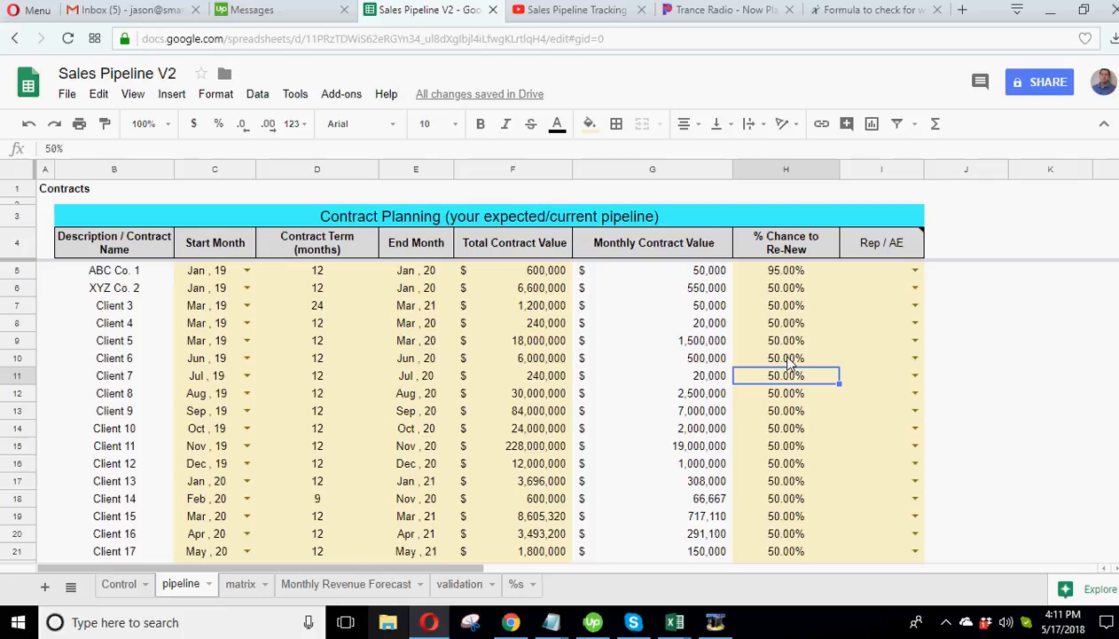
pyautogui.click(781, 277)
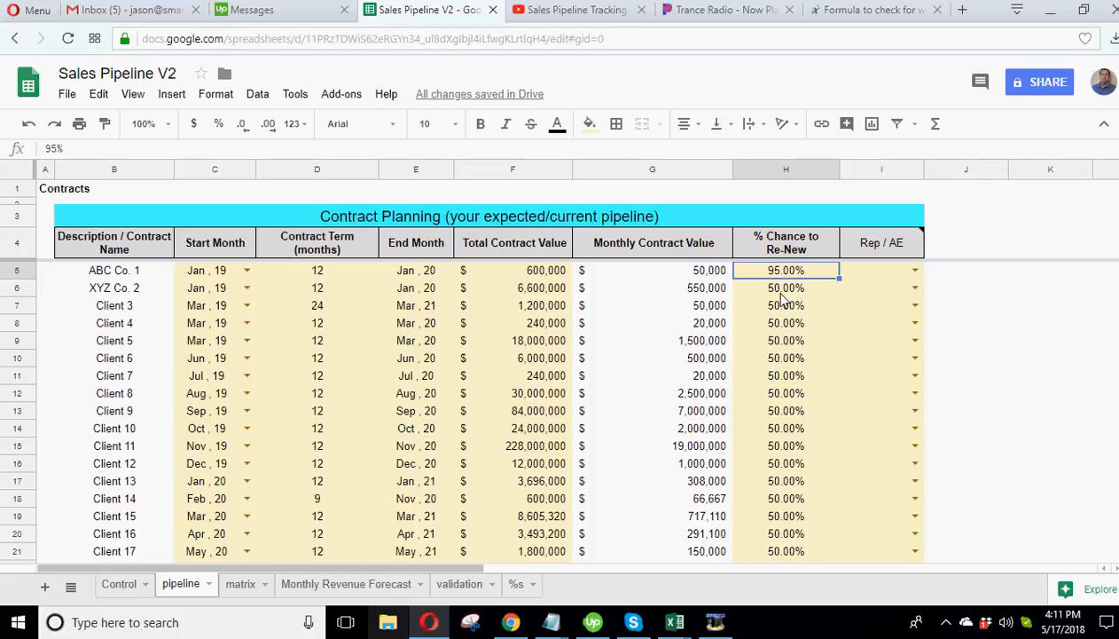
pyautogui.click(782, 305)
pyautogui.click(774, 341)
pyautogui.click(774, 376)
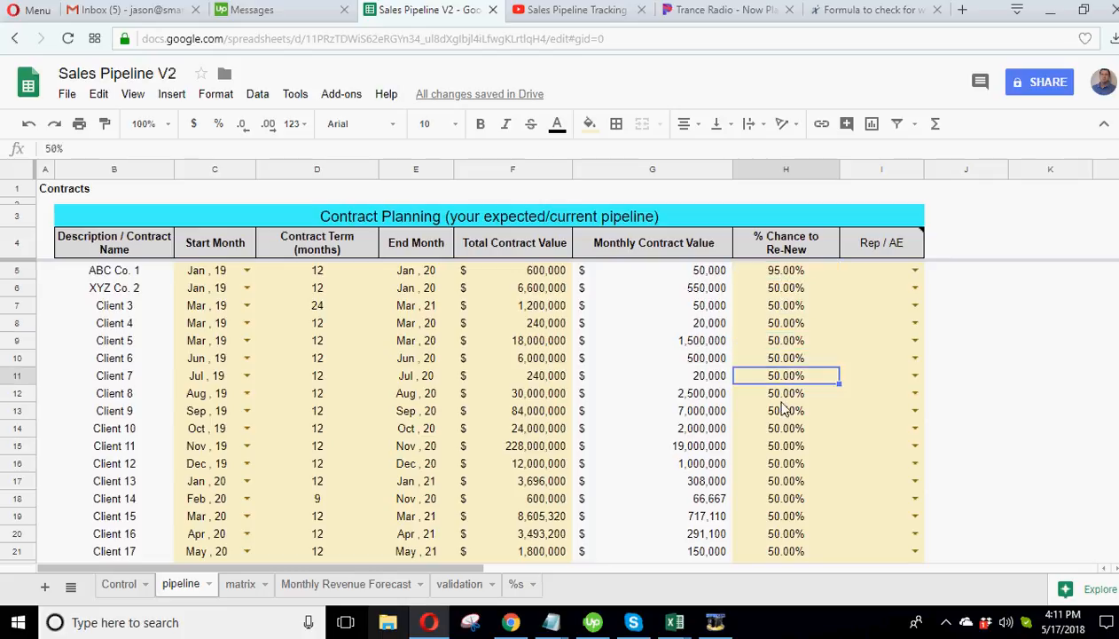
pyautogui.click(782, 411)
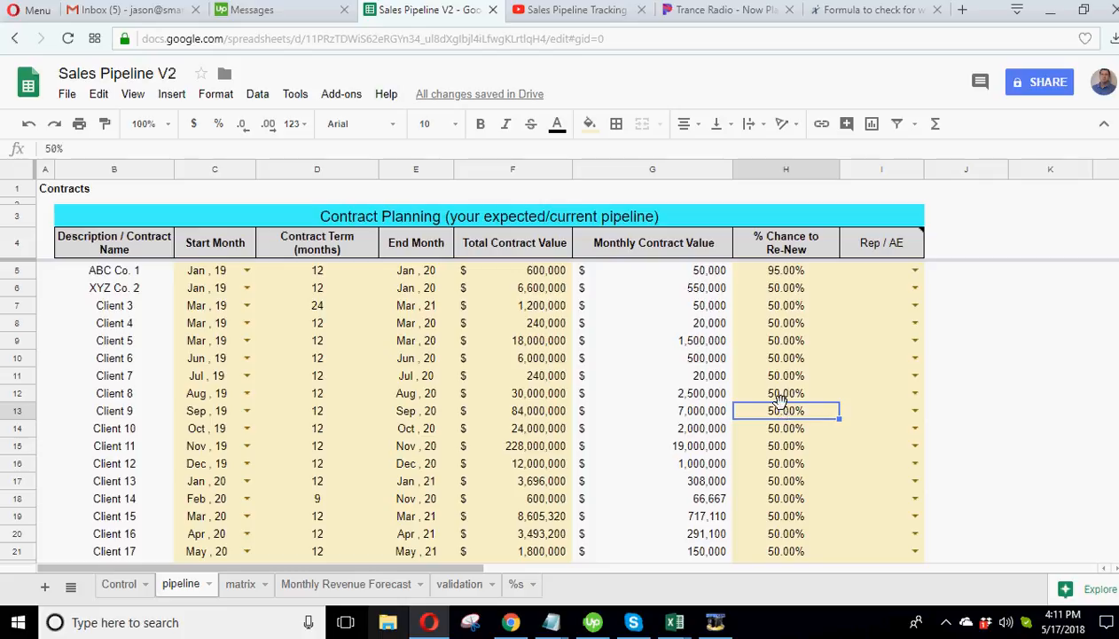
pyautogui.click(774, 340)
pyautogui.click(773, 325)
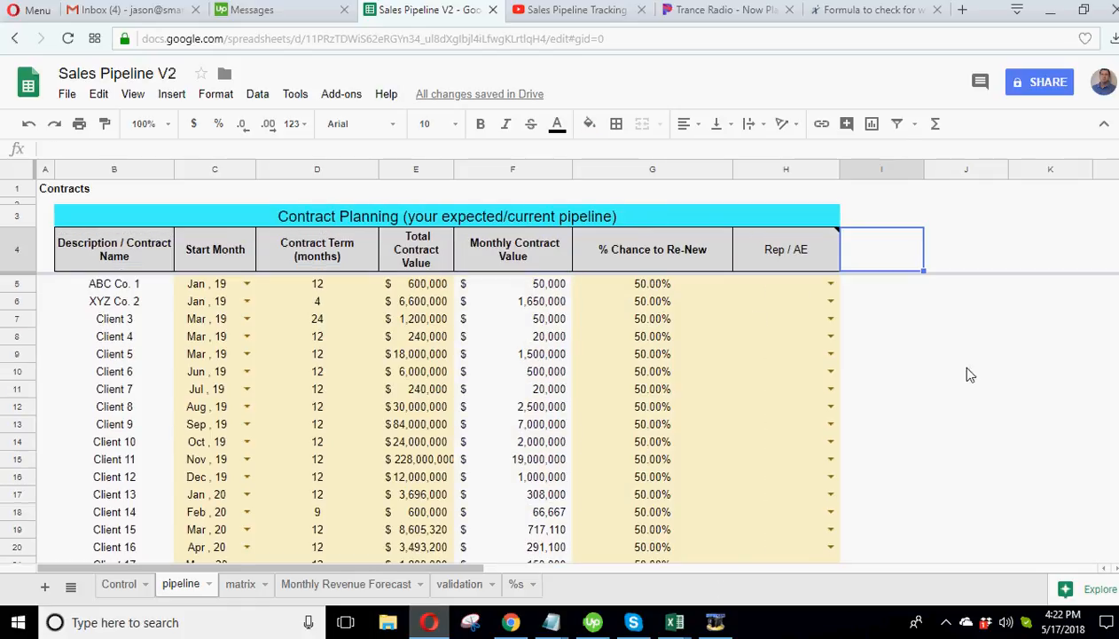
pyautogui.click(960, 370)
pyautogui.click(717, 621)
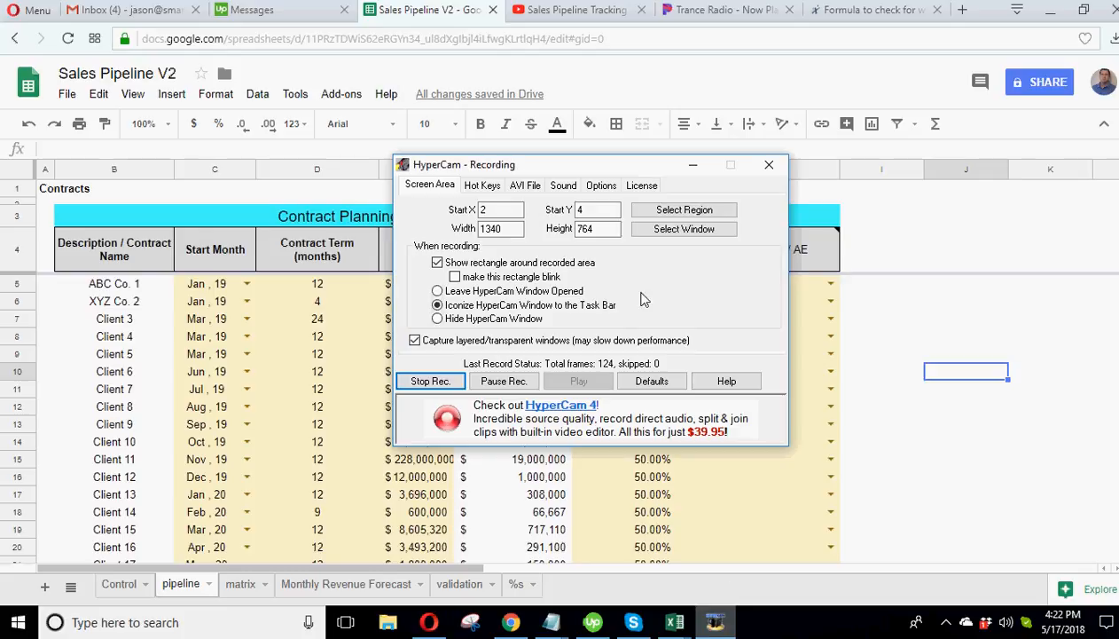
pyautogui.click(923, 375)
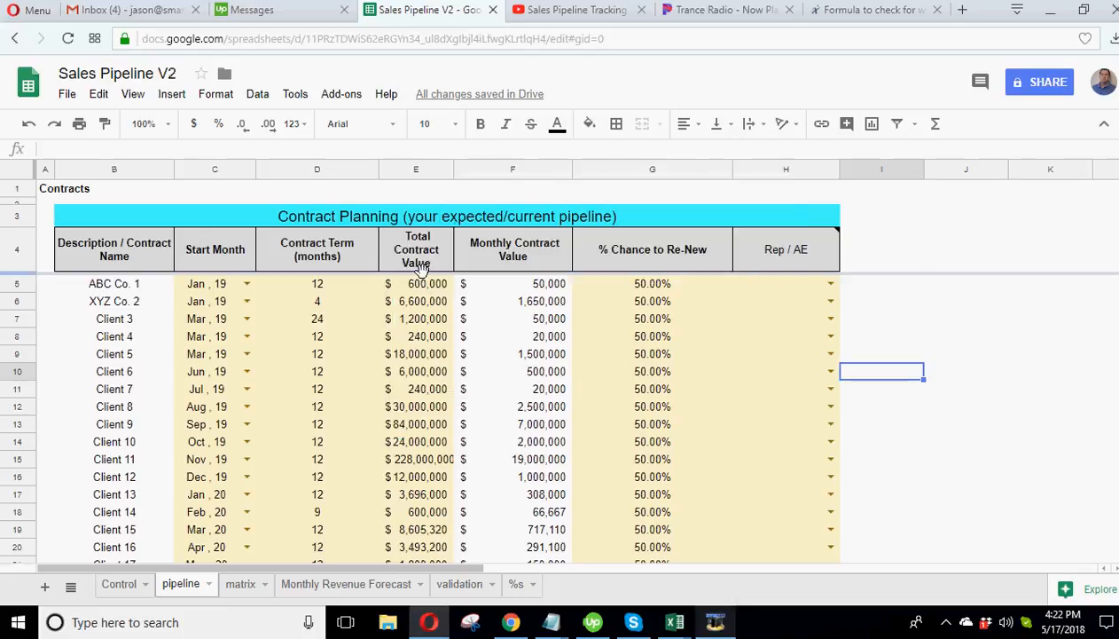
# - Widen the Total Contract Value column to fit its largest amount and check ABC Co. 1's contract term and renewal chance
pyautogui.moveTo(453, 166); pyautogui.dragTo(478, 167)
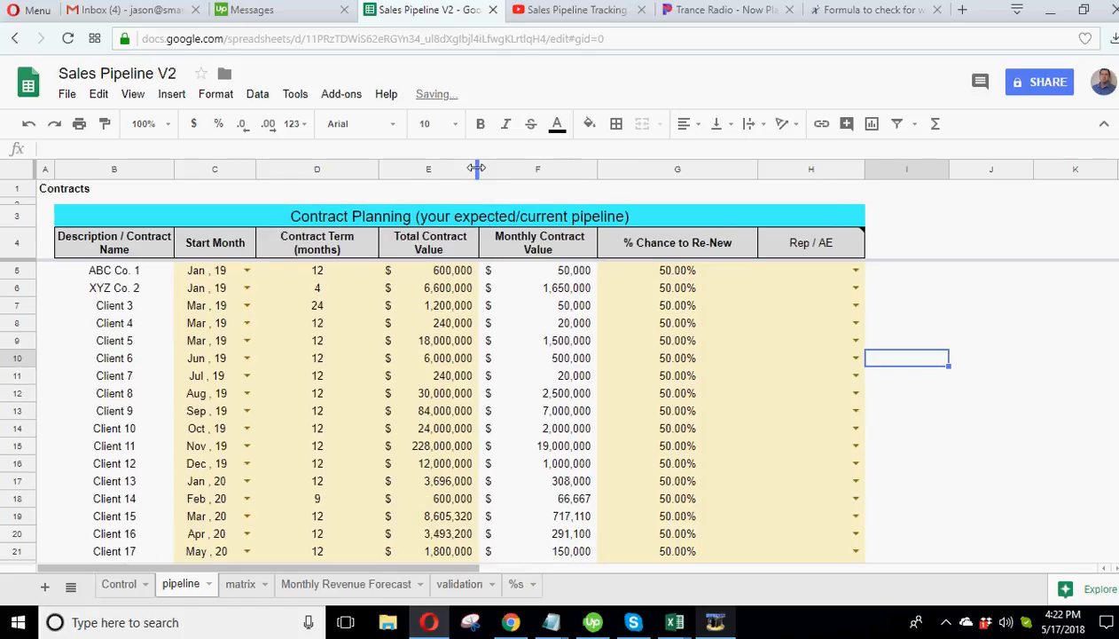
pyautogui.click(323, 273)
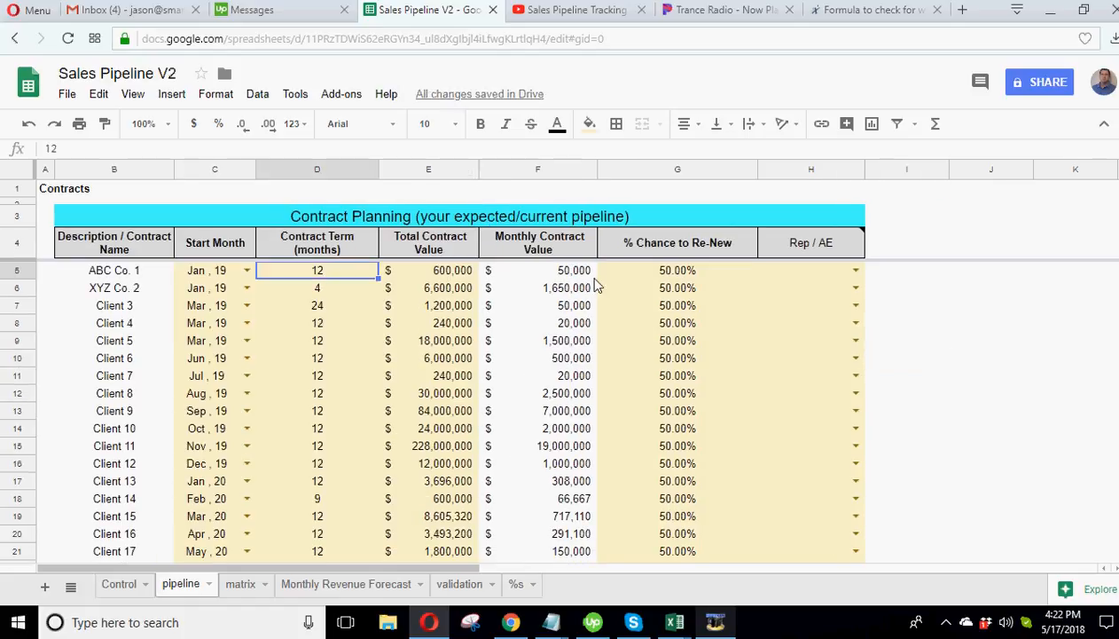
pyautogui.click(653, 277)
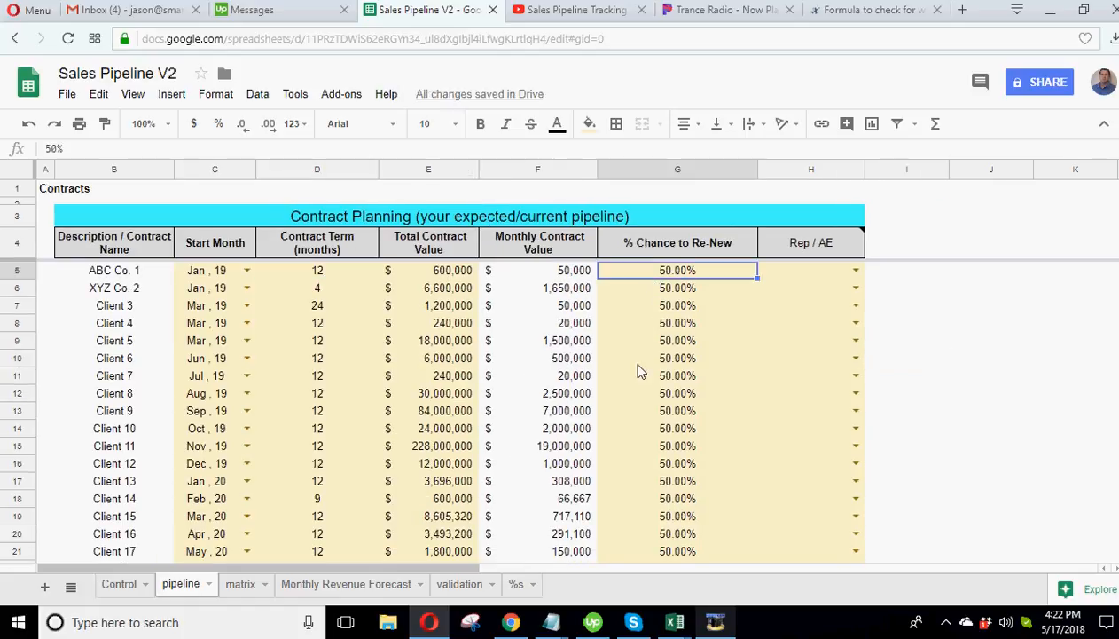
# - On the matrix sheet, inspect the Did They Renew? formulas for Client 8 and Client 7 in month 20 and Client 6 in month 18
pyautogui.click(241, 582)
pyautogui.scroll(-5, 270, 476)
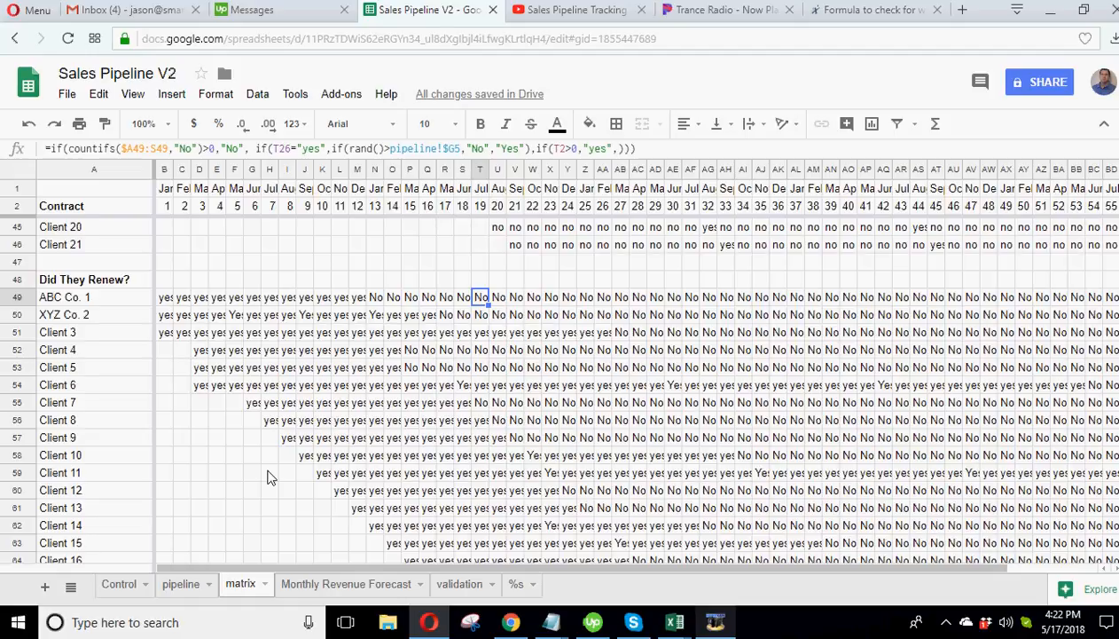
pyautogui.scroll(3, 269, 476)
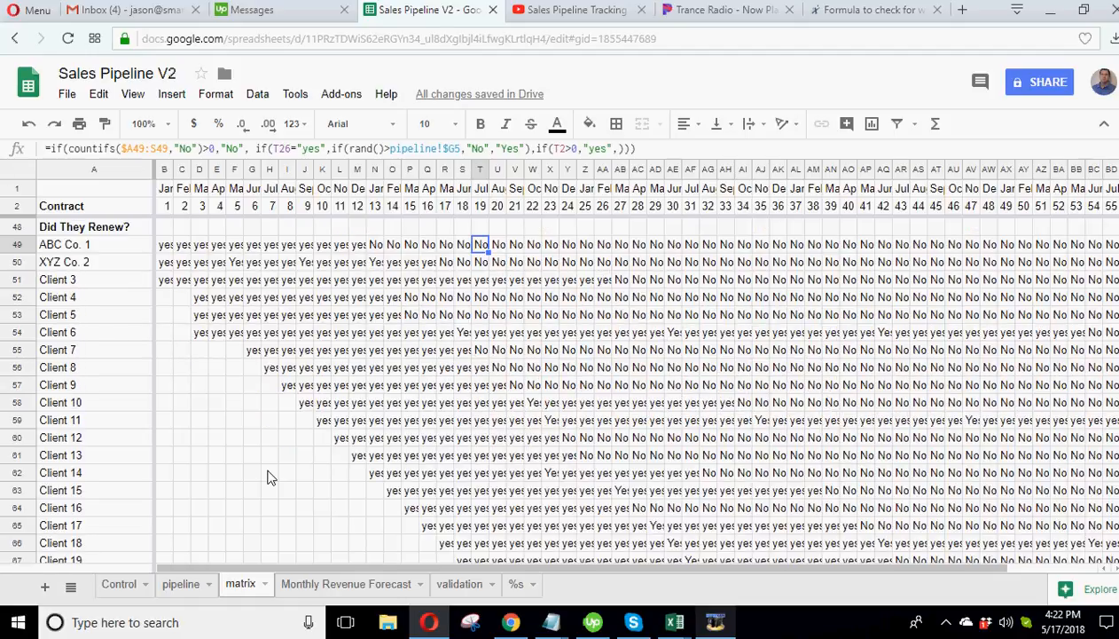
pyautogui.click(498, 369)
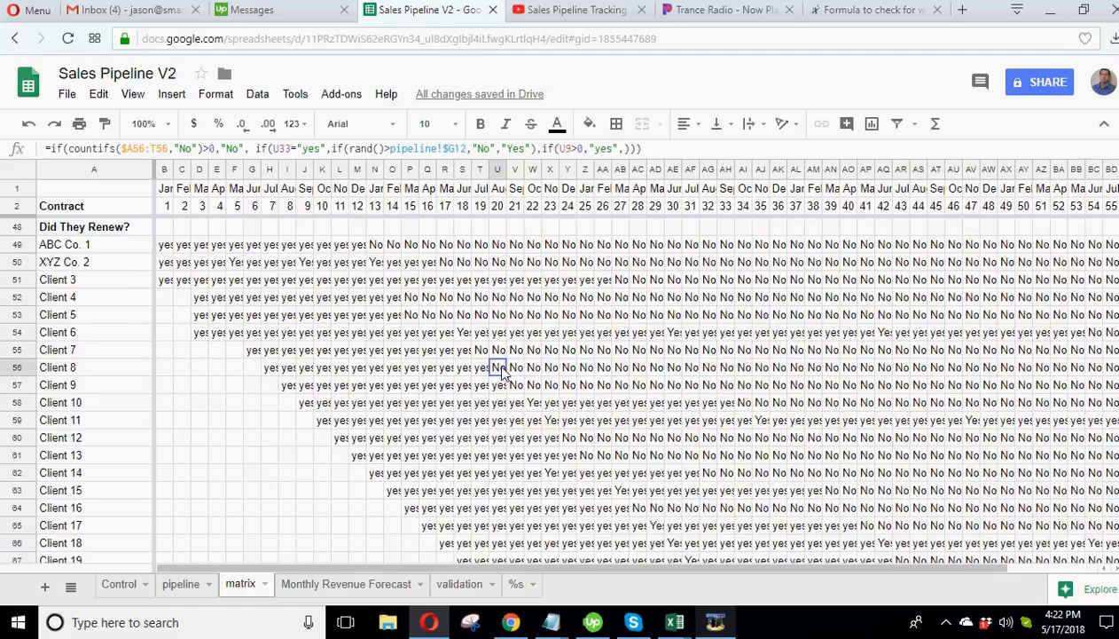
pyautogui.click(498, 353)
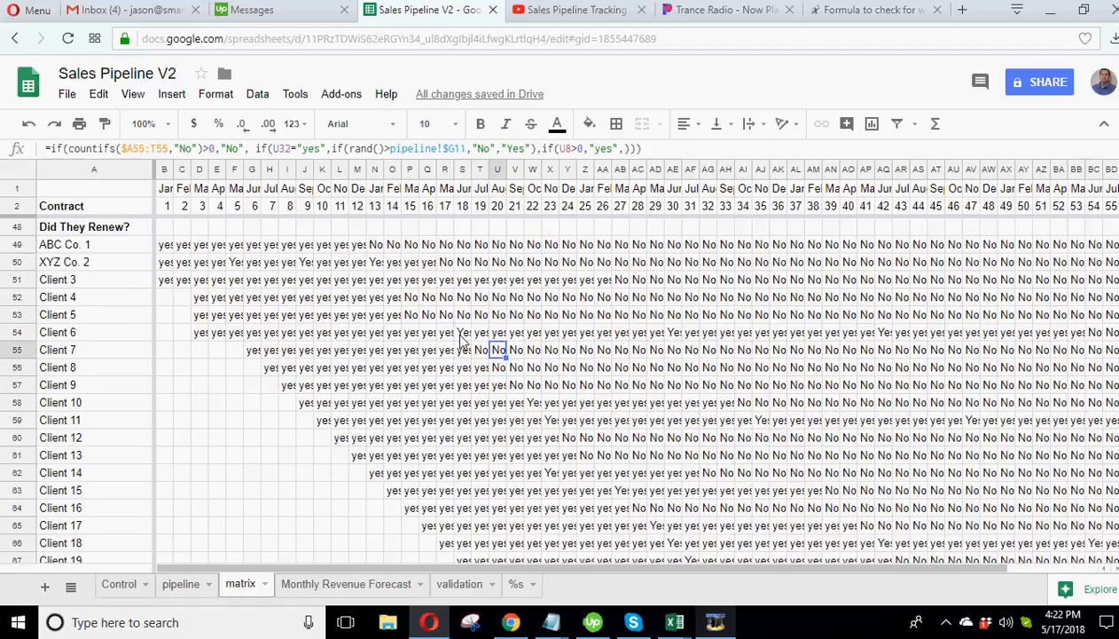
pyautogui.click(462, 334)
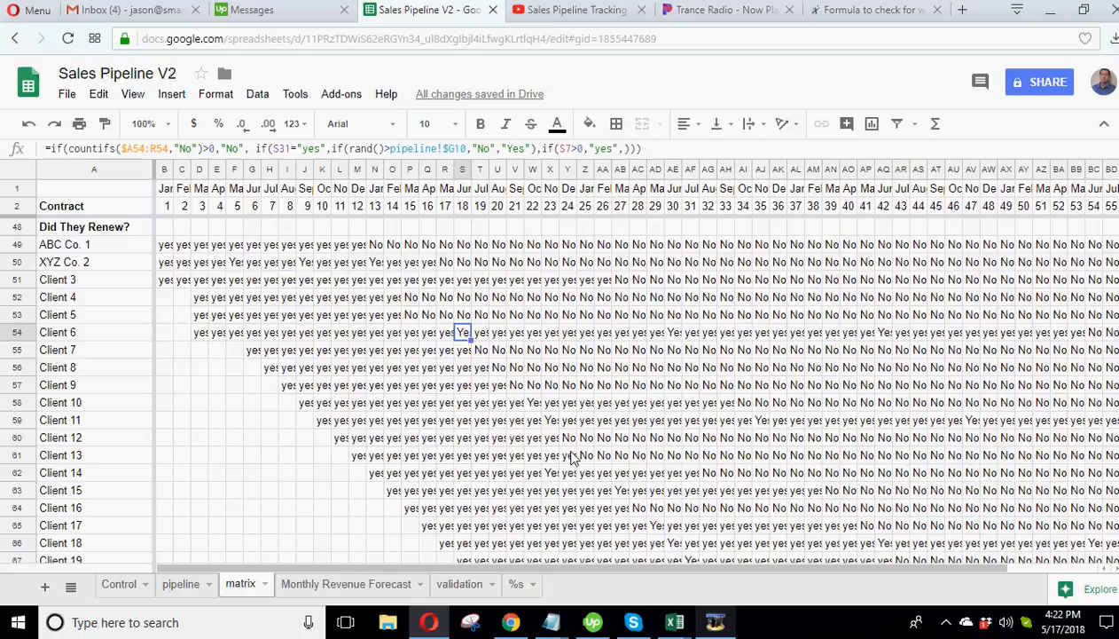
# - Inspect the contract month-count formulas in the first active months of Client 3 and ABC Co. 1
pyautogui.scroll(3, 317, 494)
pyautogui.scroll(12, 321, 504)
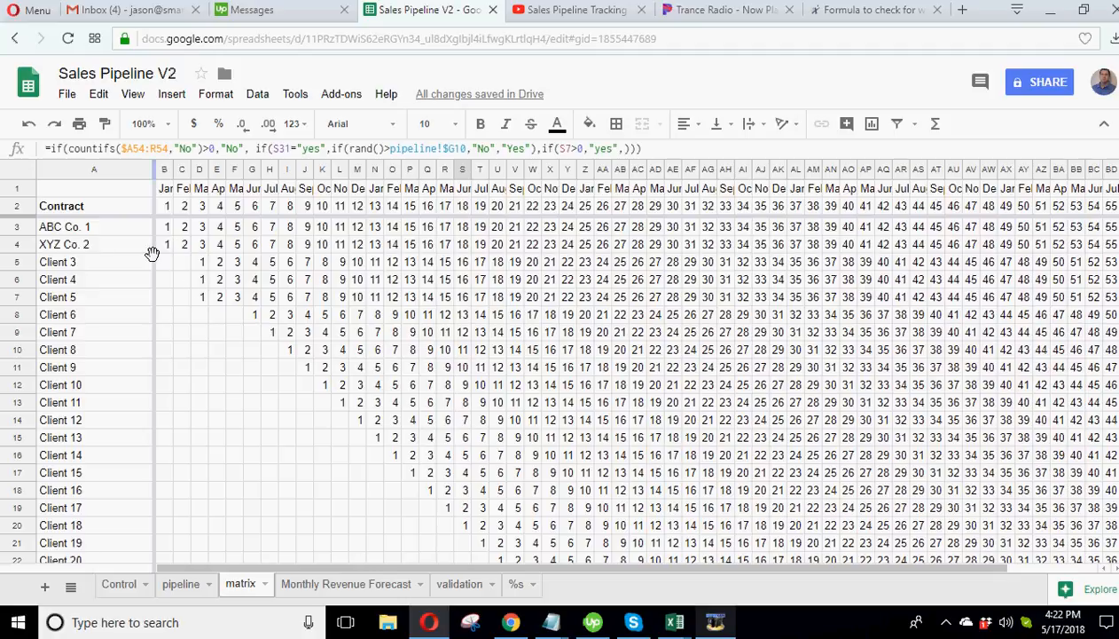
pyautogui.click(200, 263)
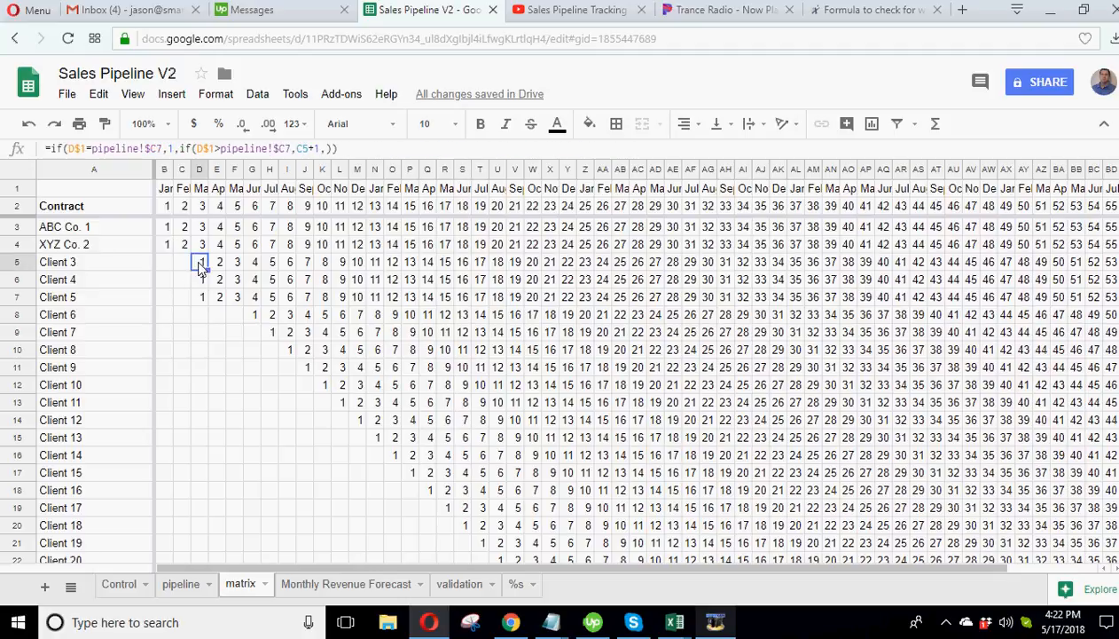
pyautogui.click(166, 228)
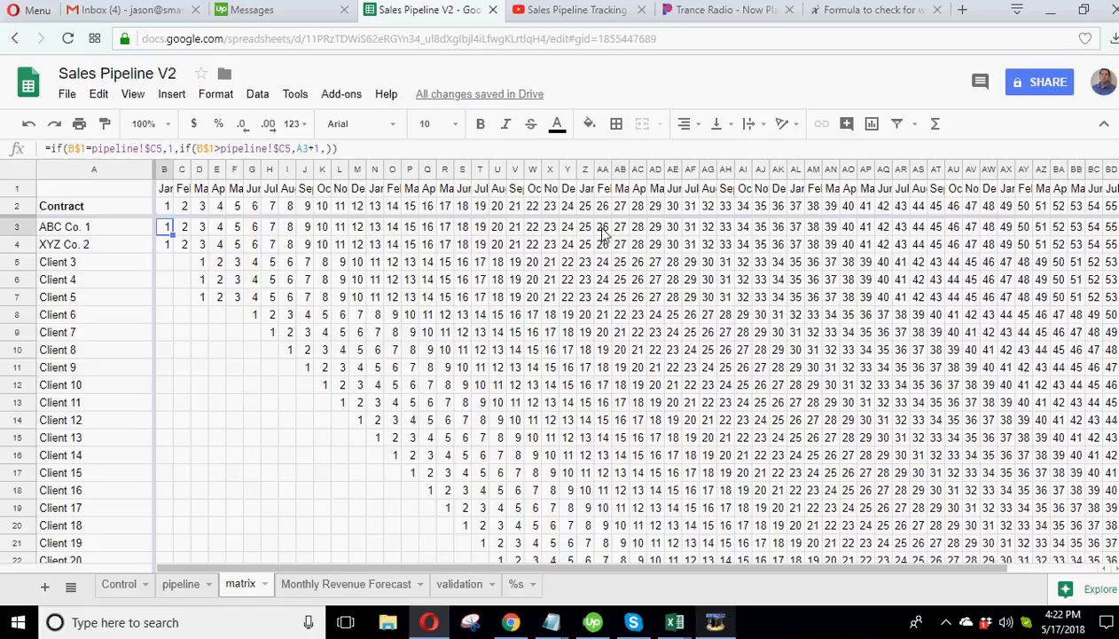
# - Examine the Renewal Month? section and inspect ABC Co. 1's formula for month 1
pyautogui.scroll(-2, 634, 388)
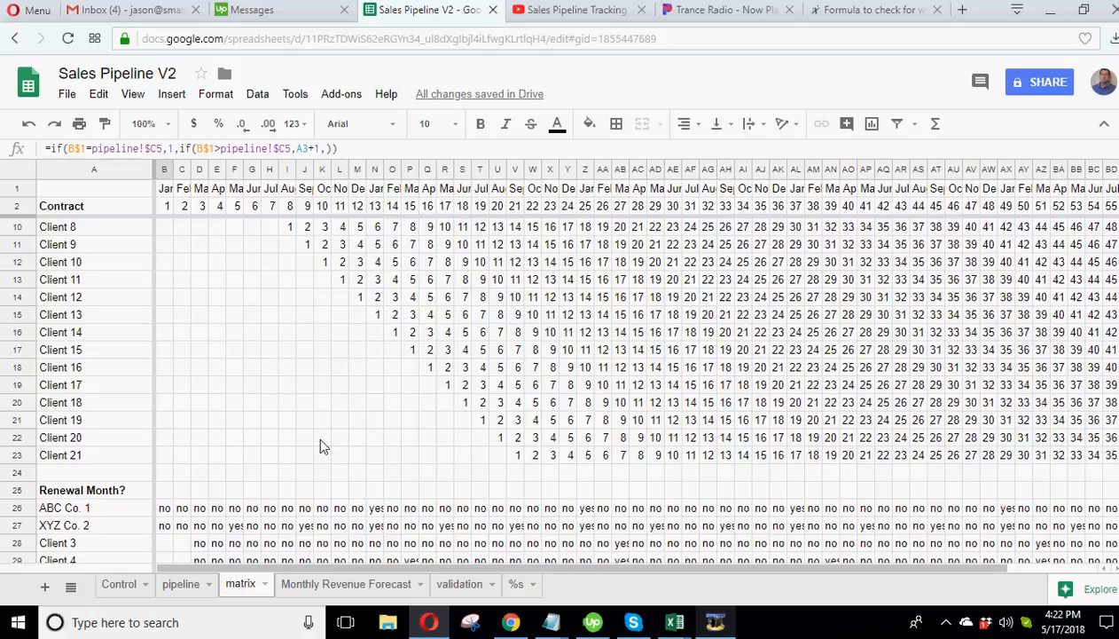
pyautogui.scroll(-1, 321, 446)
pyautogui.scroll(-2, 321, 445)
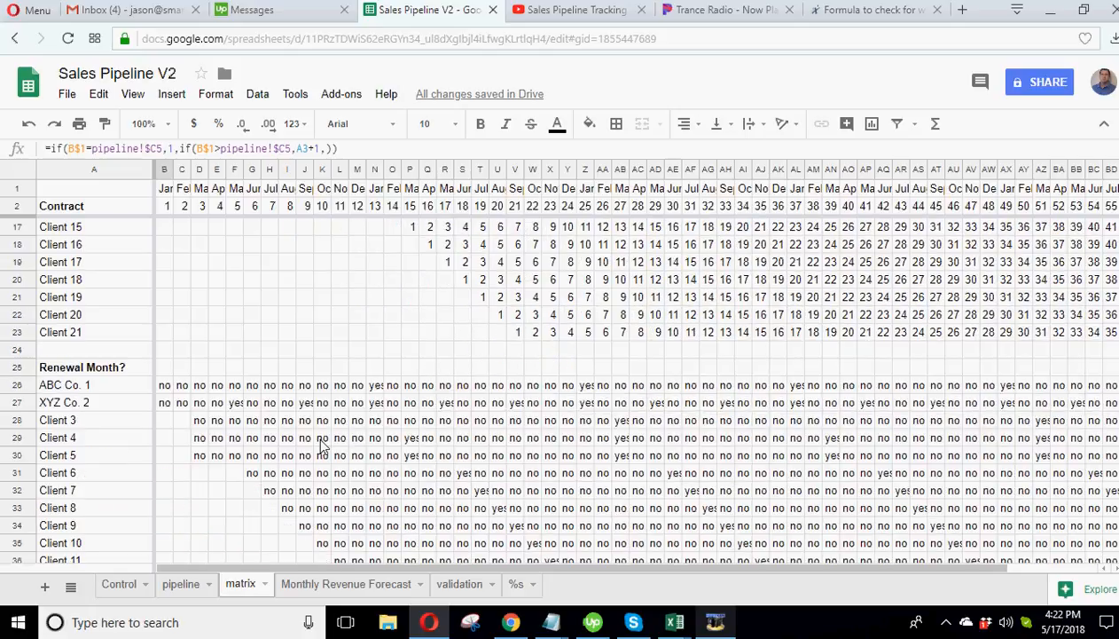
pyautogui.scroll(-1, 321, 445)
pyautogui.click(165, 351)
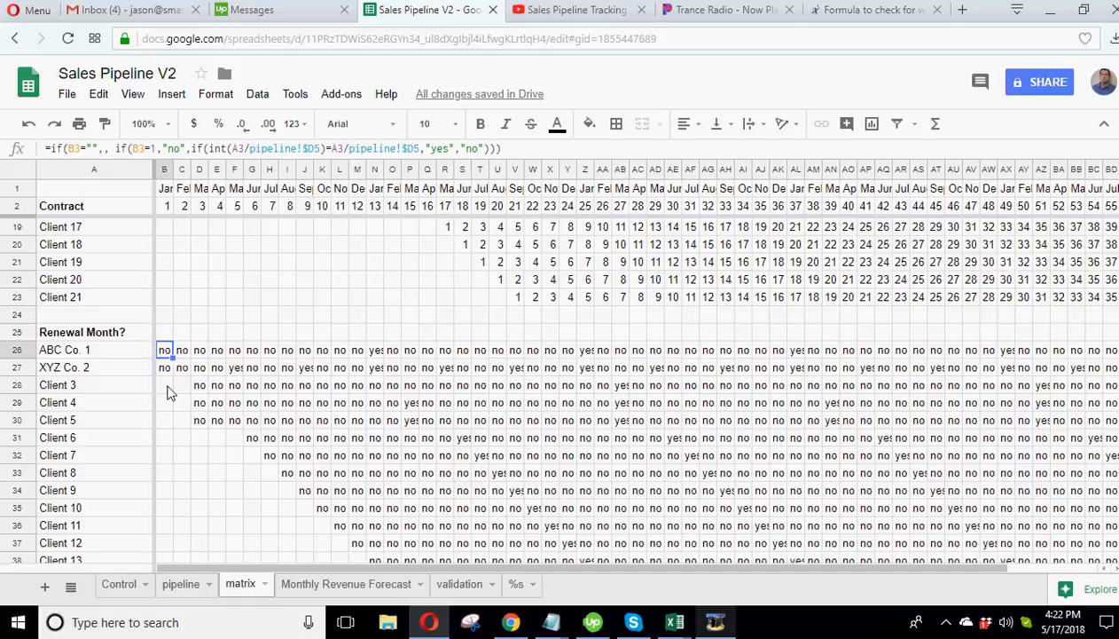
# - Check ABC Co. 1's contract term on the pipeline sheet and return to the matrix sheet
pyautogui.click(188, 586)
pyautogui.click(311, 264)
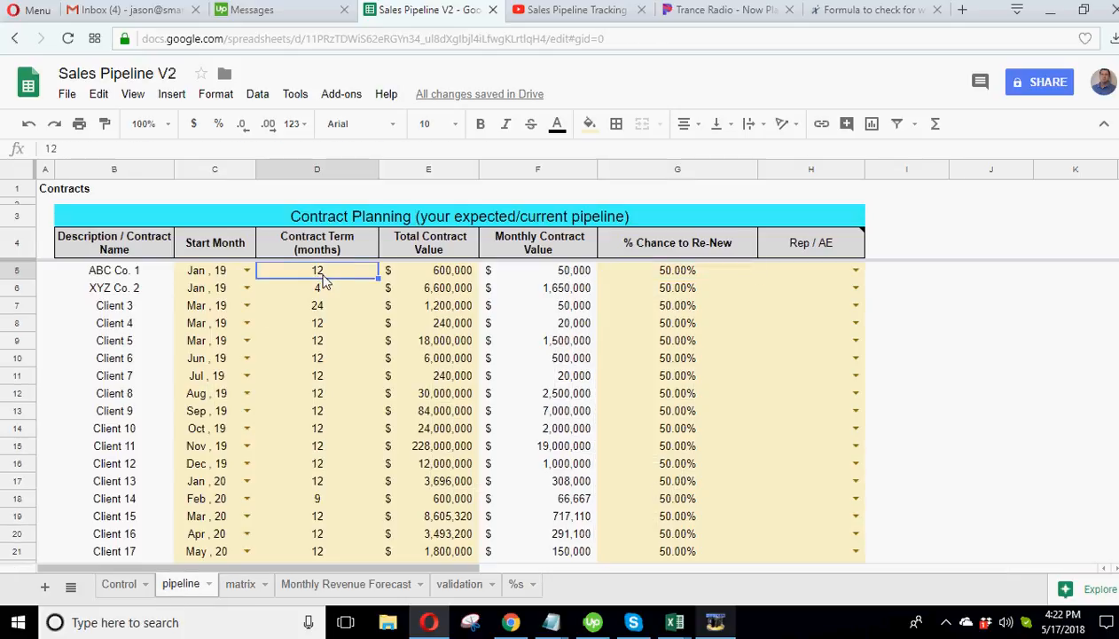
pyautogui.click(241, 585)
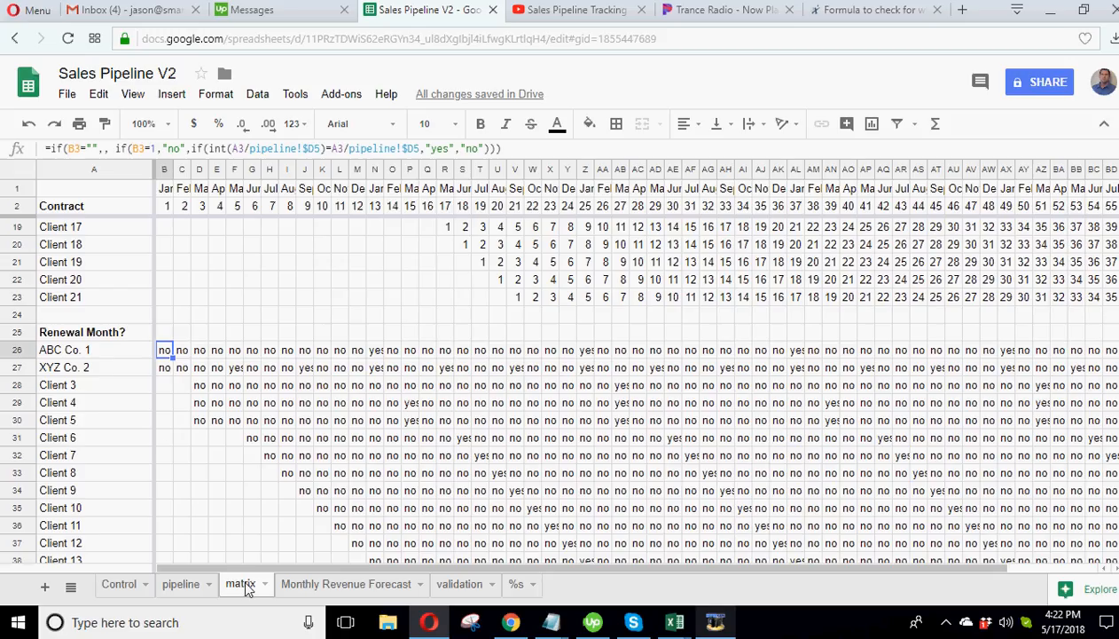
# - Go through ABC Co. 1's Renewal Month? values month by month from month 1 to month 13
pyautogui.click(86, 350)
pyautogui.click(168, 352)
pyautogui.press('Right')
pyautogui.press('Right')
pyautogui.press('Right')
pyautogui.press('Right')
pyautogui.press('Right')
pyautogui.press('Right')
pyautogui.press('Right')
pyautogui.press('Right')
pyautogui.press('Right')
pyautogui.press('Right')
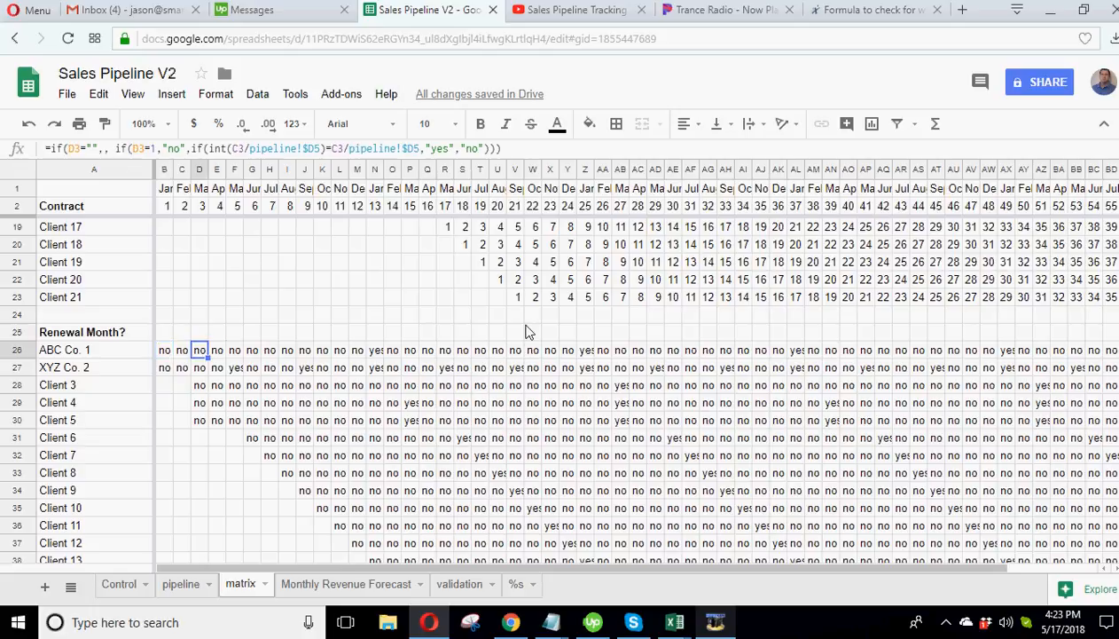
pyautogui.press('Right')
pyautogui.press('Right')
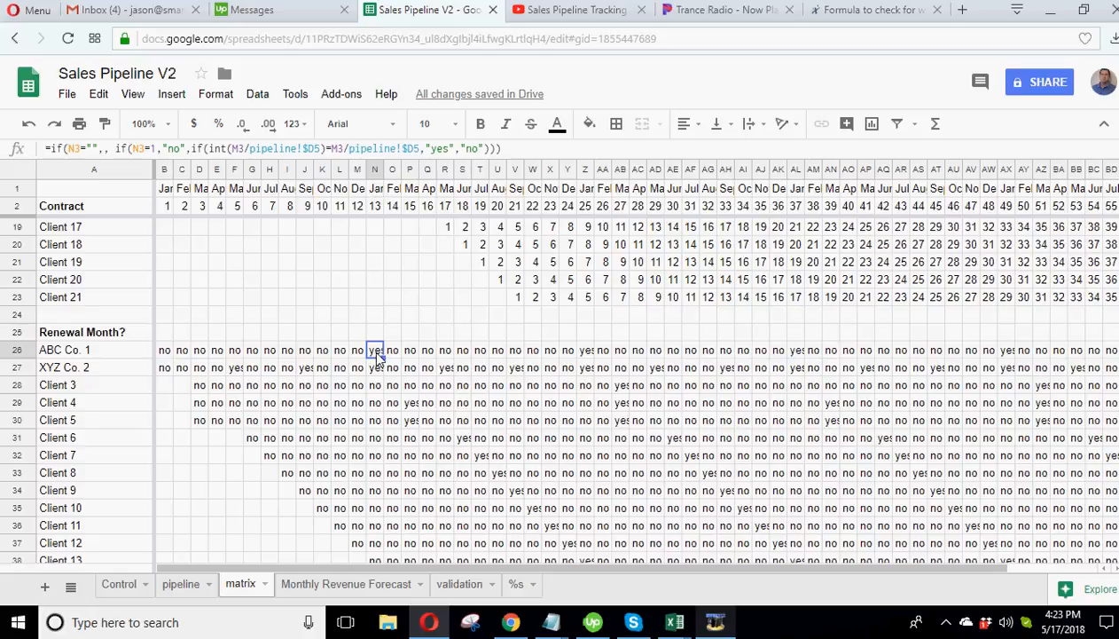
# - Inspect ABC Co. 1's Did They Renew? formula for month 13 and trace its reference to the Renewal Month? section
pyautogui.scroll(-9, 377, 355)
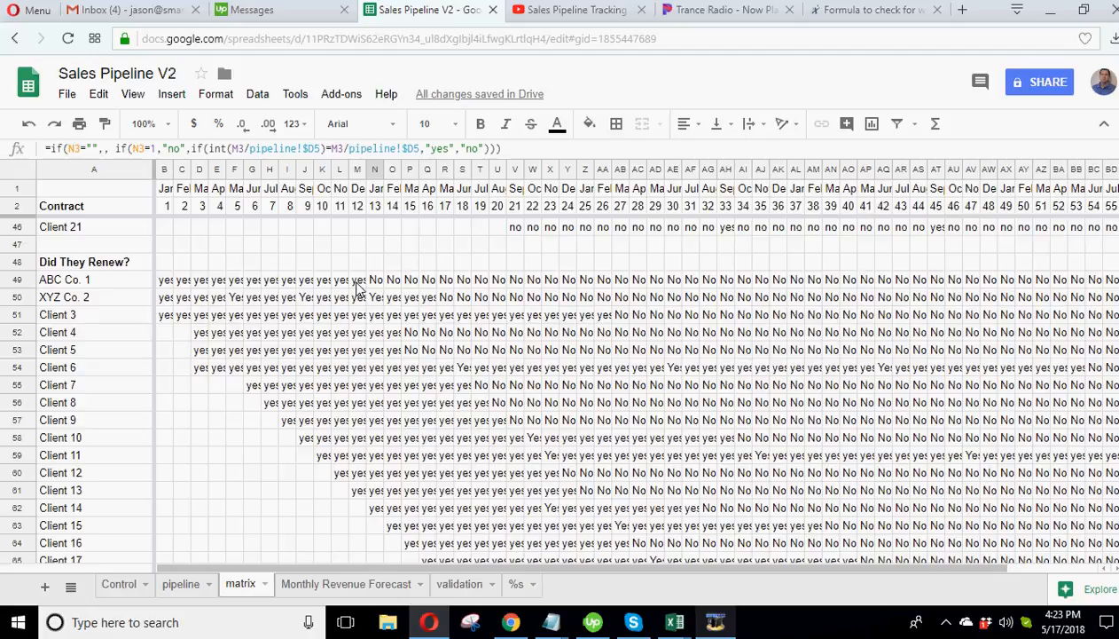
pyautogui.click(357, 284)
pyautogui.click(374, 284)
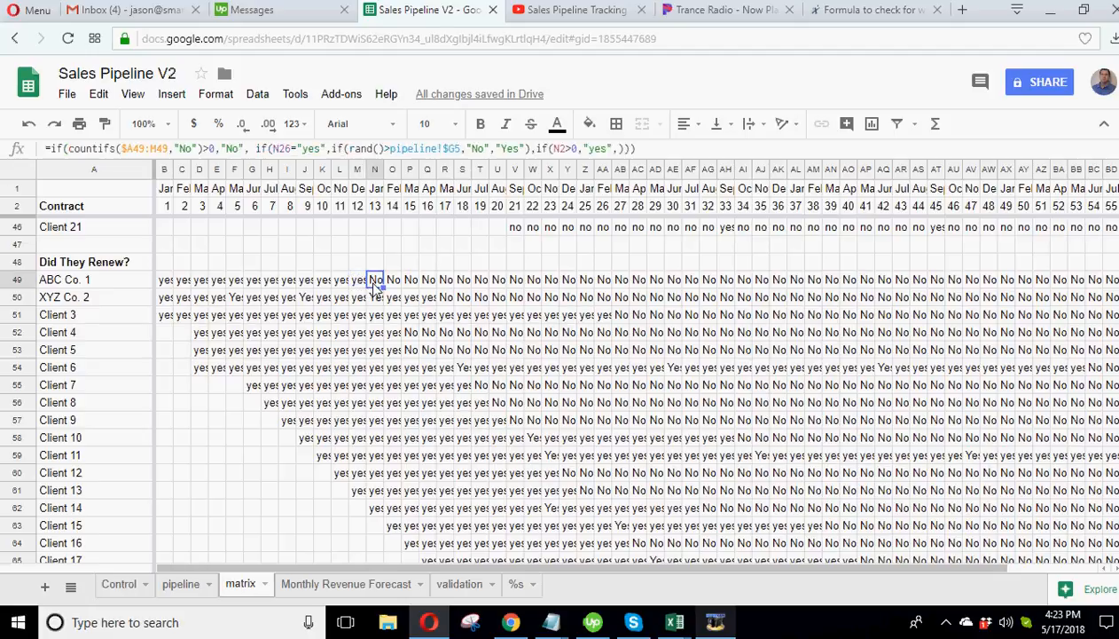
pyautogui.doubleClick(373, 282)
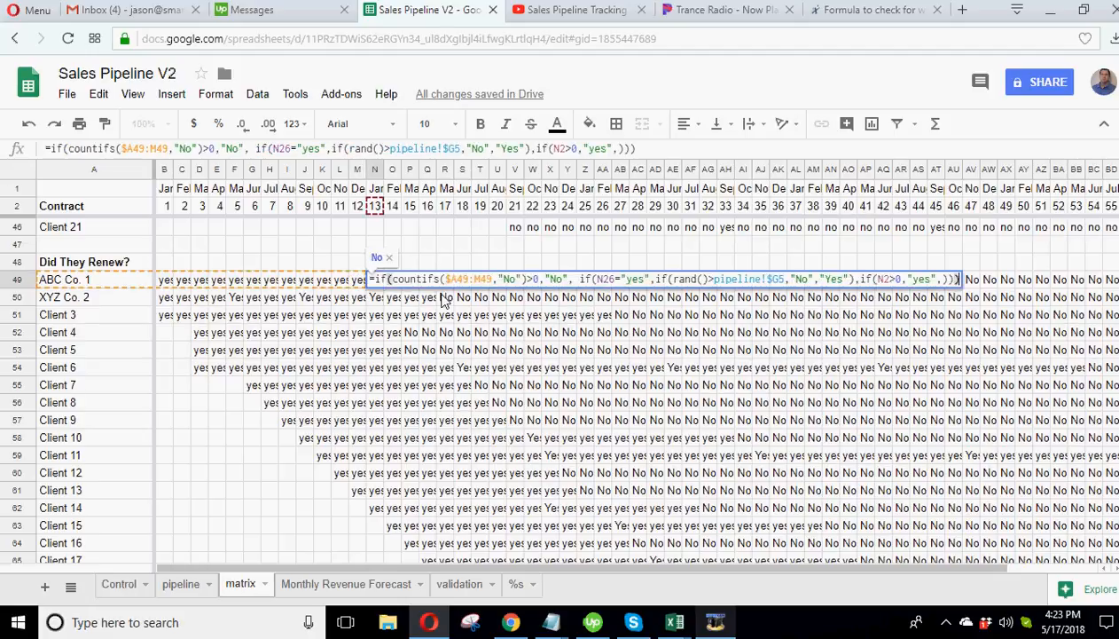
pyautogui.scroll(8, 376, 302)
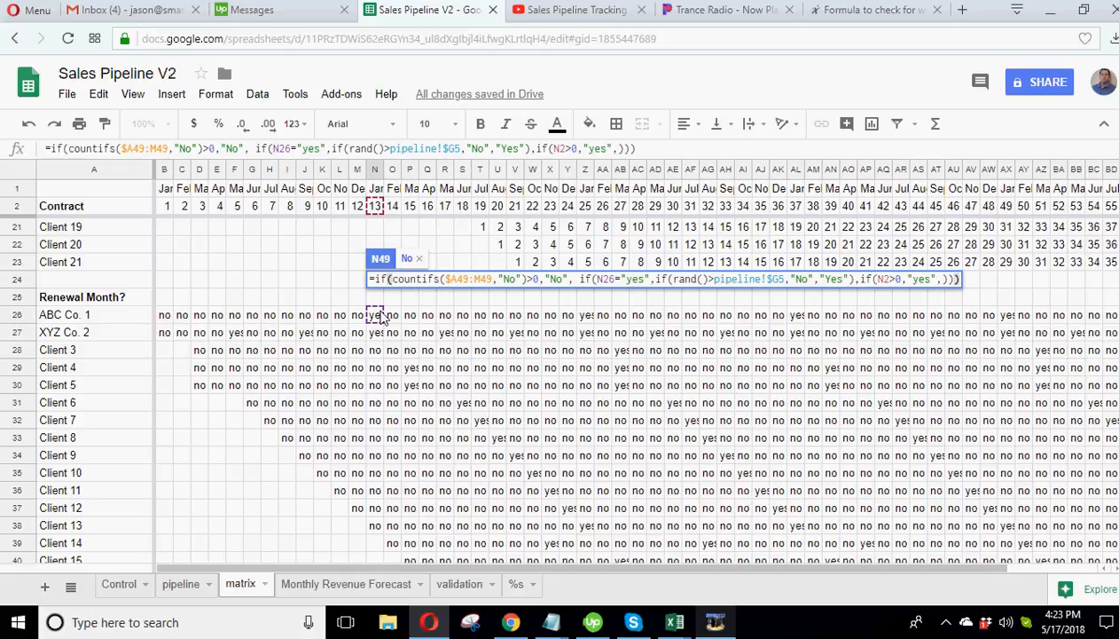
pyautogui.press('Return')
# - Examine the rand() comparison with the pipeline renewal chance in ABC Co. 1's month 13 Did They Renew? formula
pyautogui.scroll(-2, 390, 479)
pyautogui.click(373, 437)
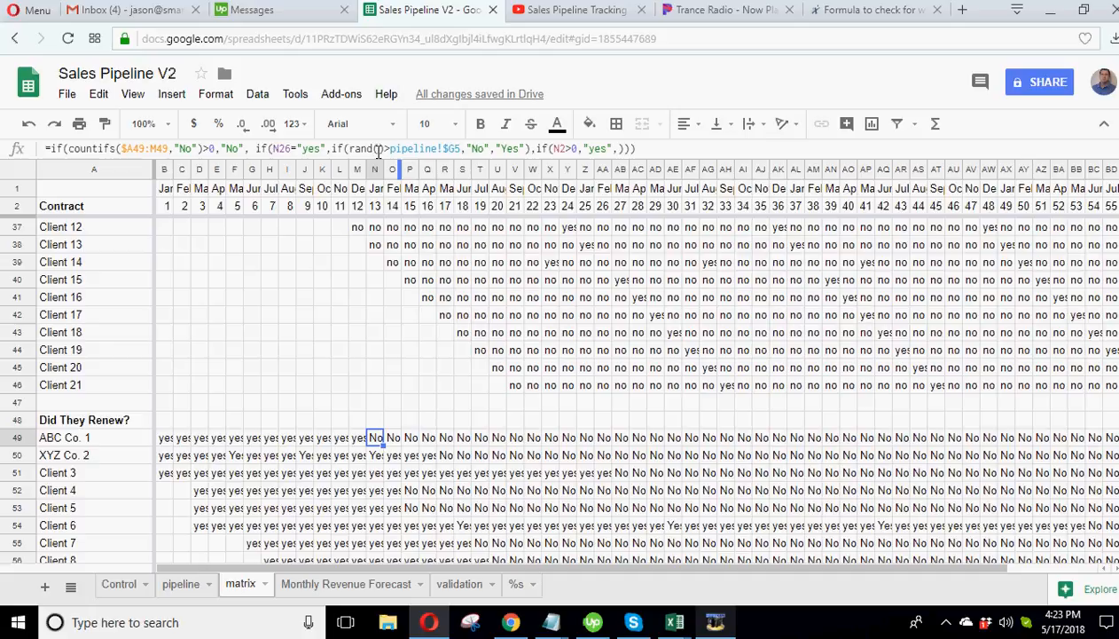
pyautogui.click(381, 148)
pyautogui.press('Return')
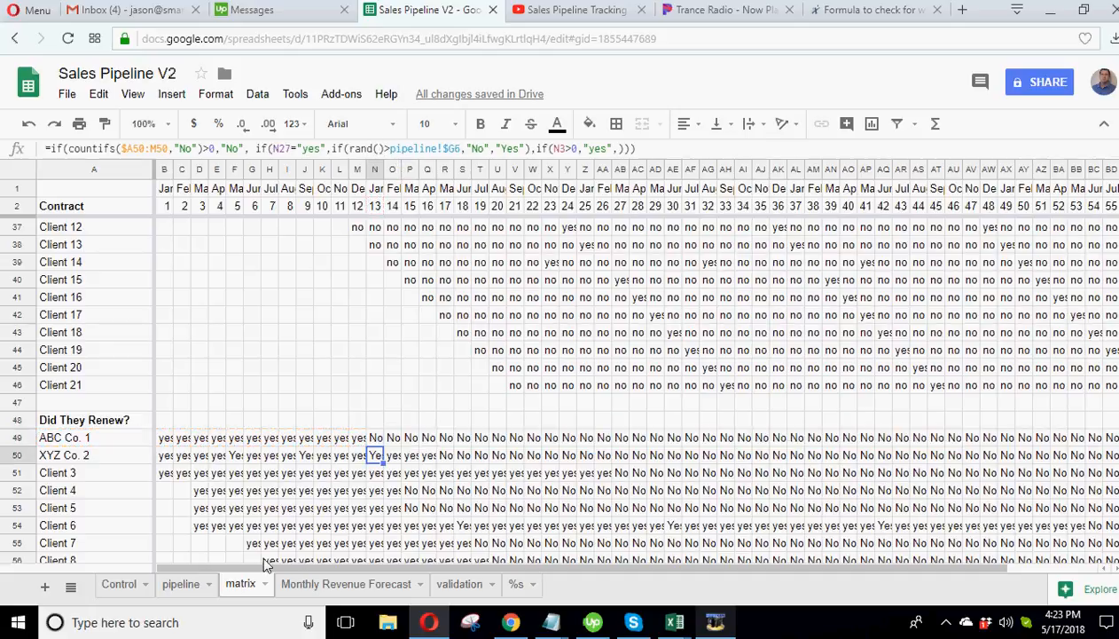
# - On the pipeline sheet, set ABC Co. 1's % Chance to Re-New to 25%
pyautogui.click(181, 584)
pyautogui.click(671, 274)
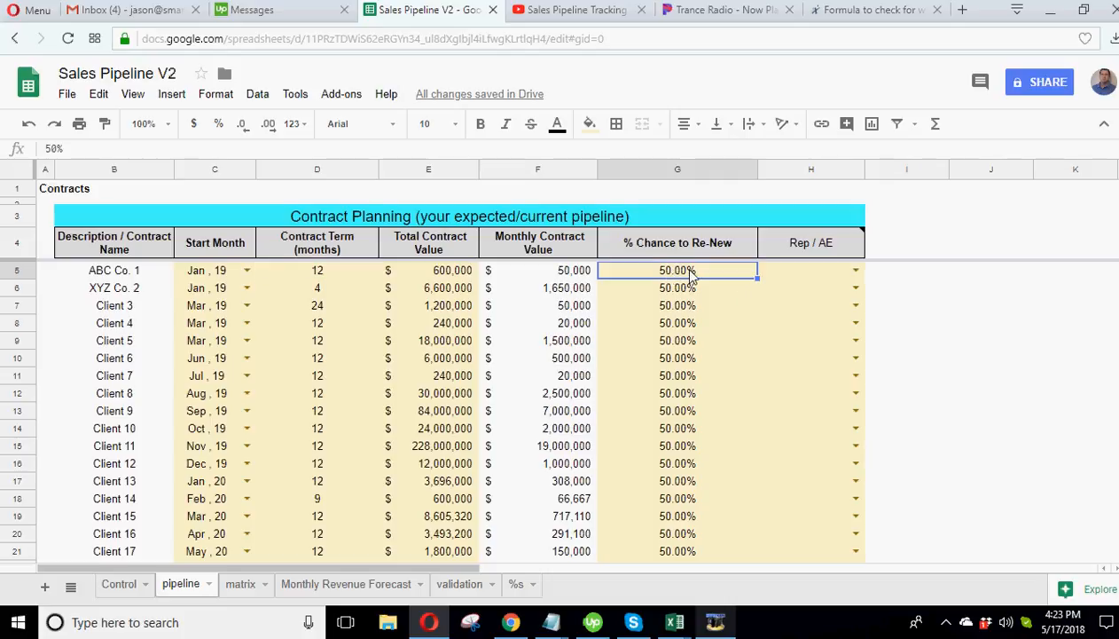
pyautogui.write('25')
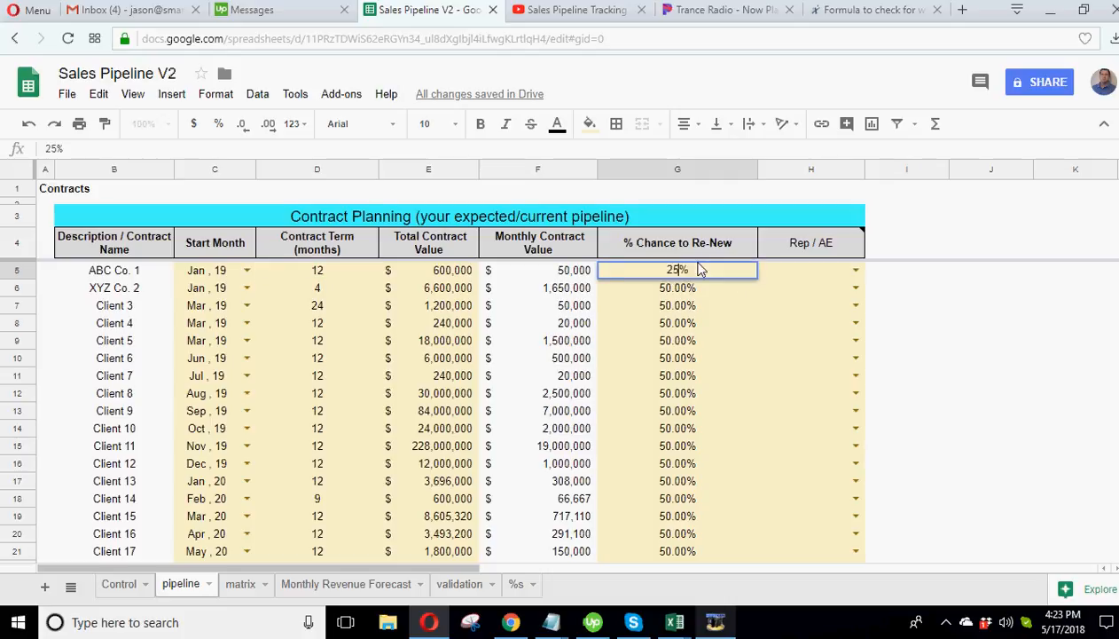
pyautogui.press('Return')
pyautogui.click(701, 277)
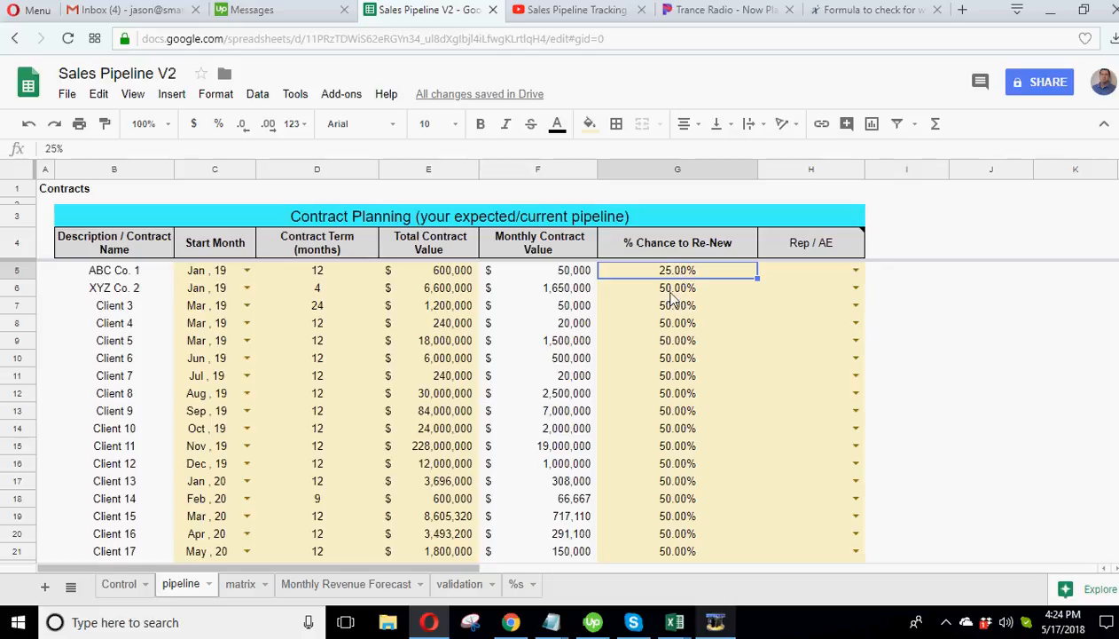
# - Back on the matrix sheet, check ABC Co. 1's Did They Renew? outcome for month 13 and the months after it
pyautogui.click(245, 589)
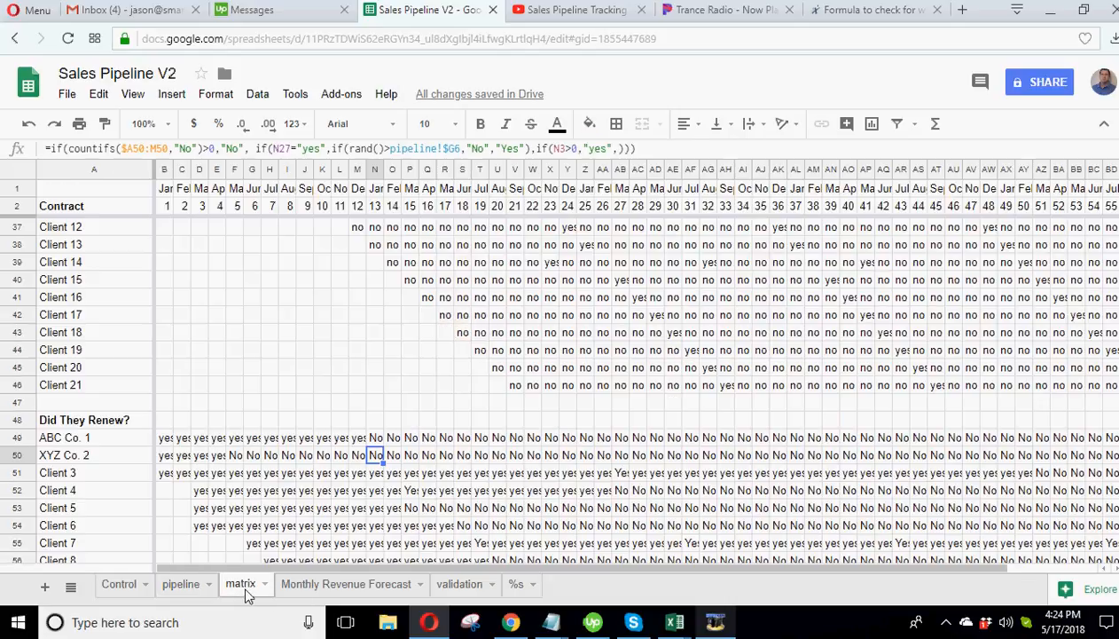
pyautogui.click(376, 438)
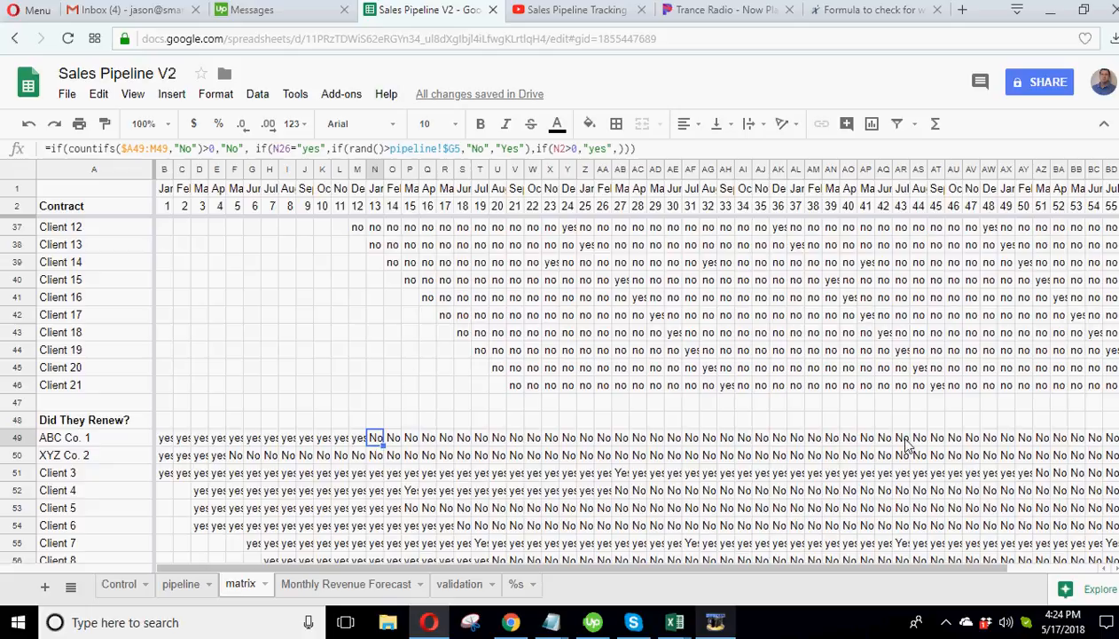
pyautogui.moveTo(925, 568); pyautogui.dragTo(892, 571)
pyautogui.scroll(-1, 220, 498)
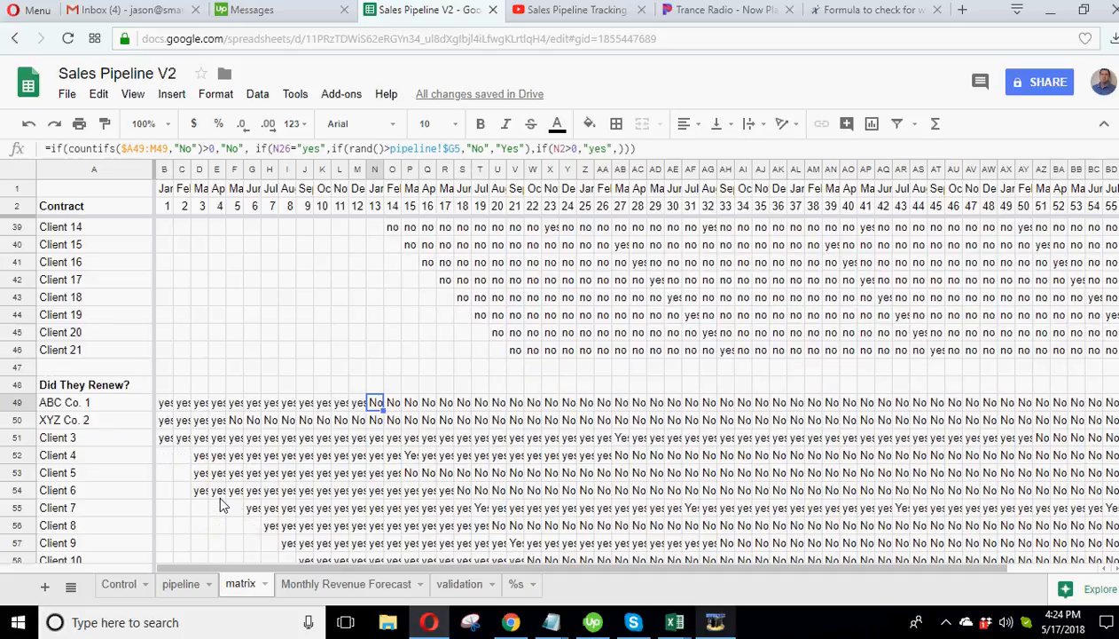
# - Inspect Client 3's Did They Renew? formulas for months 5 and 27, tracing the month 27 references to the upper sections
pyautogui.click(235, 438)
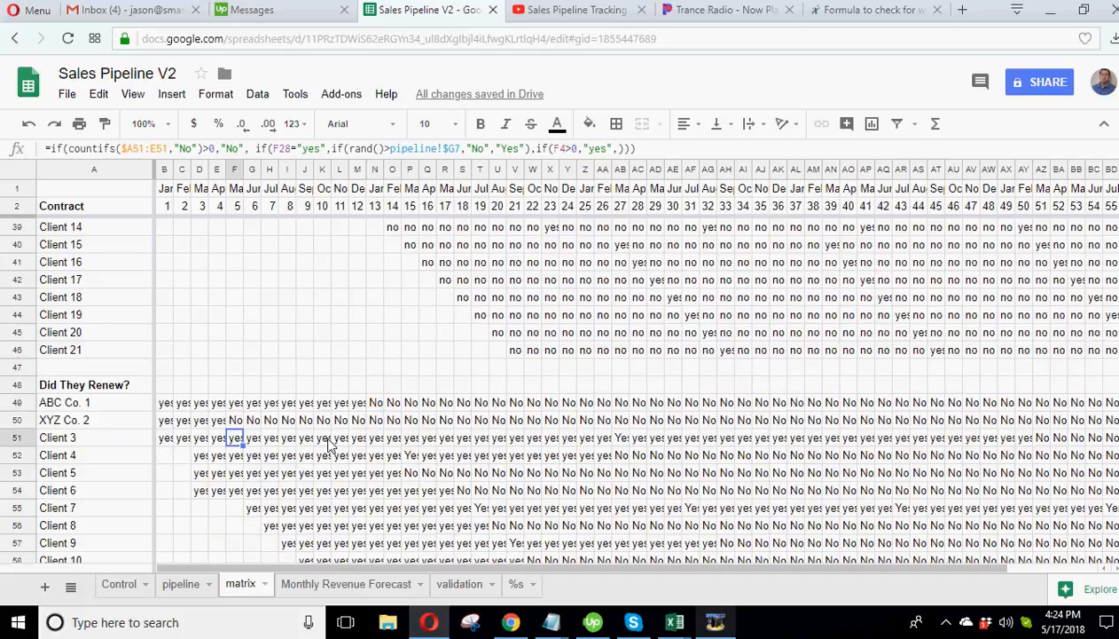
pyautogui.click(619, 439)
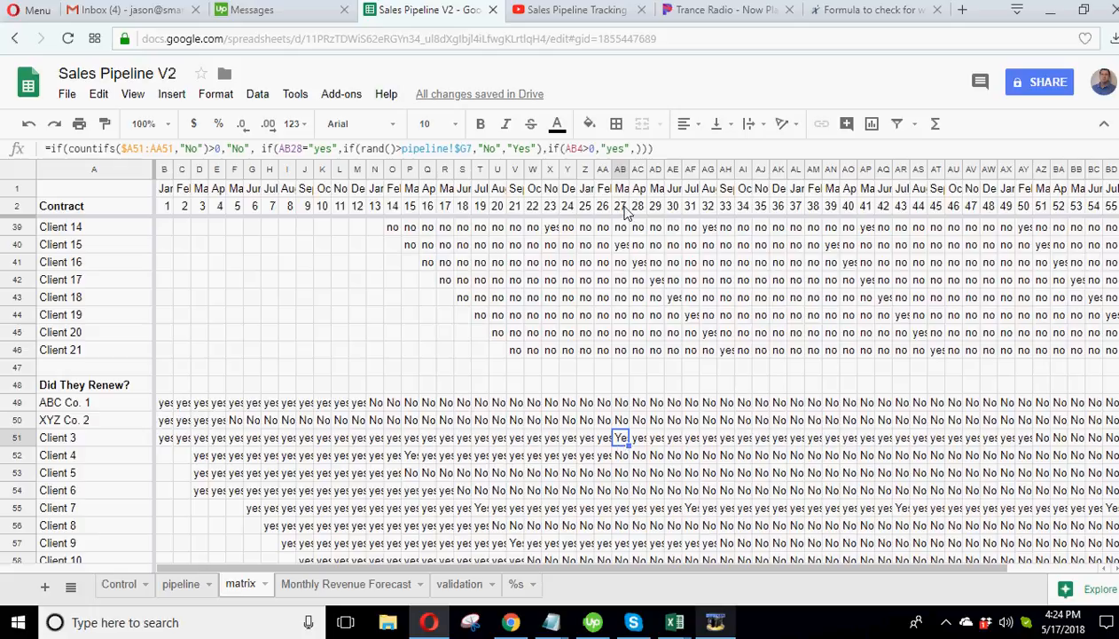
pyautogui.doubleClick(618, 436)
pyautogui.scroll(6, 557, 381)
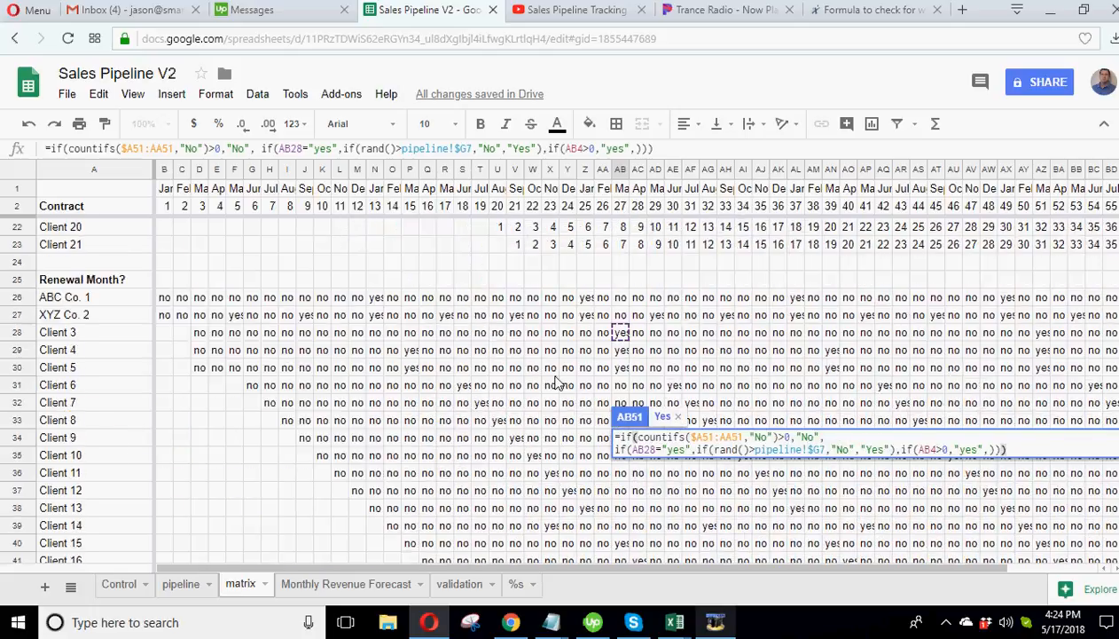
pyautogui.scroll(6, 618, 510)
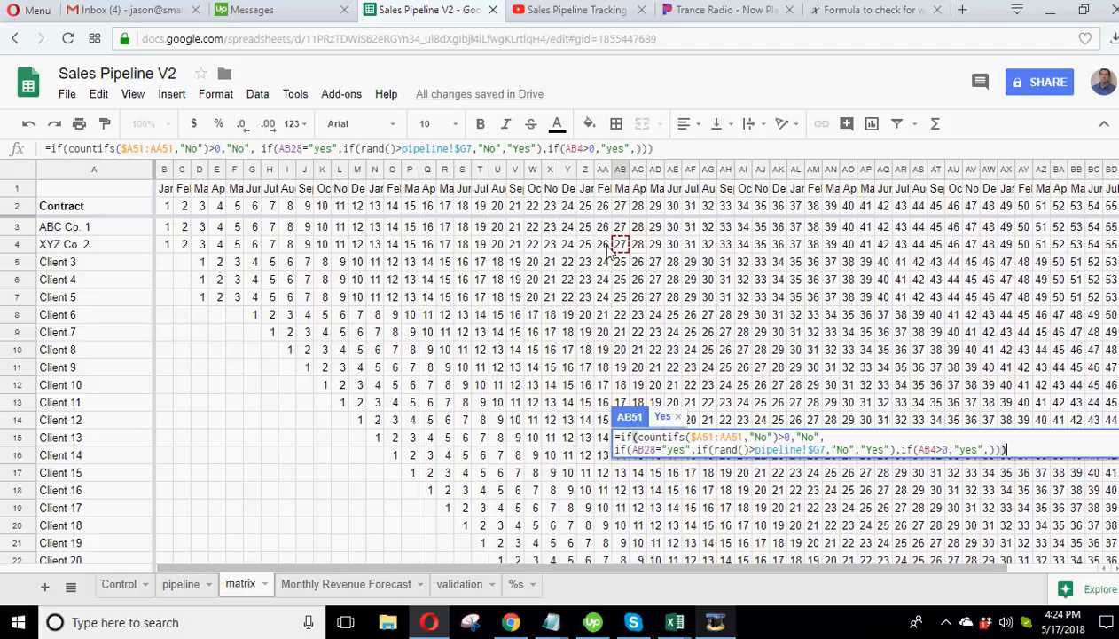
pyautogui.press('Escape')
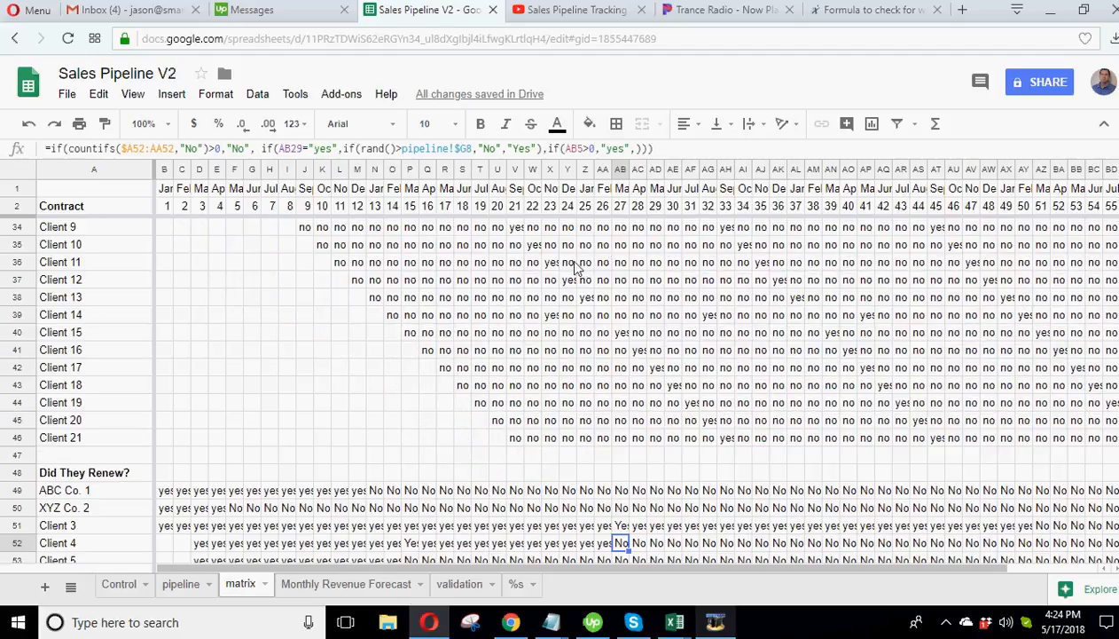
# - Check Client 3's contract term on the pipeline sheet and go back to the matrix sheet
pyautogui.click(177, 584)
pyautogui.click(332, 306)
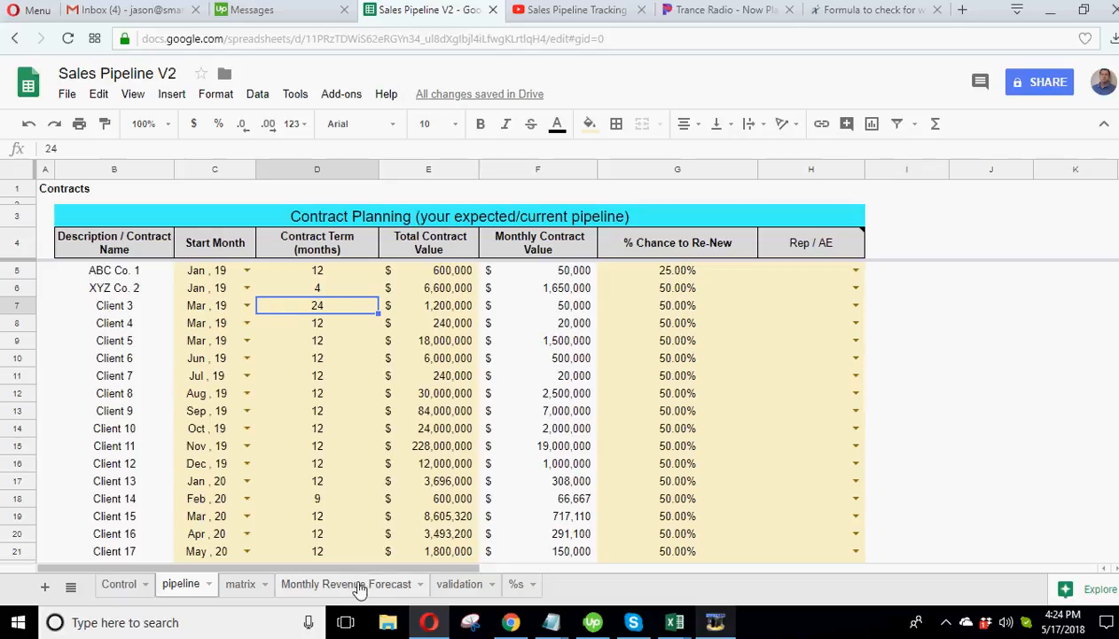
pyautogui.click(240, 584)
# - Reopen Client 3's month 27 Did They Renew? formula and trace its references through the Renewal Month? and Contract sections
pyautogui.scroll(6, 643, 406)
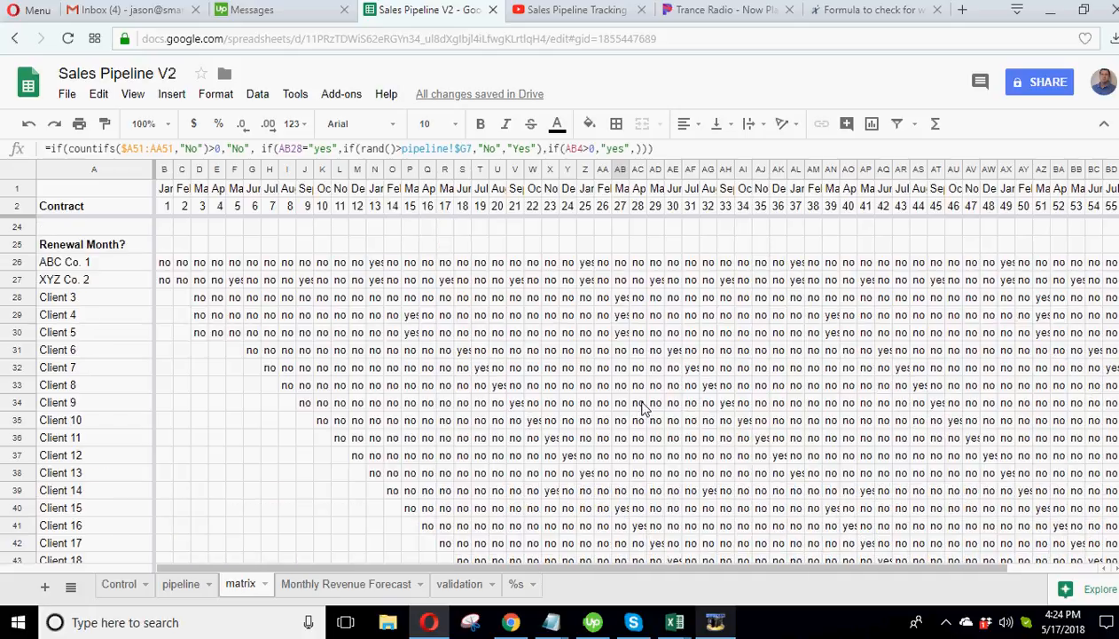
pyautogui.scroll(-5, 643, 406)
pyautogui.scroll(-4, 643, 406)
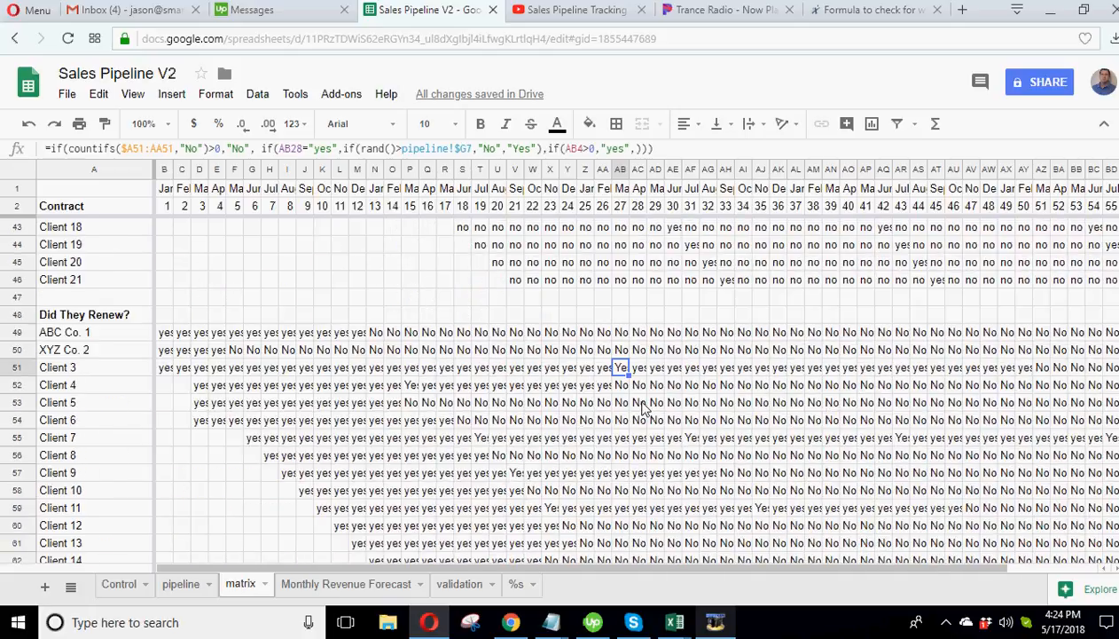
pyautogui.doubleClick(619, 369)
pyautogui.scroll(5, 513, 383)
pyautogui.scroll(5, 513, 383)
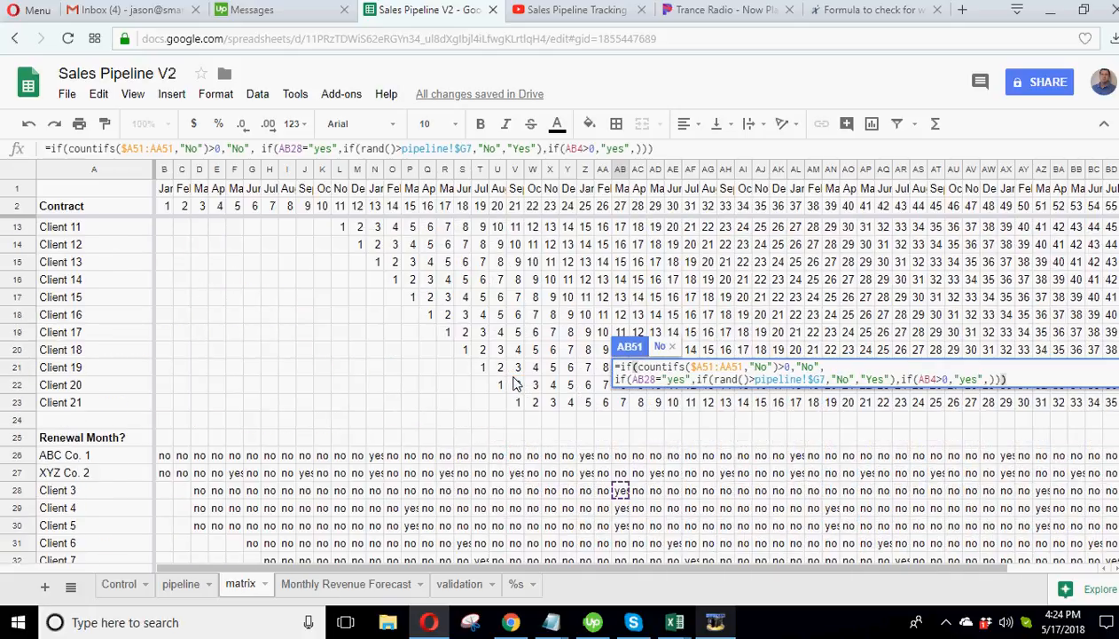
pyautogui.scroll(3, 590, 472)
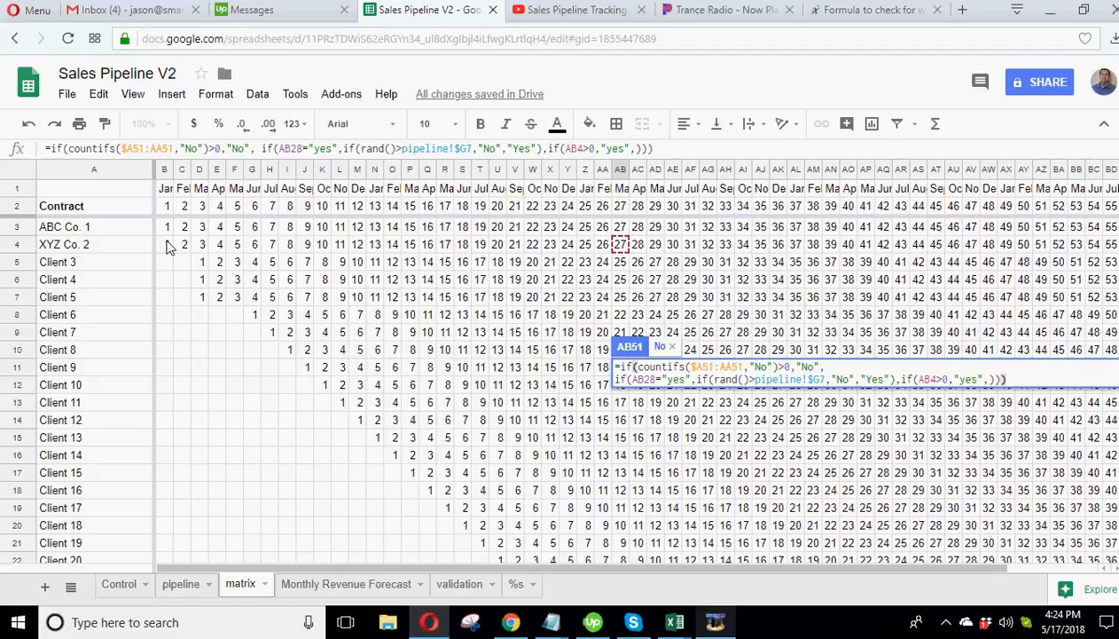
pyautogui.press('Return')
# - Check the countifs range of earlier months in Client 3's month 27 Did They Renew? formula
pyautogui.click(621, 527)
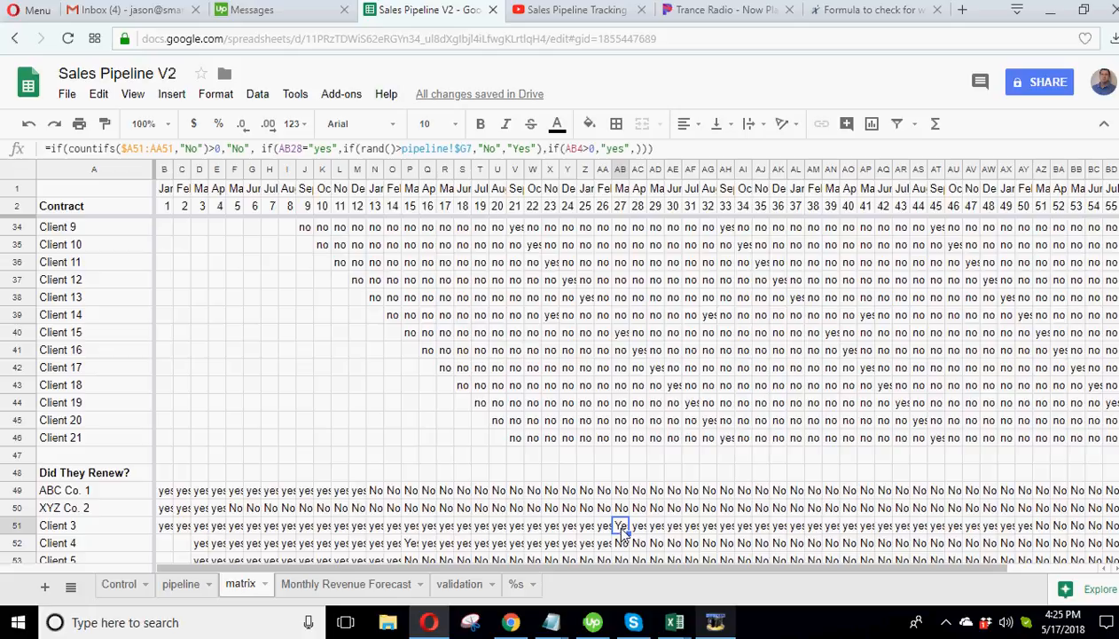
pyautogui.press('Return')
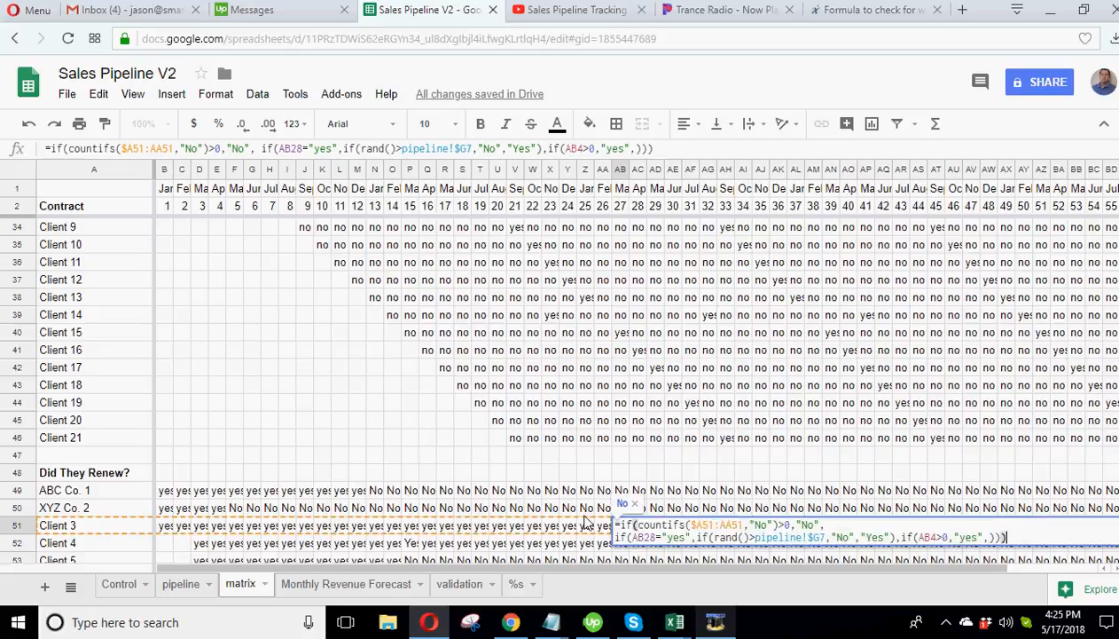
pyautogui.press('Return')
# - Inspect Client 3's Renewal Month? formula for month 27 and the contract month counts it references
pyautogui.scroll(3, 545, 490)
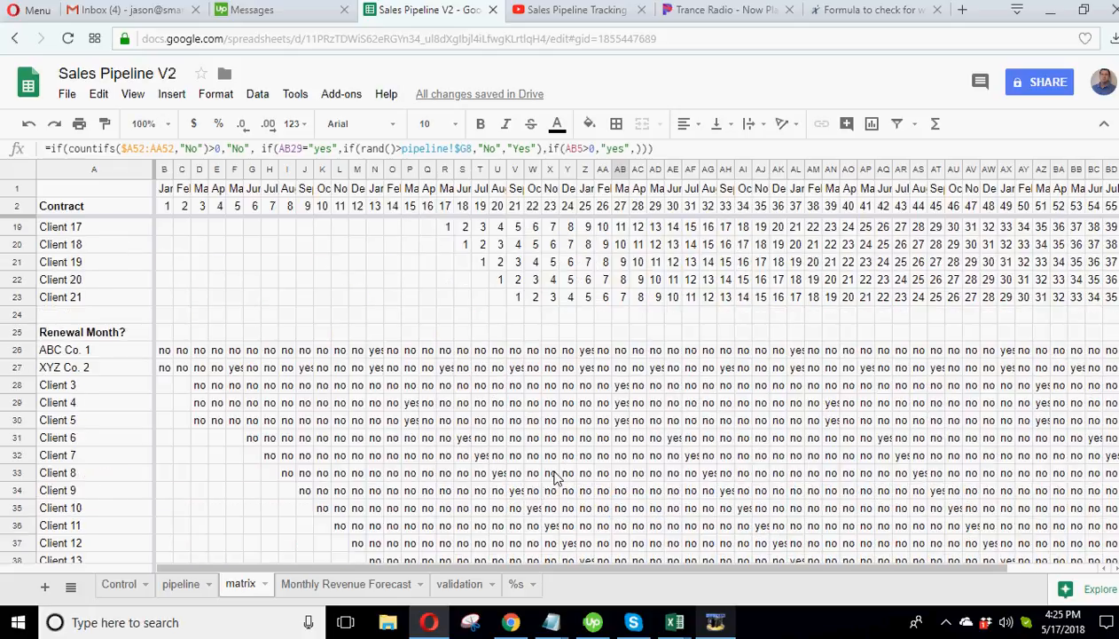
pyautogui.doubleClick(620, 384)
pyautogui.scroll(3, 532, 432)
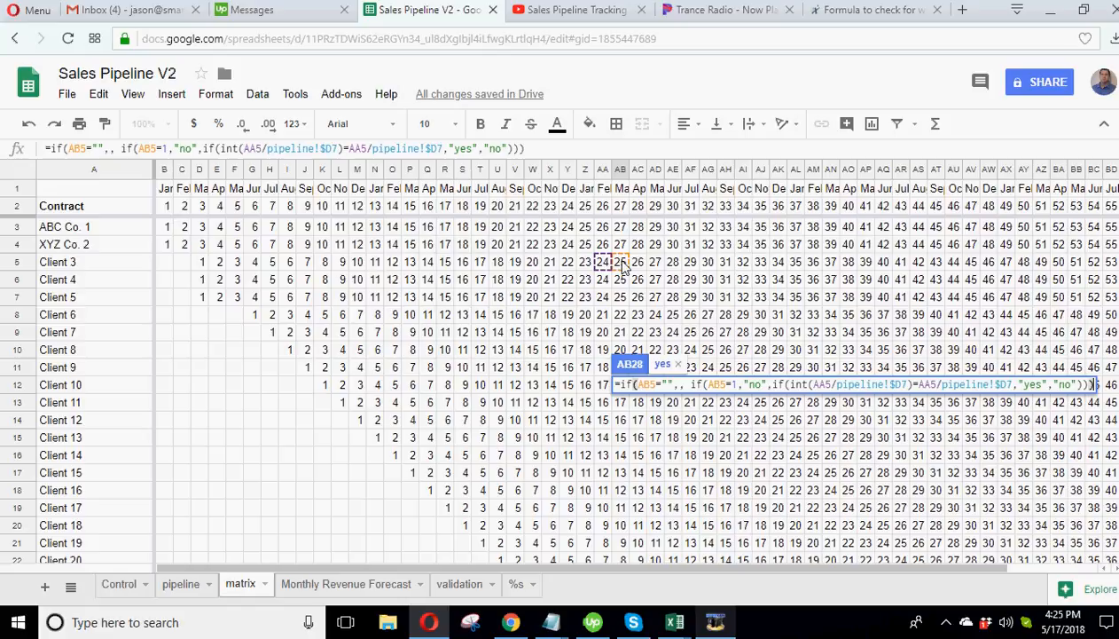
pyautogui.press('Return')
pyautogui.scroll(-5, 621, 533)
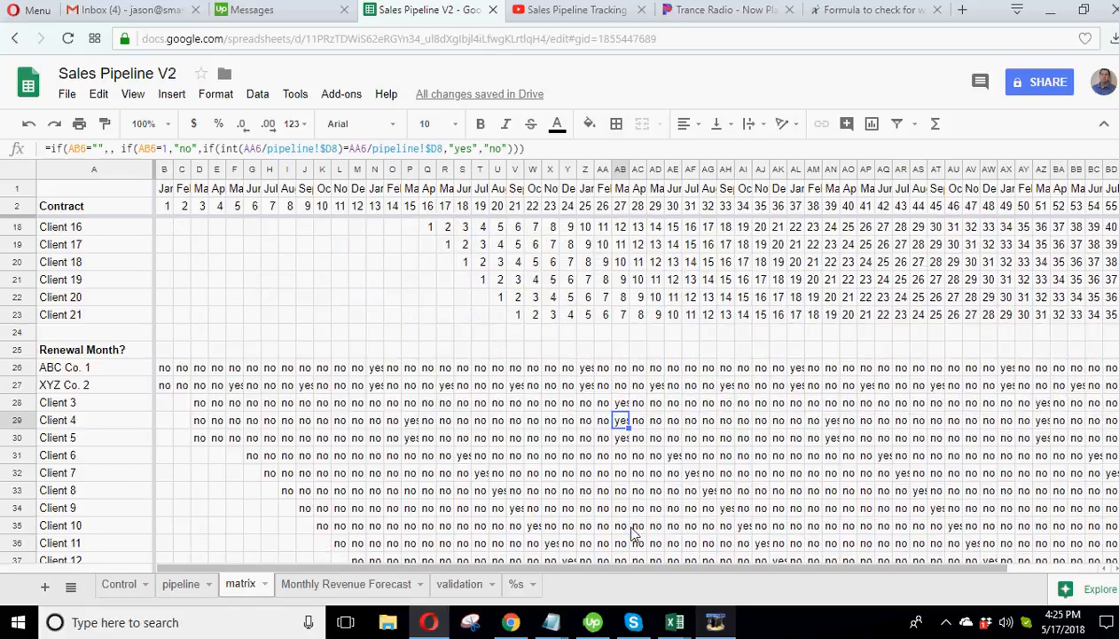
# - Compare Client 3's month 27 Renewal Month? and Did They Renew? formulas, tracing the latter's AB4 reference to the Contract section
pyautogui.click(623, 404)
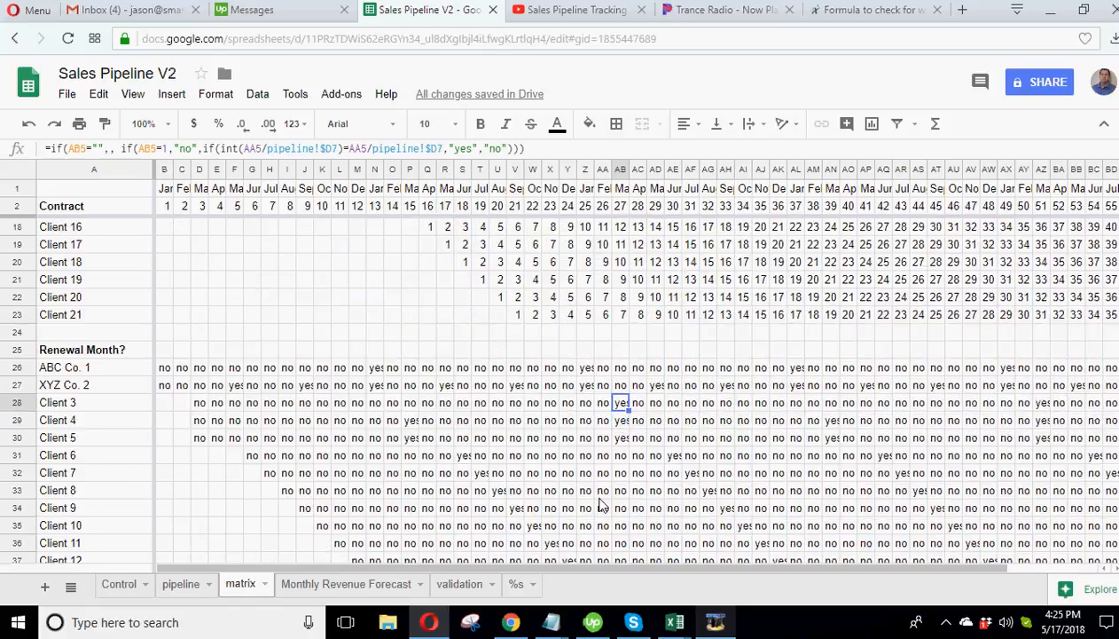
pyautogui.scroll(-7, 599, 523)
pyautogui.click(620, 455)
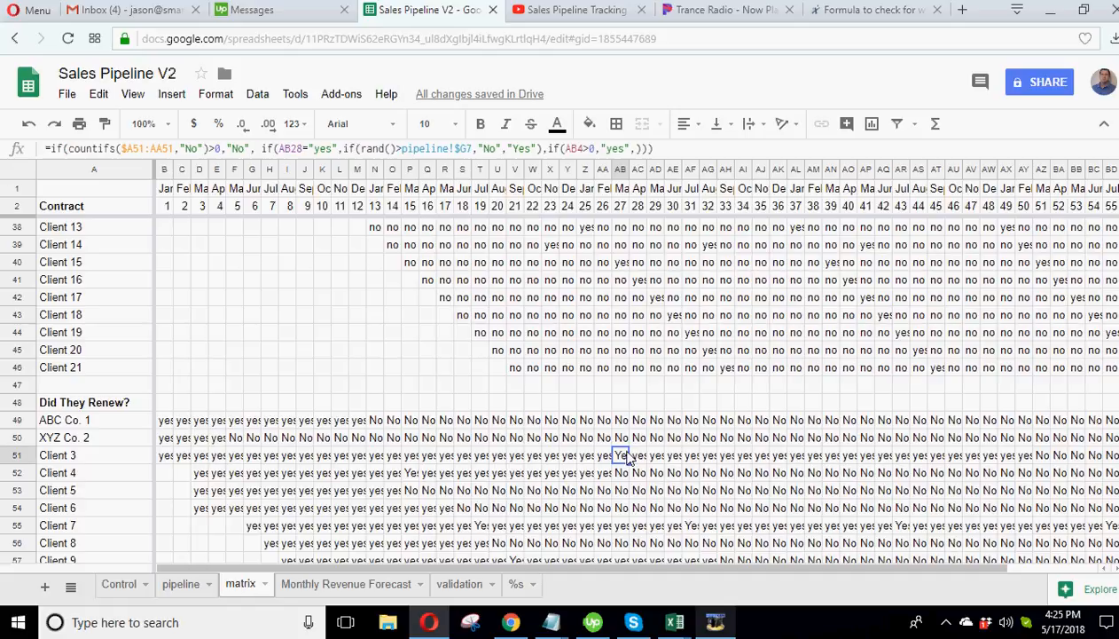
pyautogui.press('Return')
pyautogui.scroll(9, 546, 462)
pyautogui.scroll(3, 549, 460)
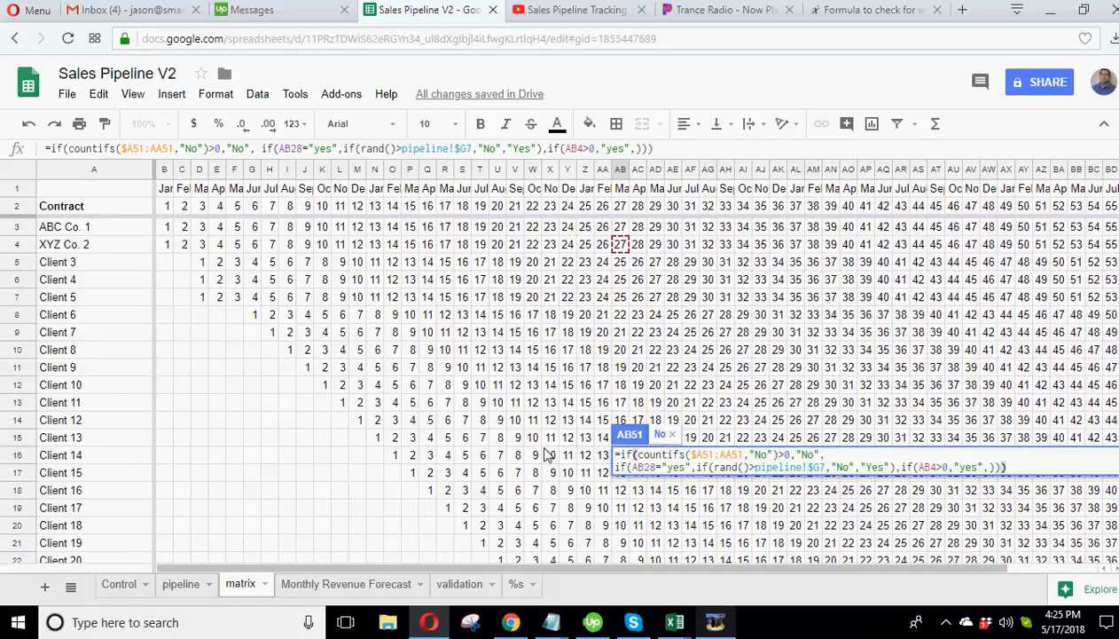
pyautogui.press('Return')
pyautogui.scroll(-3, 496, 559)
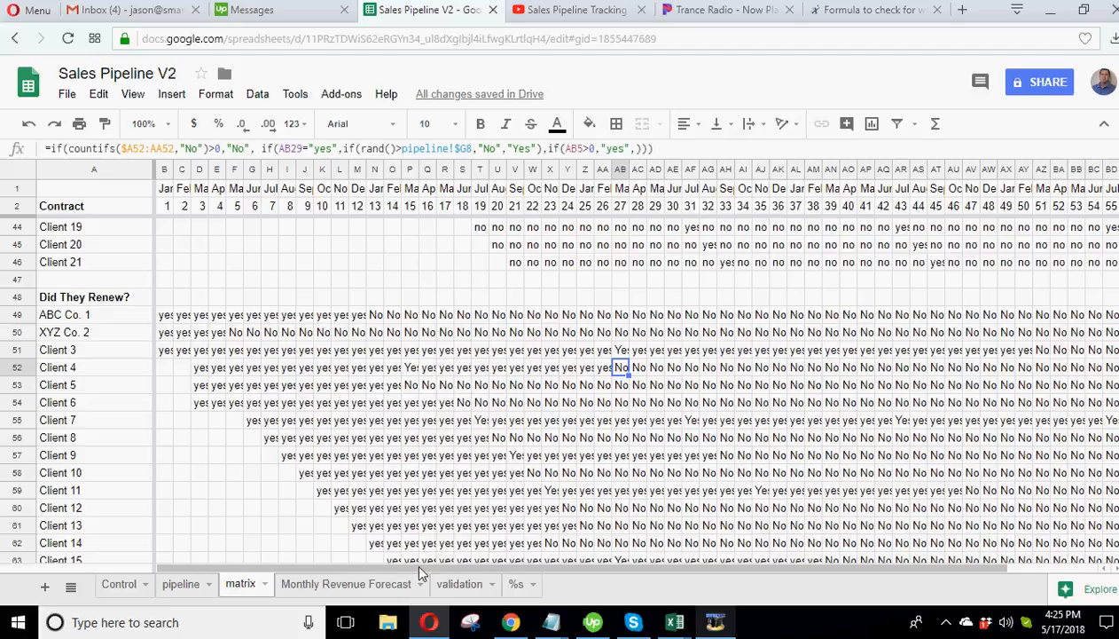
# - Correct the month 1 Did They Renew? formula for ABC Co. 1 by changing its contract-month reference from B2 to B3
pyautogui.scroll(1, 317, 491)
pyautogui.click(168, 351)
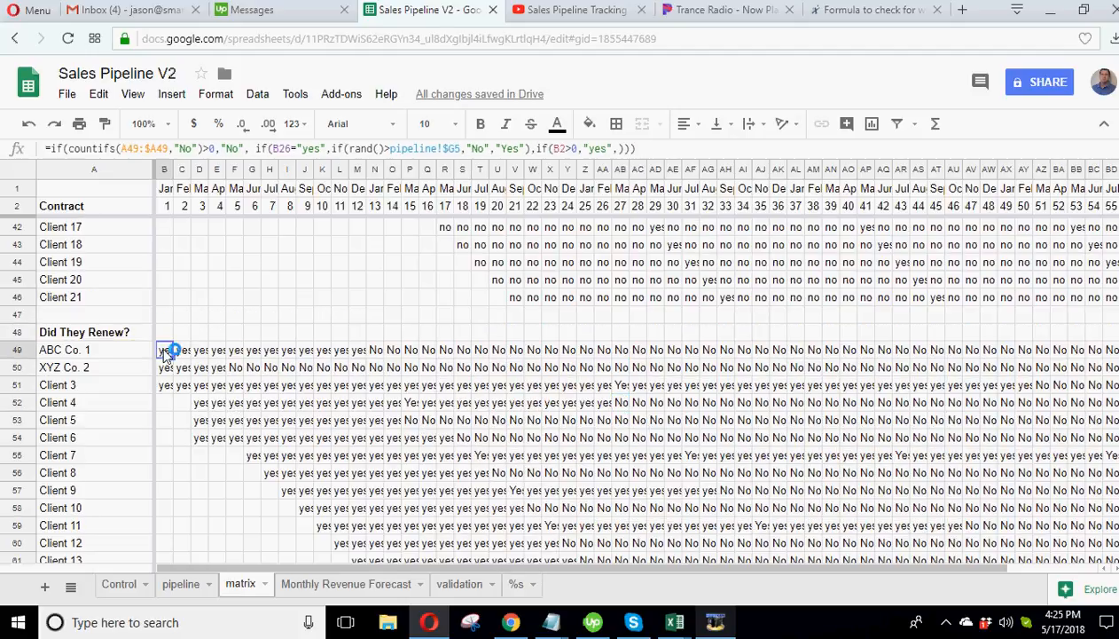
pyautogui.doubleClick(168, 351)
pyautogui.scroll(15, 228, 377)
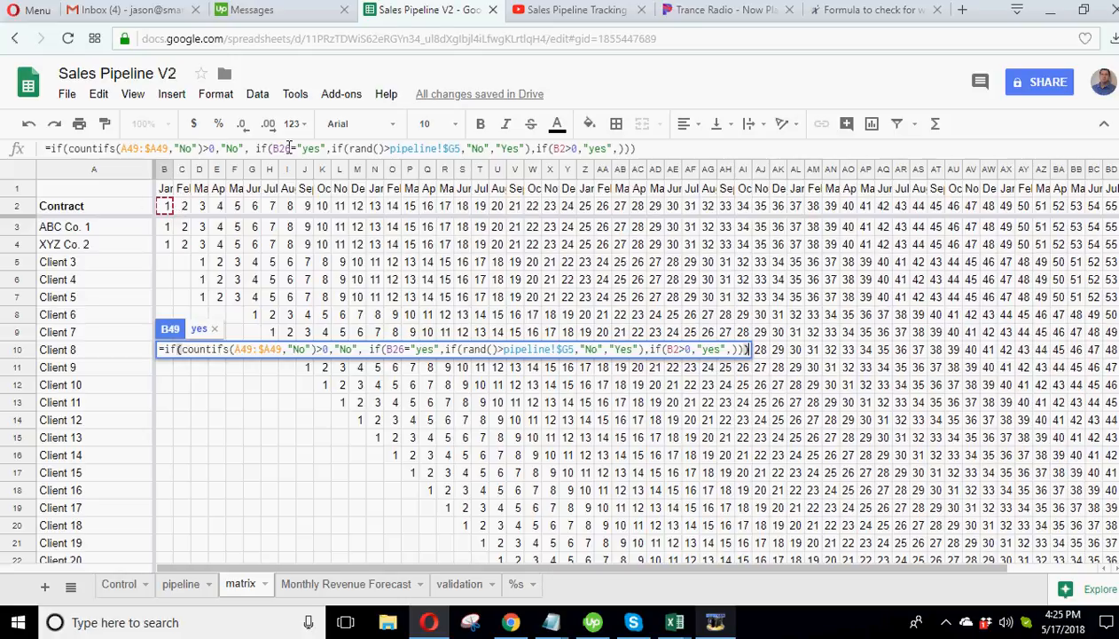
pyautogui.click(565, 149)
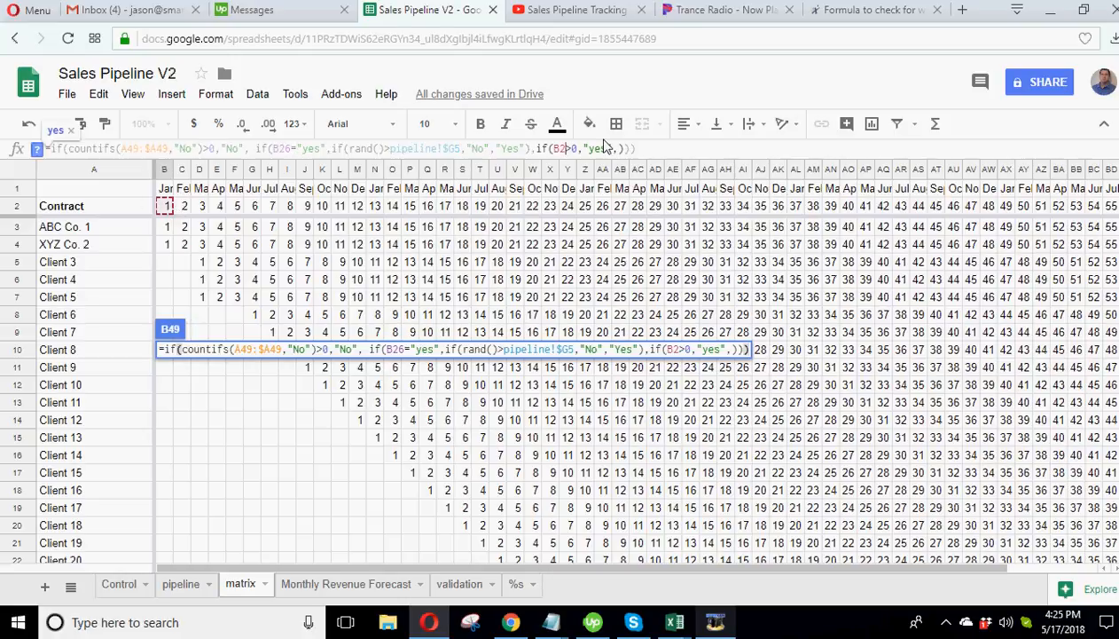
pyautogui.press('BackSpace')
pyautogui.write('3')
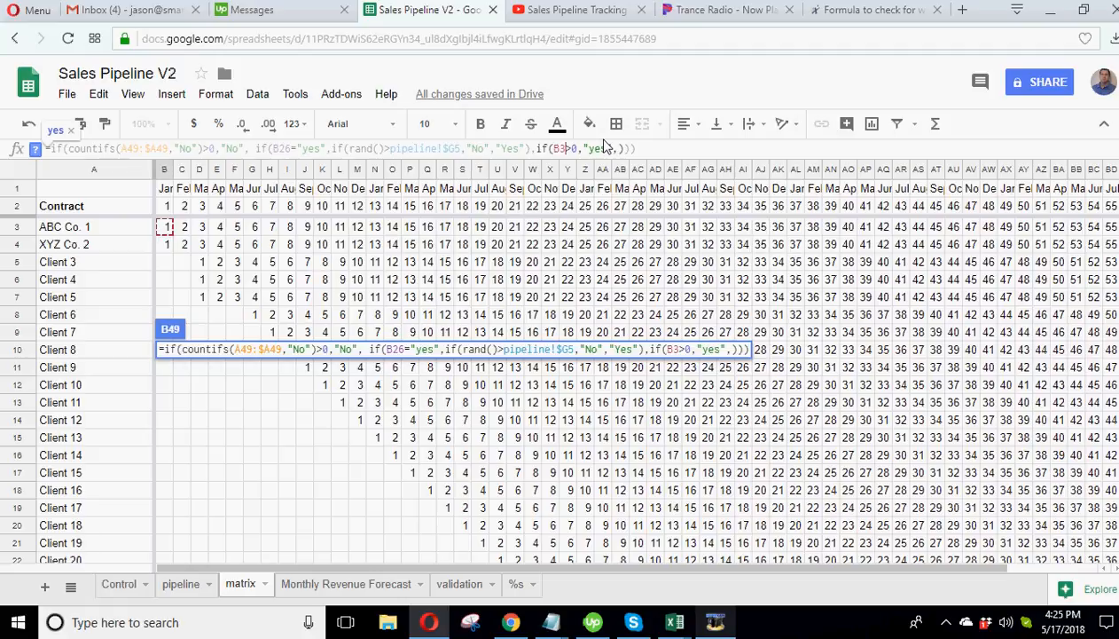
pyautogui.press('Return')
# - Fill ABC Co. 1's month 1 Did They Renew? formula across through month 60 and down through Client 21
pyautogui.scroll(-2, 230, 454)
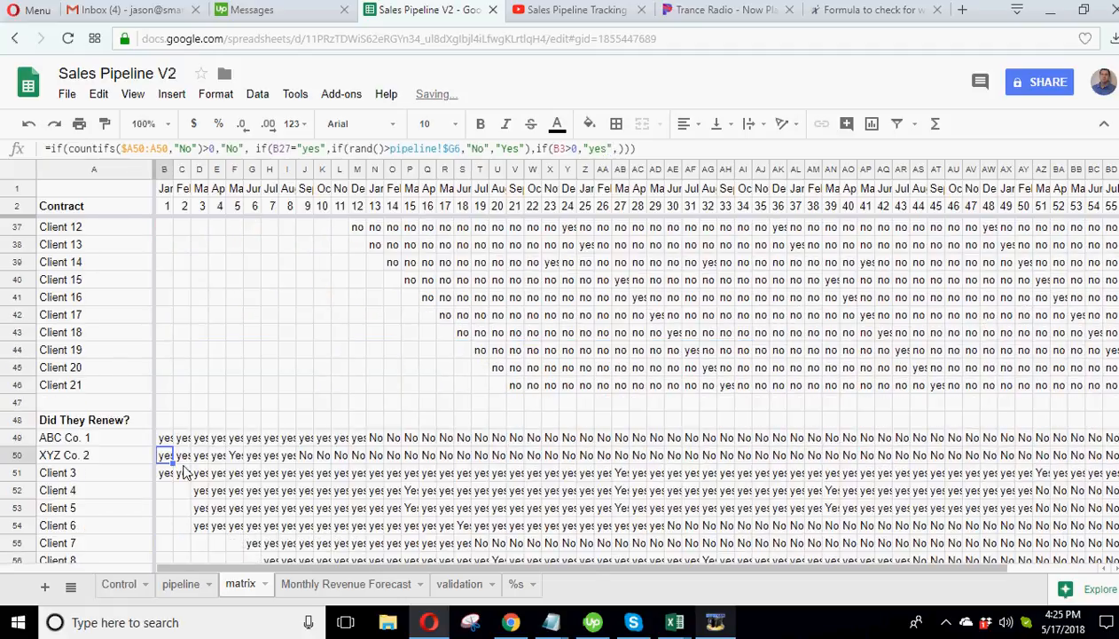
pyautogui.click(166, 442)
pyautogui.moveTo(173, 446); pyautogui.dragTo(1074, 306)
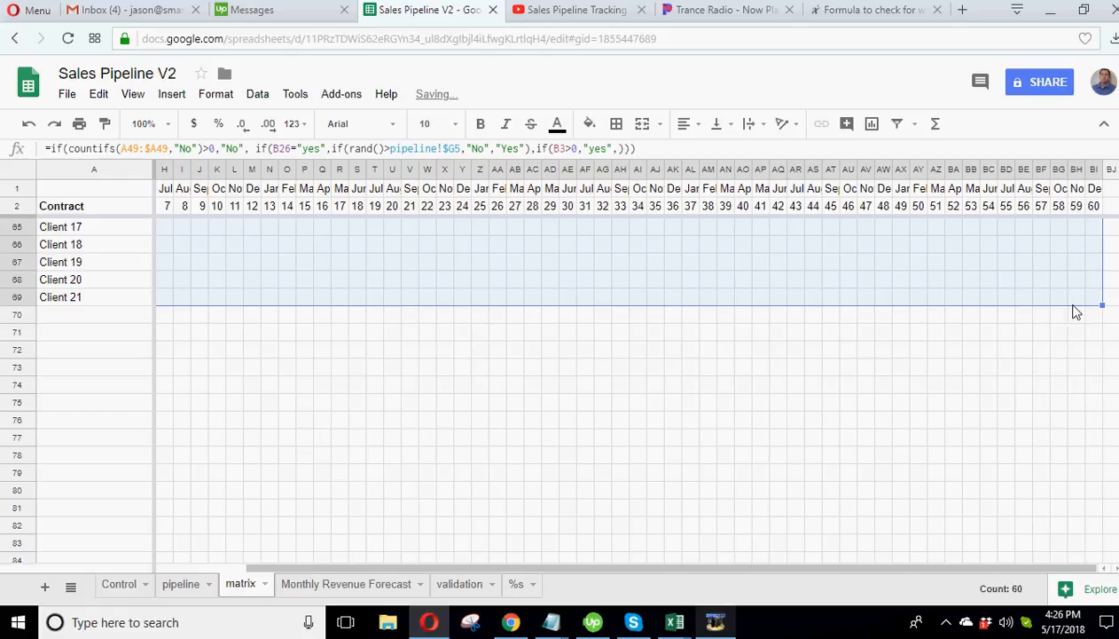
pyautogui.scroll(5, 454, 424)
pyautogui.scroll(2, 455, 424)
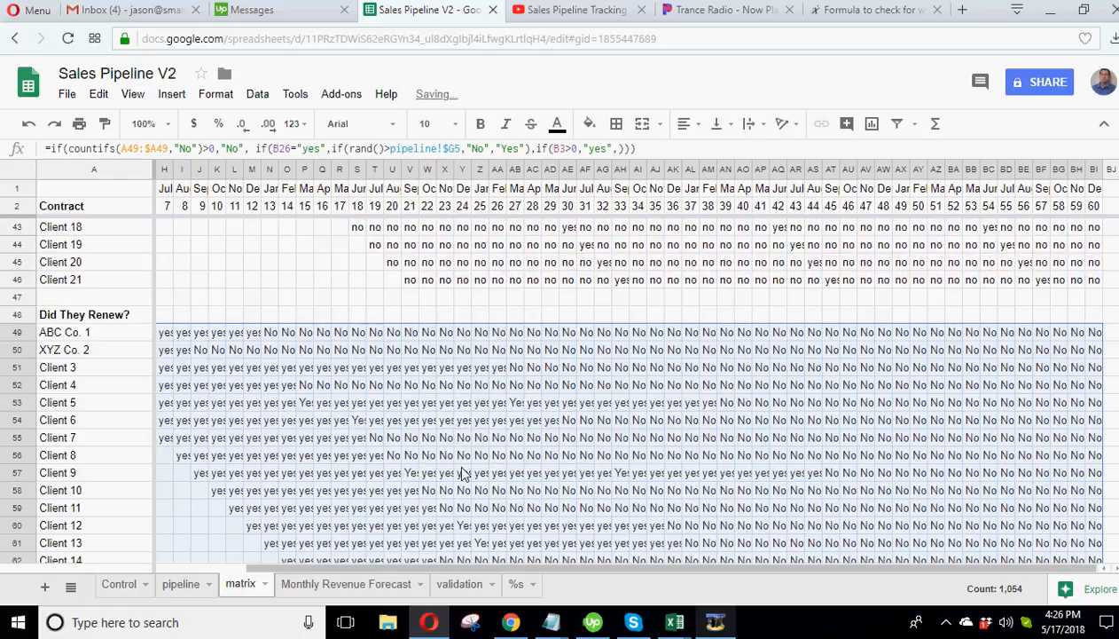
pyautogui.moveTo(545, 572); pyautogui.dragTo(374, 564)
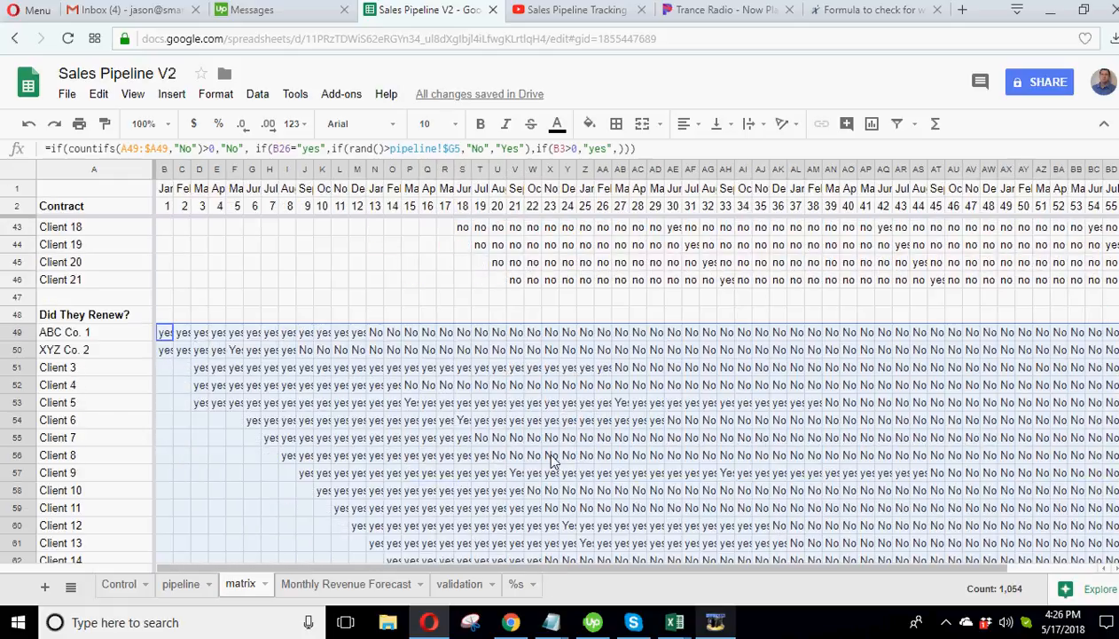
# - Walk through Client 3's Did They Renew? row month by month from month 3 to month 26, reading each formula
pyautogui.click(288, 351)
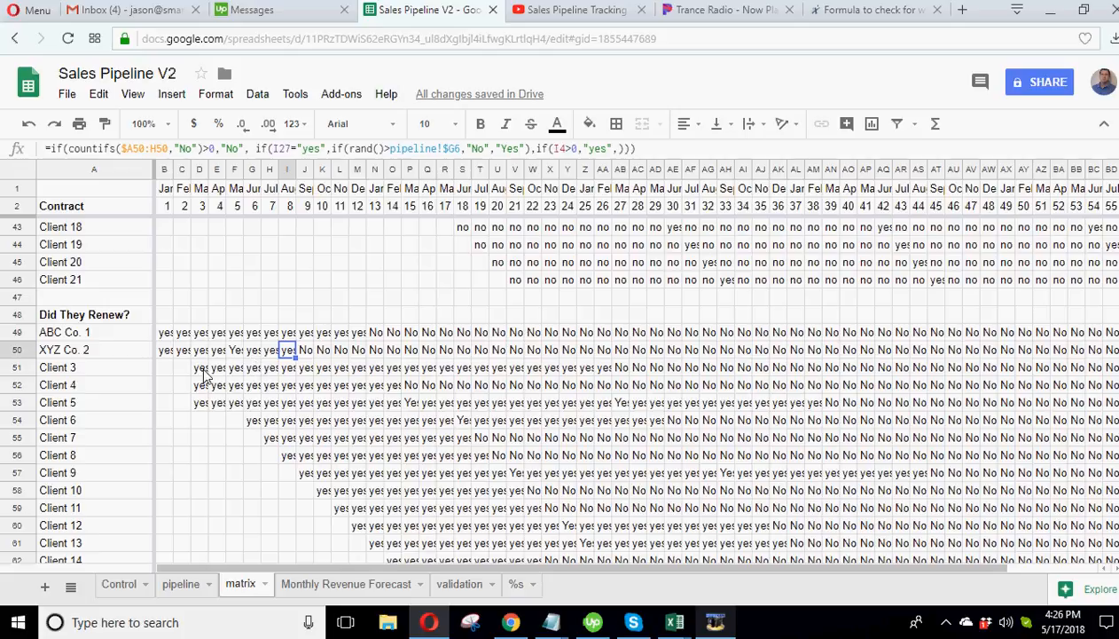
pyautogui.moveTo(200, 373); pyautogui.dragTo(597, 376)
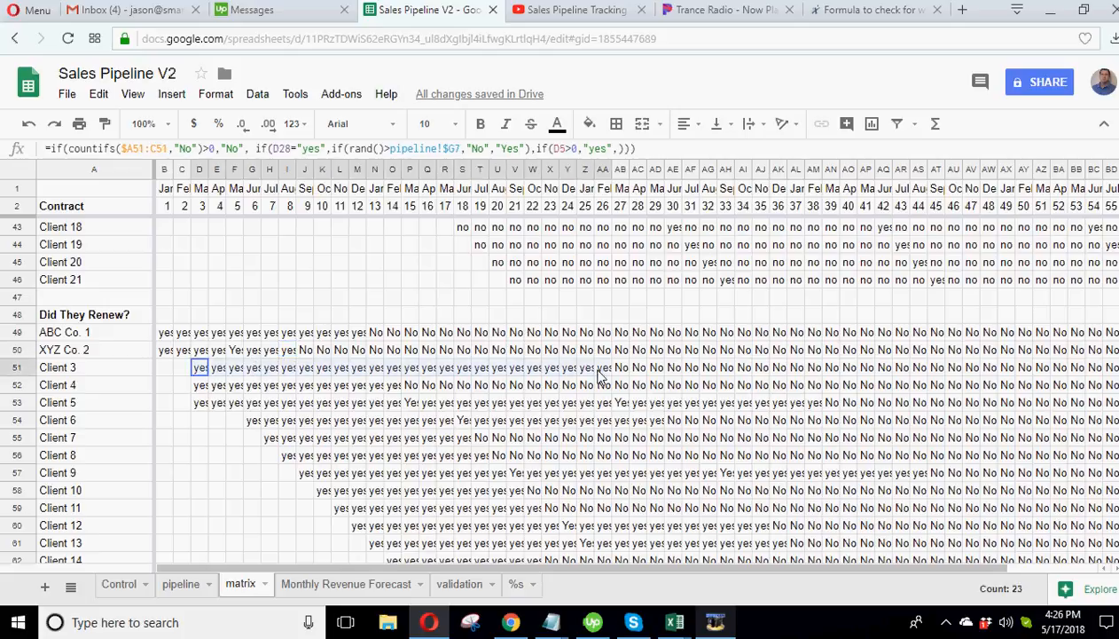
pyautogui.click(199, 369)
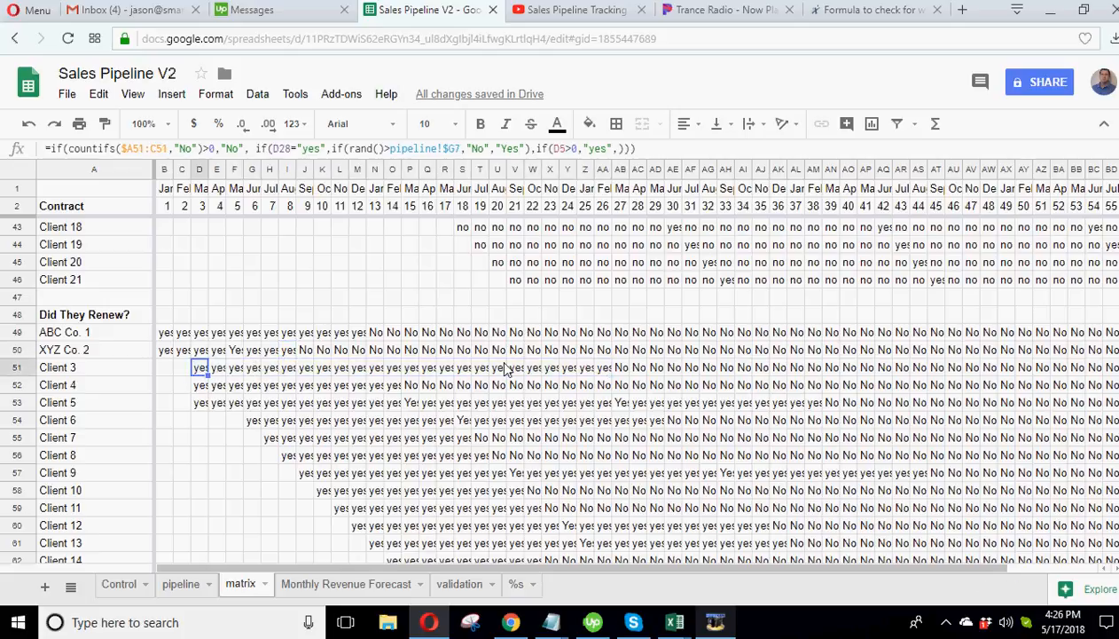
pyautogui.press('Right')
pyautogui.press('Right')
pyautogui.press('Right')
pyautogui.press('Right')
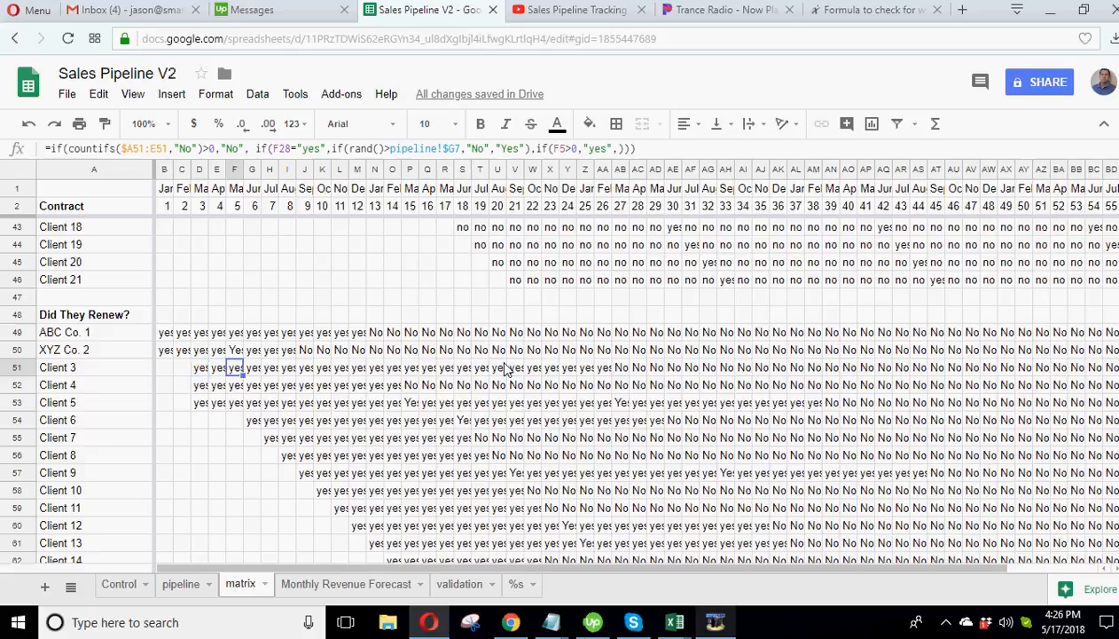
pyautogui.press('Right')
pyautogui.press('Right')
pyautogui.press('Right')
pyautogui.press('Right')
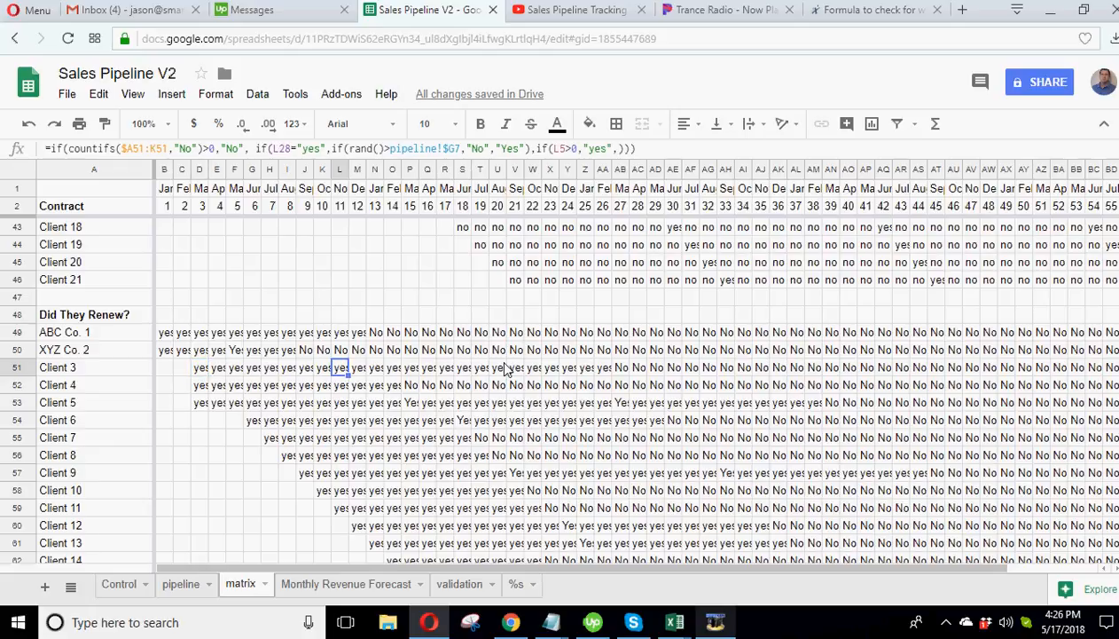
pyautogui.press('Right')
pyautogui.press('Right')
pyautogui.press('Right')
pyautogui.press('Right')
pyautogui.press('Right')
pyautogui.press('Right')
pyautogui.press('Right')
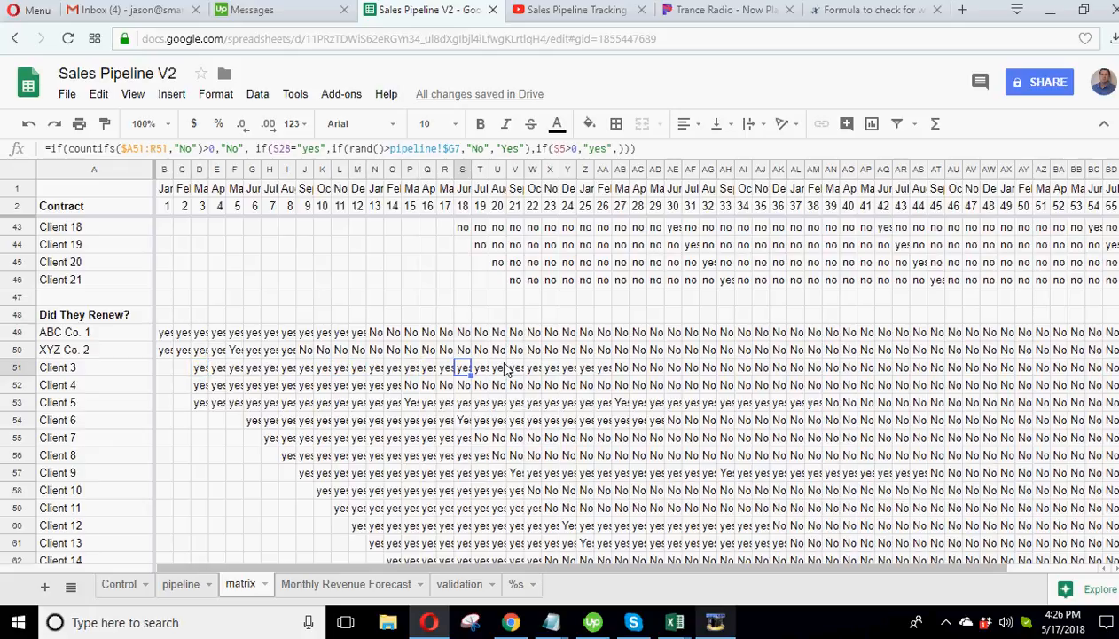
pyautogui.press('Right')
pyautogui.press('Right')
pyautogui.press('Right')
pyautogui.press('Right')
pyautogui.press('Right')
pyautogui.press('Right')
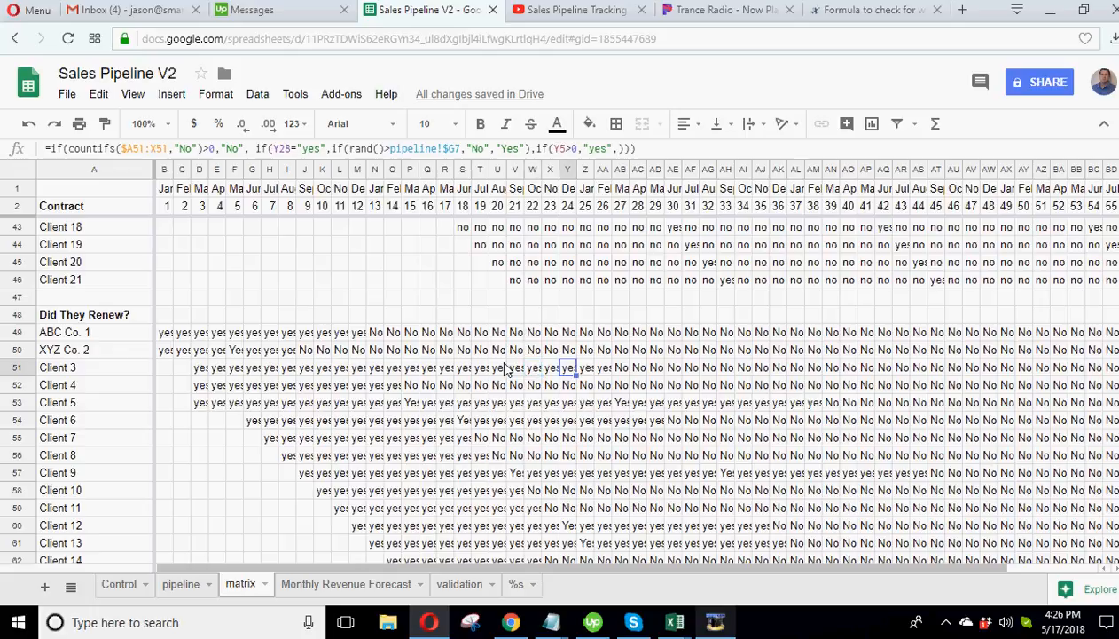
pyautogui.press('Right')
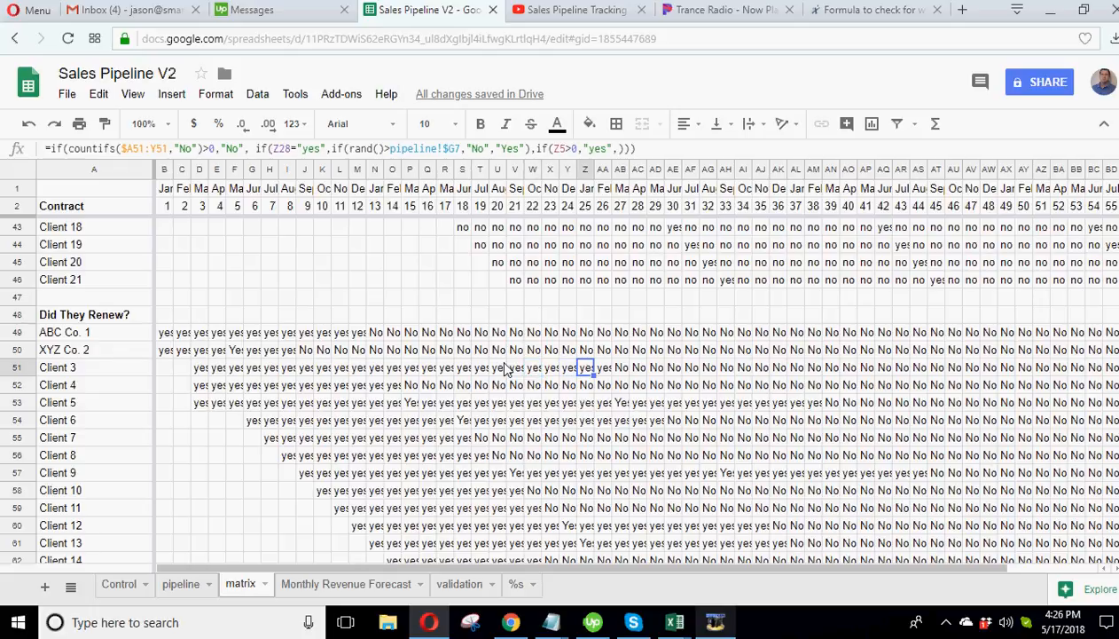
pyautogui.click(607, 372)
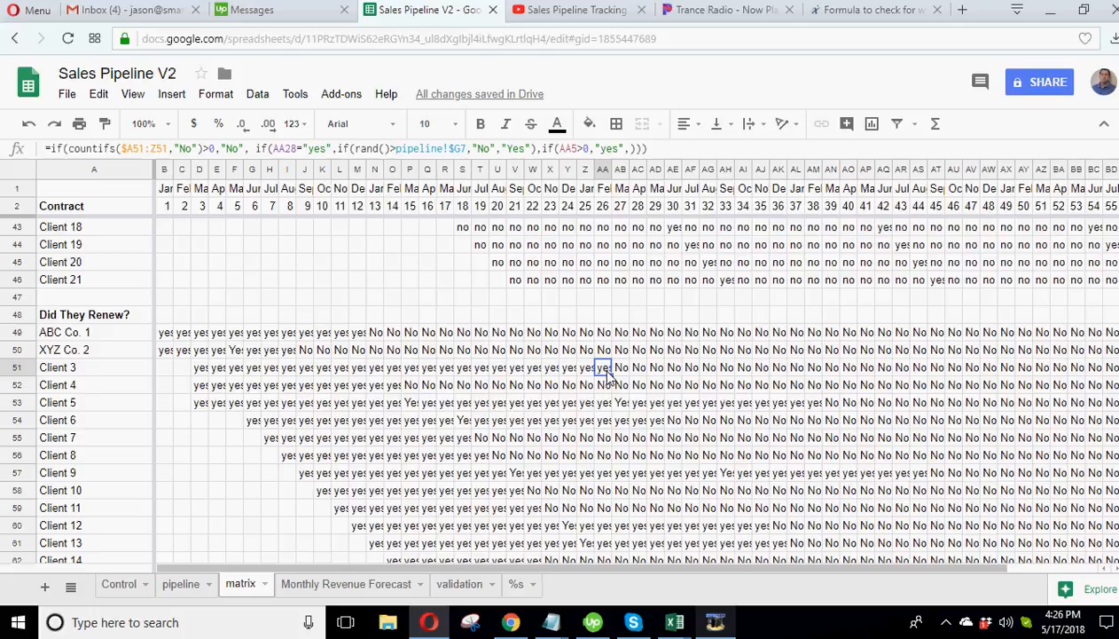
# - Inspect Client 3's month 3 Did They Renew? formula and trace its D28 and D5 references to the Renewal Month? and Contract sections
pyautogui.click(201, 369)
pyautogui.doubleClick(201, 371)
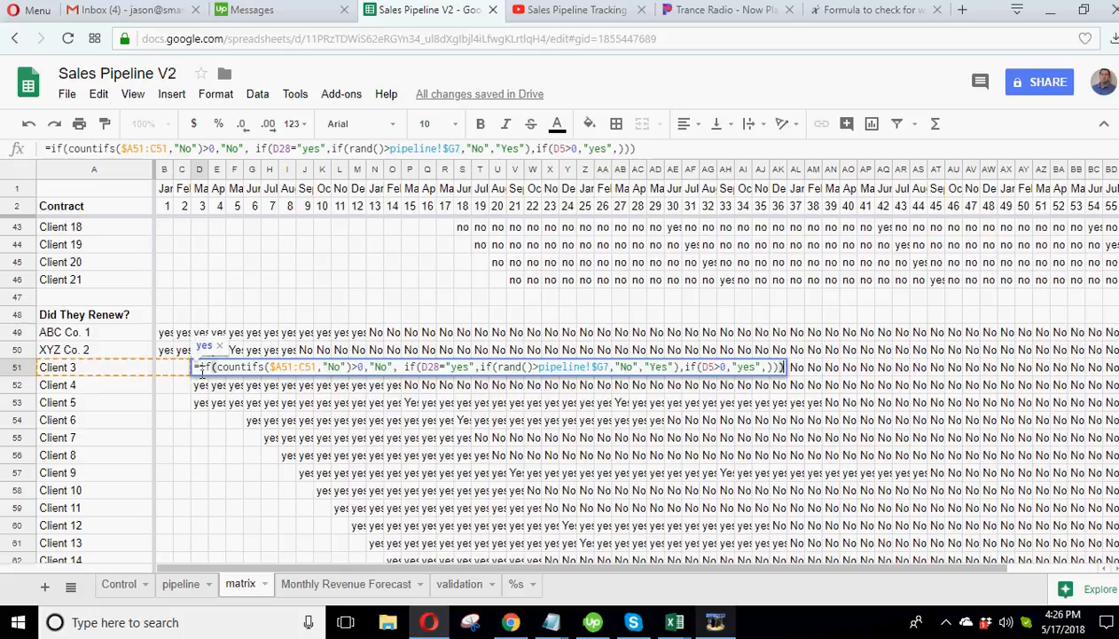
pyautogui.scroll(10, 282, 420)
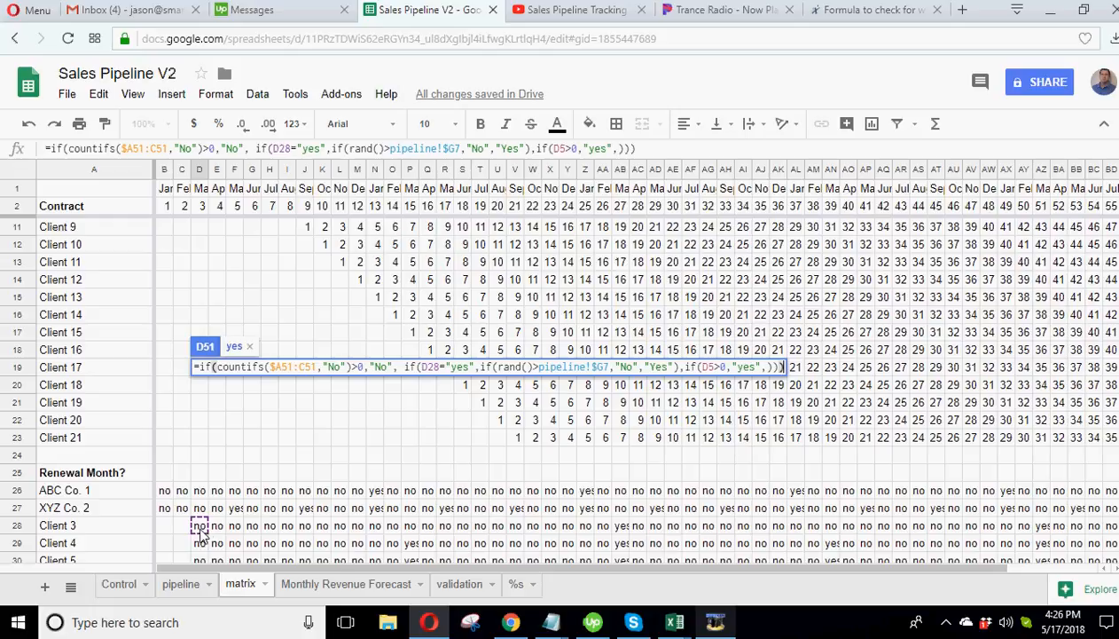
pyautogui.scroll(3, 198, 529)
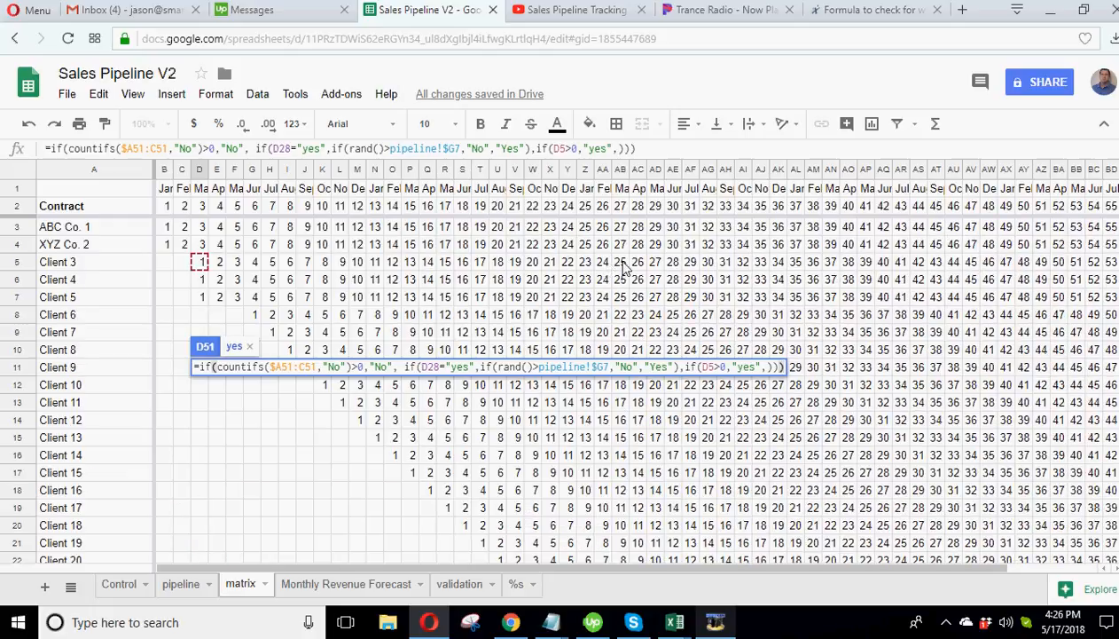
pyautogui.press('Return')
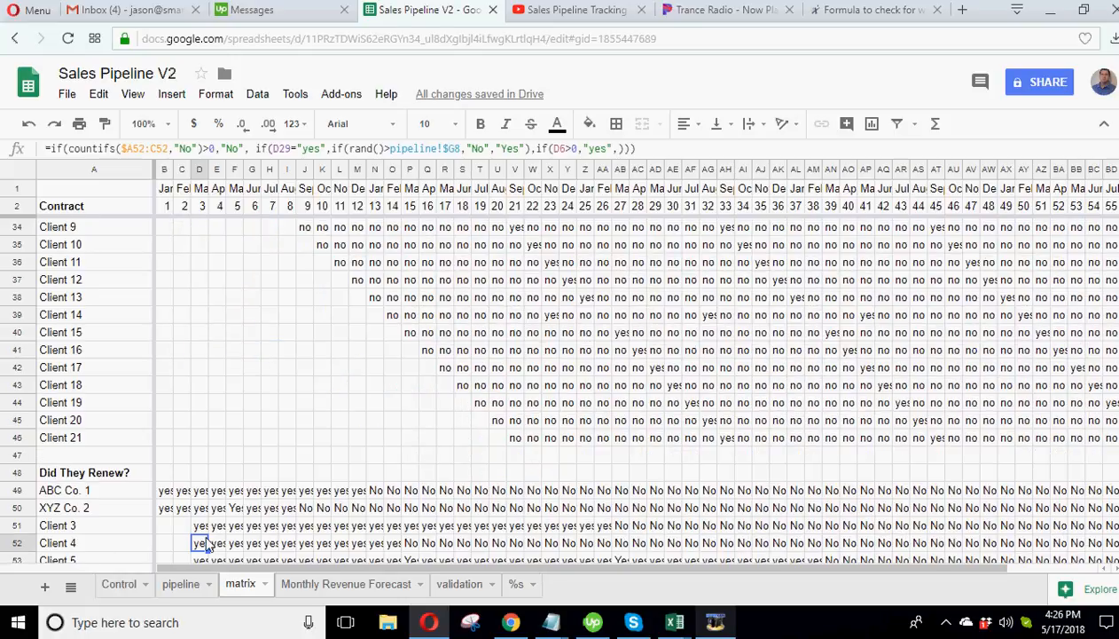
# - Inspect Client 3's month 27 Did They Renew? formula and trace its AB28 and AB5 references to the Renewal Month? and Contract sections
pyautogui.click(619, 528)
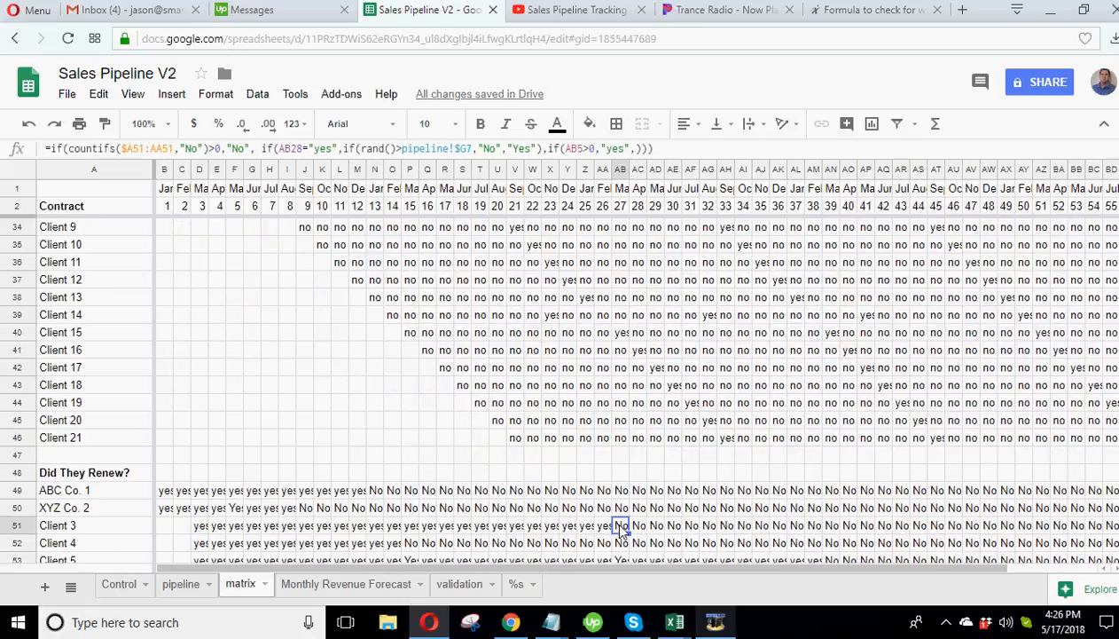
pyautogui.doubleClick(621, 527)
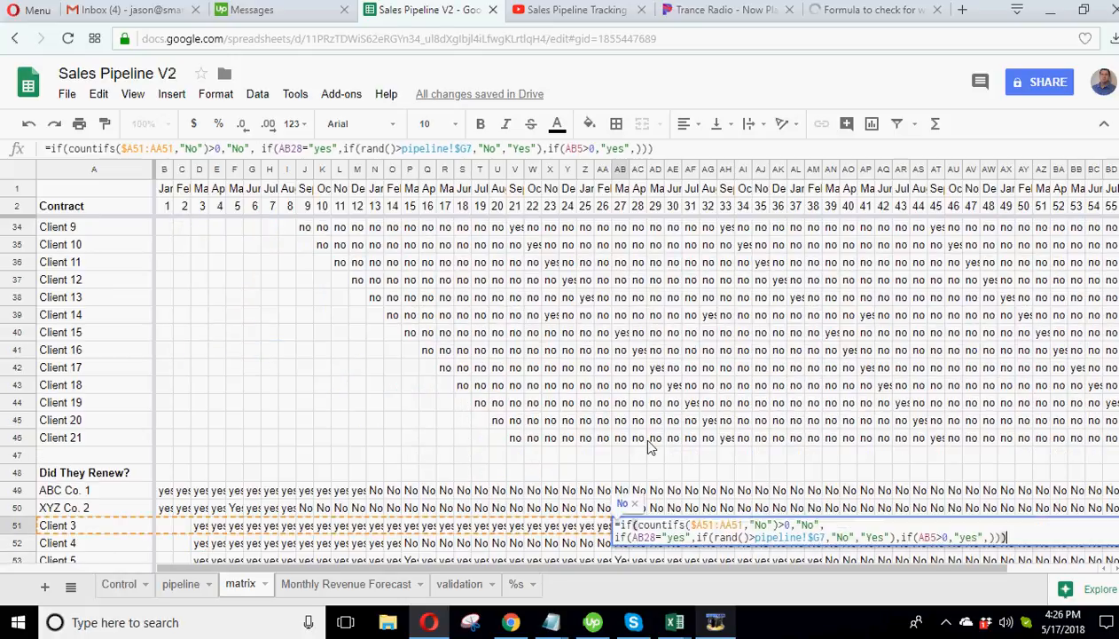
pyautogui.scroll(5, 638, 439)
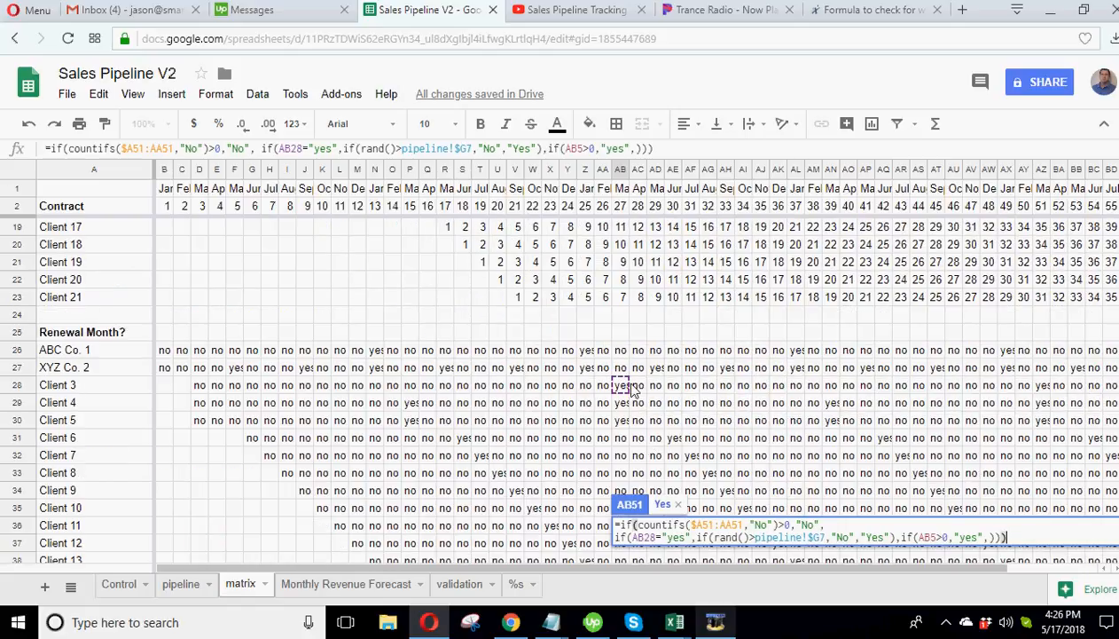
pyautogui.scroll(5, 620, 391)
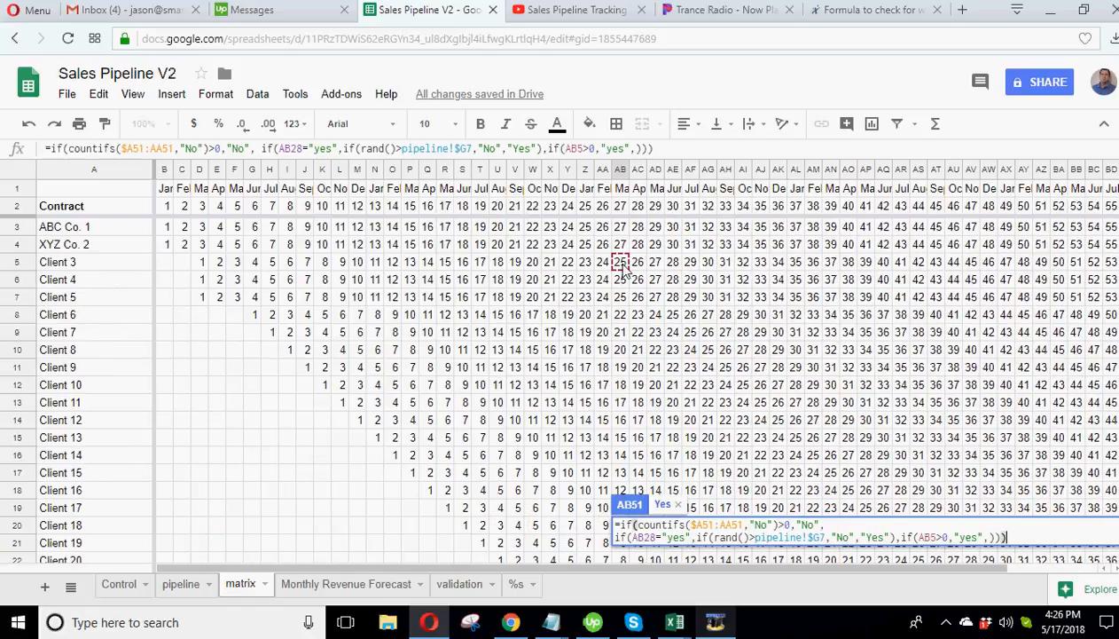
pyautogui.press('Return')
pyautogui.scroll(-2, 620, 457)
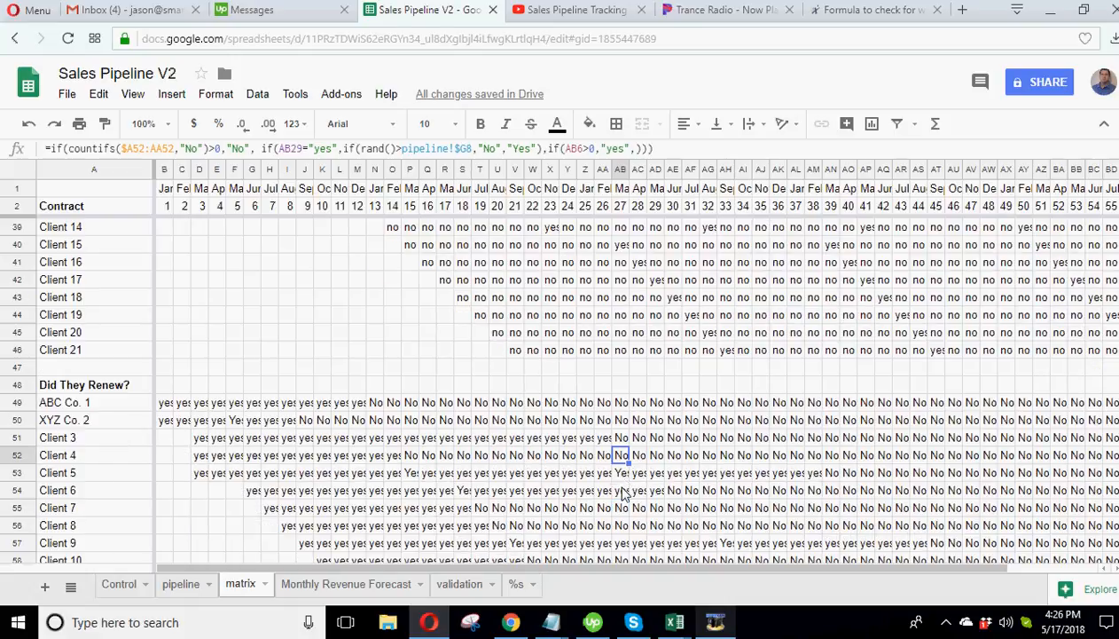
pyautogui.click(621, 441)
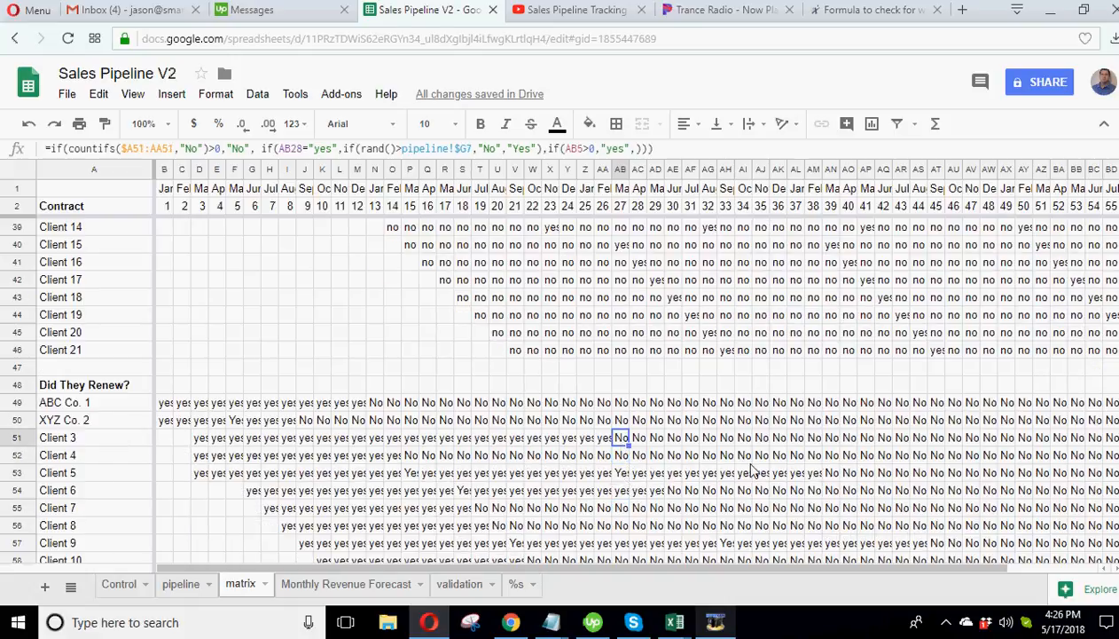
# - Compare Client 5's initial Did They Renew? months with its contract term on the pipeline sheet, returning to the matrix sheet
pyautogui.click(623, 477)
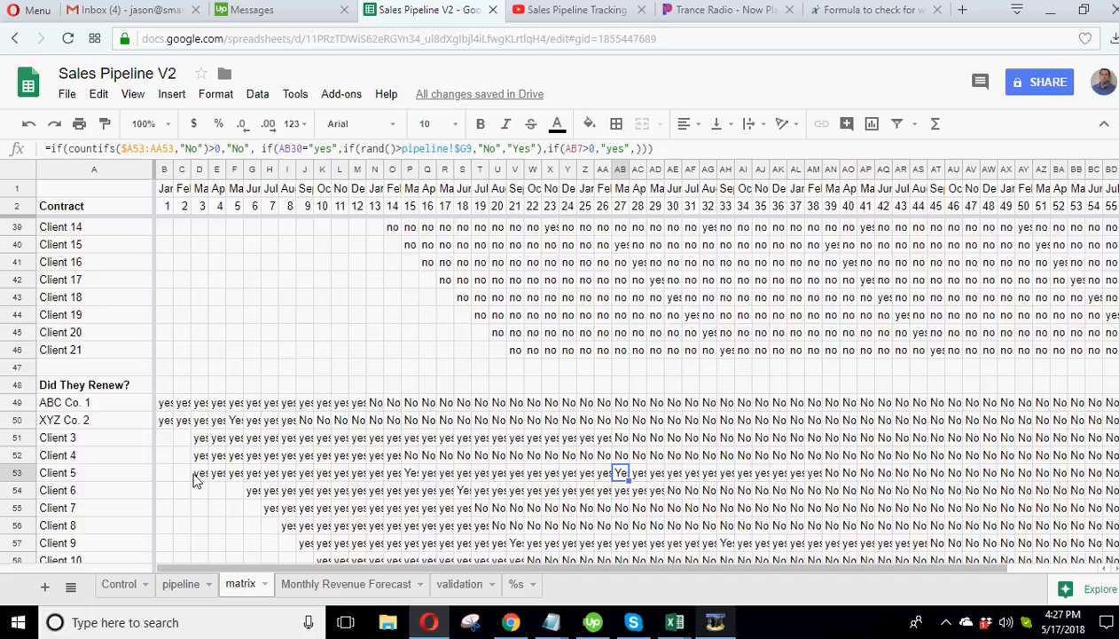
pyautogui.moveTo(199, 475); pyautogui.dragTo(359, 474)
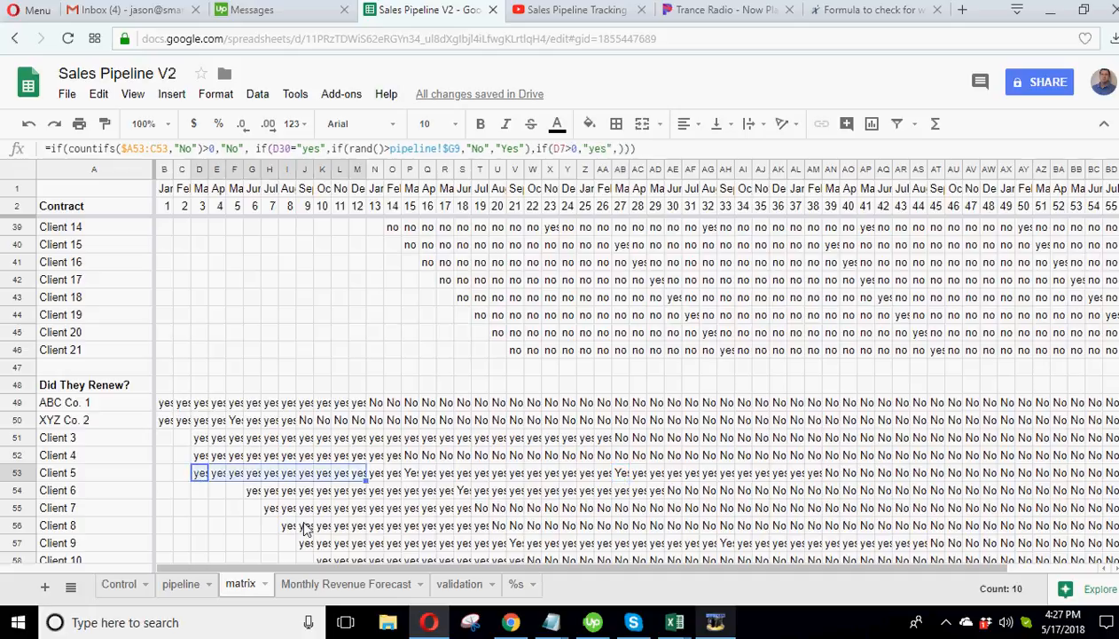
pyautogui.click(180, 584)
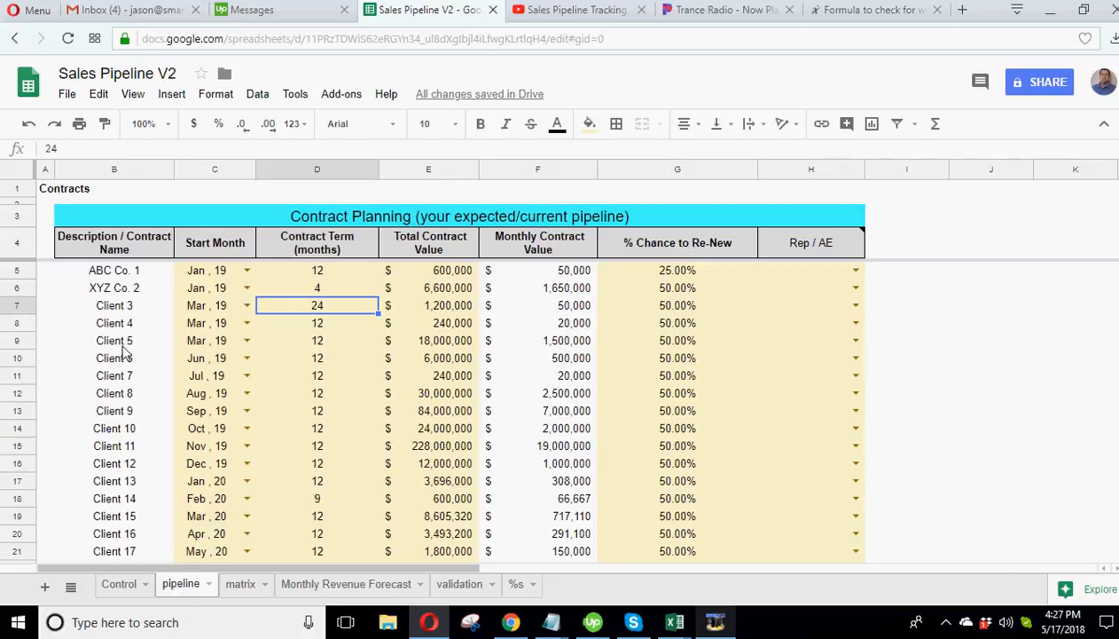
pyautogui.click(317, 342)
pyautogui.click(248, 587)
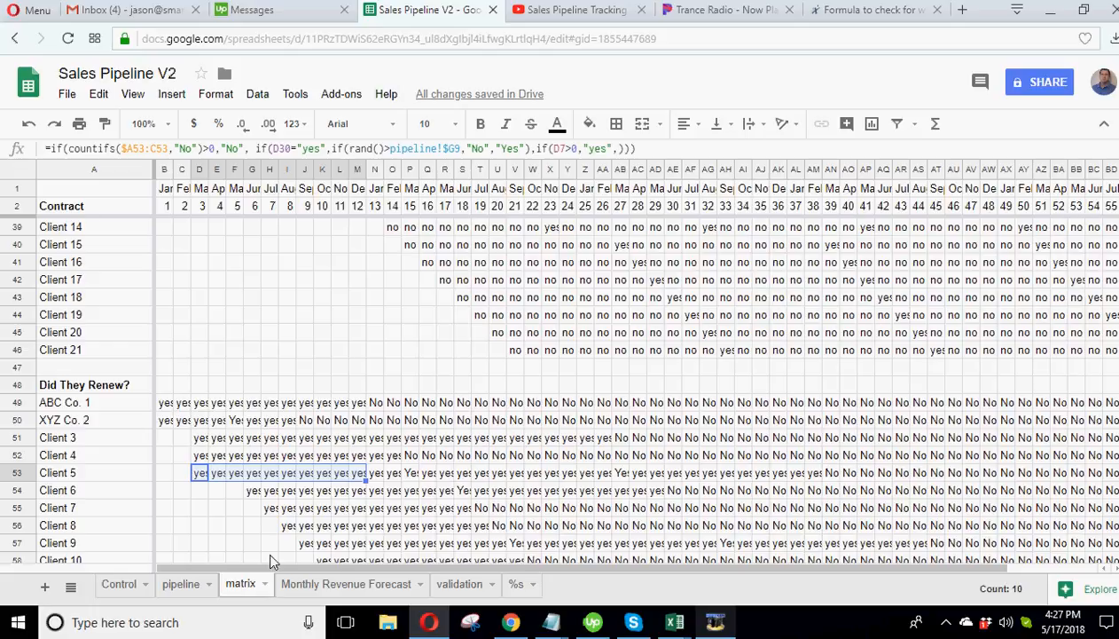
# - Check Client 5's Did They Renew? results at renewal months 15, 27 and 39
pyautogui.click(408, 476)
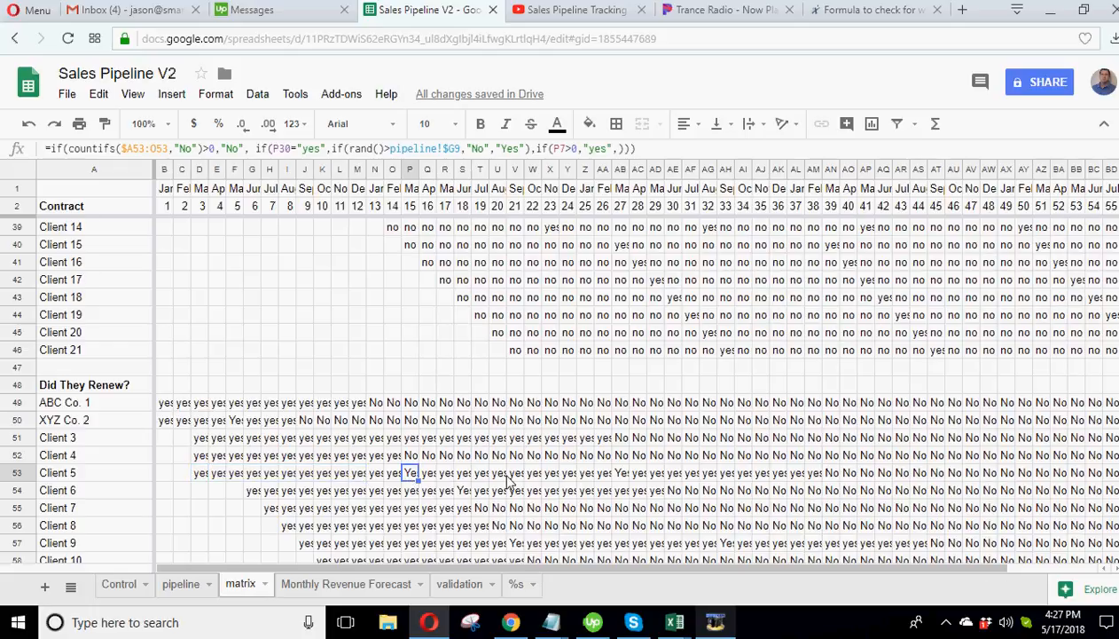
pyautogui.click(621, 477)
pyautogui.click(829, 474)
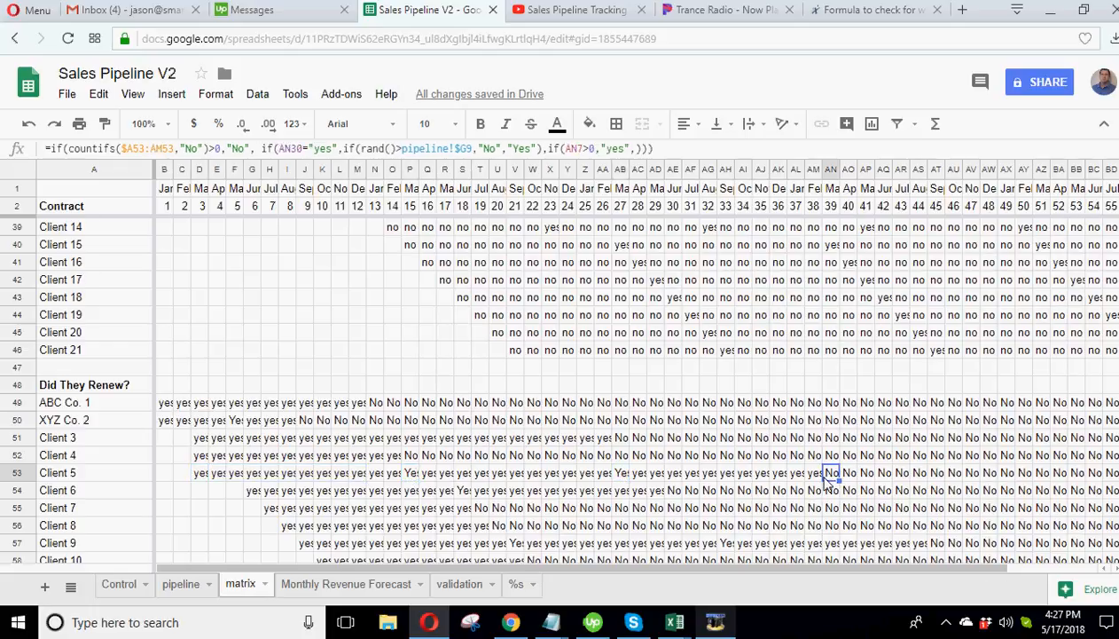
# - Set ABC Co. 1's % Chance to Re-New to 50% on the pipeline sheet
pyautogui.click(180, 583)
pyautogui.click(687, 274)
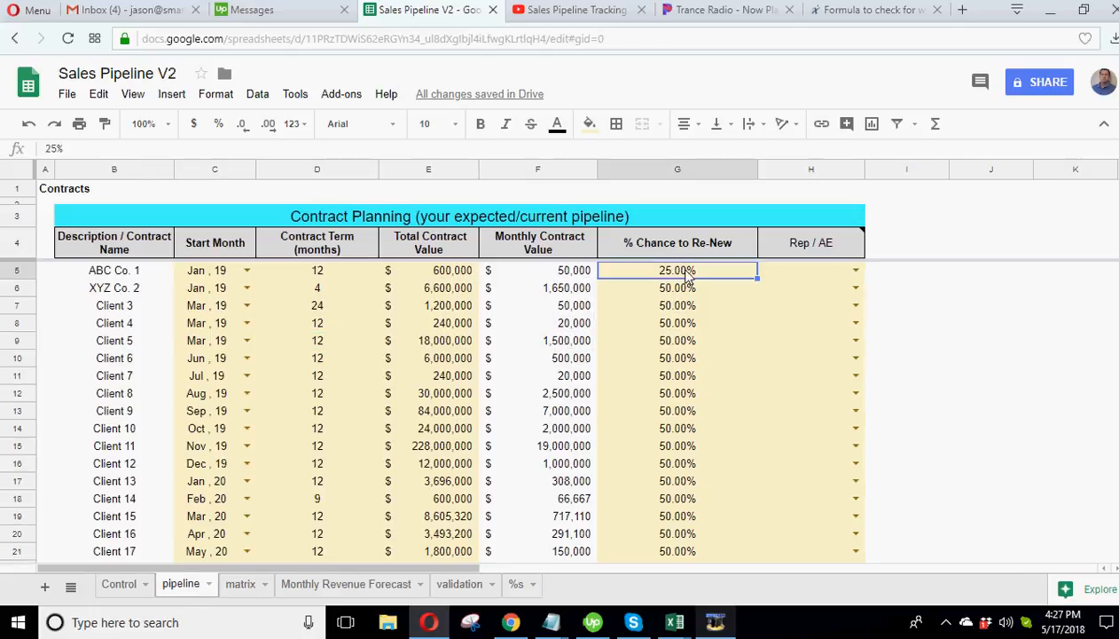
pyautogui.write('50')
pyautogui.press('Return')
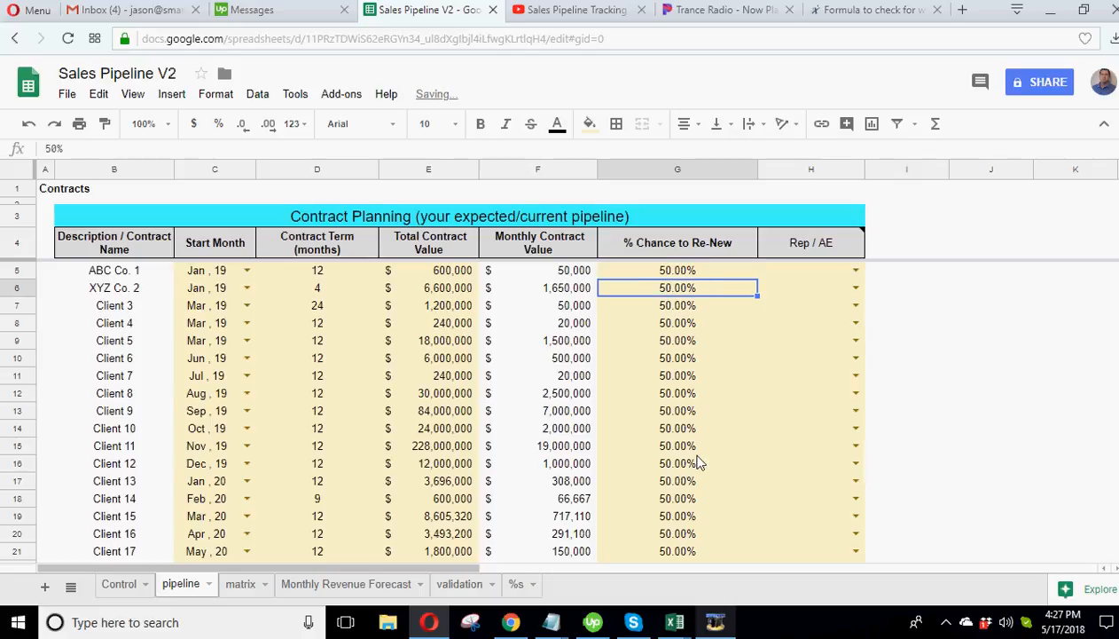
# - Review the Did They Renew? results for all clients through month 60 on the matrix sheet
pyautogui.scroll(-3, 691, 496)
pyautogui.scroll(3, 694, 535)
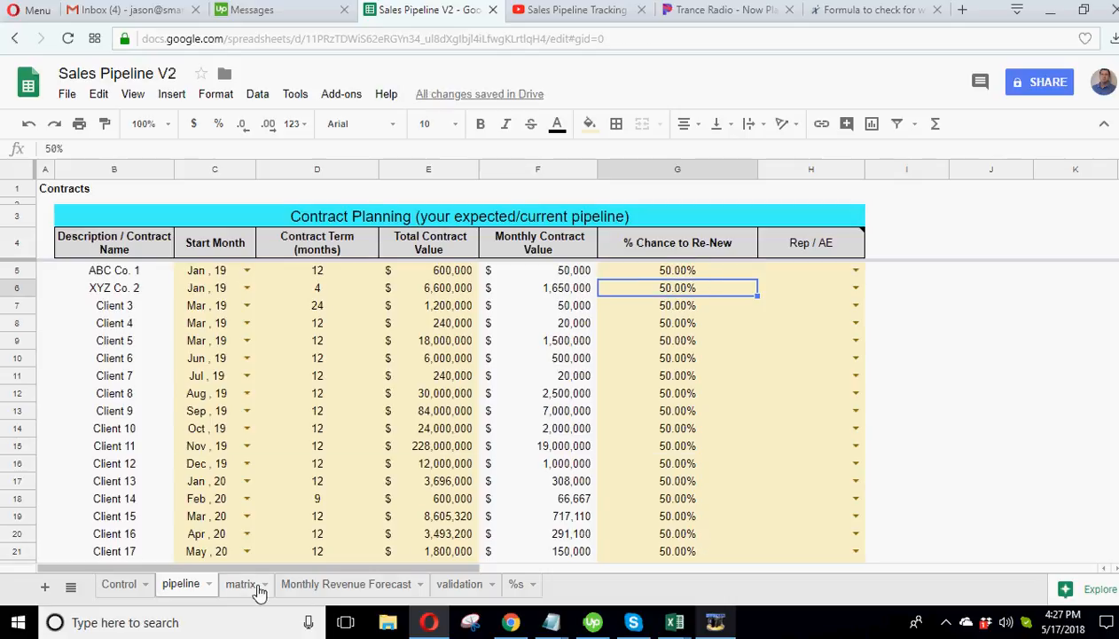
pyautogui.click(315, 585)
pyautogui.click(244, 586)
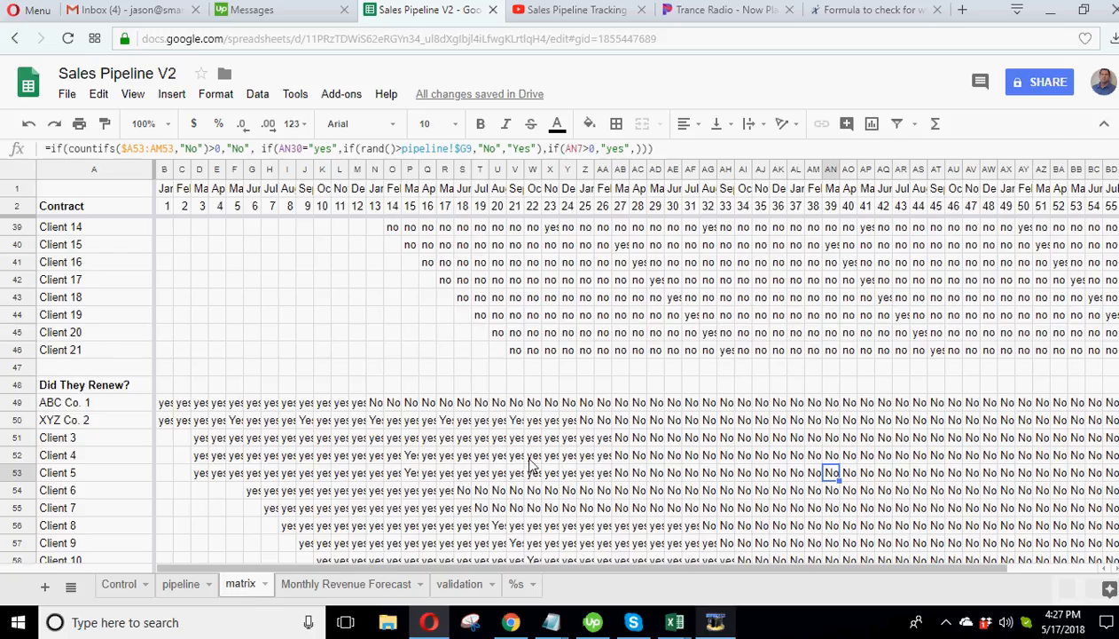
pyautogui.scroll(-2, 528, 472)
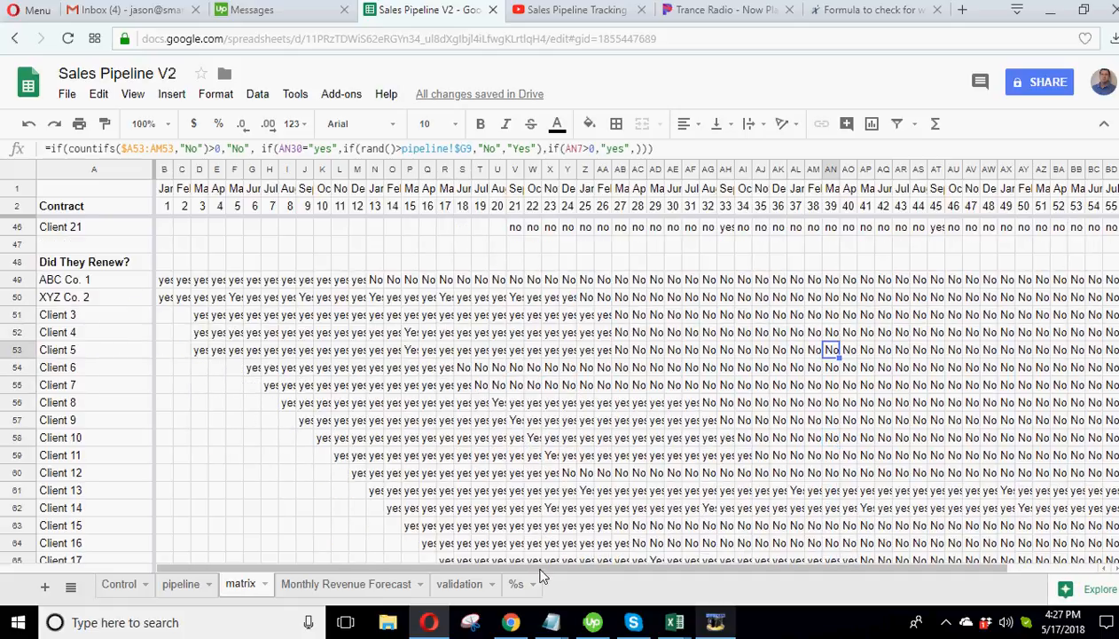
pyautogui.hscroll(3, 543, 576)
pyautogui.scroll(-2, 1082, 354)
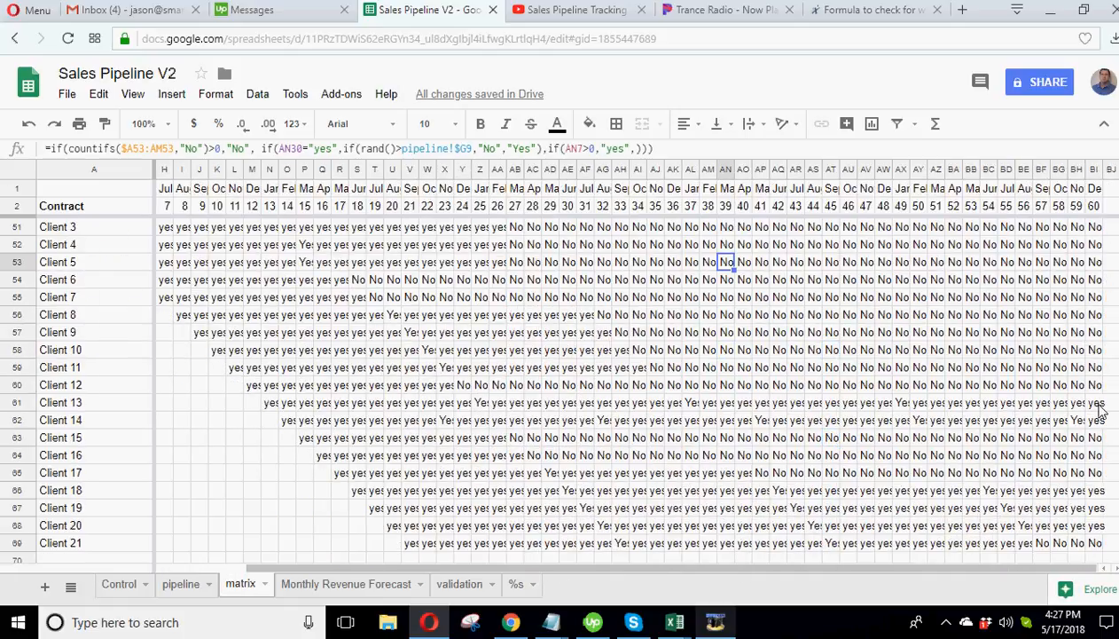
# - Check Client 13's Did They Renew? results at months 25, 37 and 49, plus the month 60 results for Clients 18 to 20
pyautogui.click(481, 404)
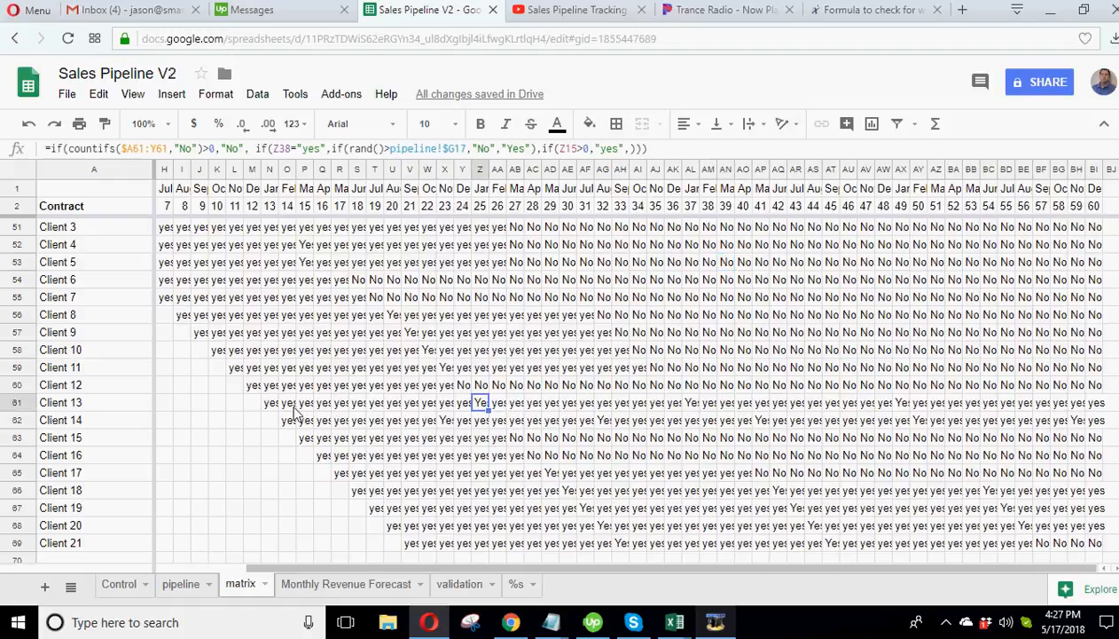
pyautogui.click(689, 404)
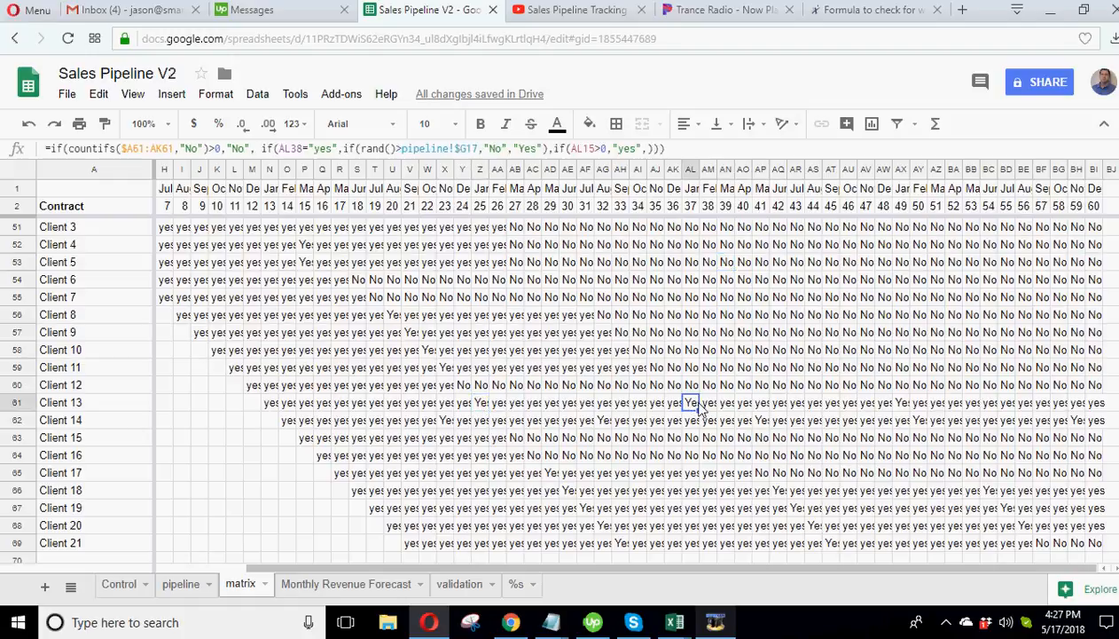
pyautogui.click(901, 405)
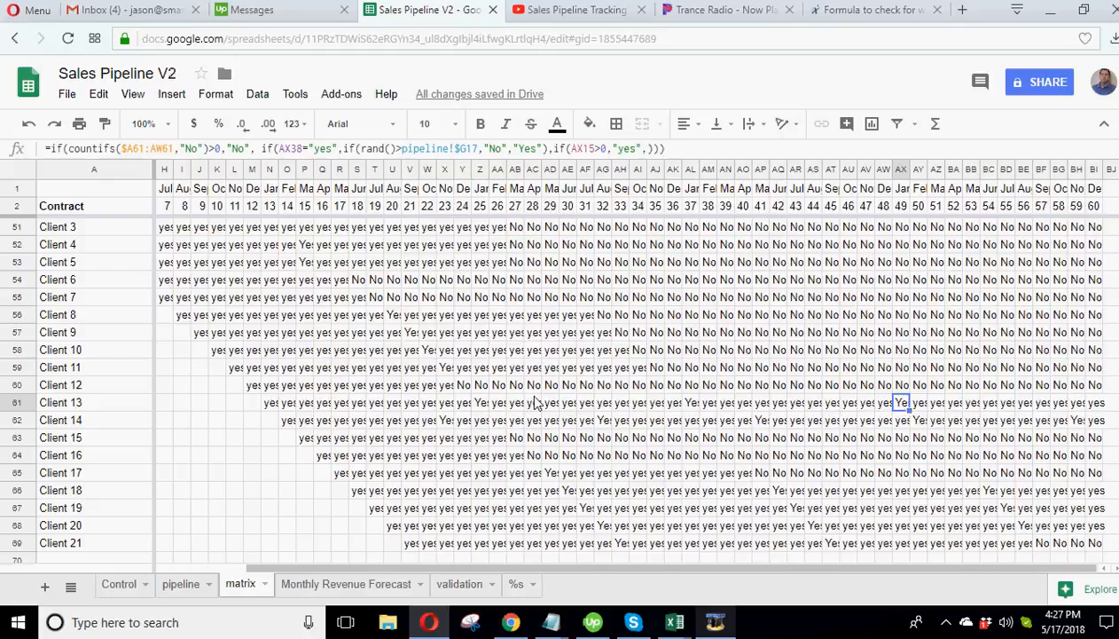
pyautogui.click(1087, 420)
pyautogui.moveTo(1099, 490); pyautogui.dragTo(1100, 526)
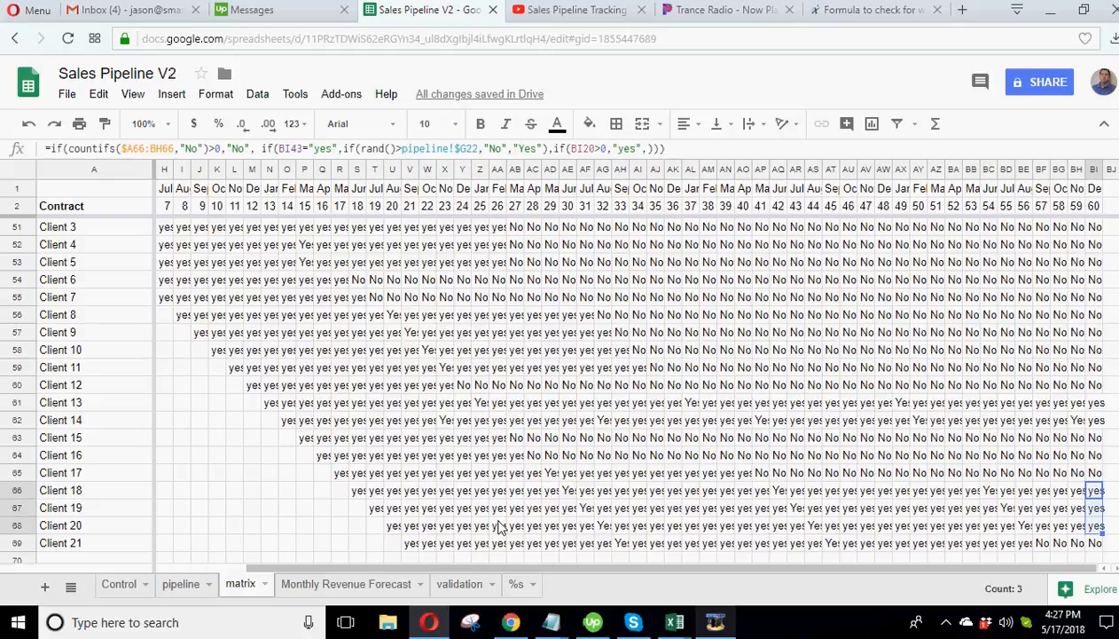
pyautogui.scroll(3, 339, 429)
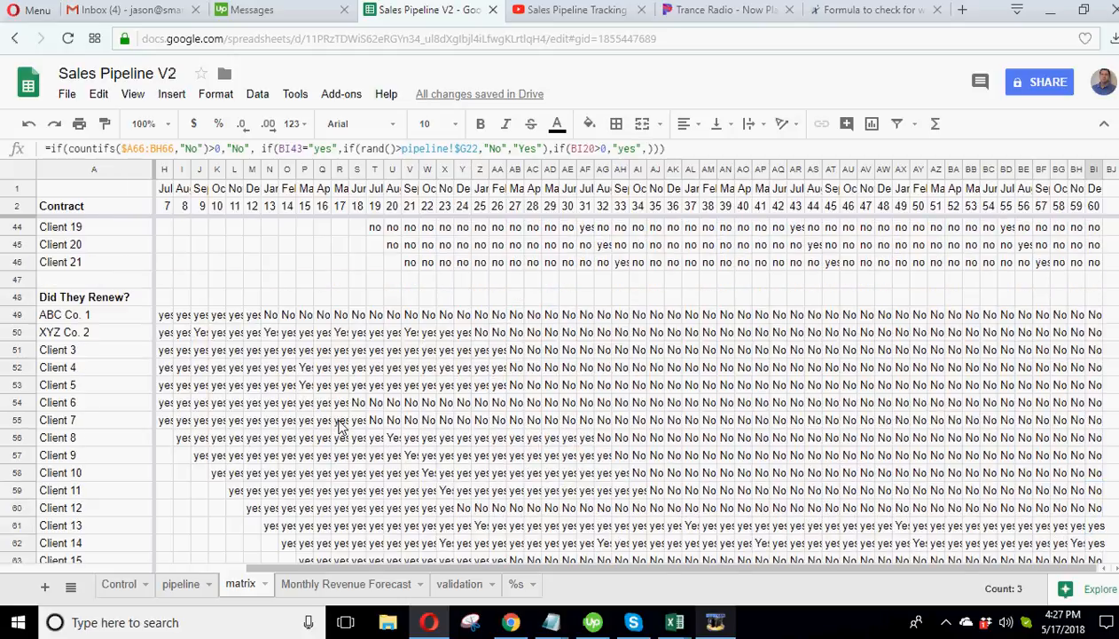
# - Compare Client 11's Total Contract Value with its % Chance to Re-New on the pipeline sheet
pyautogui.click(174, 583)
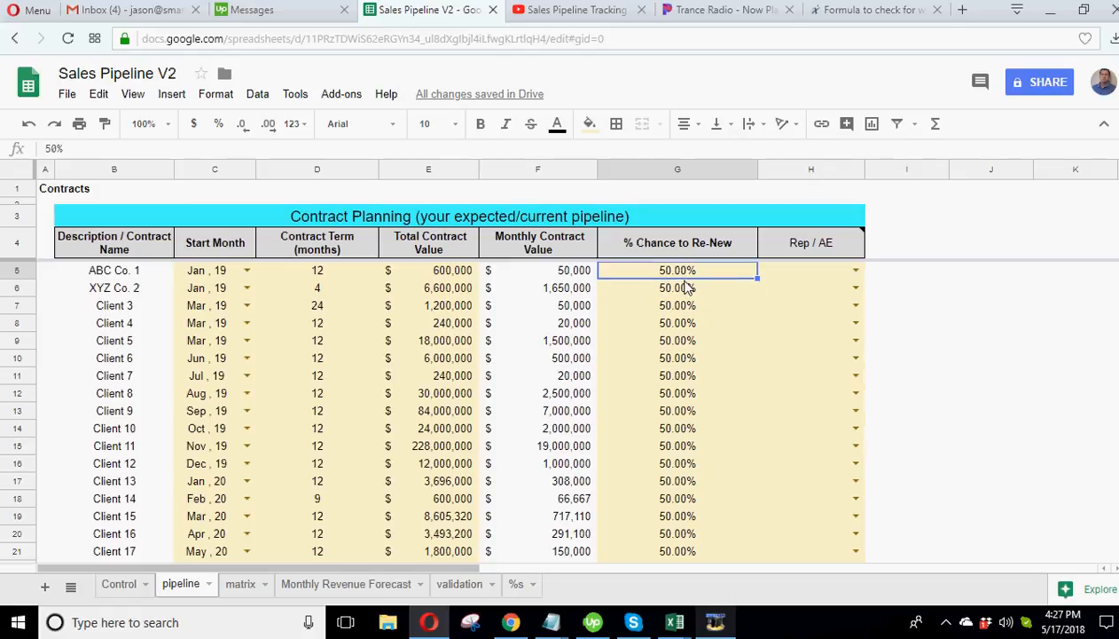
pyautogui.click(696, 357)
pyautogui.click(675, 447)
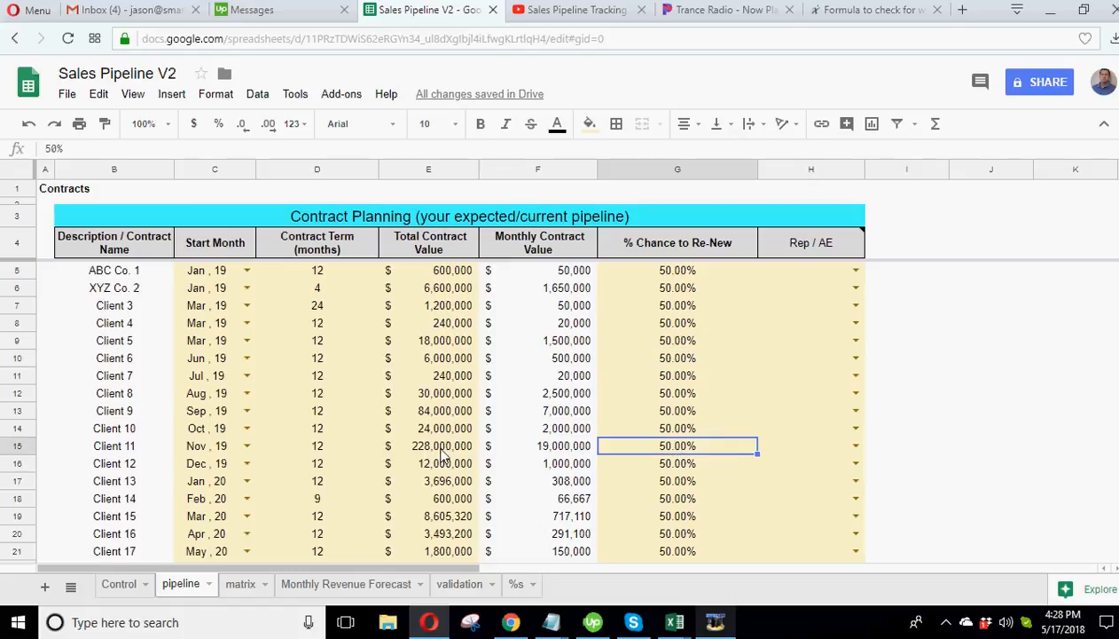
pyautogui.click(470, 450)
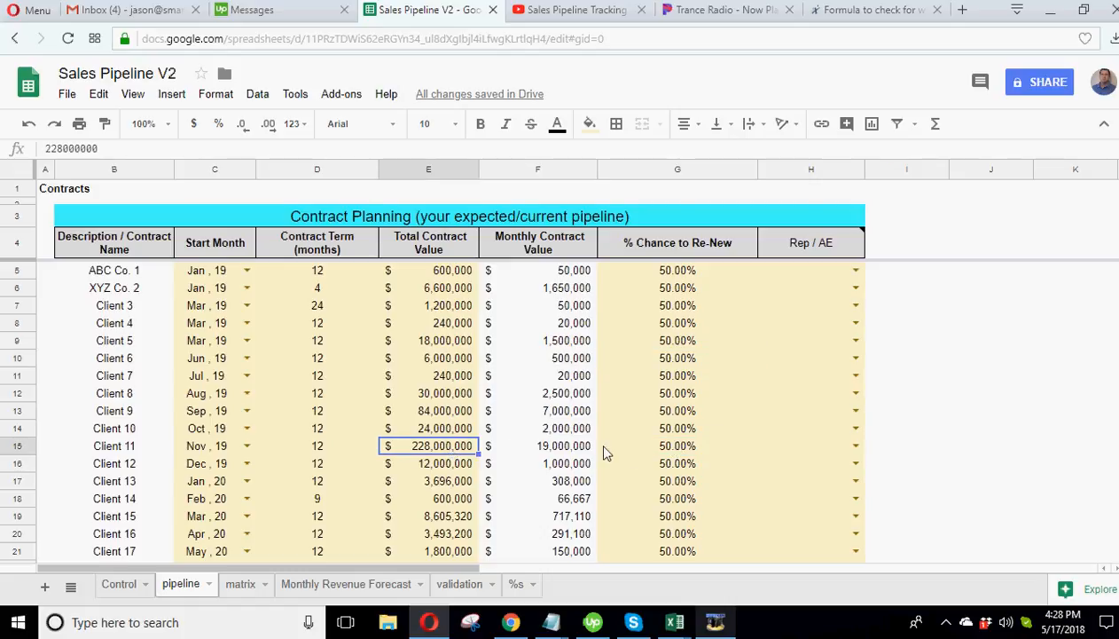
pyautogui.click(679, 450)
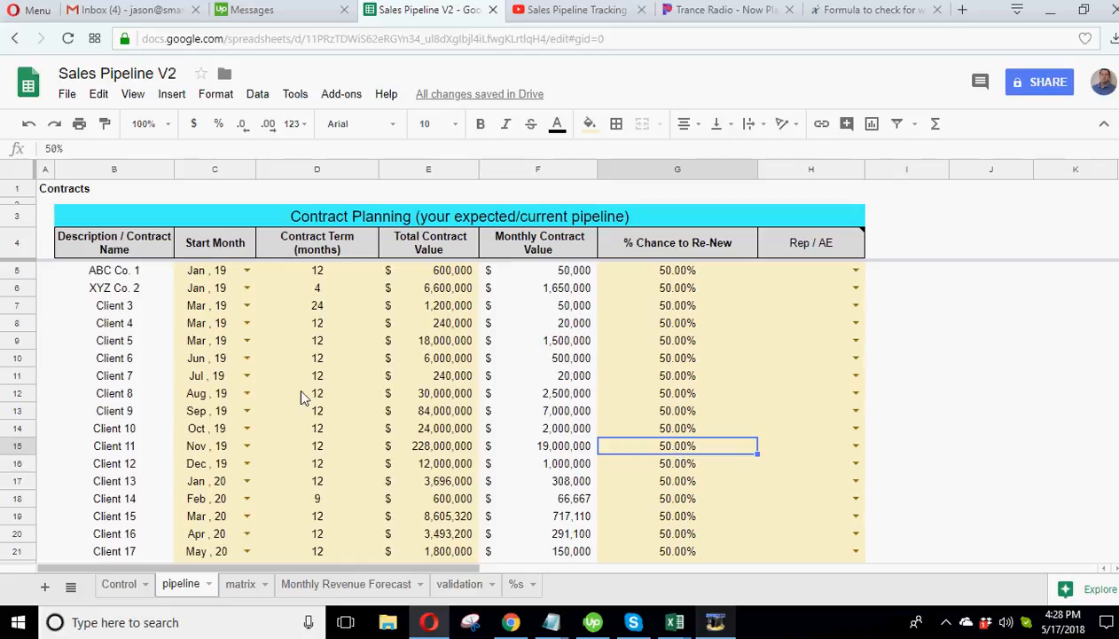
pyautogui.click(332, 272)
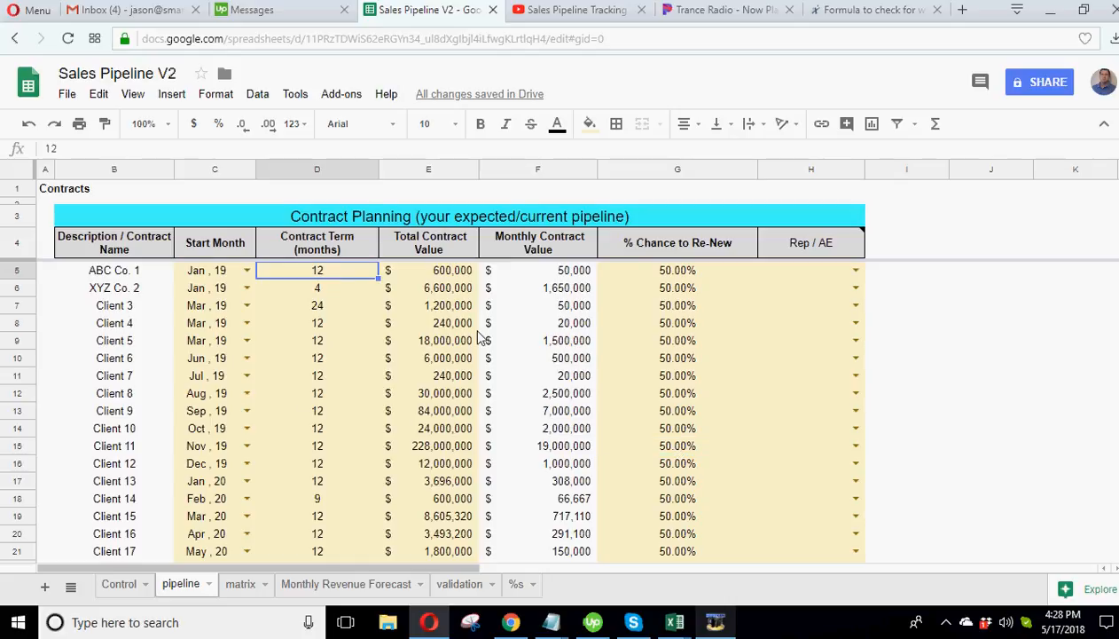
pyautogui.write('40')
pyautogui.press('Return')
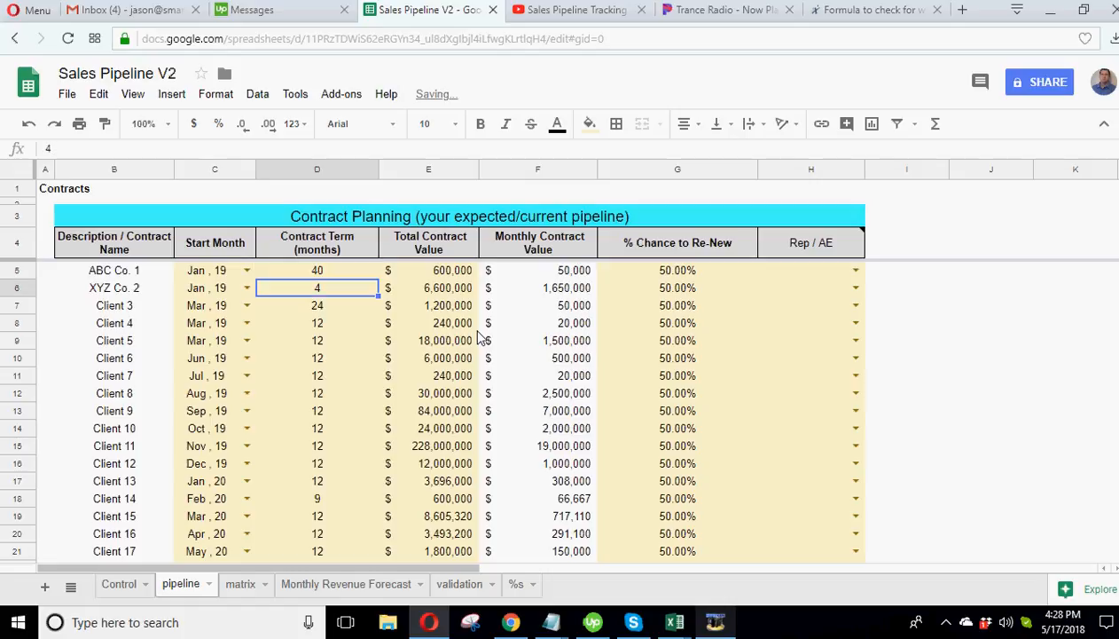
# - Set ABC Co. 1's Contract Term to 4 months and fill it down through Client 21
pyautogui.click(346, 272)
pyautogui.write('4')
pyautogui.press('Return')
pyautogui.click(361, 276)
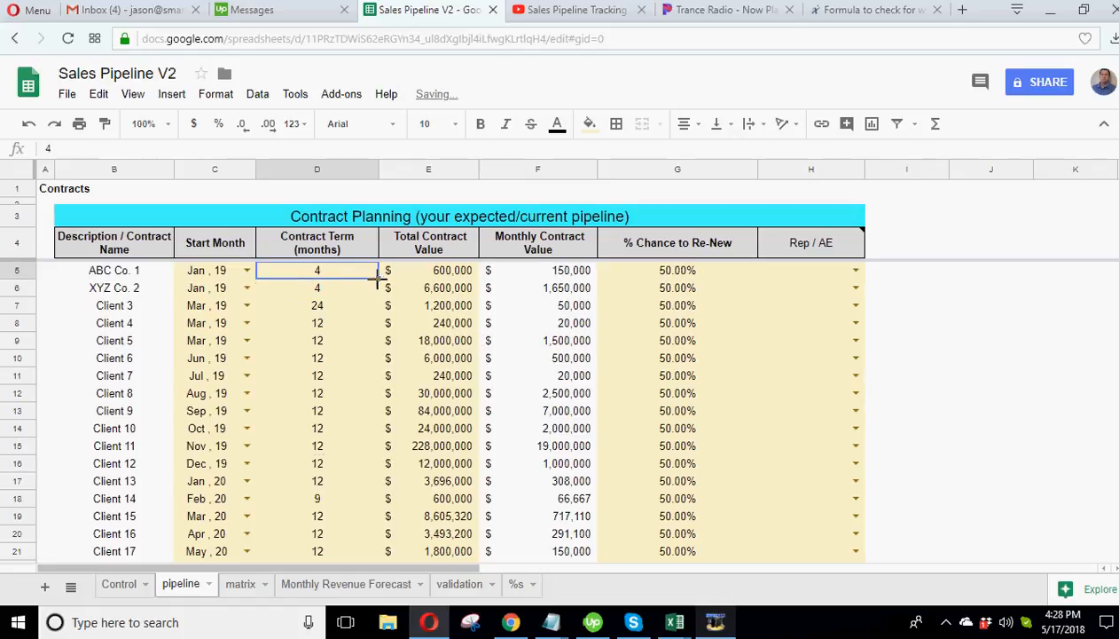
pyautogui.moveTo(377, 277); pyautogui.dragTo(345, 481)
# - Review how the 4-month contract terms affect every client's Did They Renew? results on the matrix sheet
pyautogui.click(341, 583)
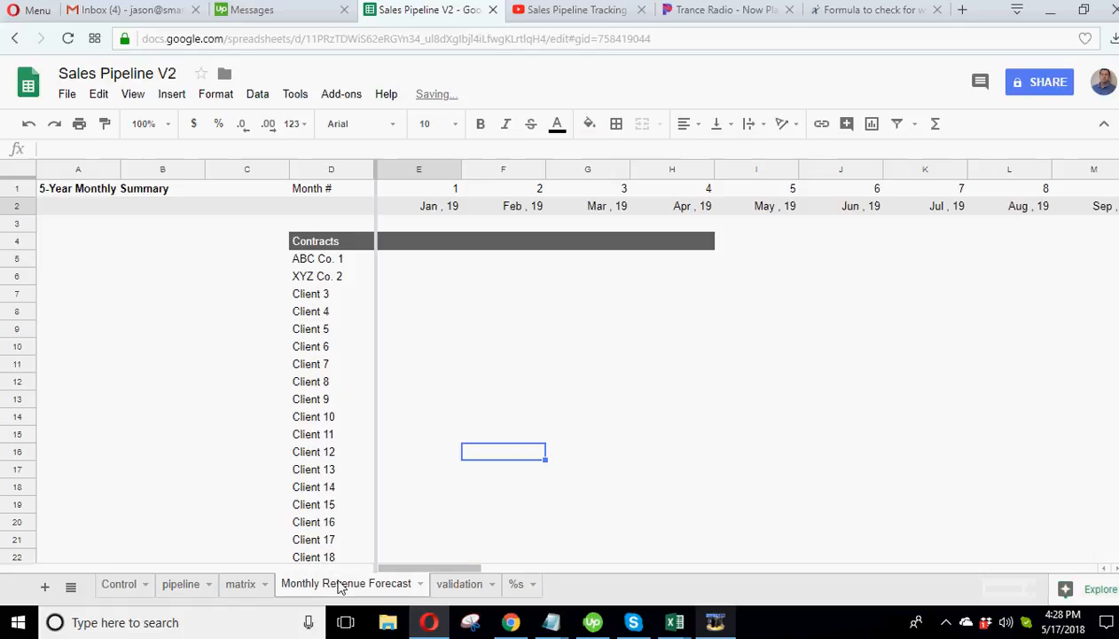
pyautogui.click(239, 584)
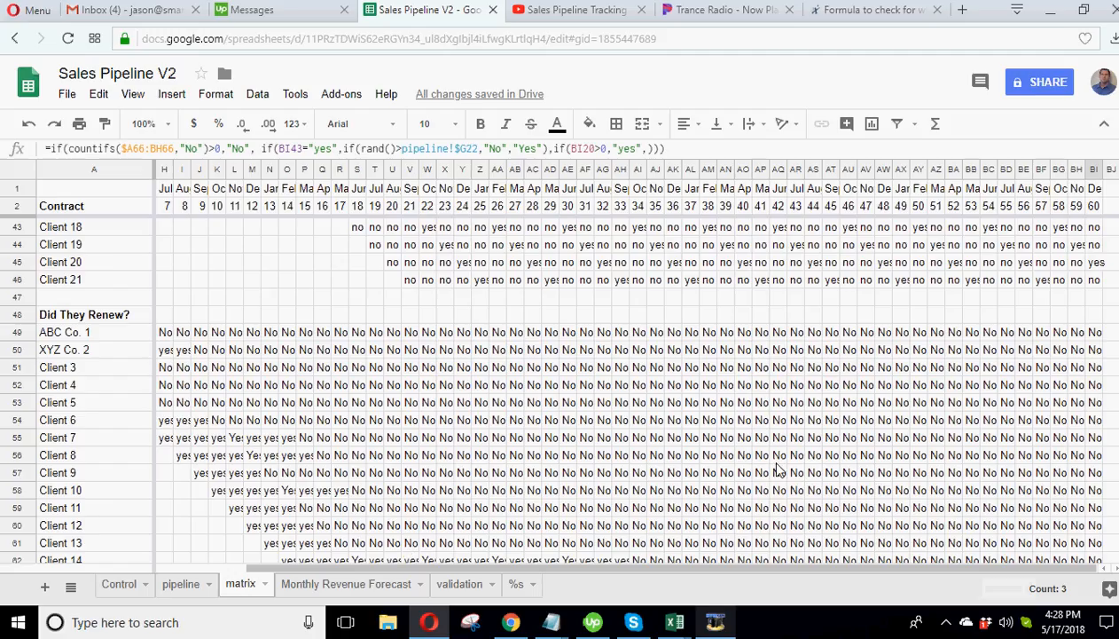
pyautogui.scroll(-3, 777, 470)
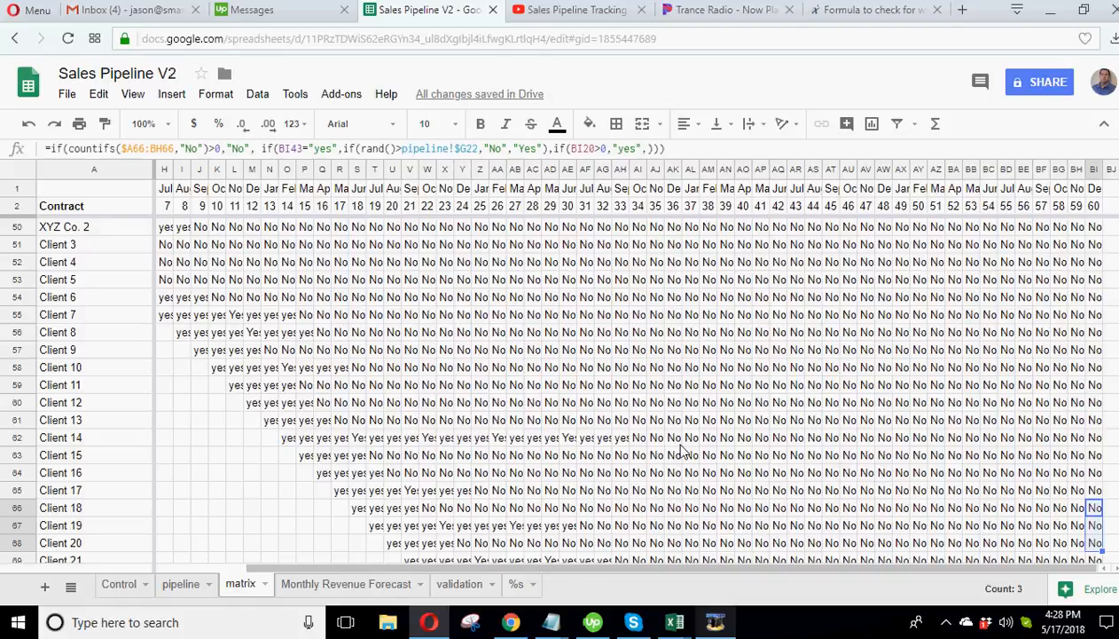
pyautogui.scroll(-3, 678, 451)
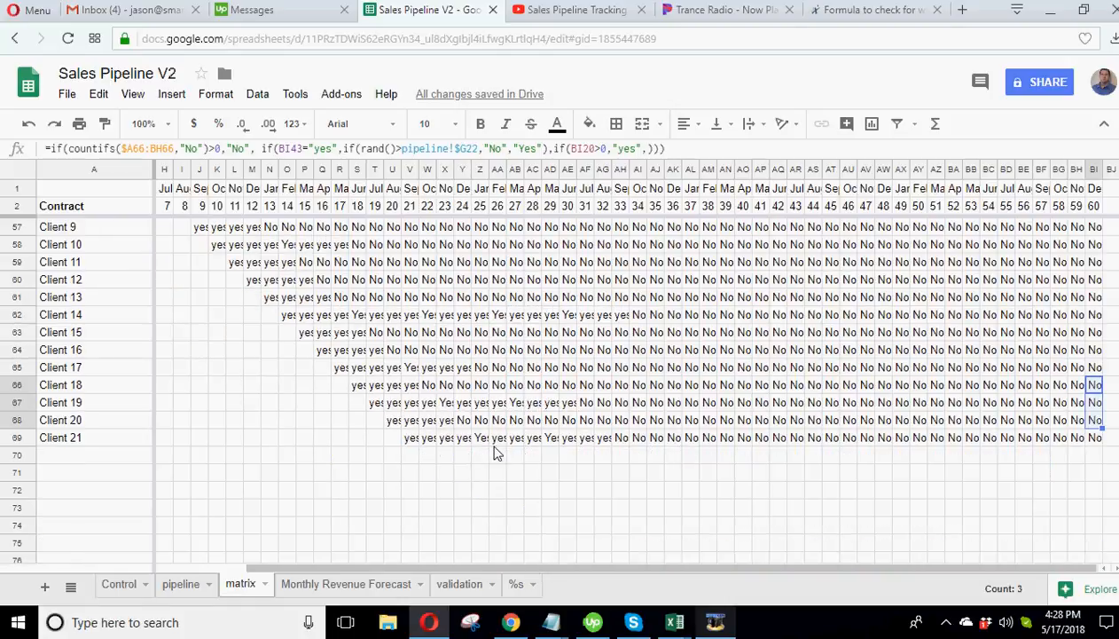
pyautogui.scroll(4, 496, 452)
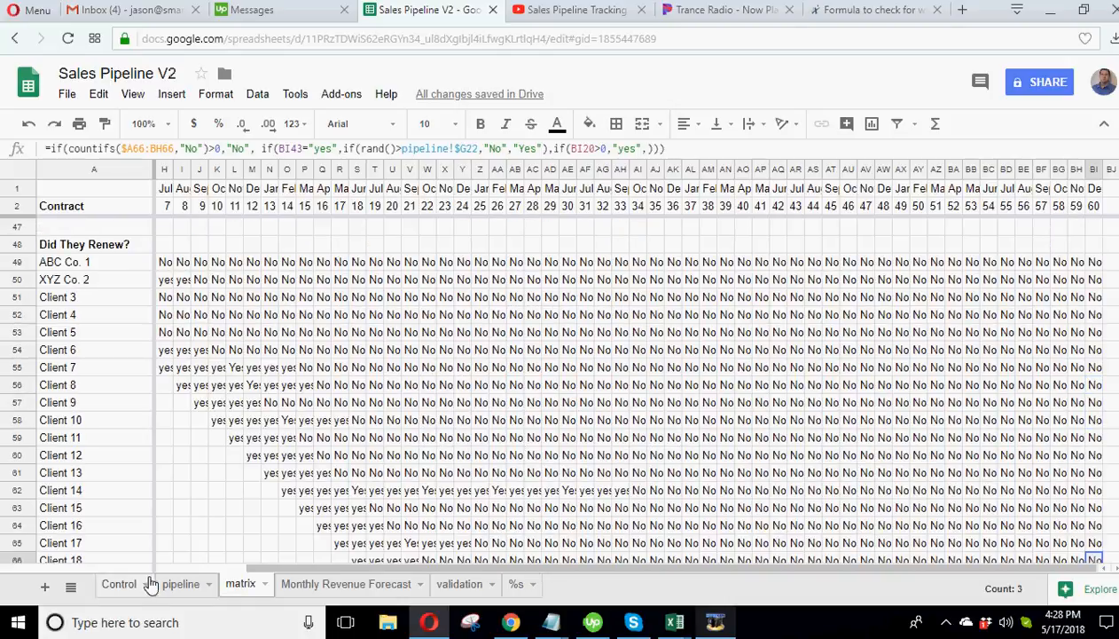
# - On the pipeline sheet, fill ABC Co. 1's Jan, 19 Start Month down through Client 21
pyautogui.click(180, 584)
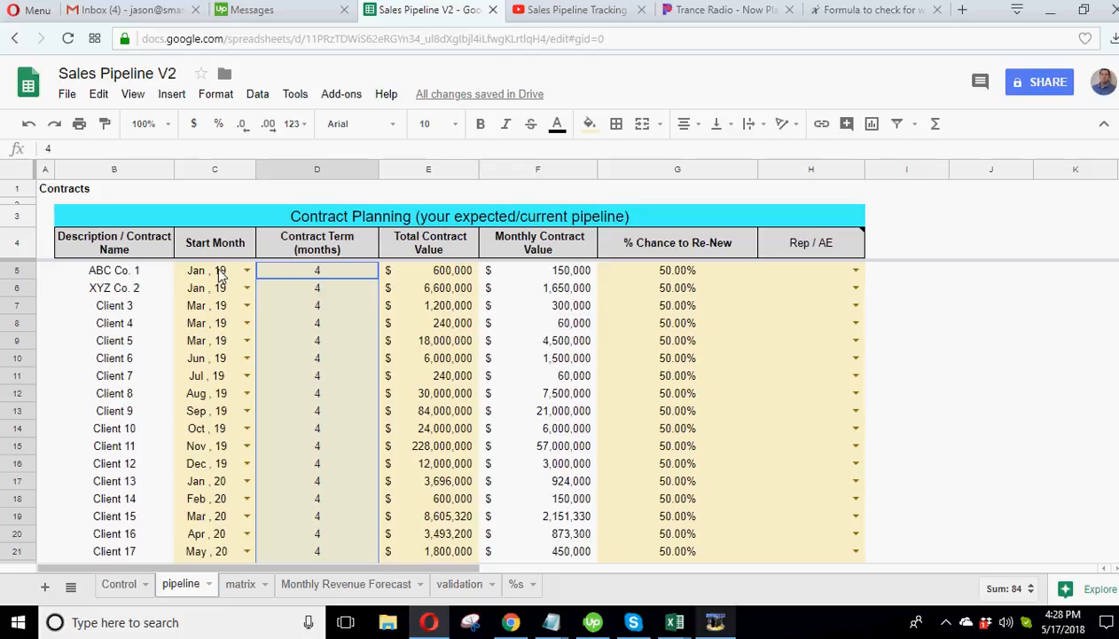
pyautogui.moveTo(221, 273); pyautogui.dragTo(235, 558)
pyautogui.moveTo(238, 513); pyautogui.dragTo(232, 517)
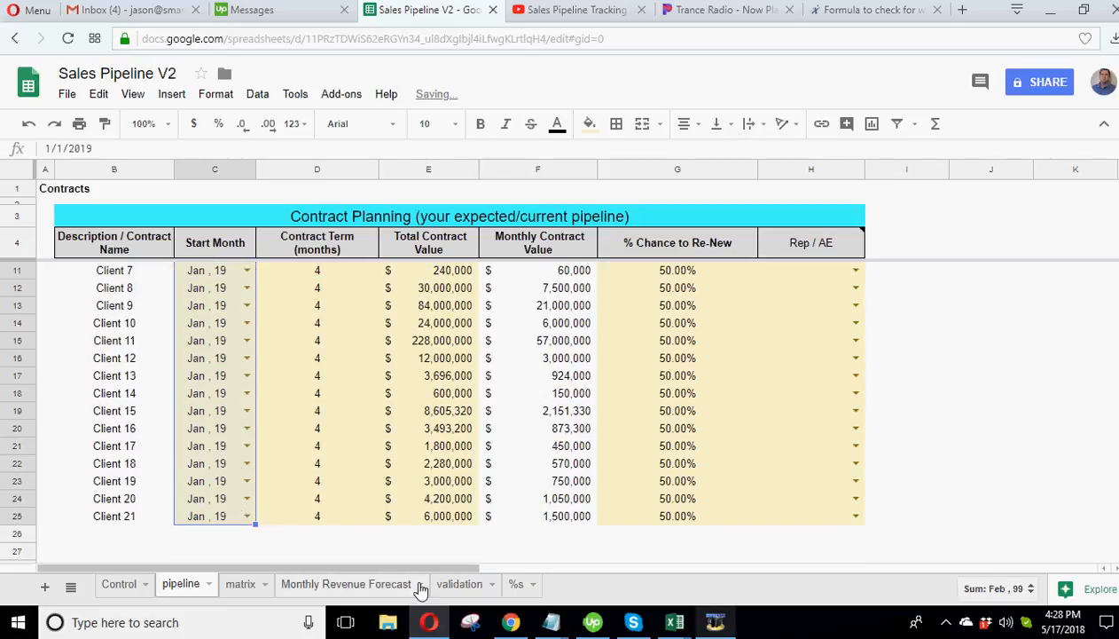
# - Examine the Did They Renew? results for the common start month, including Client 19's early months, on the matrix sheet
pyautogui.click(242, 584)
pyautogui.scroll(-2, 339, 456)
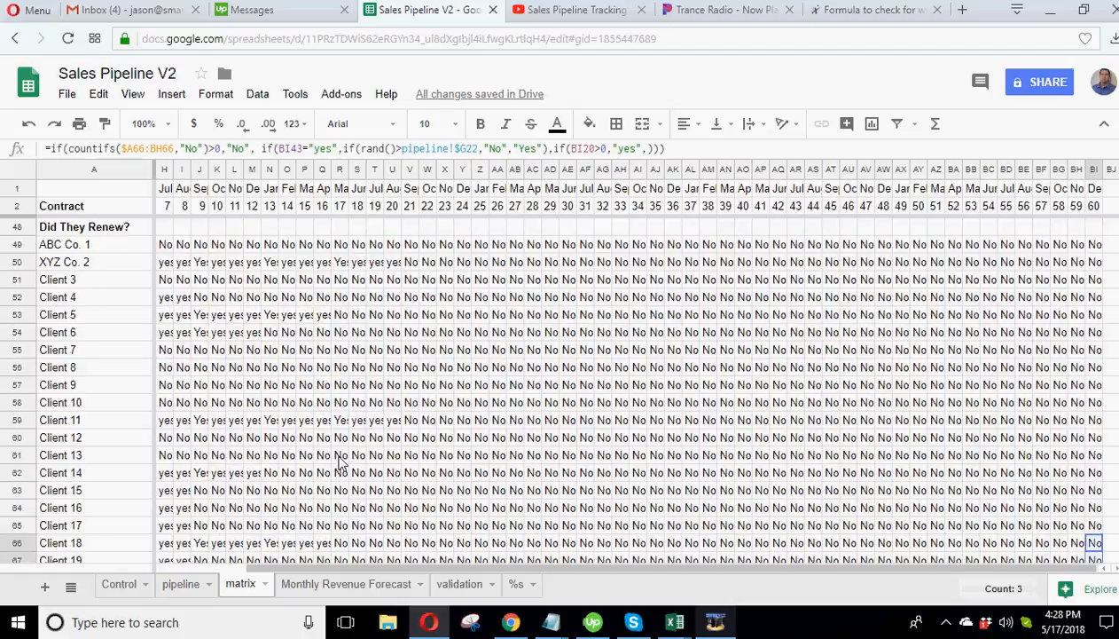
pyautogui.click(1005, 436)
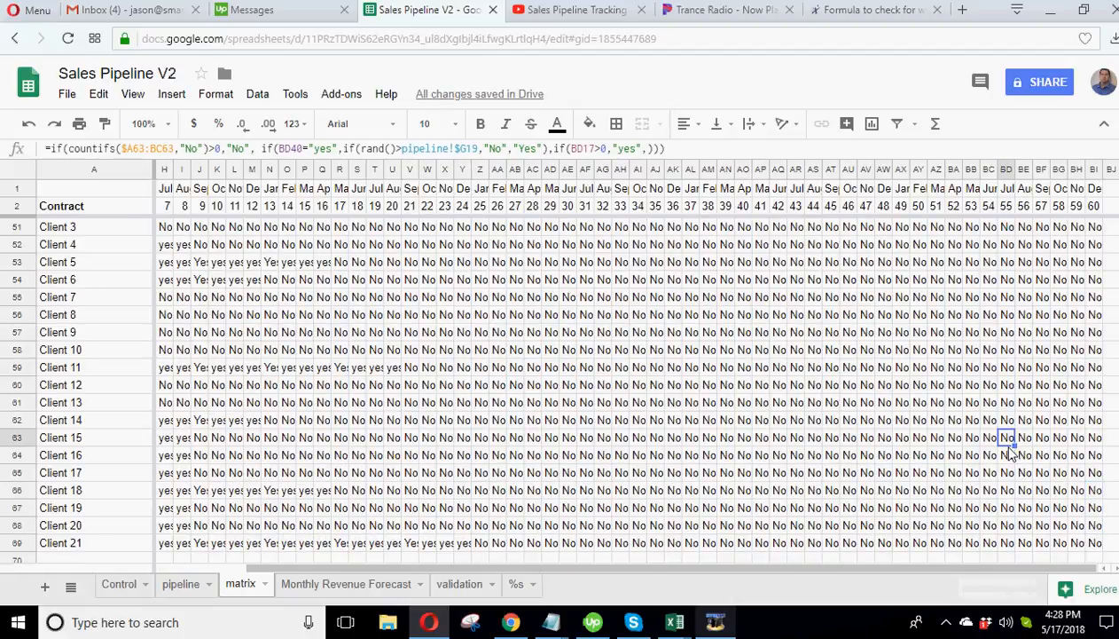
pyautogui.scroll(-1, 1064, 479)
pyautogui.scroll(3, 1078, 493)
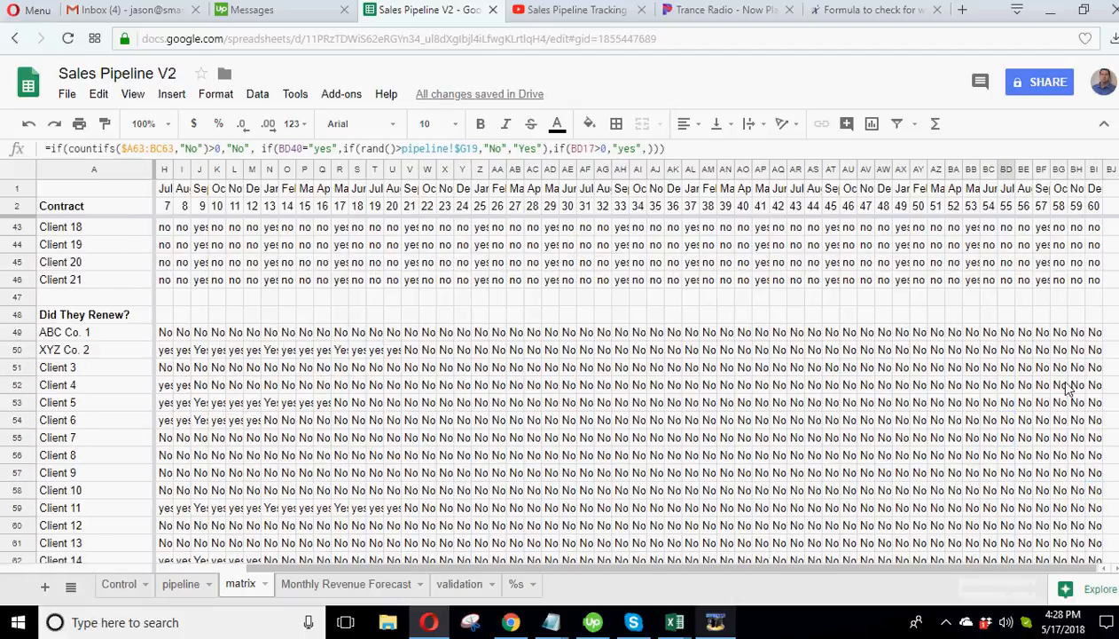
pyautogui.scroll(-2, 361, 445)
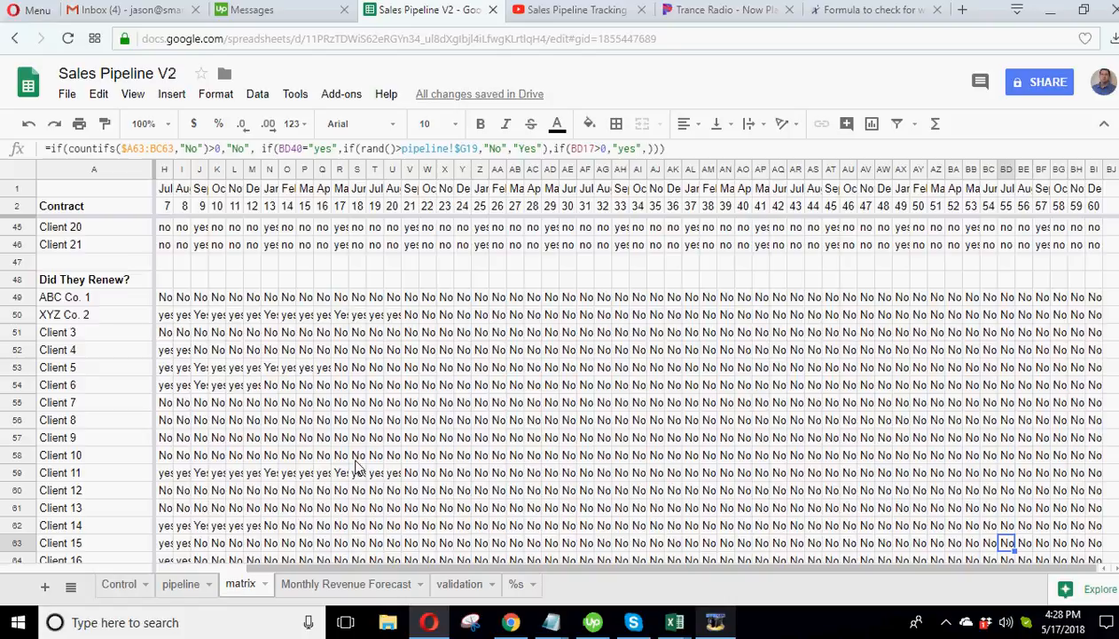
pyautogui.scroll(-2, 355, 466)
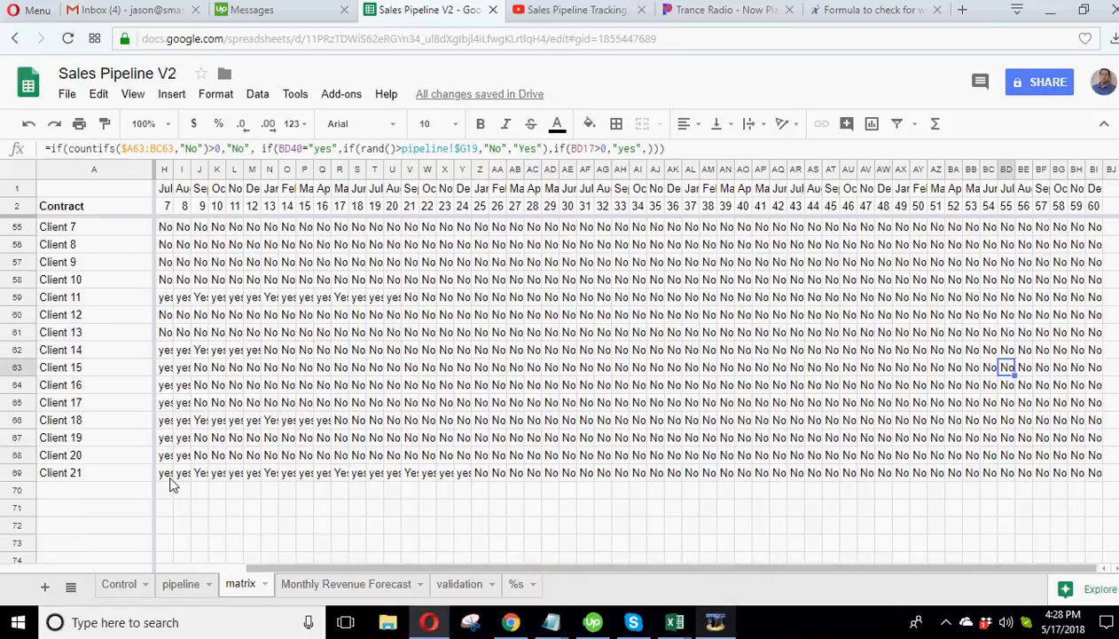
pyautogui.moveTo(170, 479); pyautogui.dragTo(42, 484)
pyautogui.click(193, 433)
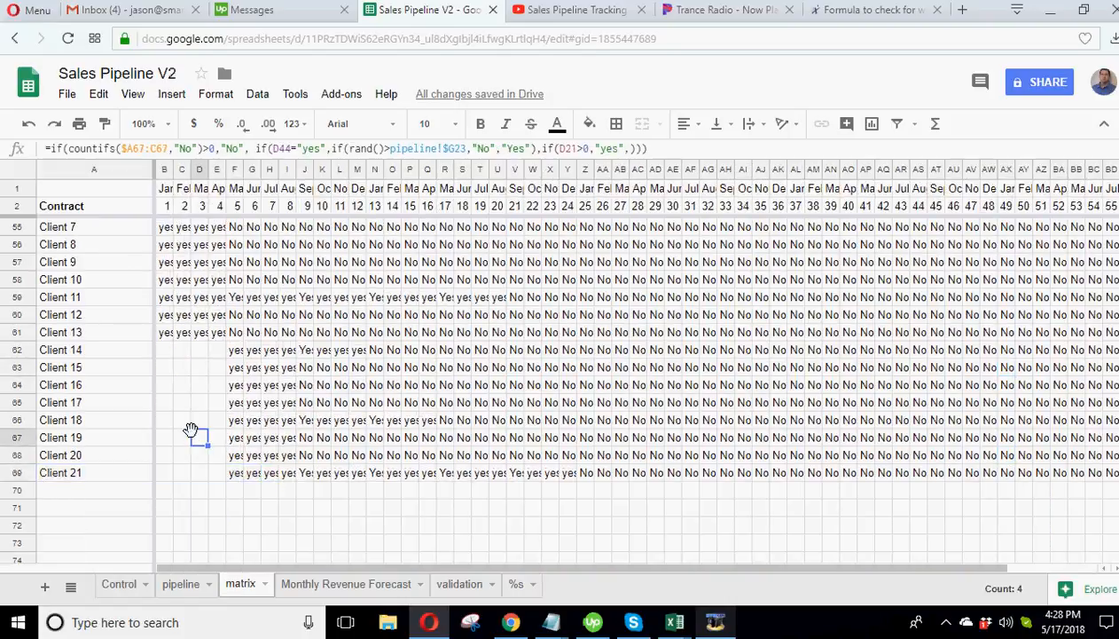
# - Check the Start Month and Contract Term entries of the clients on the pipeline sheet
pyautogui.click(181, 583)
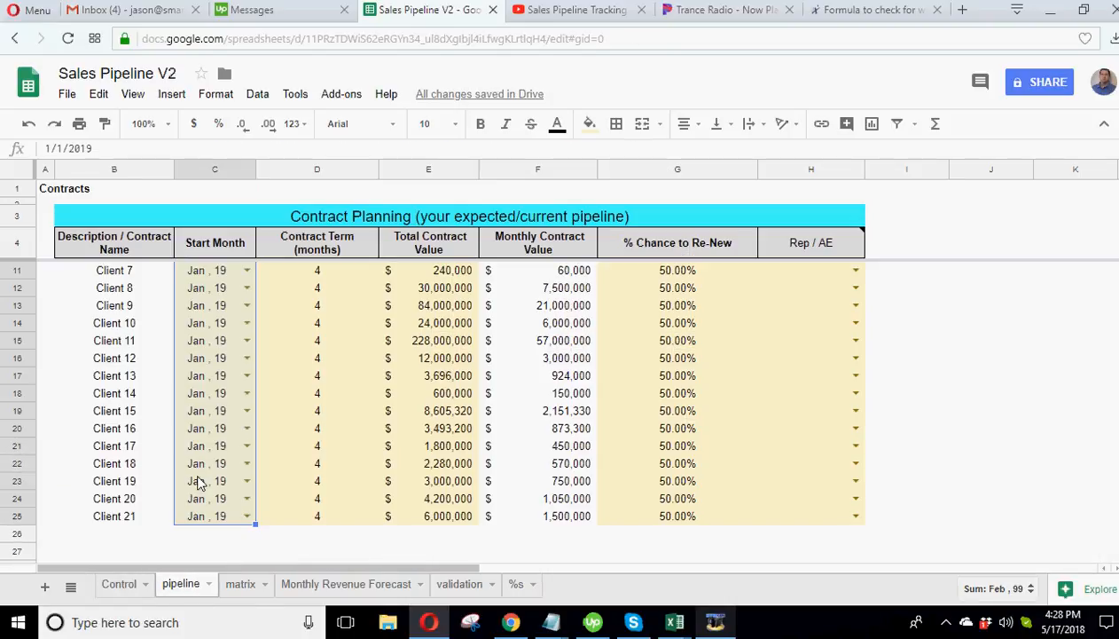
pyautogui.scroll(2, 196, 466)
pyautogui.scroll(-2, 196, 466)
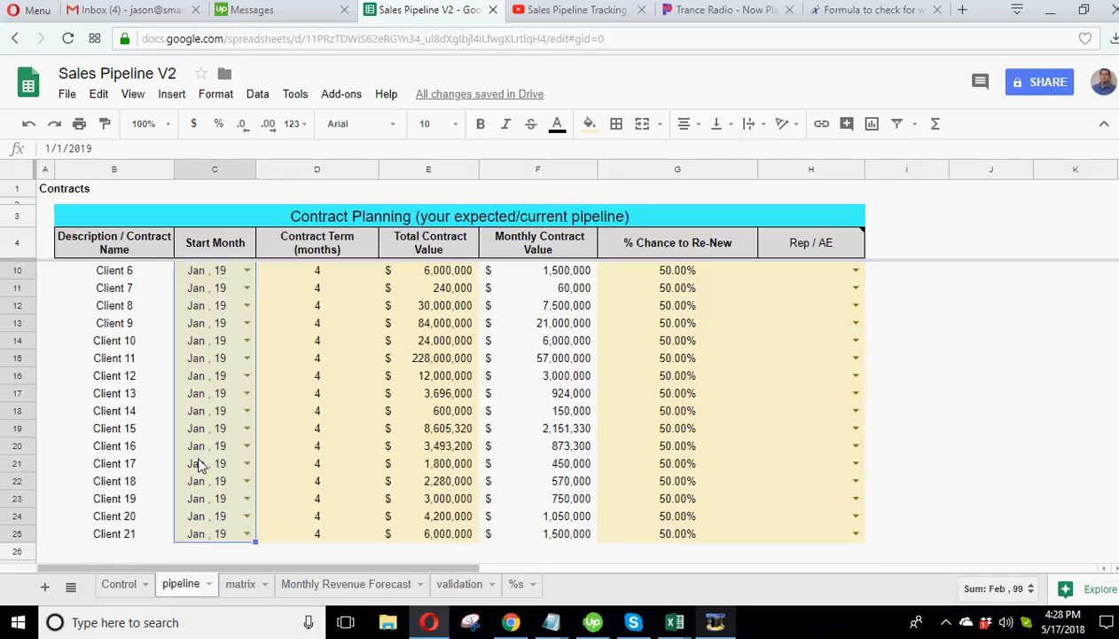
# - Trace the blank early months on the matrix sheet from Did They Renew? to Client 14's month 2 Renewal Month? formula
pyautogui.click(240, 583)
pyautogui.click(200, 402)
pyautogui.scroll(6, 189, 458)
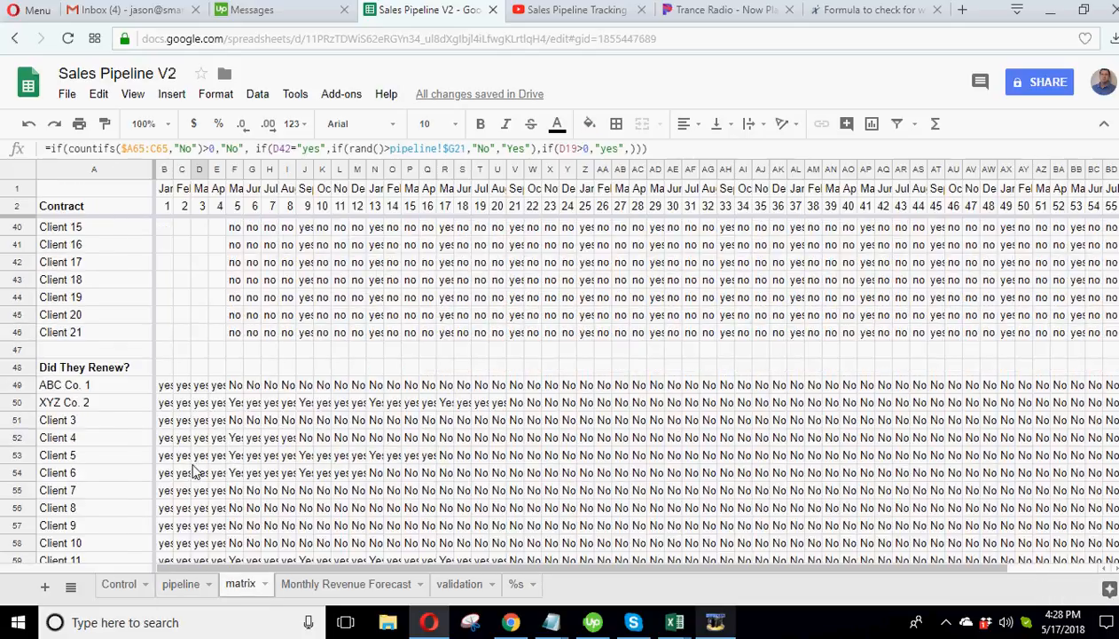
pyautogui.click(214, 480)
pyautogui.click(195, 478)
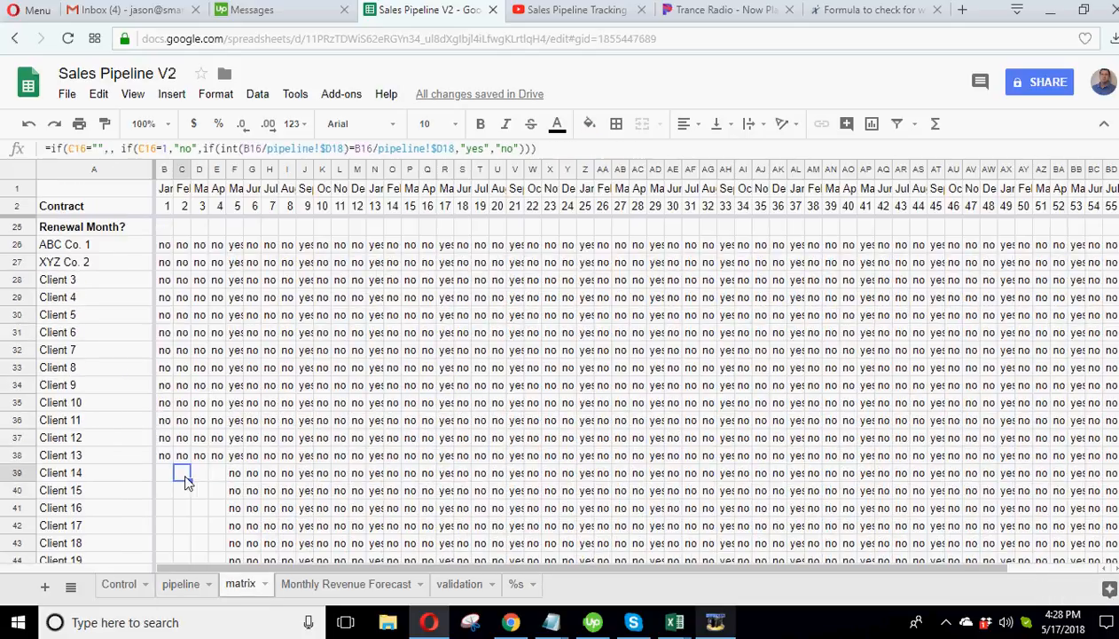
pyautogui.click(177, 479)
# - Inspect Client 14's blank cells for months 1, 2 and 4 in the Contract section
pyautogui.scroll(5, 170, 480)
pyautogui.click(165, 333)
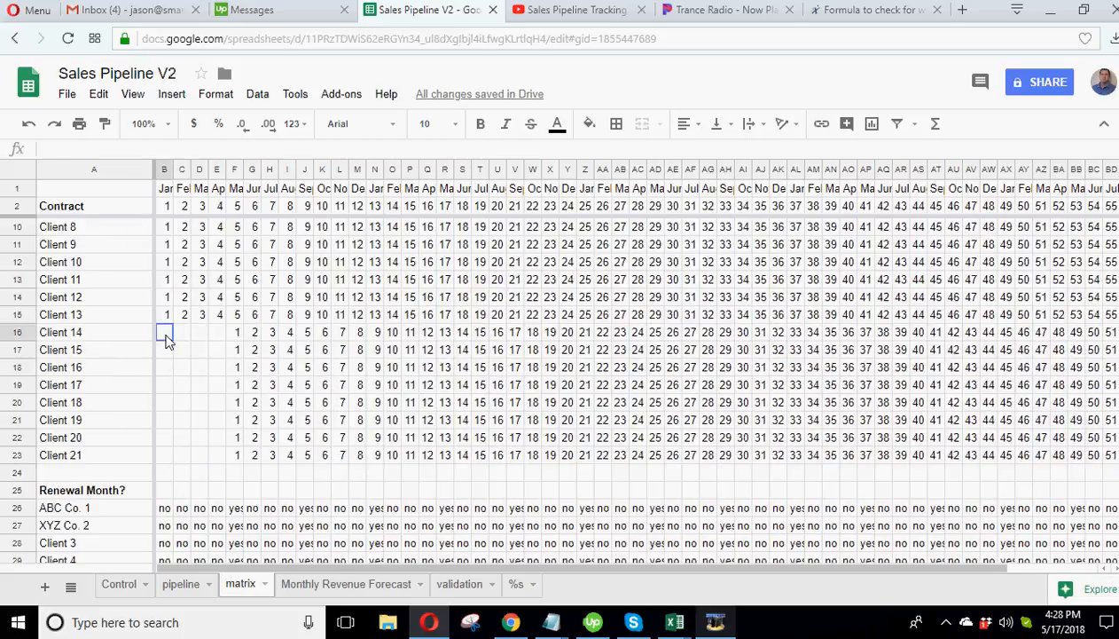
pyautogui.click(182, 330)
pyautogui.click(218, 335)
pyautogui.scroll(3, 173, 327)
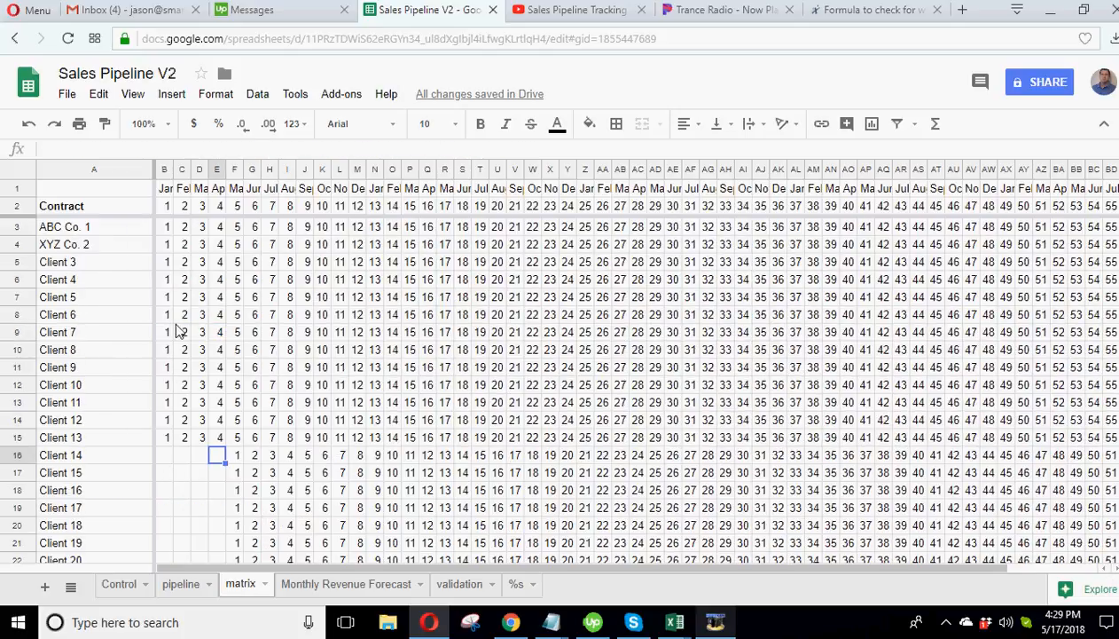
# - Fill ABC Co. 1's Contract formulas for all 60 months down to Client 21 (B3:BI23) on the matrix sheet
pyautogui.moveTo(165, 227)
pyautogui.mouseDown()
pyautogui.moveTo(933, 257)
pyautogui.moveTo(1100, 315)
pyautogui.moveTo(1098, 232)
pyautogui.mouseUp()
pyautogui.scroll(-2, 1093, 477)
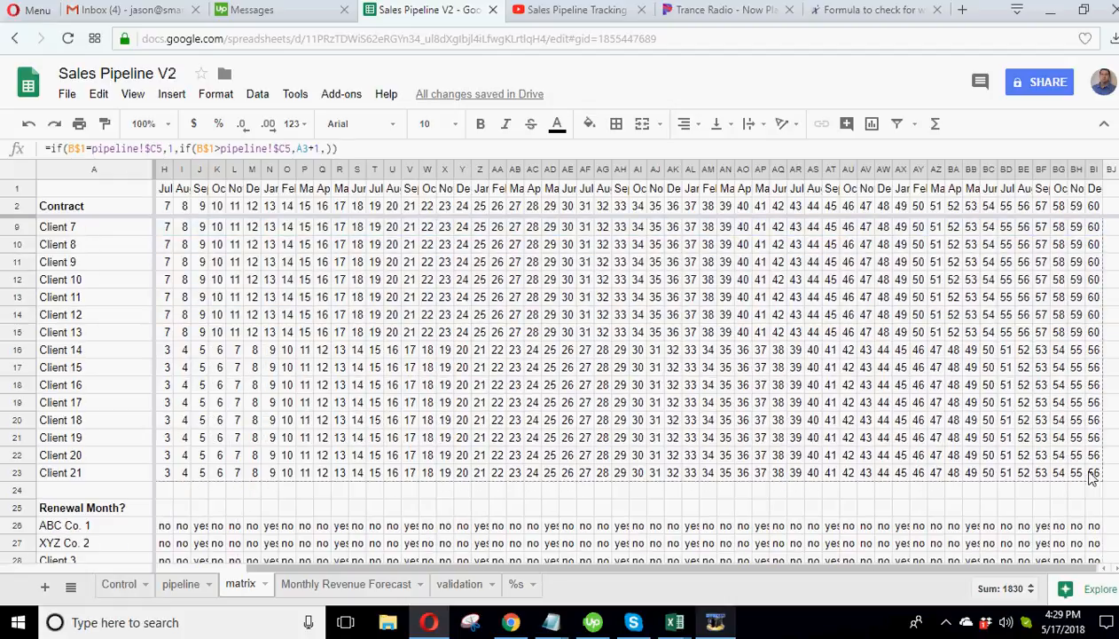
pyautogui.keyDown('shift'); pyautogui.click(1090, 477); pyautogui.keyUp('shift')
pyautogui.hotkey('ctrl', 'd')
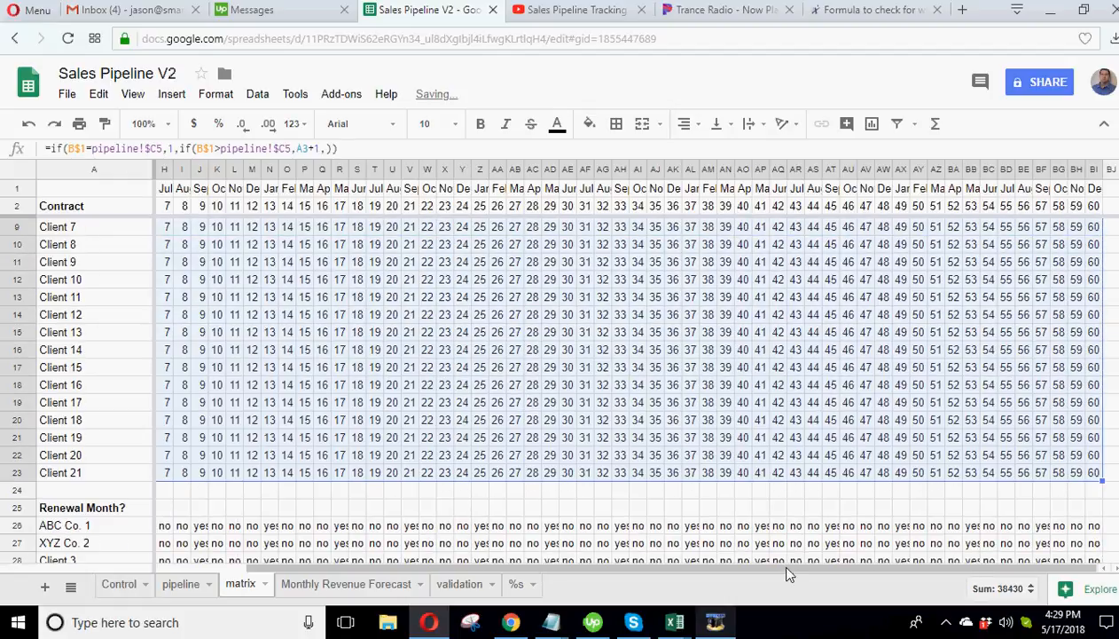
# - Examine the Did They Renew? results of all clients through month 60
pyautogui.moveTo(780, 572); pyautogui.dragTo(501, 575)
pyautogui.scroll(-15, 278, 497)
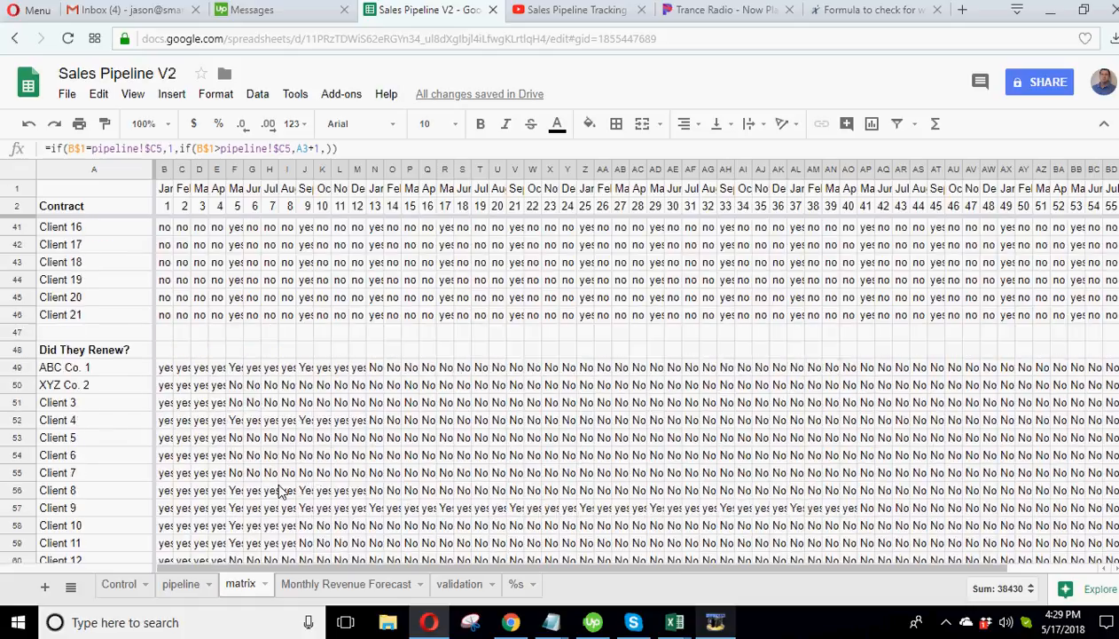
pyautogui.scroll(1, 280, 491)
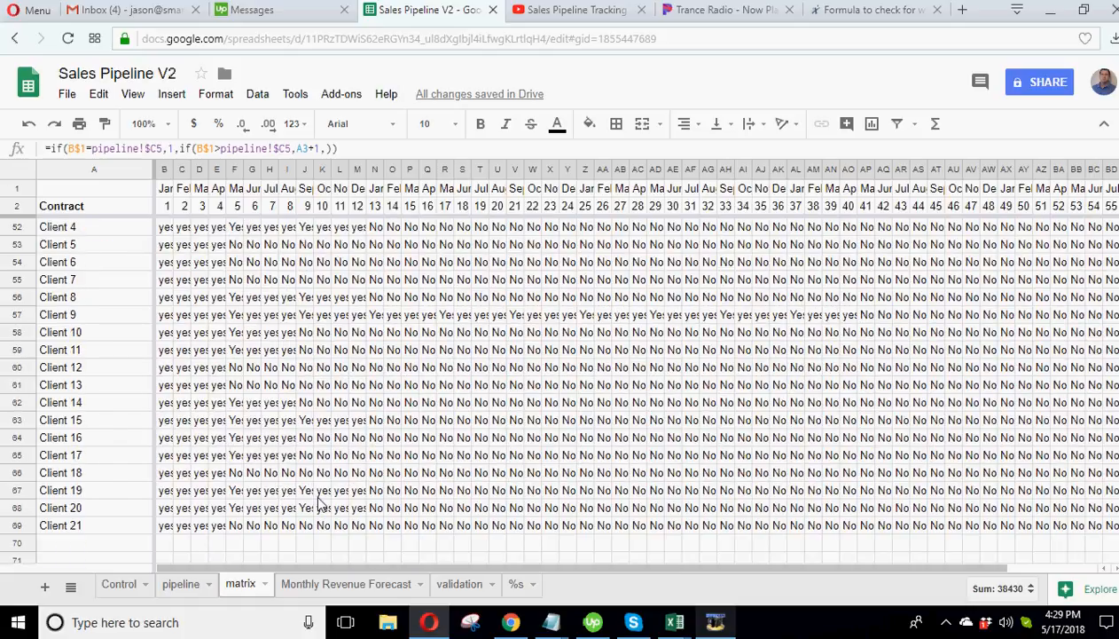
pyautogui.moveTo(370, 569); pyautogui.dragTo(472, 571)
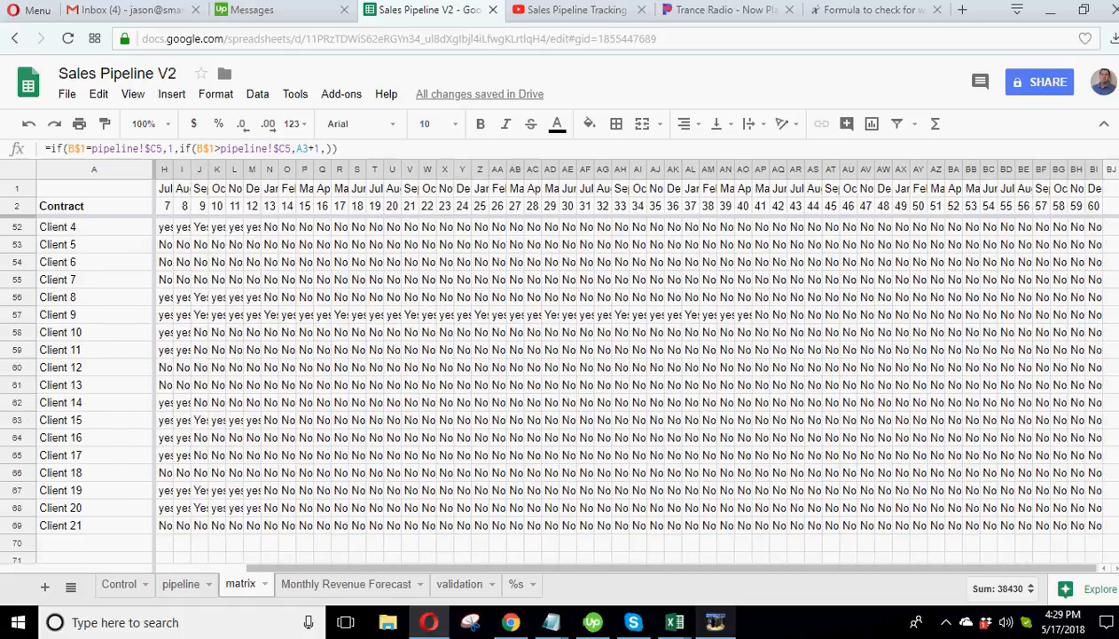
pyautogui.scroll(2, 567, 390)
pyautogui.scroll(-2, 1097, 359)
# - Inspect Client 9's Did They Renew? formulas for months 9, 37, 40 and 41
pyautogui.click(690, 316)
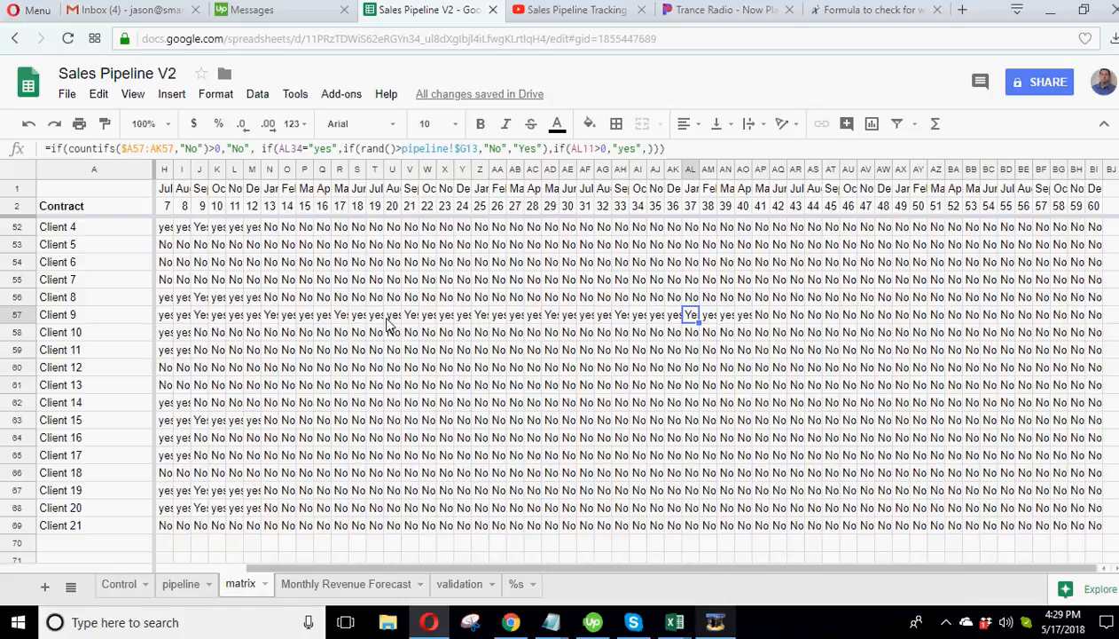
pyautogui.click(201, 320)
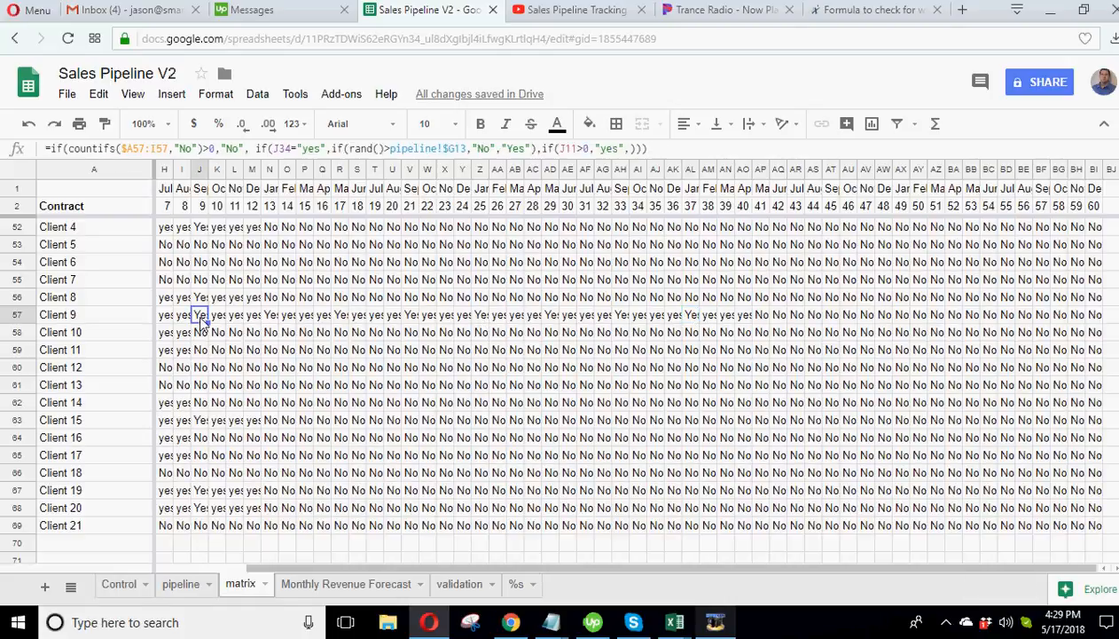
pyautogui.click(692, 317)
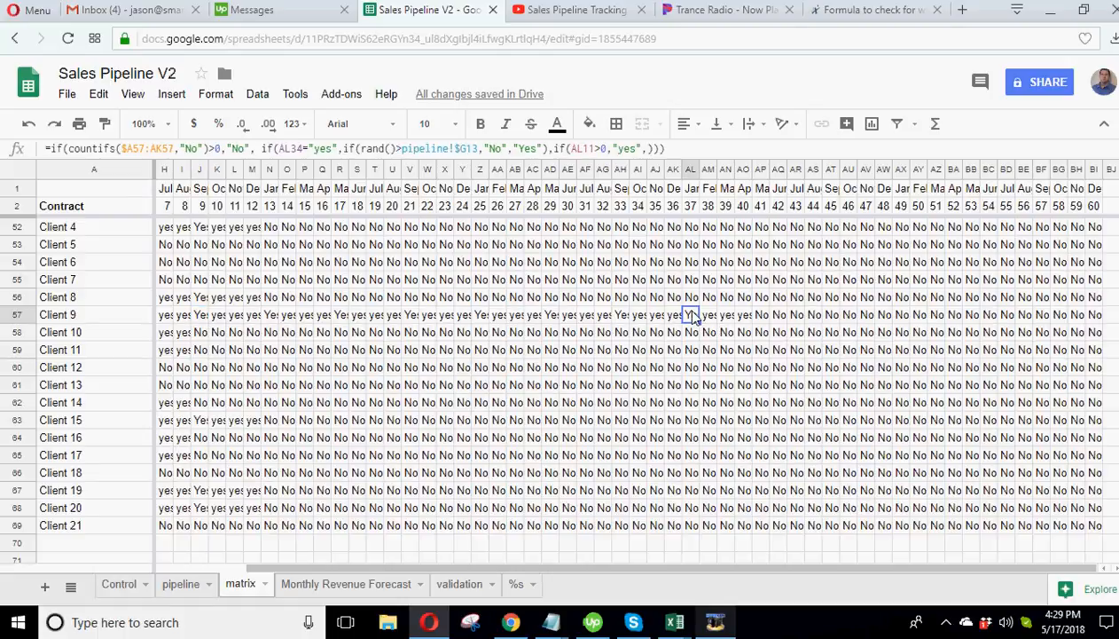
pyautogui.click(743, 319)
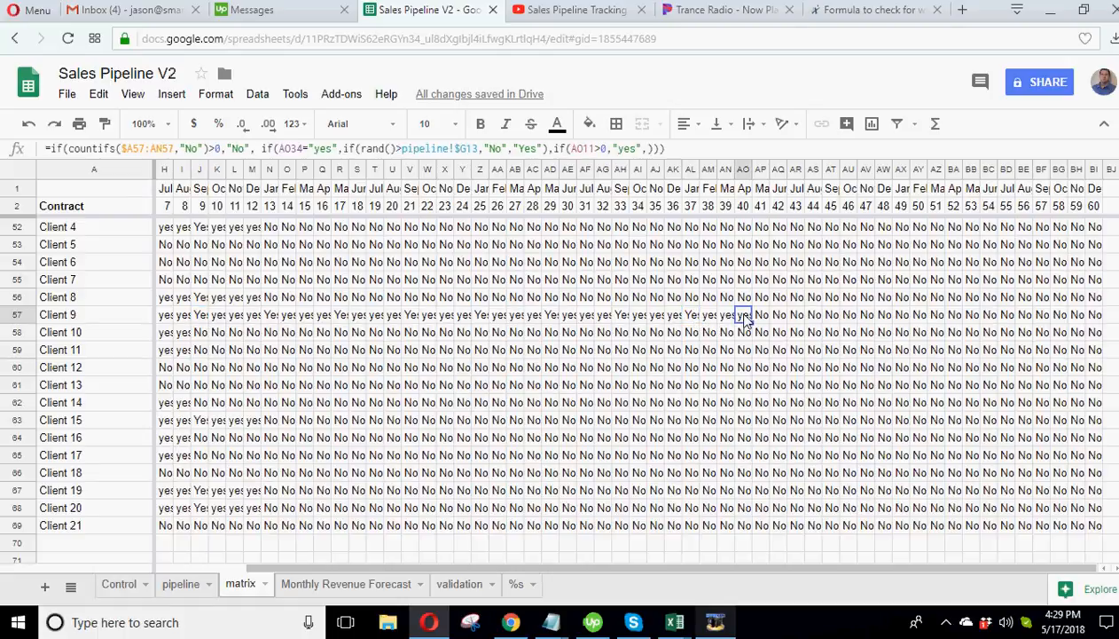
pyautogui.click(763, 318)
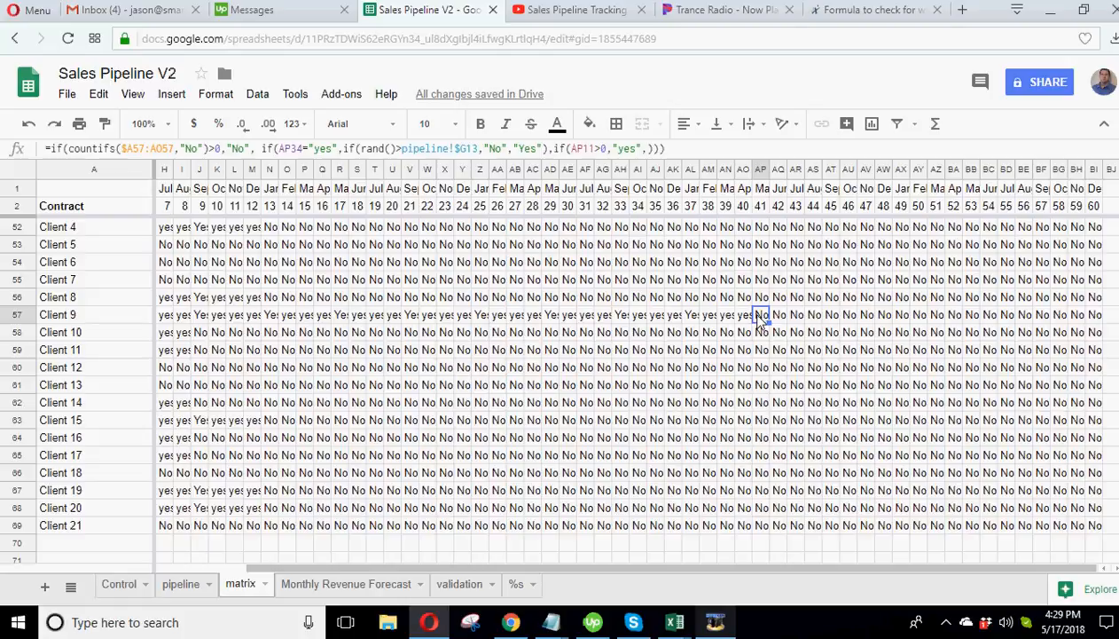
# - Enter 1 in each blank cell from X73 to X79 below the matrix to recalculate the random renewals repeatedly
pyautogui.scroll(-2, 446, 533)
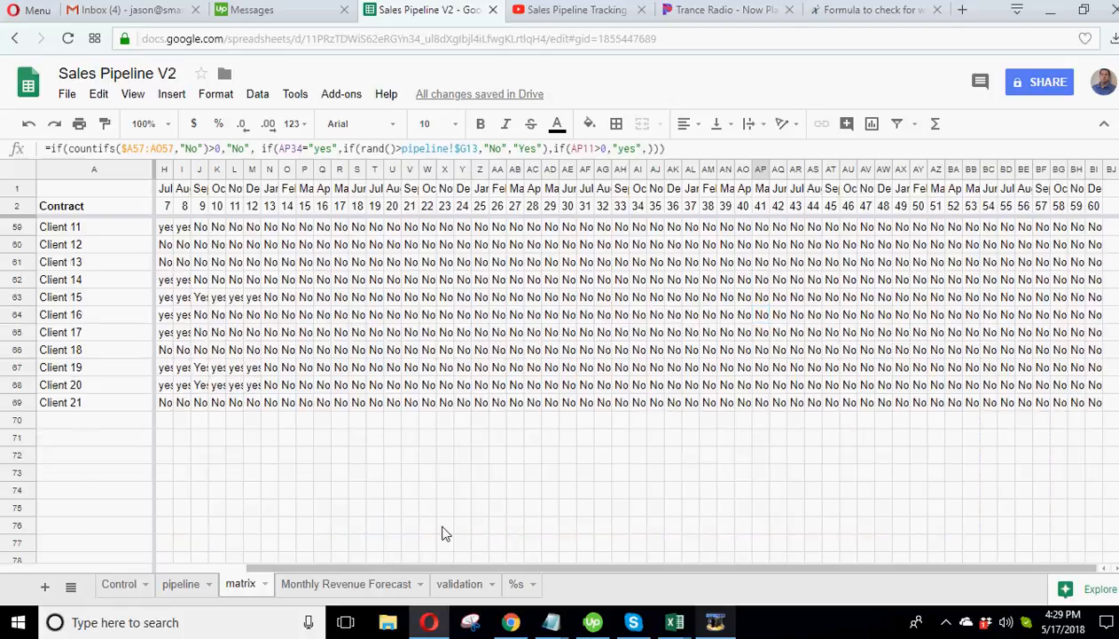
pyautogui.click(445, 472)
pyautogui.write('1')
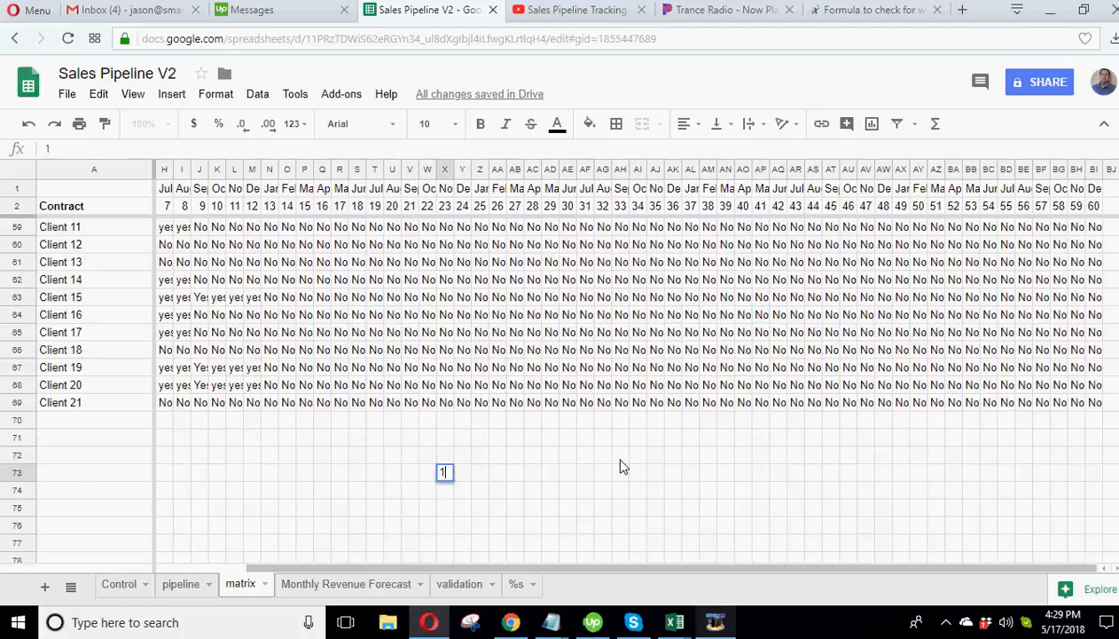
pyautogui.press('Return')
pyautogui.press('Up')
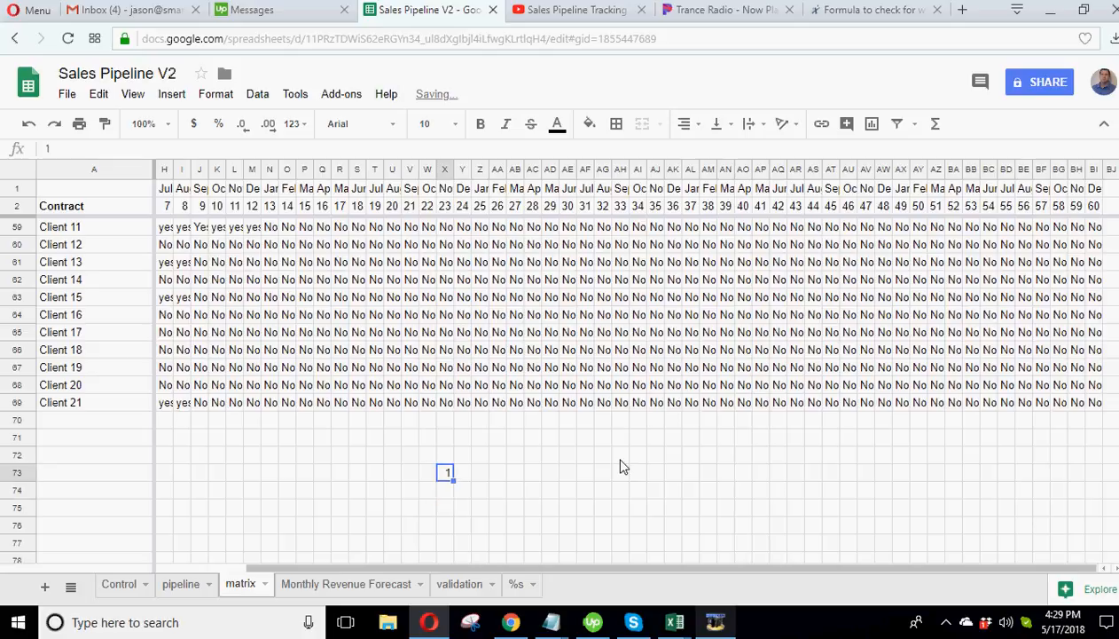
pyautogui.press('Down')
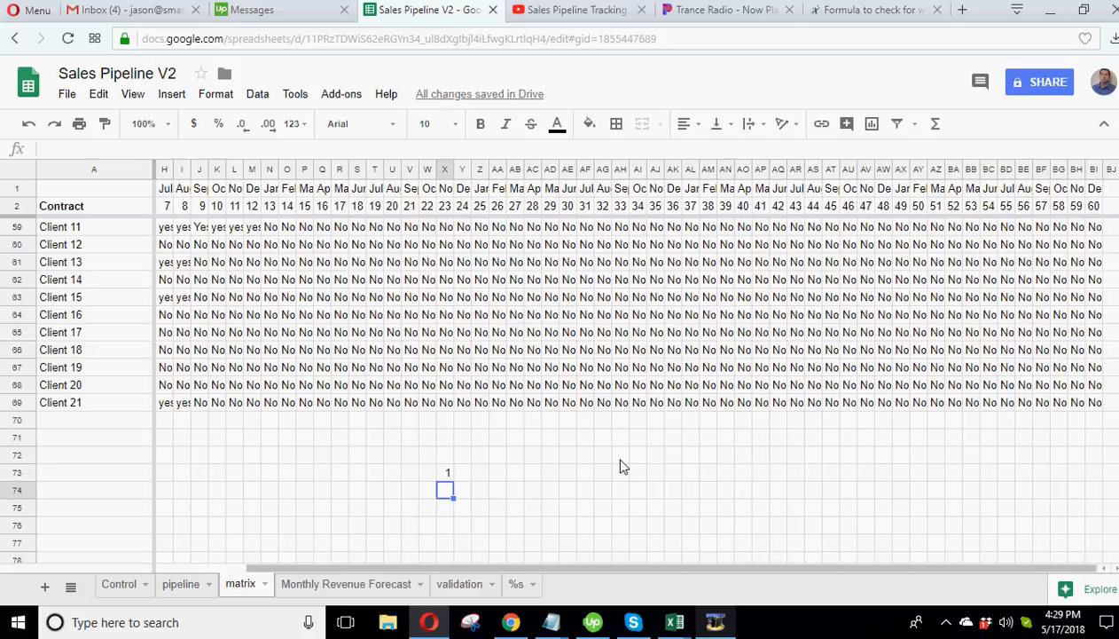
pyautogui.write('1')
pyautogui.press('Return')
pyautogui.write('1')
pyautogui.press('Return')
pyautogui.write('1')
pyautogui.press('Return')
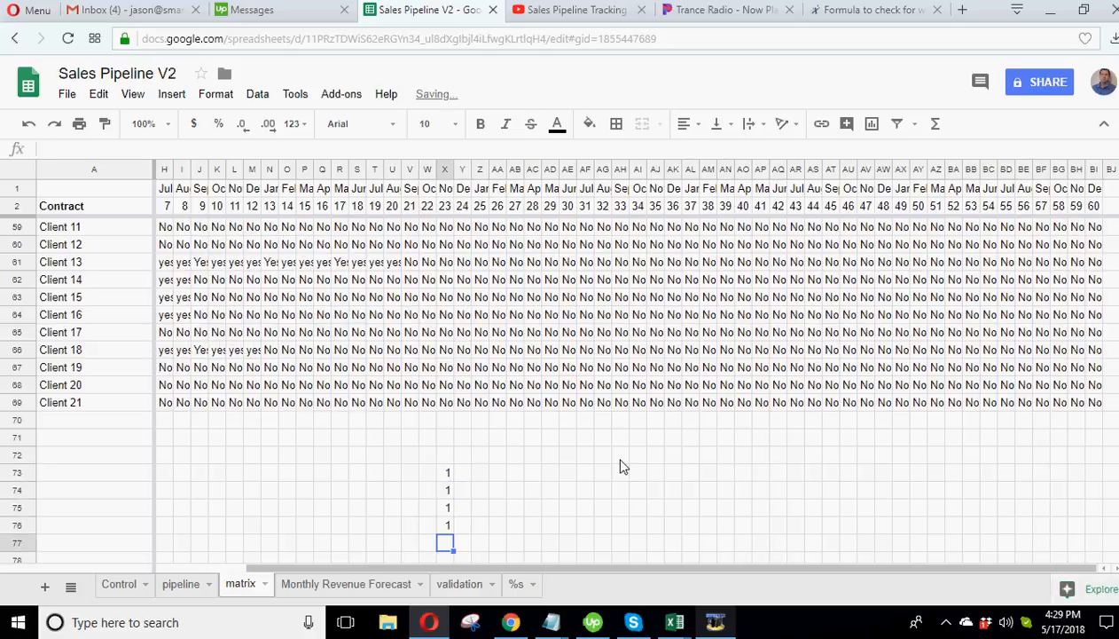
pyautogui.write('1')
pyautogui.press('Return')
pyautogui.write('1')
pyautogui.press('Return')
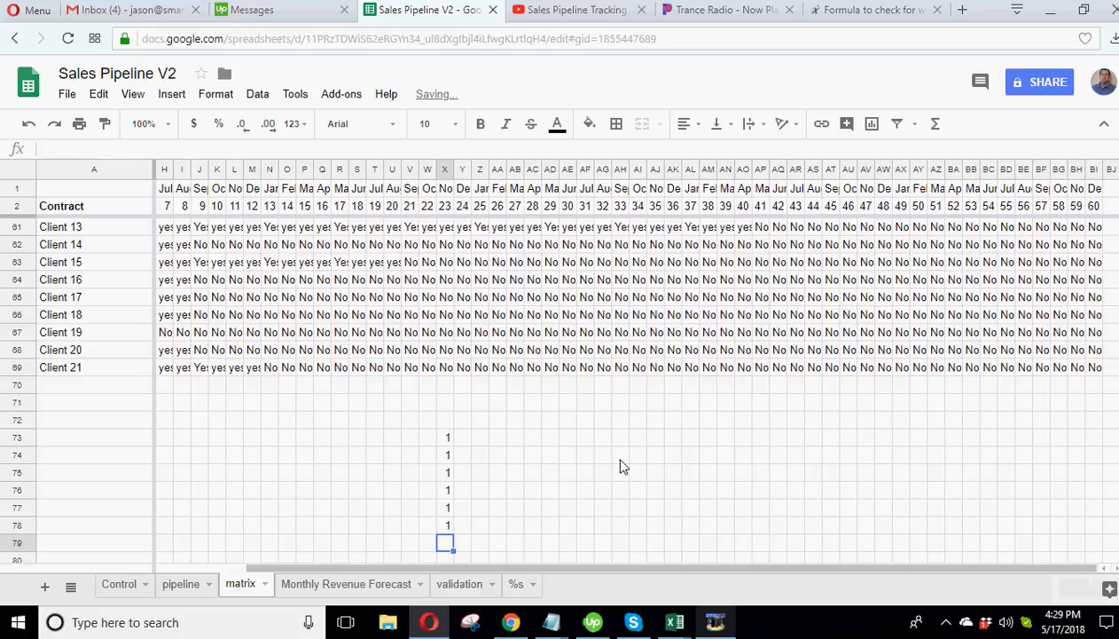
pyautogui.write('1')
pyautogui.press('Return')
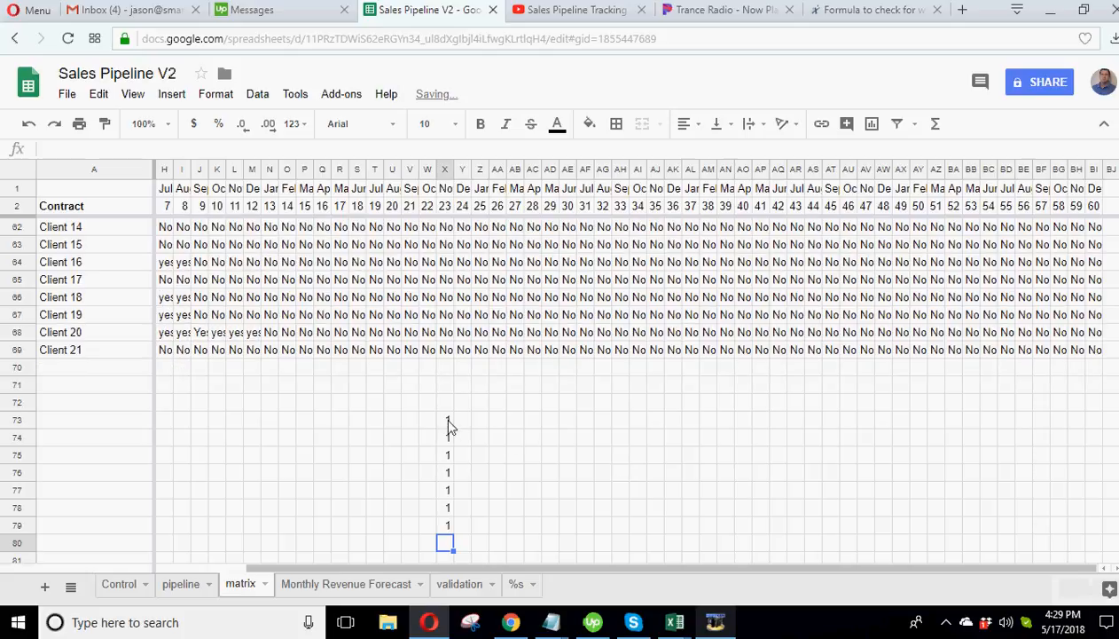
# - Clear the test entries of 1 from X73:X79 below the matrix
pyautogui.moveTo(448, 411); pyautogui.dragTo(449, 527)
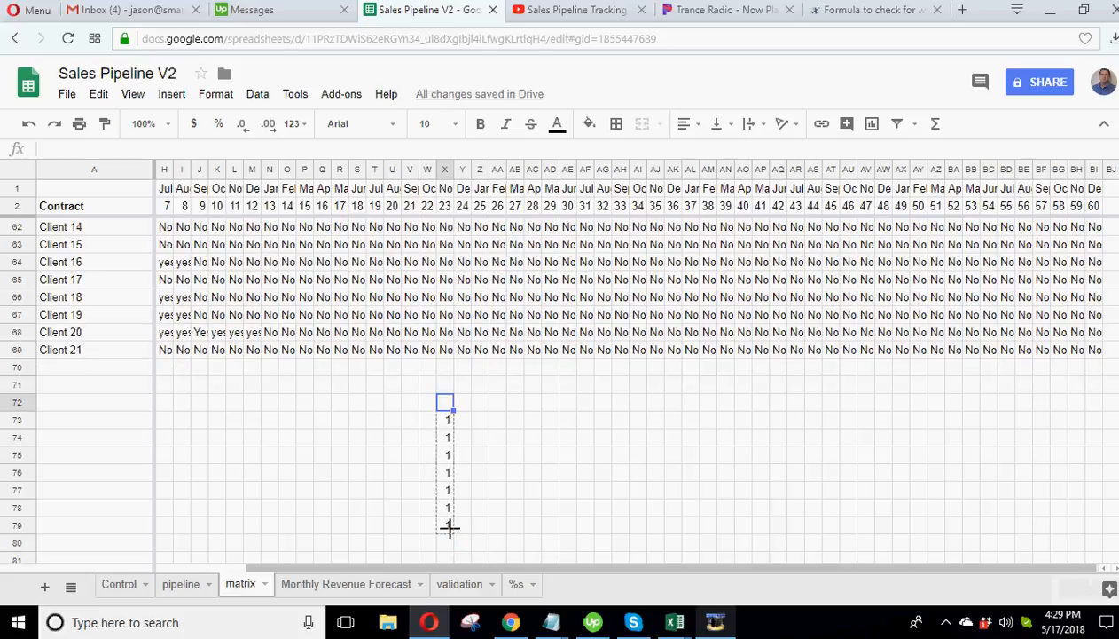
pyautogui.press('Delete')
pyautogui.click(376, 457)
# - Reload the spreadsheet and examine the regenerated Did They Renew? results on the matrix sheet
pyautogui.scroll(15, 378, 463)
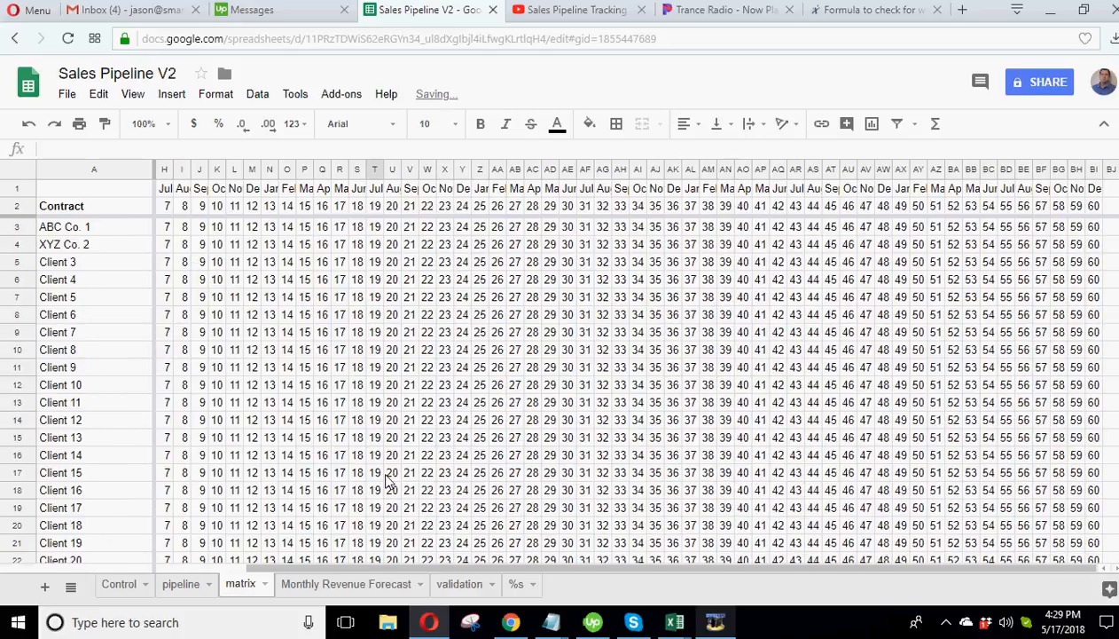
pyautogui.click(67, 39)
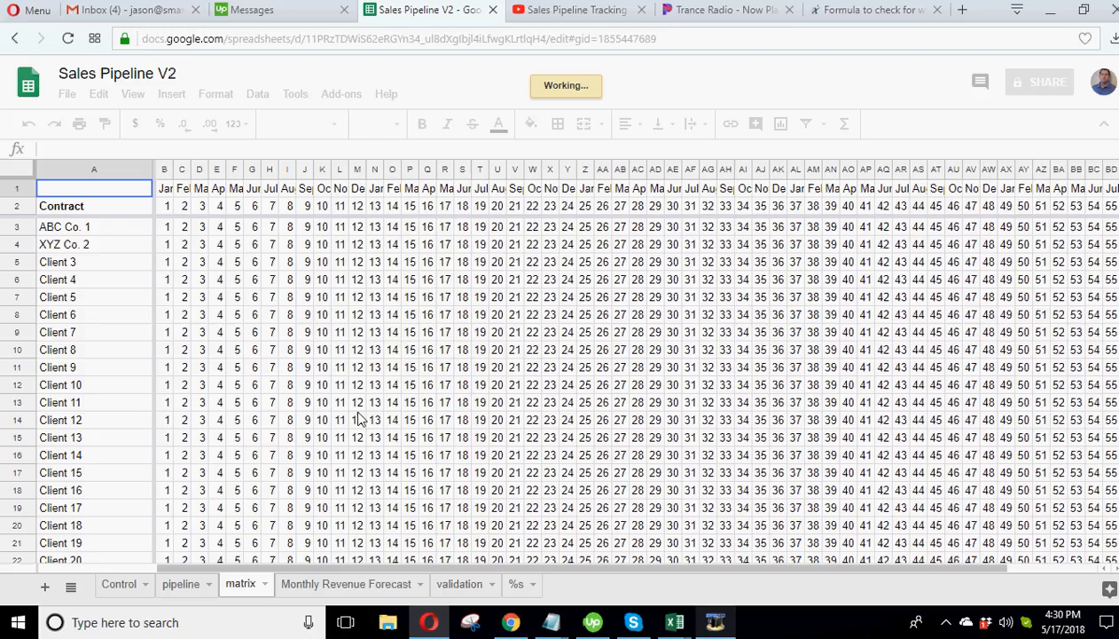
pyautogui.scroll(-8, 340, 440)
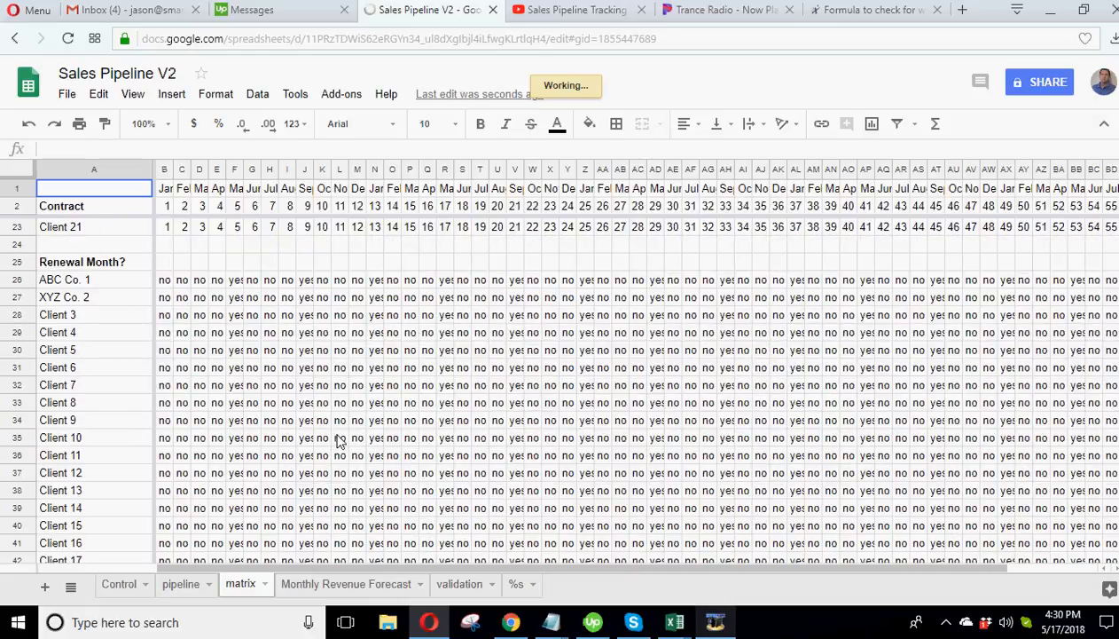
pyautogui.scroll(-1, 339, 441)
pyautogui.scroll(-7, 340, 441)
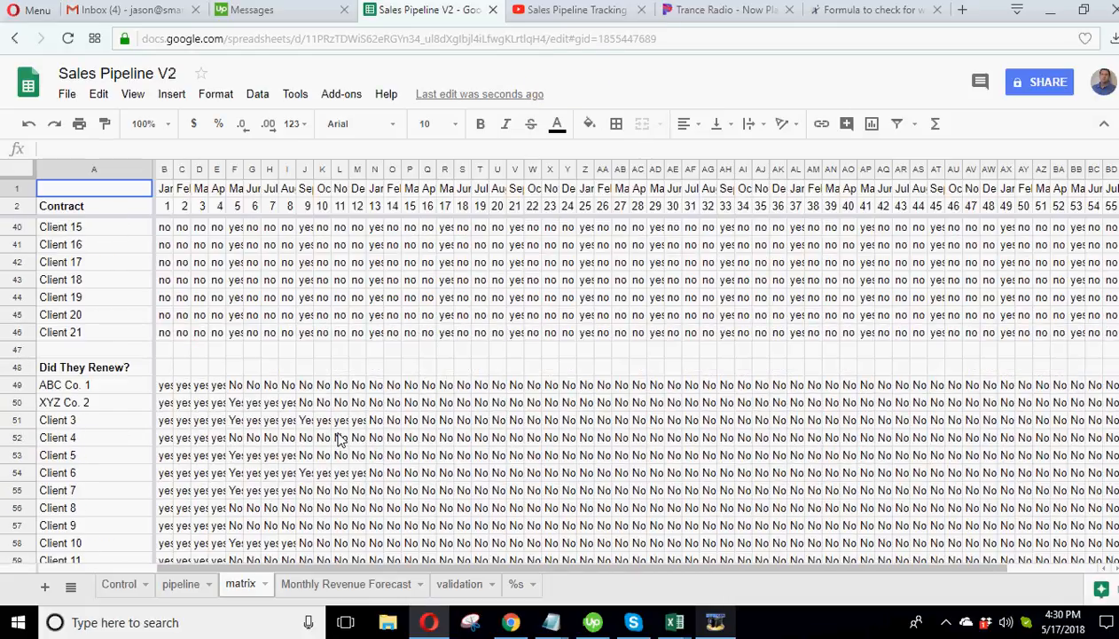
# - Check the % Chance to Re-New entries of ABC Co. 1 and XYZ Co. 2 on the pipeline sheet
pyautogui.click(178, 584)
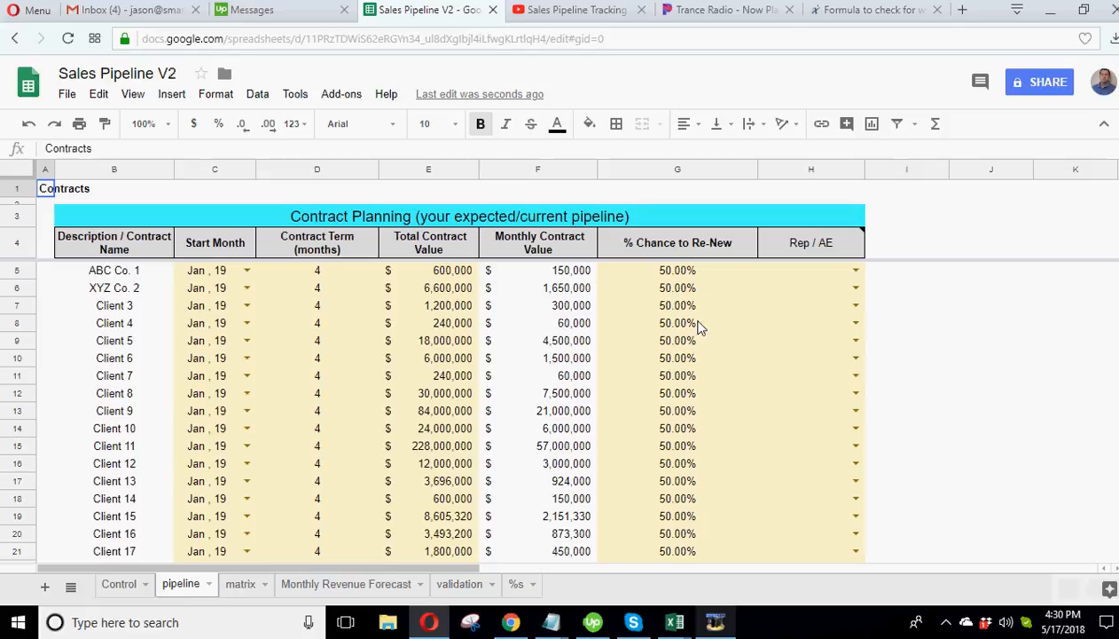
pyautogui.click(661, 270)
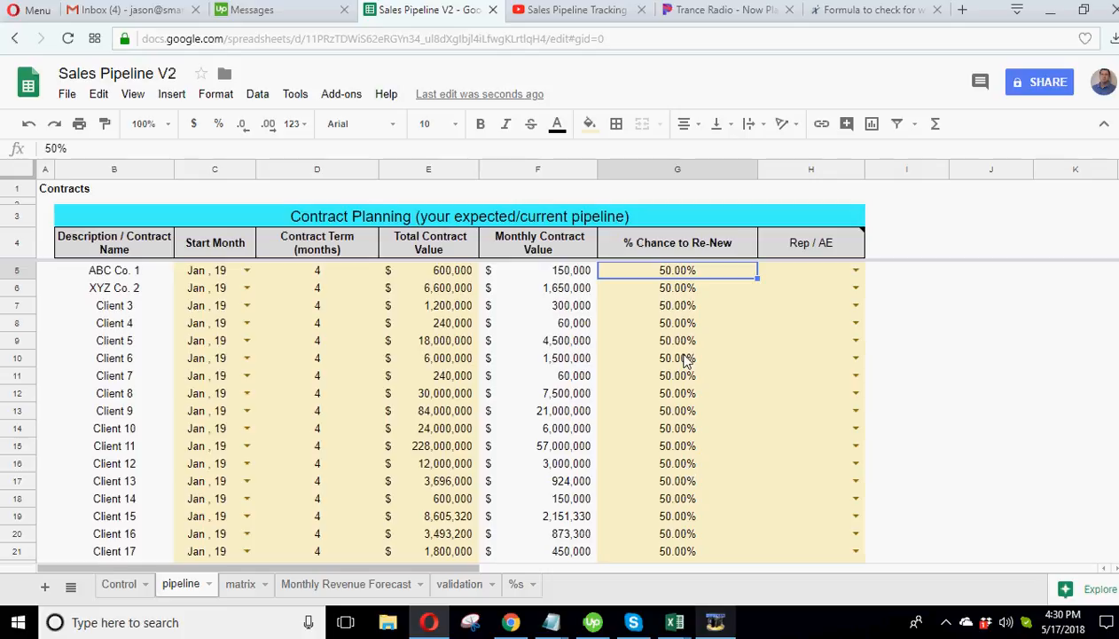
pyautogui.click(679, 291)
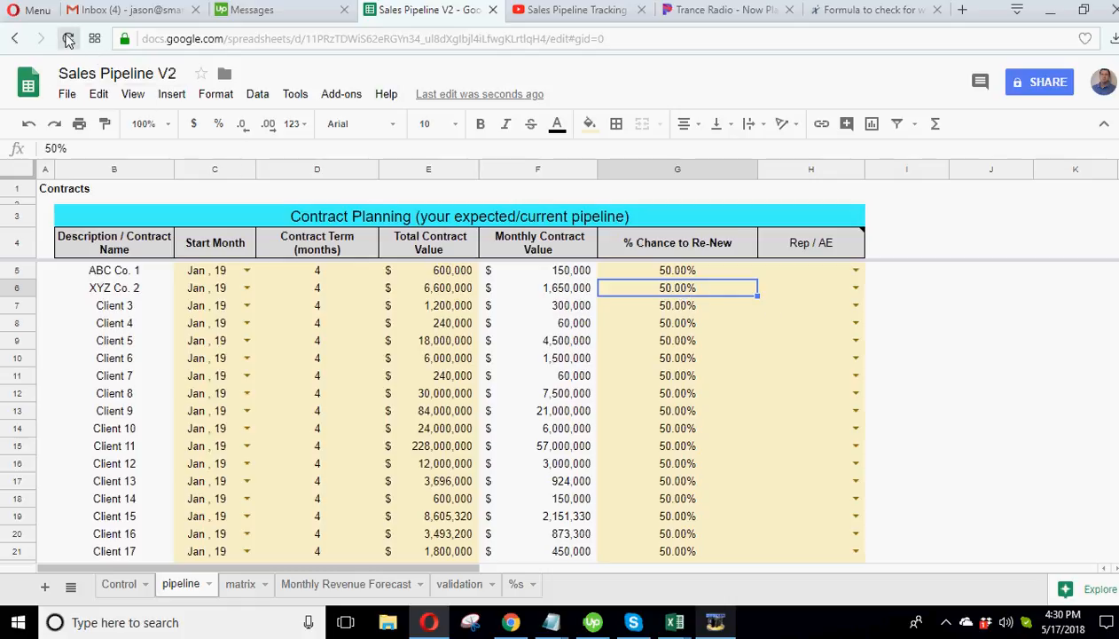
pyautogui.click(1067, 355)
pyautogui.click(1067, 469)
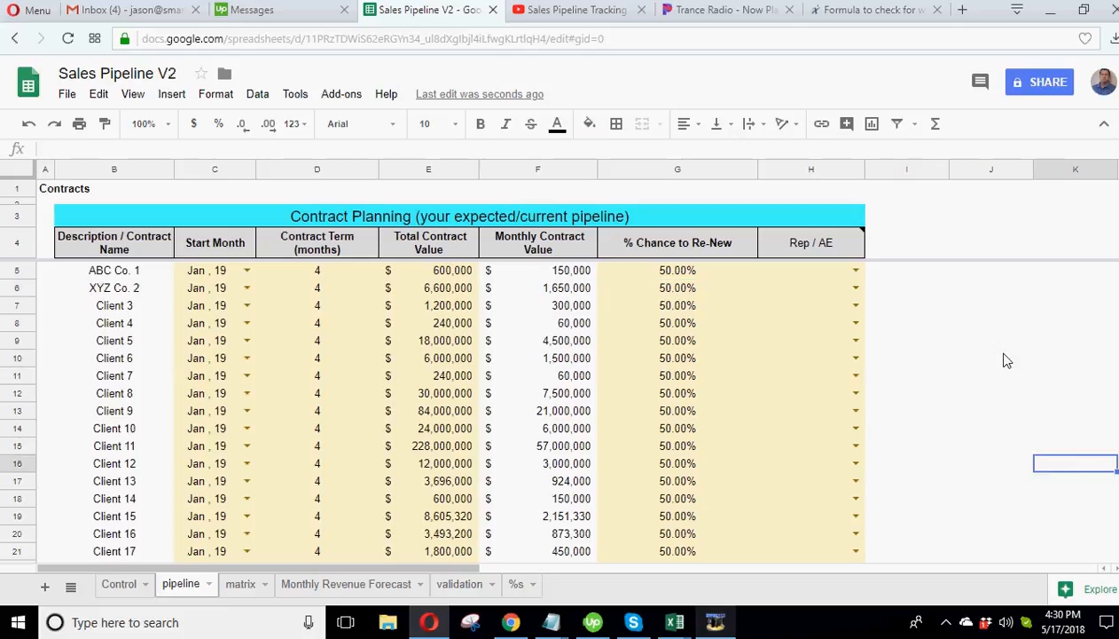
pyautogui.click(1004, 357)
pyautogui.click(1055, 360)
pyautogui.click(989, 382)
pyautogui.click(984, 435)
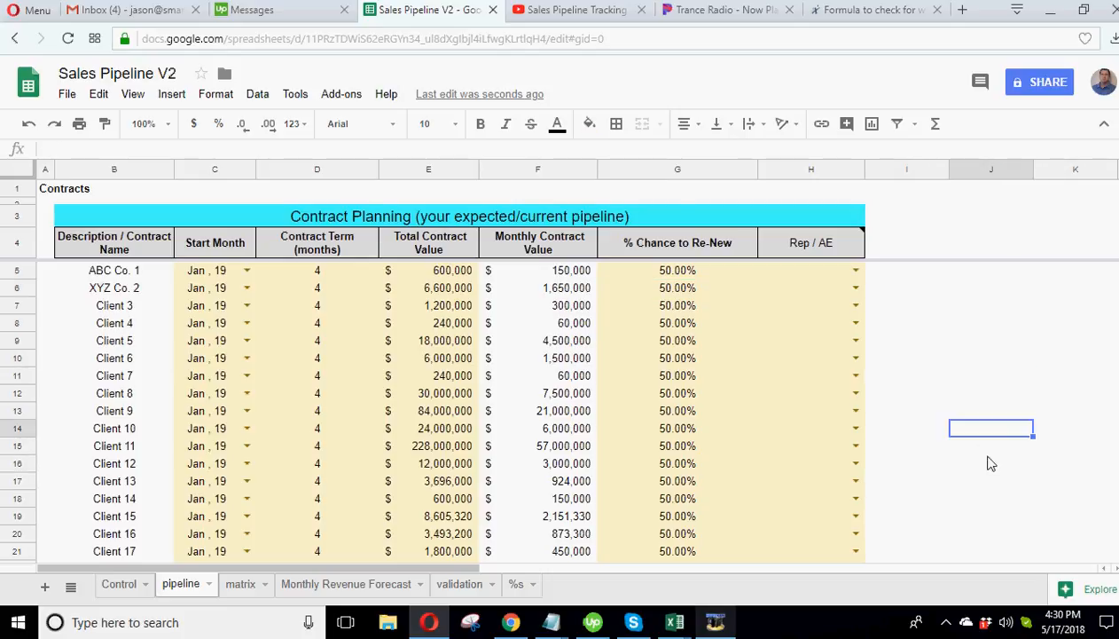
pyautogui.click(990, 463)
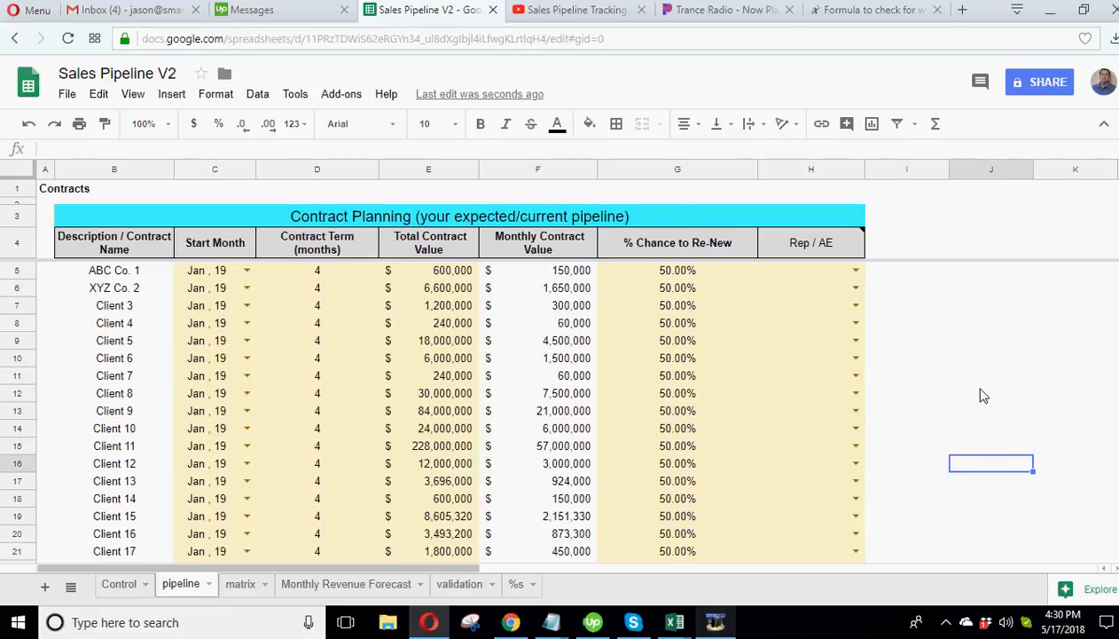
pyautogui.scroll(-3, 156, 398)
pyautogui.scroll(3, 162, 399)
# - Review the Contract and Renewal Month? sections of the matrix sheet
pyautogui.click(242, 585)
pyautogui.scroll(-5, 248, 454)
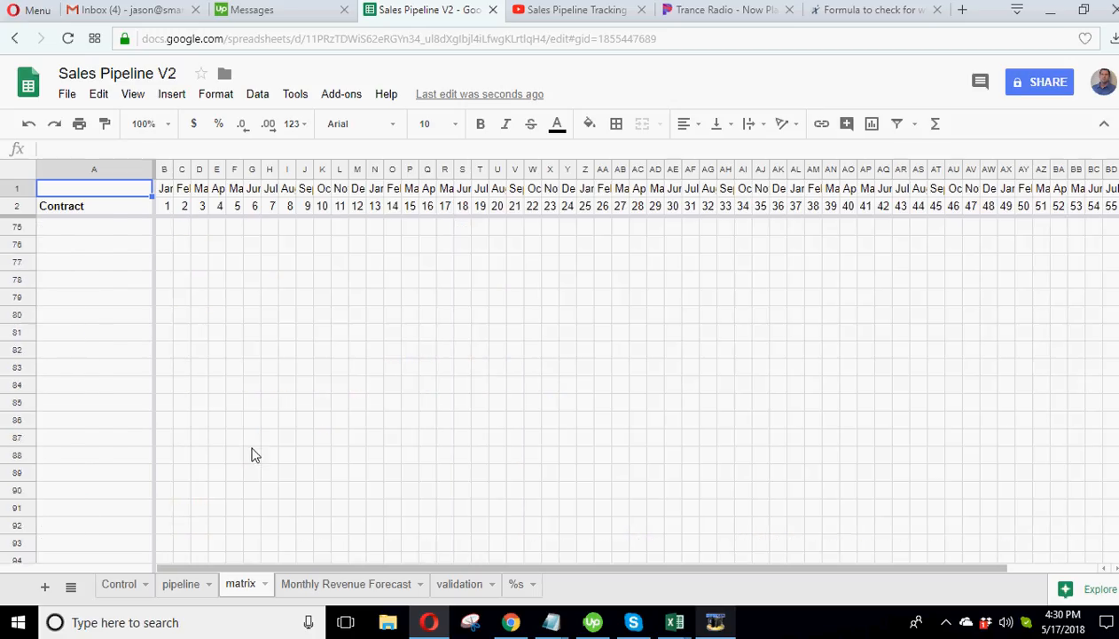
pyautogui.scroll(12, 252, 452)
pyautogui.scroll(6, 252, 454)
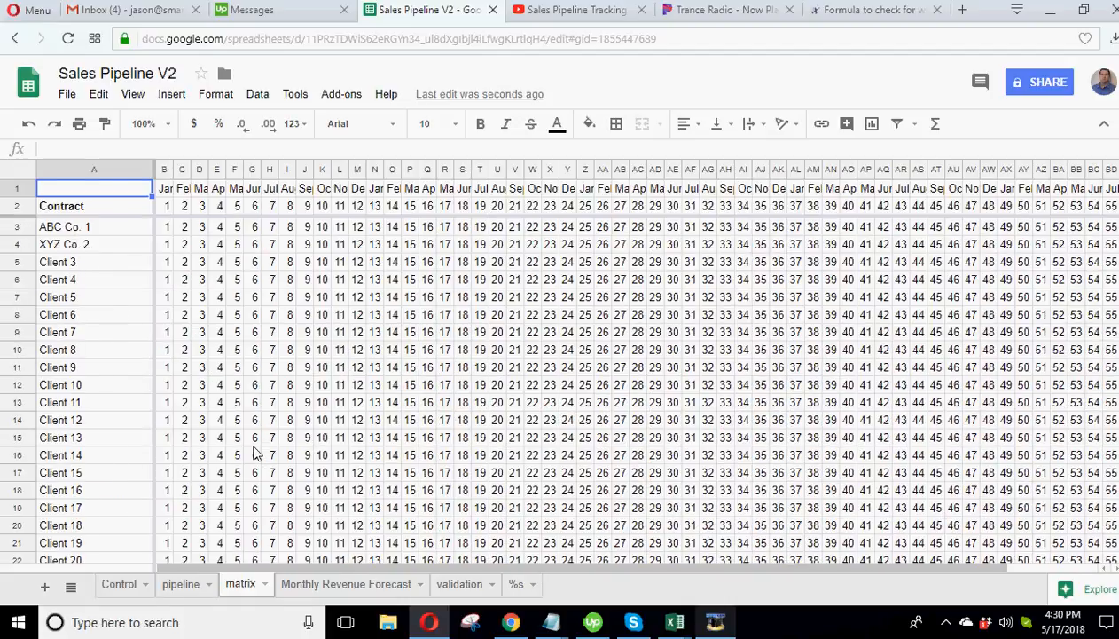
pyautogui.scroll(-13, 255, 453)
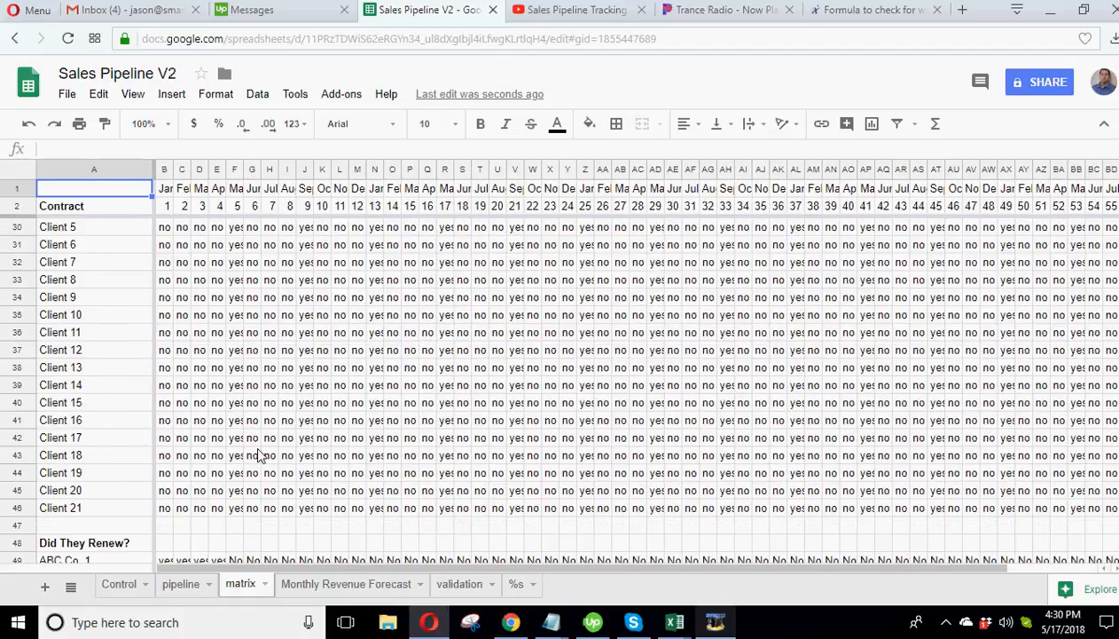
pyautogui.scroll(13, 257, 454)
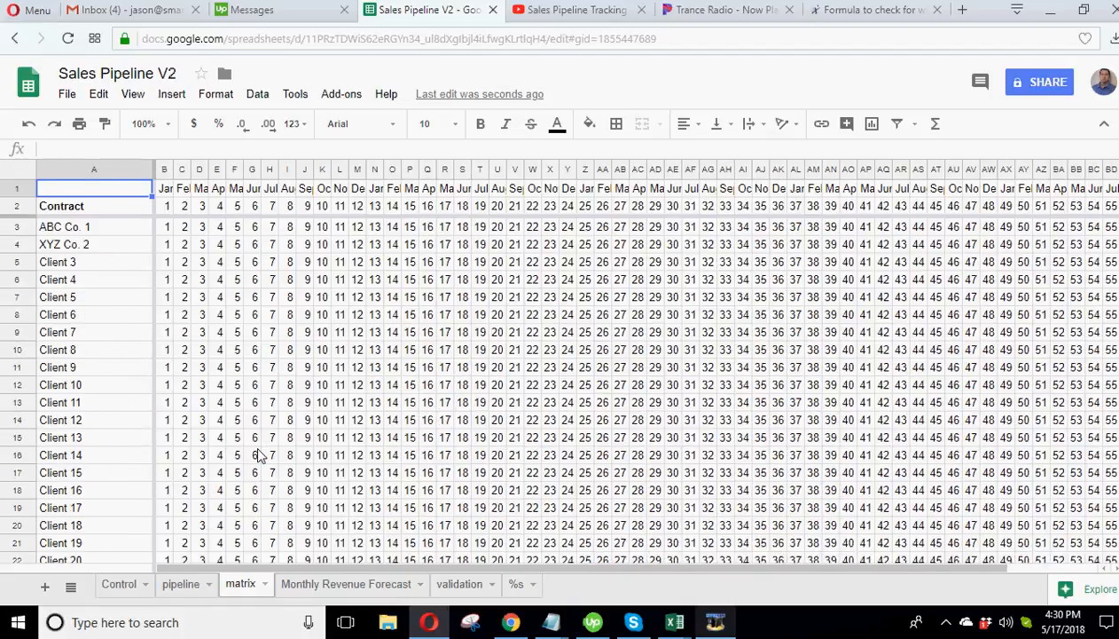
pyautogui.scroll(-4, 284, 457)
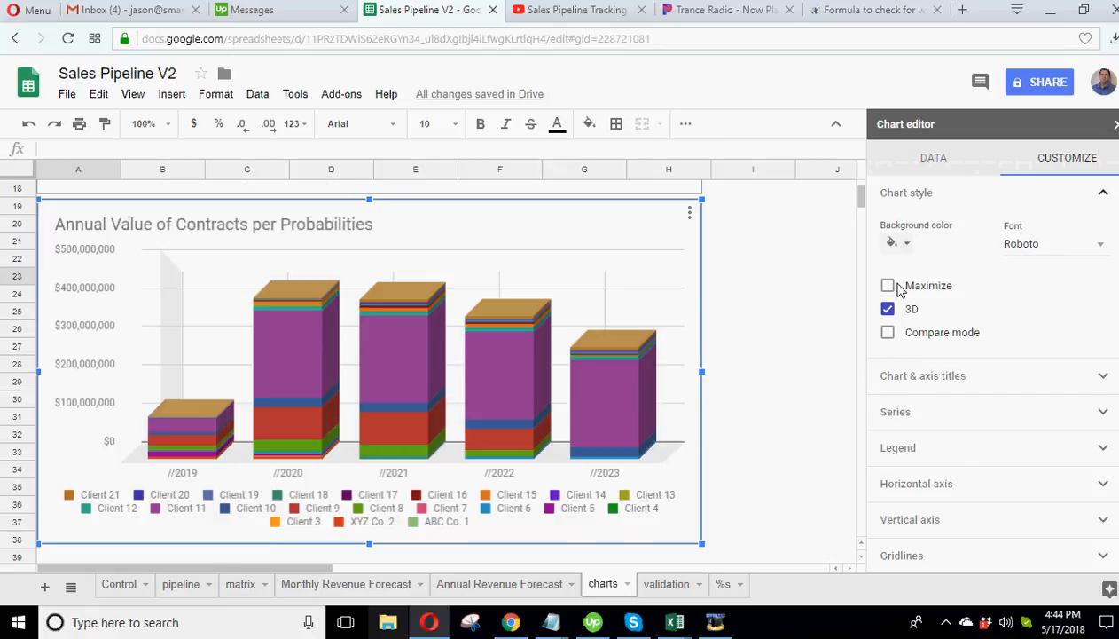
# - Leave the chart editor of the Annual Value of Contracts per Probabilities chart on the charts sheet
pyautogui.click(798, 367)
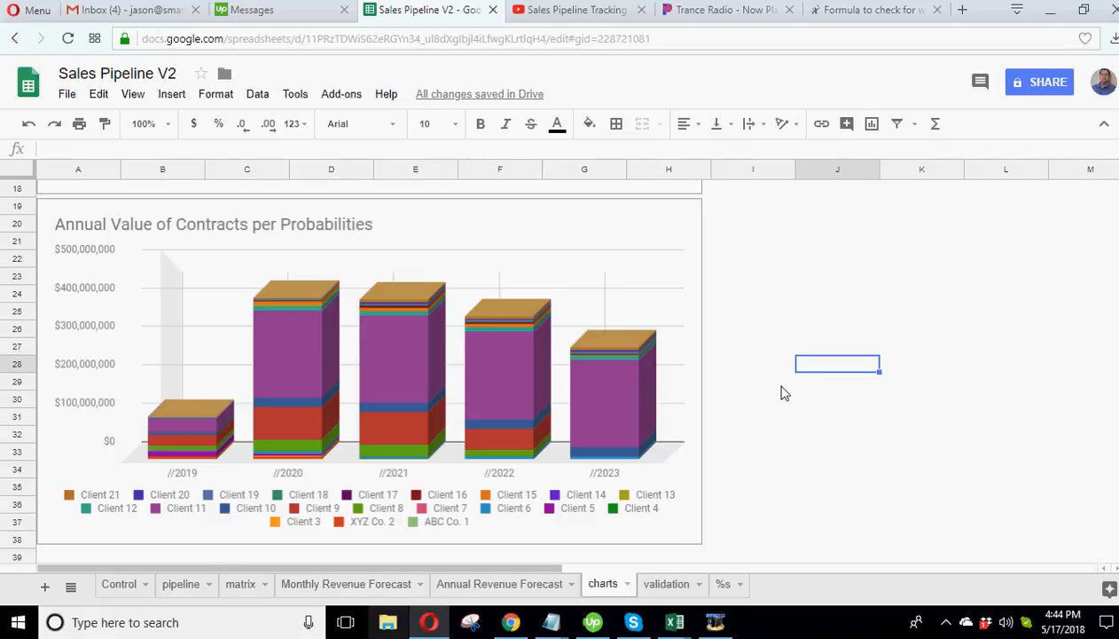
pyautogui.click(716, 625)
pyautogui.click(929, 450)
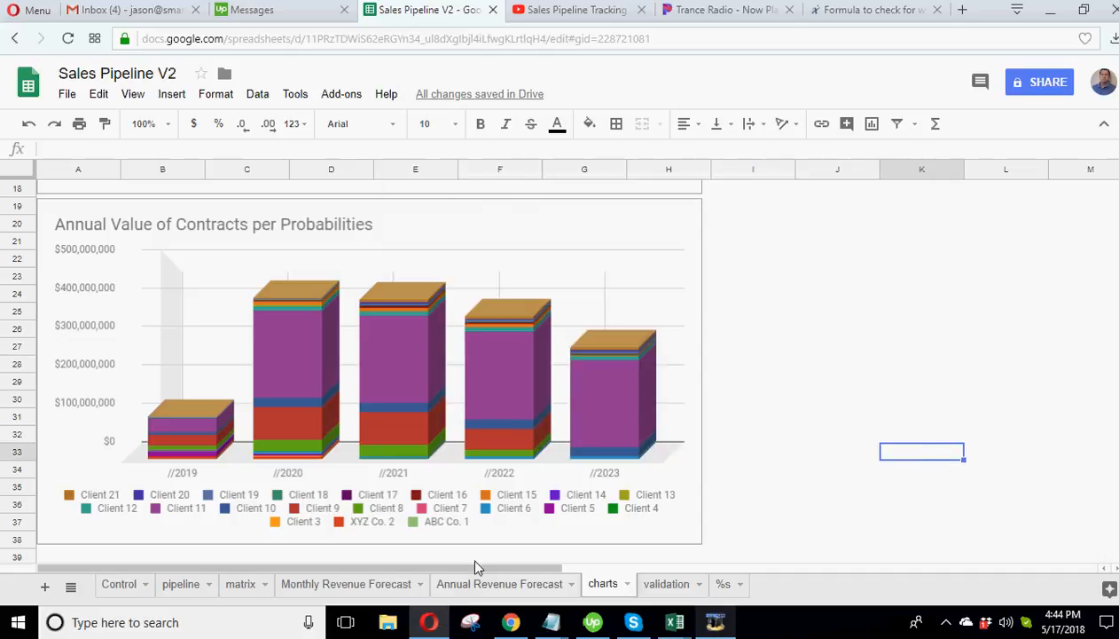
# - Check ABC Co. 1's Jan , 19 formula on the monthly revenue forecast against the matrix sheet it references
pyautogui.click(382, 587)
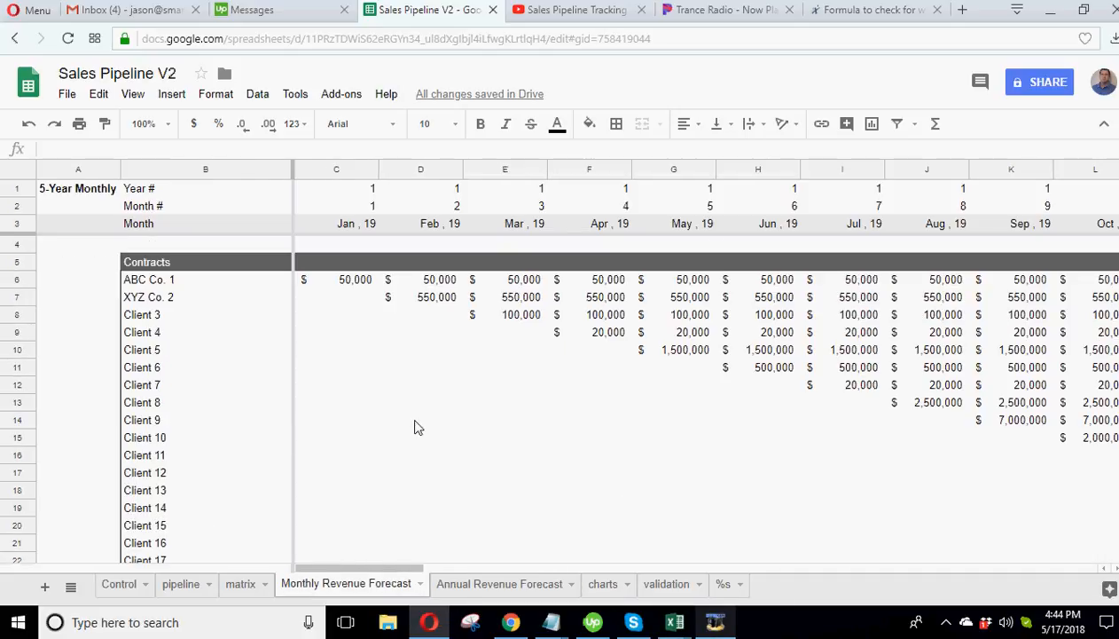
pyautogui.click(360, 280)
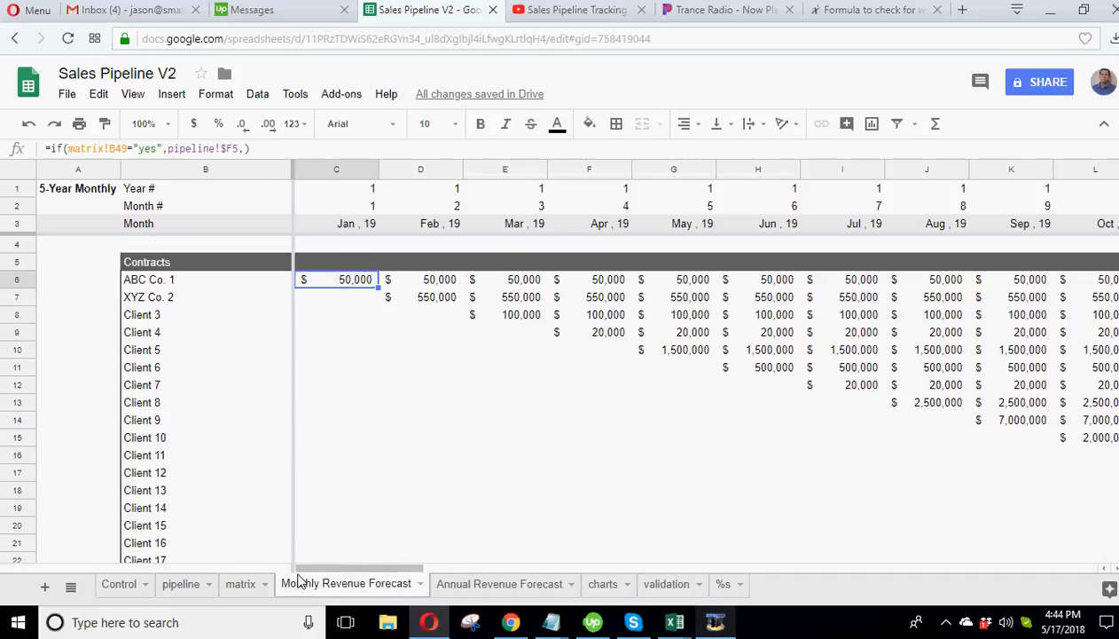
pyautogui.click(250, 584)
pyautogui.scroll(-7, 372, 461)
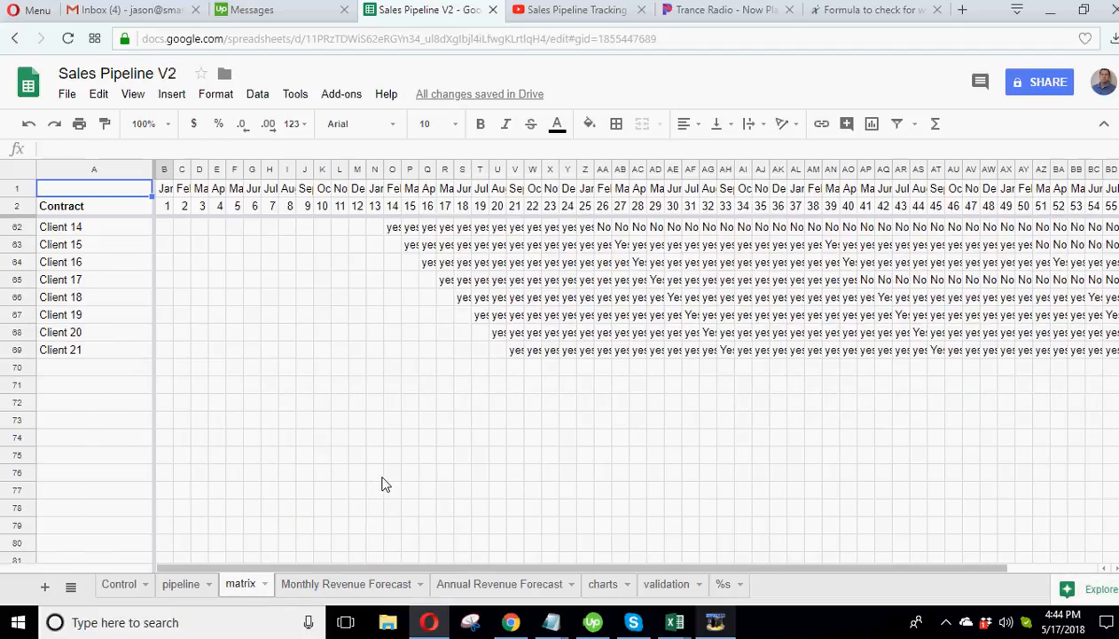
pyautogui.scroll(15, 417, 457)
pyautogui.scroll(5, 437, 453)
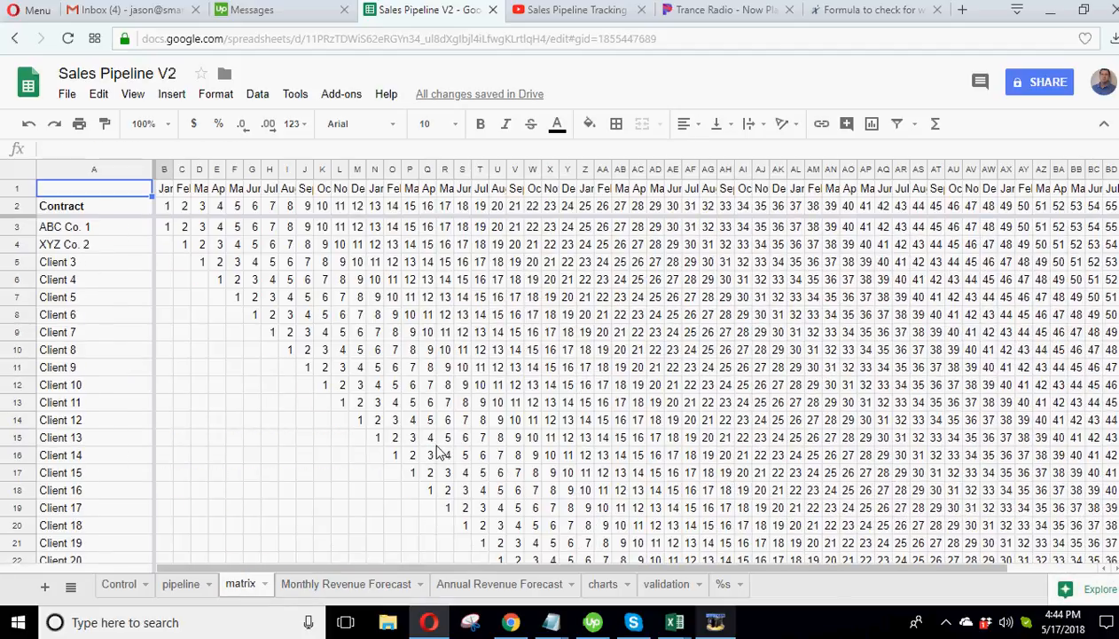
pyautogui.click(376, 585)
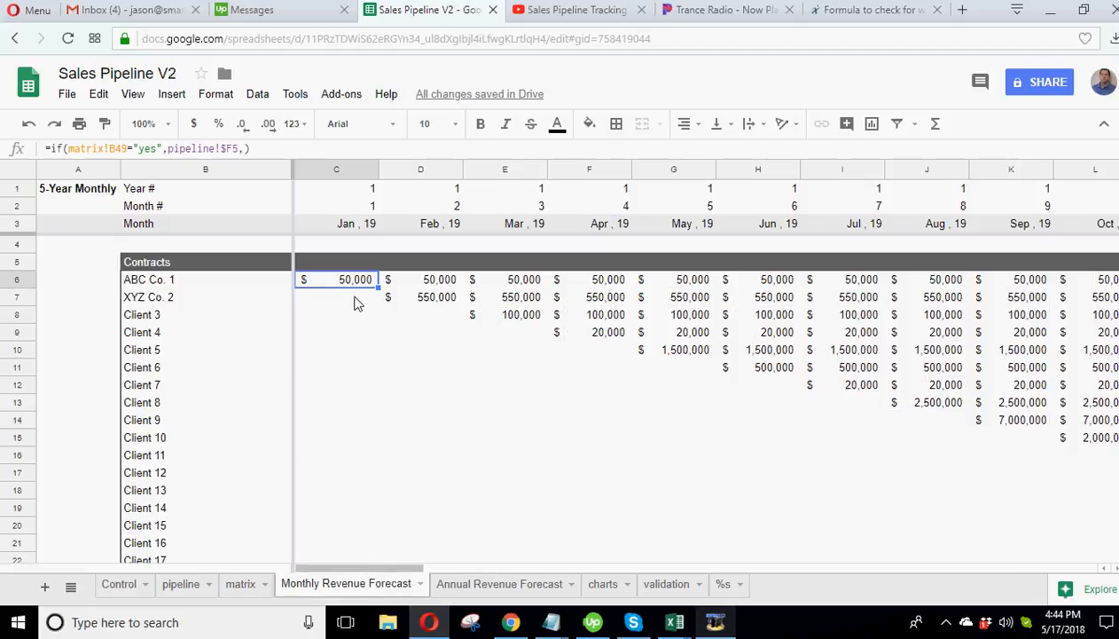
# - Review the Contract, Renewal Month? and Did They Renew? sections of the matrix sheet
pyautogui.click(241, 586)
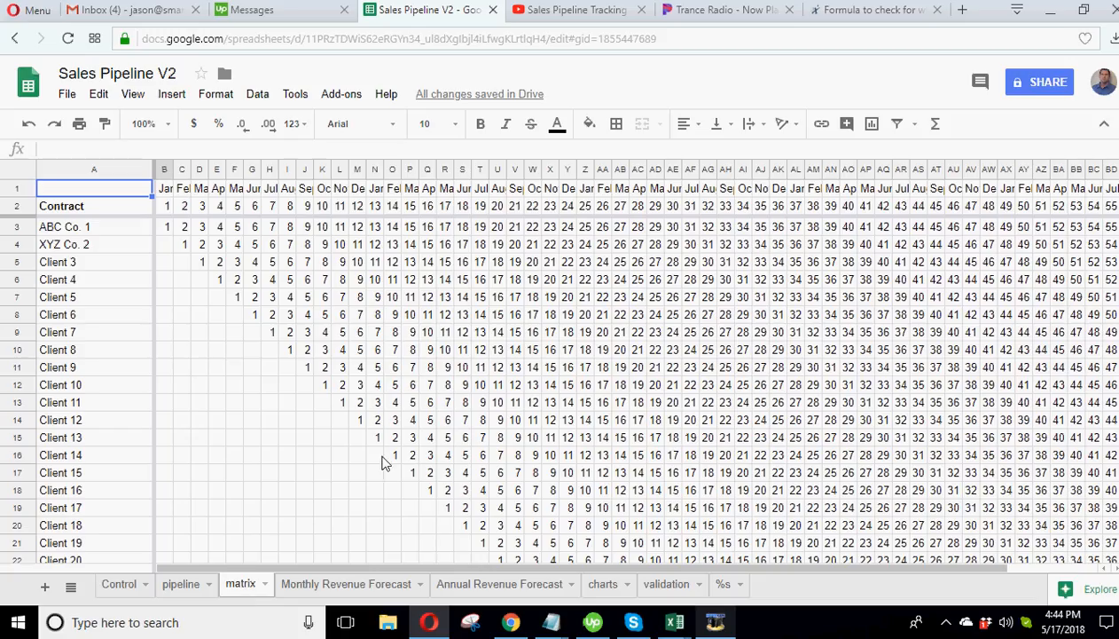
pyautogui.scroll(-15, 383, 463)
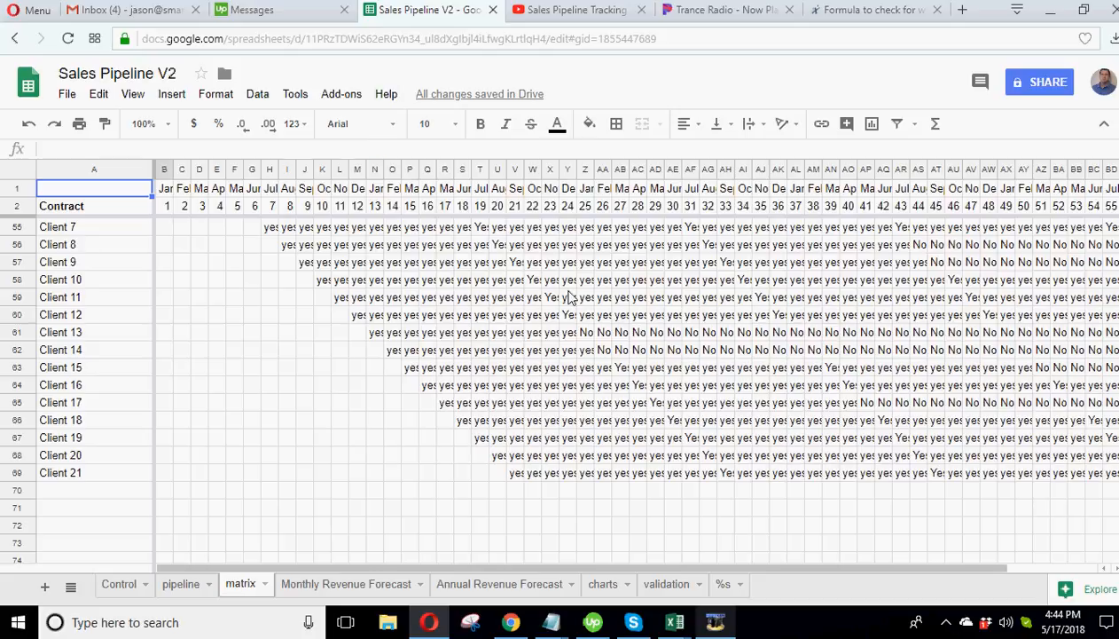
pyautogui.scroll(7, 581, 357)
pyautogui.scroll(10, 470, 319)
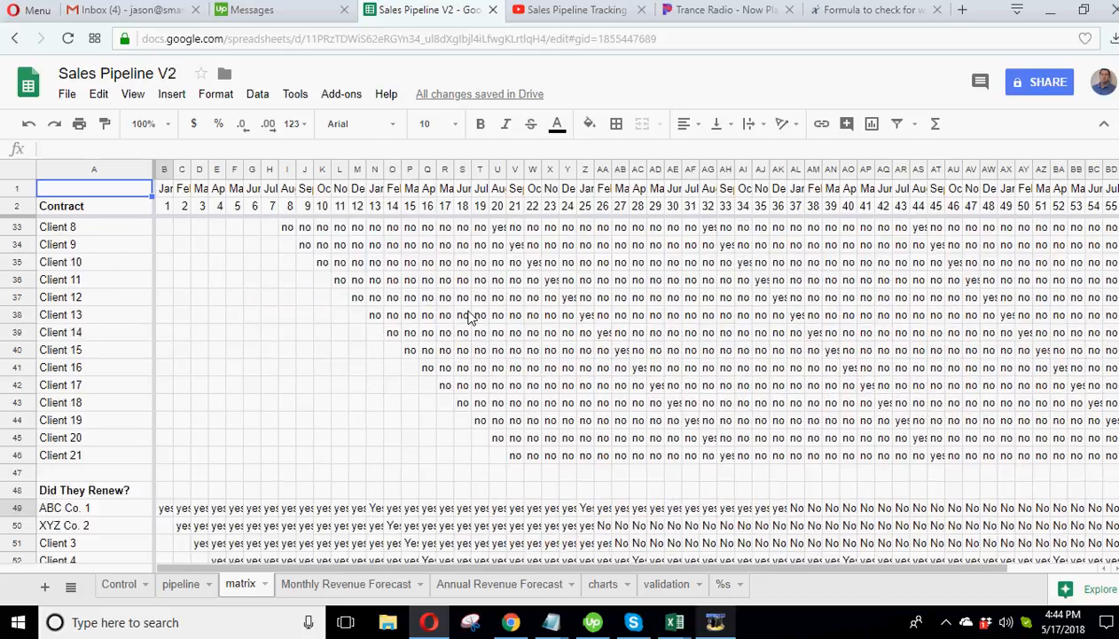
pyautogui.scroll(1, 470, 319)
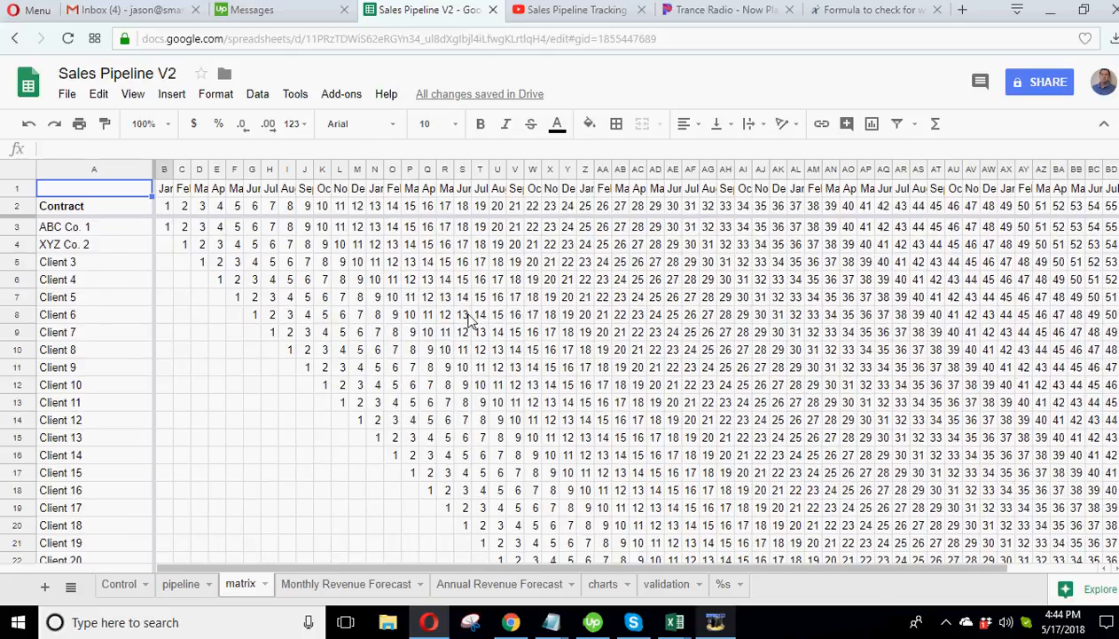
pyautogui.scroll(-4, 470, 321)
# - Review the Start Month, Total Contract Value and % Chance to Re-New entries on the pipeline sheet
pyautogui.click(181, 583)
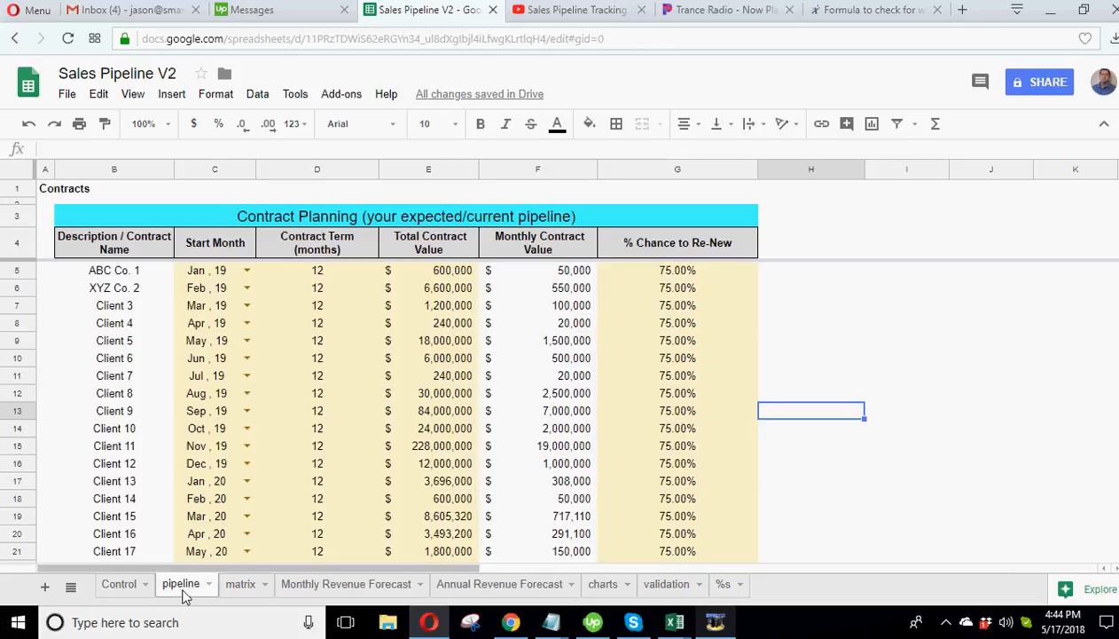
pyautogui.scroll(-1, 216, 458)
pyautogui.scroll(1, 217, 458)
pyautogui.click(222, 272)
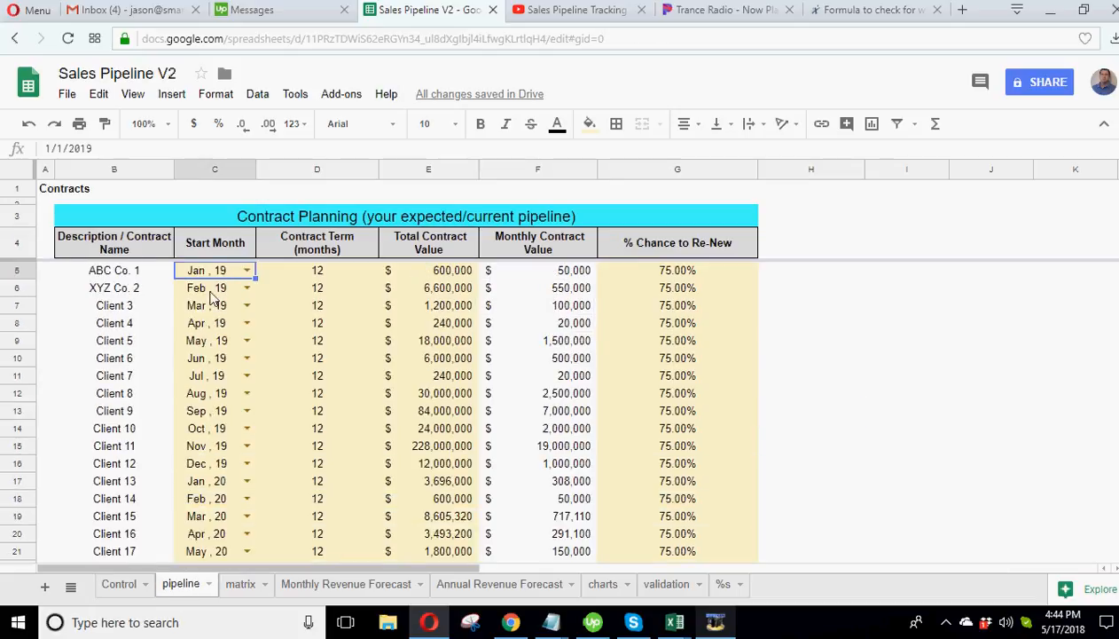
pyautogui.scroll(-2, 318, 437)
pyautogui.scroll(2, 336, 470)
pyautogui.click(448, 273)
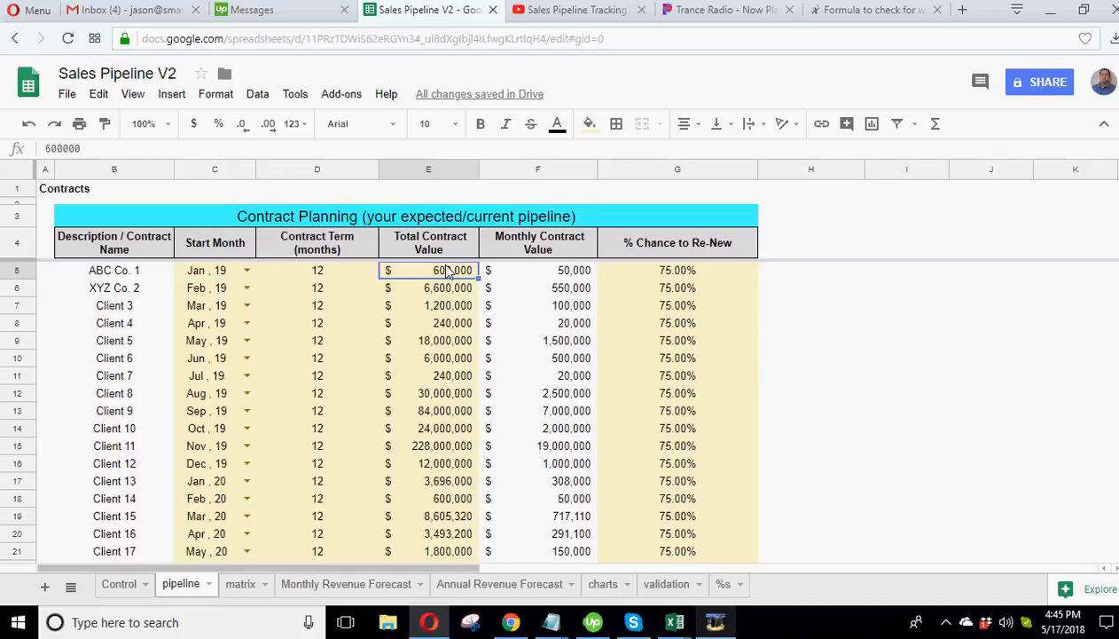
pyautogui.click(685, 275)
pyautogui.scroll(-3, 669, 451)
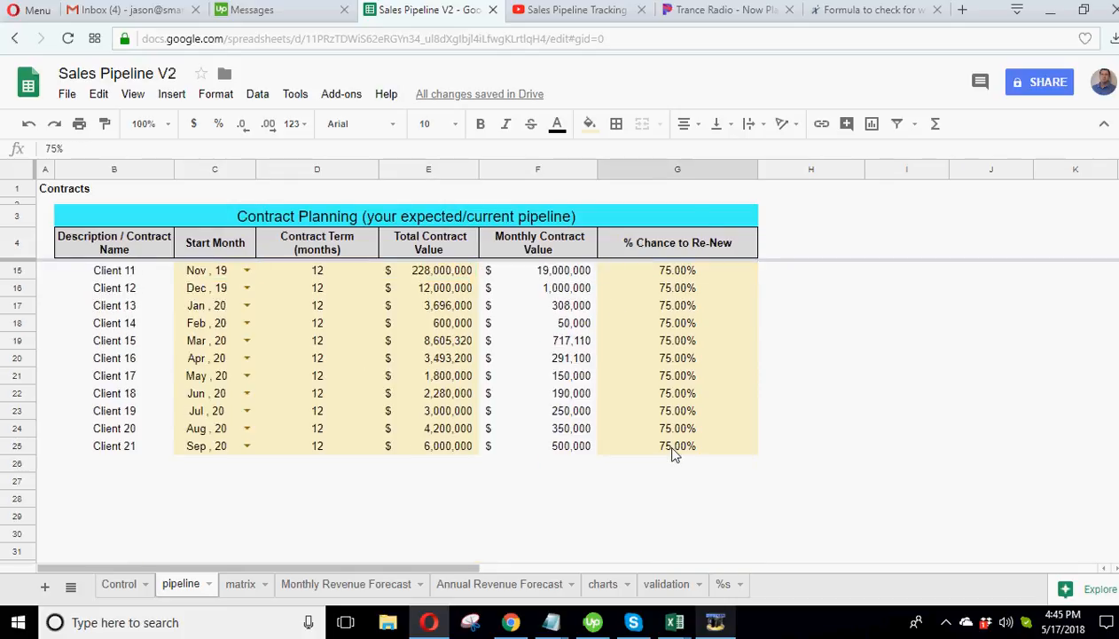
pyautogui.scroll(3, 672, 454)
# - Examine the monthly revenue forecast across its later months, including the Total Contract Value row
pyautogui.click(241, 586)
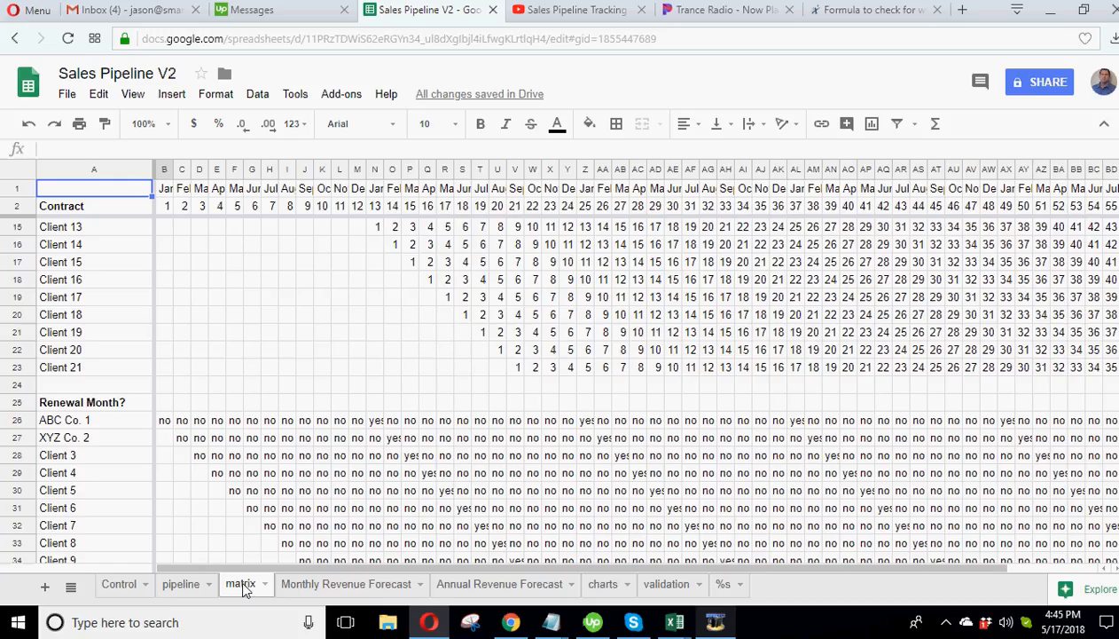
pyautogui.click(351, 581)
pyautogui.moveTo(410, 566); pyautogui.dragTo(812, 563)
pyautogui.scroll(-3, 745, 470)
pyautogui.scroll(2, 745, 470)
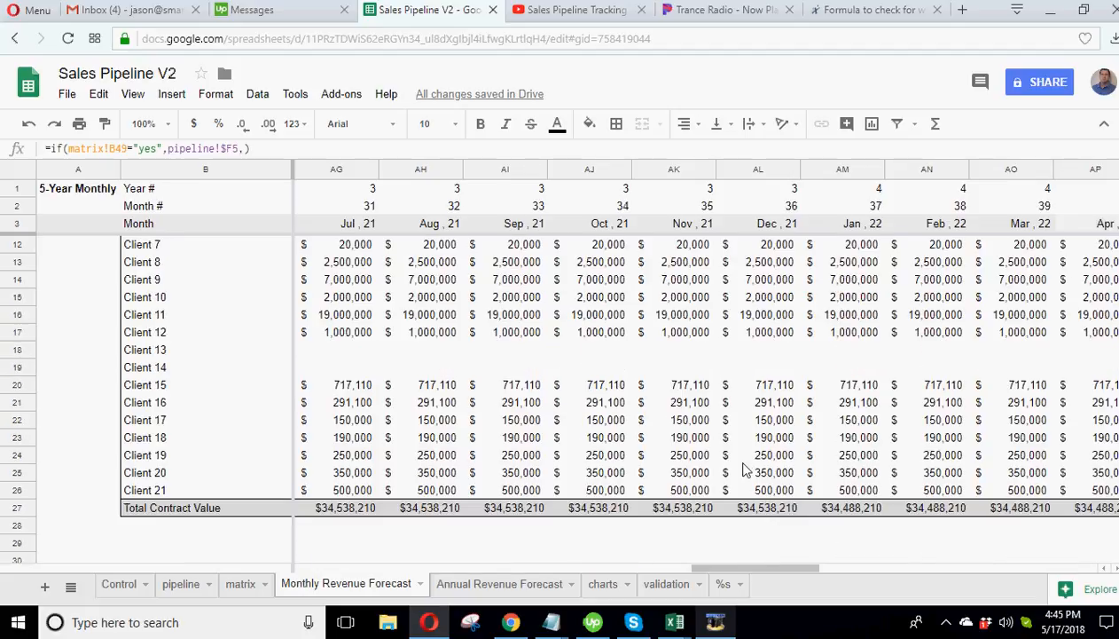
pyautogui.moveTo(773, 569); pyautogui.dragTo(350, 568)
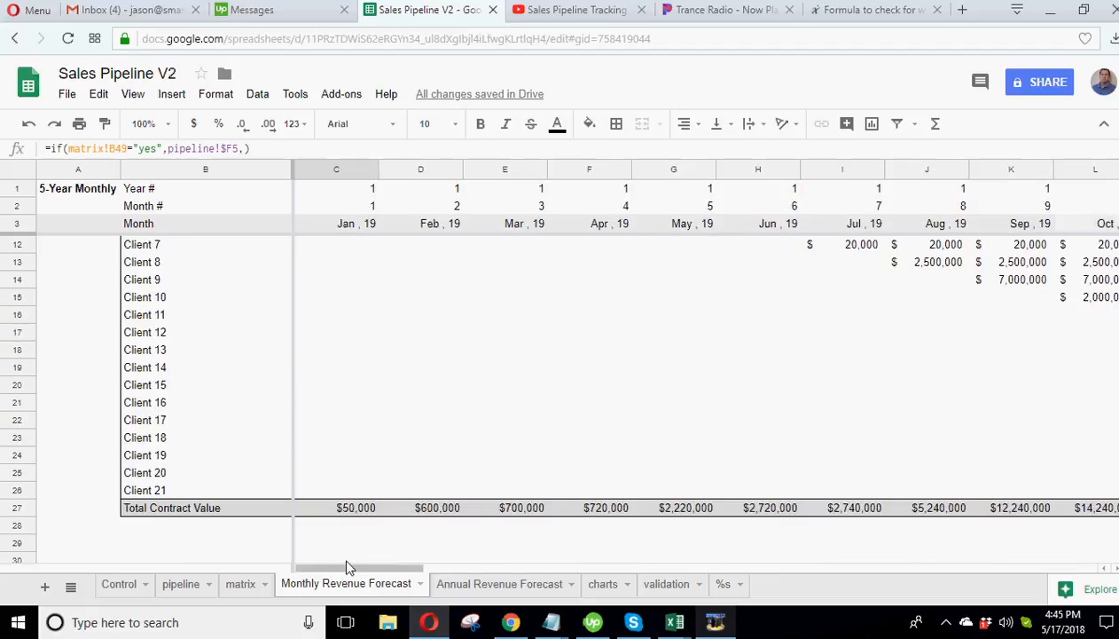
pyautogui.scroll(3, 401, 517)
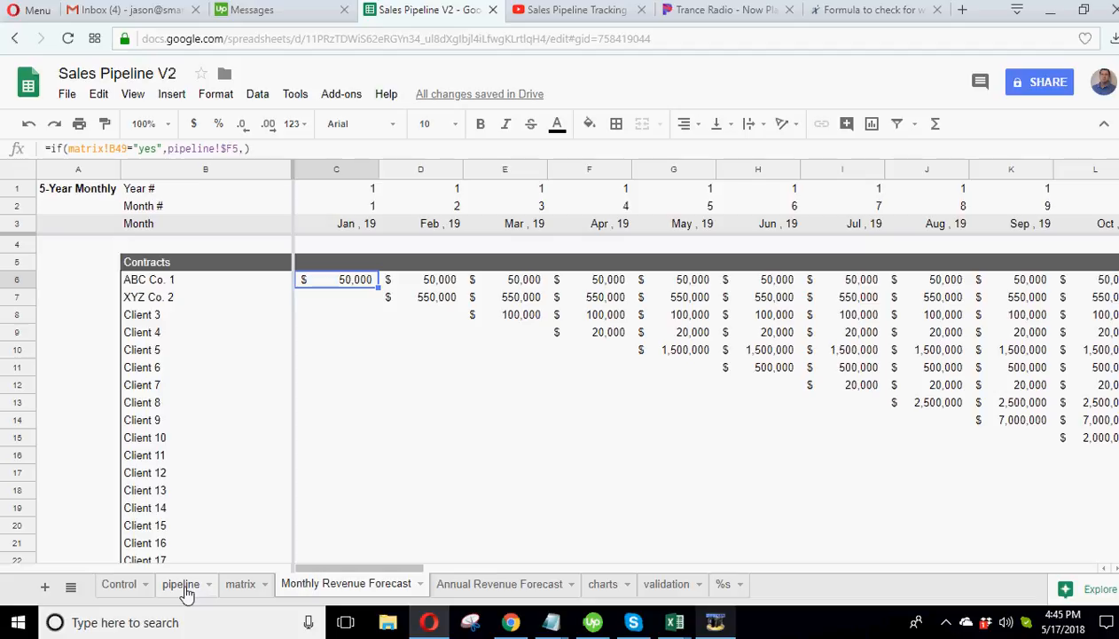
# - Review the clients' yearly amounts and the Total Contract Value row for 2019 to 2023 on the annual revenue forecast
pyautogui.click(182, 585)
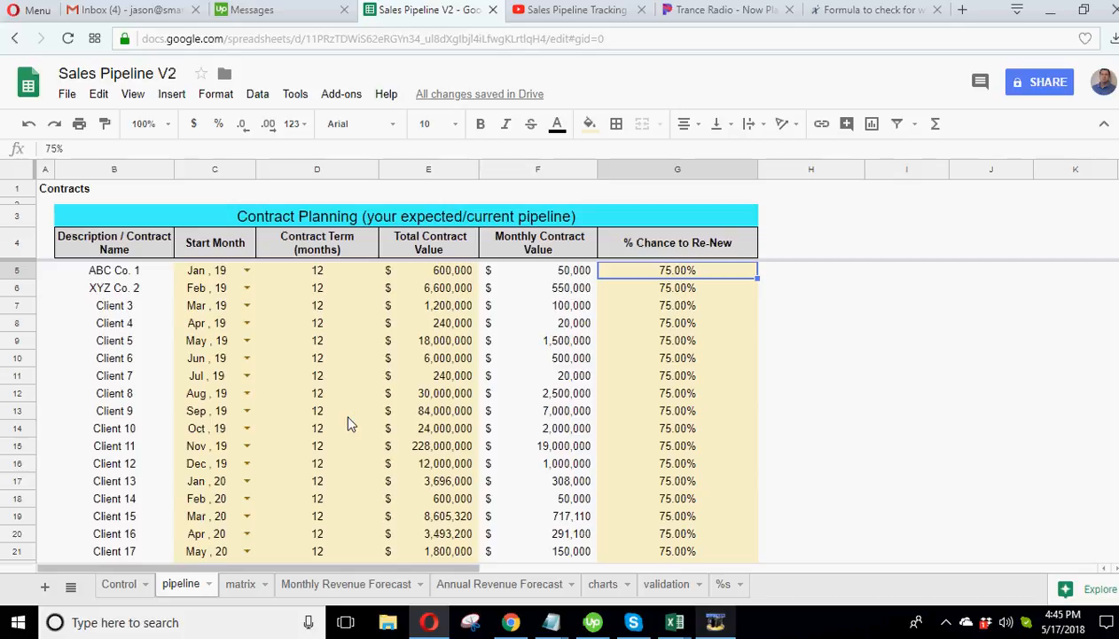
pyautogui.click(350, 585)
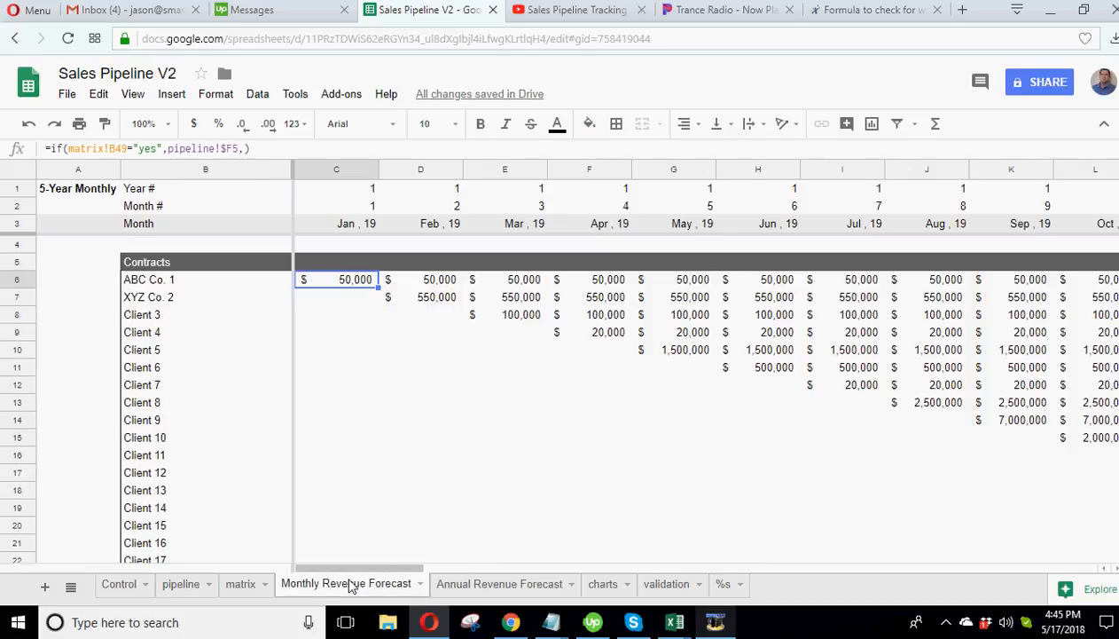
pyautogui.click(470, 584)
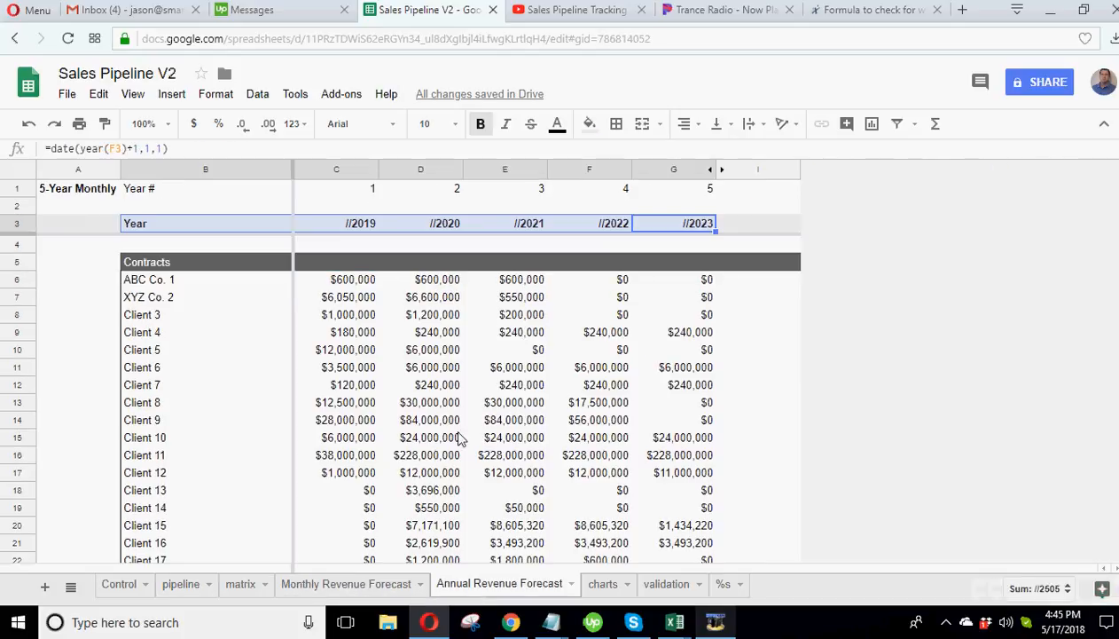
pyautogui.scroll(-4, 446, 372)
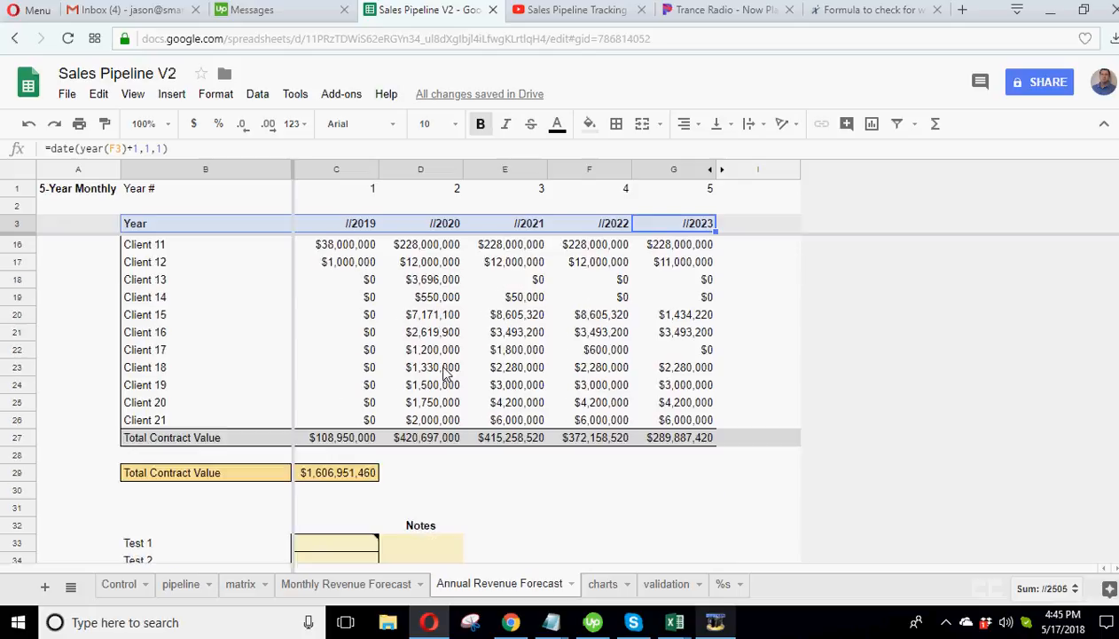
pyautogui.click(188, 441)
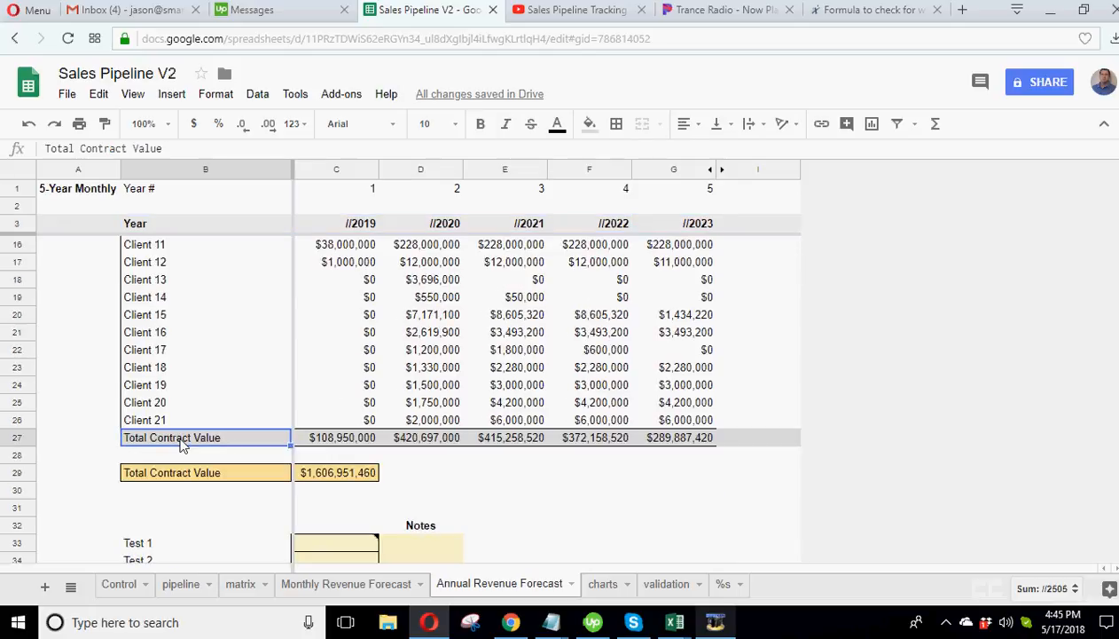
pyautogui.click(315, 441)
pyautogui.keyDown('shift'); pyautogui.click(707, 439); pyautogui.keyUp('shift')
pyautogui.scroll(4, 420, 384)
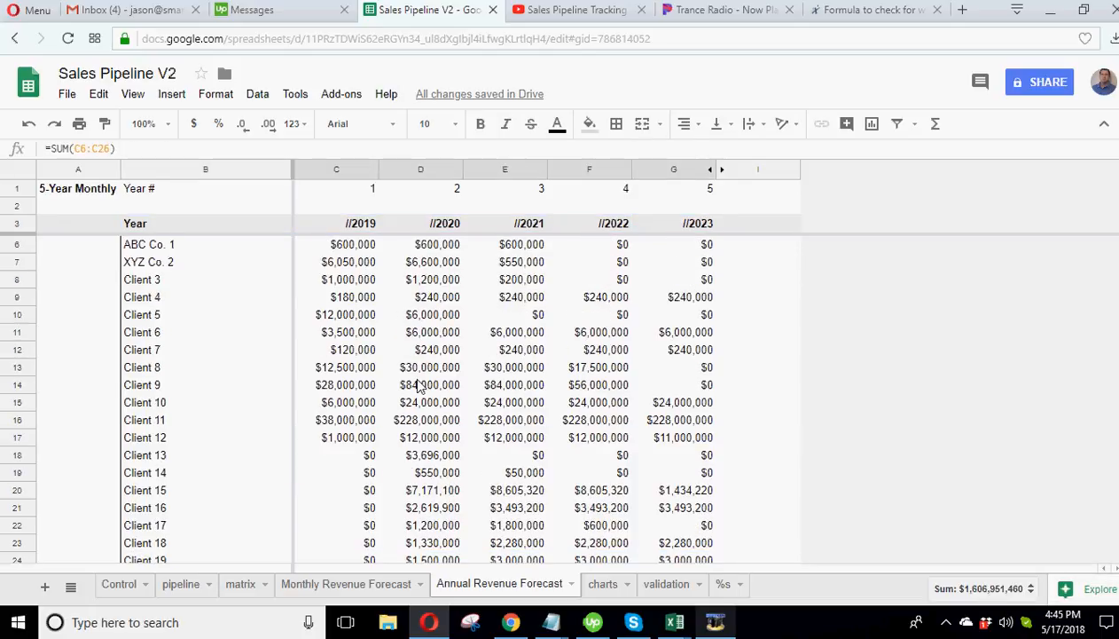
# - Inspect the formula of the overall Total Contract Value in C29 of the annual revenue forecast
pyautogui.scroll(-3, 421, 384)
pyautogui.click(472, 506)
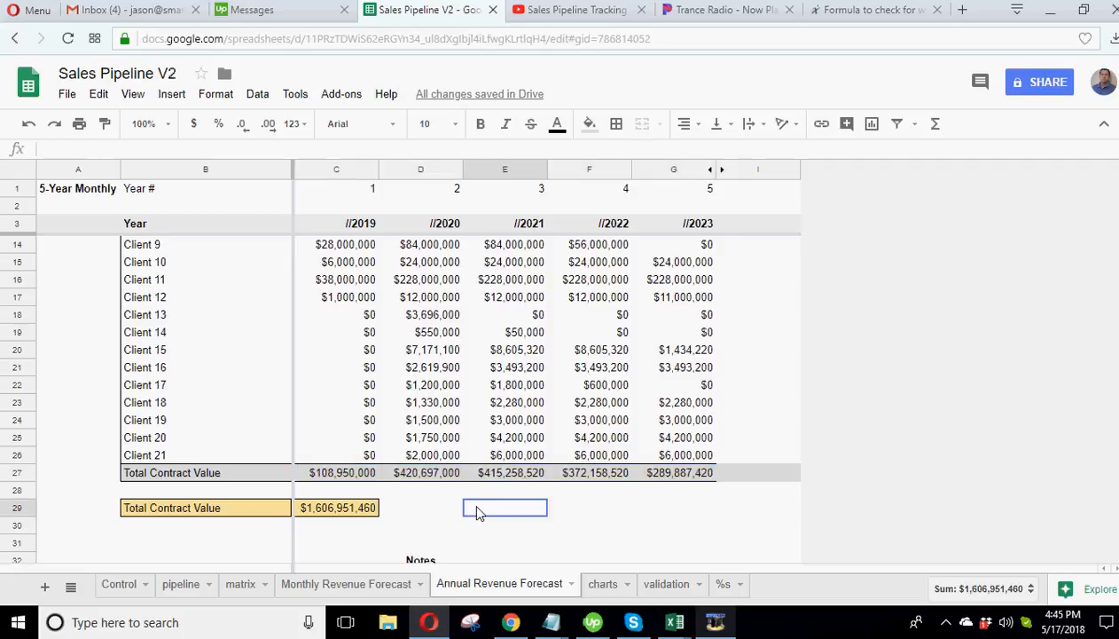
pyautogui.scroll(-2, 478, 510)
pyautogui.click(337, 420)
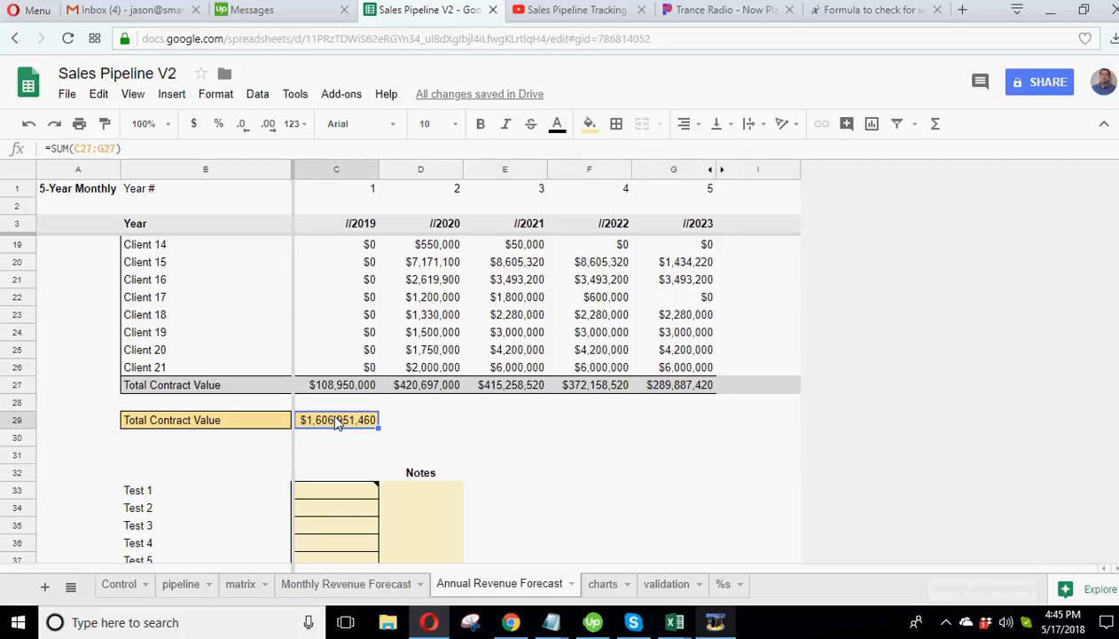
# - Rename the label of the overall total in B29 to "Total Contract Value (5 years)"
pyautogui.doubleClick(253, 422)
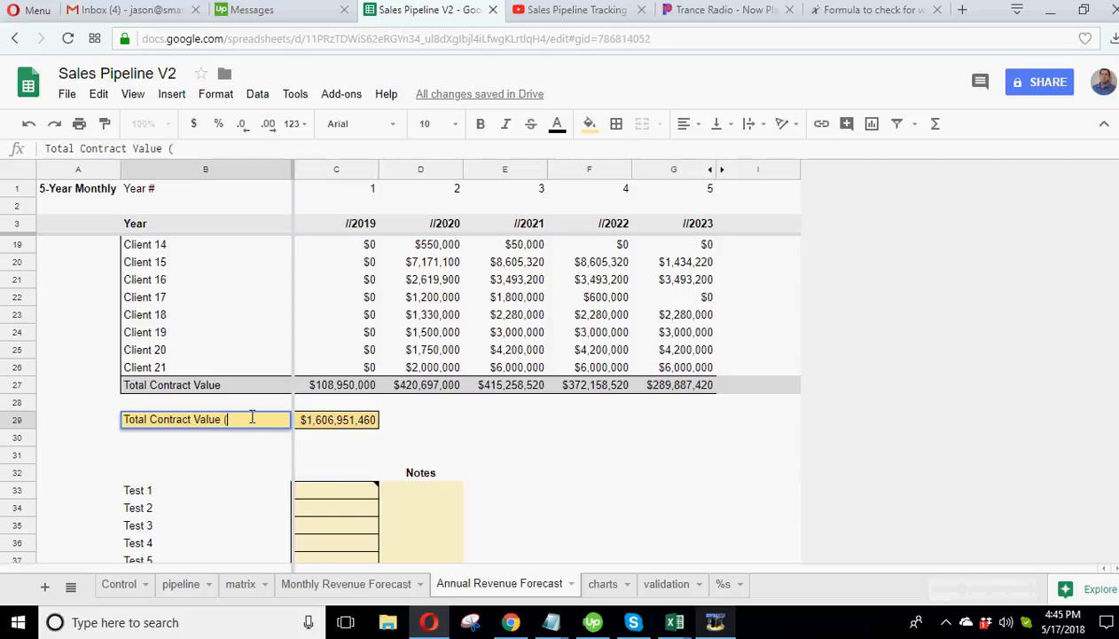
pyautogui.write('(5 years')
pyautogui.press('Return')
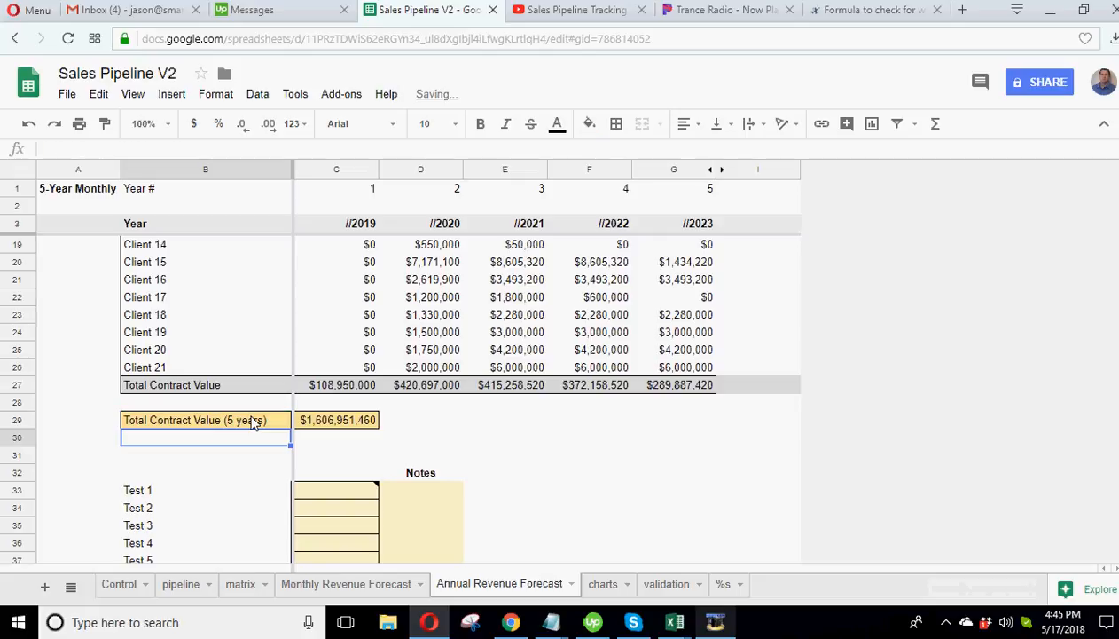
pyautogui.click(333, 425)
# - Enter 1 in G29, G30 and G31 to trigger recalculation of the random renewal forecast
pyautogui.click(636, 428)
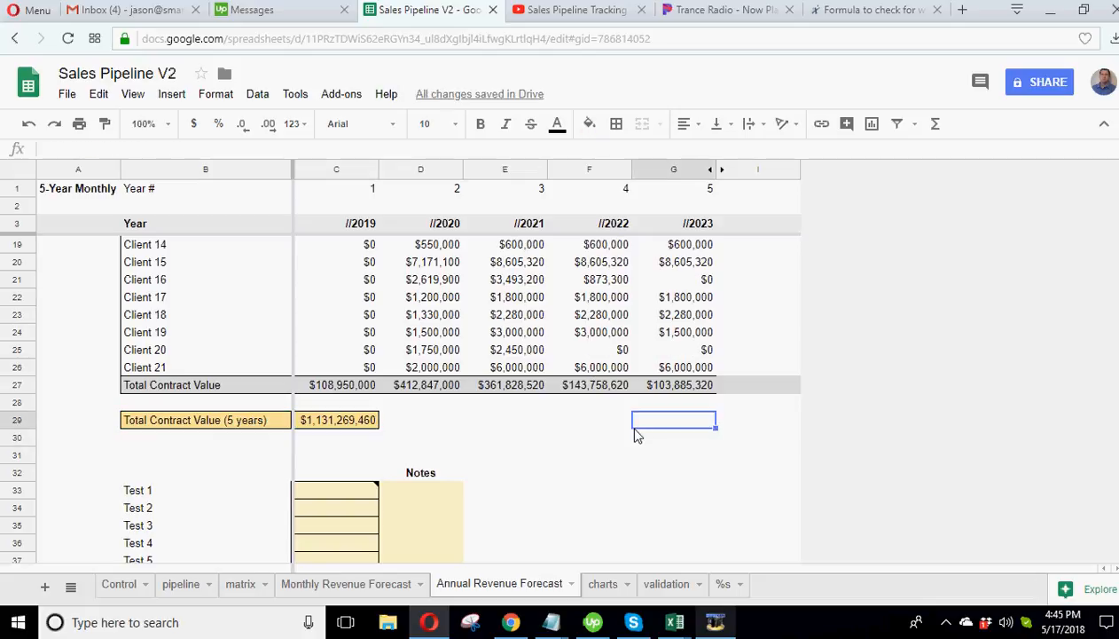
pyautogui.write('1')
pyautogui.press('Return')
pyautogui.write('1')
pyautogui.press('Return')
pyautogui.write('1')
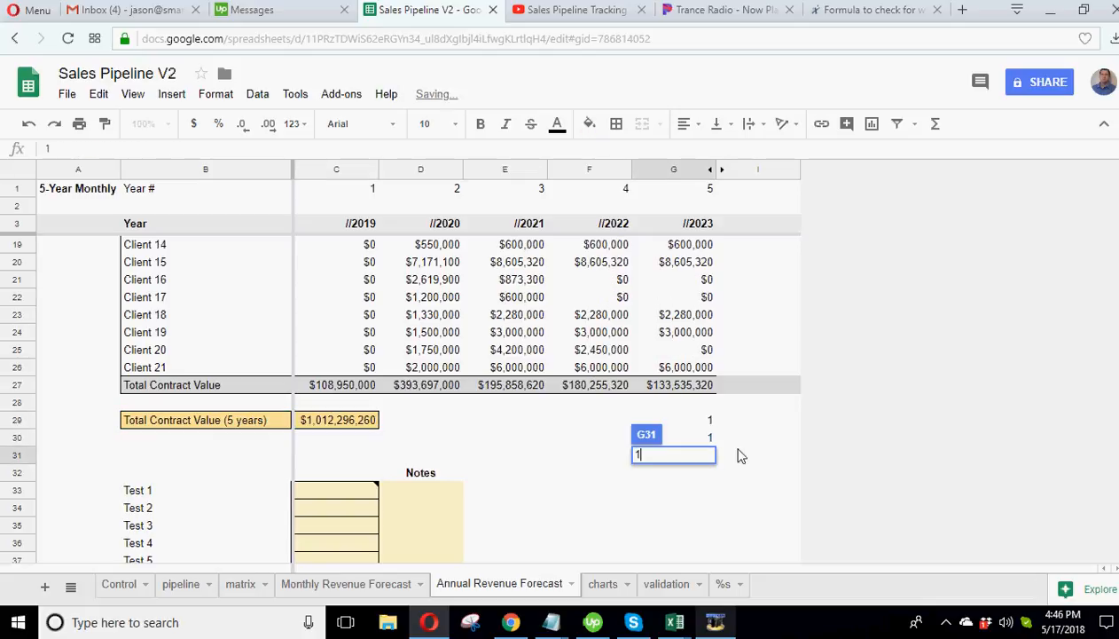
pyautogui.press('Return')
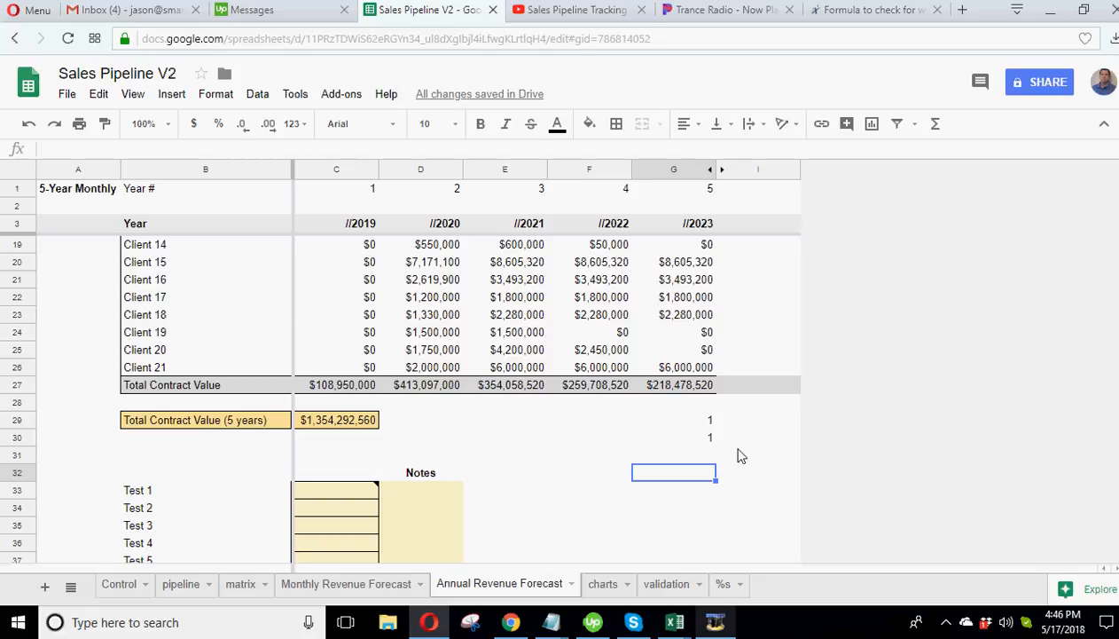
# - Clear the trial entries from cells G29 to G31
pyautogui.press('Up')
pyautogui.press('Up')
pyautogui.press('Up')
pyautogui.press('BackSpace')
pyautogui.press('Return')
pyautogui.press('BackSpace')
pyautogui.press('Return')
pyautogui.press('BackSpace')
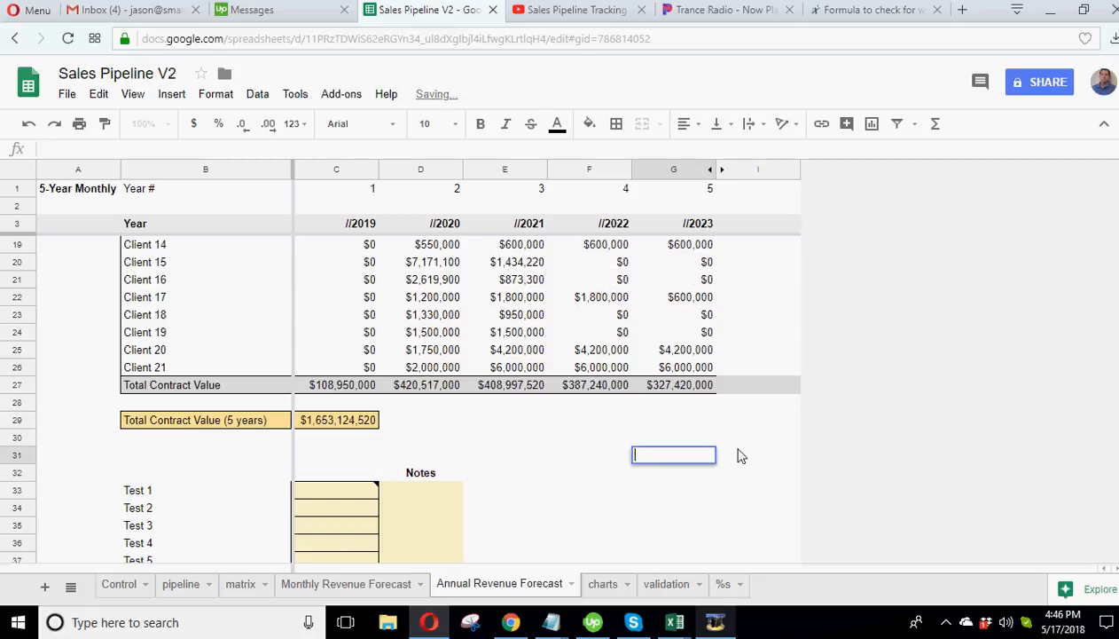
pyautogui.press('Left')
# - Enter 50% in the Notes cell for Test 1
pyautogui.scroll(-3, 590, 457)
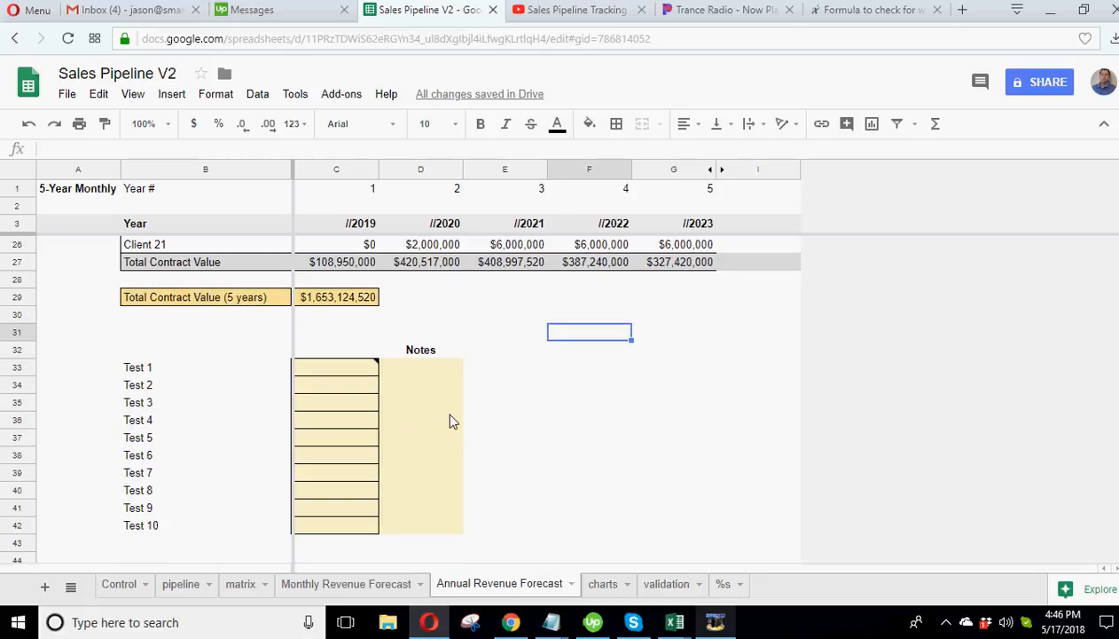
pyautogui.click(448, 368)
pyautogui.write('50%')
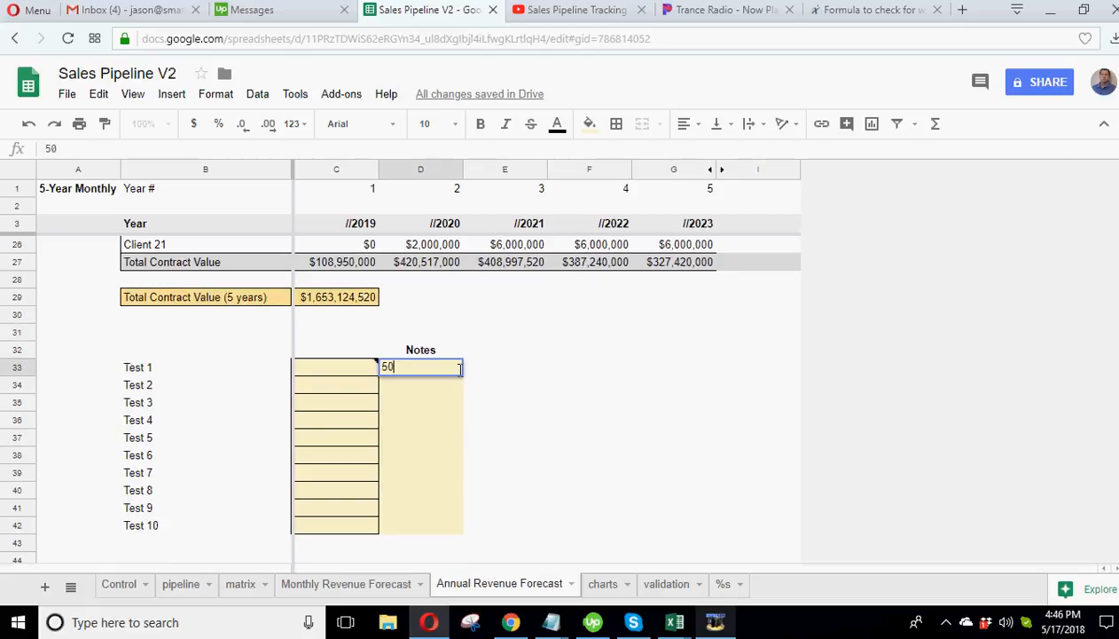
# - Enter 50%, 25%, 10% and 85% as the notes for Test 1 through Test 4
pyautogui.press('Return')
pyautogui.write('25%')
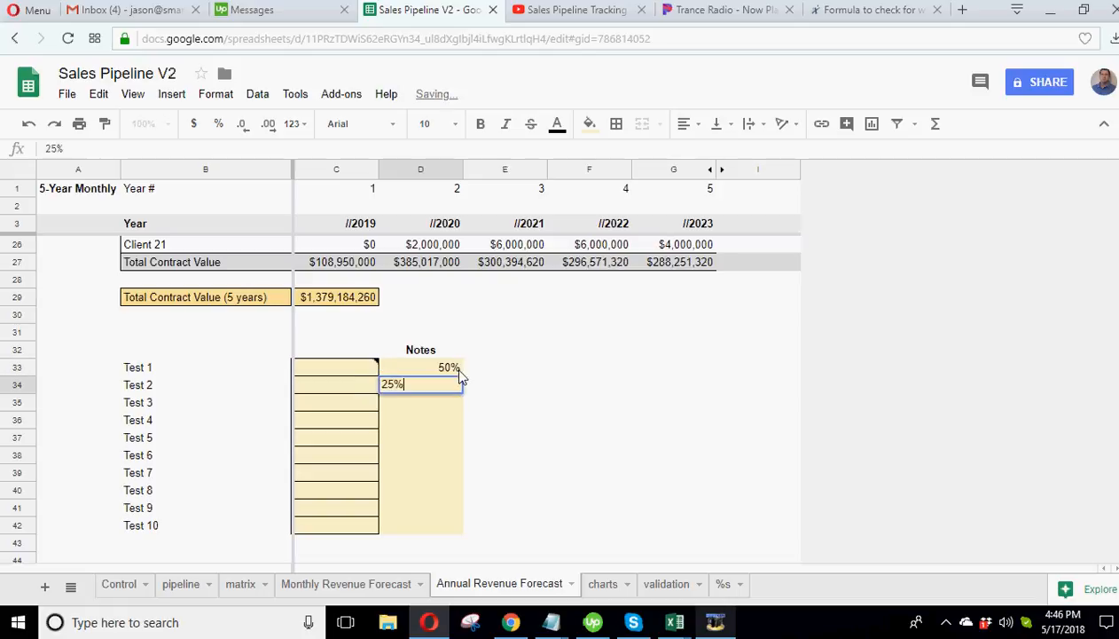
pyautogui.press('Return')
pyautogui.write('10')
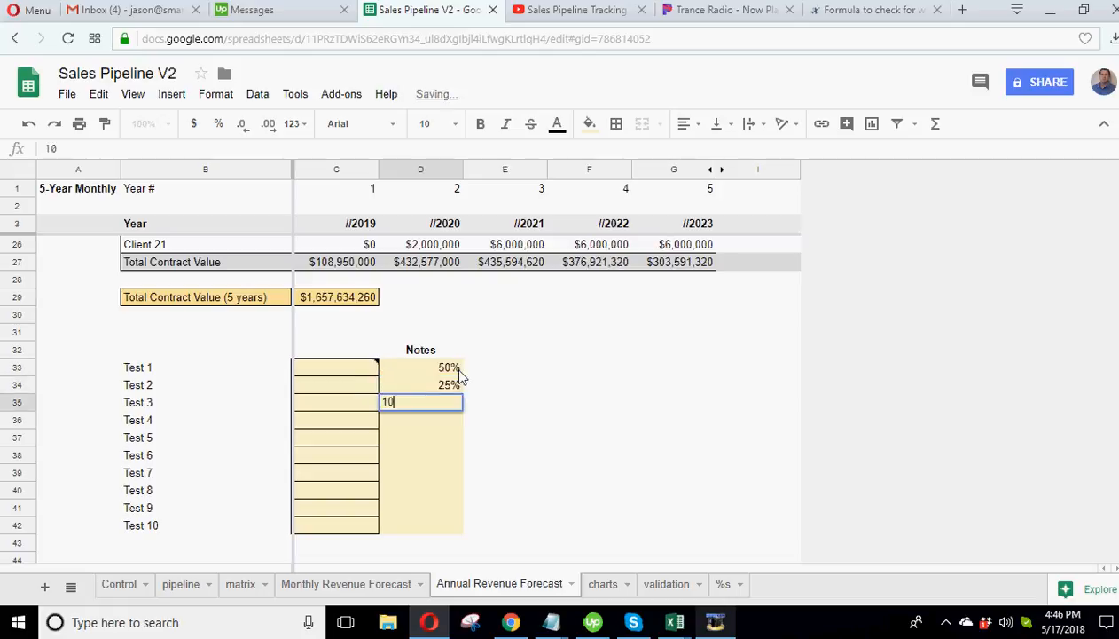
pyautogui.write('%')
pyautogui.press('Return')
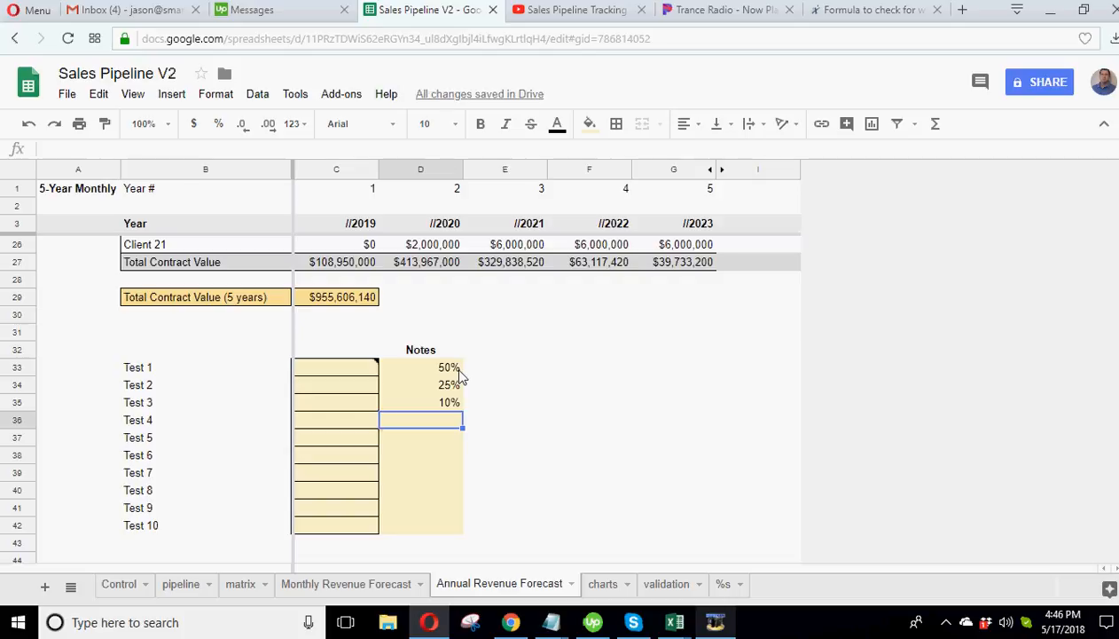
pyautogui.write('85%')
pyautogui.press('Return')
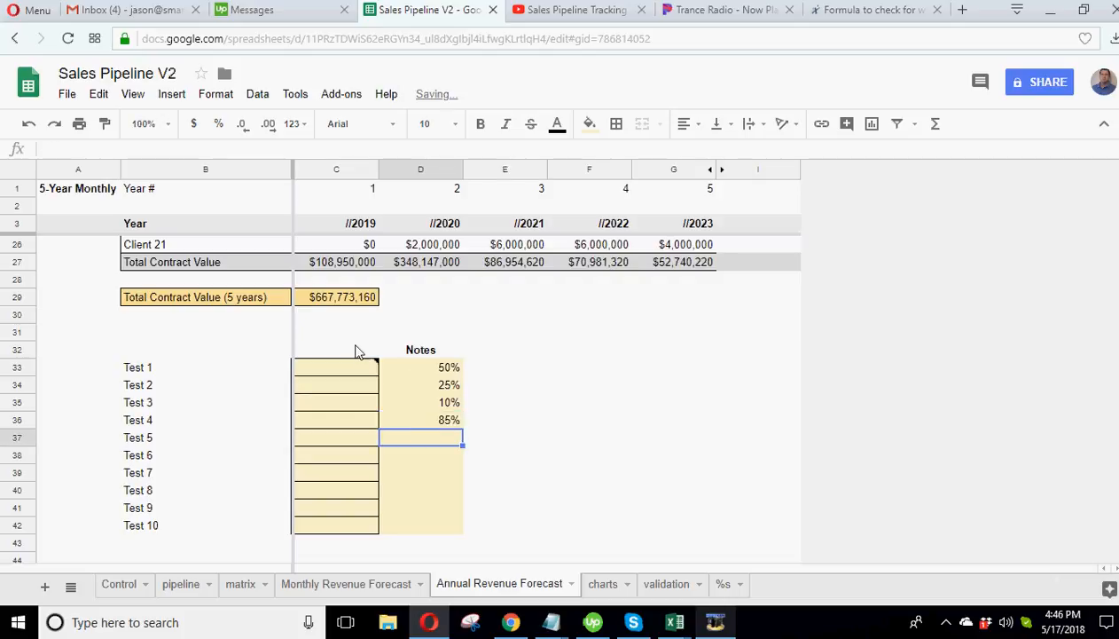
# - Add the header "Total Contract Value" above the Test result cells, beside the Notes header
pyautogui.click(370, 354)
pyautogui.write('Total ')
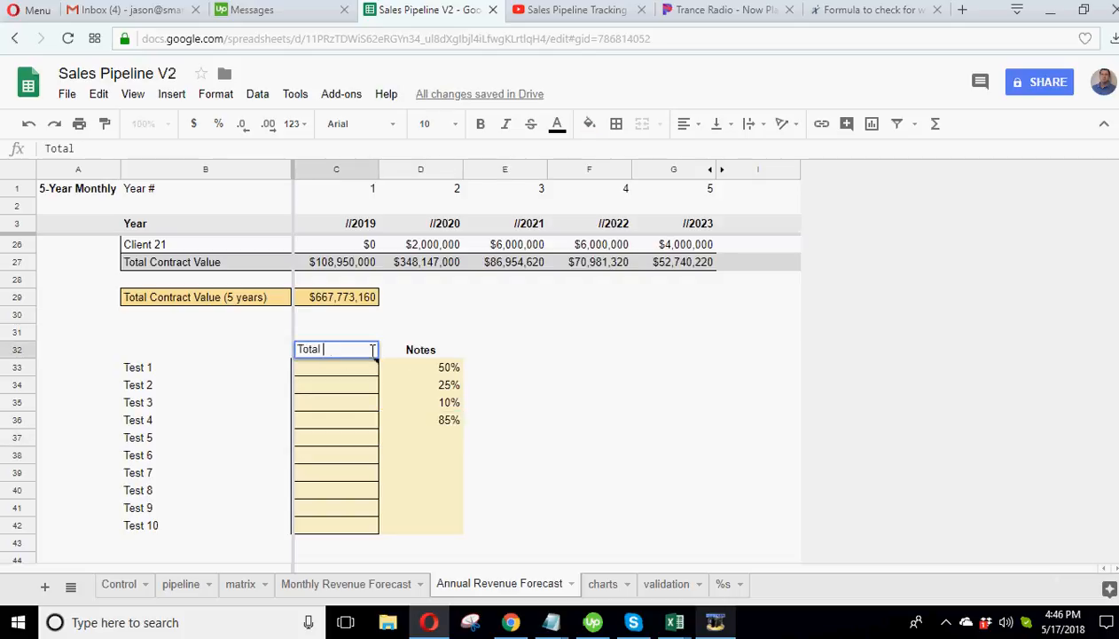
pyautogui.write('Contract Value')
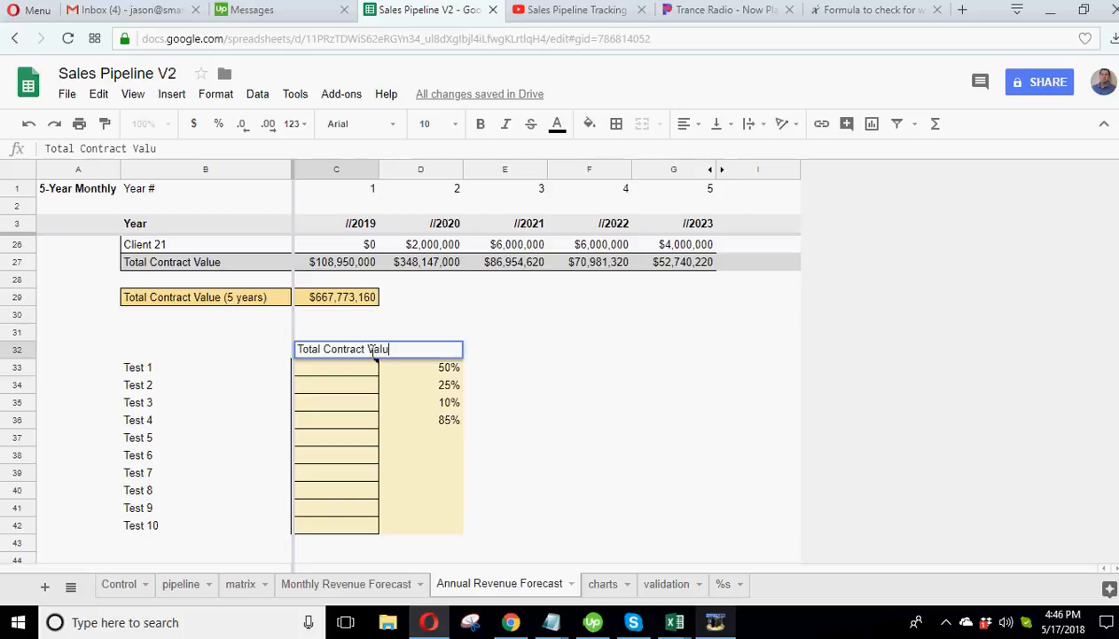
pyautogui.press('Return')
# - Widen columns C through G to one equal pixel width so the Total Contract Value header fits
pyautogui.moveTo(346, 173); pyautogui.dragTo(667, 169)
pyautogui.rightClick(667, 169)
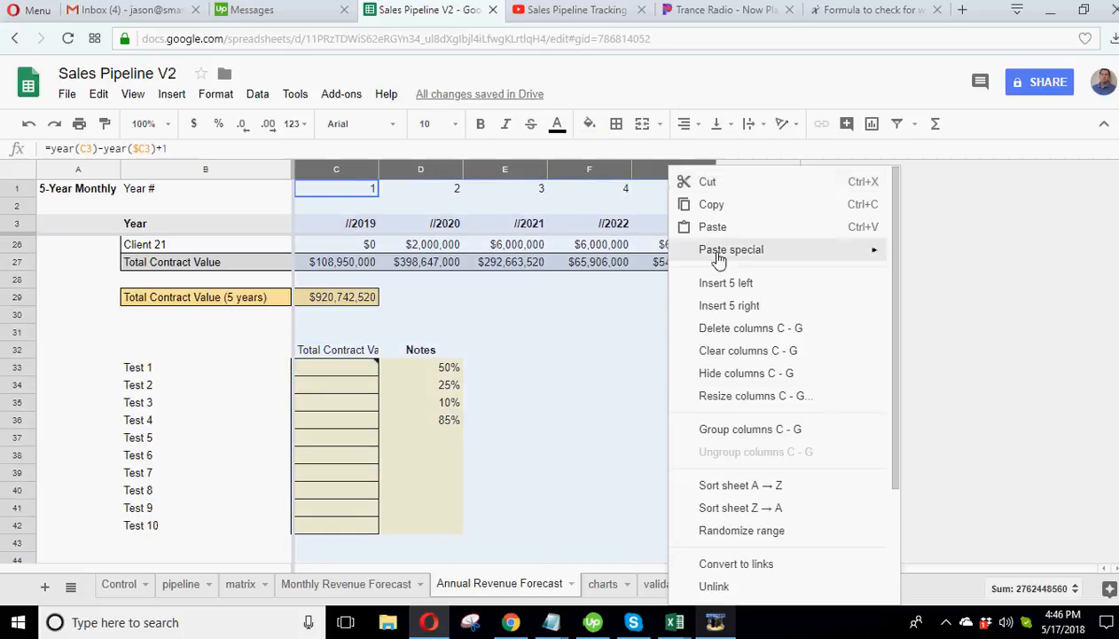
pyautogui.click(741, 396)
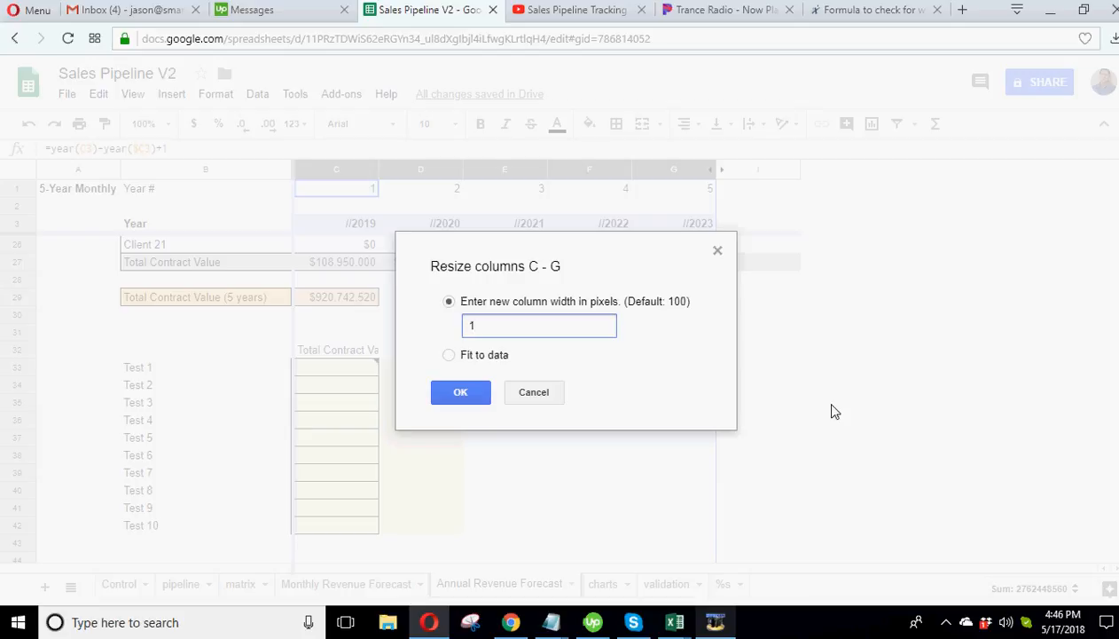
pyautogui.press('Return')
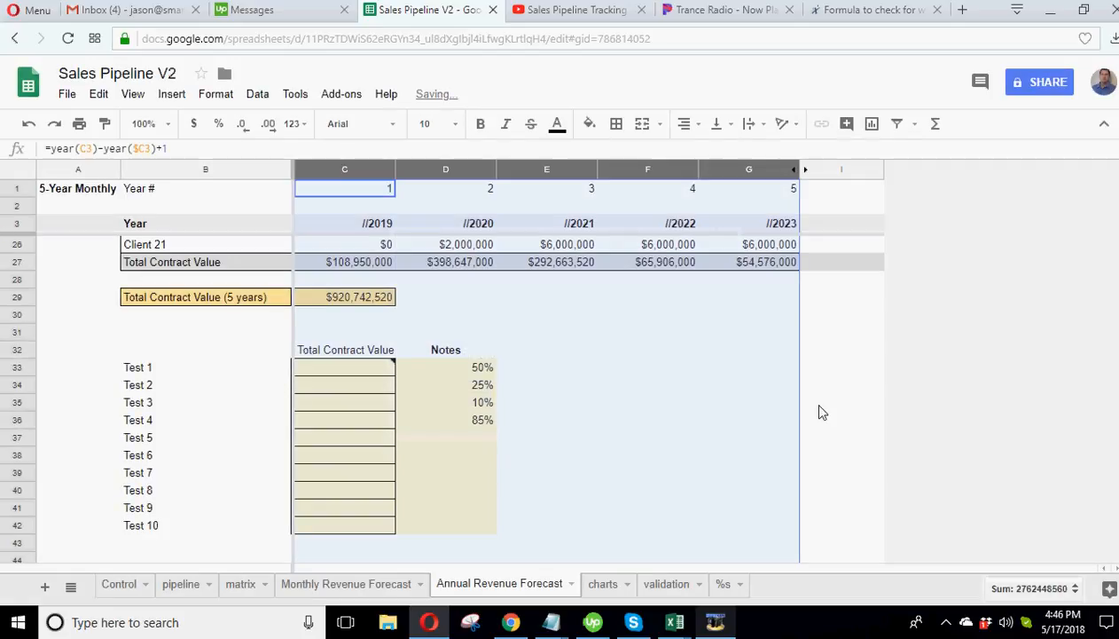
pyautogui.click(372, 356)
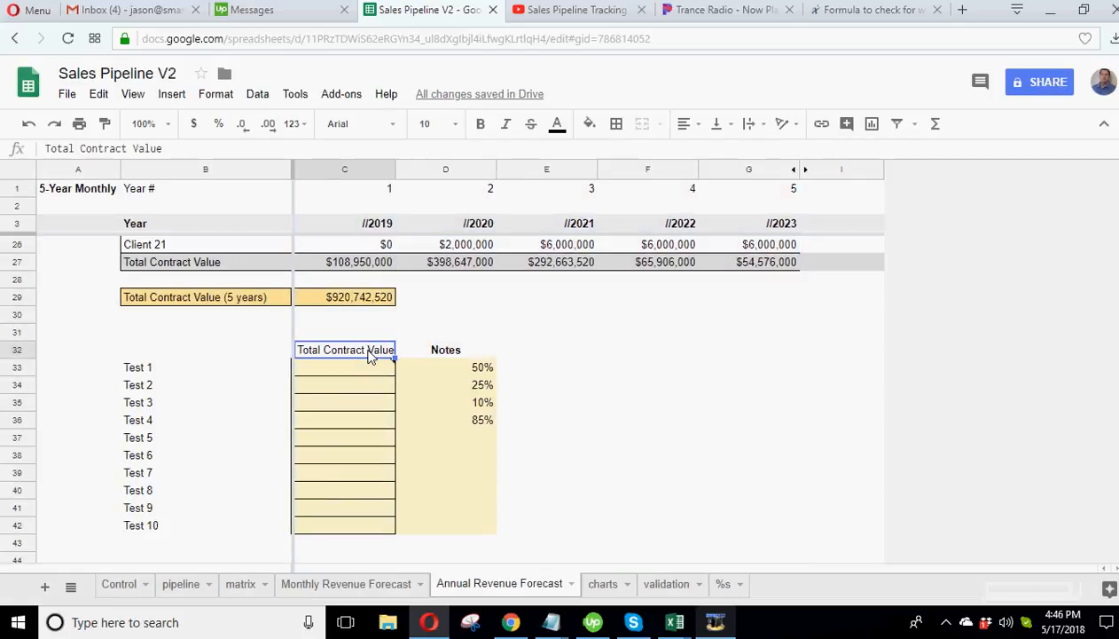
# - Center the contents of the Notes cells for Test 1 through Test 10
pyautogui.moveTo(448, 366); pyautogui.dragTo(457, 524)
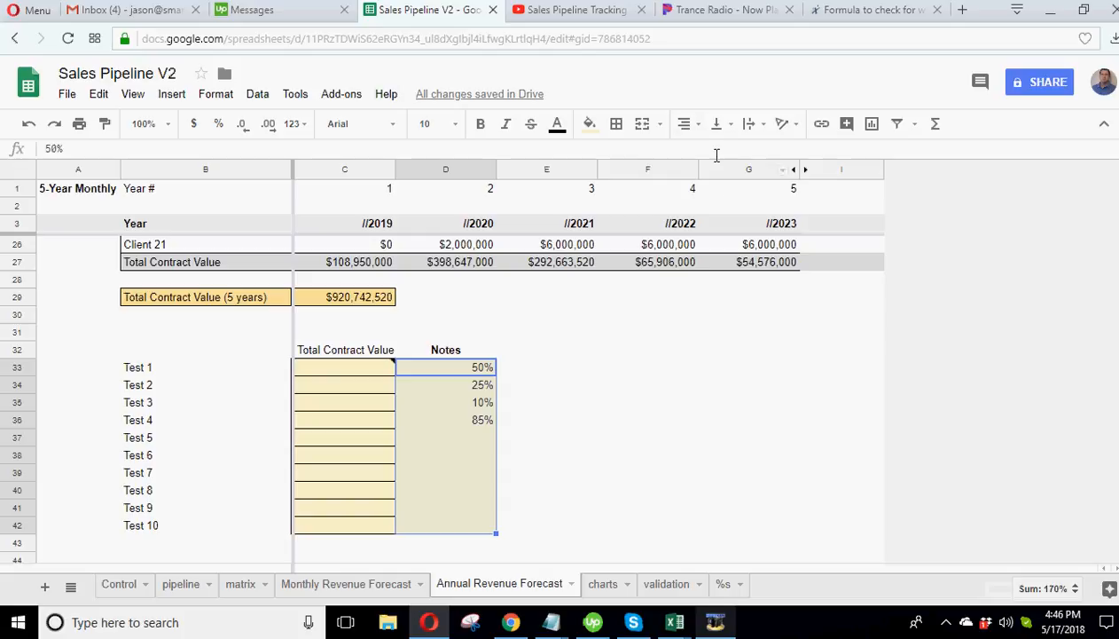
pyautogui.click(688, 124)
pyautogui.click(711, 151)
pyautogui.click(678, 406)
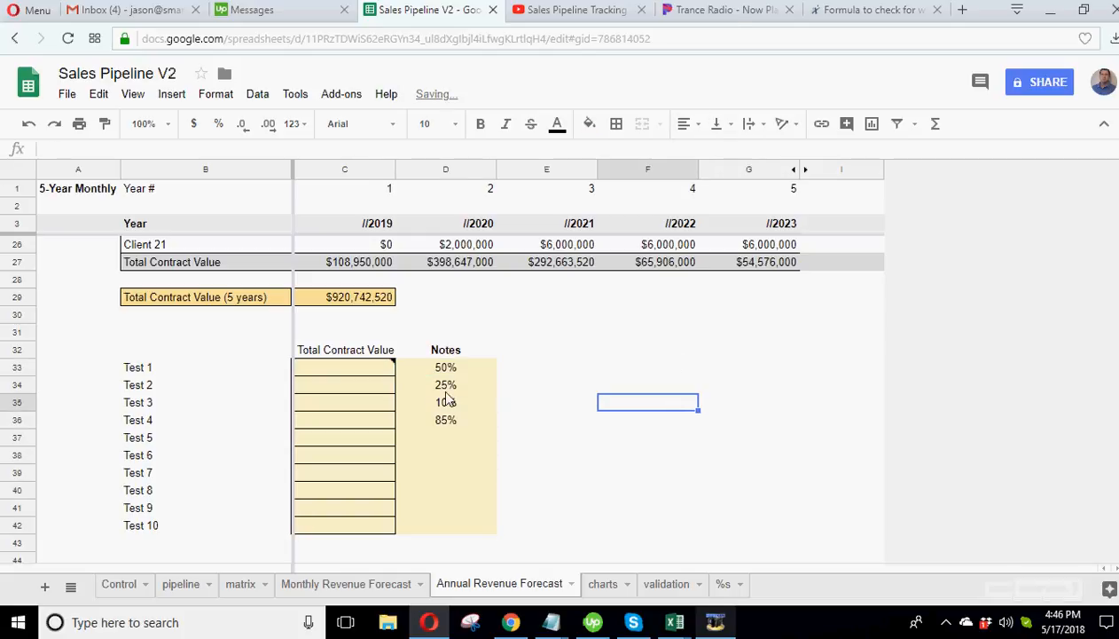
# - In the pipeline sheet, set the % Chance to Re-New to 50% for ABC Co. 1 and fill it down to all clients
pyautogui.click(120, 584)
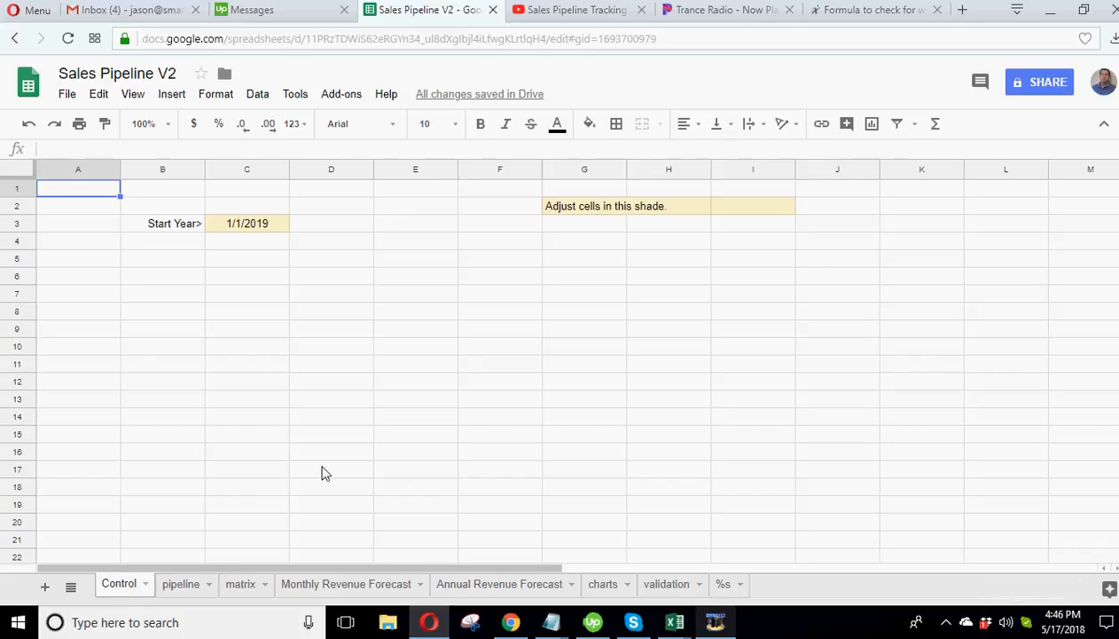
pyautogui.click(182, 585)
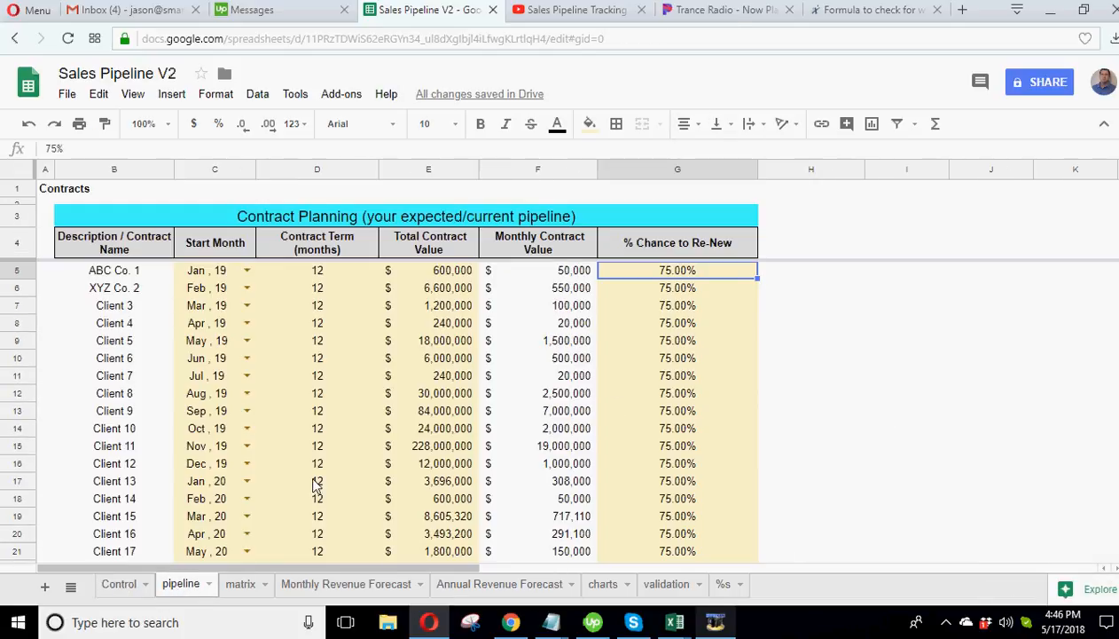
pyautogui.write('50%')
pyautogui.press('Return')
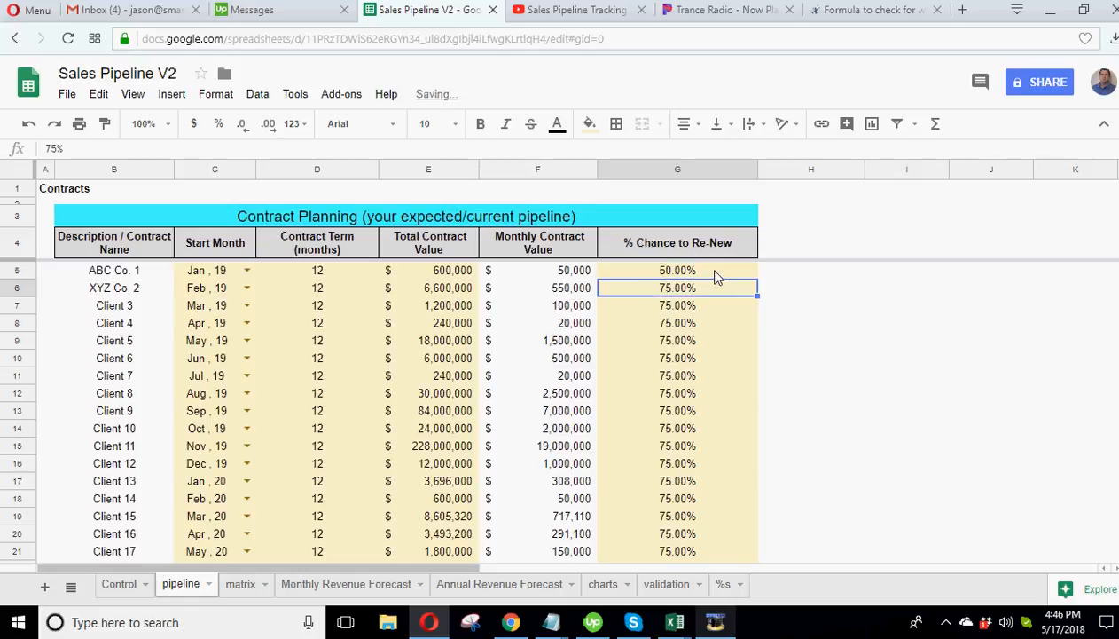
pyautogui.click(715, 275)
pyautogui.moveTo(759, 279); pyautogui.dragTo(743, 369)
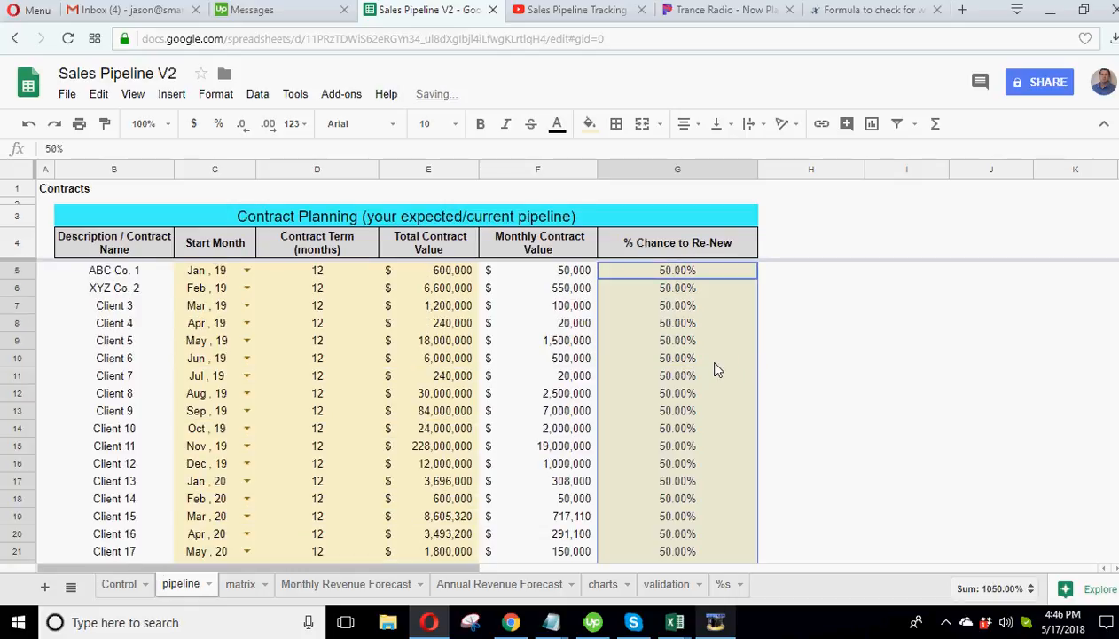
# - In the Annual Revenue Forecast sheet, copy the 5-year Total Contract Value and paste it as values only into the Test 1 result cell
pyautogui.click(525, 583)
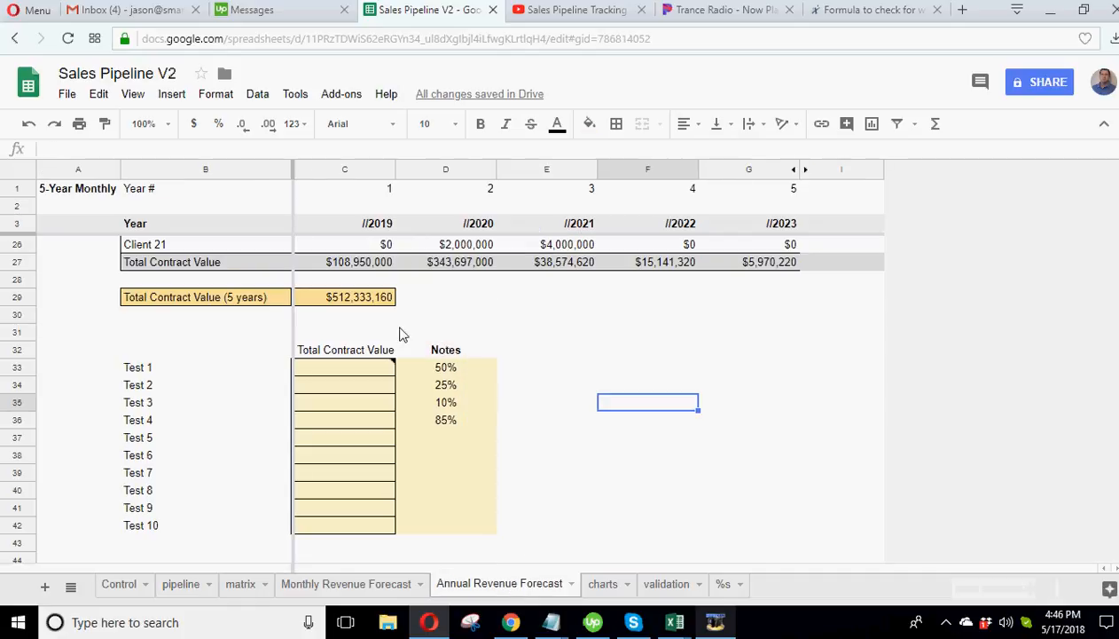
pyautogui.moveTo(344, 371)
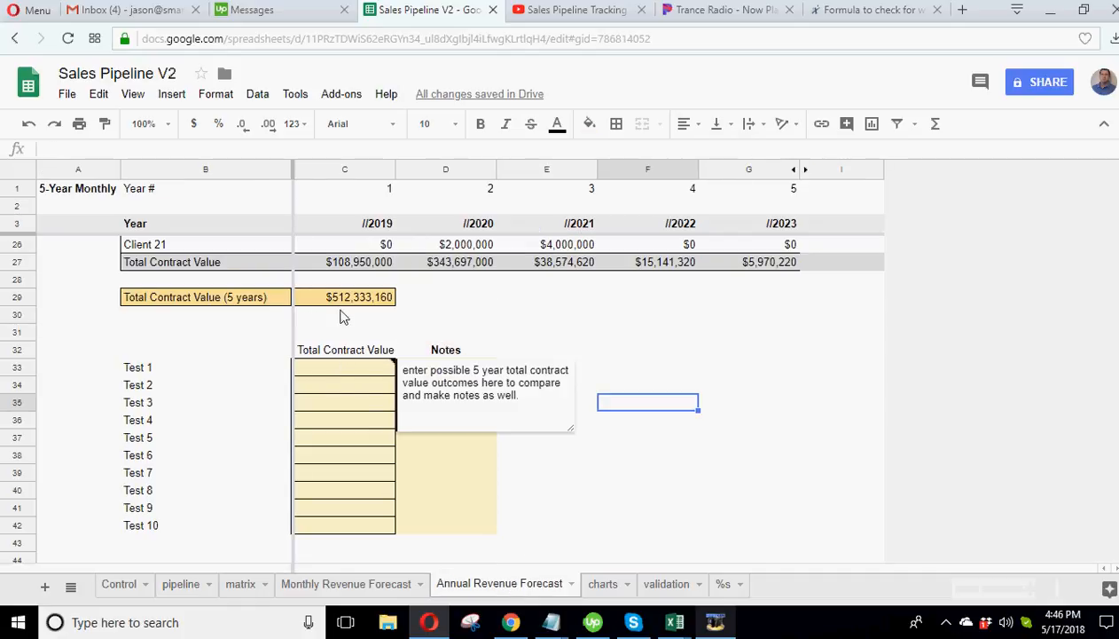
pyautogui.rightClick(312, 300)
pyautogui.click(348, 332)
pyautogui.rightClick(346, 371)
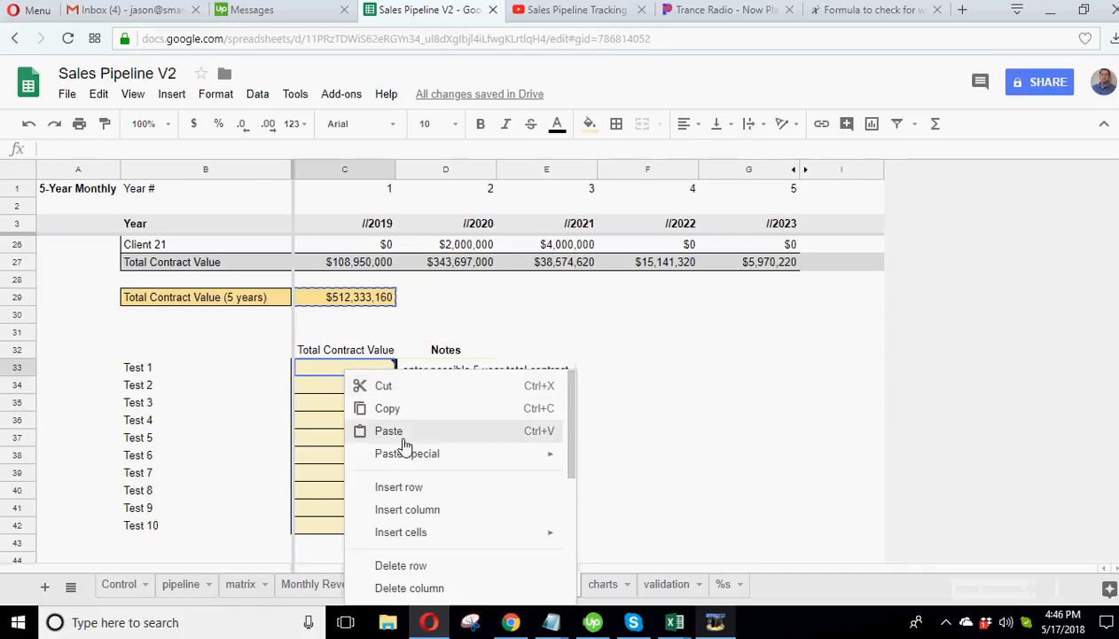
pyautogui.moveTo(483, 455)
pyautogui.click(642, 279)
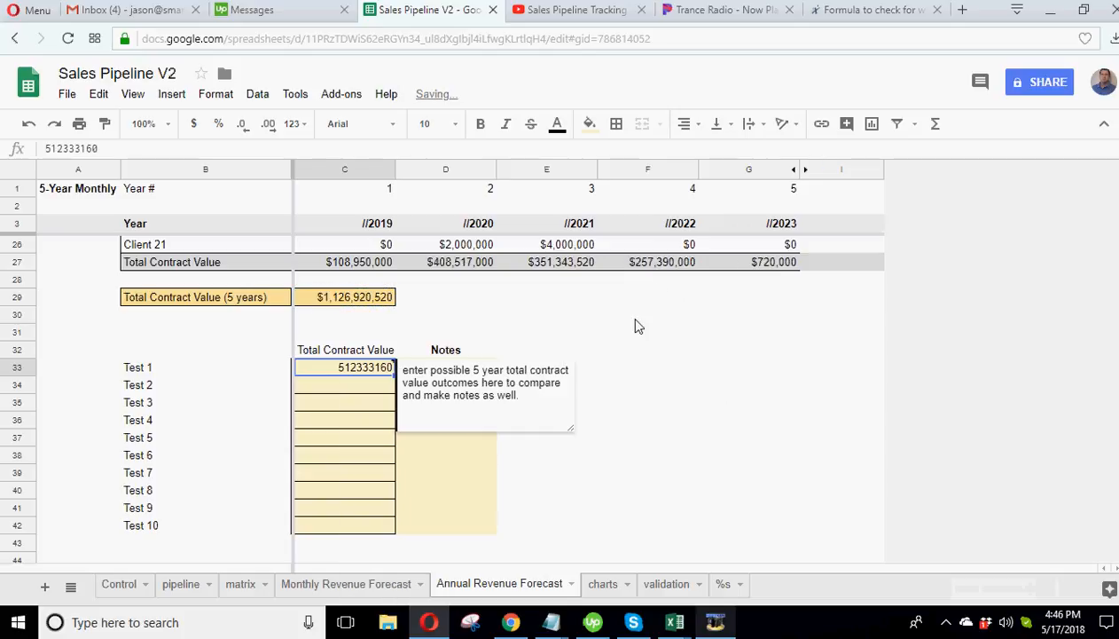
# - Format the Test 1 result as currency without decimals and center it
pyautogui.click(194, 124)
pyautogui.click(248, 129)
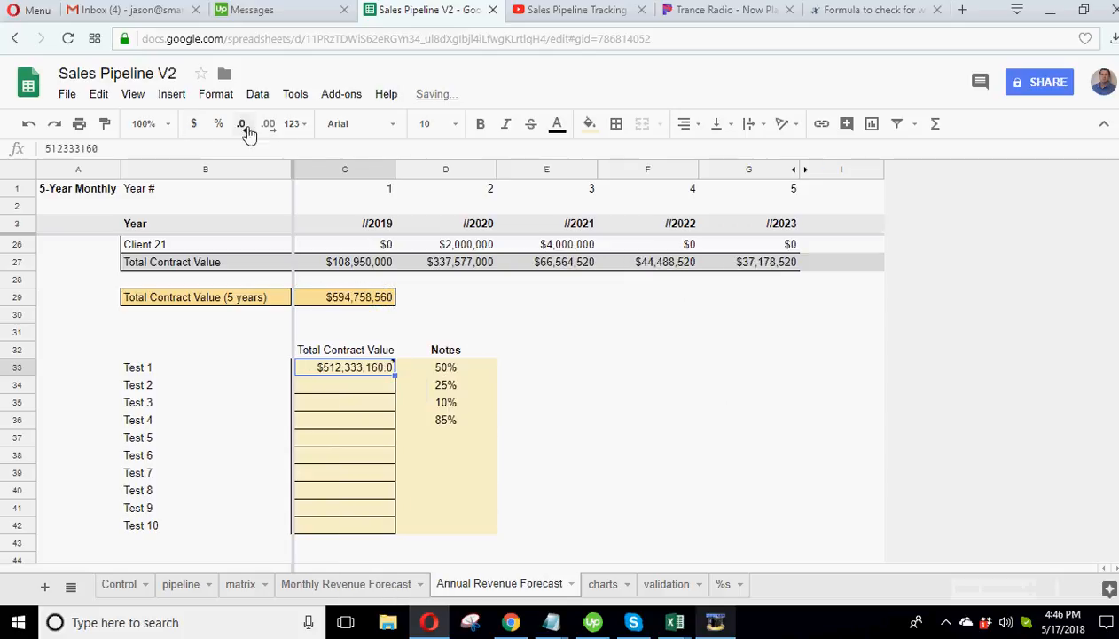
pyautogui.click(247, 129)
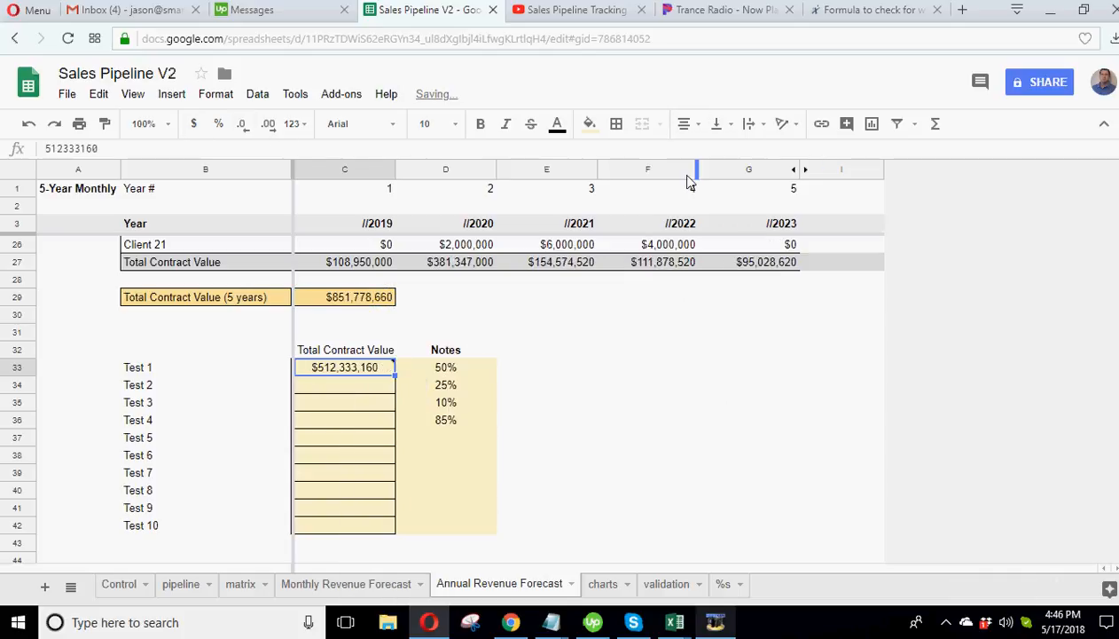
# - Format all result cells from Test 1 through Test 10 as currency with no decimal places
pyautogui.moveTo(356, 365); pyautogui.dragTo(352, 526)
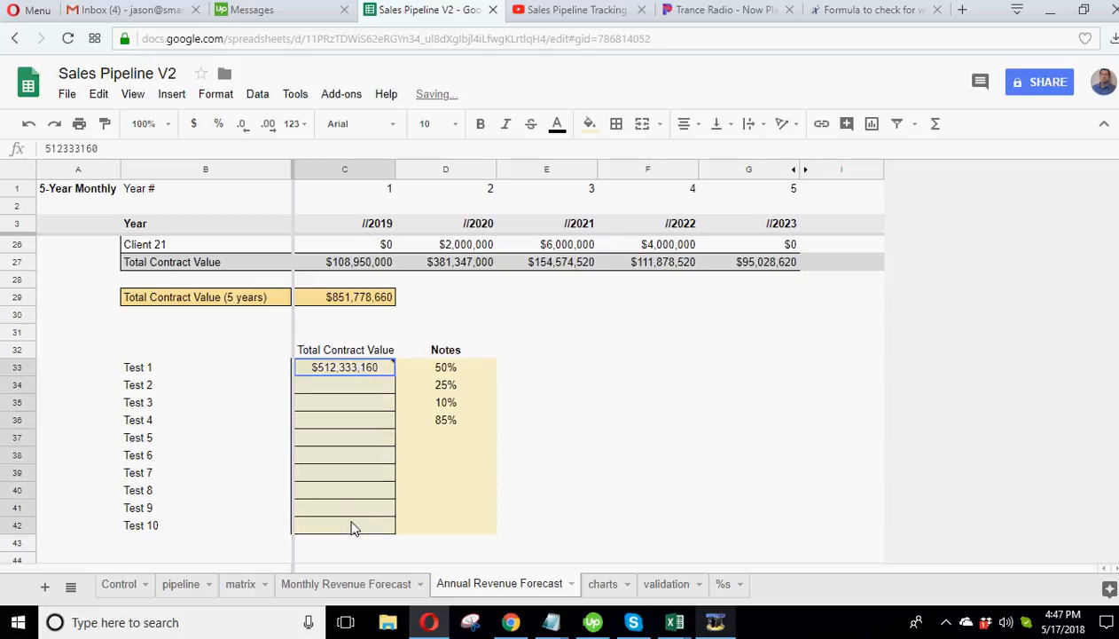
pyautogui.click(194, 124)
pyautogui.click(269, 130)
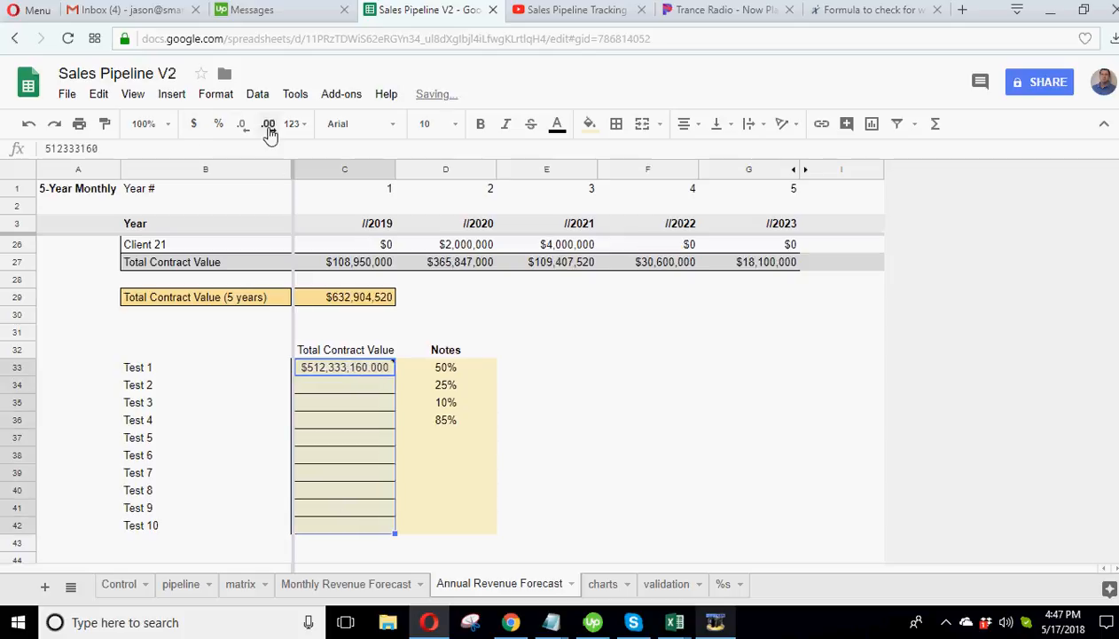
pyautogui.click(243, 129)
pyautogui.click(244, 129)
pyautogui.click(244, 130)
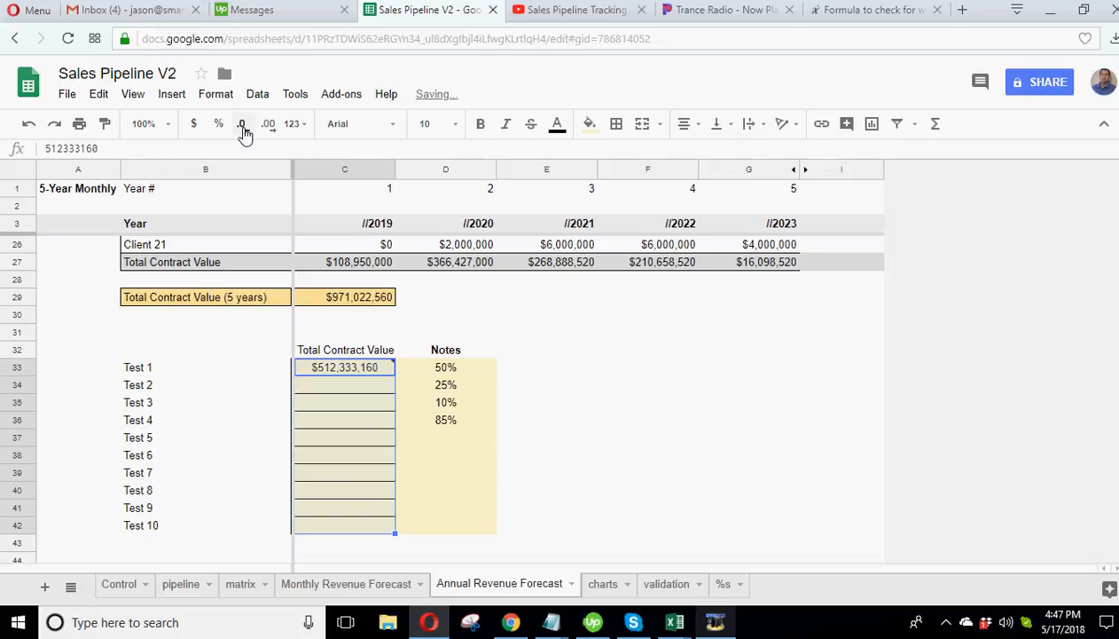
pyautogui.click(270, 129)
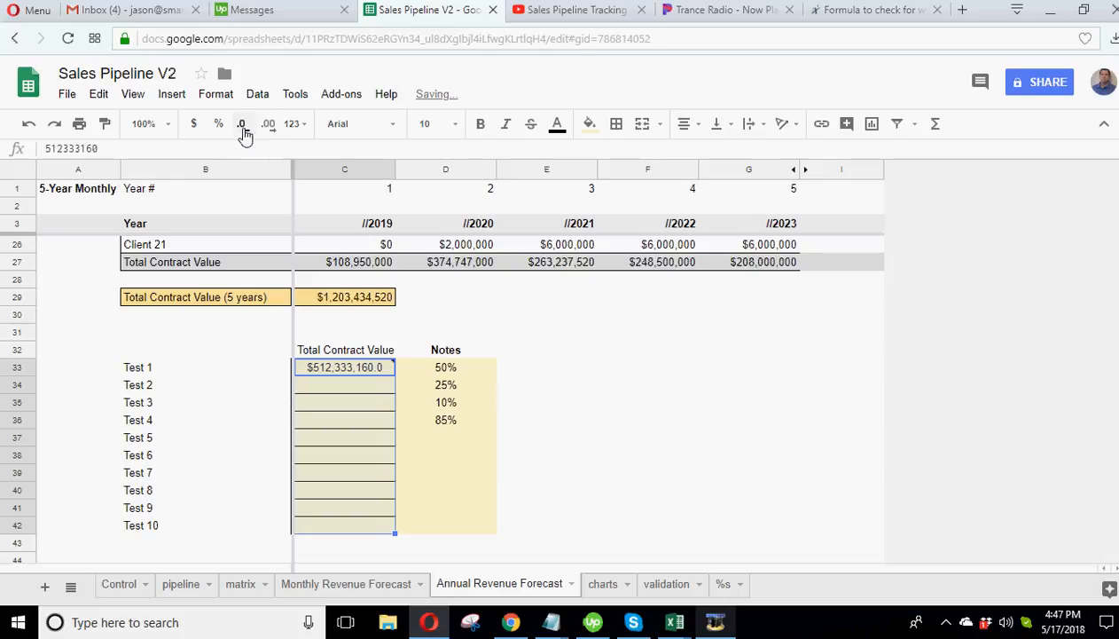
pyautogui.click(243, 129)
pyautogui.click(270, 130)
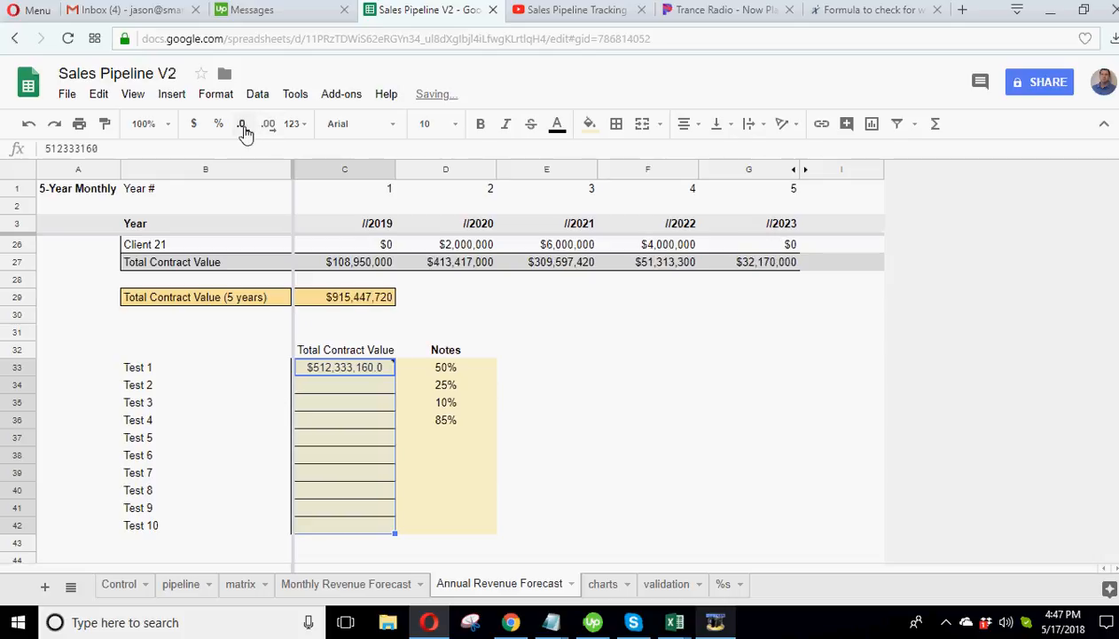
pyautogui.click(243, 129)
pyautogui.click(652, 409)
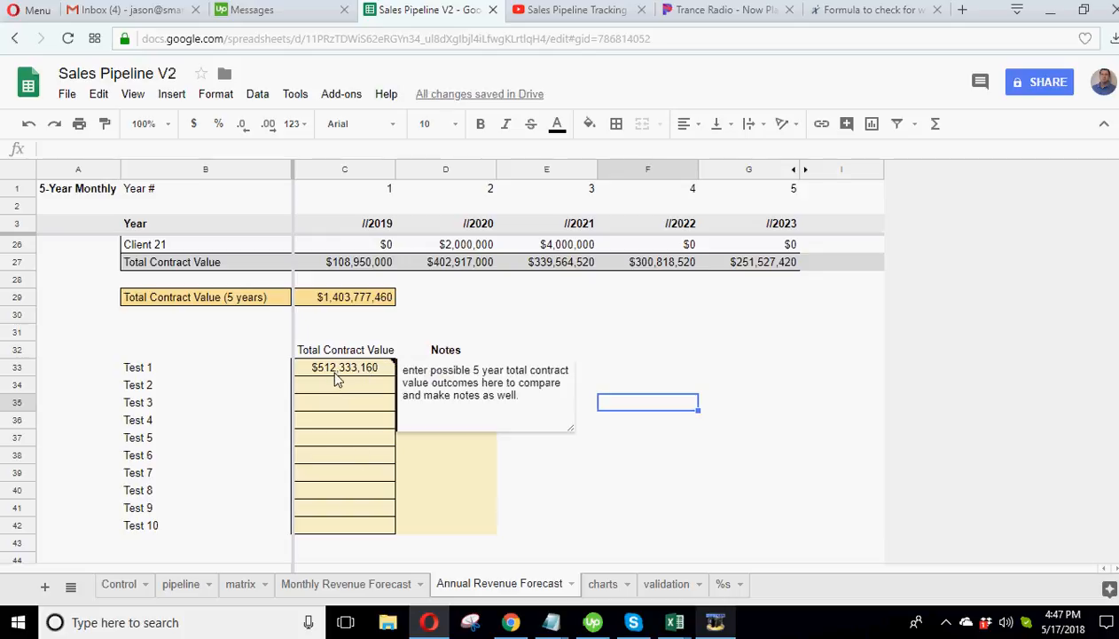
# - In the pipeline sheet, set the % Chance to Re-New to 25% for all clients, and return to the Annual Revenue Forecast sheet
pyautogui.click(181, 590)
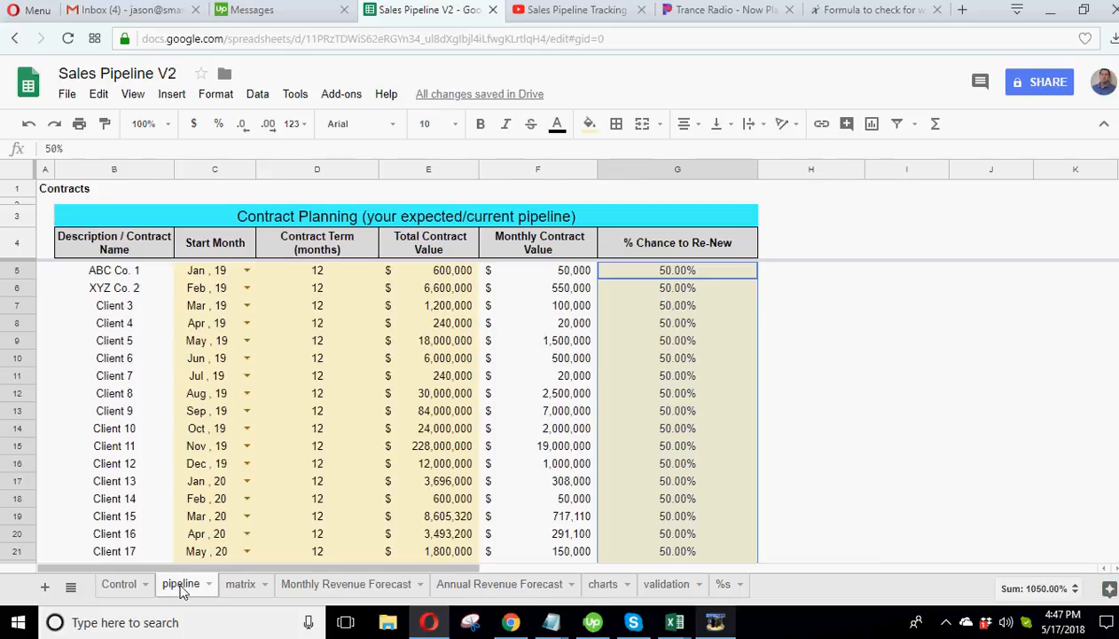
pyautogui.click(694, 269)
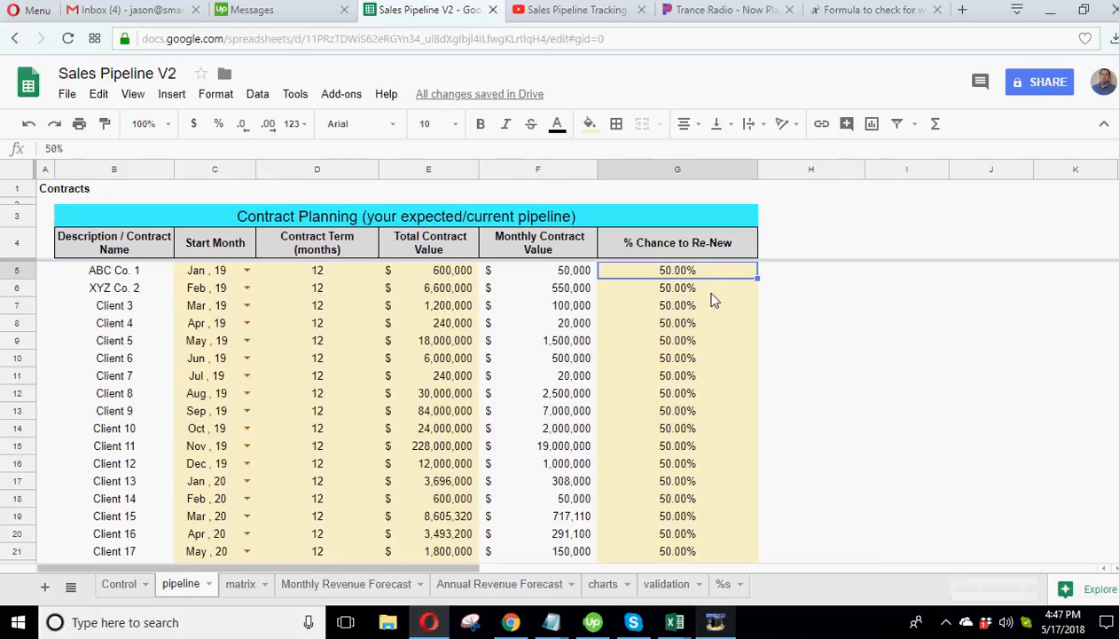
pyautogui.click(444, 448)
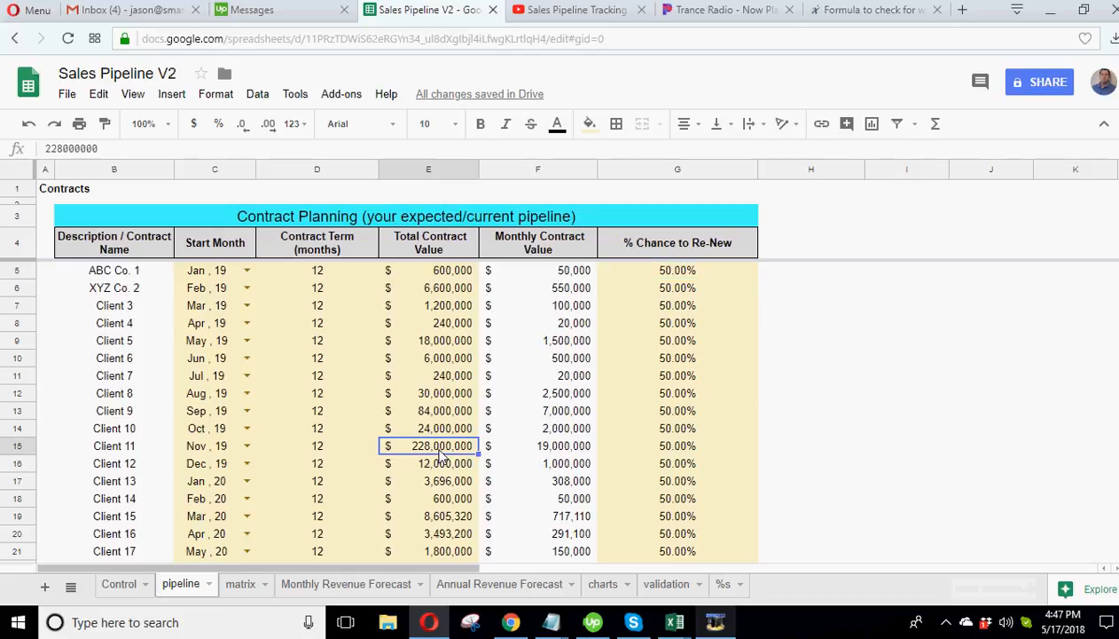
pyautogui.click(666, 269)
pyautogui.click(508, 585)
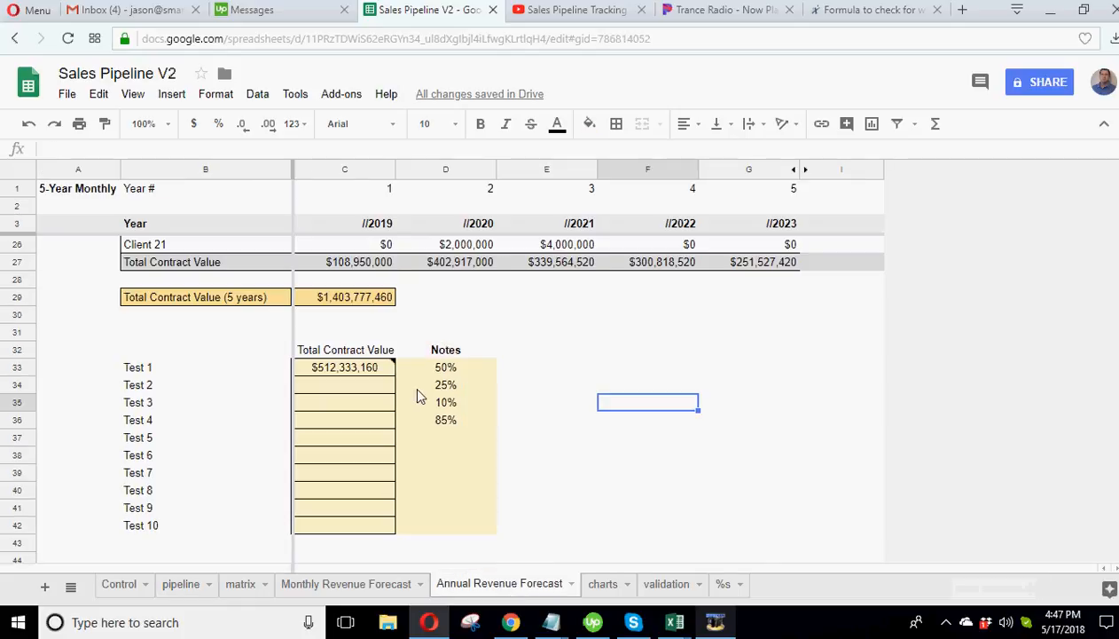
pyautogui.click(180, 585)
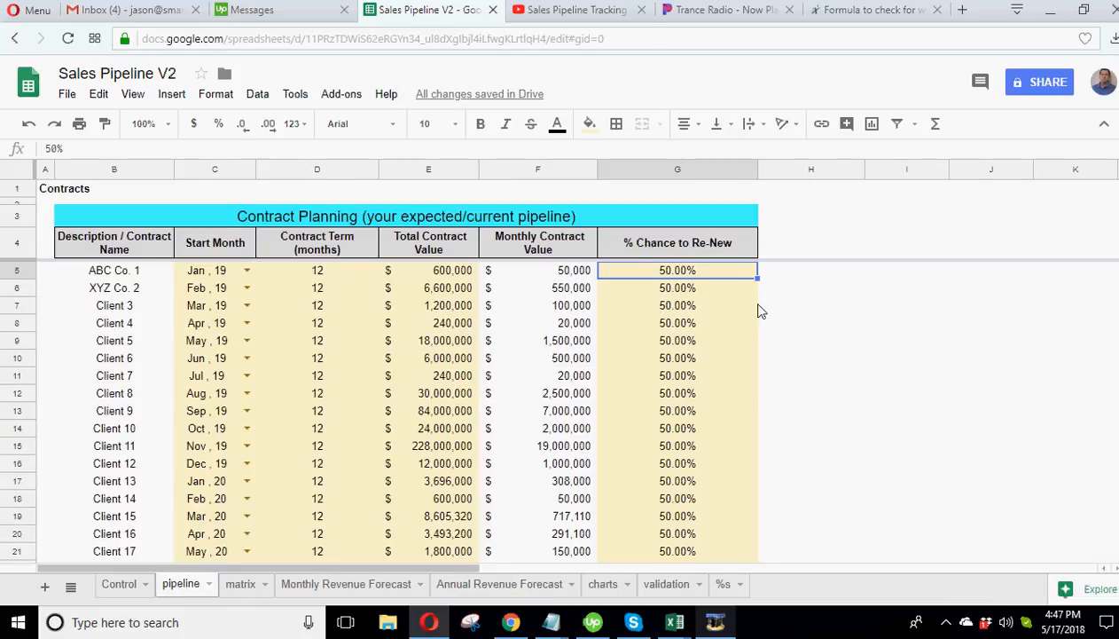
pyautogui.write('25%')
pyautogui.press('Return')
pyautogui.click(747, 276)
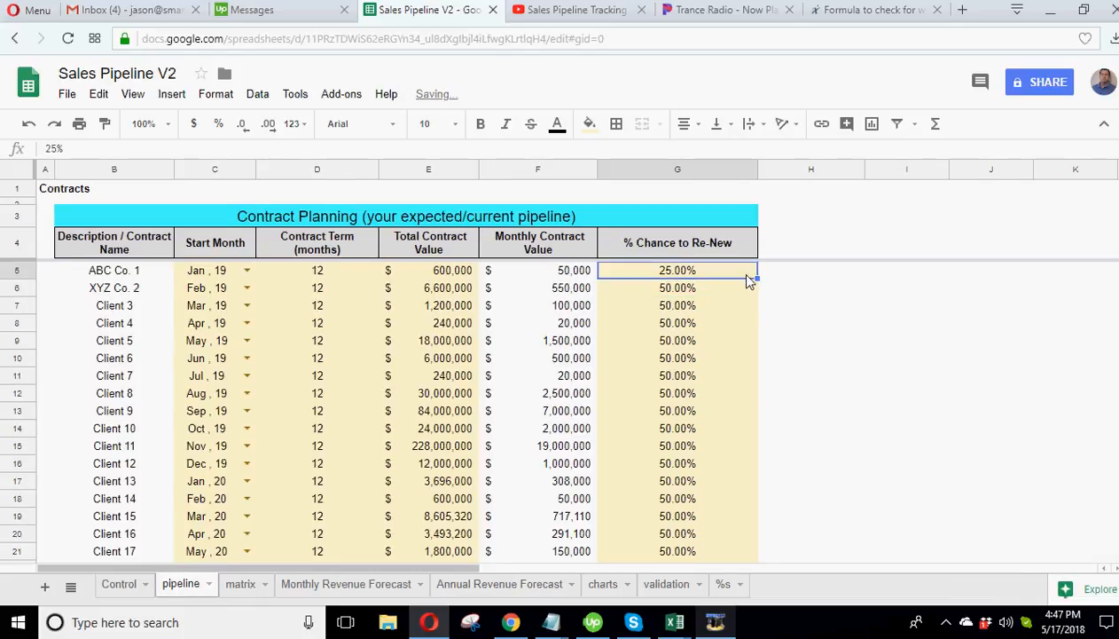
pyautogui.moveTo(759, 278); pyautogui.dragTo(752, 542)
pyautogui.click(499, 584)
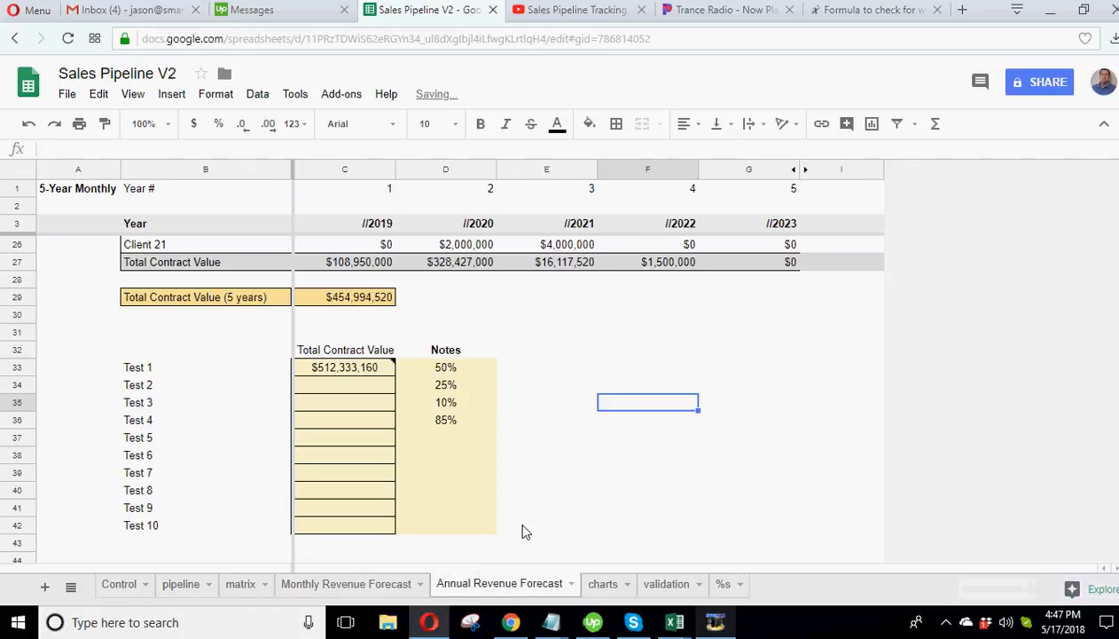
# - Copy the 5-year Total Contract Value and paste it as values only into the Test 2 result cell
pyautogui.rightClick(353, 301)
pyautogui.click(367, 334)
pyautogui.rightClick(345, 386)
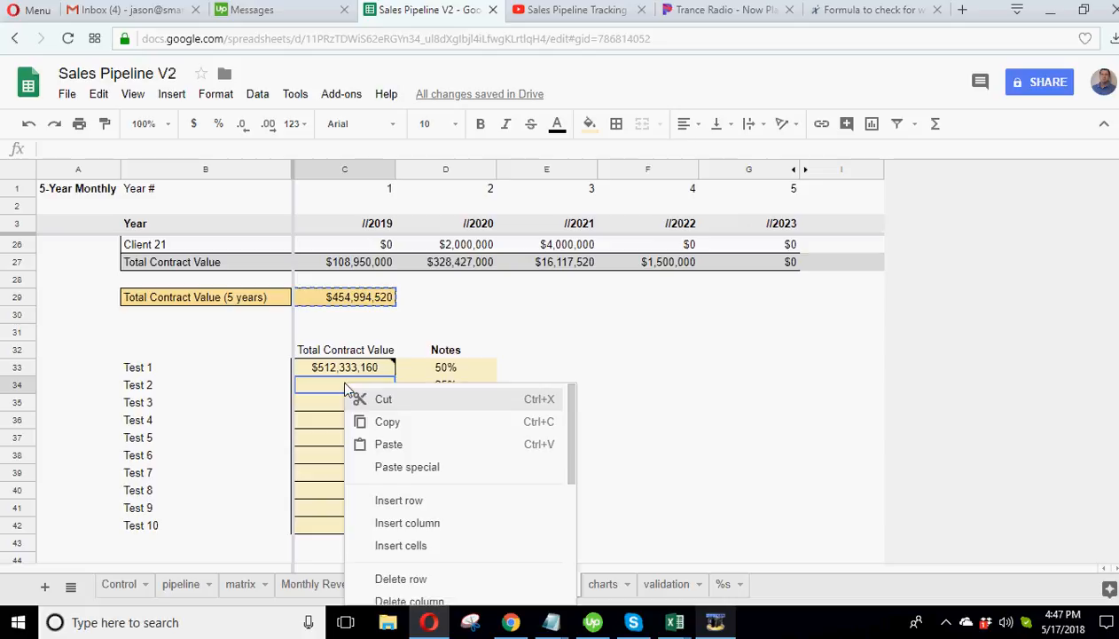
pyautogui.moveTo(537, 466)
pyautogui.click(612, 432)
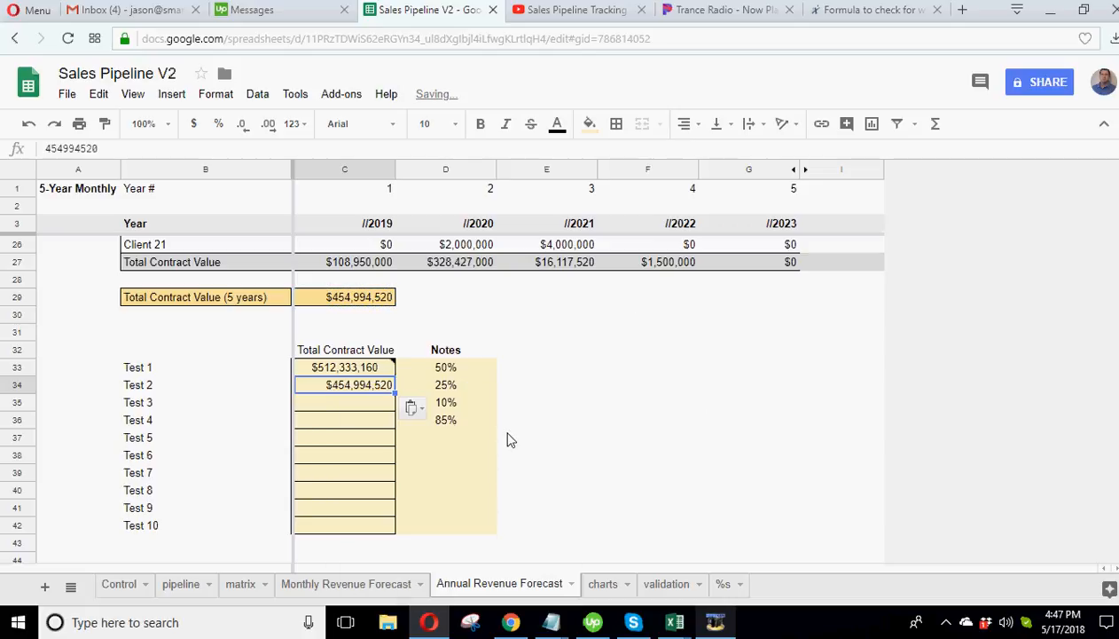
# - In the pipeline sheet, set the % Chance to Re-New to 10% for all clients
pyautogui.click(183, 584)
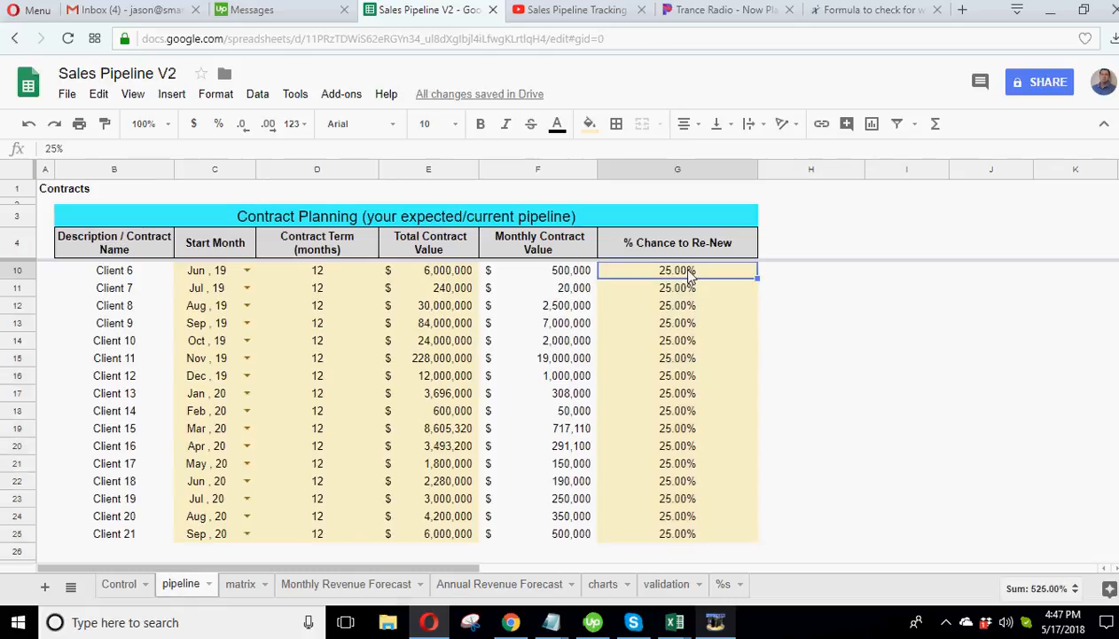
pyautogui.scroll(2, 691, 277)
pyautogui.click(727, 274)
pyautogui.write('10')
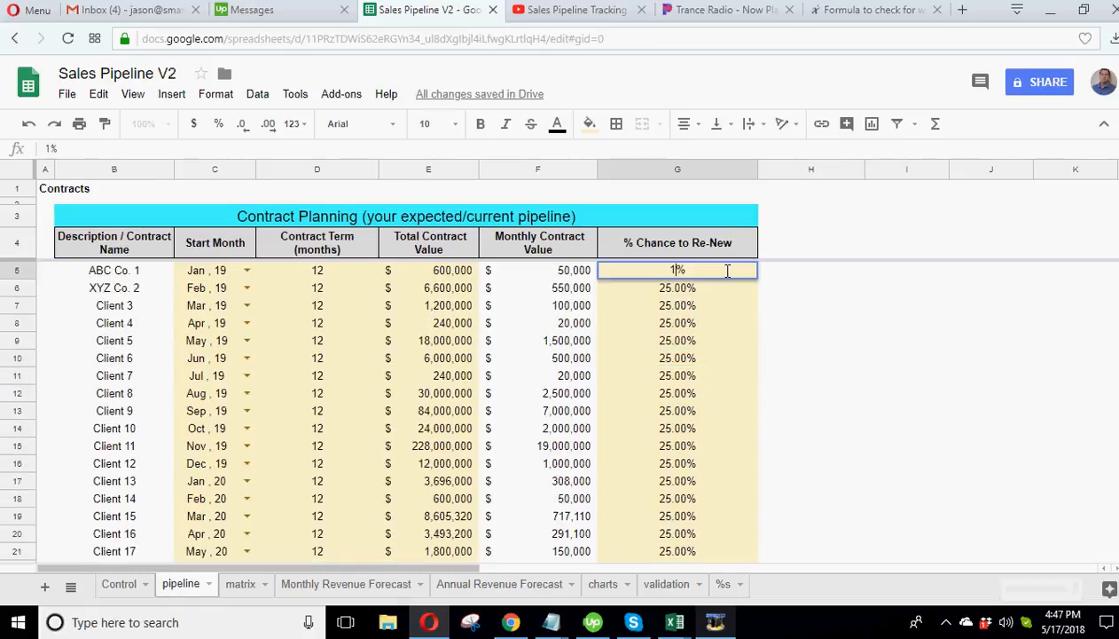
pyautogui.press('Return')
pyautogui.click(738, 276)
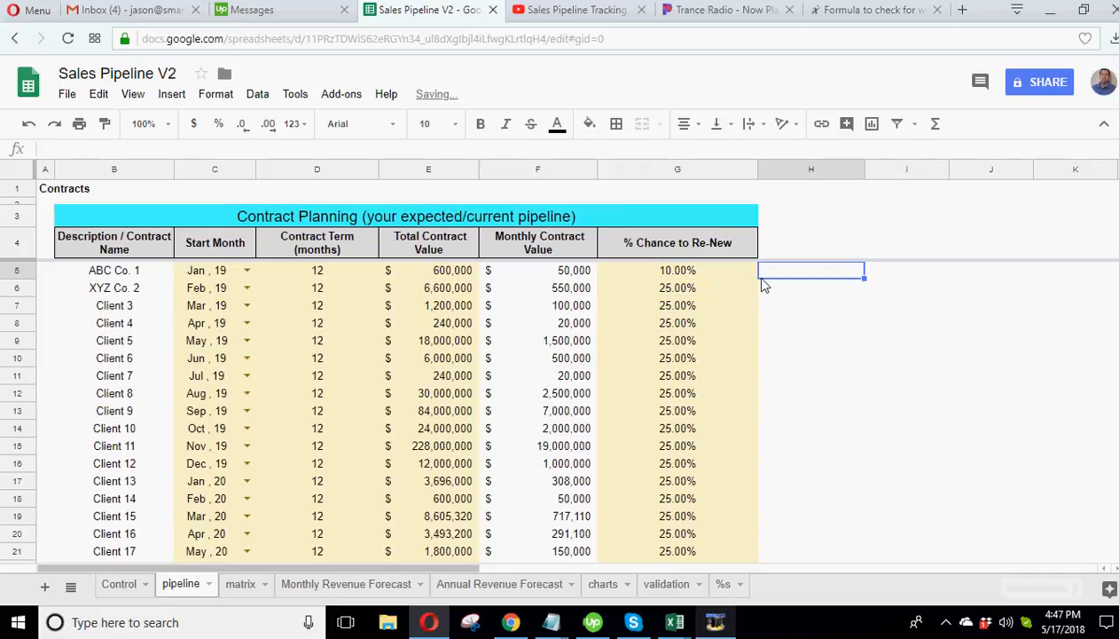
pyautogui.moveTo(758, 278); pyautogui.dragTo(729, 320)
pyautogui.scroll(5, 681, 410)
pyautogui.scroll(2, 680, 410)
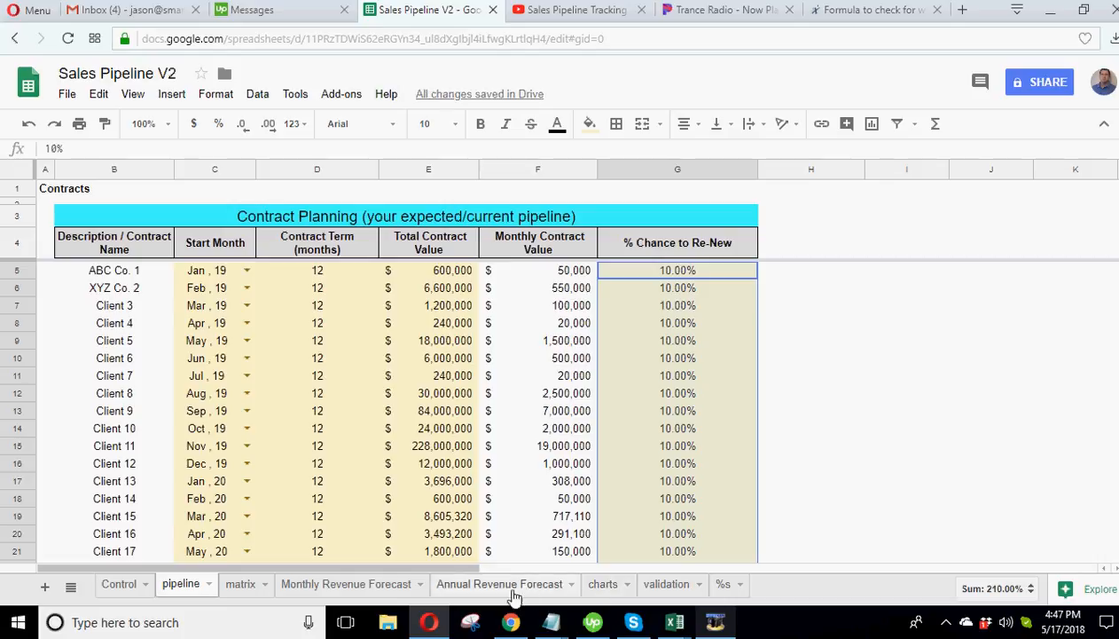
# - Return to the Annual Revenue Forecast sheet and center the Test 2 result
pyautogui.click(494, 589)
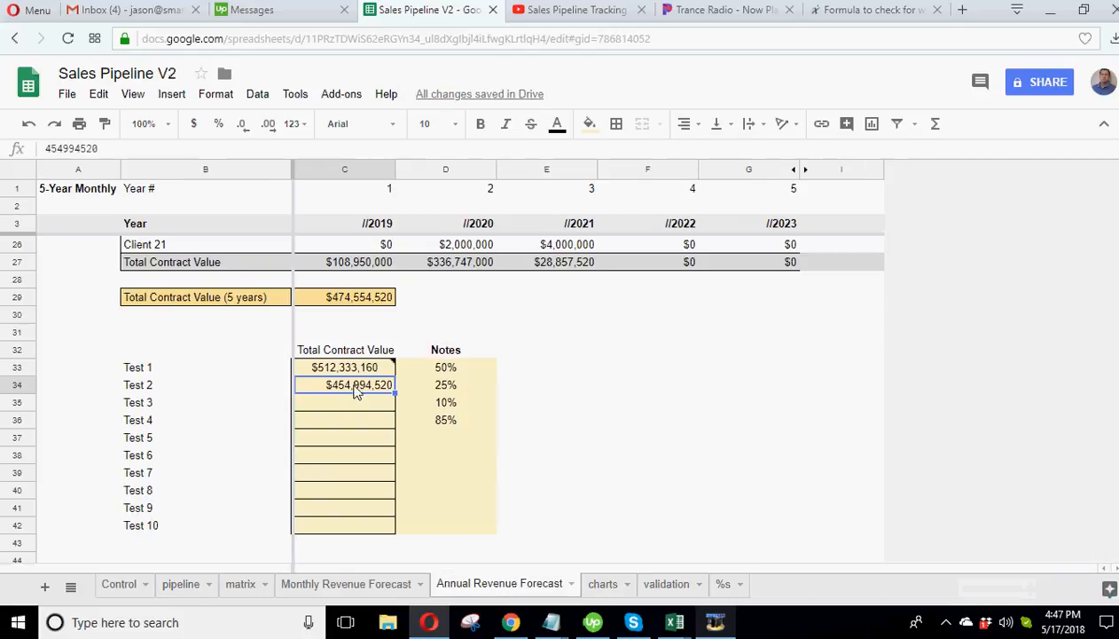
pyautogui.click(687, 123)
pyautogui.click(705, 151)
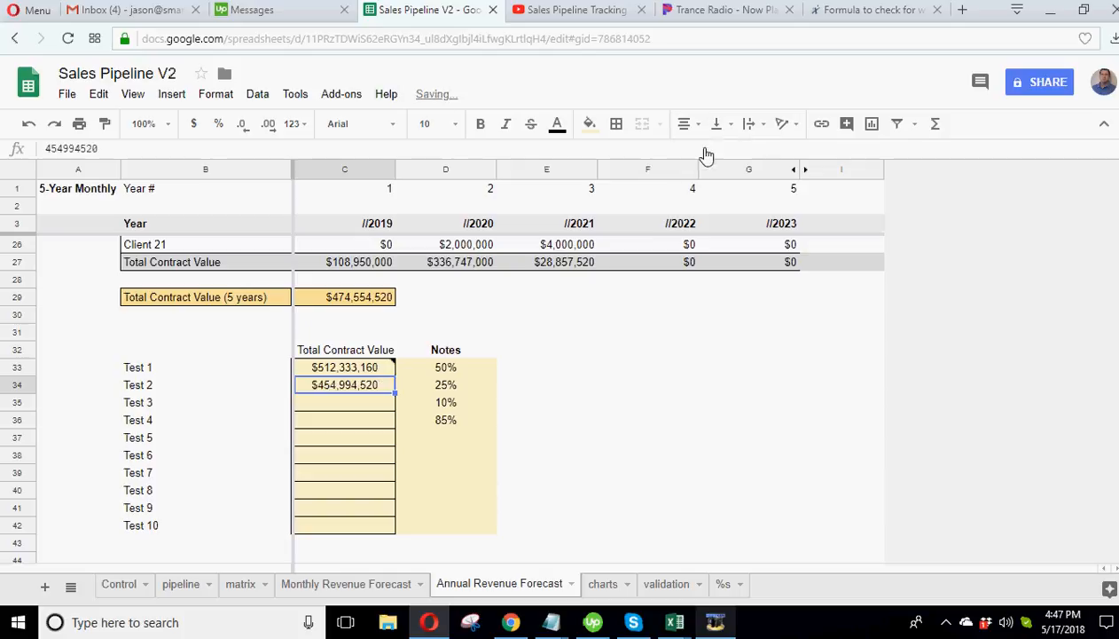
pyautogui.click(670, 368)
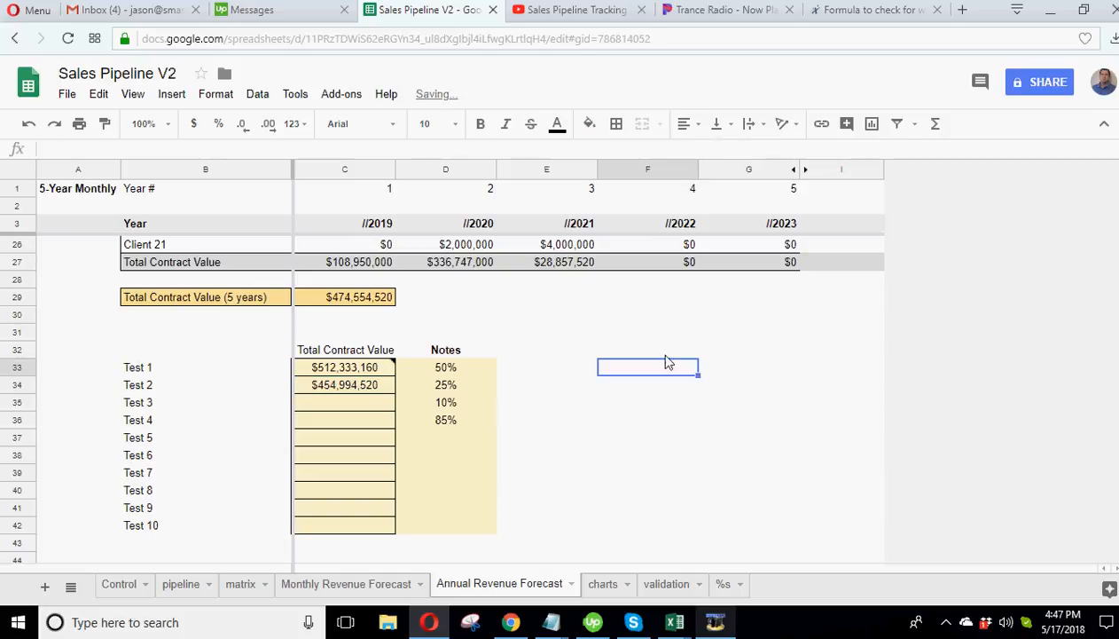
# - Recalculate the forecast repeatedly by alternately adding and removing a decimal place on the Test 2 result, ending with no decimals
pyautogui.click(330, 388)
pyautogui.click(268, 123)
pyautogui.click(241, 123)
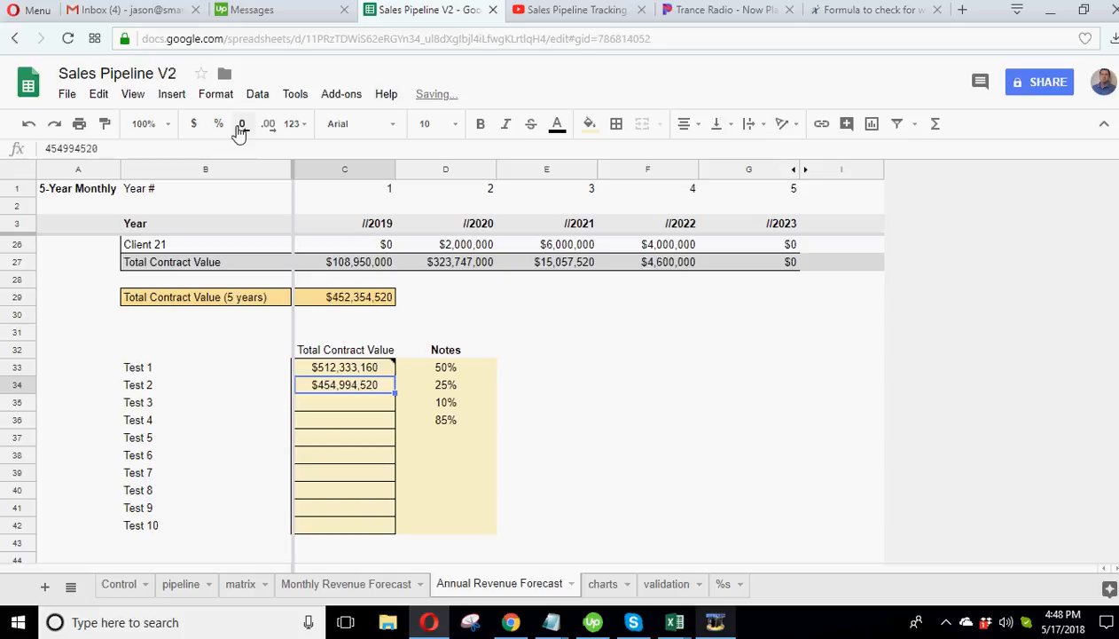
pyautogui.click(268, 124)
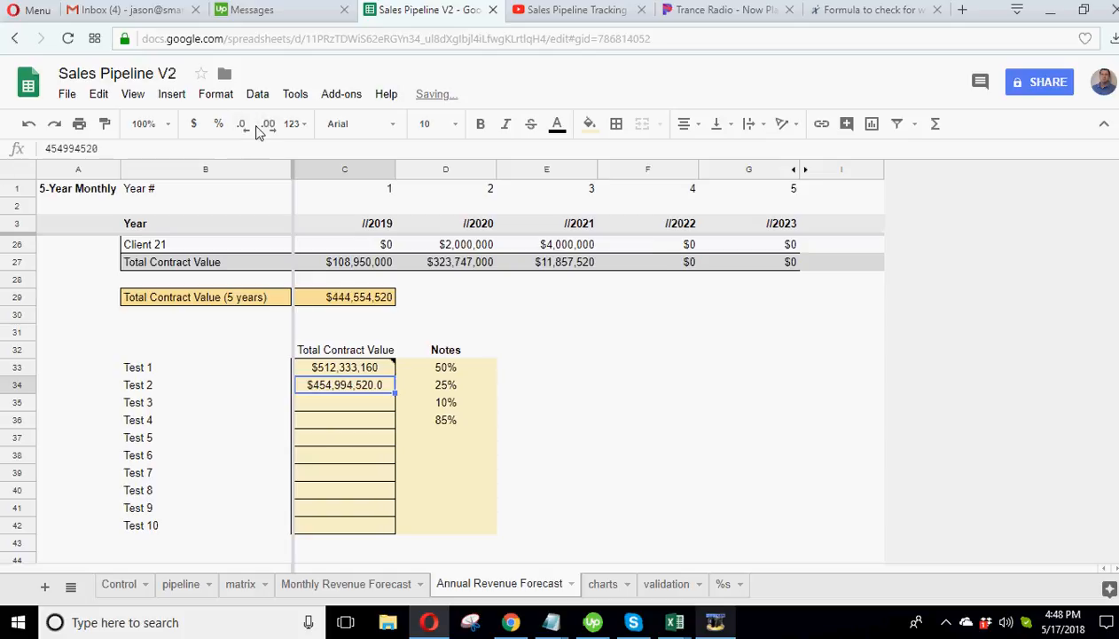
pyautogui.click(242, 125)
pyautogui.click(268, 124)
pyautogui.click(248, 128)
pyautogui.click(267, 128)
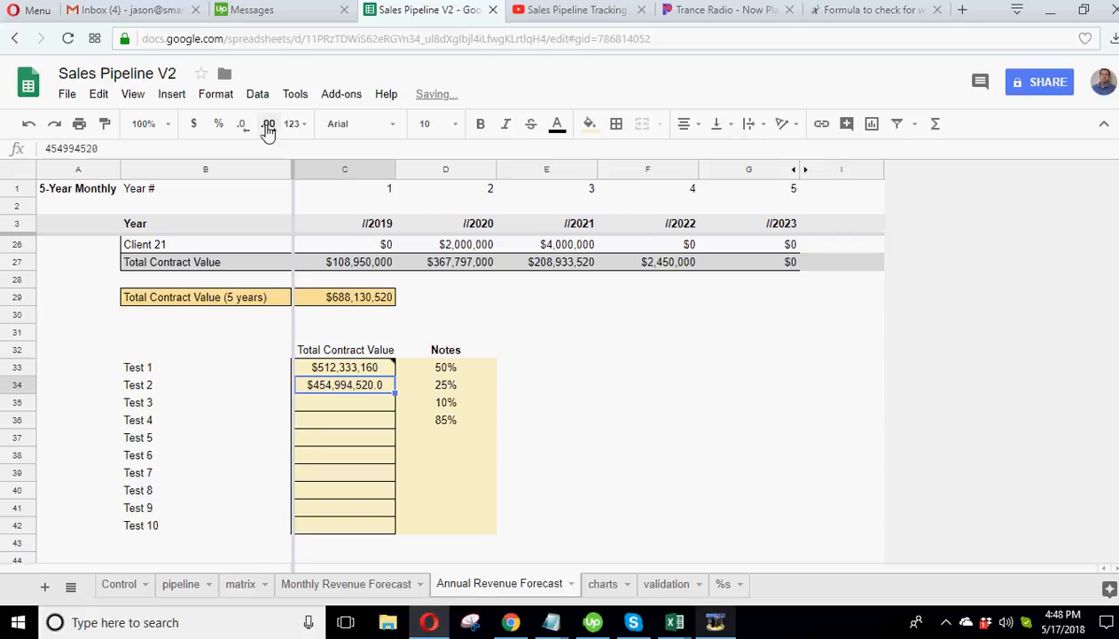
pyautogui.click(243, 126)
pyautogui.click(268, 128)
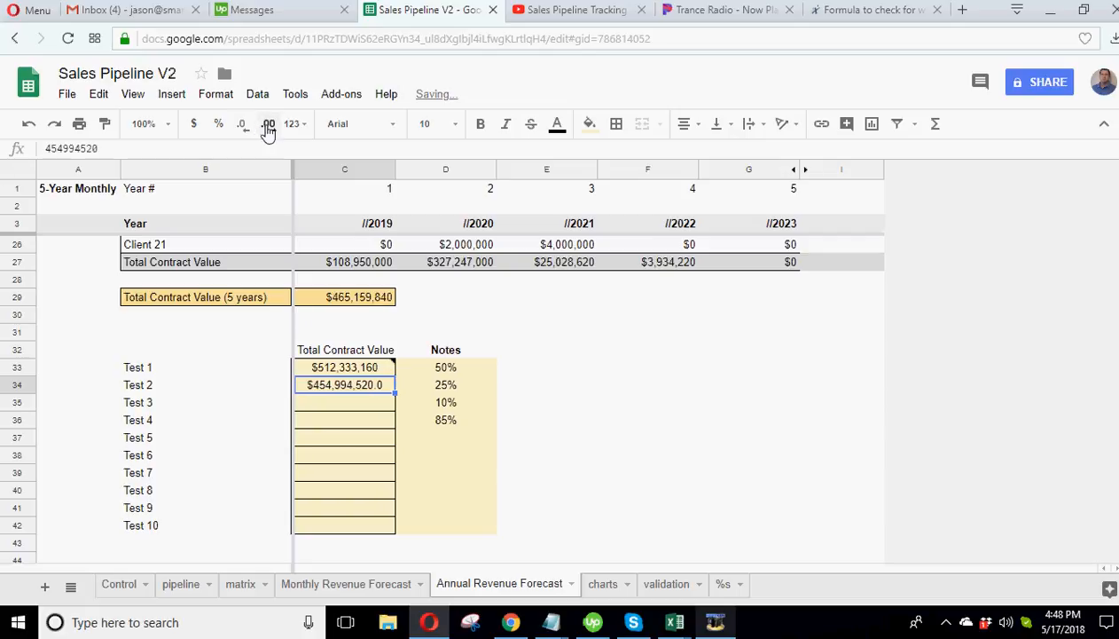
pyautogui.click(243, 126)
pyautogui.click(268, 128)
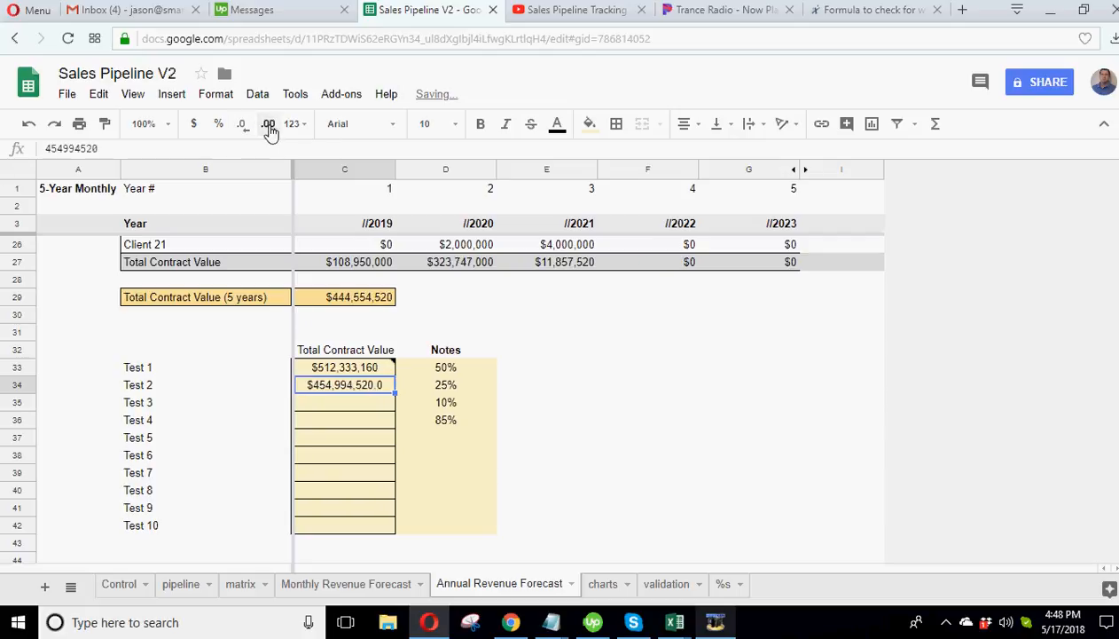
pyautogui.click(243, 126)
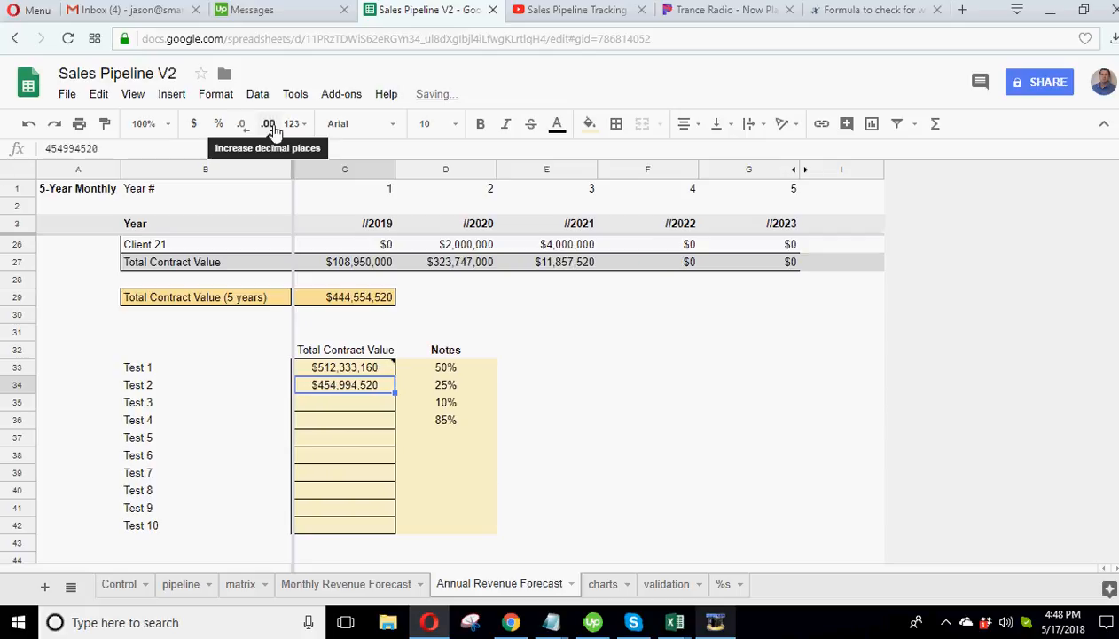
pyautogui.click(275, 131)
pyautogui.click(248, 129)
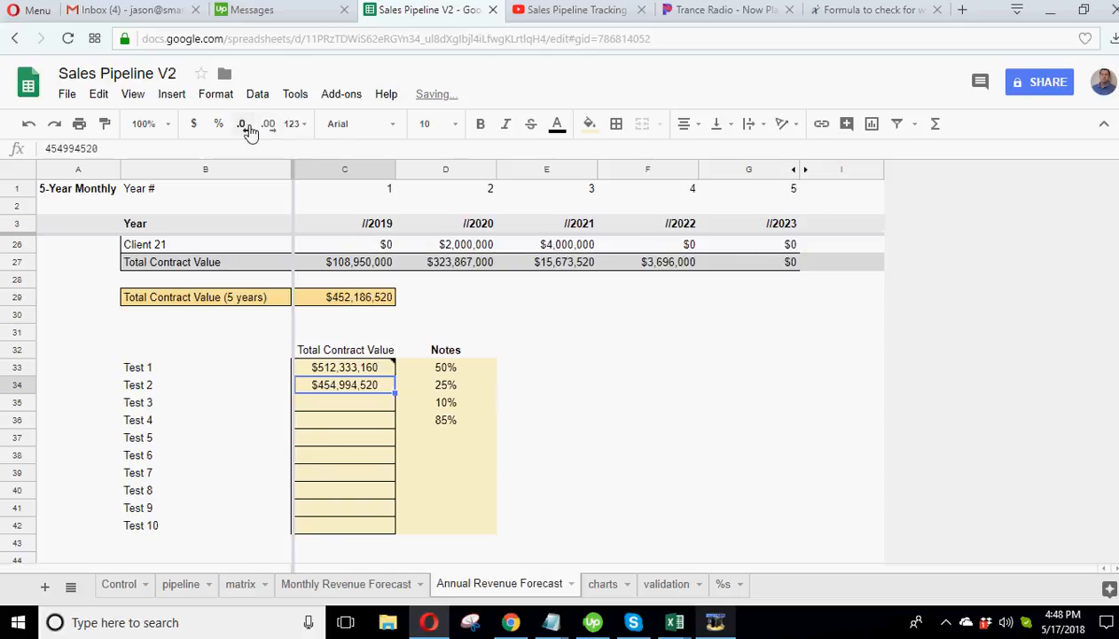
pyautogui.click(269, 126)
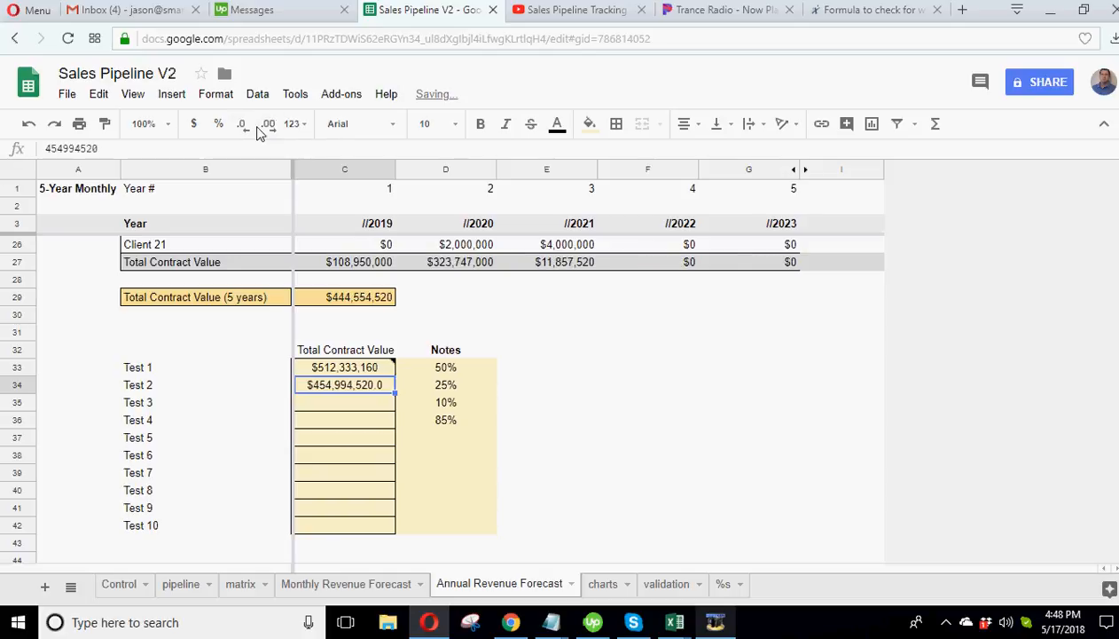
pyautogui.click(252, 132)
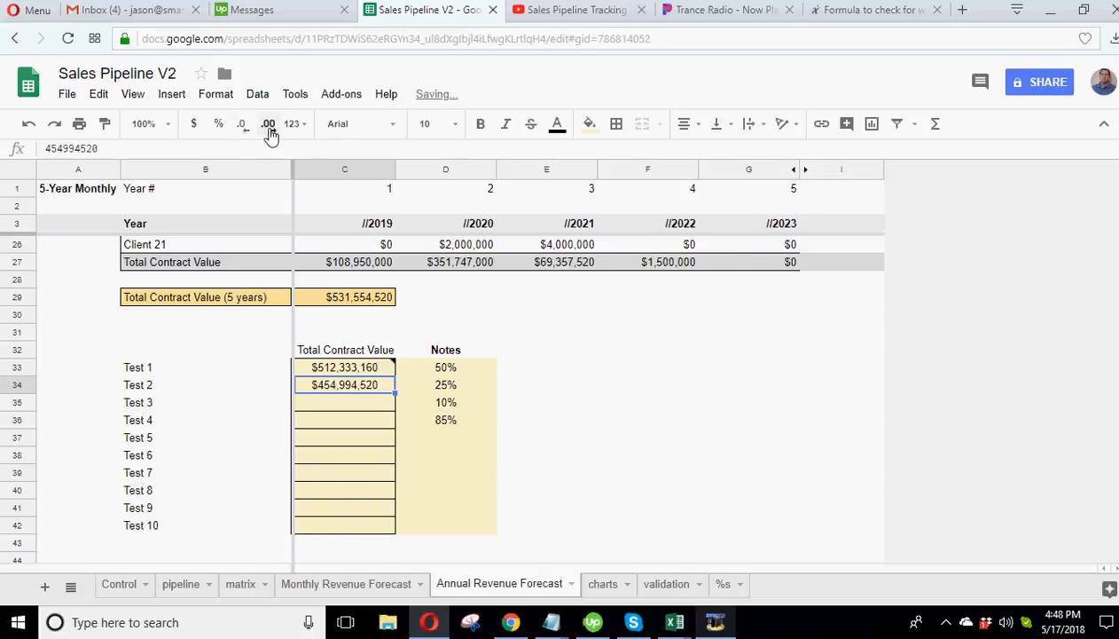
pyautogui.click(270, 131)
pyautogui.click(245, 131)
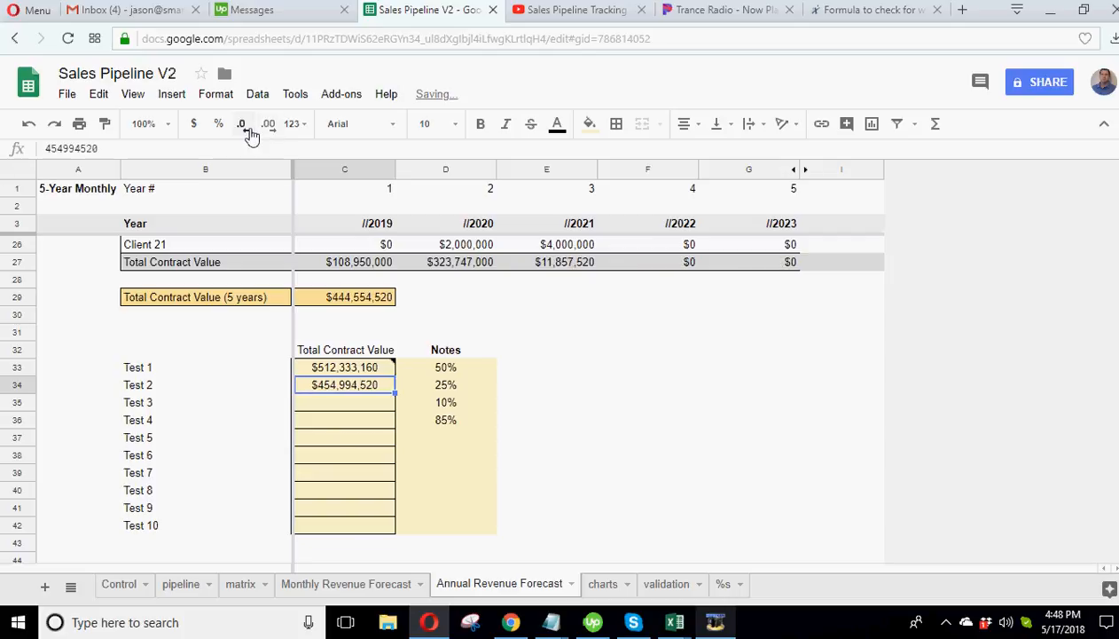
# - Copy the 5-year Total Contract Value as values only into the Test 3 result cell and center it
pyautogui.rightClick(351, 301)
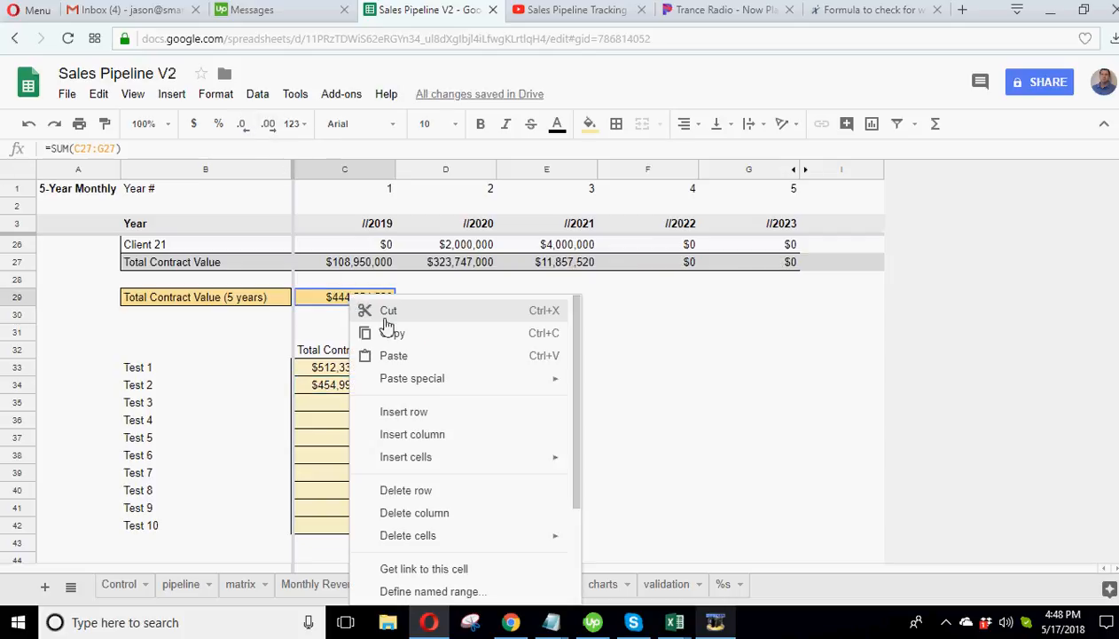
pyautogui.click(382, 330)
pyautogui.click(349, 404)
pyautogui.rightClick(350, 406)
pyautogui.moveTo(411, 490)
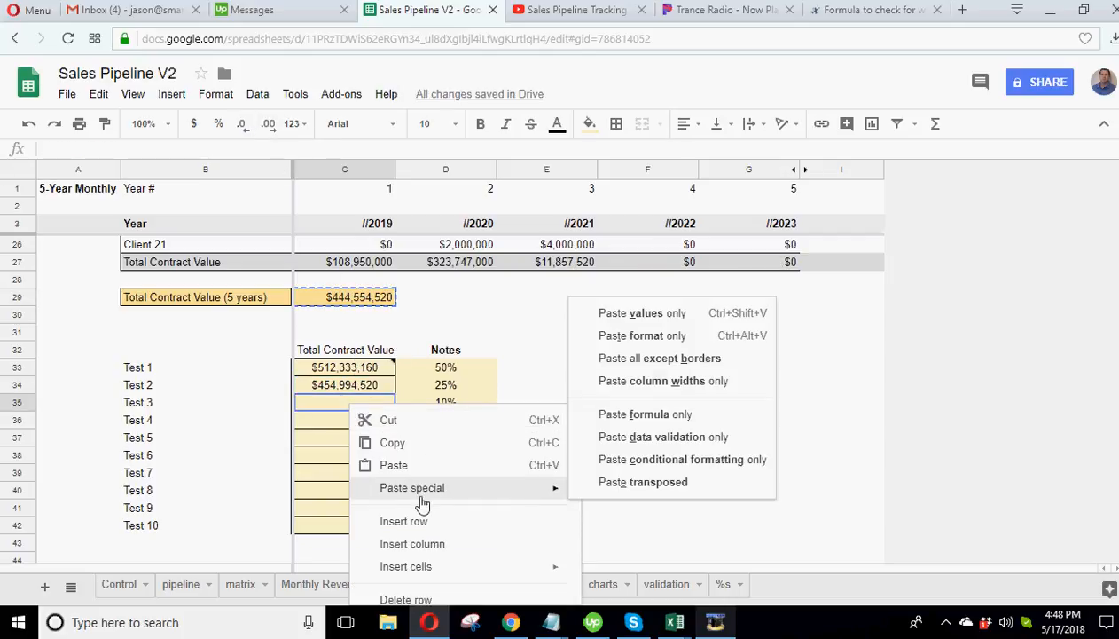
pyautogui.click(596, 315)
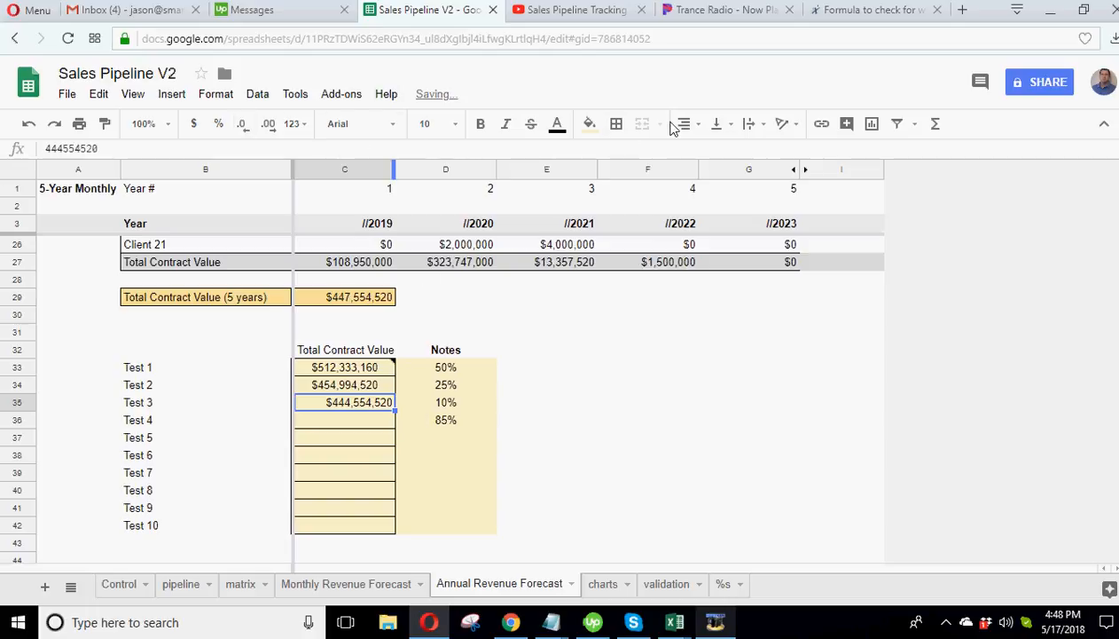
pyautogui.click(701, 319)
# - Review the yearly client contract values and the renewal chances in the pipeline sheet, ending at the test table
pyautogui.scroll(5, 656, 434)
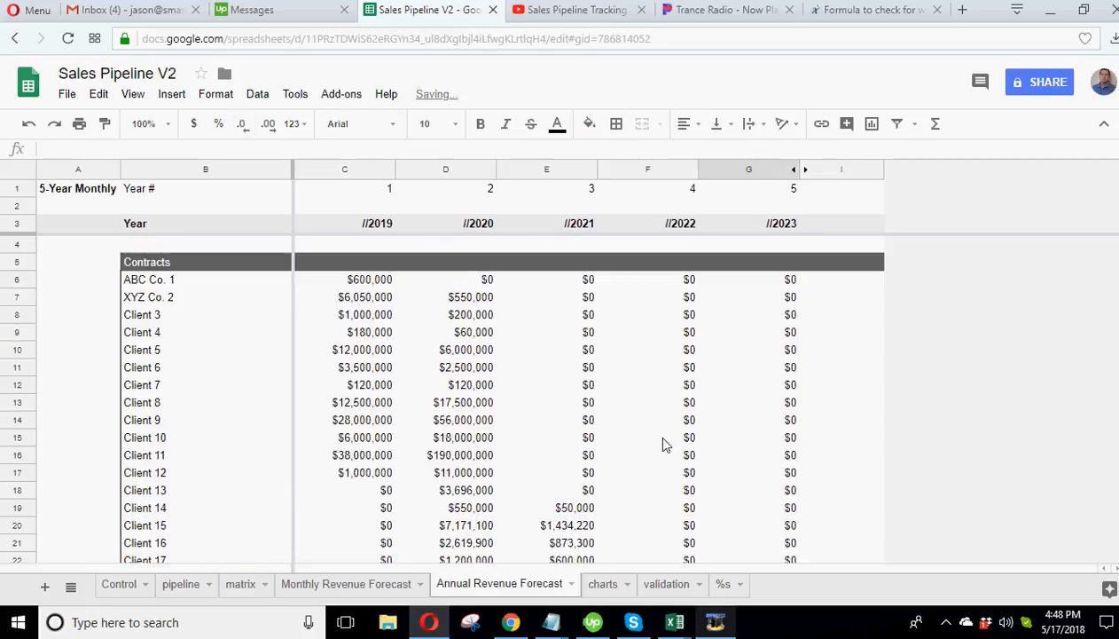
pyautogui.scroll(-4, 662, 444)
pyautogui.click(190, 587)
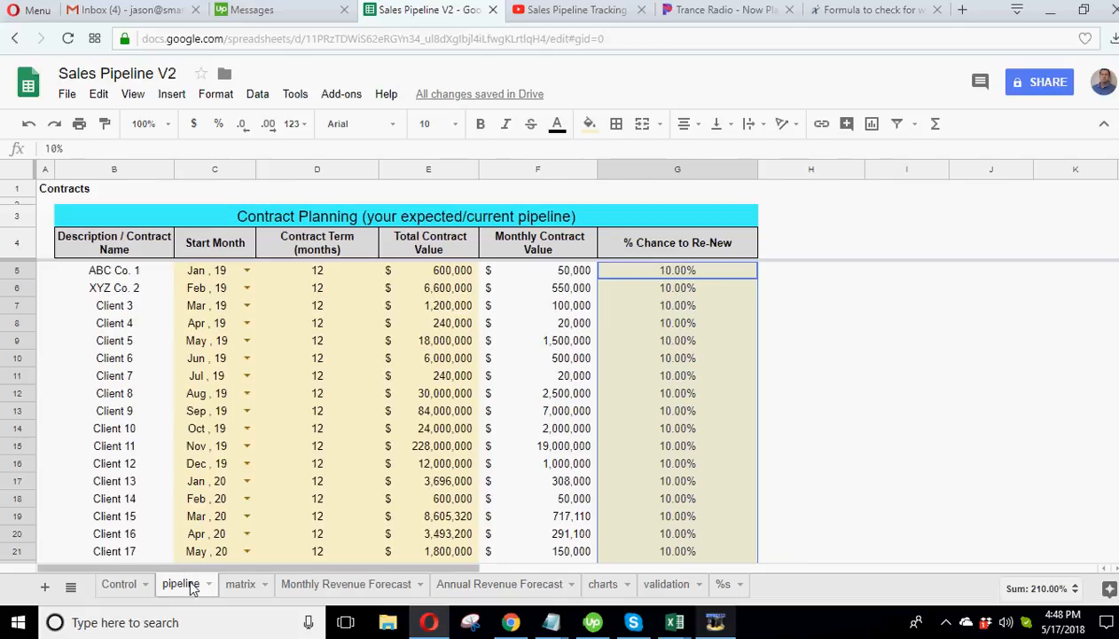
pyautogui.scroll(-2, 334, 396)
pyautogui.scroll(2, 337, 397)
pyautogui.click(603, 583)
pyautogui.click(532, 584)
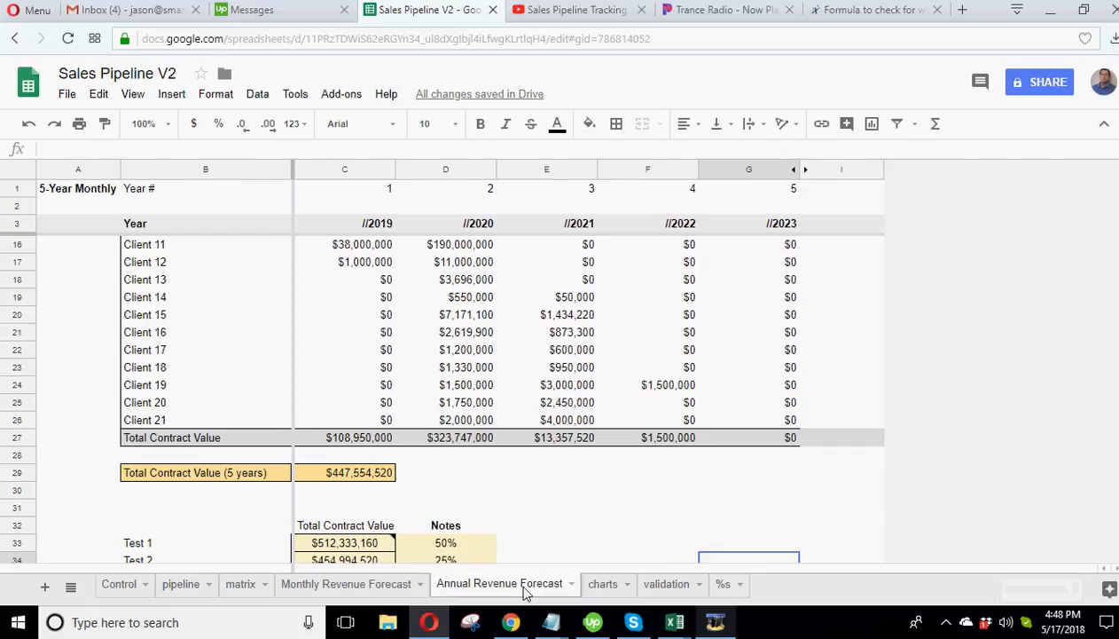
pyautogui.scroll(-2, 537, 530)
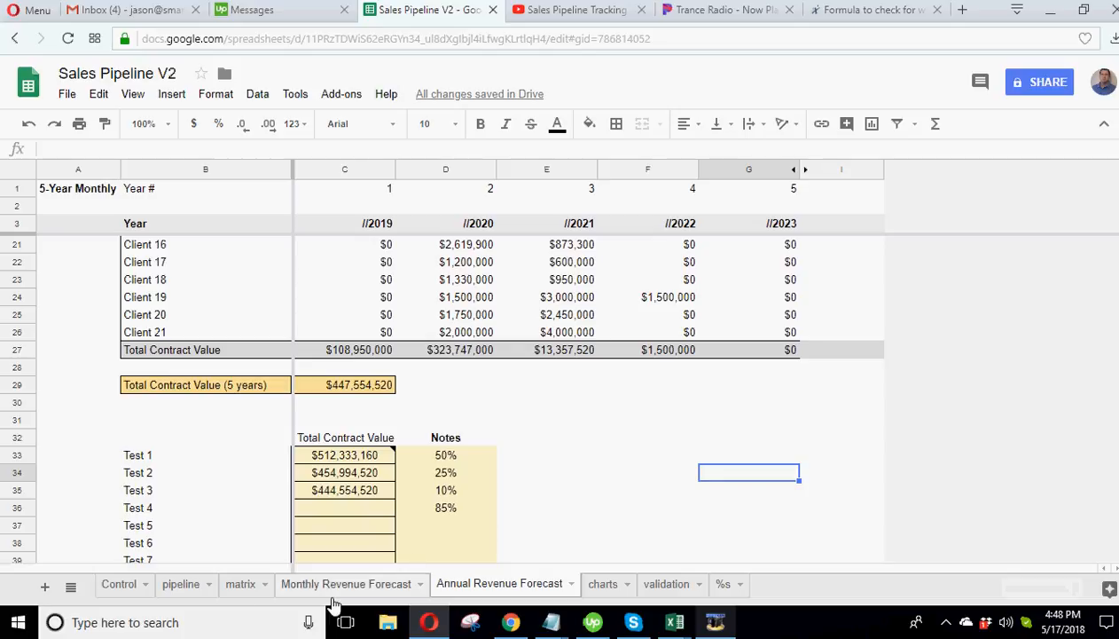
# - In the pipeline sheet, set the % Chance to Re-New to 85% for all clients, and return to the Annual Revenue Forecast sheet
pyautogui.click(181, 586)
pyautogui.click(674, 273)
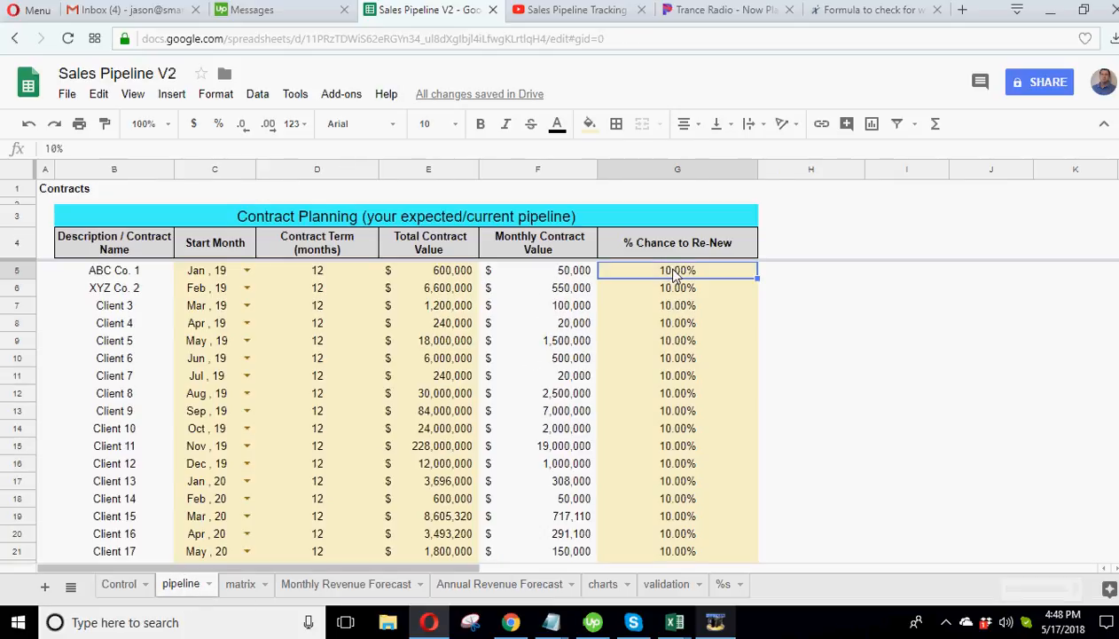
pyautogui.write('85')
pyautogui.press('Return')
pyautogui.click(736, 276)
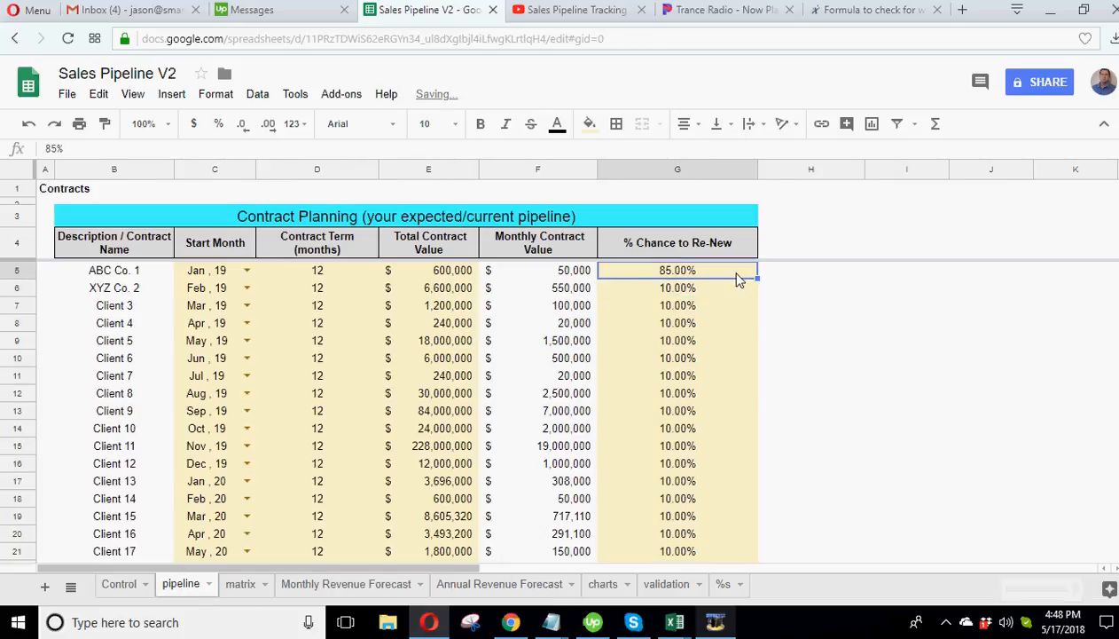
pyautogui.moveTo(755, 278); pyautogui.dragTo(698, 435)
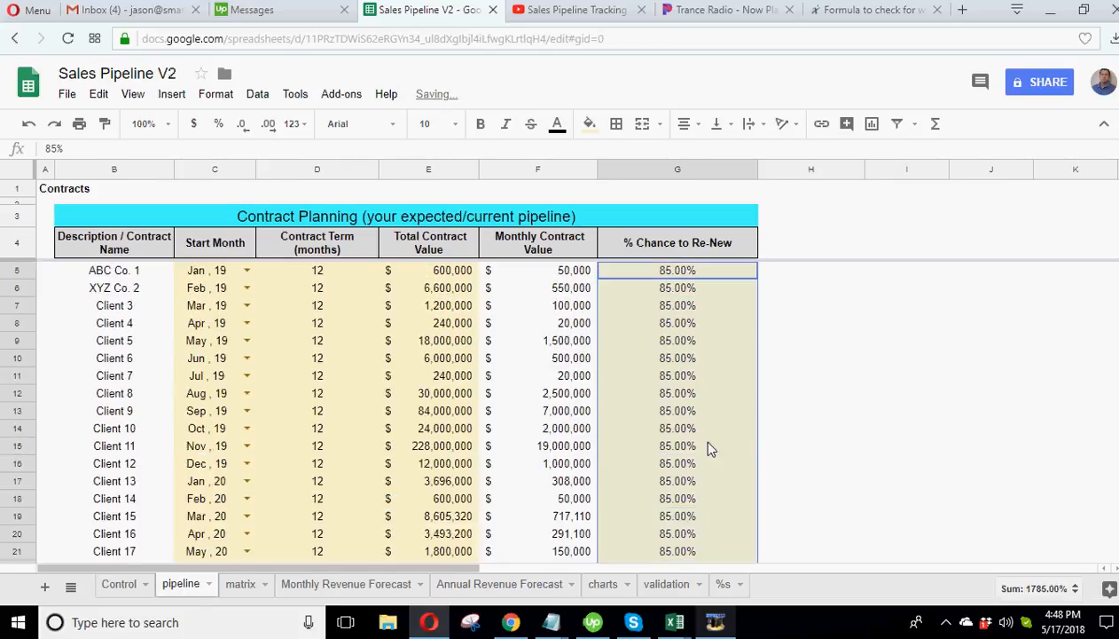
pyautogui.click(499, 583)
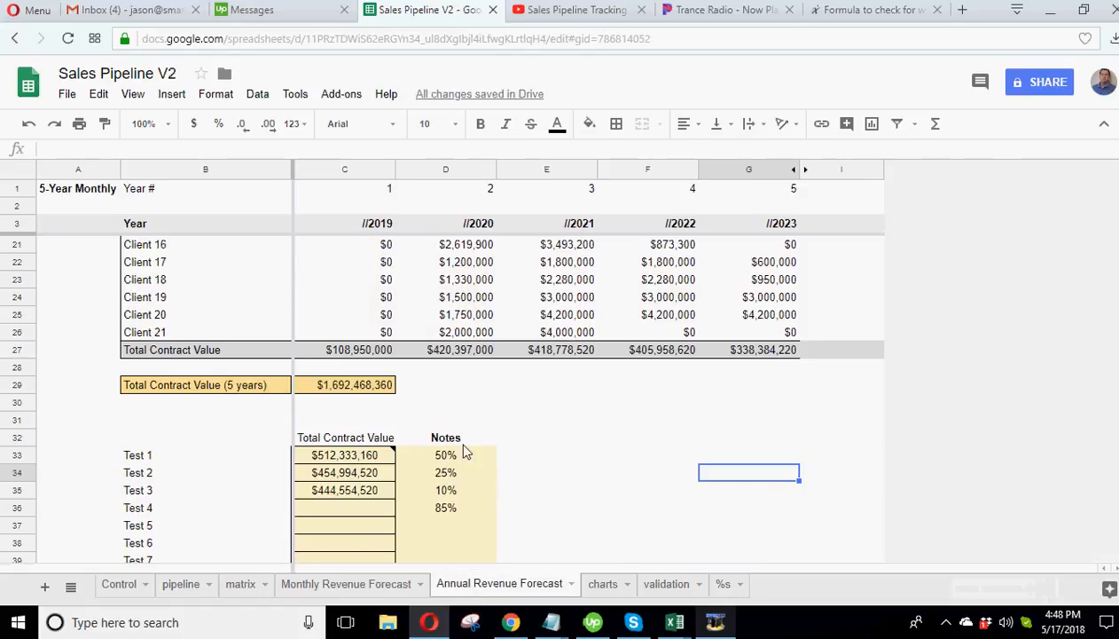
# - Copy the 5-year Total Contract Value as values only into the Test 4 result cell and center it
pyautogui.rightClick(355, 393)
pyautogui.click(400, 429)
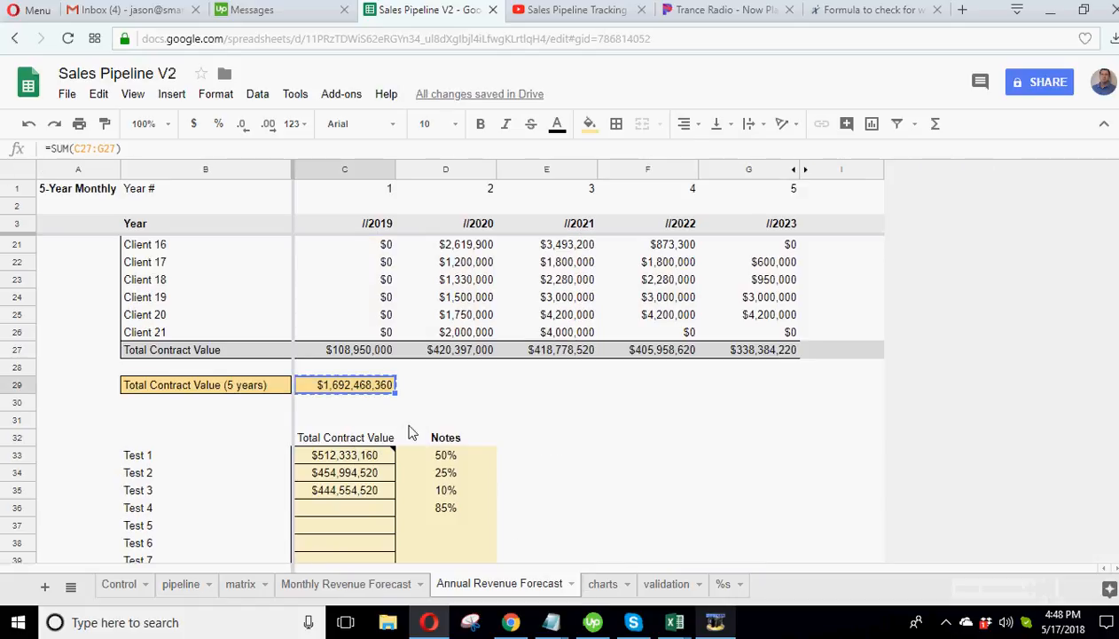
pyautogui.scroll(-1, 369, 496)
pyautogui.rightClick(357, 422)
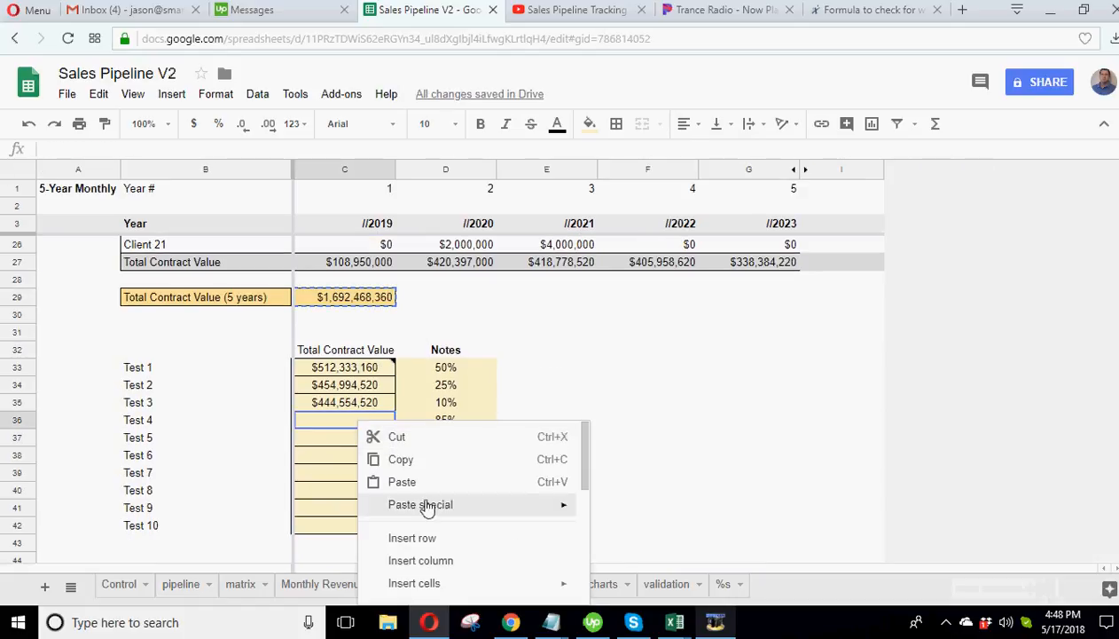
pyautogui.moveTo(425, 505)
pyautogui.click(650, 330)
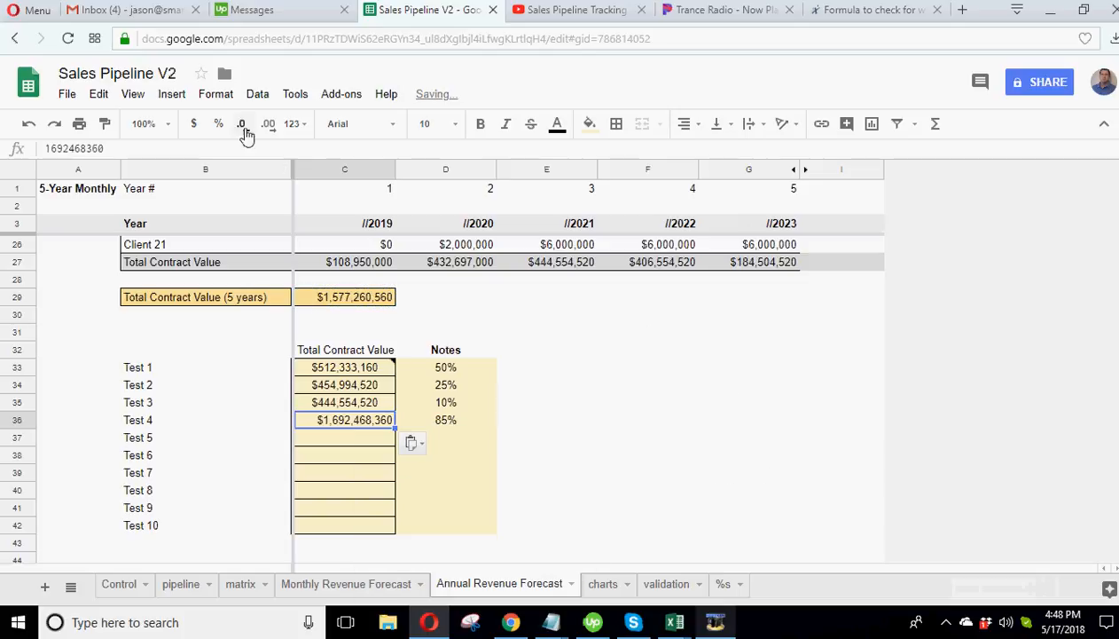
pyautogui.click(686, 124)
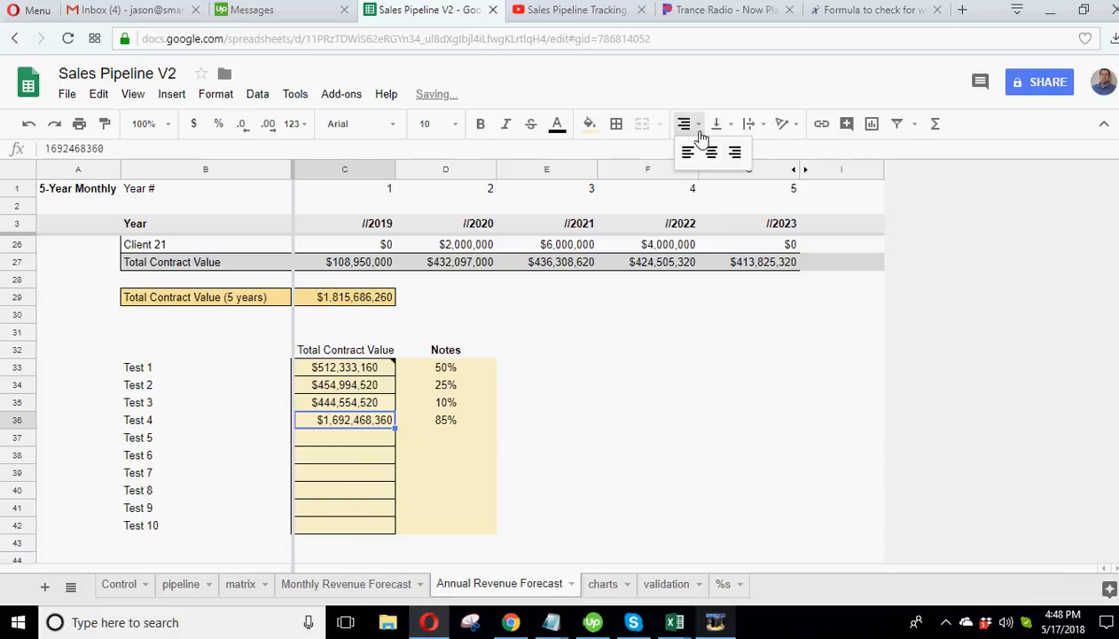
pyautogui.click(689, 146)
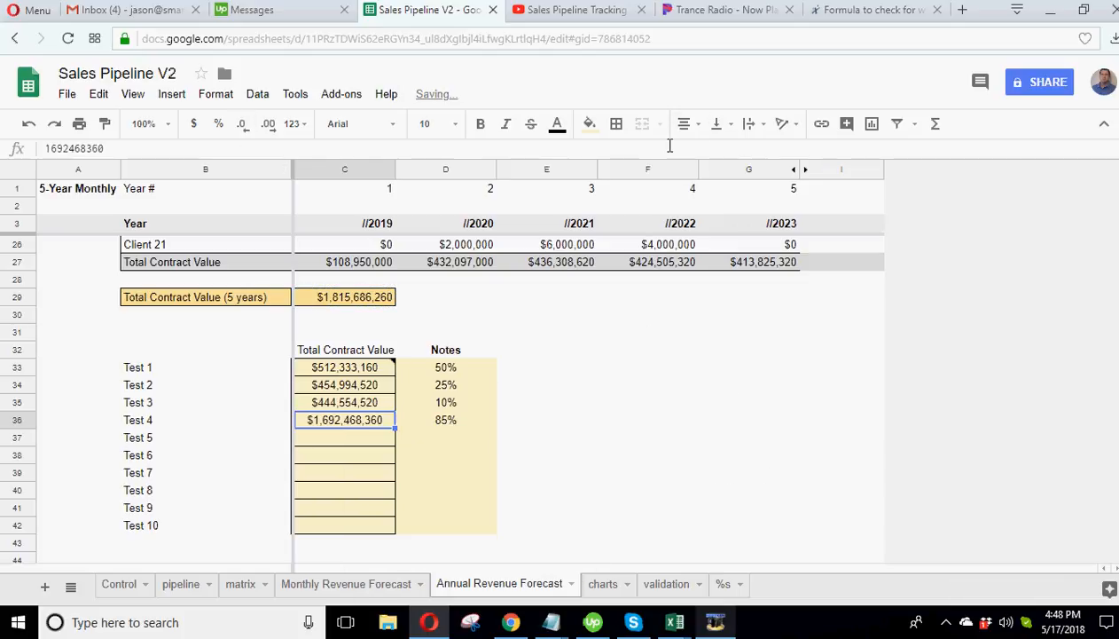
# - Increase and decrease the decimal places of the Test 4 result repeatedly to recalculate the forecast, ending with no decimals
pyautogui.click(269, 127)
pyautogui.click(243, 127)
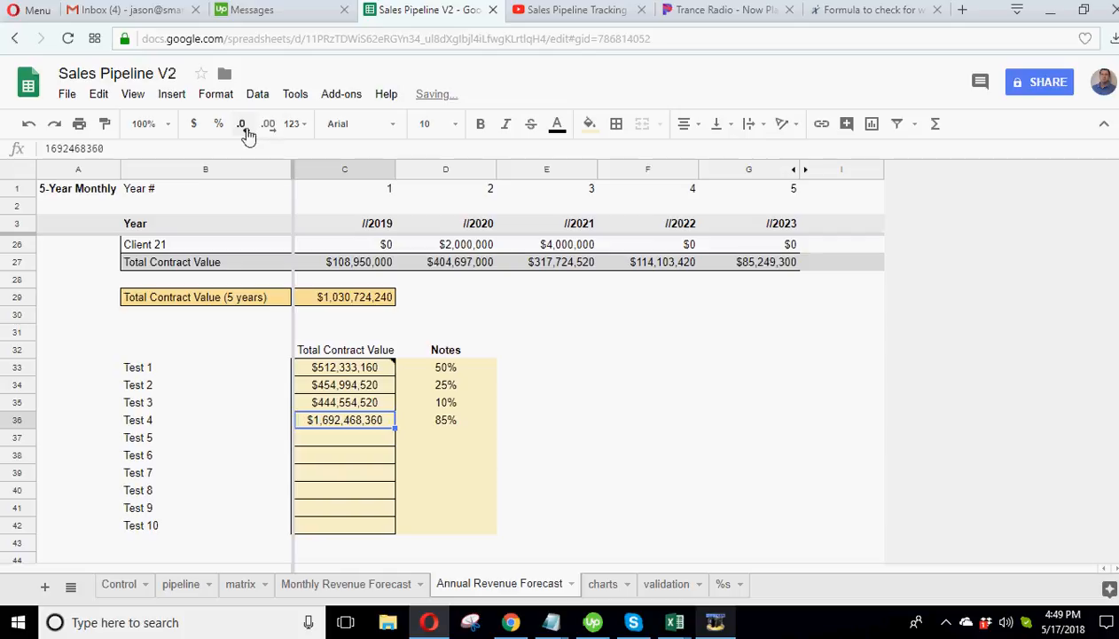
pyautogui.click(270, 131)
pyautogui.click(243, 132)
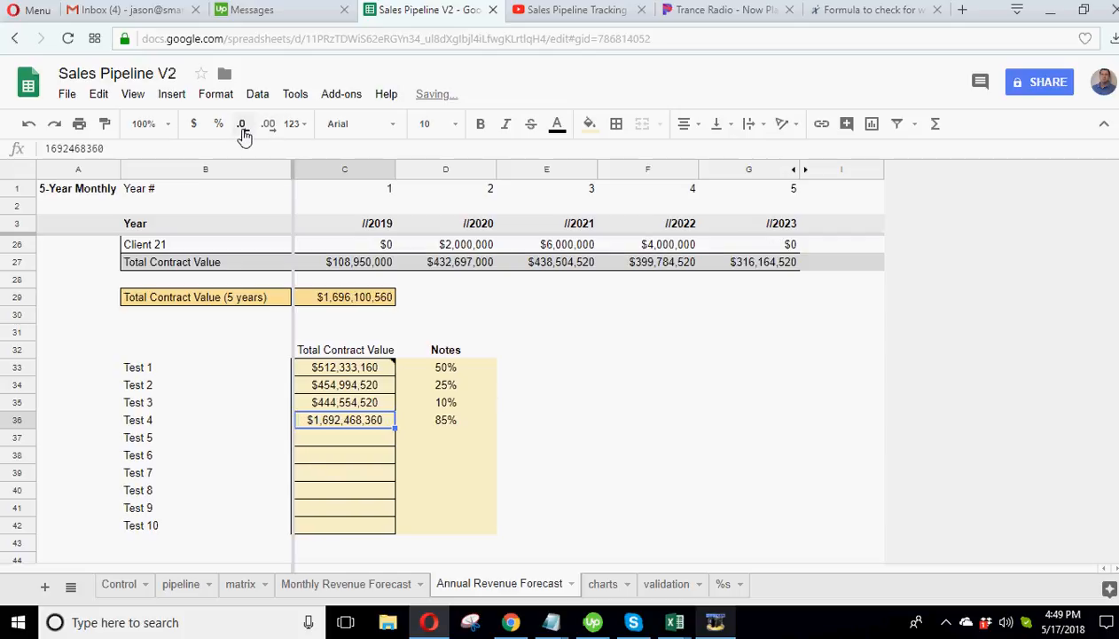
pyautogui.click(268, 128)
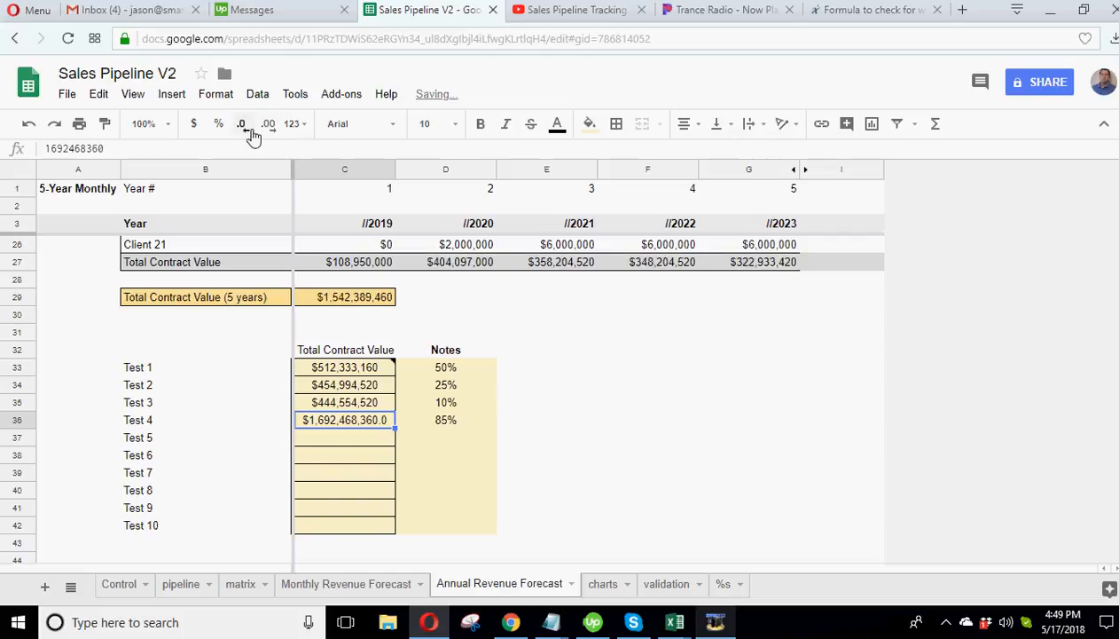
pyautogui.click(245, 130)
pyautogui.click(268, 127)
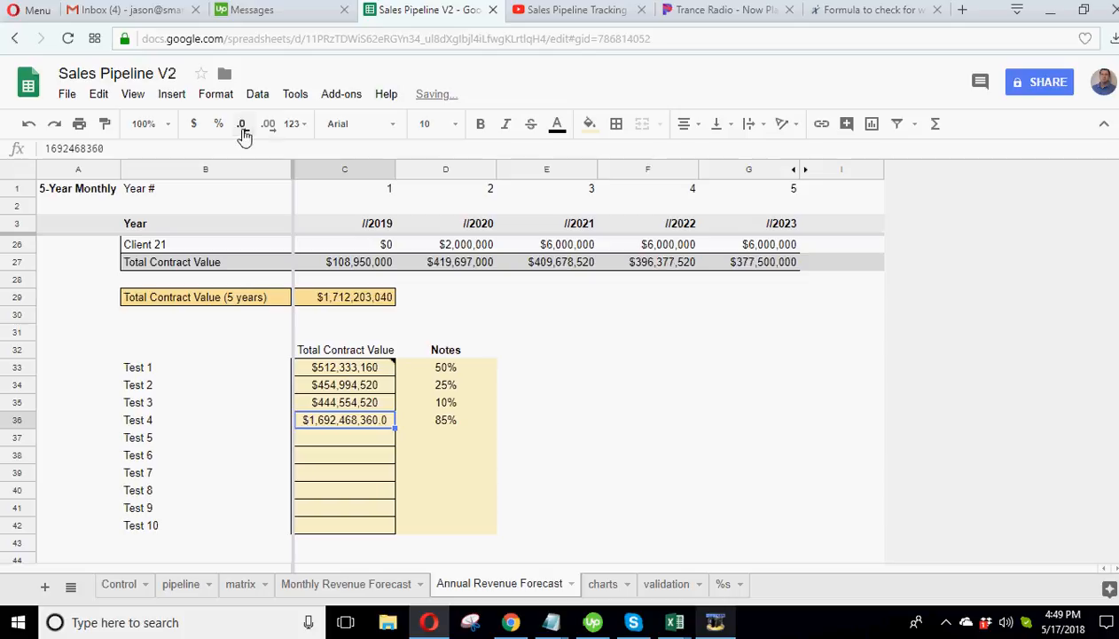
pyautogui.click(243, 131)
pyautogui.click(267, 128)
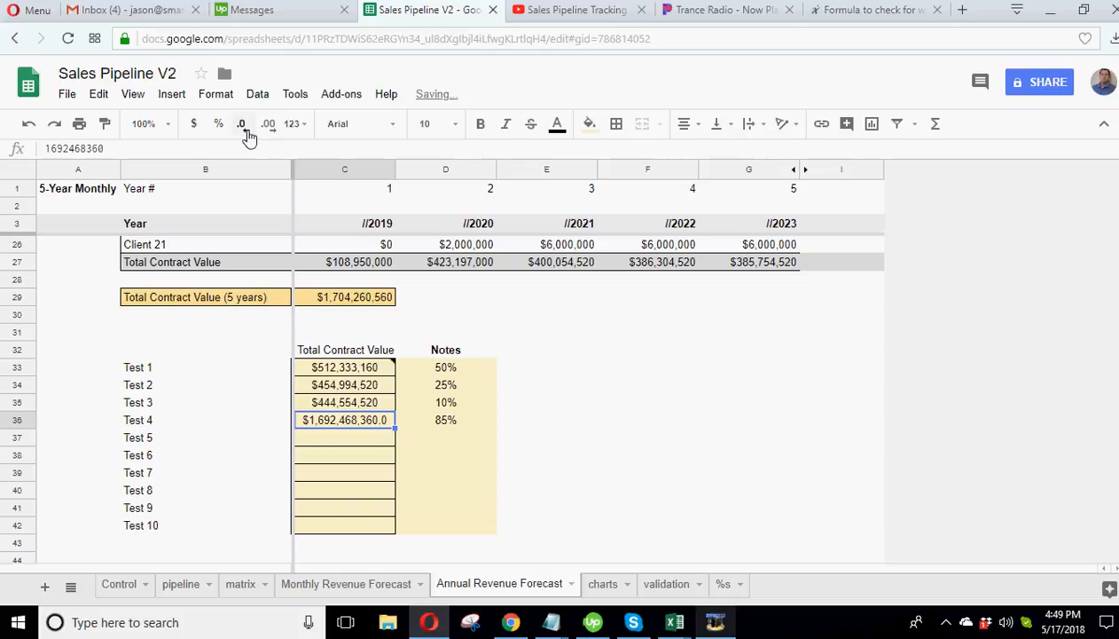
pyautogui.click(243, 131)
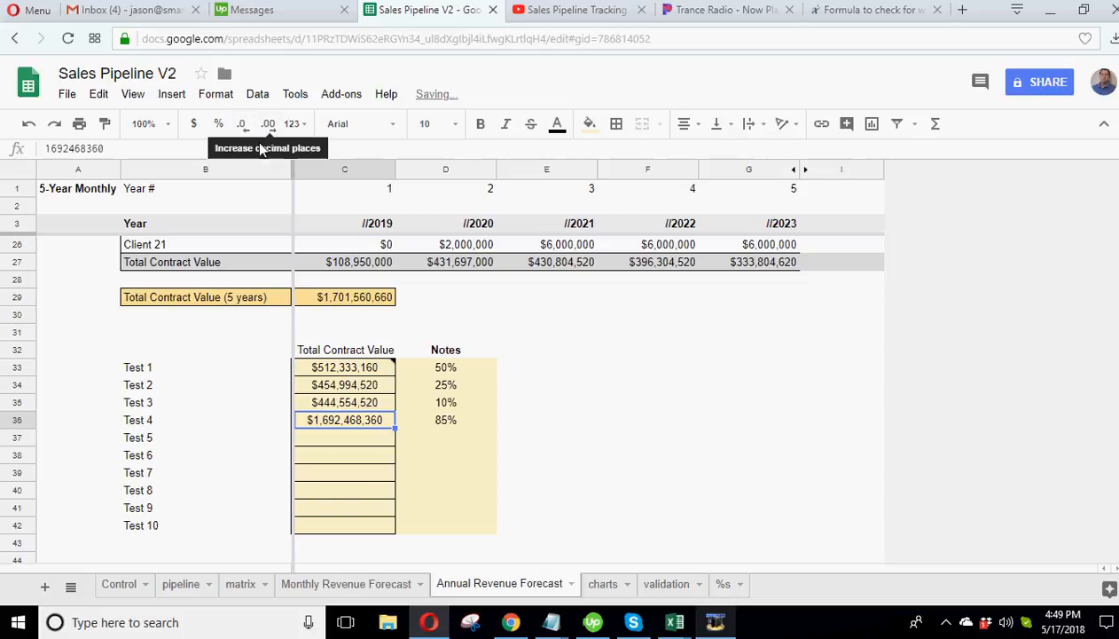
# - Compare the Test 1 to Test 4 contract values with their renewal percentages and the yearly client totals above
pyautogui.click(449, 370)
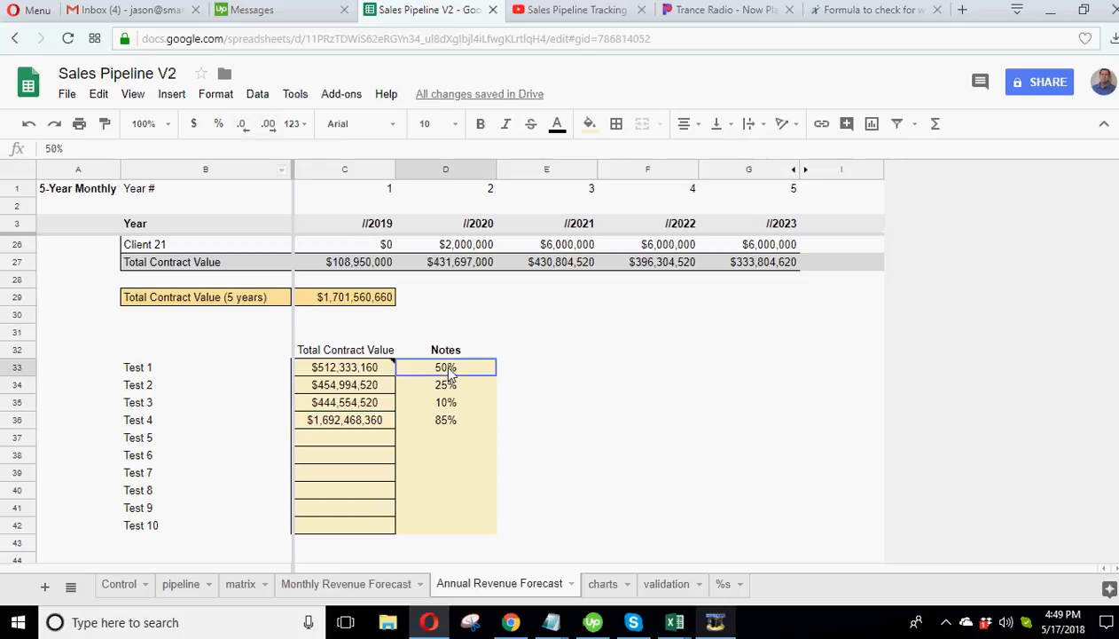
pyautogui.click(620, 441)
pyautogui.click(335, 371)
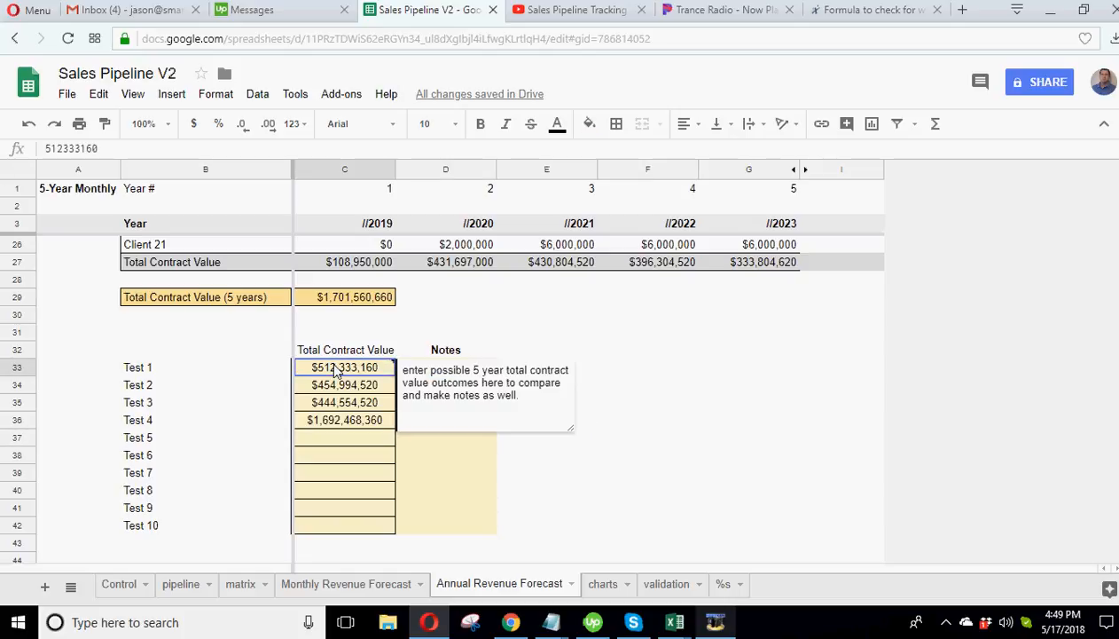
pyautogui.moveTo(335, 370); pyautogui.dragTo(431, 444)
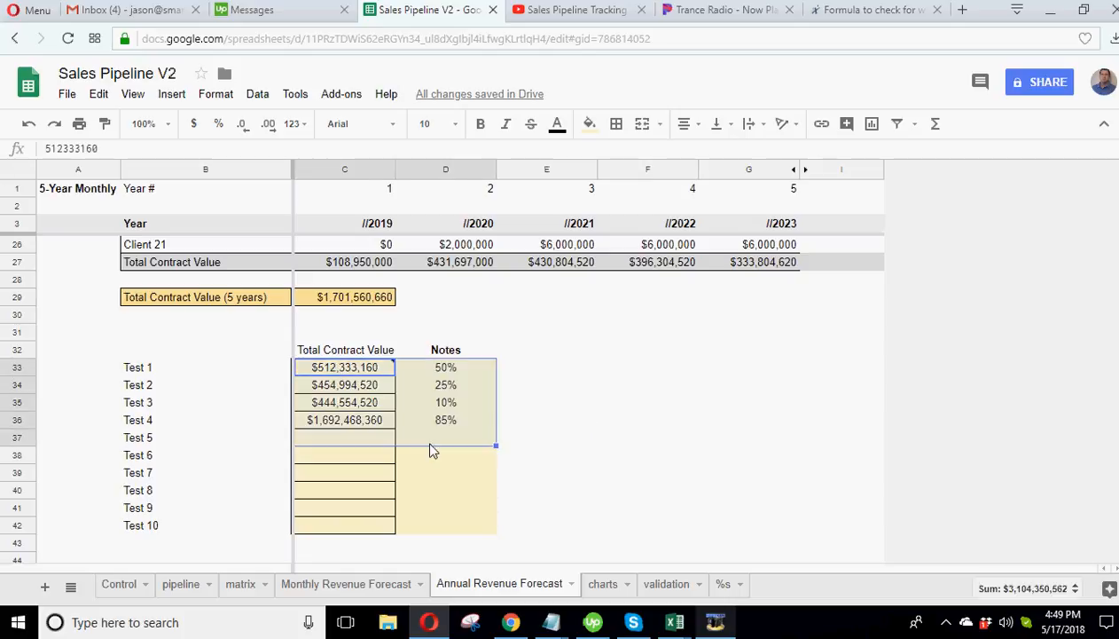
pyautogui.click(371, 371)
pyautogui.click(351, 421)
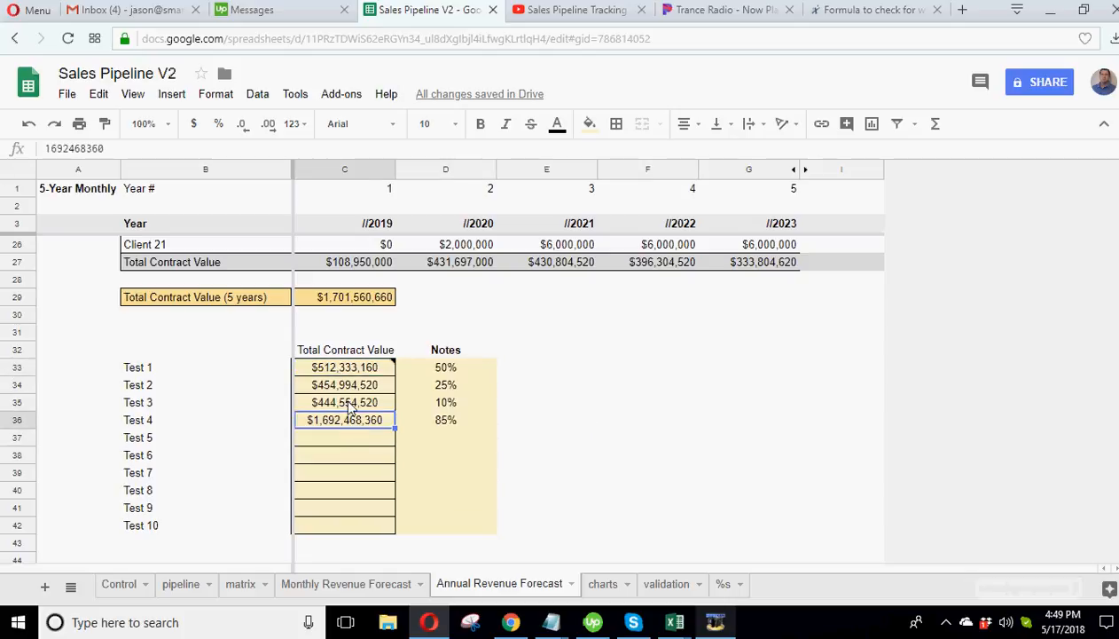
pyautogui.click(350, 403)
pyautogui.click(441, 408)
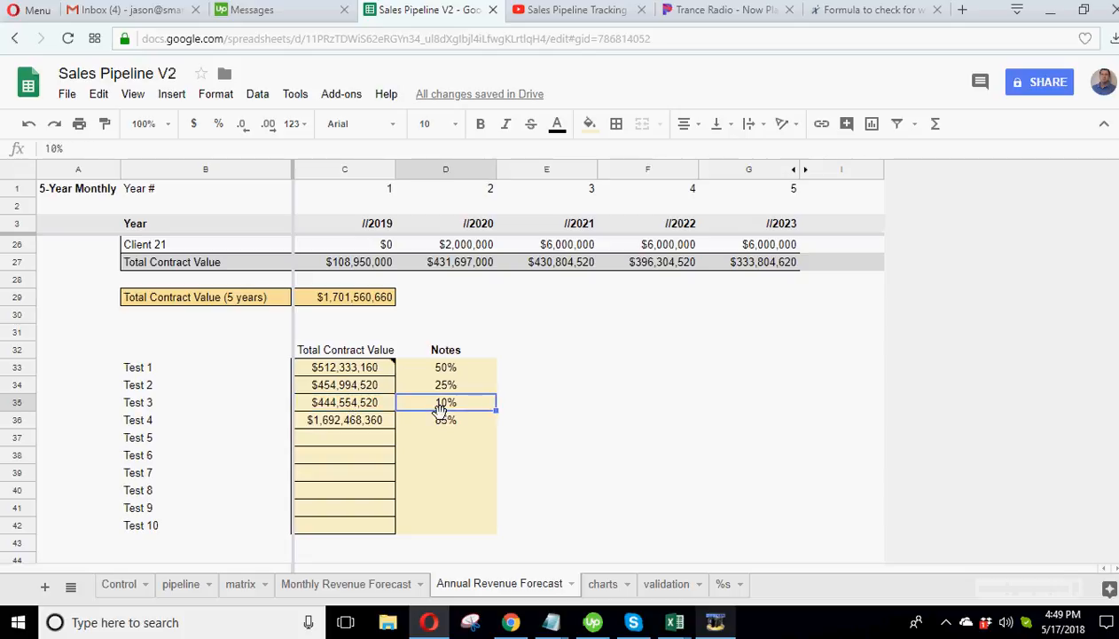
pyautogui.click(449, 370)
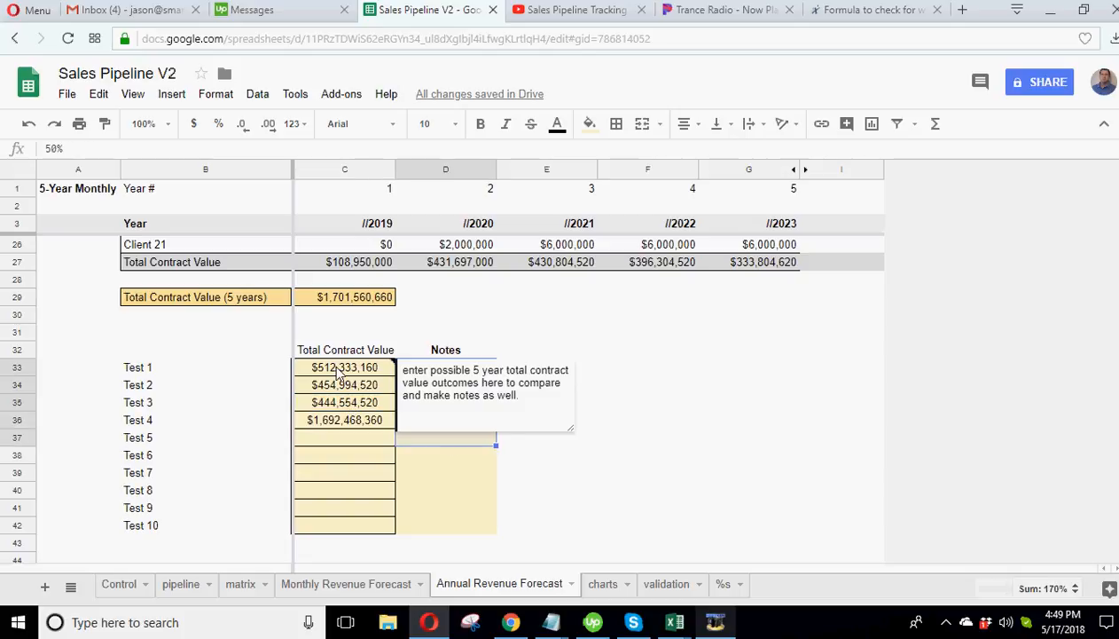
pyautogui.moveTo(337, 368); pyautogui.dragTo(341, 443)
pyautogui.scroll(5, 341, 443)
pyautogui.scroll(-2, 341, 444)
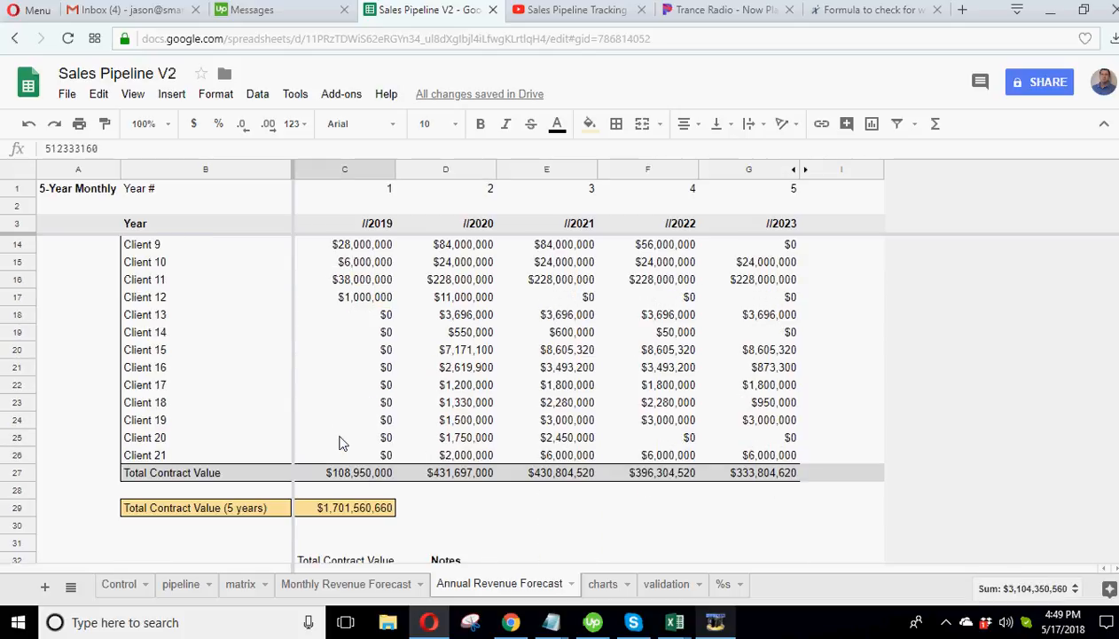
# - Move the Start Year label and its date from the Control sheet to I3:J3 in the pipeline sheet
pyautogui.click(119, 584)
pyautogui.click(465, 330)
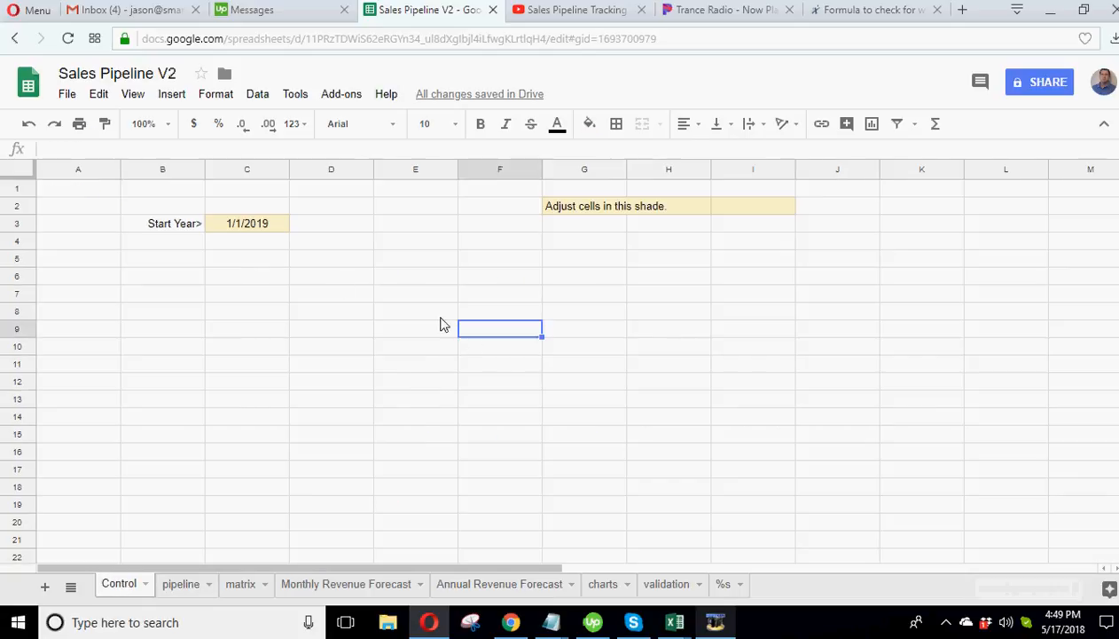
pyautogui.click(181, 585)
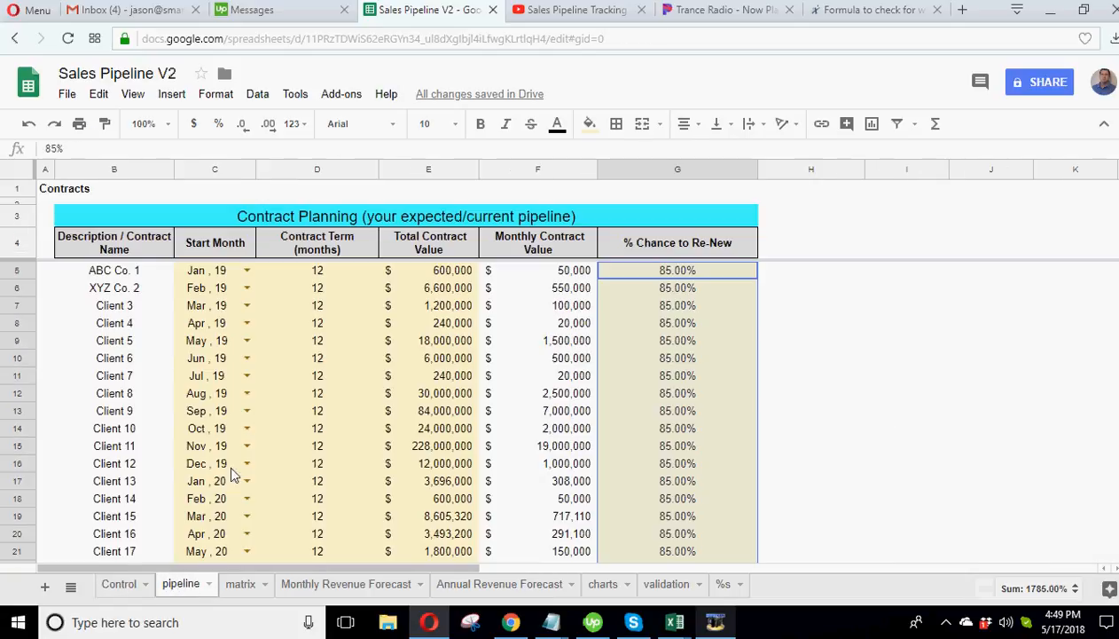
pyautogui.click(119, 584)
pyautogui.moveTo(180, 222); pyautogui.dragTo(246, 228)
pyautogui.rightClick(246, 229)
pyautogui.press('Escape')
pyautogui.click(181, 583)
pyautogui.rightClick(873, 214)
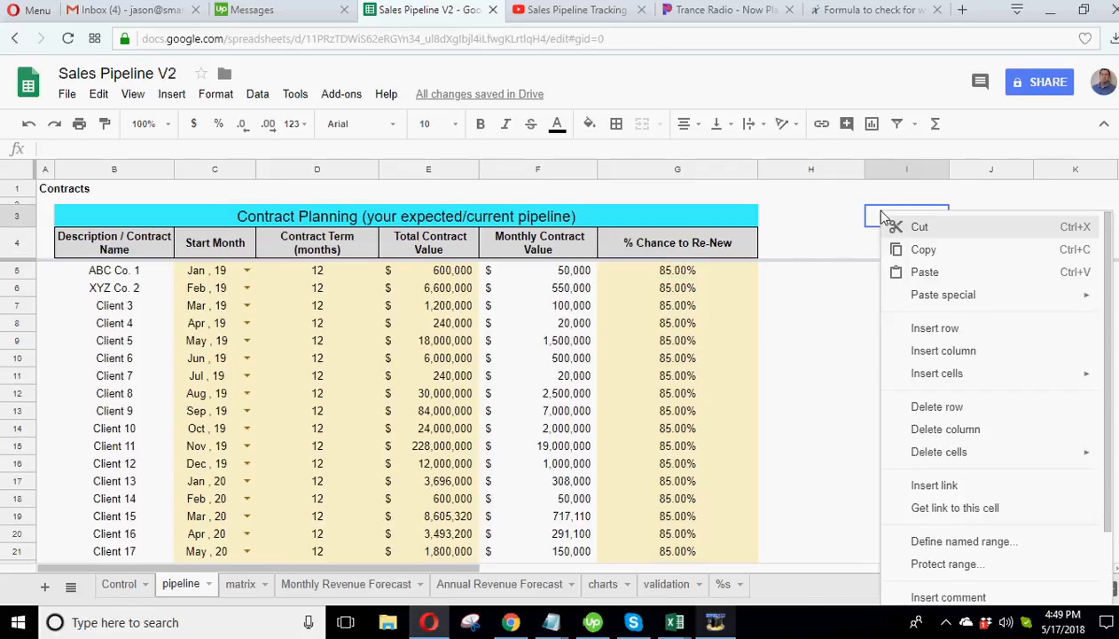
pyautogui.click(898, 272)
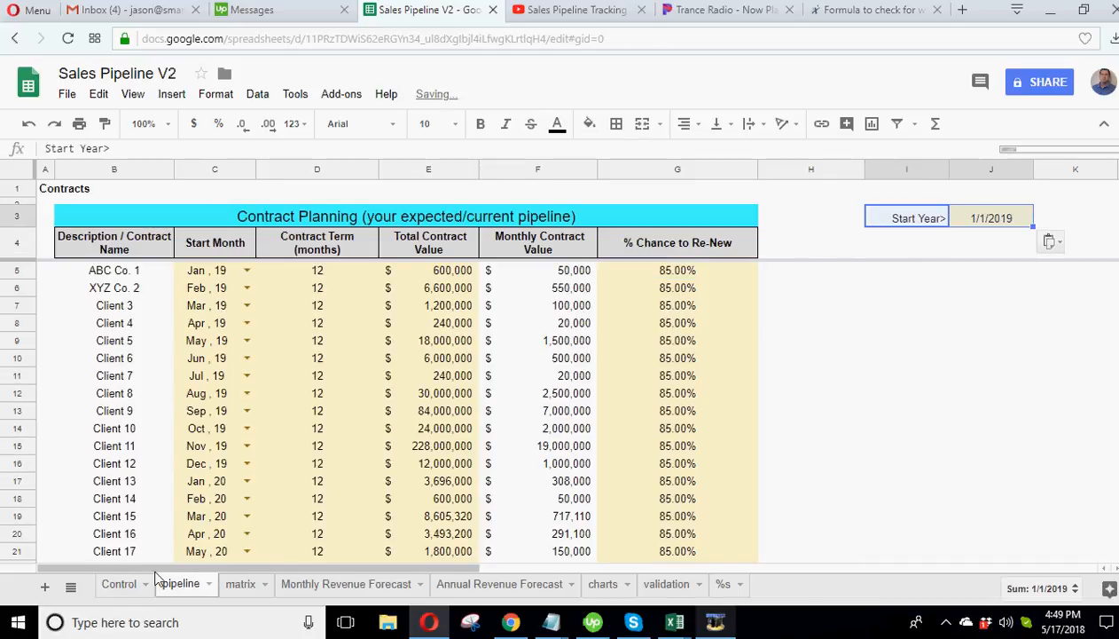
# - Try moving the "Adjust cells in this shade." note from the Control sheet to I4:K4 in the pipeline sheet, and undo the paste
pyautogui.click(130, 585)
pyautogui.moveTo(581, 213); pyautogui.dragTo(727, 212)
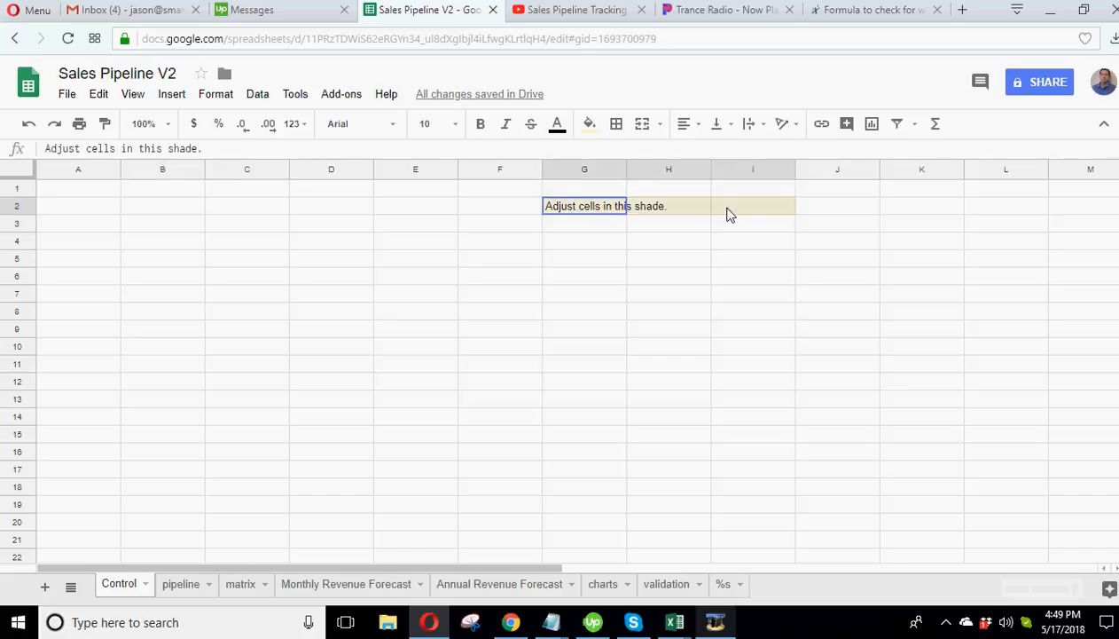
pyautogui.rightClick(727, 213)
pyautogui.click(768, 245)
pyautogui.click(185, 586)
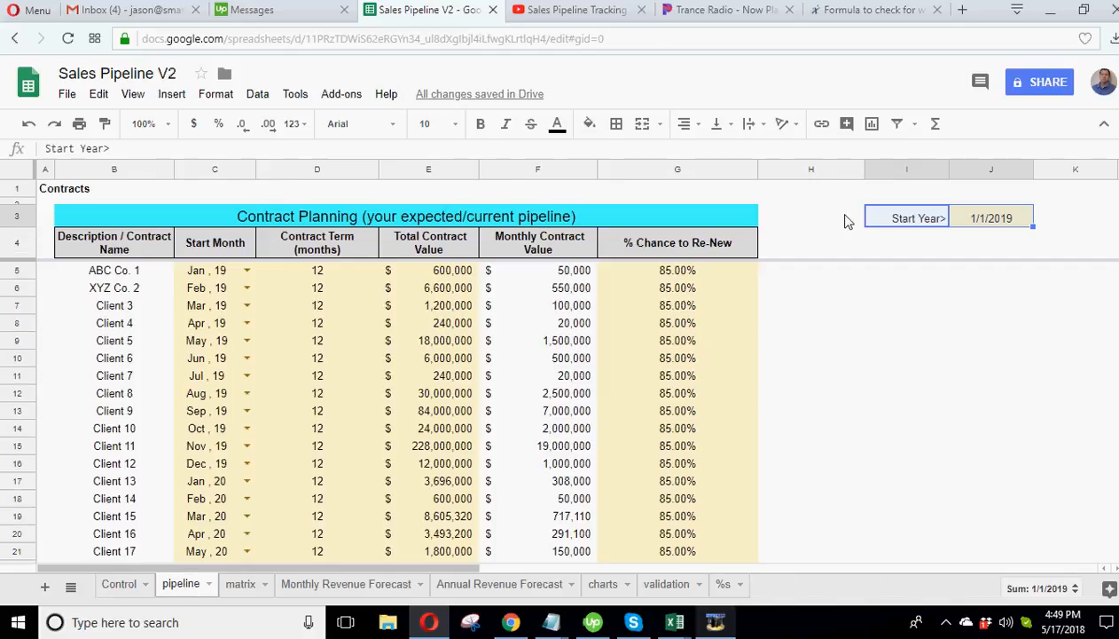
pyautogui.click(898, 251)
pyautogui.rightClick(899, 251)
pyautogui.click(929, 310)
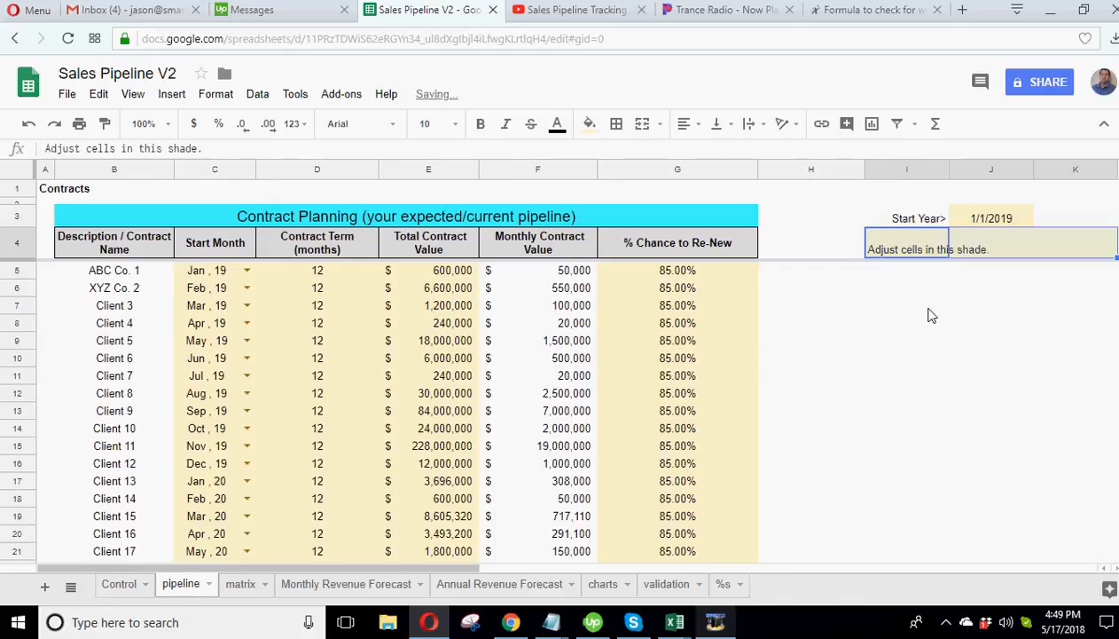
pyautogui.click(28, 124)
# - Try to paste the shading note again at cell I7 of the pipeline sheet
pyautogui.rightClick(850, 320)
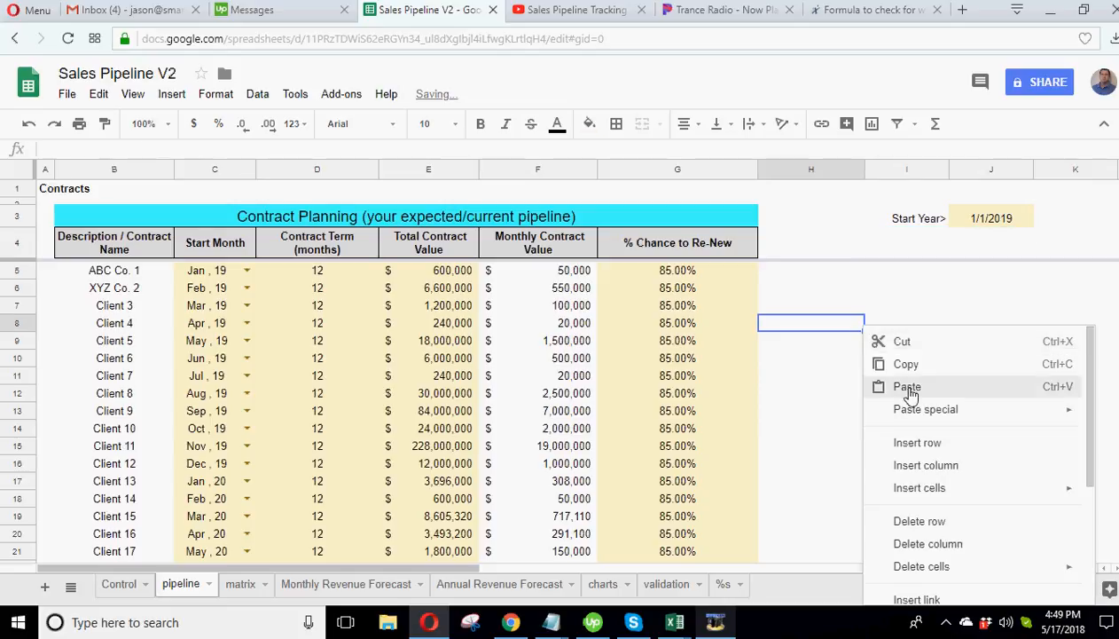
pyautogui.rightClick(908, 311)
pyautogui.click(952, 378)
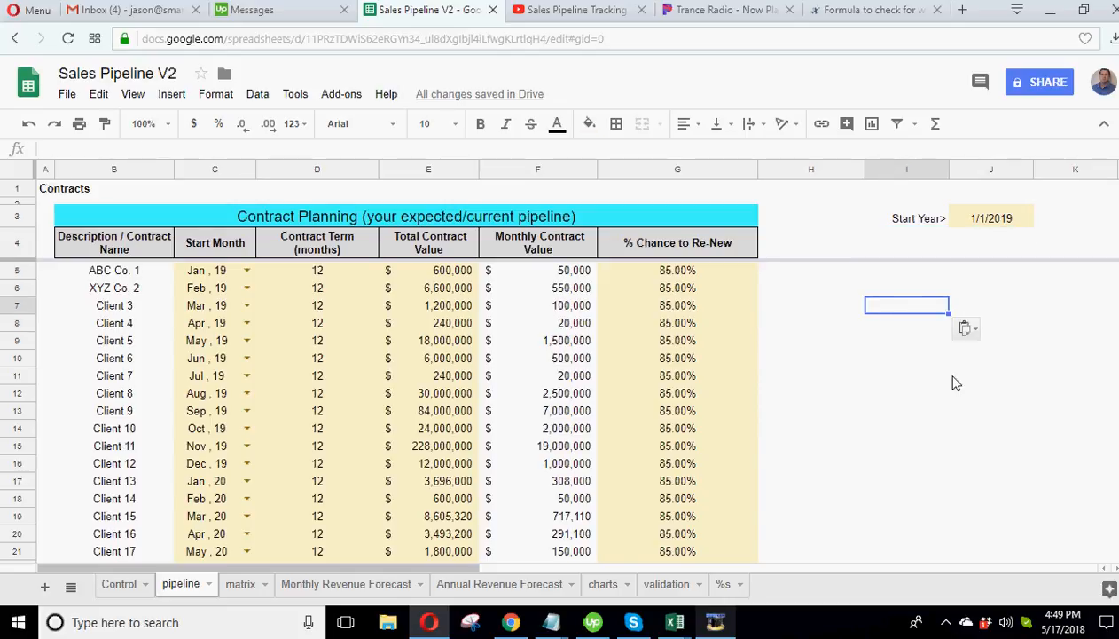
# - Cut the "Adjust cells in this shade." note from G2:I2 of the Control sheet and paste it at I7 in the pipeline sheet
pyautogui.click(123, 586)
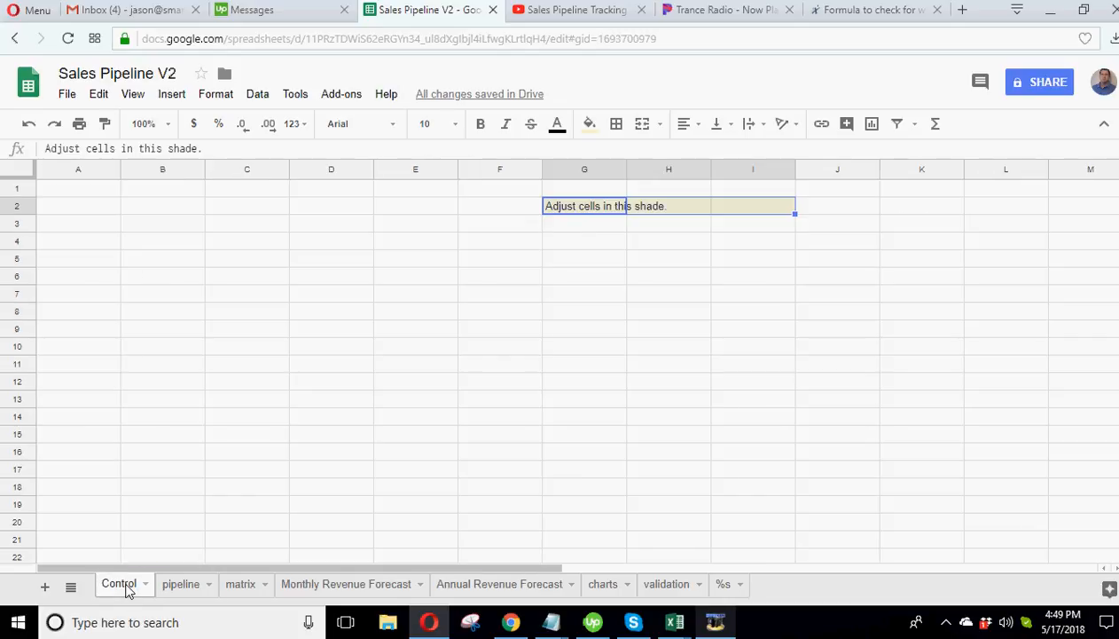
pyautogui.rightClick(581, 215)
pyautogui.click(234, 562)
pyautogui.click(185, 589)
pyautogui.rightClick(877, 316)
pyautogui.click(917, 372)
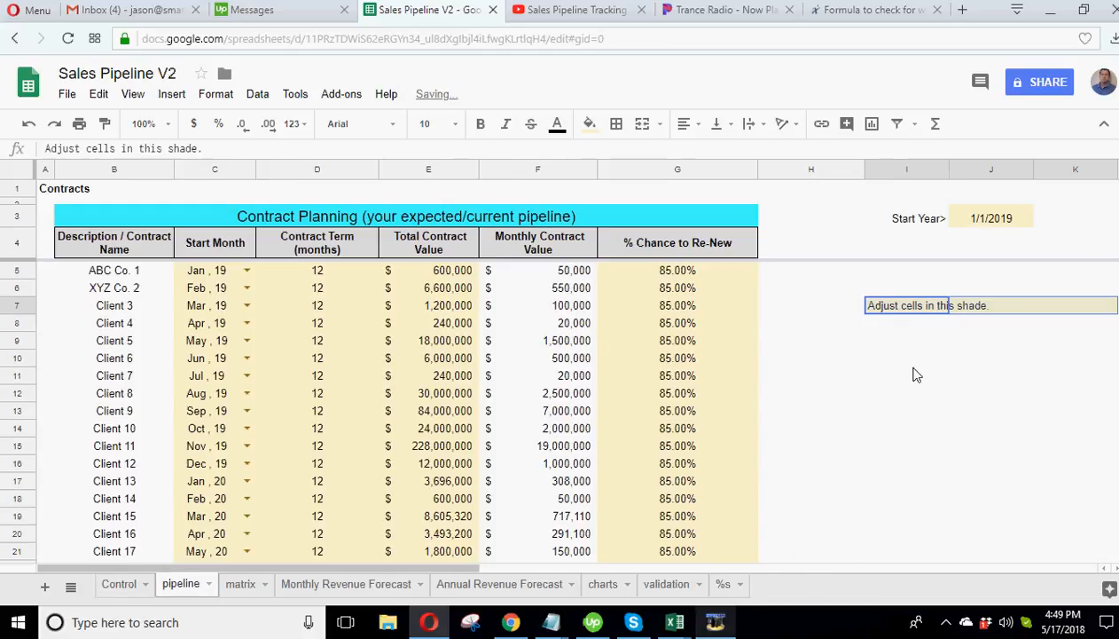
pyautogui.click(917, 317)
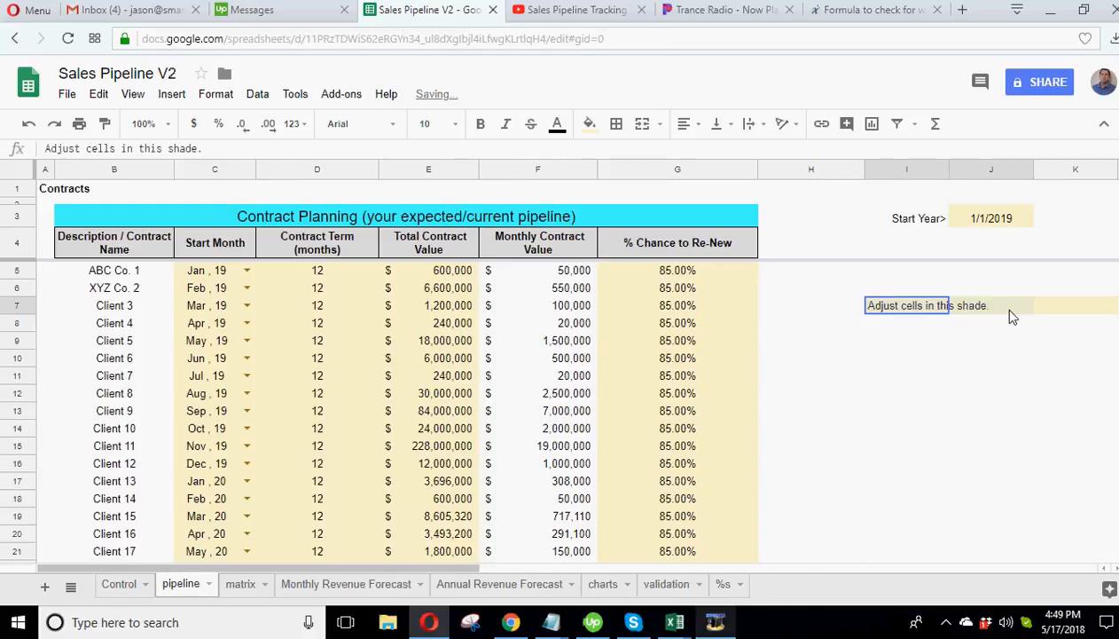
pyautogui.click(980, 355)
# - Delete the emptied Control sheet from the spreadsheet
pyautogui.click(108, 591)
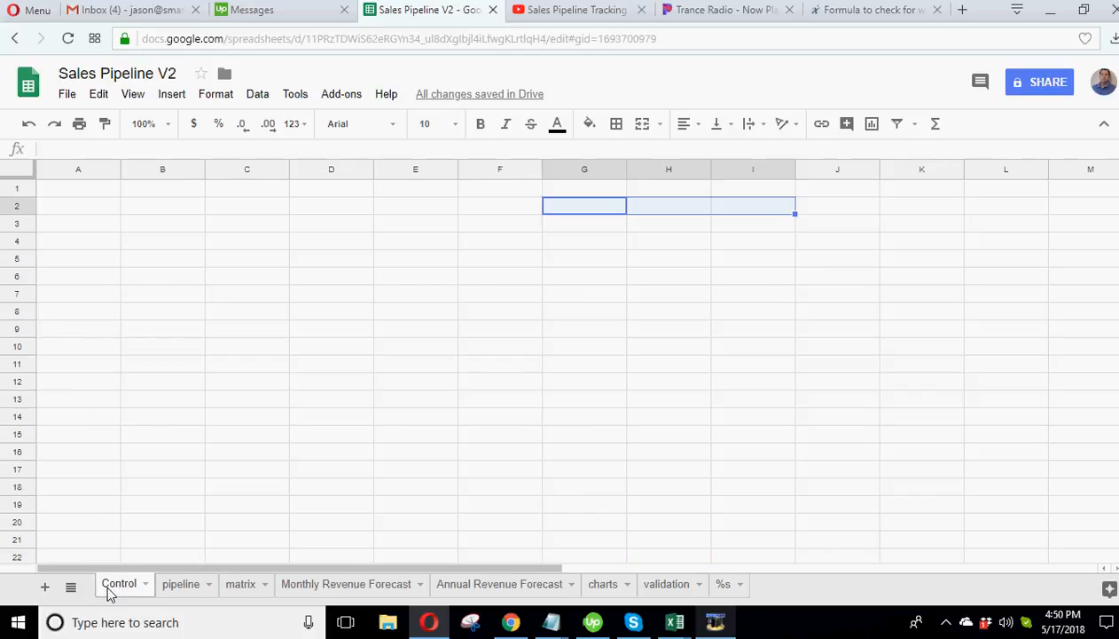
pyautogui.rightClick(108, 590)
pyautogui.click(140, 348)
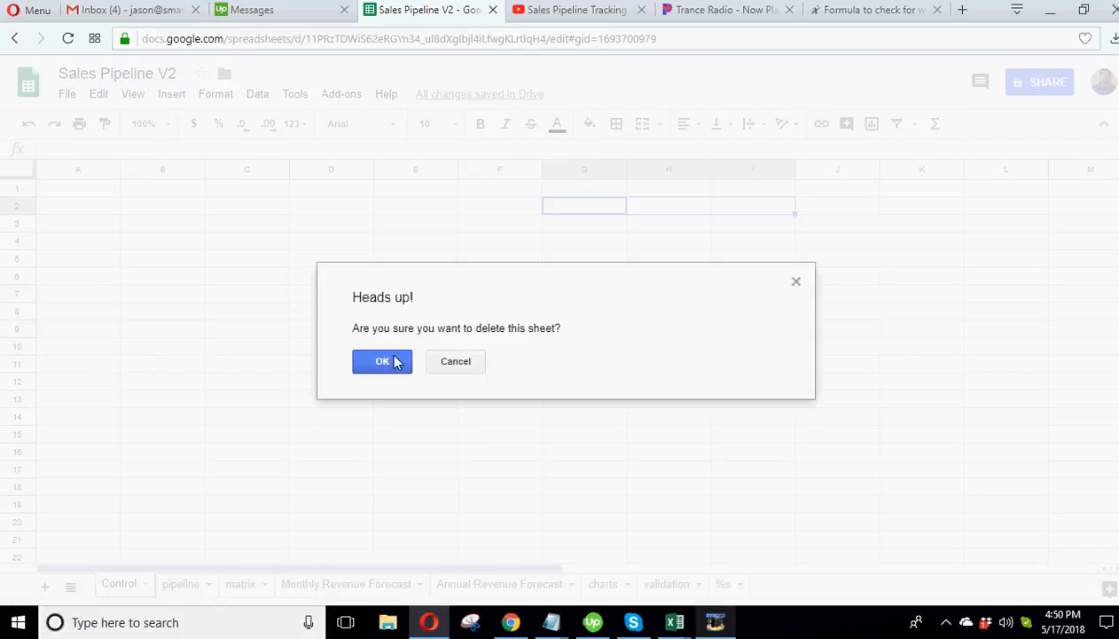
pyautogui.click(396, 362)
pyautogui.click(913, 430)
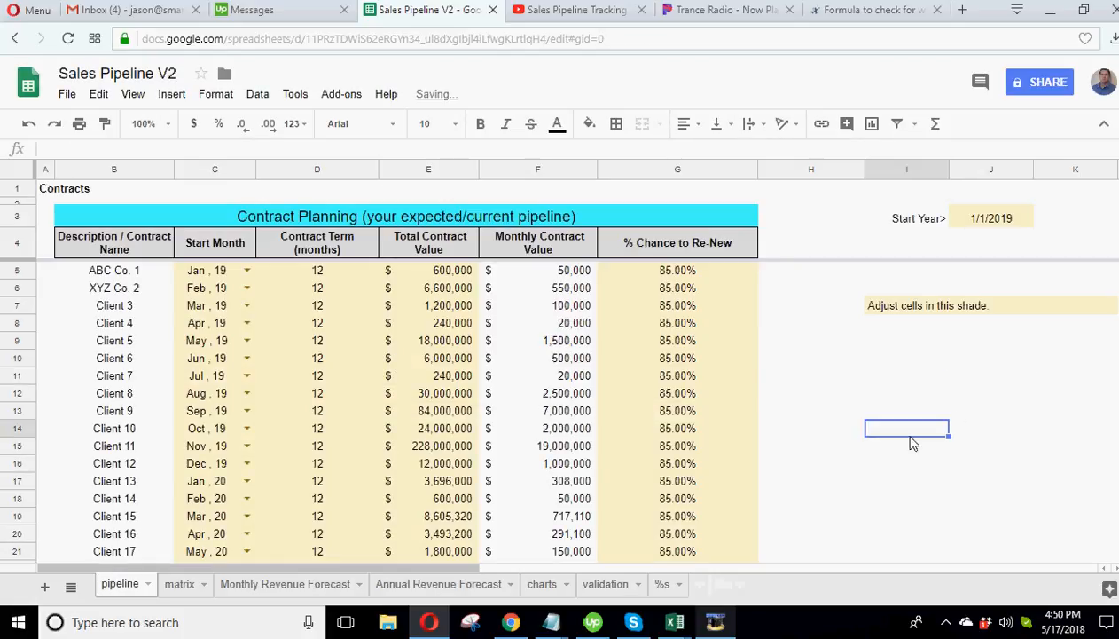
# - Add all borders to the Start Year label and date cells I3:J3 in the pipeline sheet
pyautogui.click(984, 222)
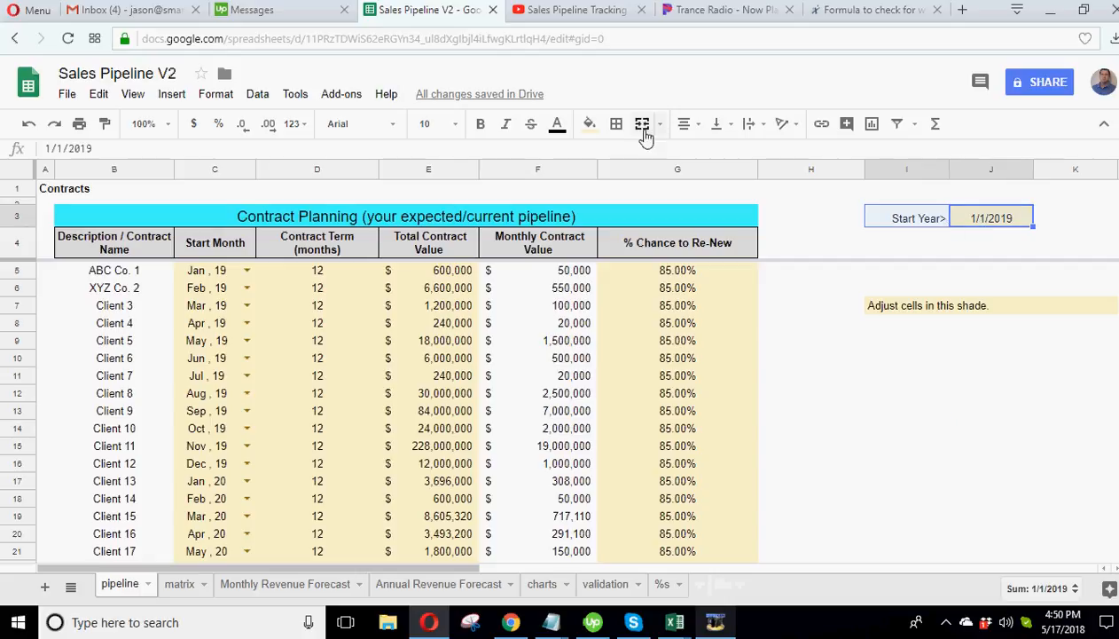
pyautogui.click(615, 123)
pyautogui.click(621, 156)
pyautogui.click(894, 443)
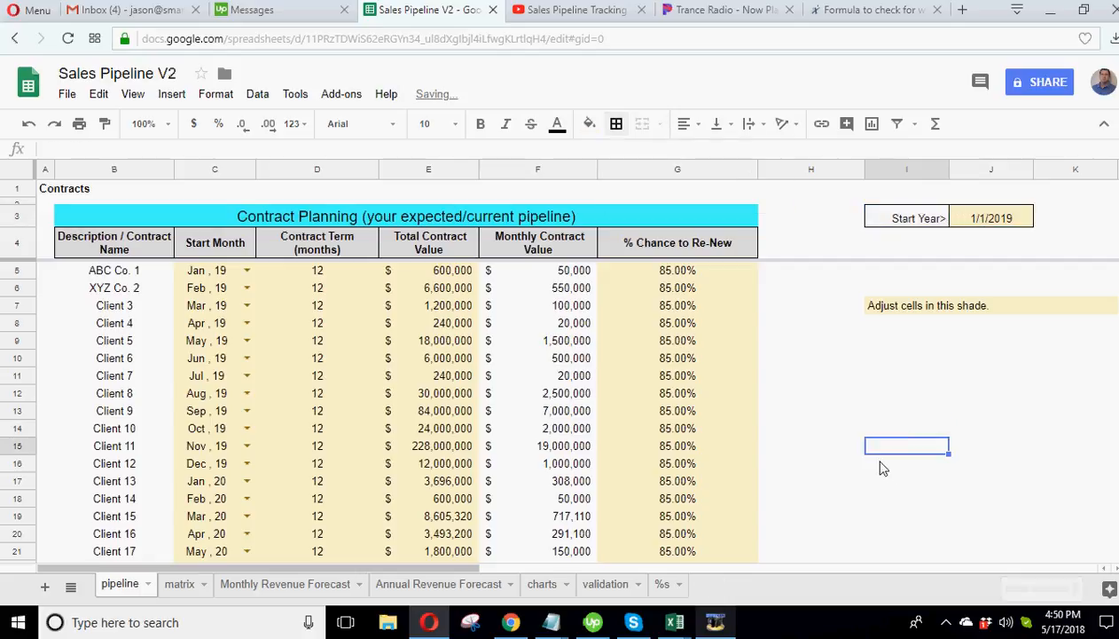
# - Go through the monthly and annual forecast sheets to the charts sheet and view the annual contract value charts
pyautogui.click(326, 584)
pyautogui.click(437, 585)
pyautogui.click(542, 584)
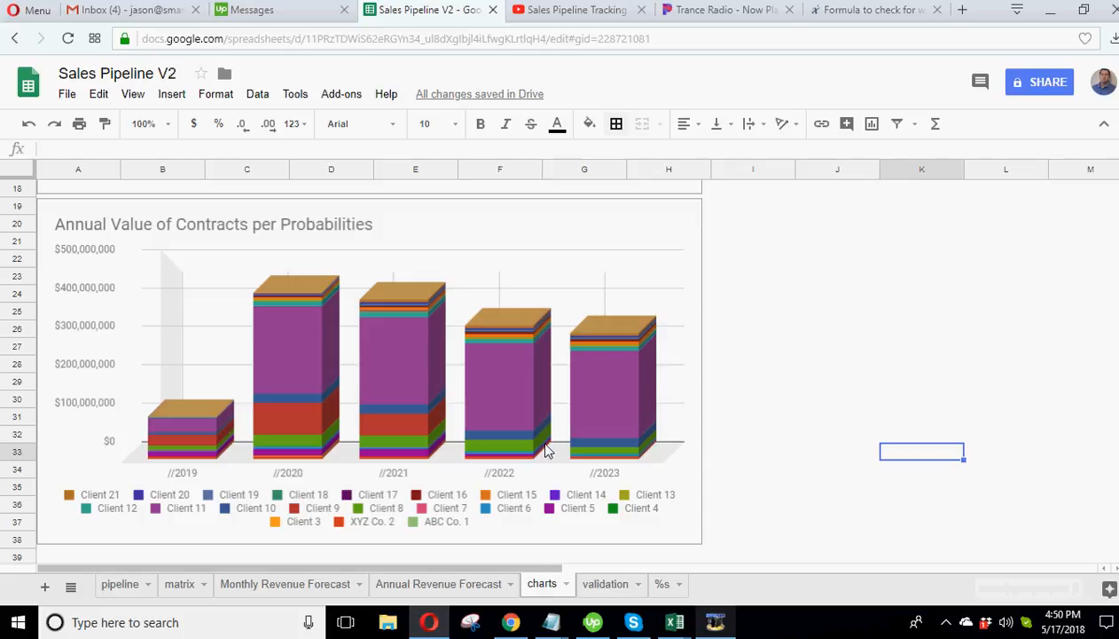
pyautogui.scroll(5, 532, 450)
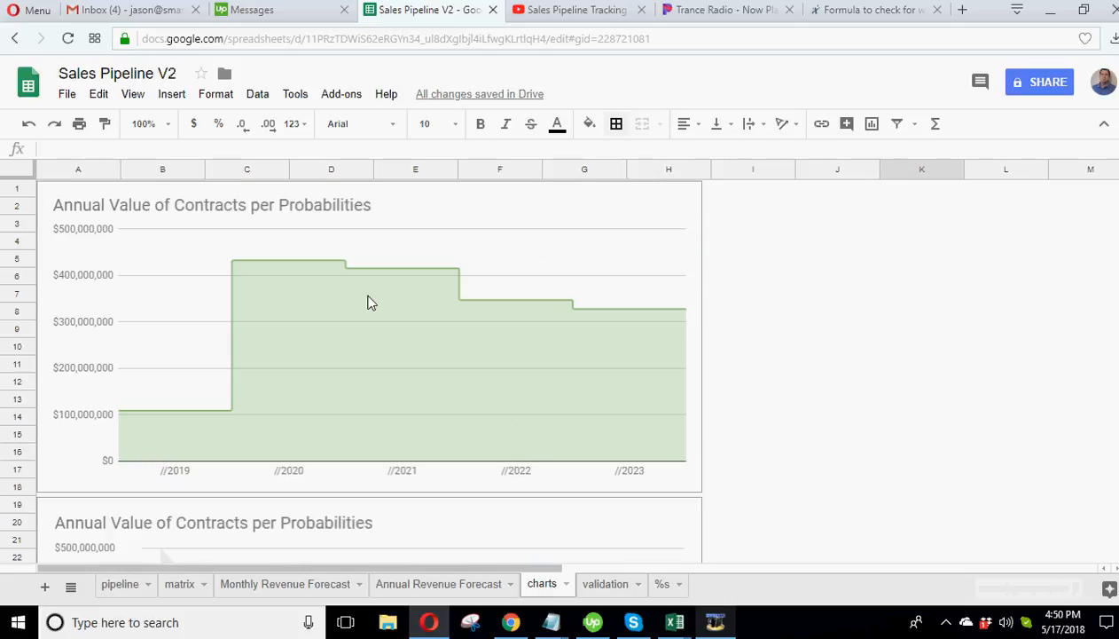
# - Open the upper annual contract value chart for editing and review its stacking options and data settings
pyautogui.click(370, 302)
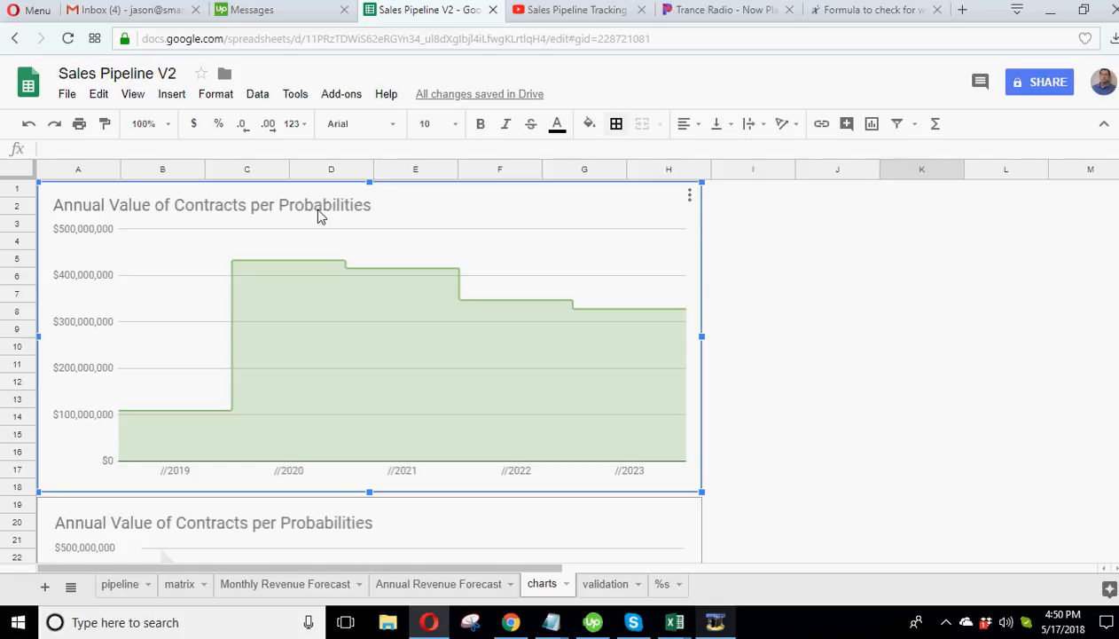
pyautogui.doubleClick(162, 414)
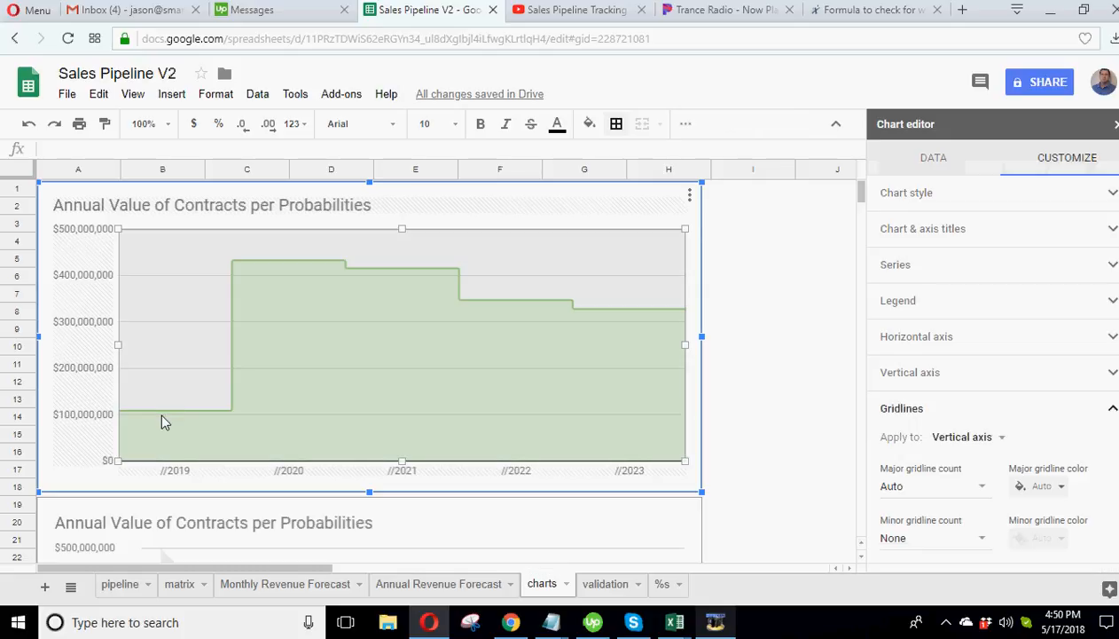
pyautogui.click(936, 159)
pyautogui.click(940, 269)
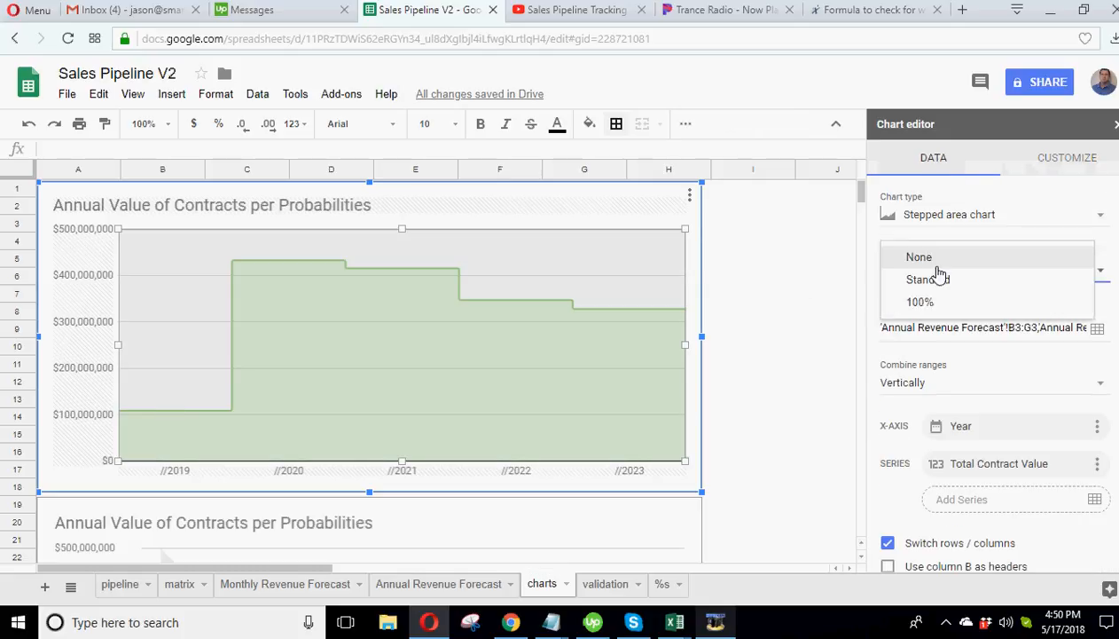
pyautogui.click(970, 128)
pyautogui.scroll(-1, 937, 450)
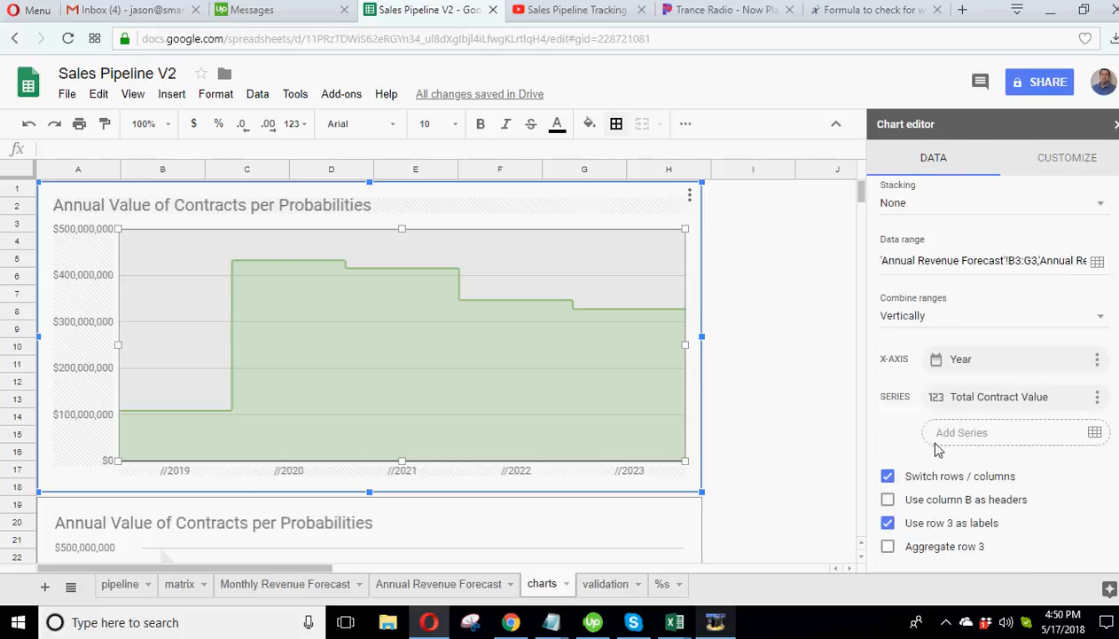
pyautogui.scroll(1, 913, 334)
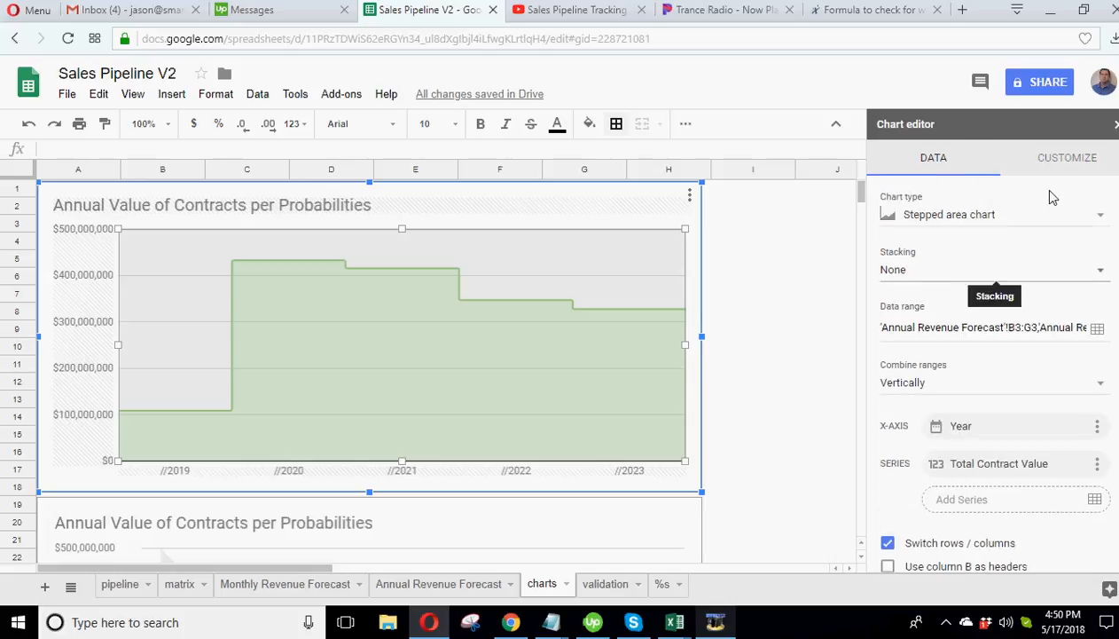
# - Turn on compare mode in the upper chart's style settings
pyautogui.click(1066, 159)
pyautogui.click(914, 193)
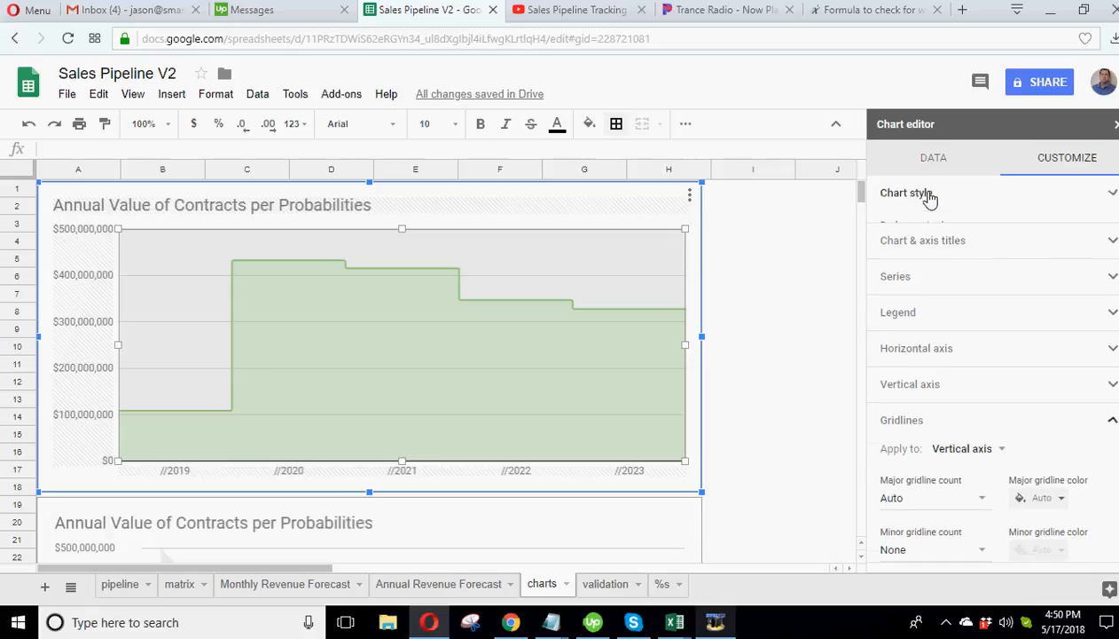
pyautogui.click(887, 309)
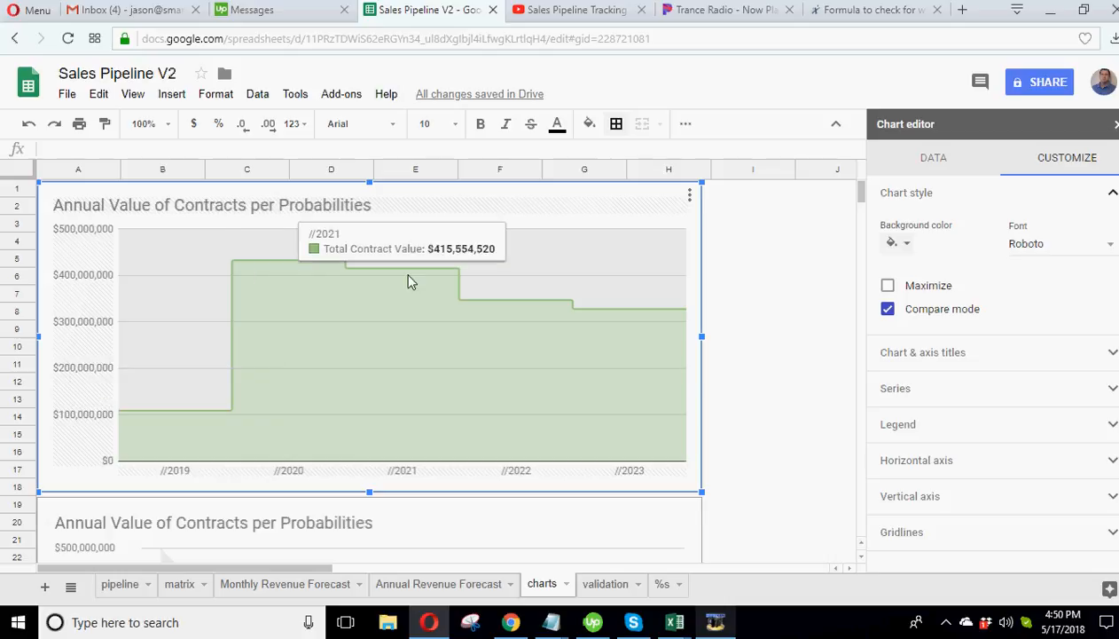
# - Change the upper chart from a stepped area chart to a column chart
pyautogui.click(922, 164)
pyautogui.click(965, 224)
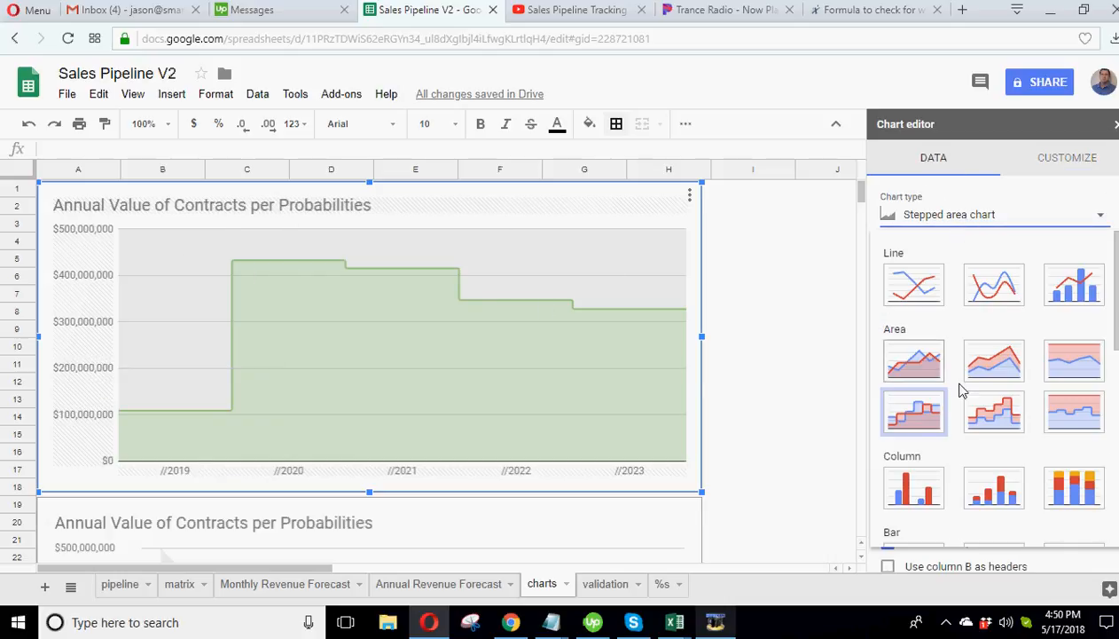
pyautogui.click(914, 486)
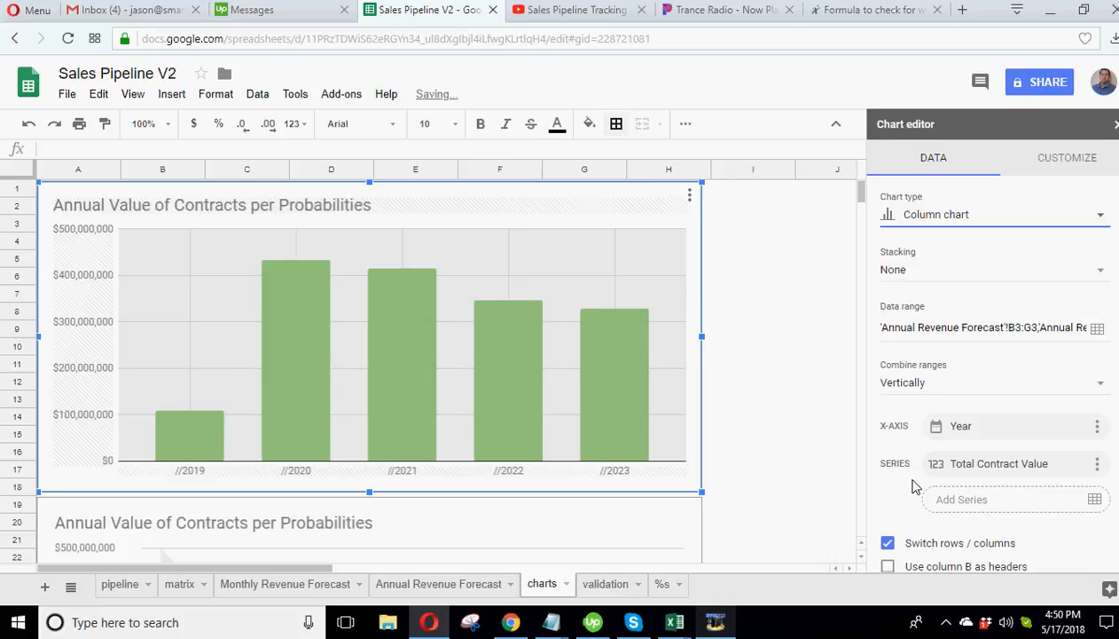
pyautogui.scroll(-2, 915, 449)
pyautogui.scroll(2, 977, 304)
# - Make the upper column chart 3D and add data labels to its Total Contract Value series
pyautogui.click(1035, 159)
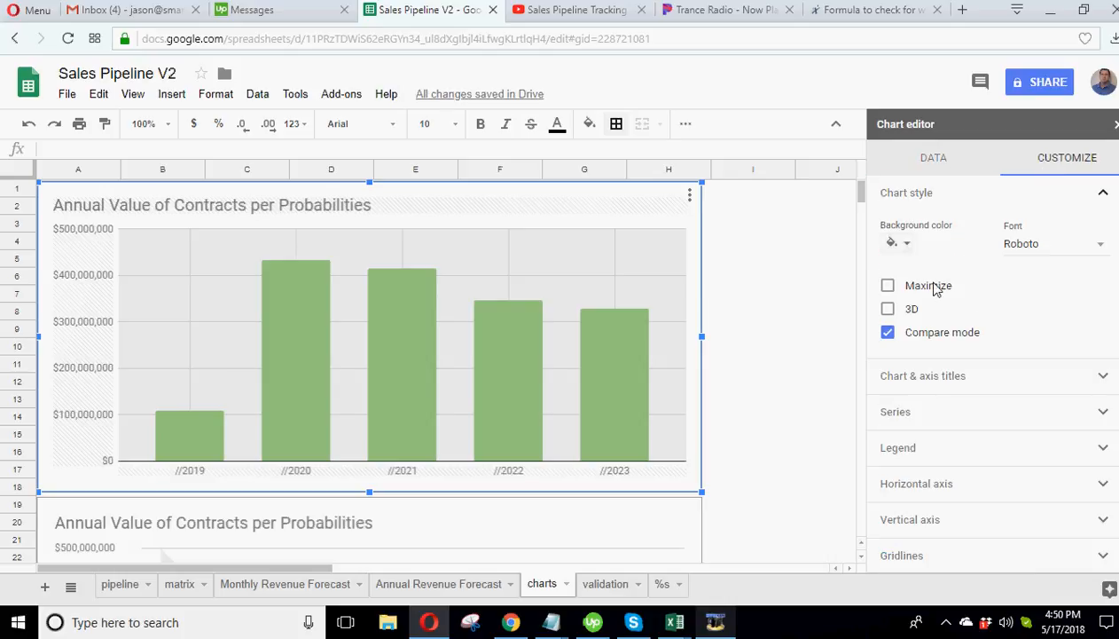
pyautogui.click(887, 310)
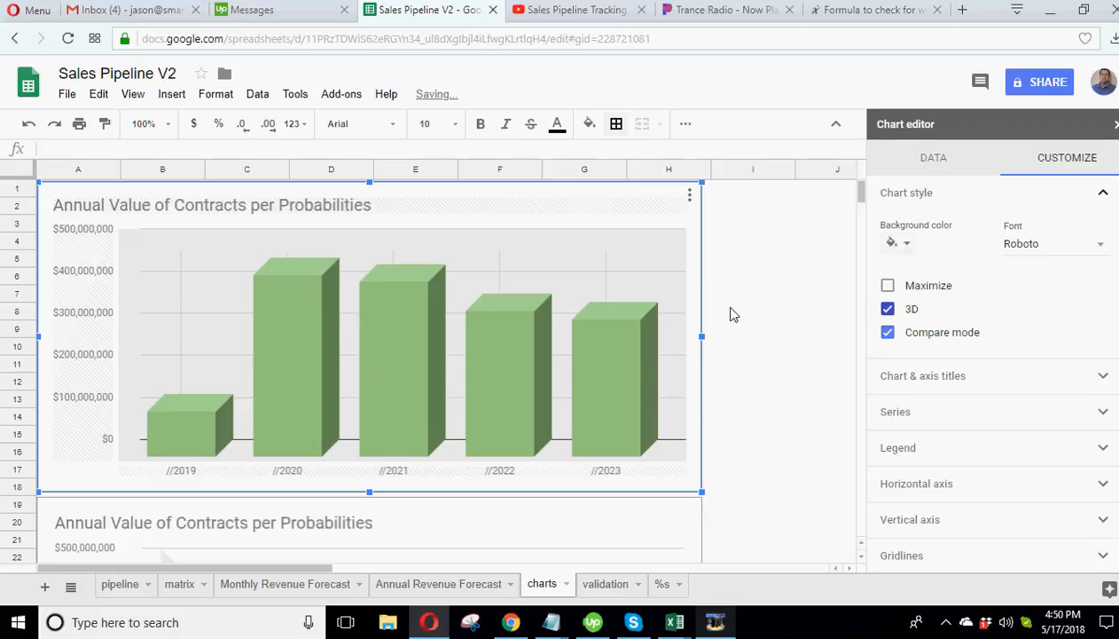
pyautogui.scroll(-1, 947, 465)
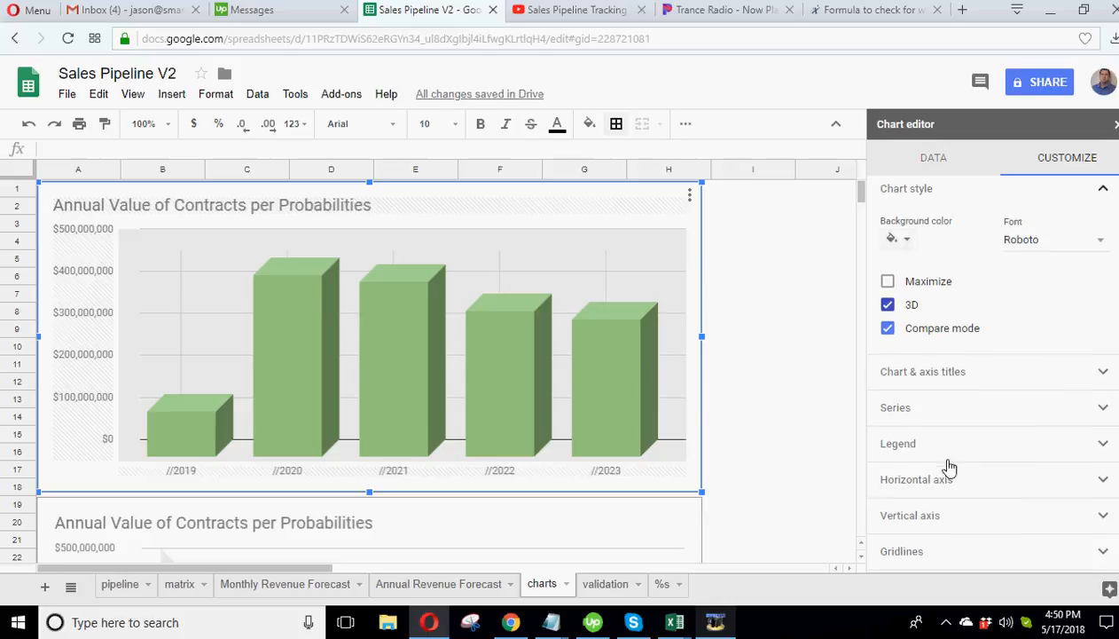
pyautogui.click(897, 408)
pyautogui.click(889, 457)
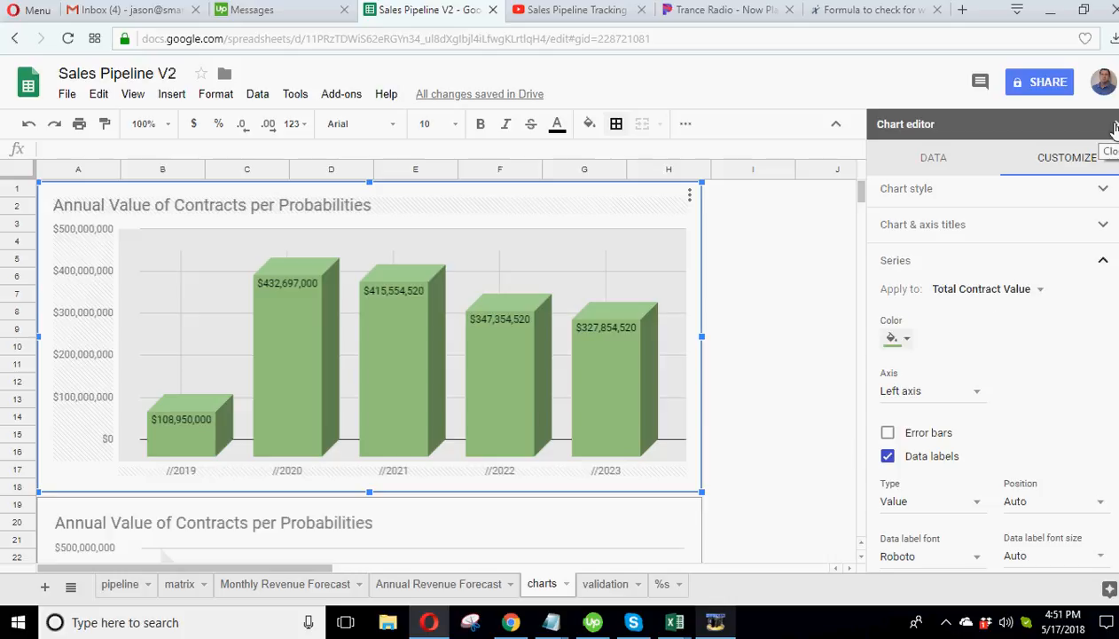
# - Try colouring the Total Contract Value columns blue, and undo the colour change
pyautogui.click(500, 390)
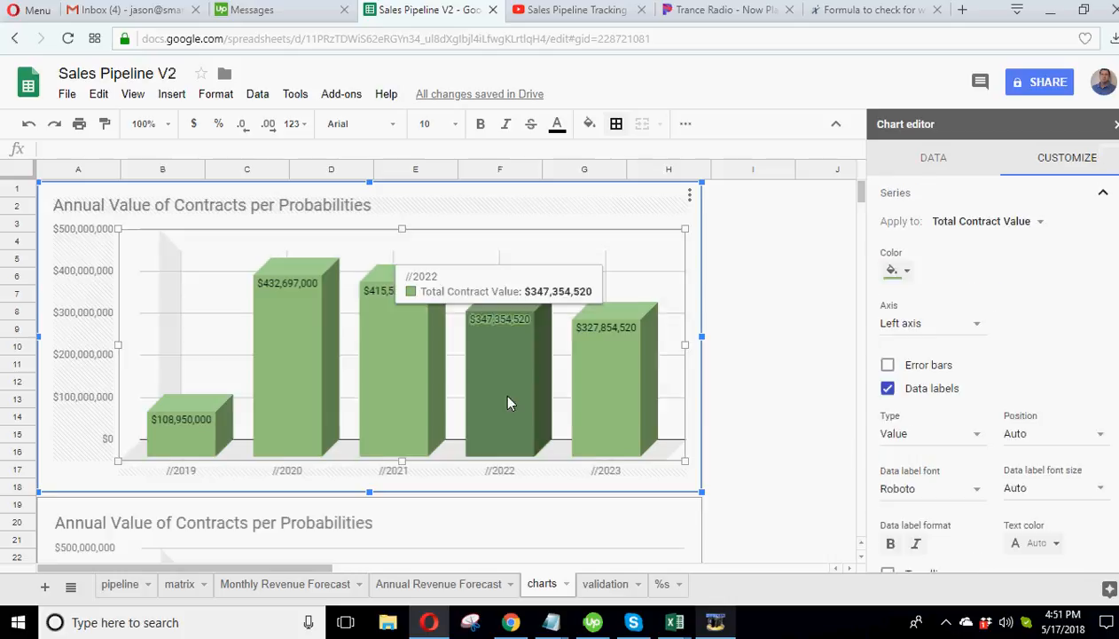
pyautogui.click(399, 388)
pyautogui.click(906, 272)
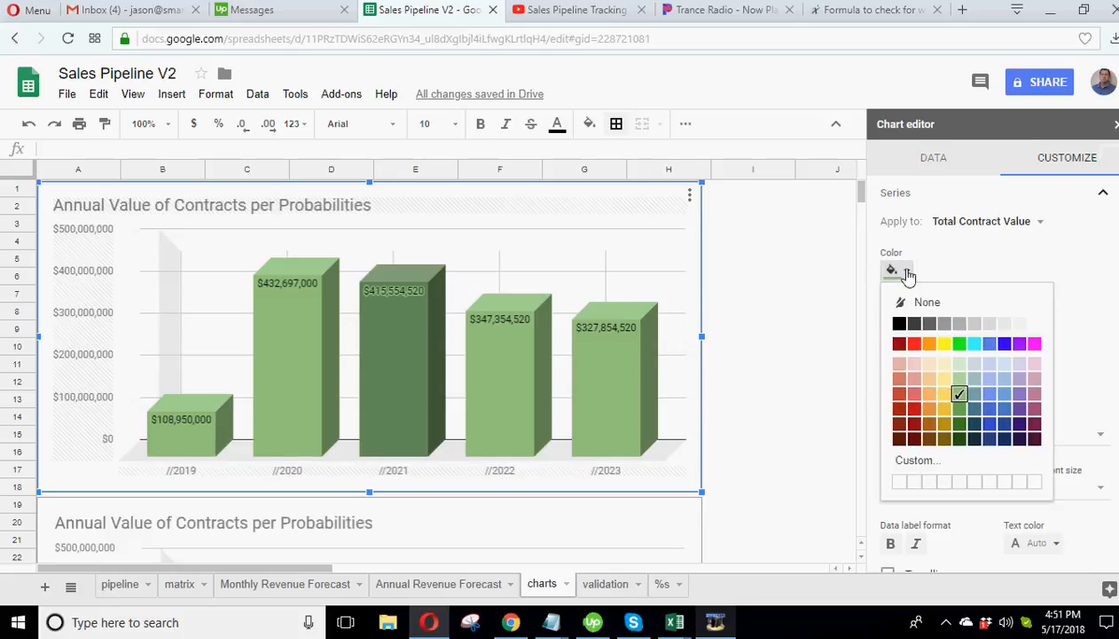
pyautogui.click(989, 345)
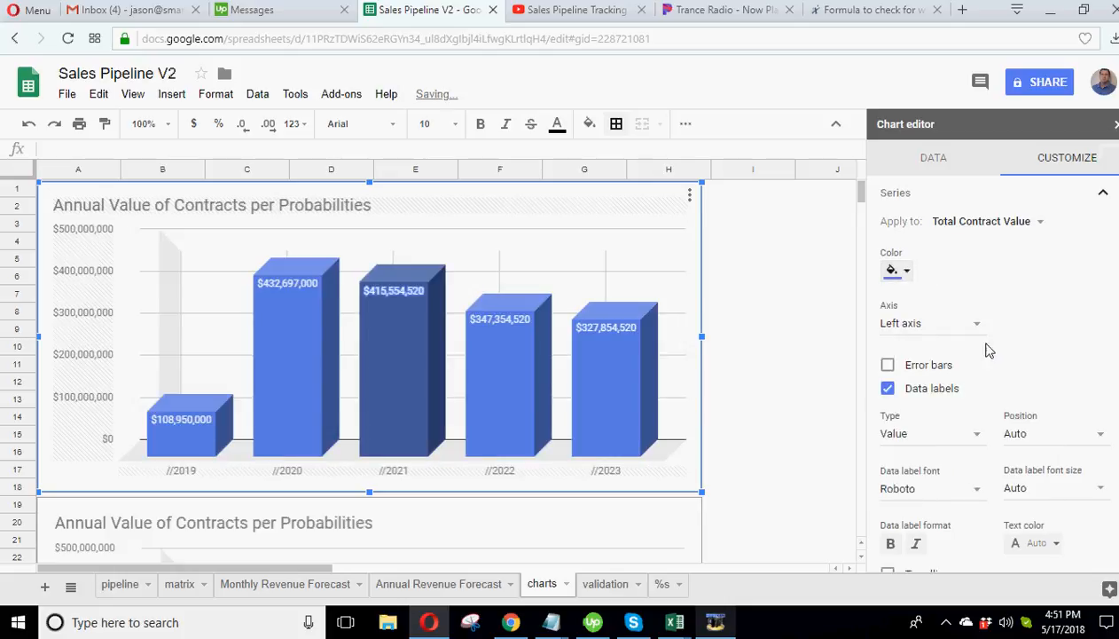
pyautogui.click(774, 351)
pyautogui.click(29, 124)
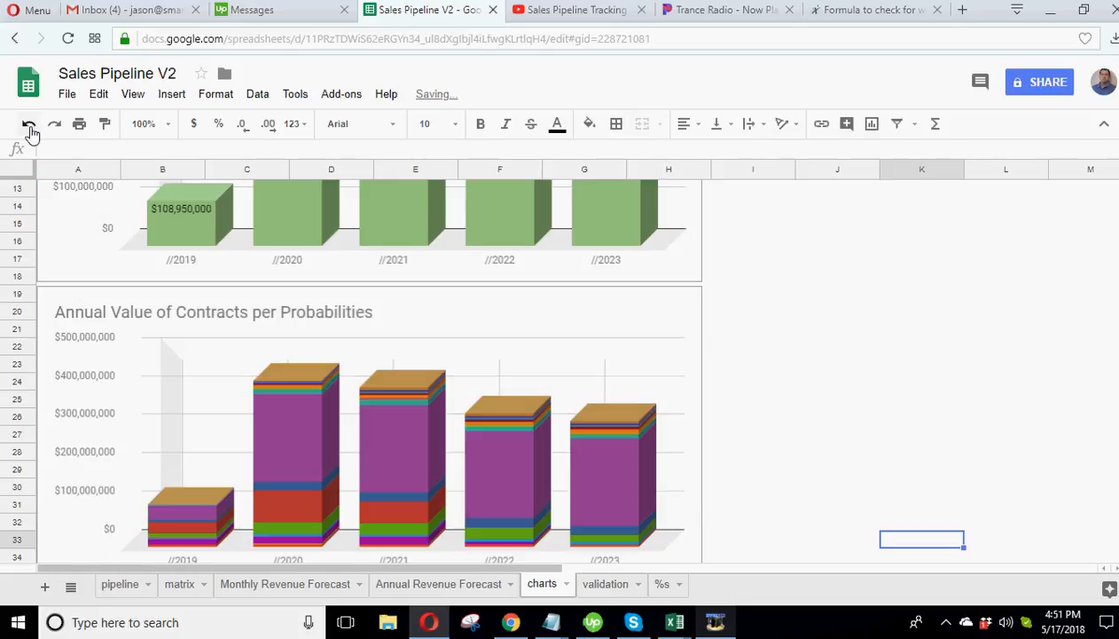
# - Look over the upper 3D column chart and the stacked client chart below it
pyautogui.scroll(4, 692, 333)
pyautogui.click(488, 324)
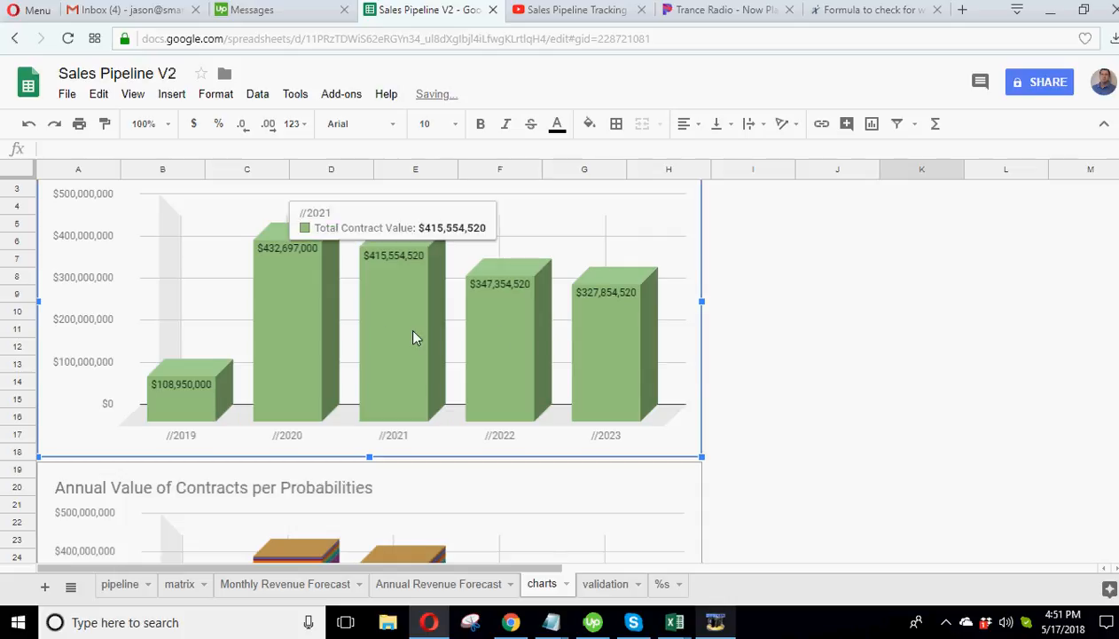
pyautogui.click(825, 345)
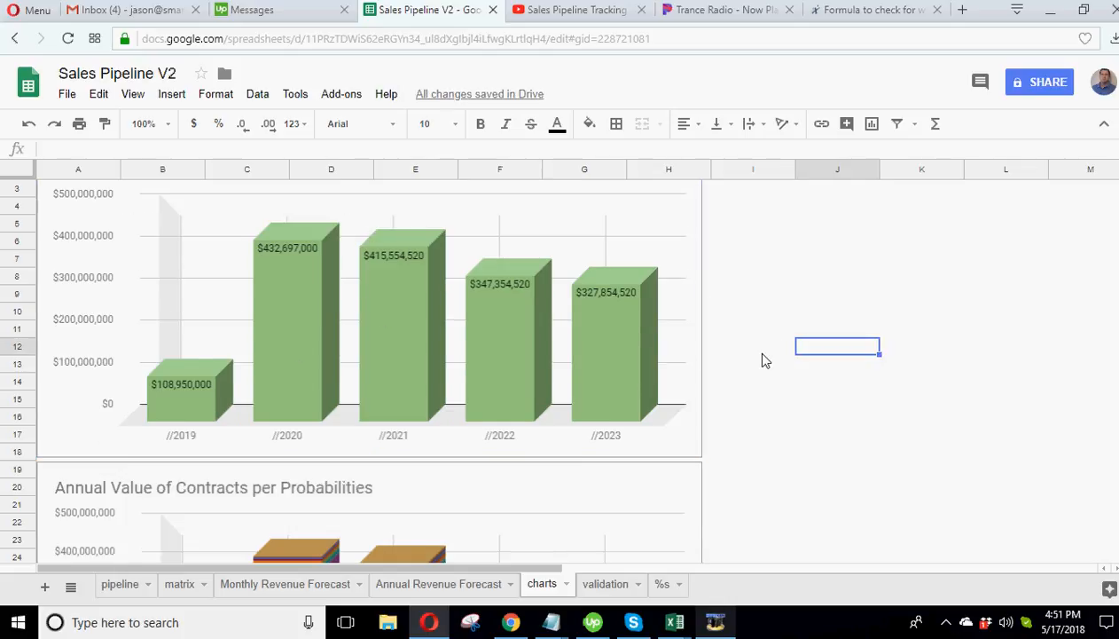
pyautogui.scroll(-3, 765, 359)
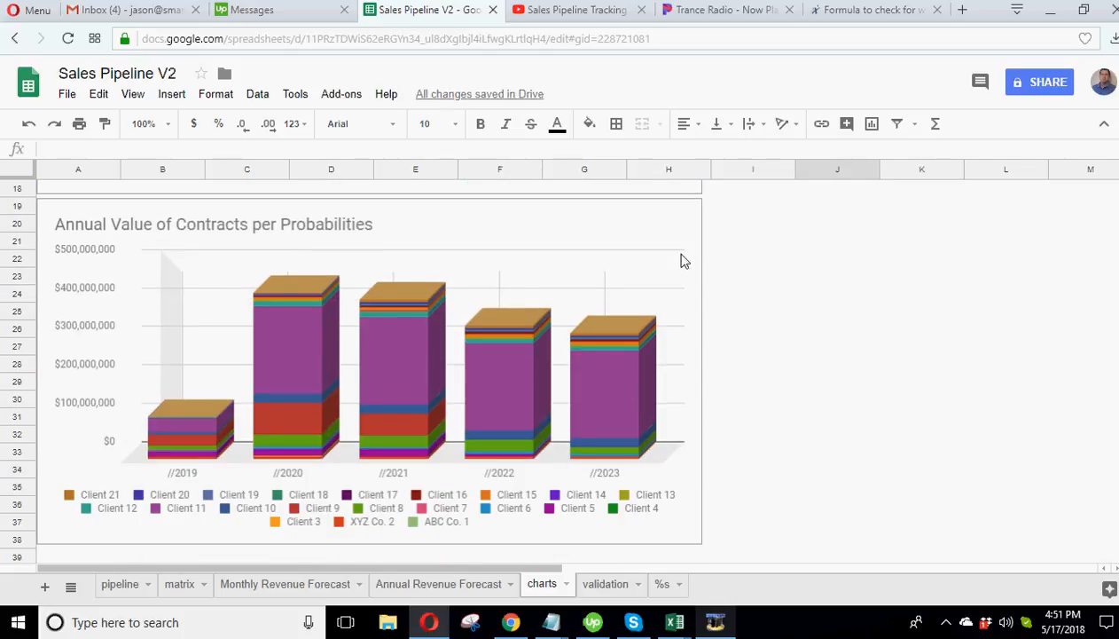
pyautogui.scroll(4, 779, 324)
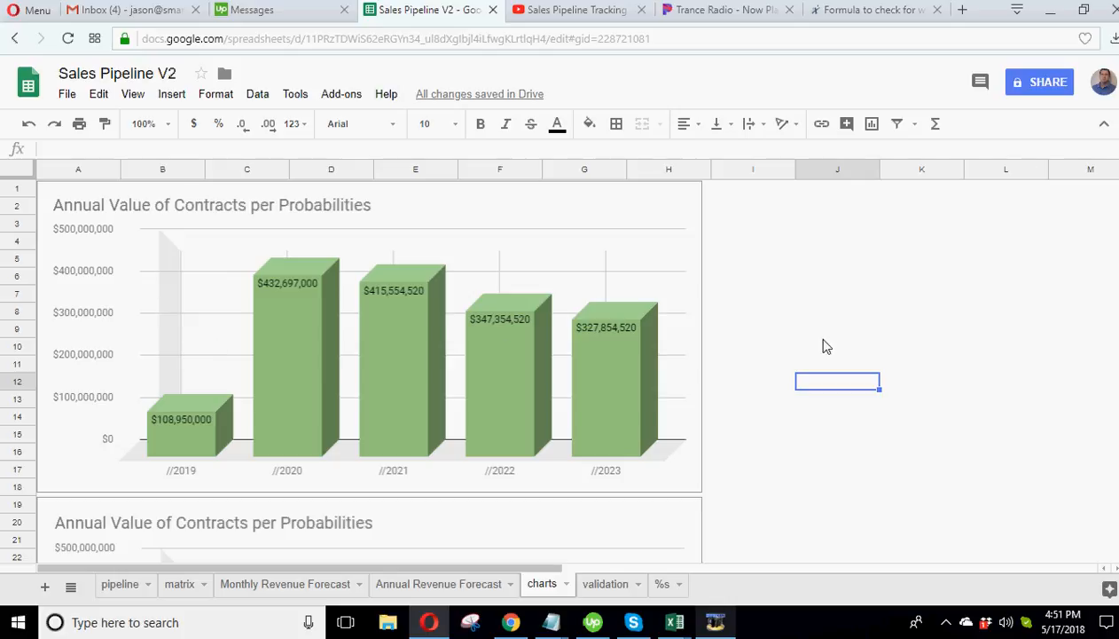
# - Enter 1 in each of the cells J9, J10 and J11 beside the upper chart to force recalculation
pyautogui.click(866, 328)
pyautogui.write('1')
pyautogui.press('Return')
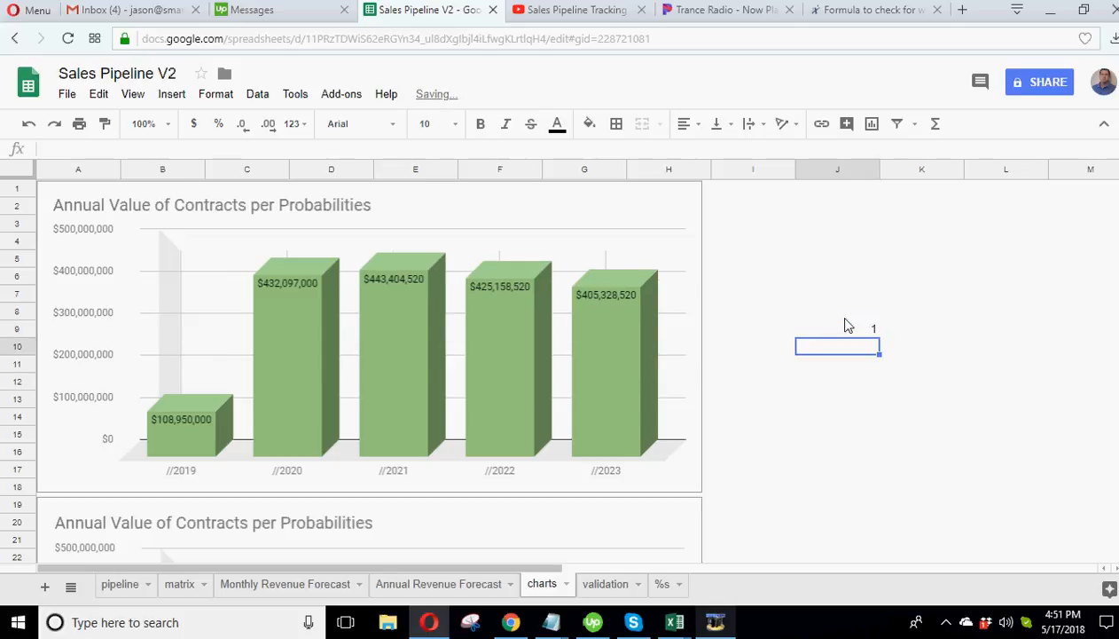
pyautogui.write('1')
pyautogui.press('Return')
pyautogui.write('1')
pyautogui.press('Return')
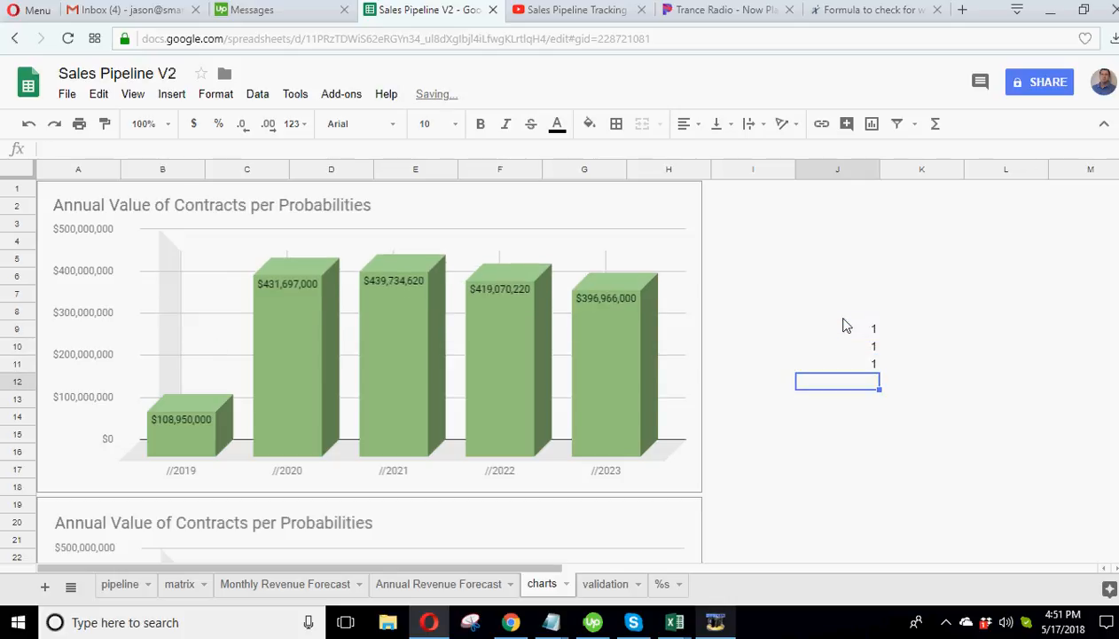
# - Clear the test entries from cells J9 to J11, watching the upper chart recalculate
pyautogui.click(845, 325)
pyautogui.press('Delete')
pyautogui.press('Down')
pyautogui.press('Delete')
pyautogui.press('Down')
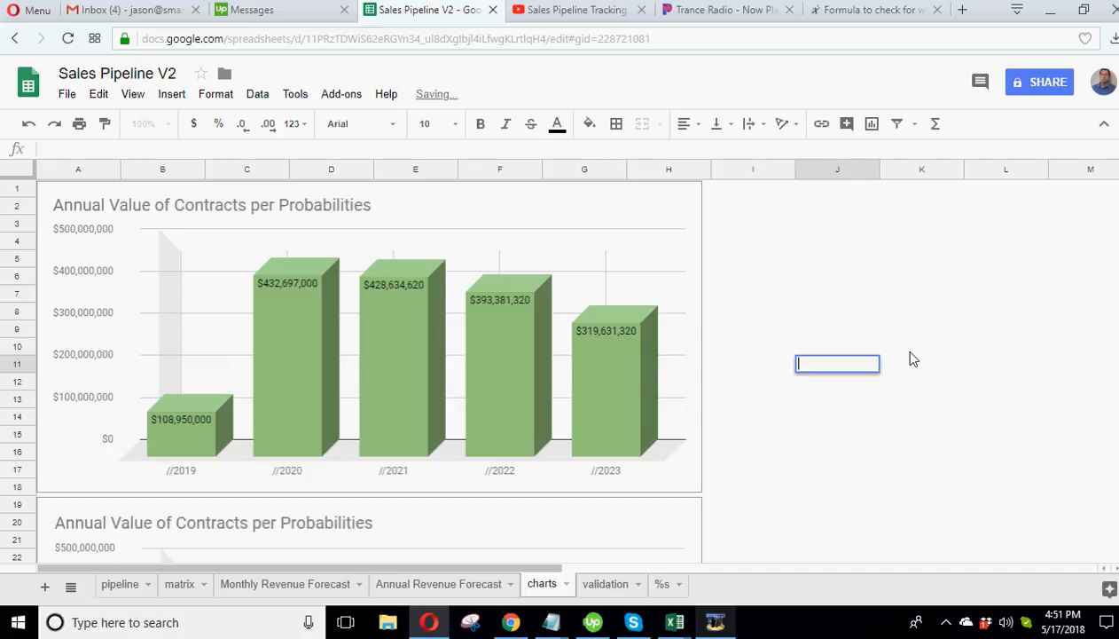
pyautogui.press('Delete')
pyautogui.press('Down')
# - Turn on compare mode for the lower stacked client chart and close its settings
pyautogui.scroll(-4, 859, 339)
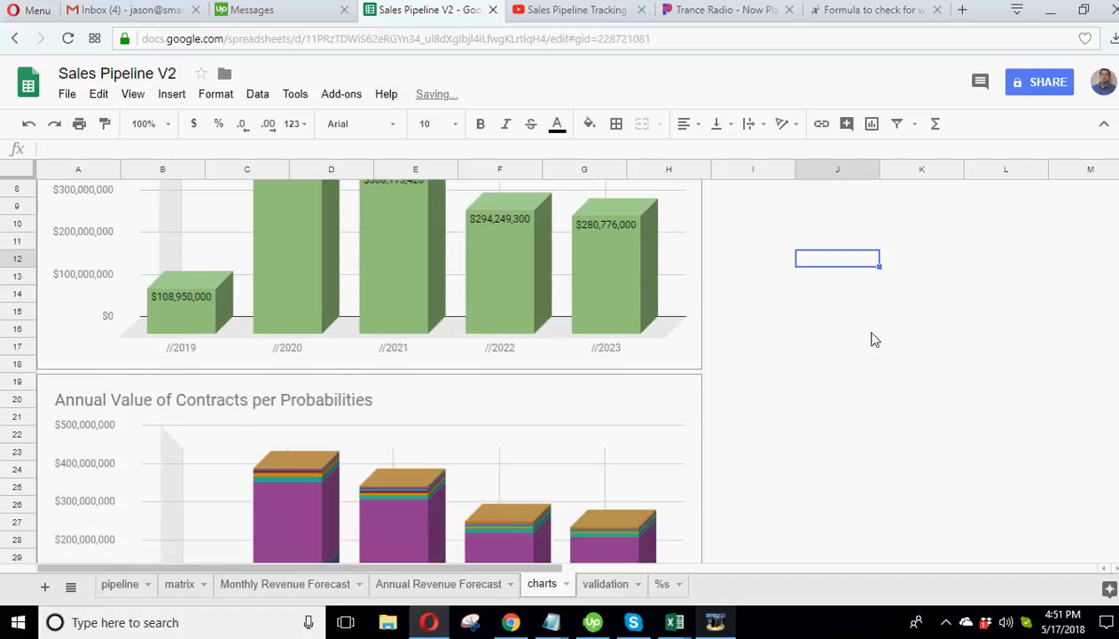
pyautogui.click(632, 310)
pyautogui.scroll(-1, 636, 309)
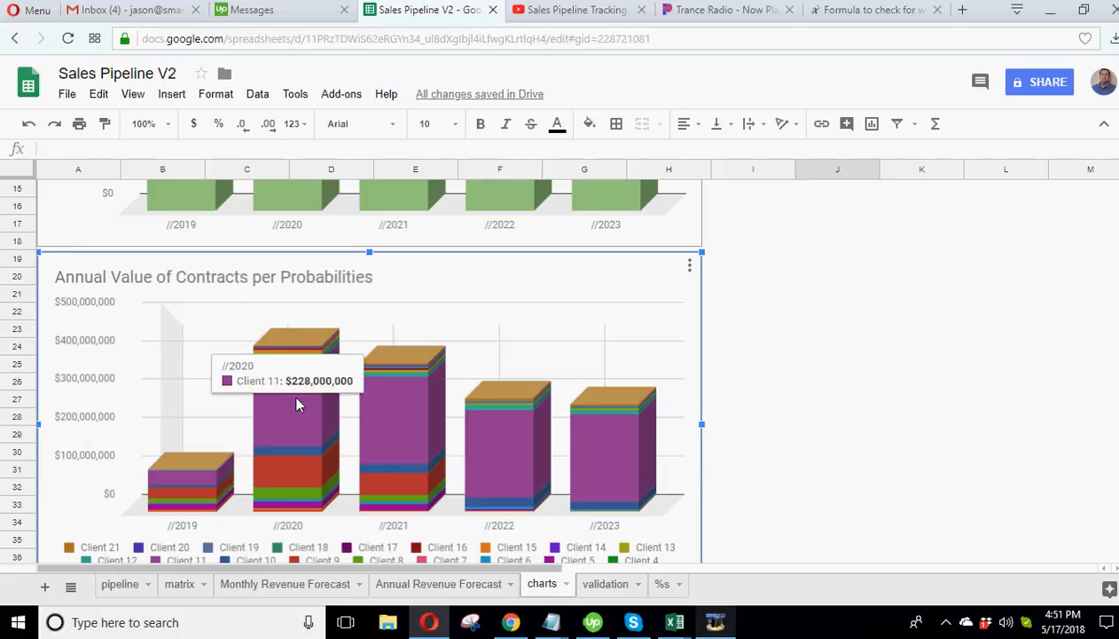
pyautogui.click(690, 266)
pyautogui.click(582, 289)
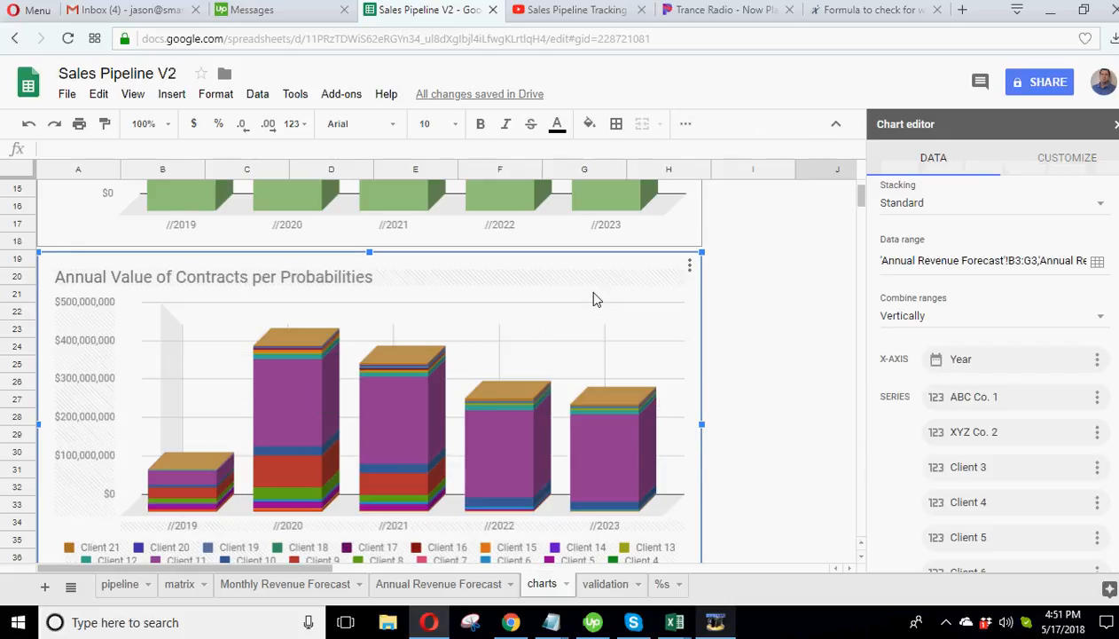
pyautogui.click(1043, 157)
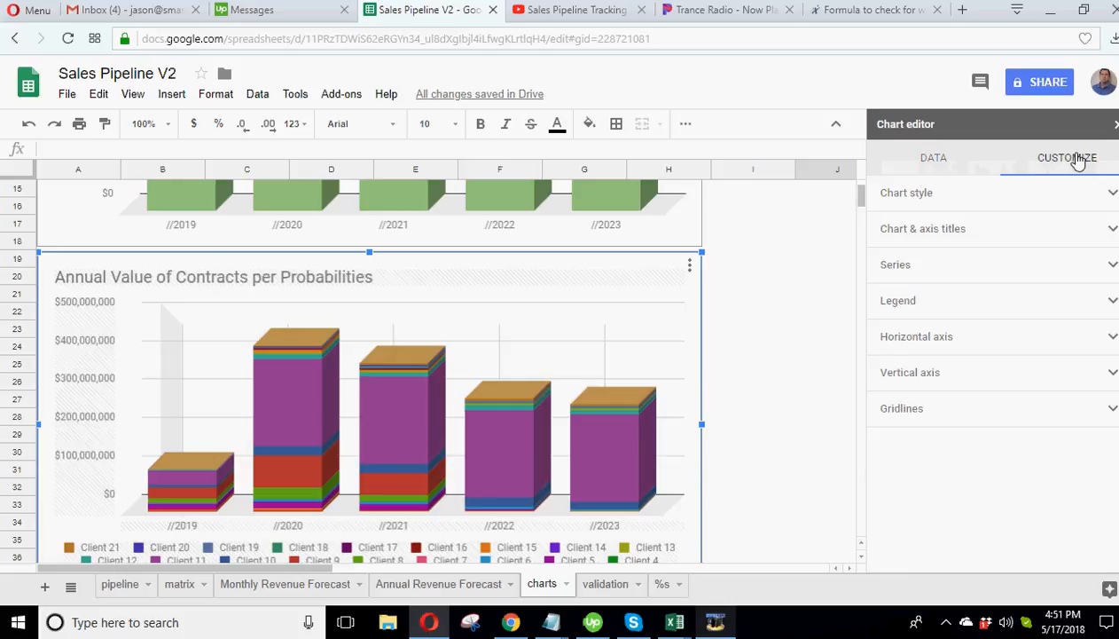
pyautogui.click(917, 198)
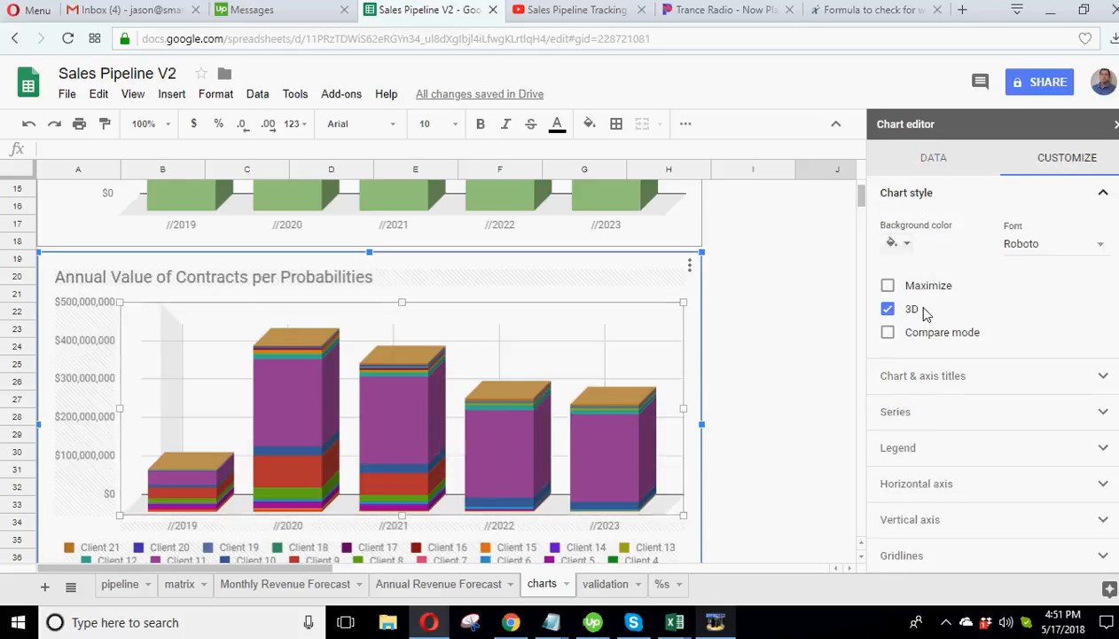
pyautogui.click(888, 332)
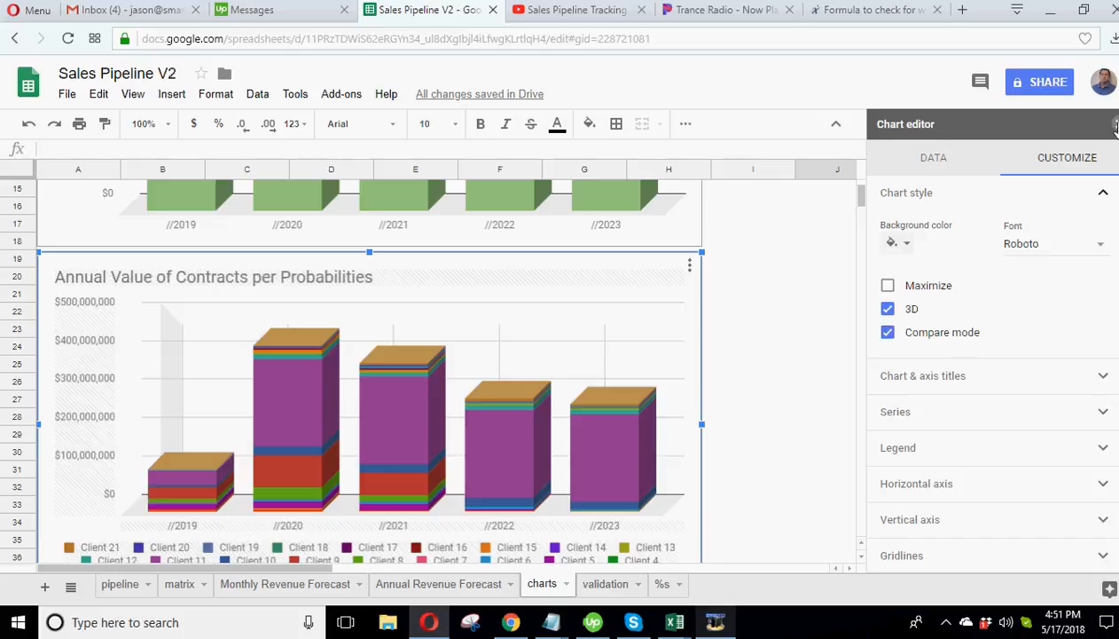
pyautogui.click(866, 342)
# - Review the client legend of the stacked chart and the yearly values of the upper chart
pyautogui.scroll(-3, 403, 379)
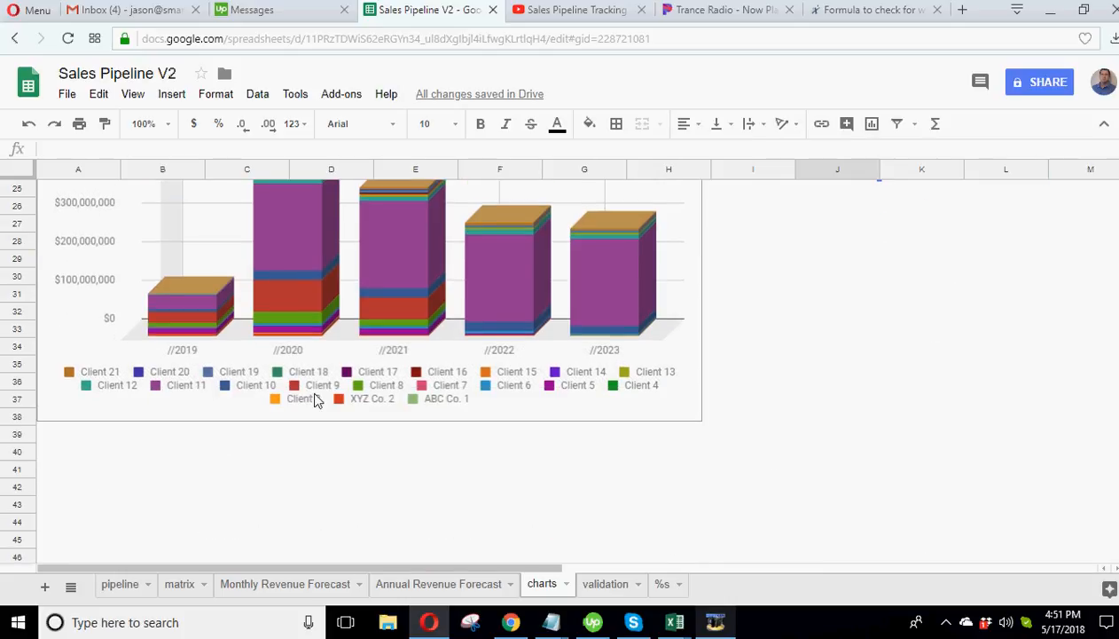
pyautogui.scroll(7, 435, 508)
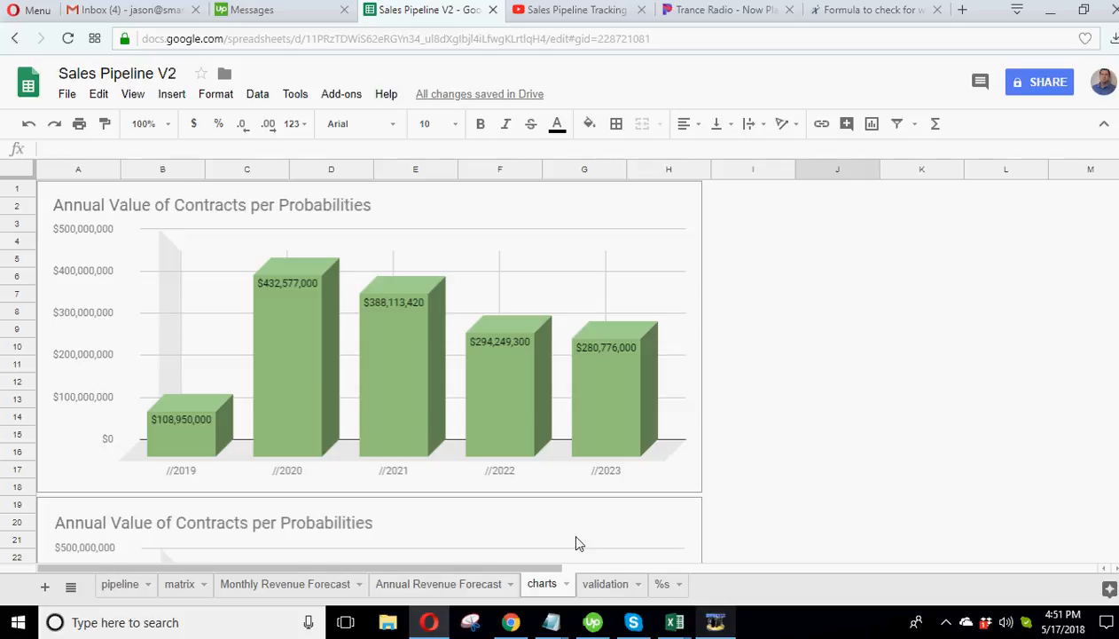
pyautogui.click(793, 415)
pyautogui.scroll(-5, 797, 415)
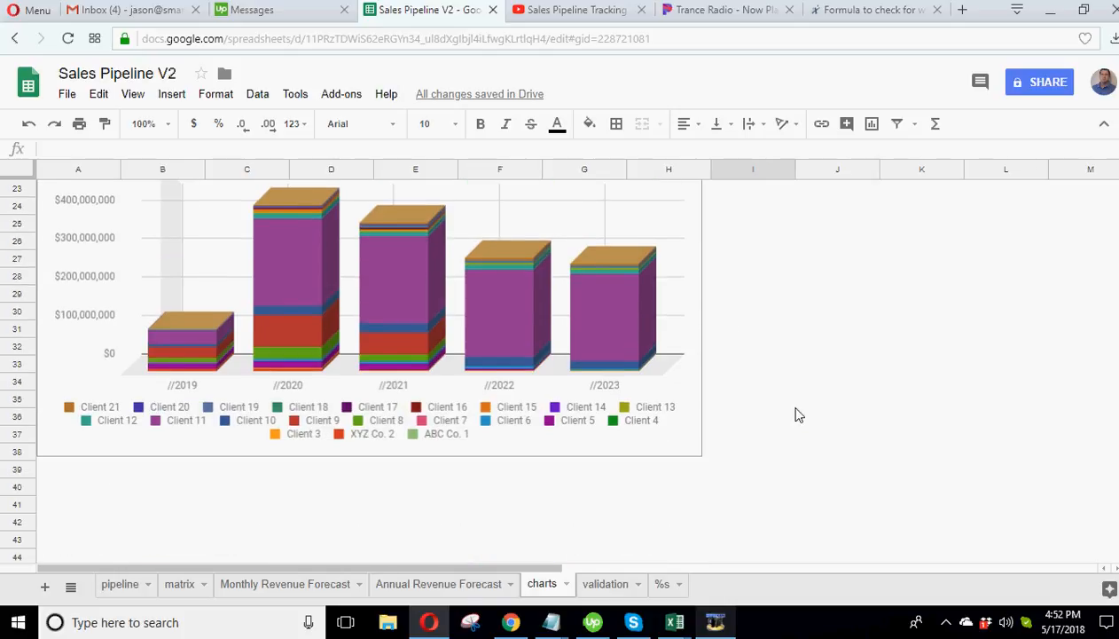
pyautogui.scroll(3, 797, 415)
pyautogui.click(685, 312)
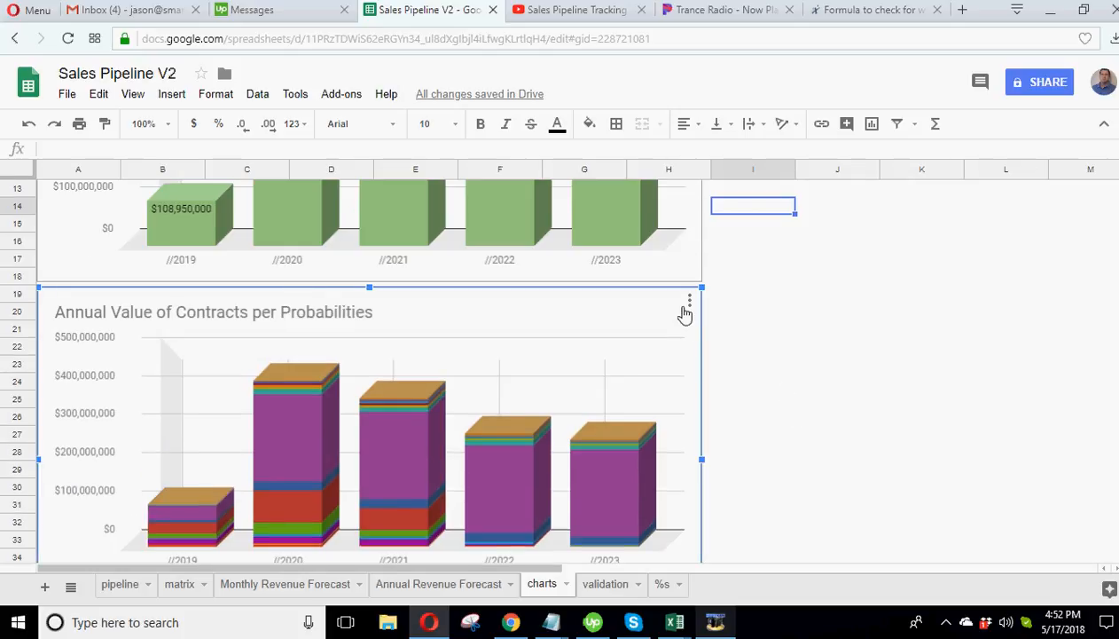
pyautogui.click(691, 303)
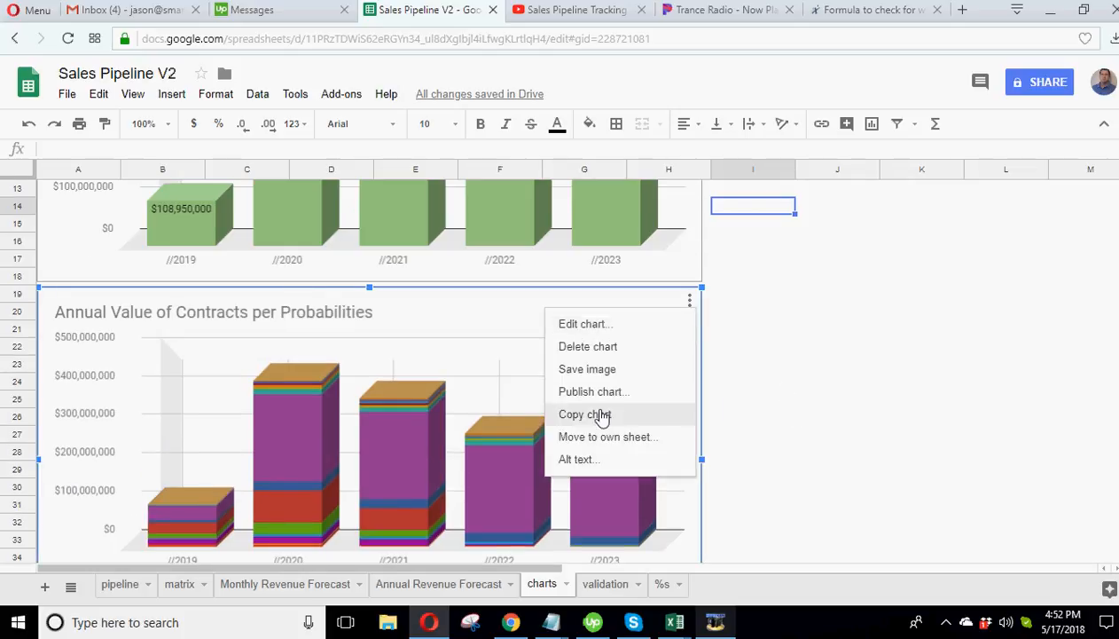
pyautogui.click(809, 383)
pyautogui.click(179, 583)
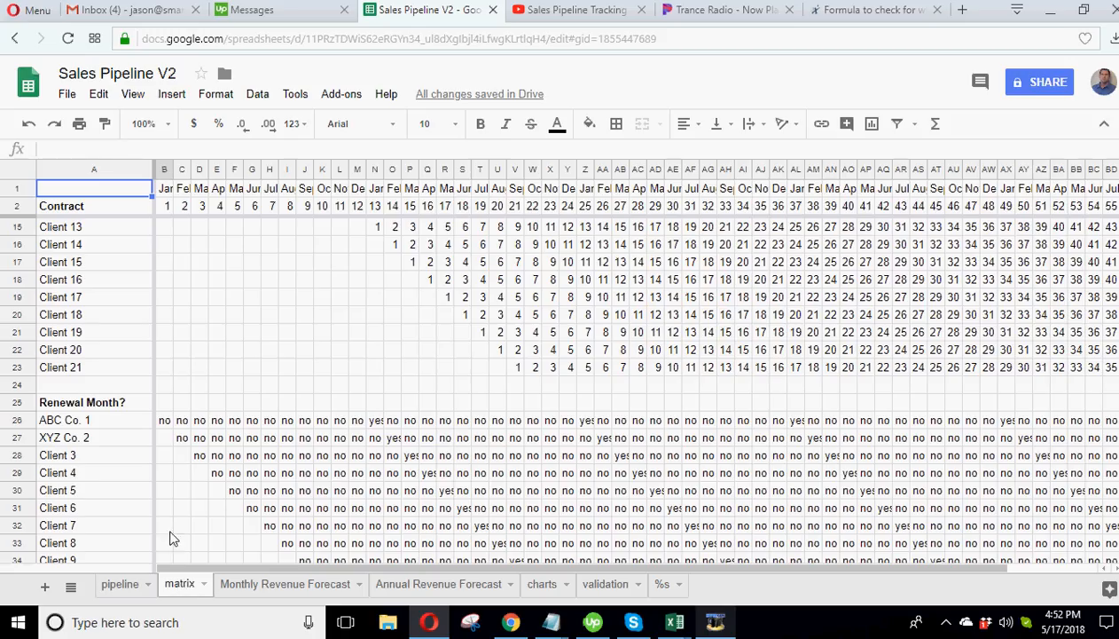
pyautogui.click(119, 584)
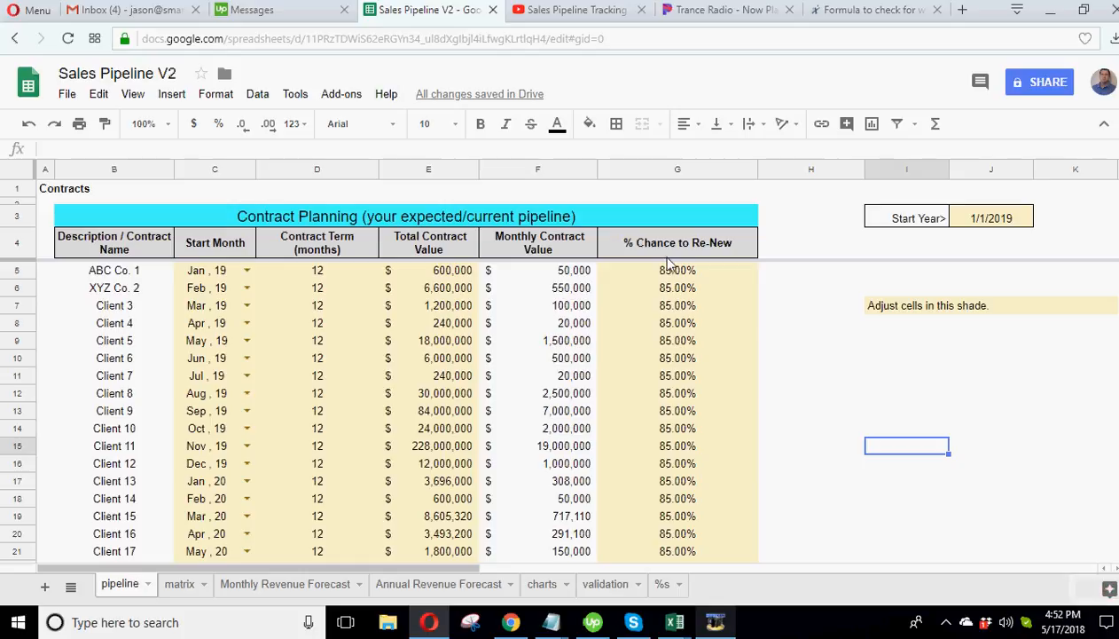
# - Copy the stacked client chart, paste it at cell A40 and move it up slightly to start at row 39
pyautogui.click(542, 584)
pyautogui.click(695, 307)
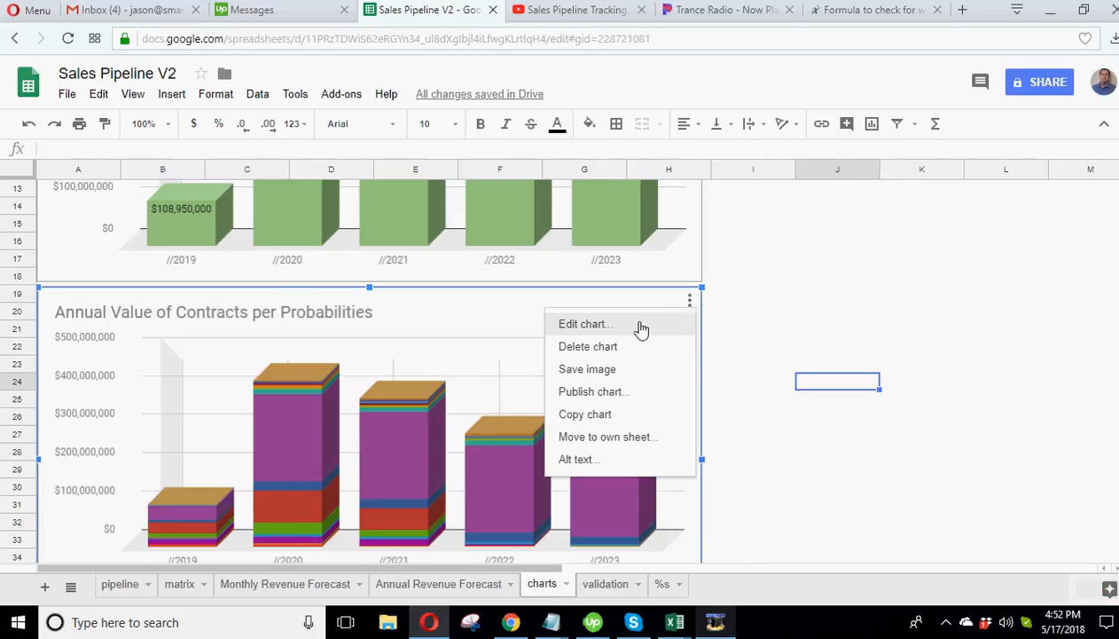
pyautogui.click(597, 411)
pyautogui.scroll(-3, 597, 412)
pyautogui.click(83, 487)
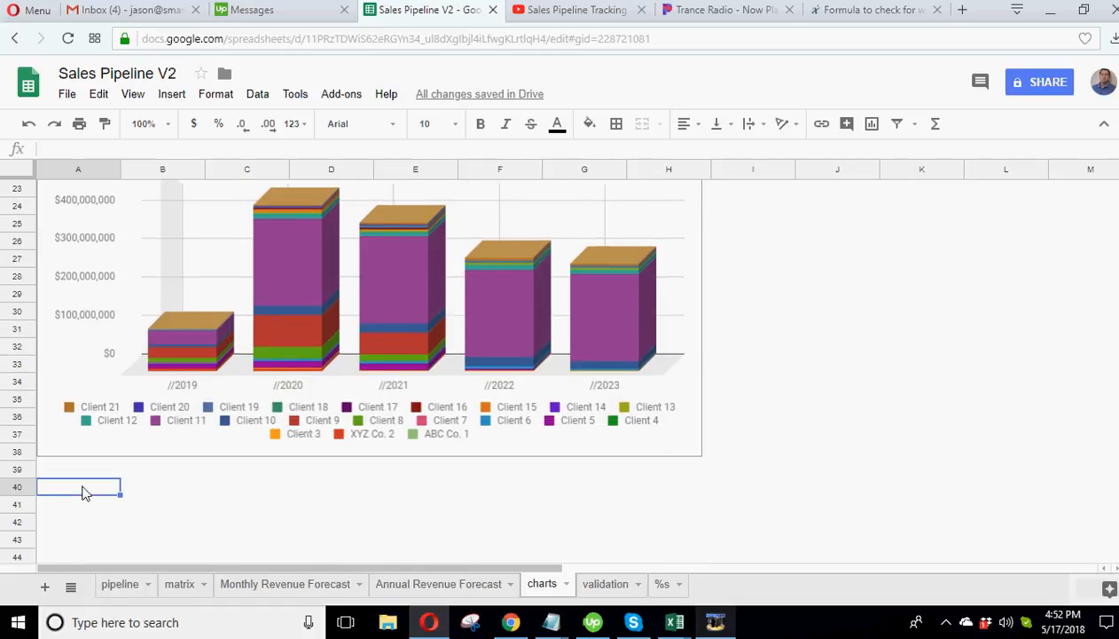
pyautogui.rightClick(83, 488)
pyautogui.click(126, 547)
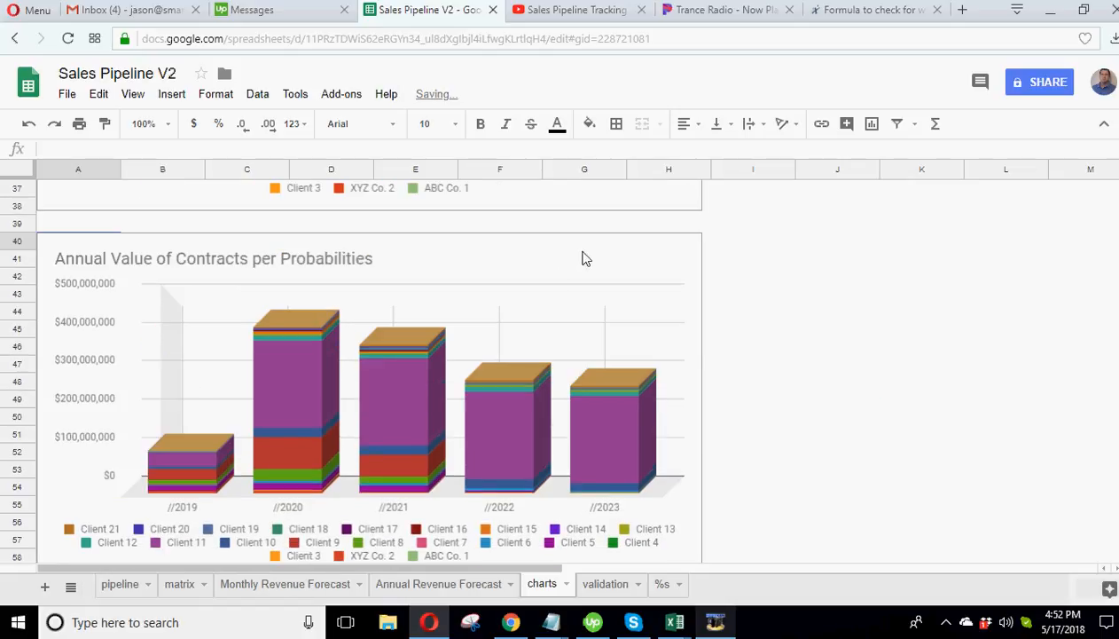
pyautogui.moveTo(548, 257); pyautogui.dragTo(547, 236)
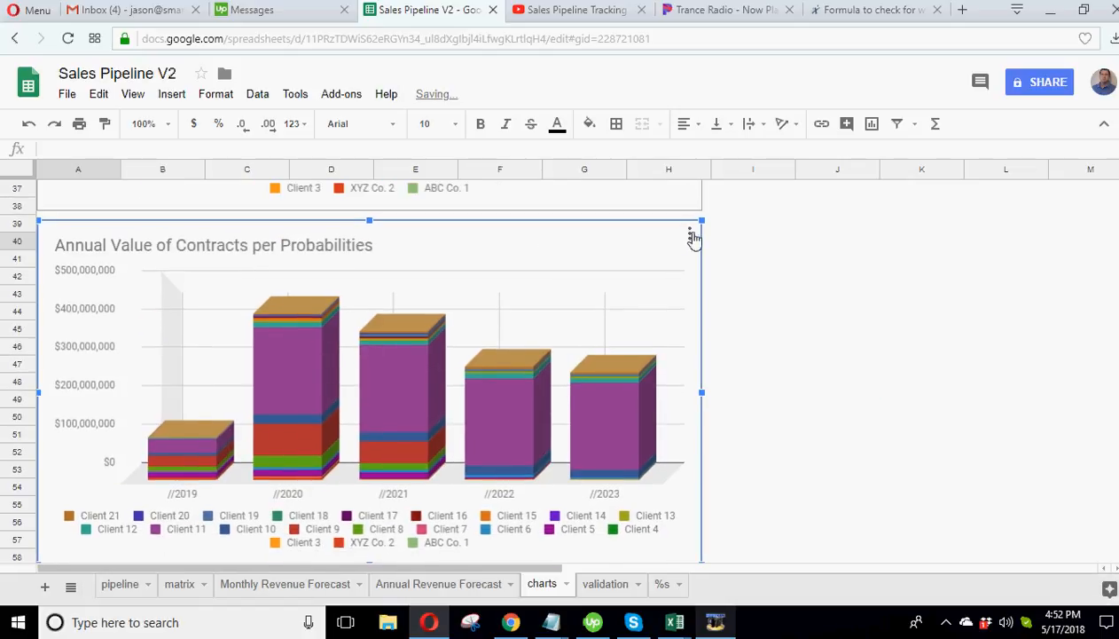
# - Edit the copied chart's data ranges, replacing the Annual Revenue Forecast ranges with the % Chance to Re-New column of the pipeline sheet
pyautogui.click(689, 235)
pyautogui.click(630, 254)
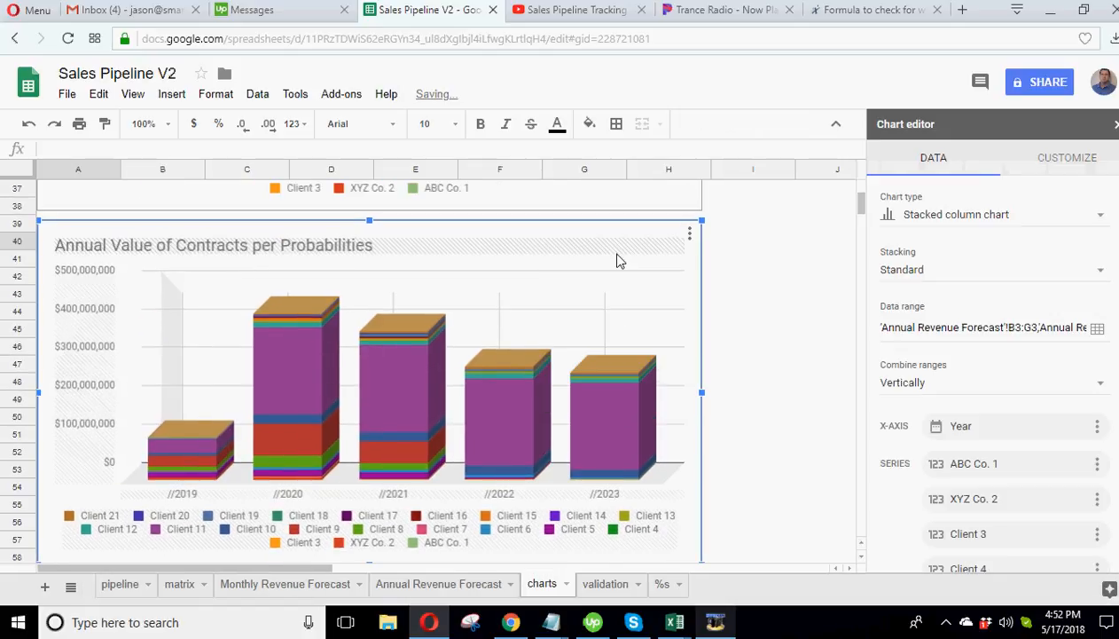
pyautogui.click(1096, 330)
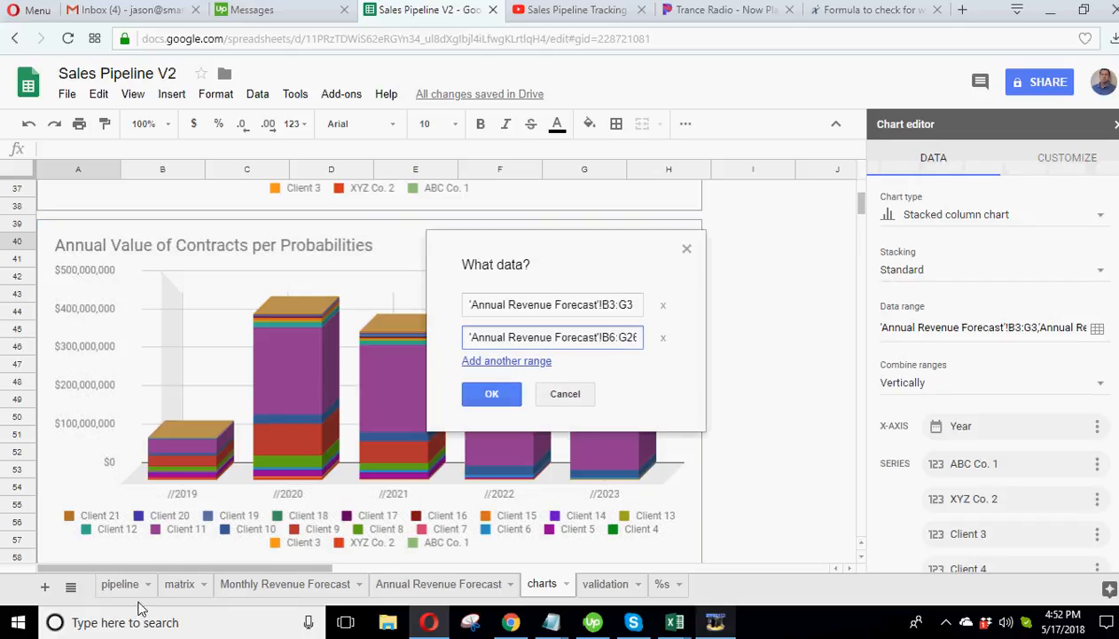
pyautogui.moveTo(630, 305); pyautogui.dragTo(285, 301)
pyautogui.press('BackSpace')
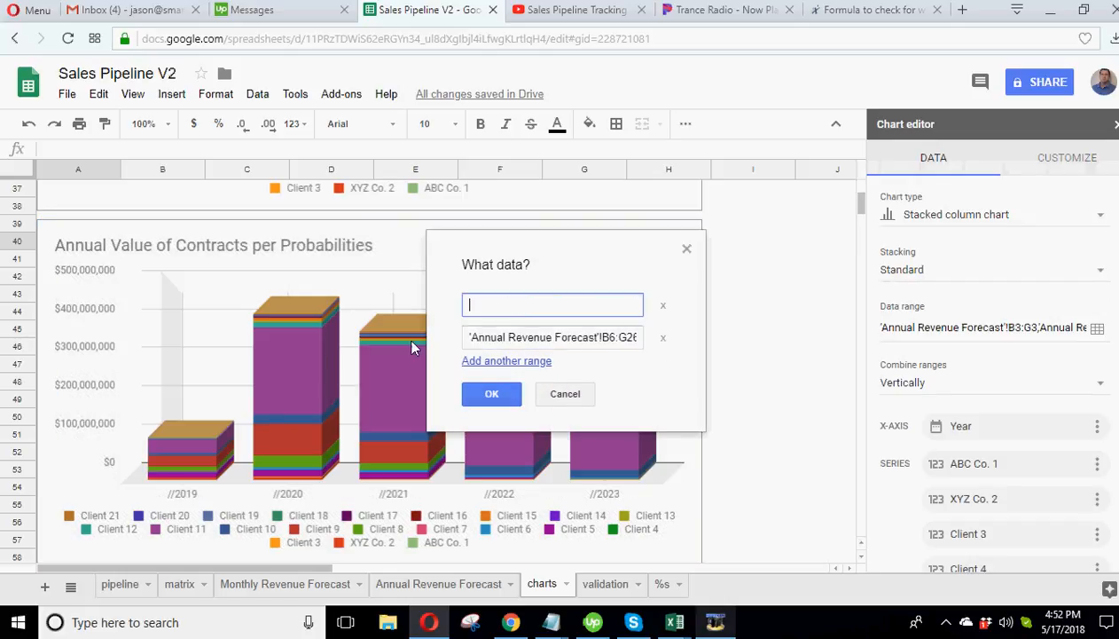
pyautogui.click(124, 583)
pyautogui.moveTo(591, 245); pyautogui.dragTo(369, 245)
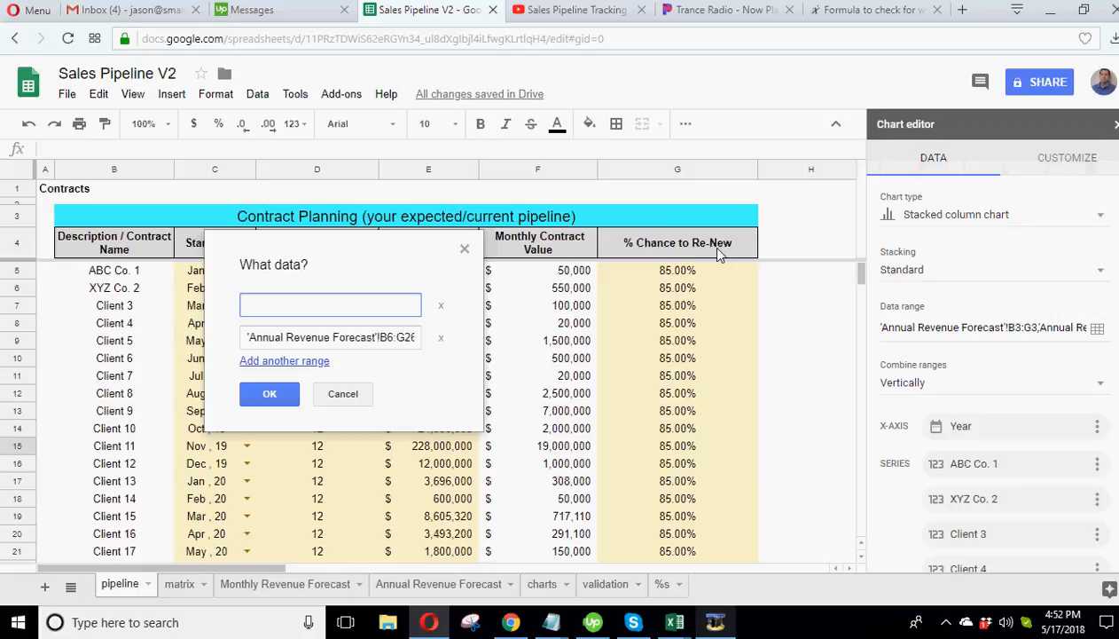
pyautogui.moveTo(714, 248); pyautogui.dragTo(697, 396)
pyautogui.click(440, 338)
# - Reselect pipeline!G4:G25 as the first data range, add pipeline!B4:B25 as the second and apply them
pyautogui.press('BackSpace')
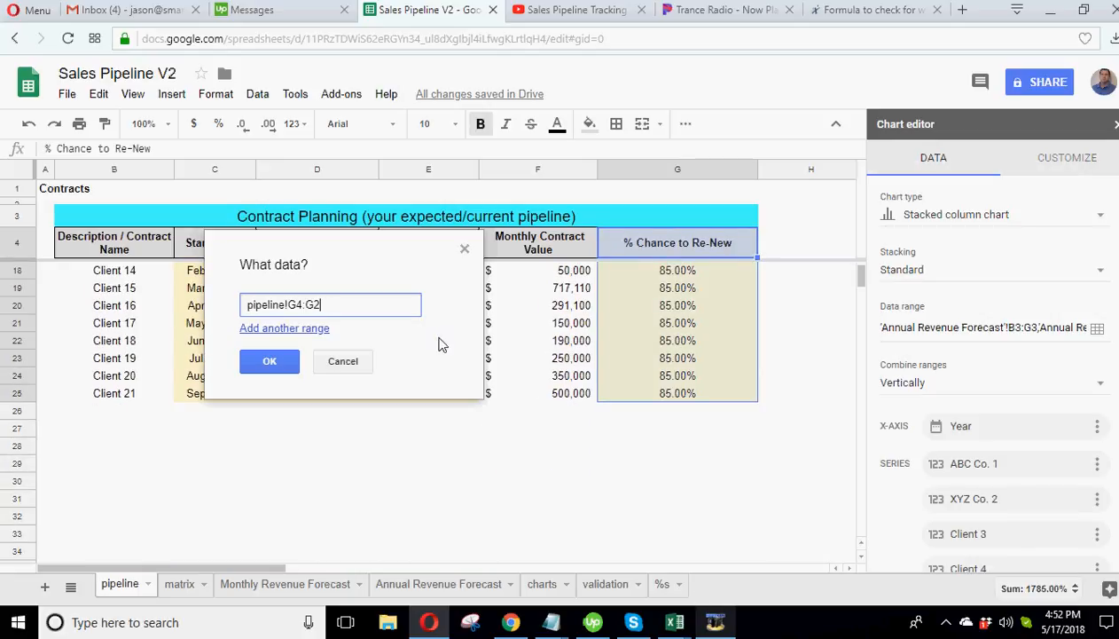
pyautogui.hotkey('ctrl', 'a')
pyautogui.press('BackSpace')
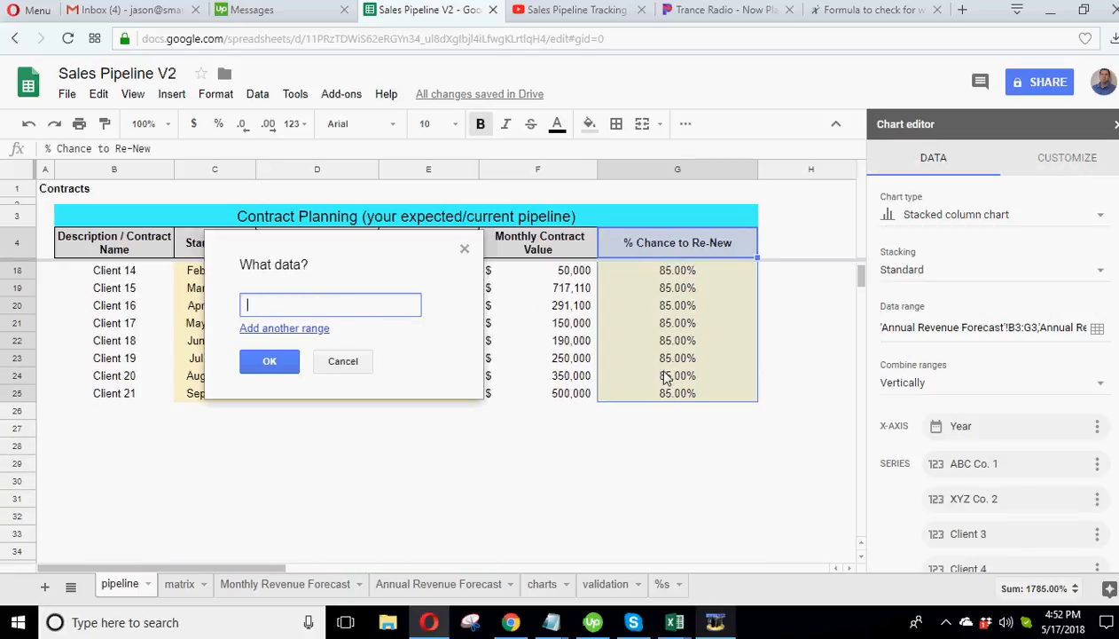
pyautogui.moveTo(667, 401); pyautogui.dragTo(663, 244)
pyautogui.click(328, 334)
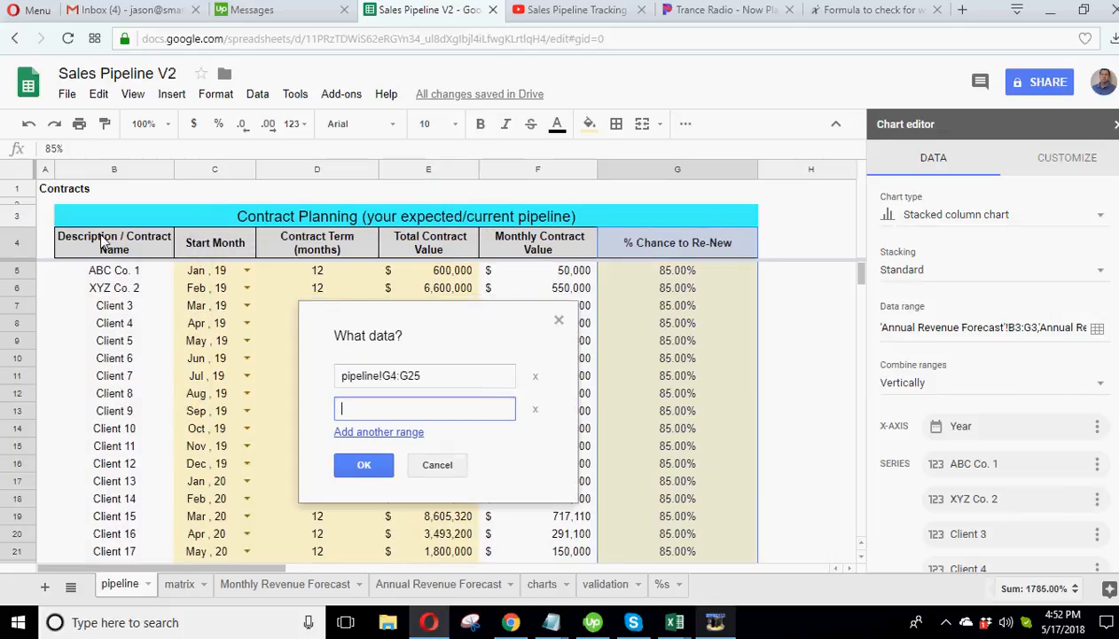
pyautogui.moveTo(100, 233); pyautogui.dragTo(125, 294)
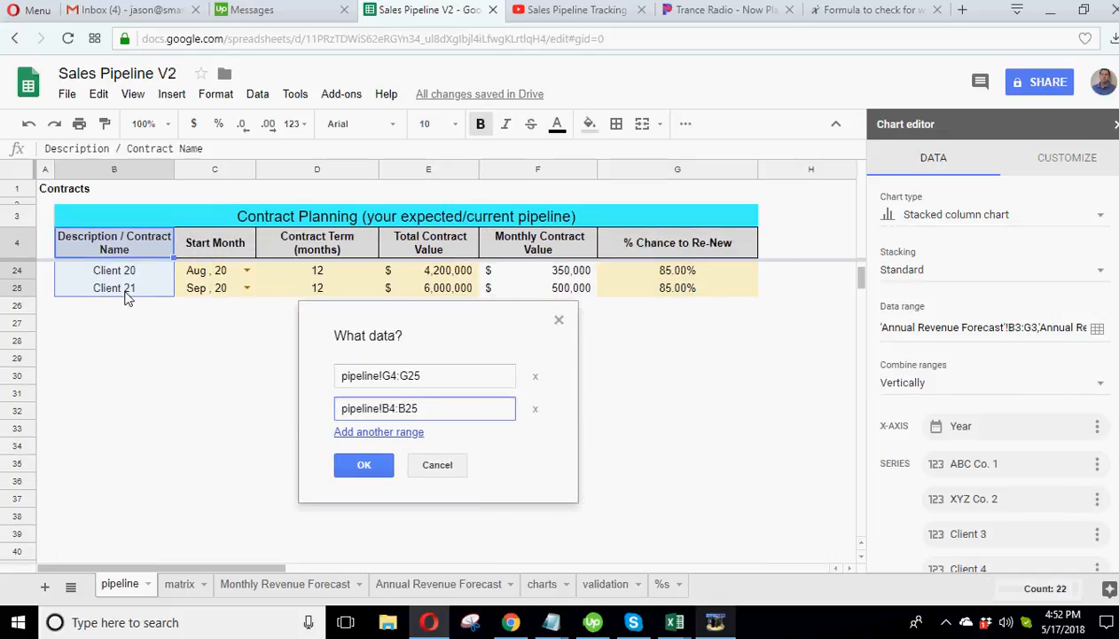
pyautogui.click(362, 461)
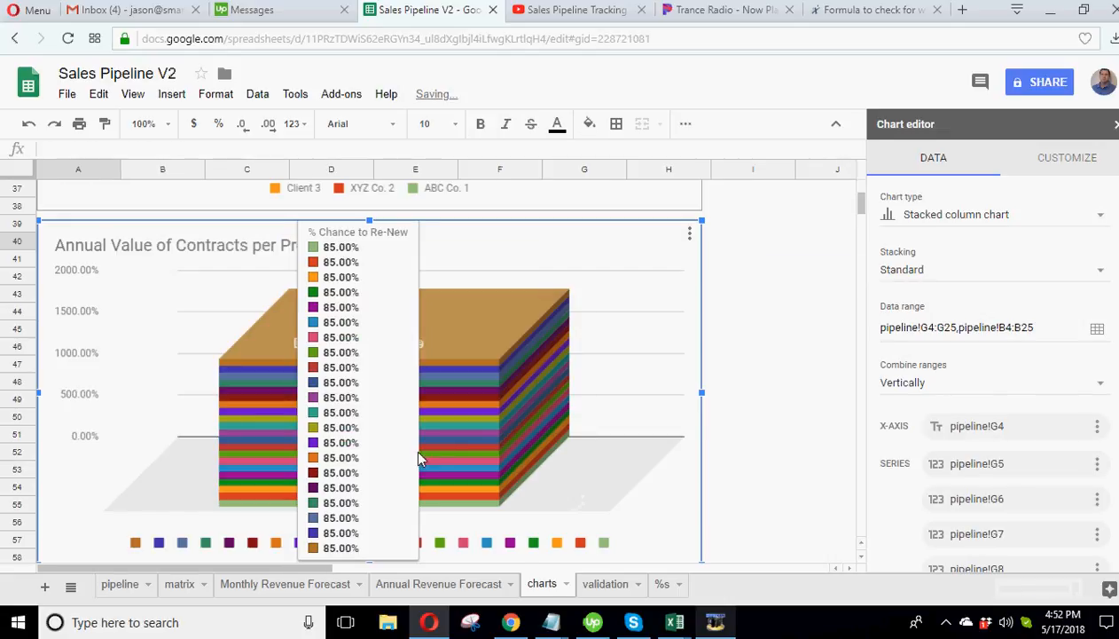
# - Try the copied chart as a 3D pie chart and check its selected data ranges
pyautogui.click(989, 220)
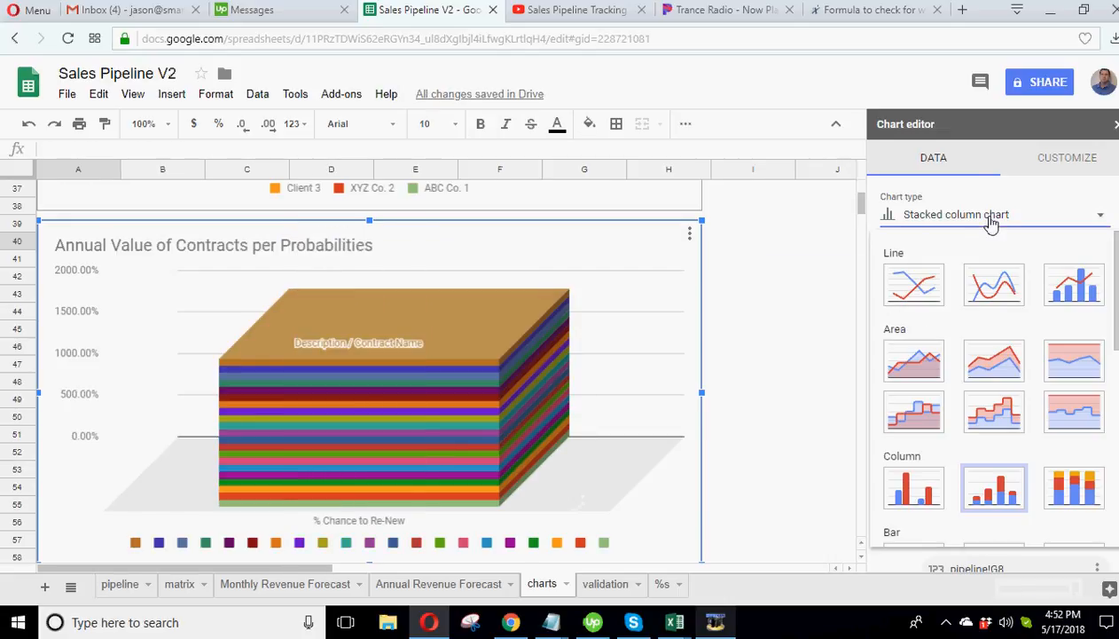
pyautogui.scroll(-5, 1003, 318)
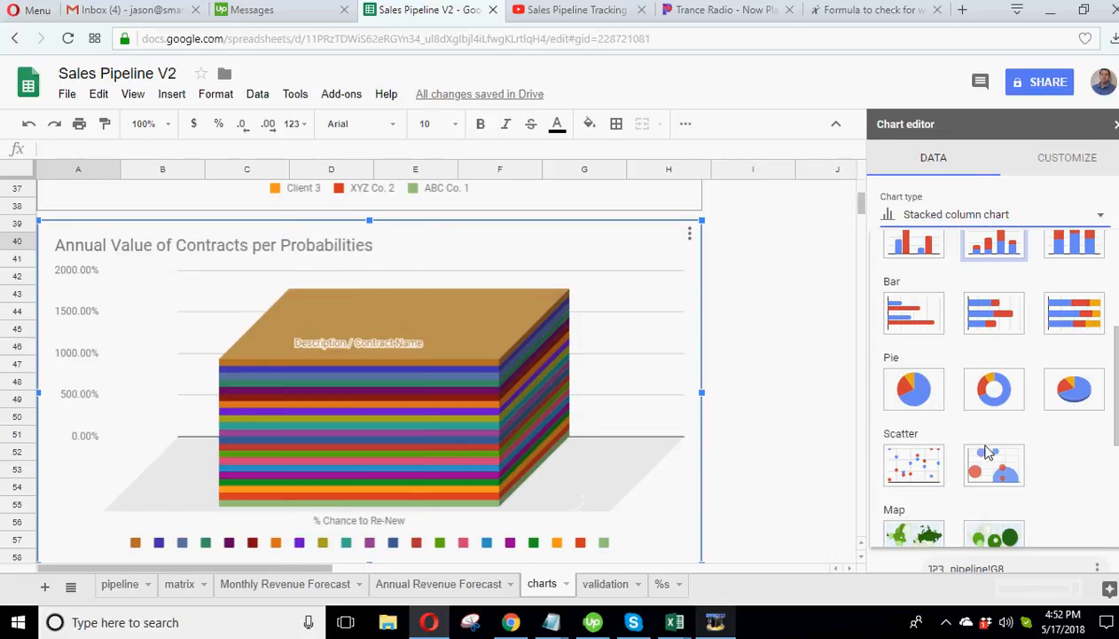
pyautogui.click(1074, 392)
pyautogui.moveTo(444, 372)
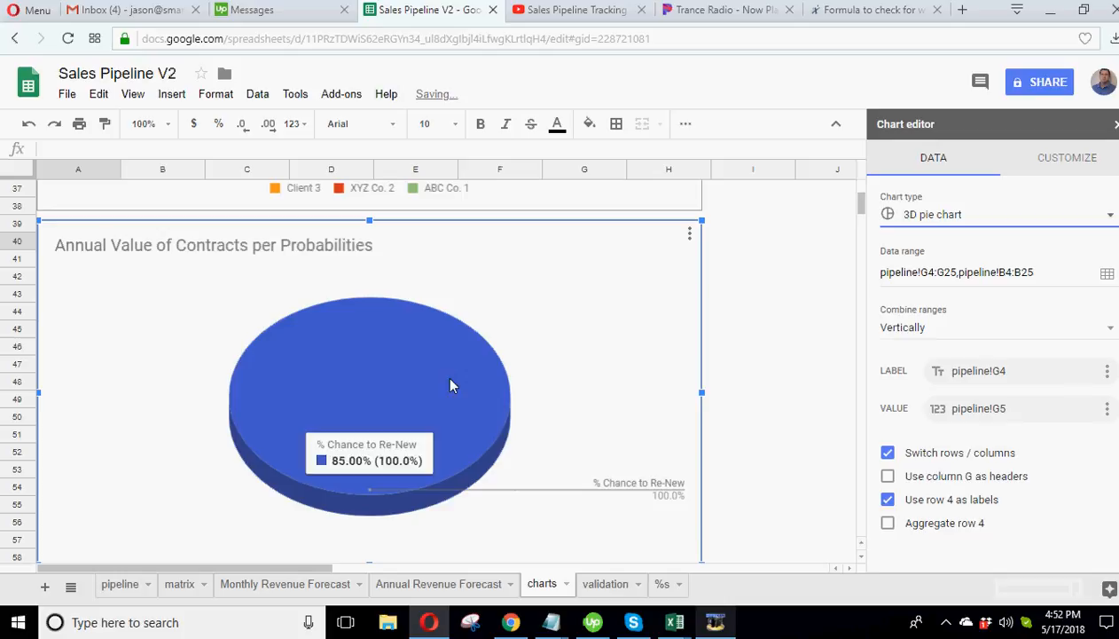
pyautogui.click(1107, 273)
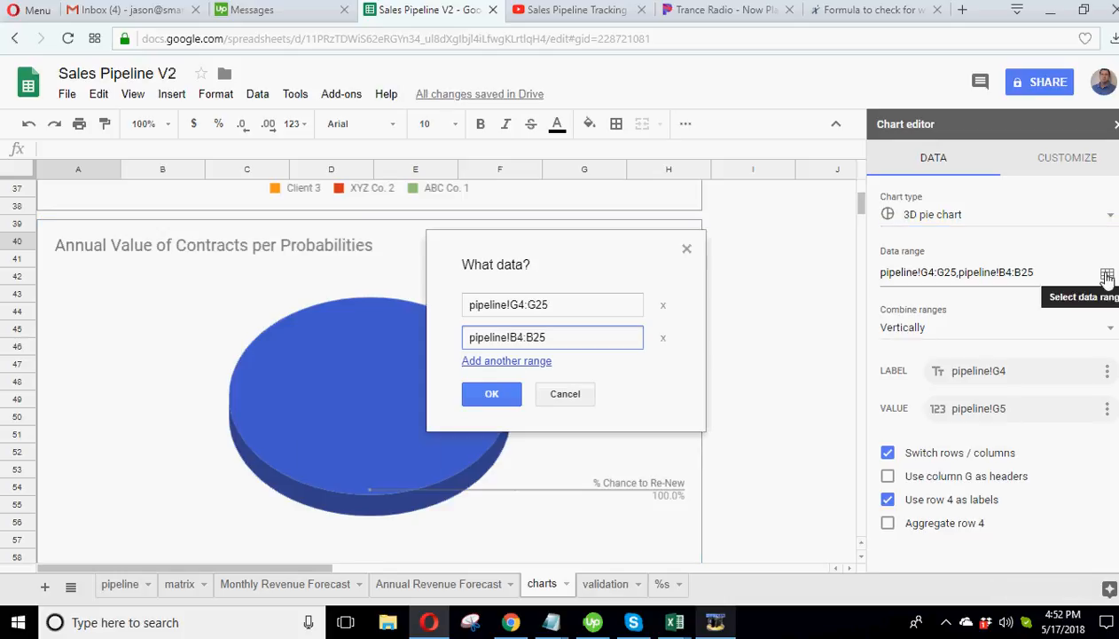
pyautogui.click(492, 393)
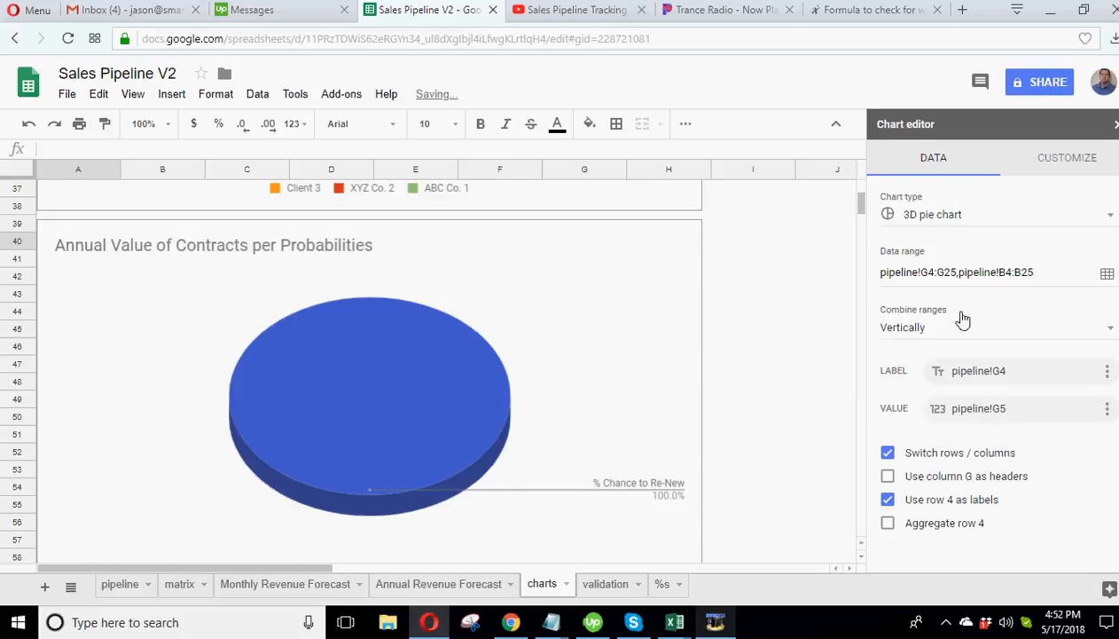
# - Change the copied chart to a line chart, turn off row/column switching and use row 4 as headers
pyautogui.click(958, 223)
pyautogui.click(916, 281)
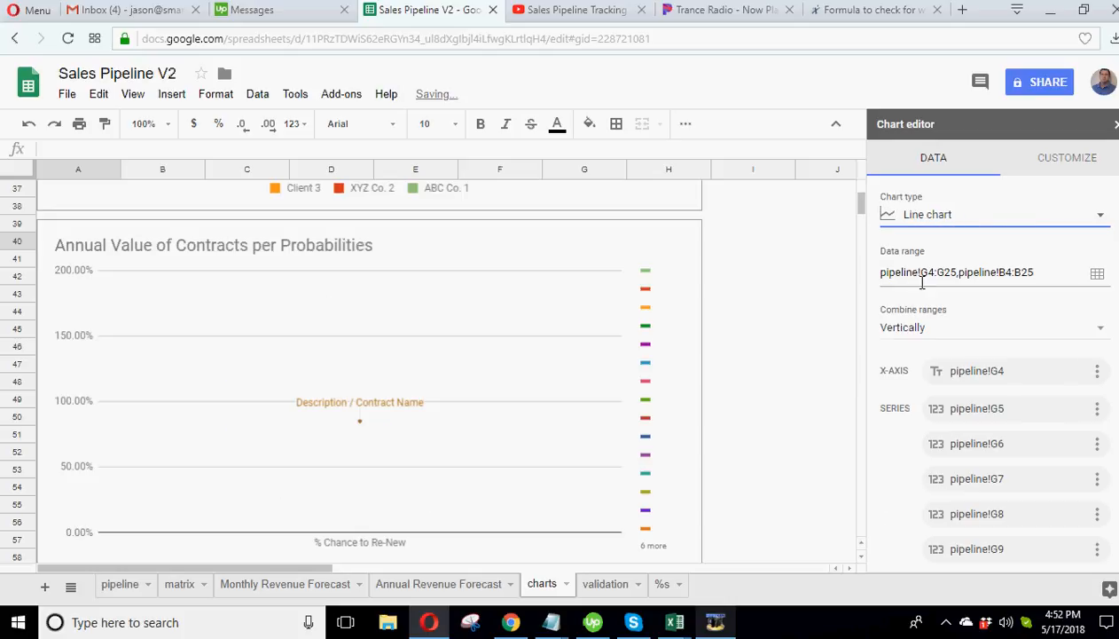
pyautogui.scroll(-9, 931, 297)
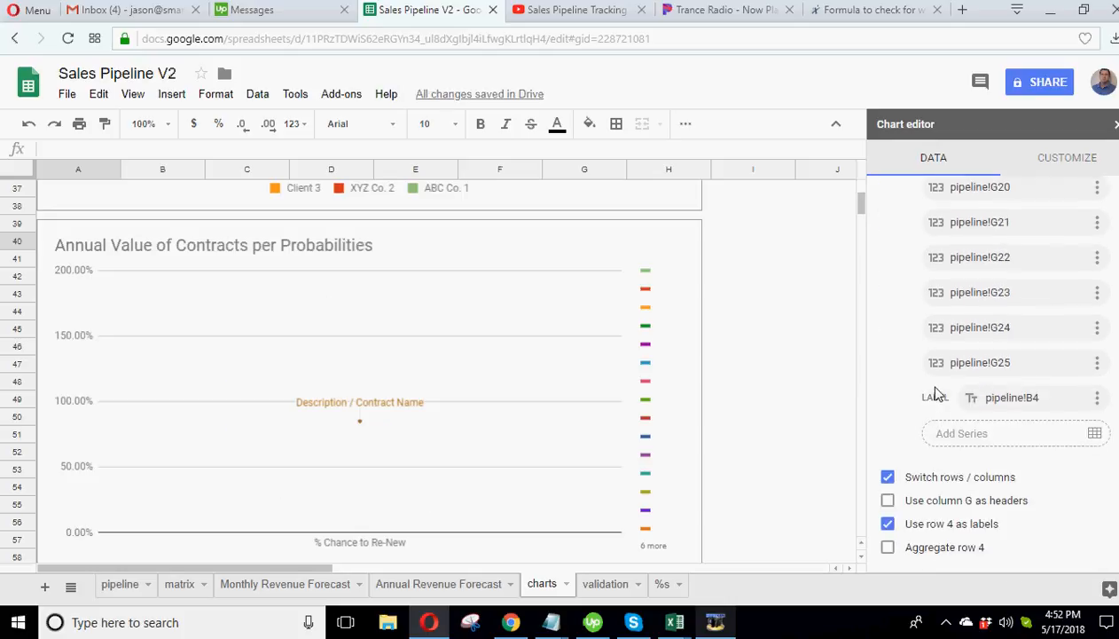
pyautogui.click(886, 478)
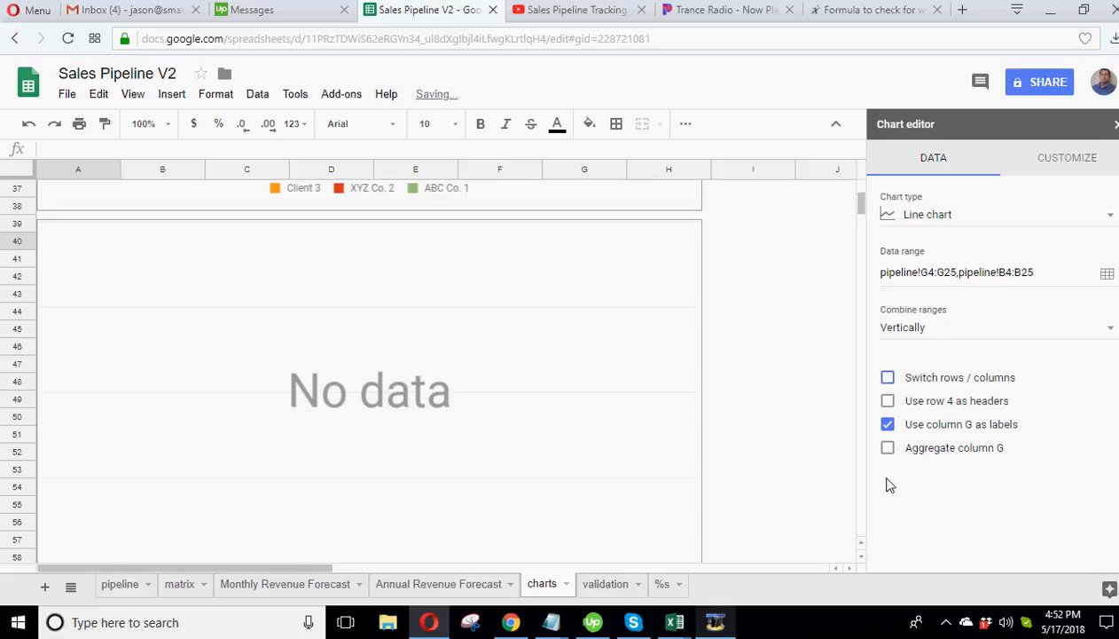
pyautogui.click(888, 403)
# - Try the line chart with rows and columns switched, testing the label and aggregate options and horizontal versus vertical range combining
pyautogui.click(888, 377)
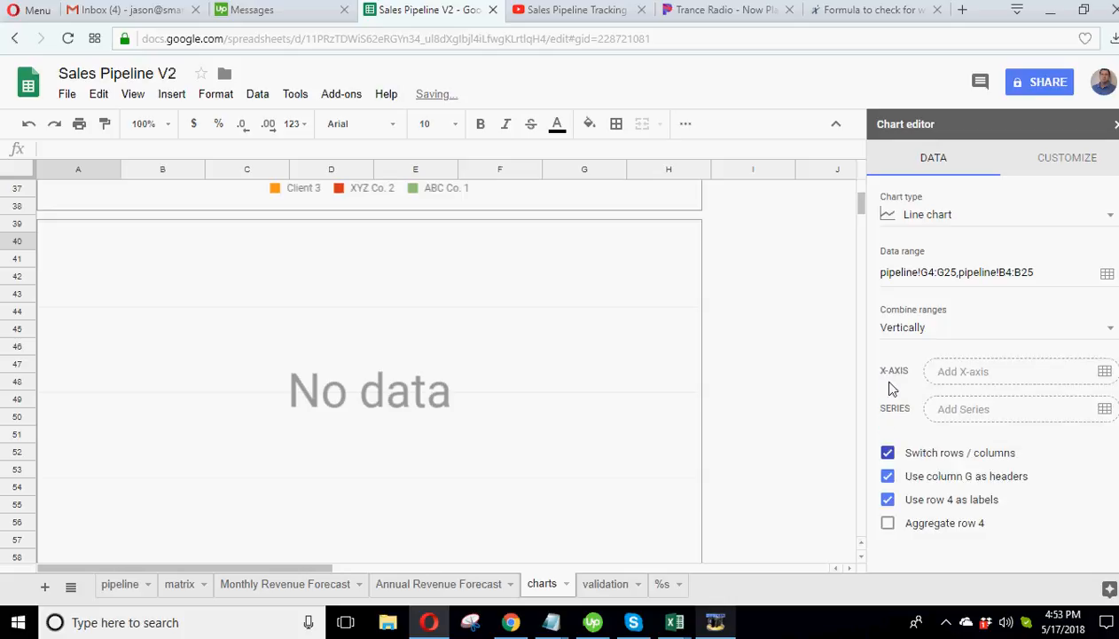
pyautogui.click(889, 505)
pyautogui.click(888, 526)
pyautogui.click(888, 428)
pyautogui.click(911, 335)
pyautogui.click(931, 315)
pyautogui.click(921, 329)
pyautogui.click(923, 341)
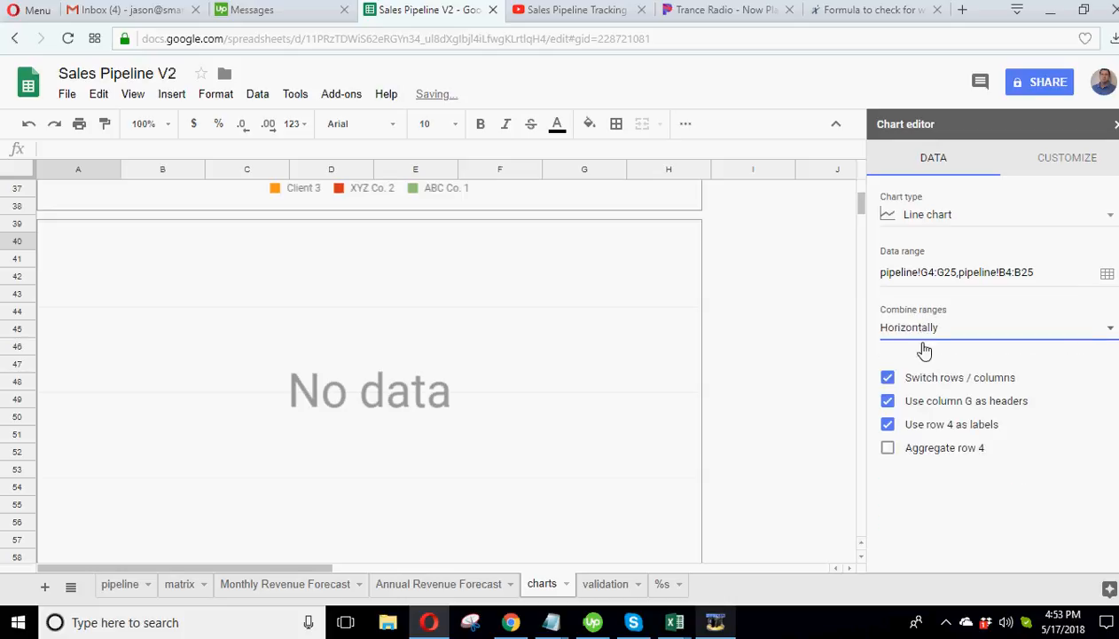
pyautogui.click(922, 335)
pyautogui.click(909, 291)
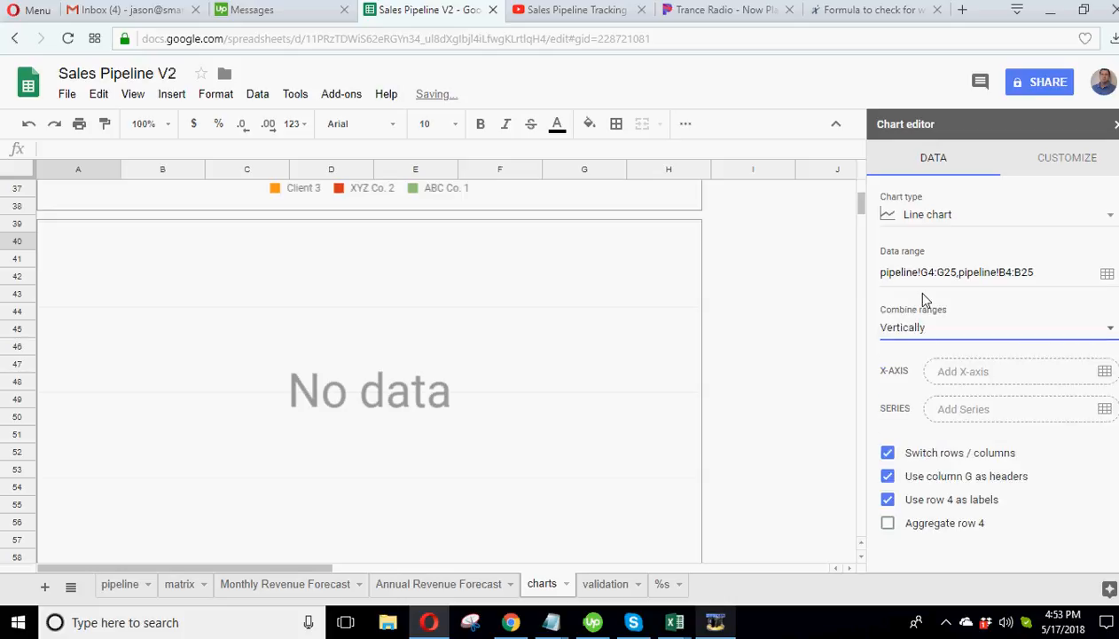
# - Turn off row/column switching for the line chart and combine its data ranges horizontally
pyautogui.click(888, 453)
pyautogui.click(914, 330)
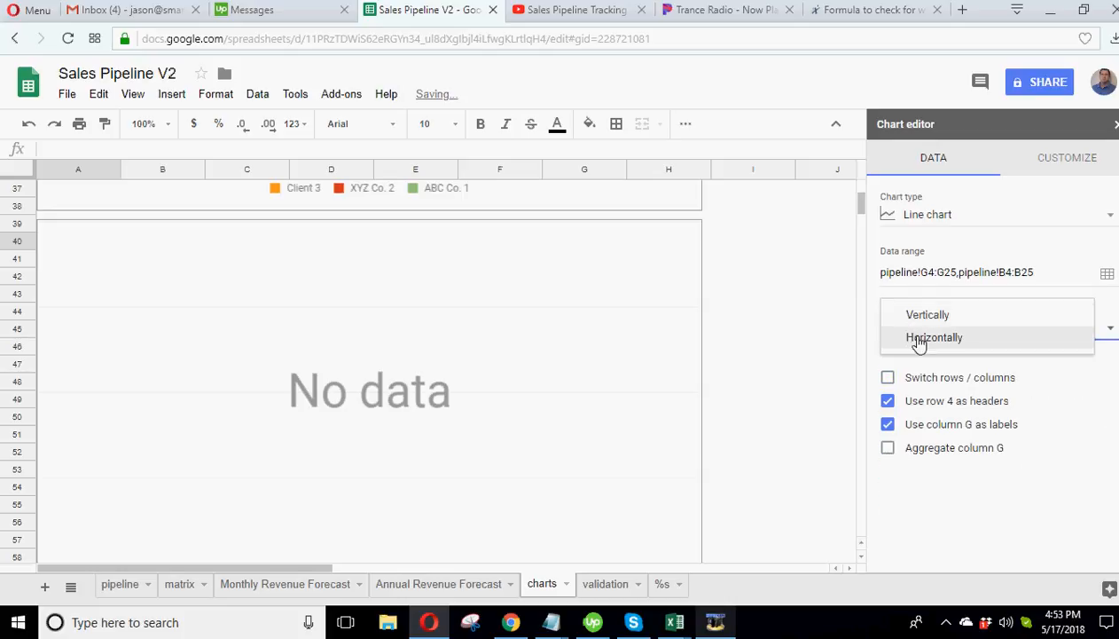
pyautogui.click(920, 339)
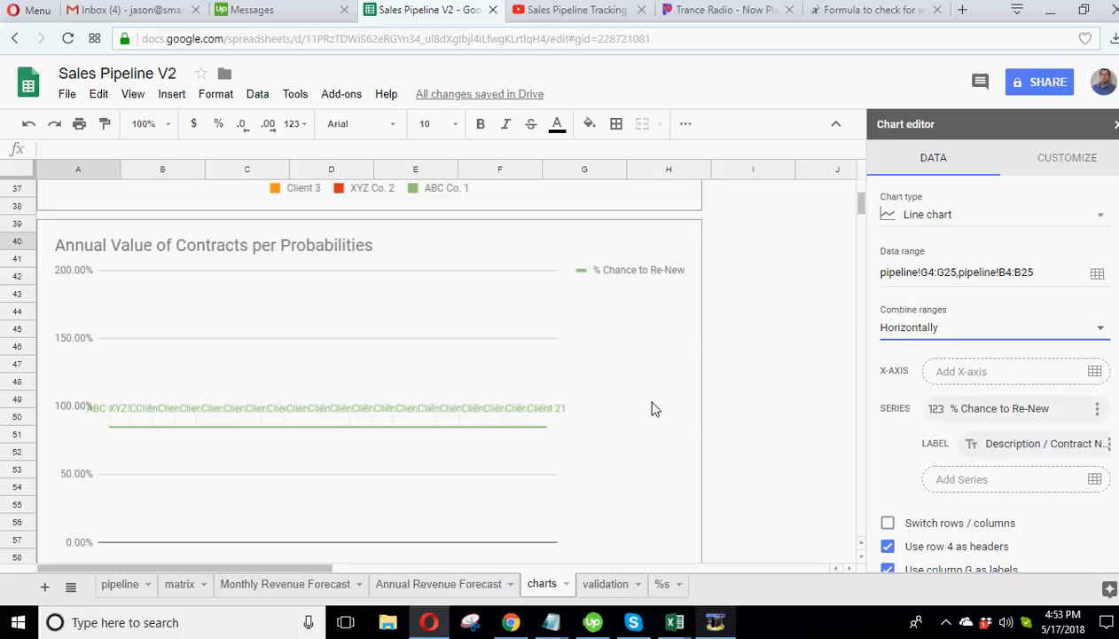
# - Stop using column G as labels, aggregate by column G instead and switch the line chart's rows and columns
pyautogui.scroll(-1, 652, 409)
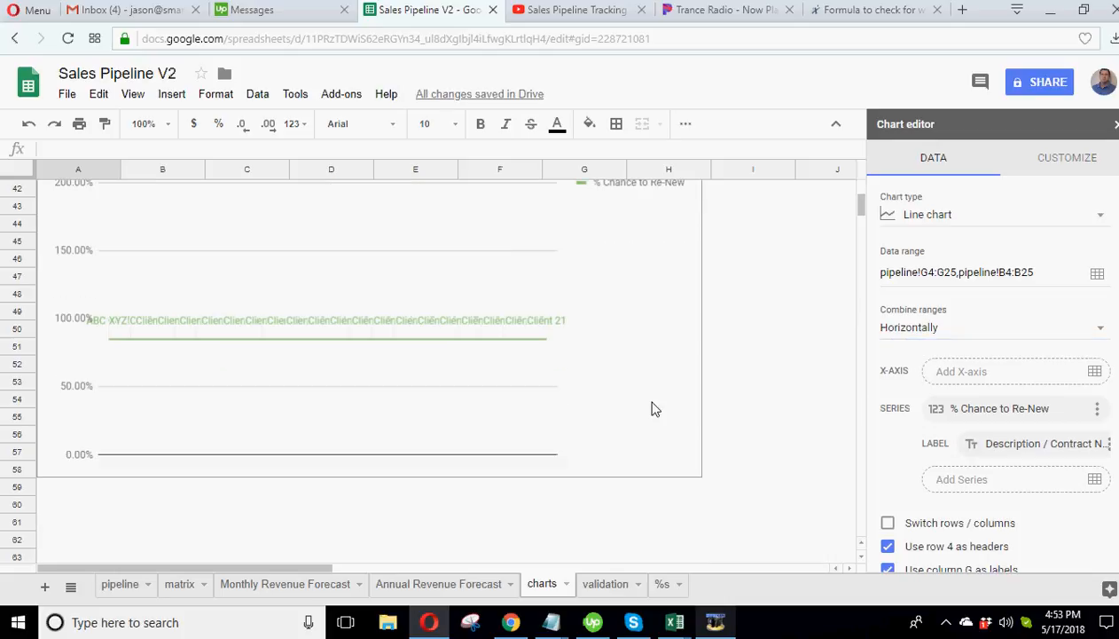
pyautogui.scroll(1, 652, 409)
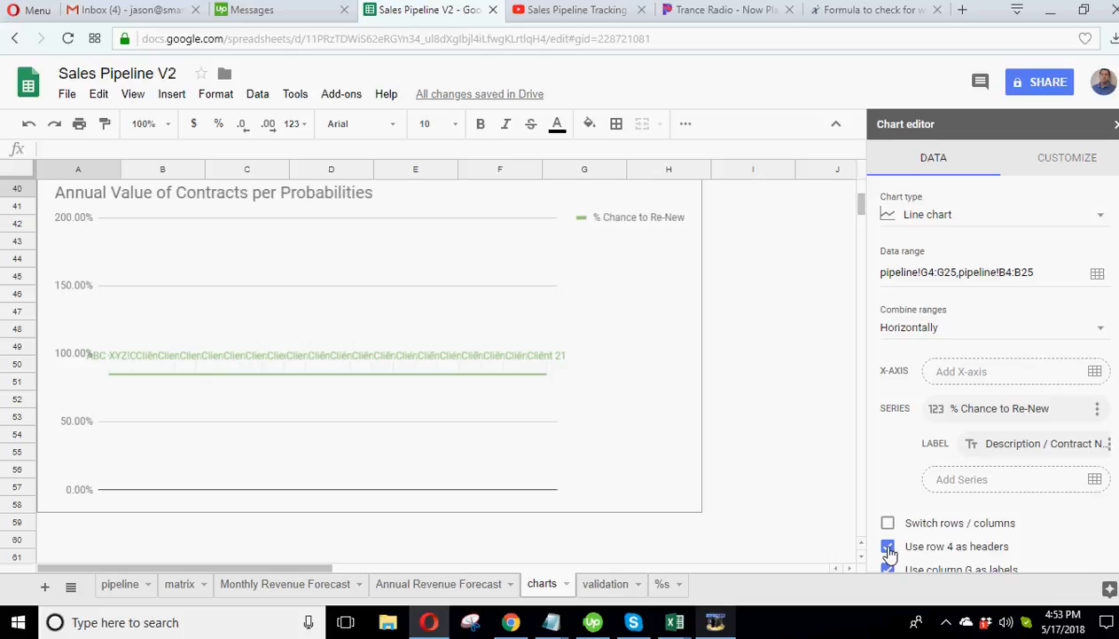
pyautogui.scroll(-1, 890, 551)
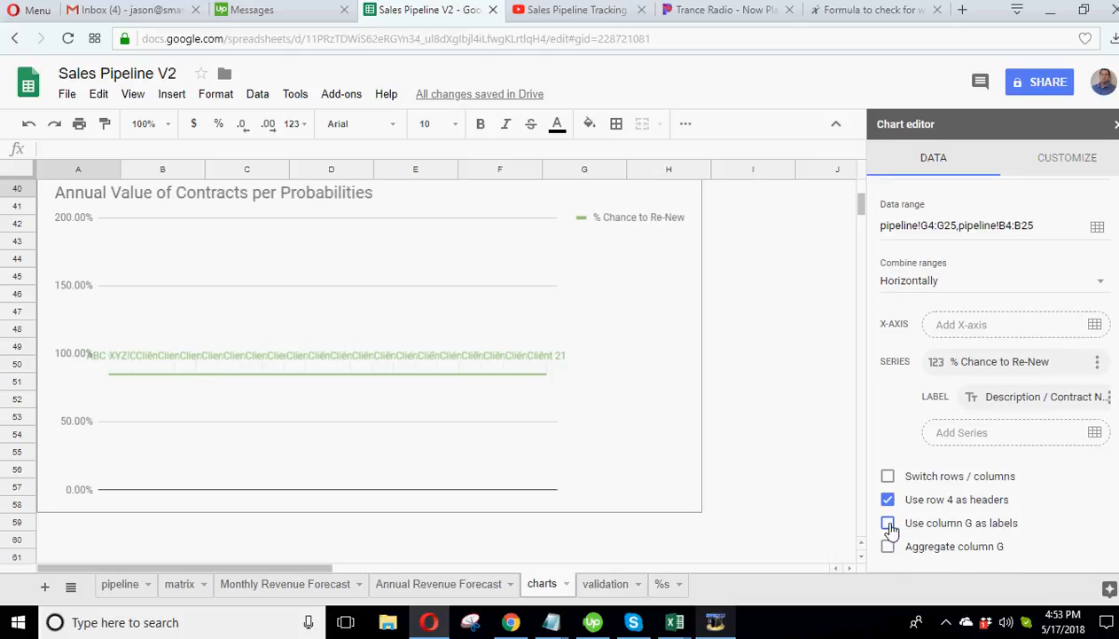
pyautogui.click(888, 547)
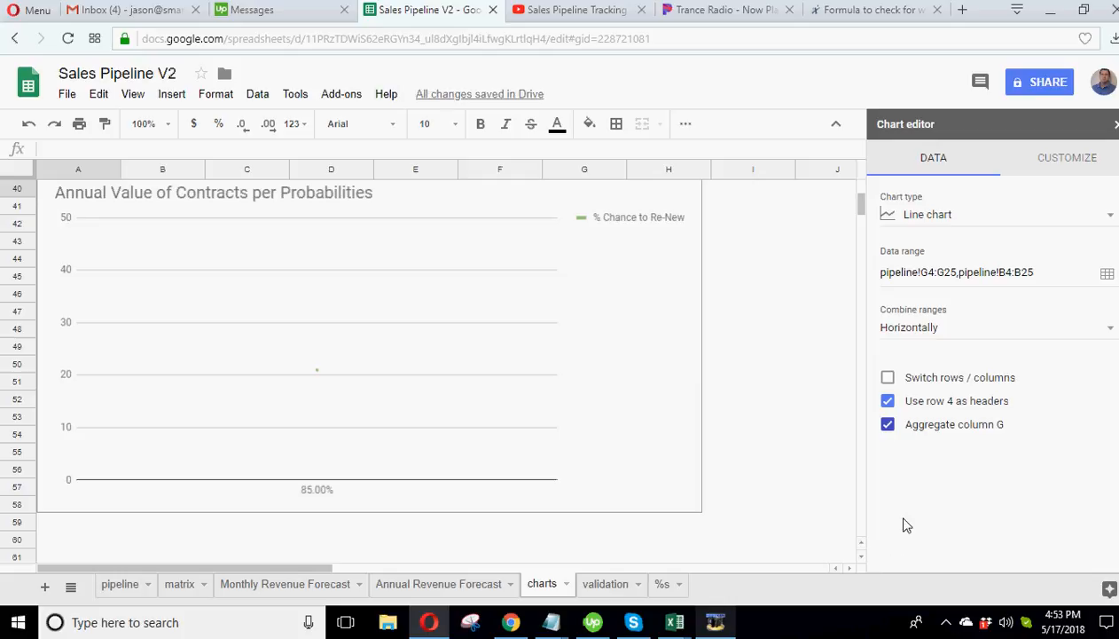
pyautogui.click(888, 377)
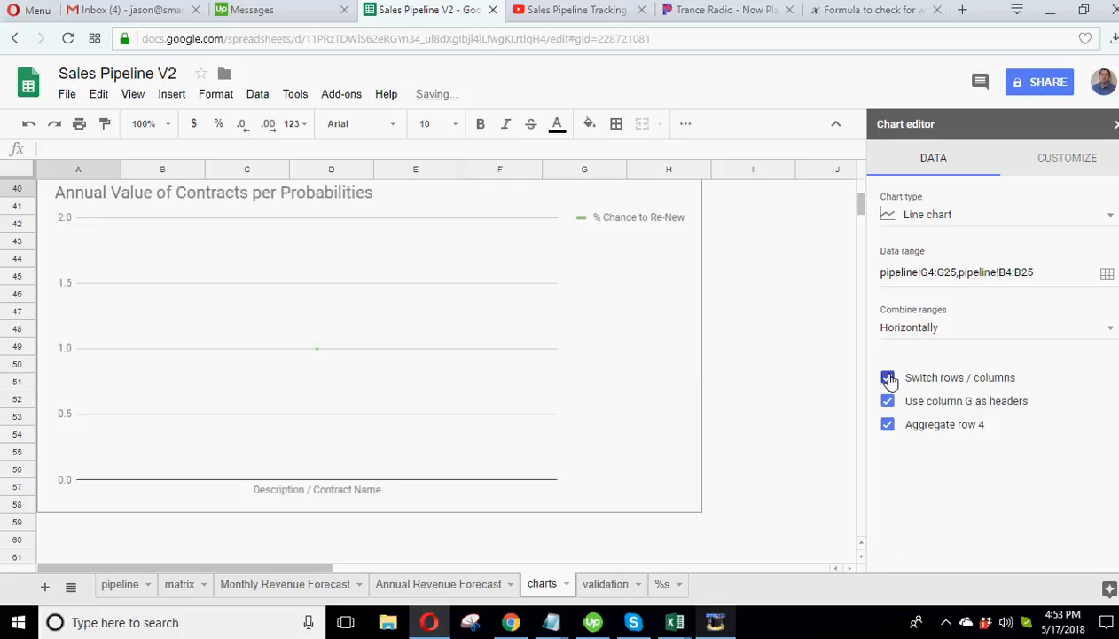
# - Try combining the line chart's data ranges vertically with row/column switching turned off, and undo the change
pyautogui.click(919, 335)
pyautogui.click(927, 296)
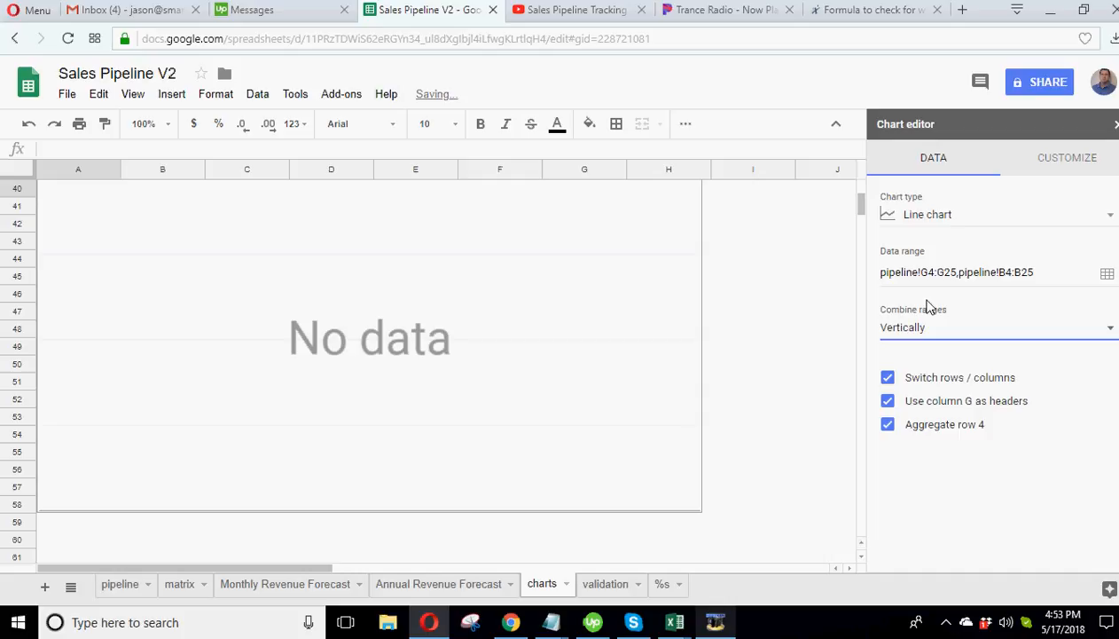
pyautogui.click(887, 378)
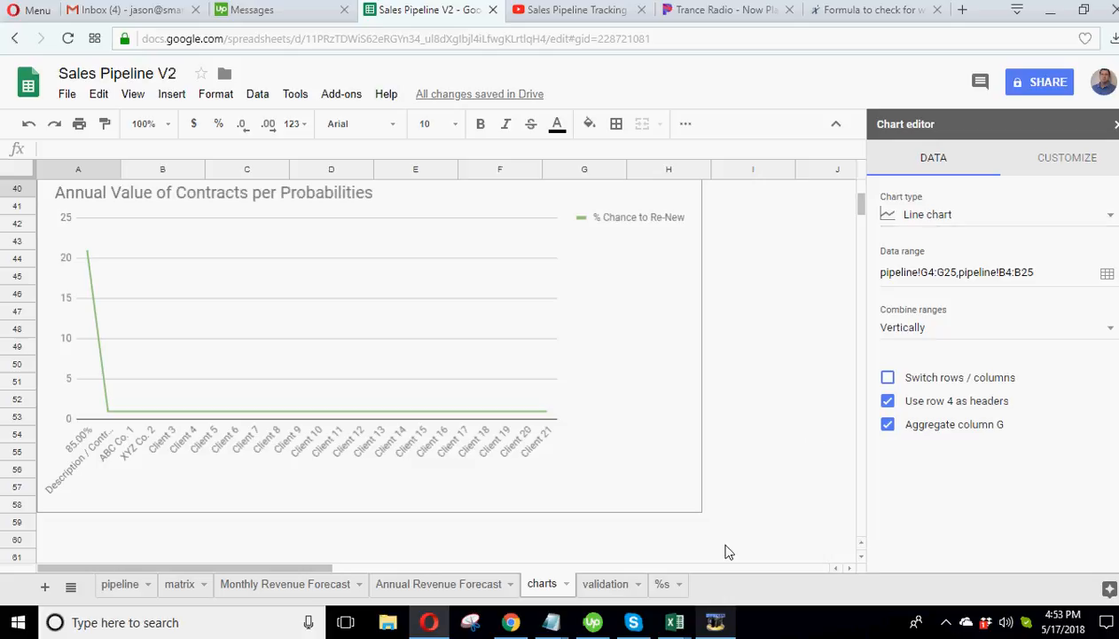
pyautogui.hotkey('ctrl', 'z')
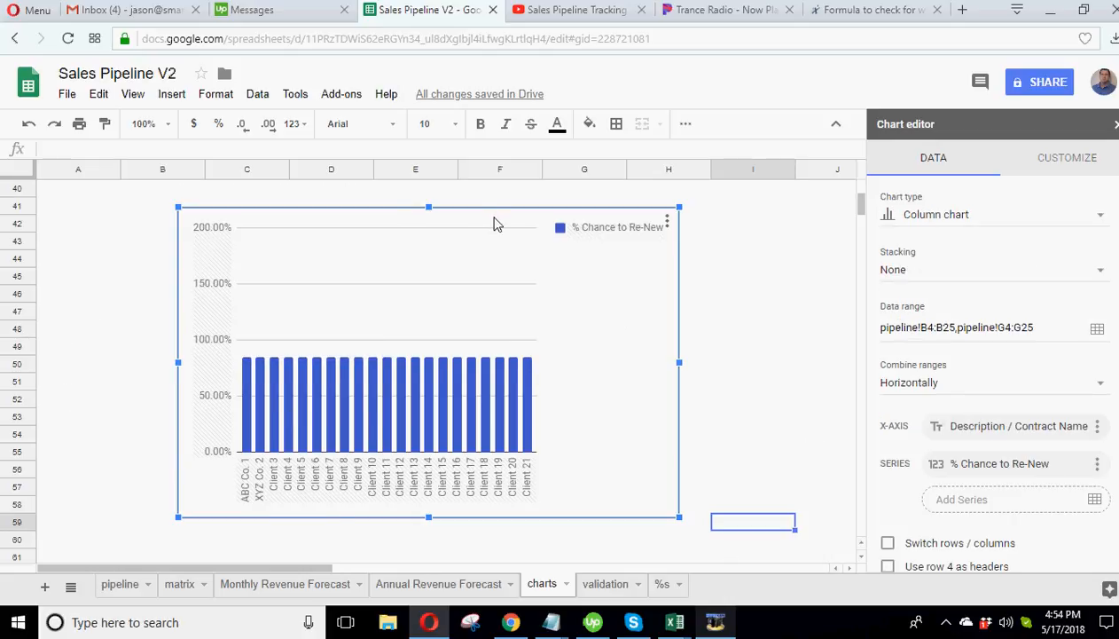
# - Move the renewal column chart directly below the annual value chart at row 39 and widen it to match that chart
pyautogui.scroll(3, 452, 387)
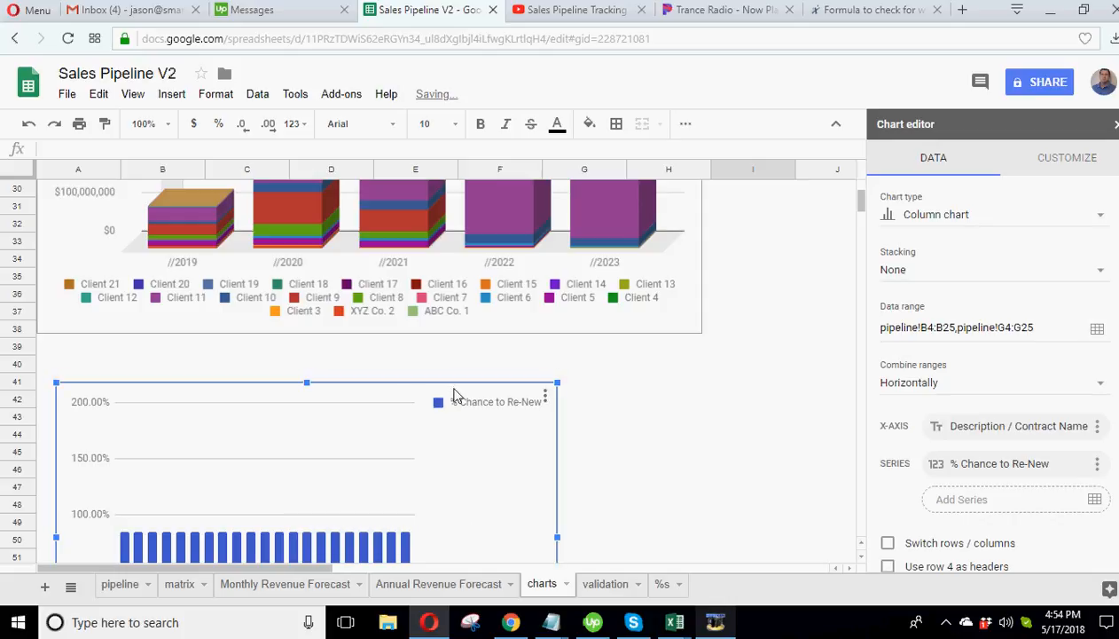
pyautogui.moveTo(454, 395); pyautogui.dragTo(437, 359)
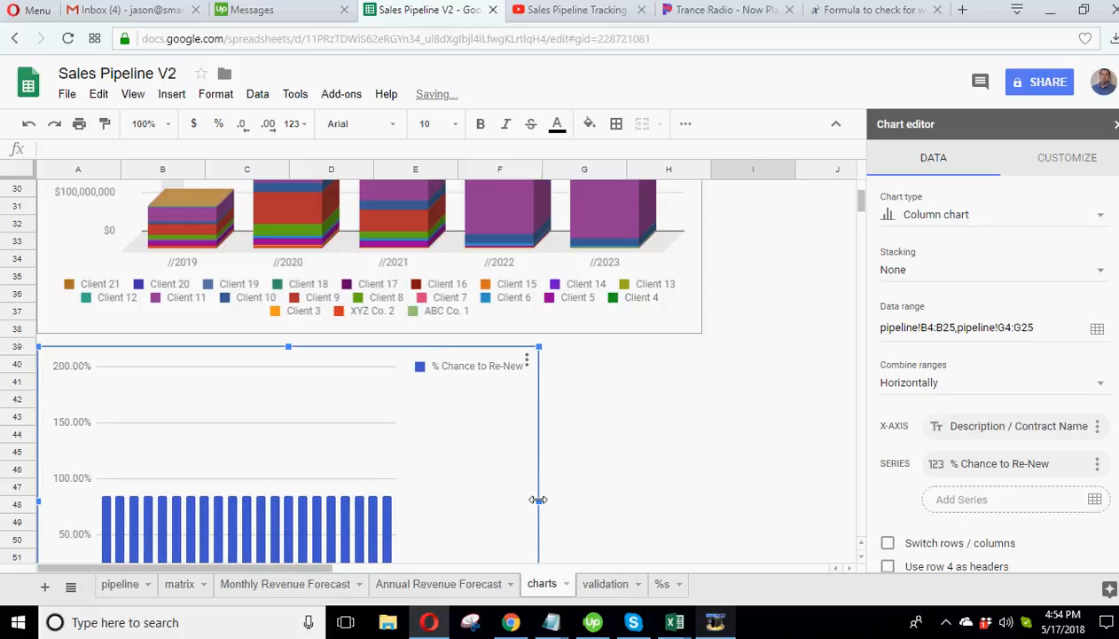
pyautogui.moveTo(539, 499); pyautogui.dragTo(699, 501)
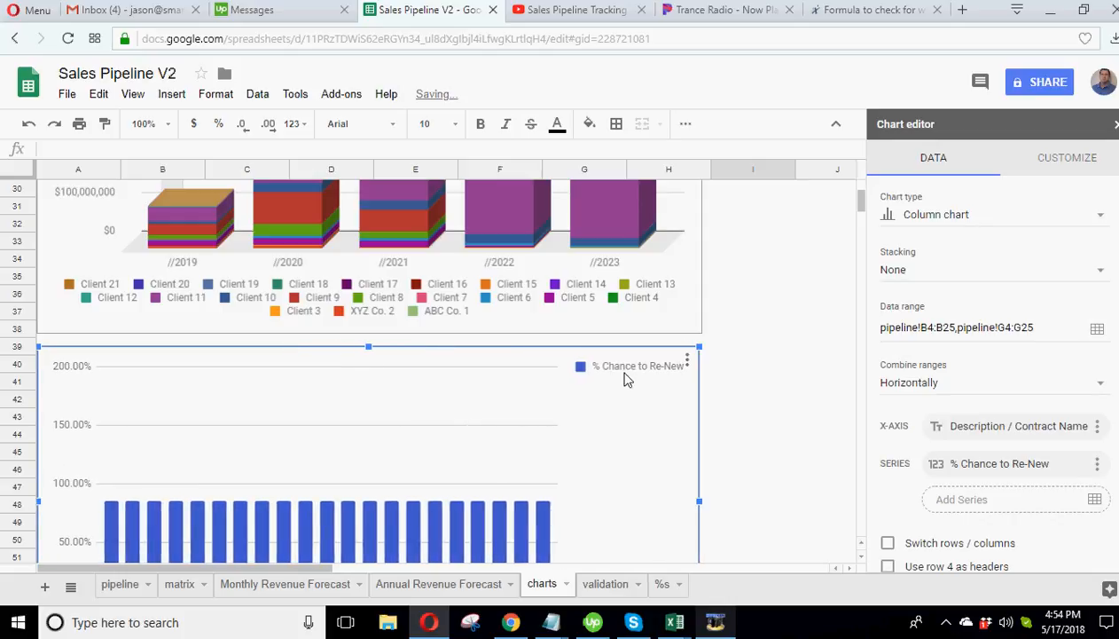
# - Remove the legend from the renewal column chart by setting its position to None
pyautogui.click(625, 368)
pyautogui.click(906, 351)
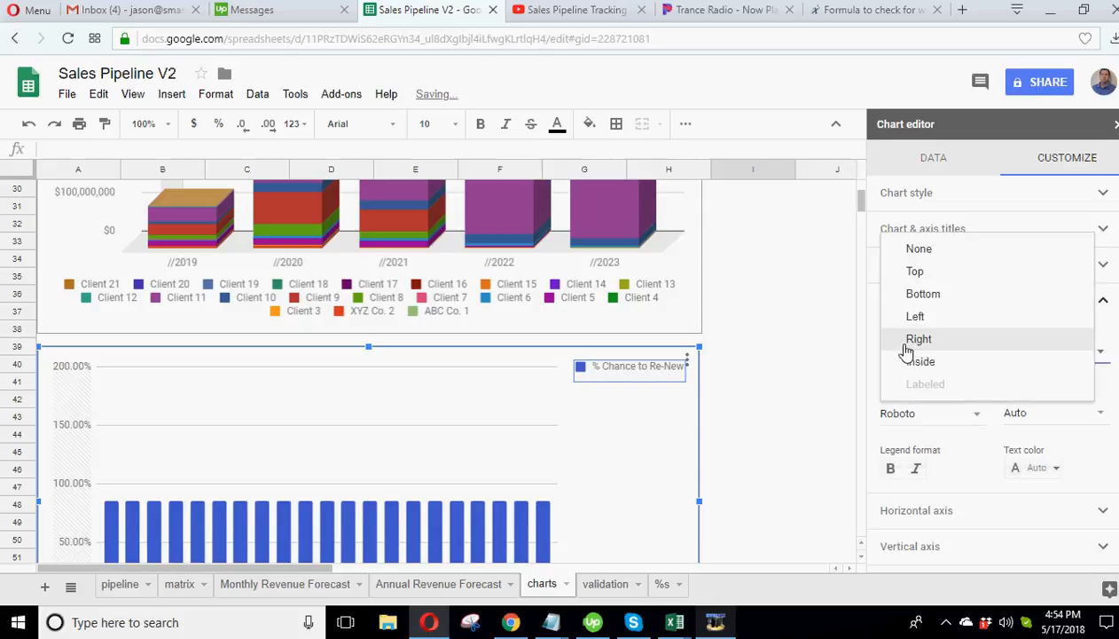
pyautogui.click(923, 252)
# - Turn on 3D and compare mode in the renewal chart's style options
pyautogui.click(920, 193)
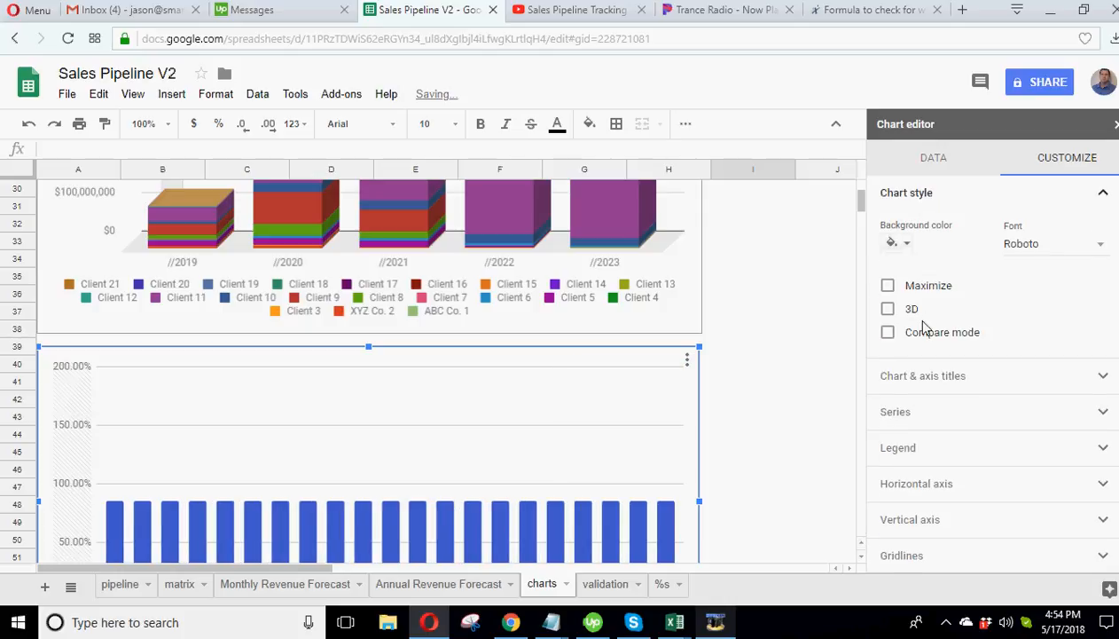
pyautogui.click(888, 308)
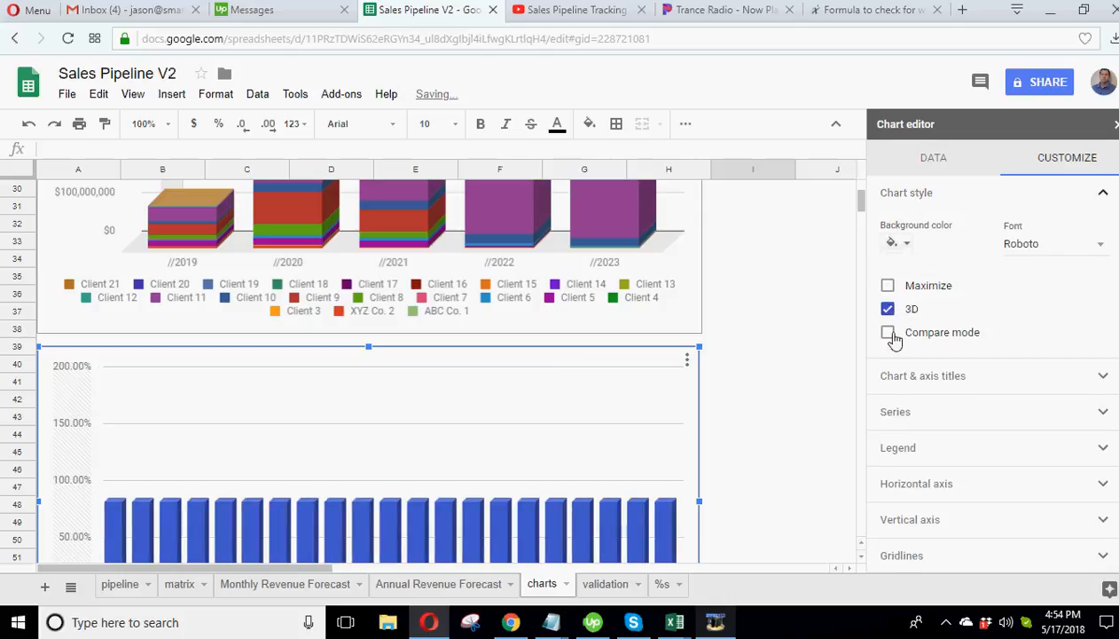
pyautogui.click(890, 335)
pyautogui.click(890, 337)
pyautogui.click(890, 337)
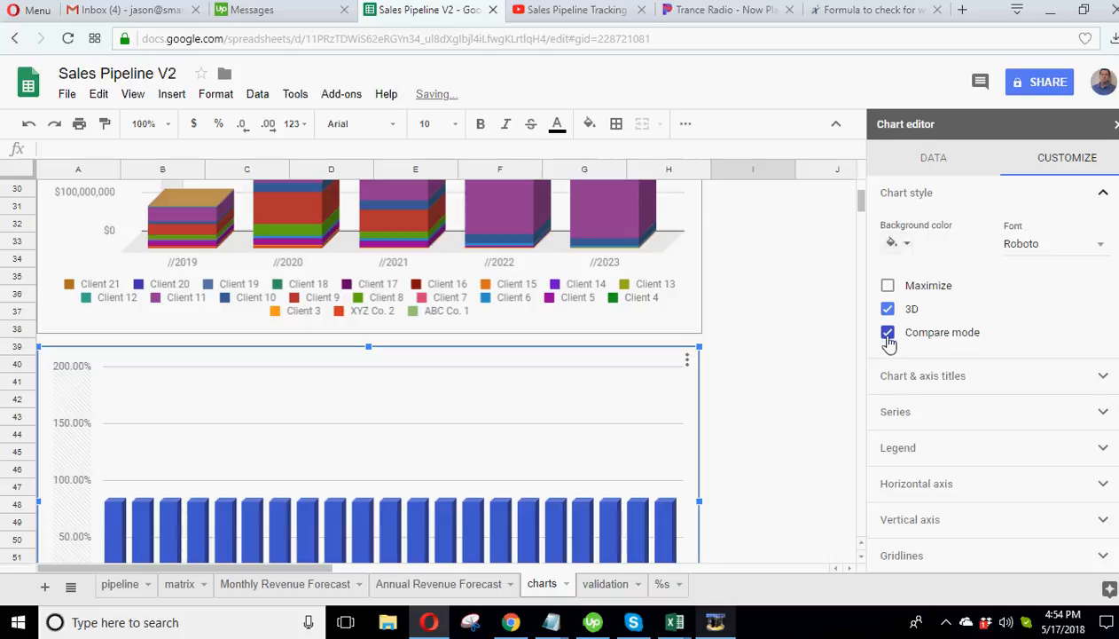
# - Title the renewal chart "% to Renew per Client" and close the chart editor
pyautogui.click(891, 375)
pyautogui.click(924, 306)
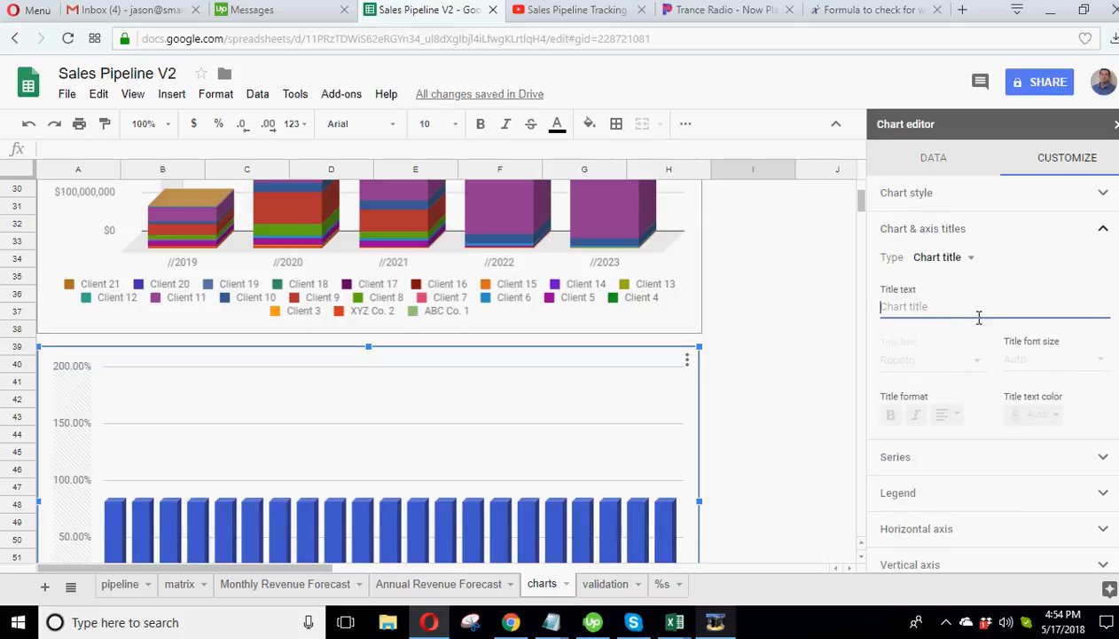
pyautogui.write('% to Ren')
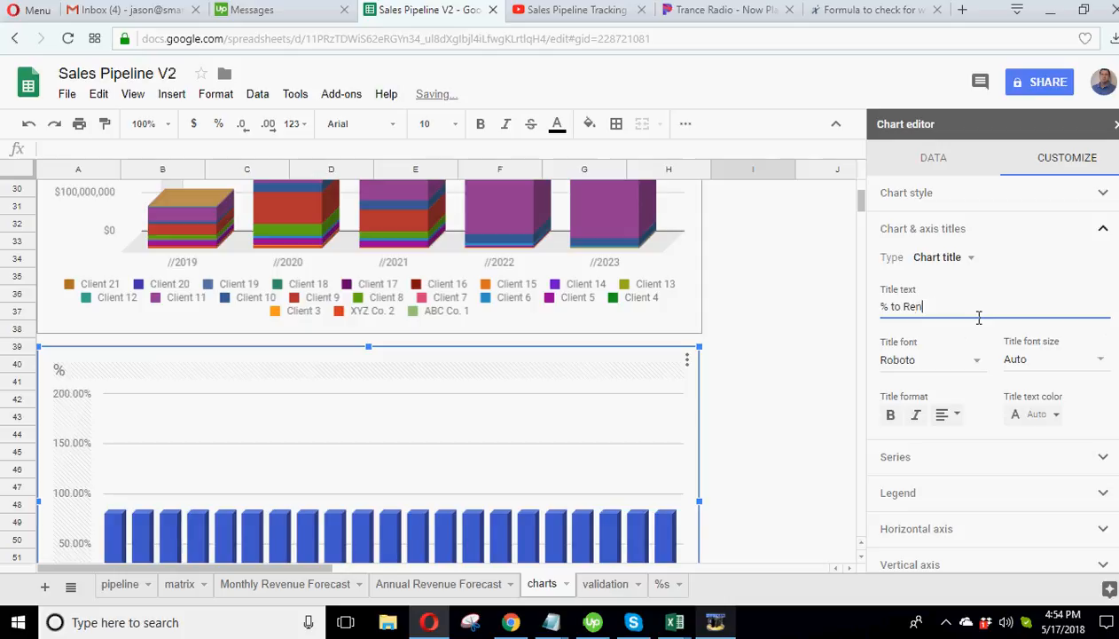
pyautogui.write('ew per Client')
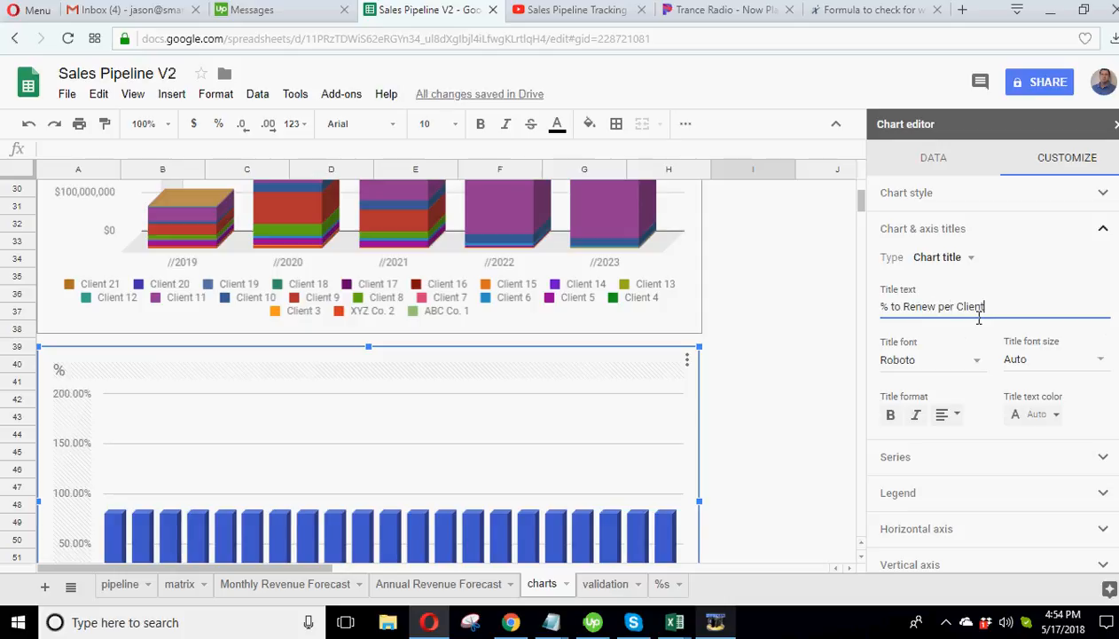
pyautogui.click(1115, 126)
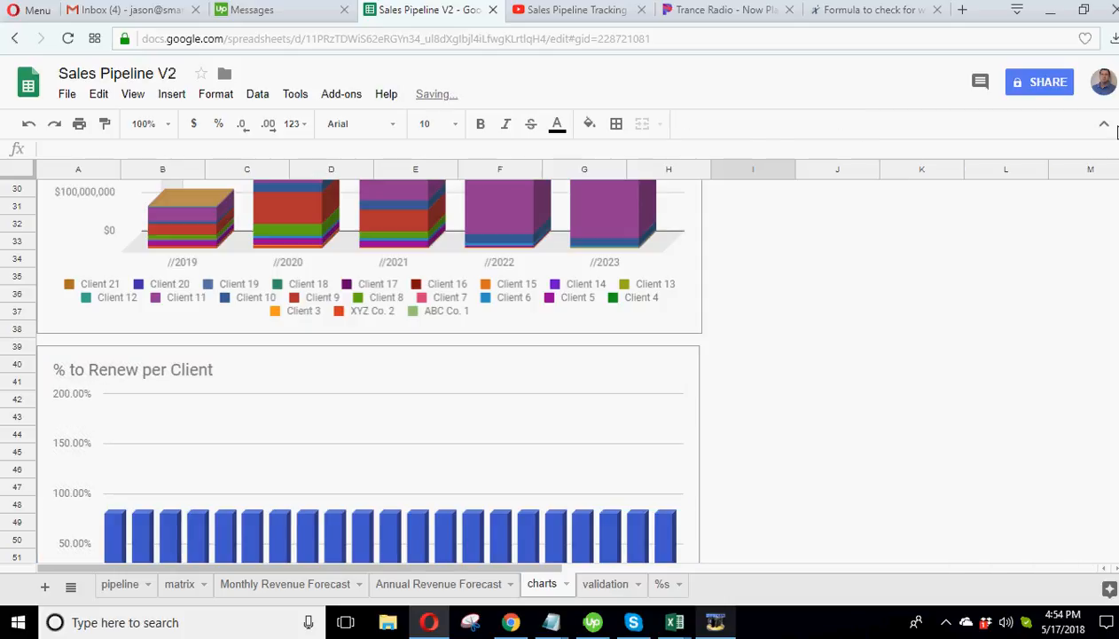
# - Color the % Chance to Re-New series dark green and turn on its data labels
pyautogui.doubleClick(608, 526)
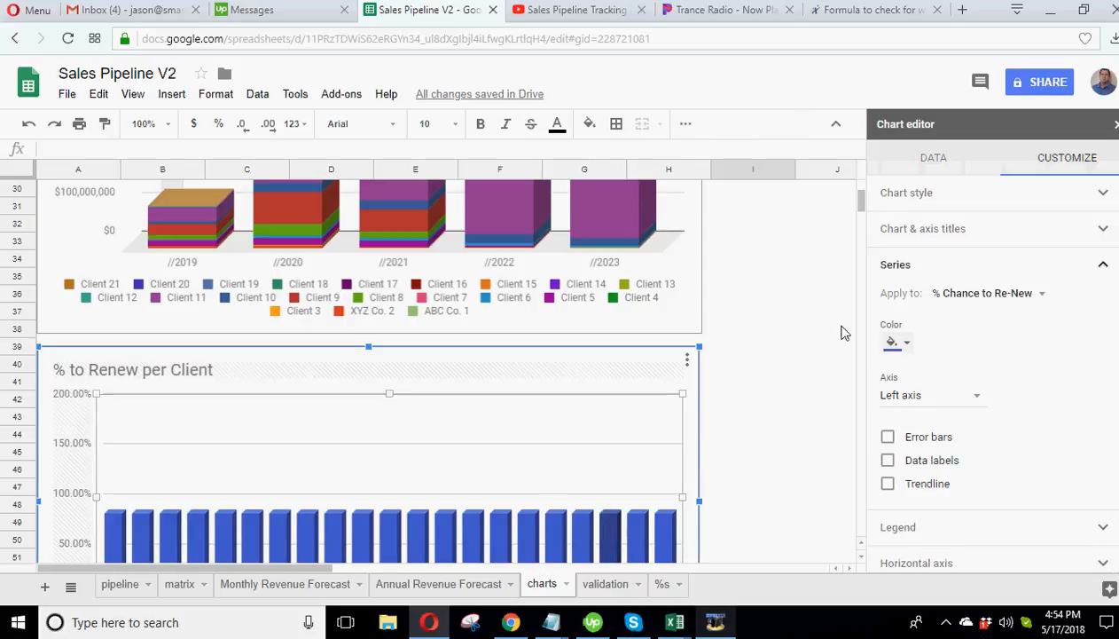
pyautogui.click(900, 343)
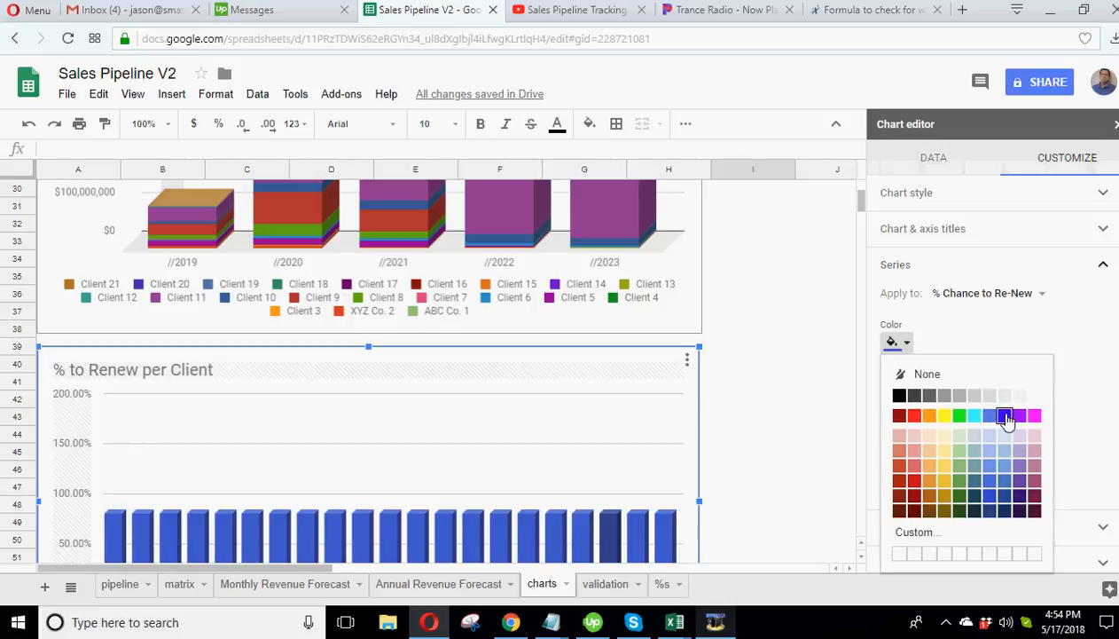
pyautogui.click(1018, 470)
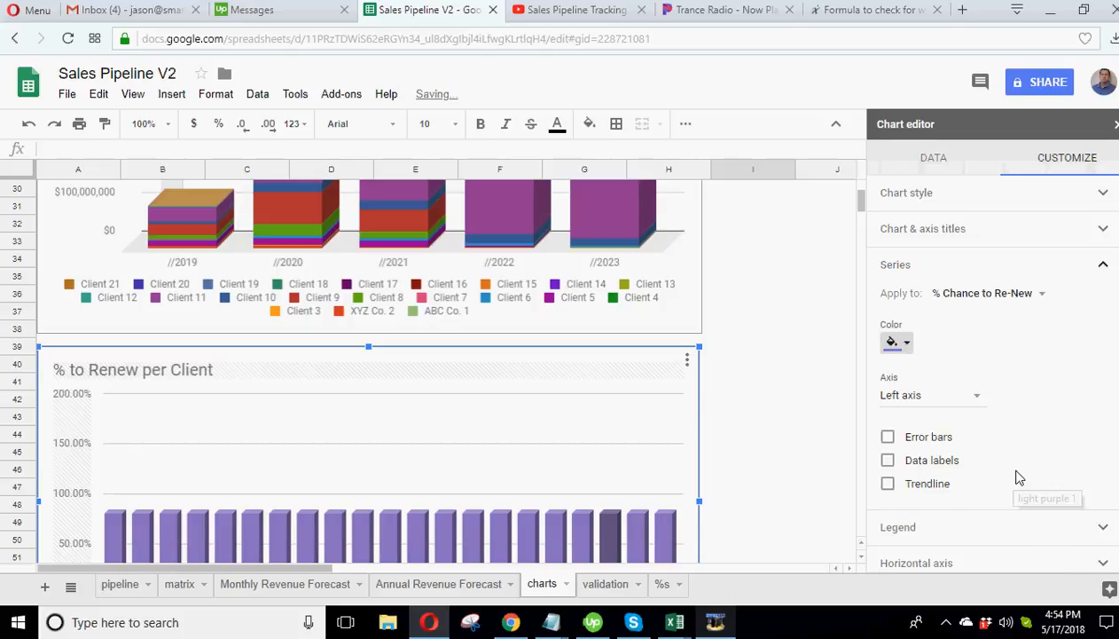
pyautogui.click(897, 345)
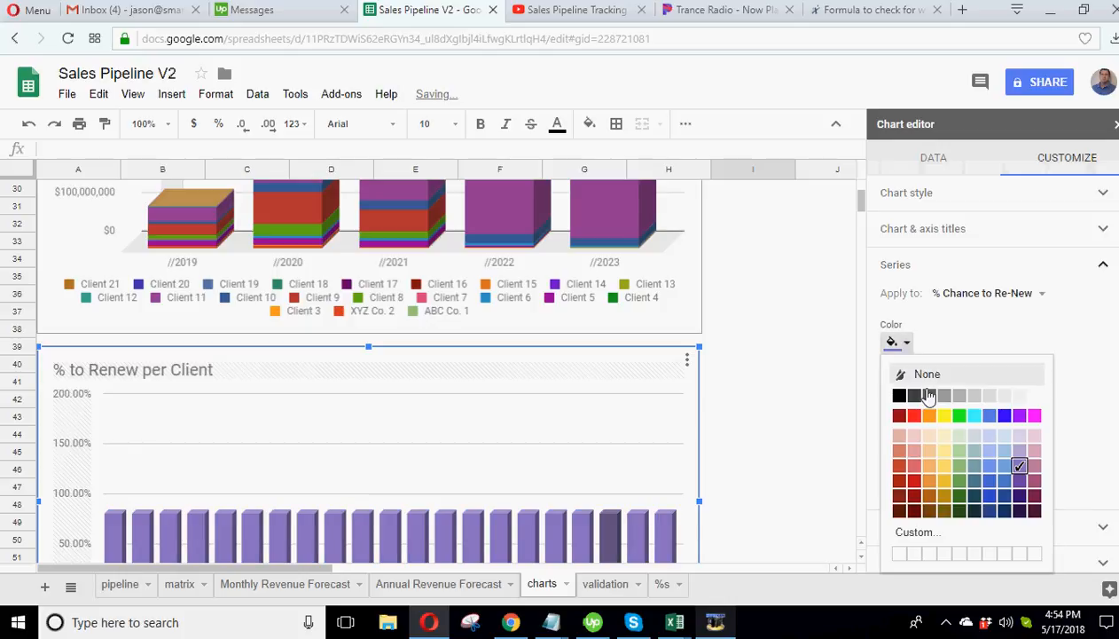
pyautogui.click(958, 479)
pyautogui.click(905, 343)
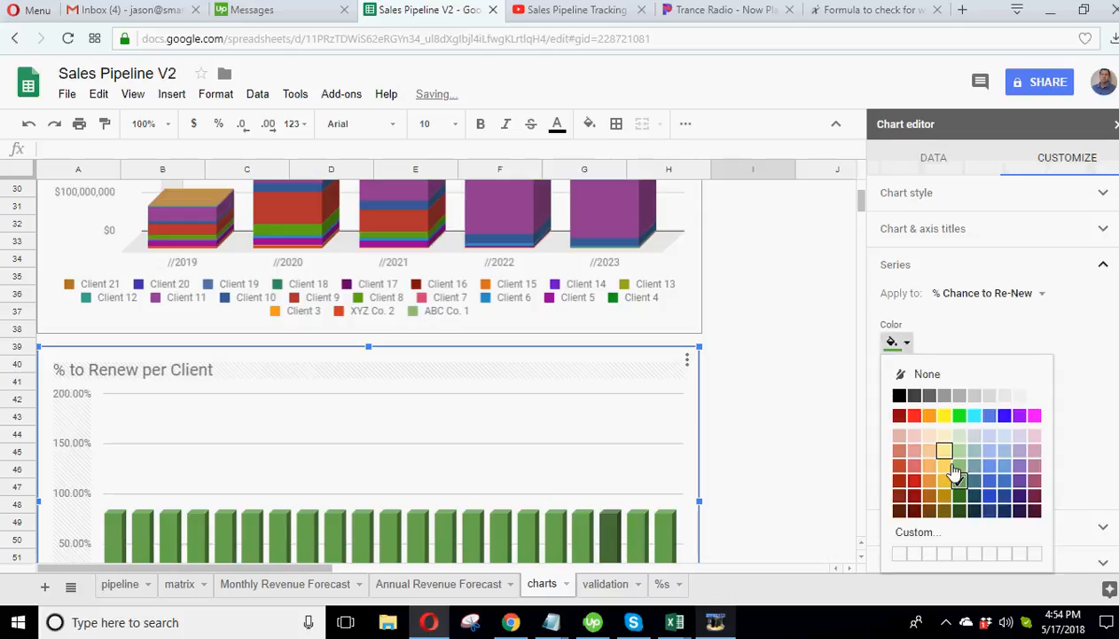
pyautogui.click(949, 484)
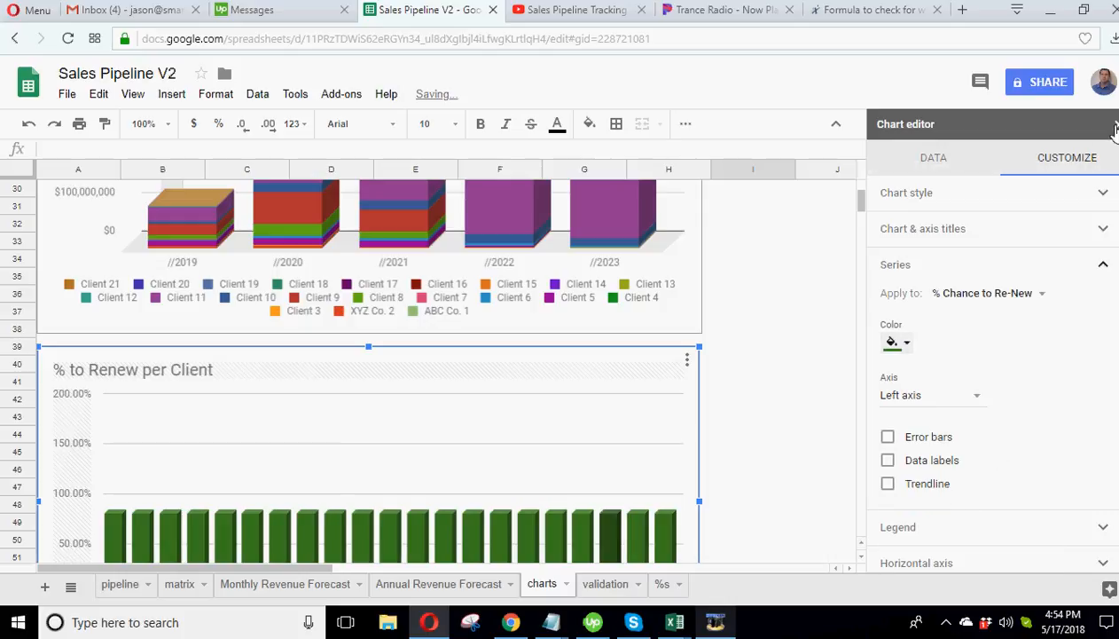
pyautogui.click(887, 461)
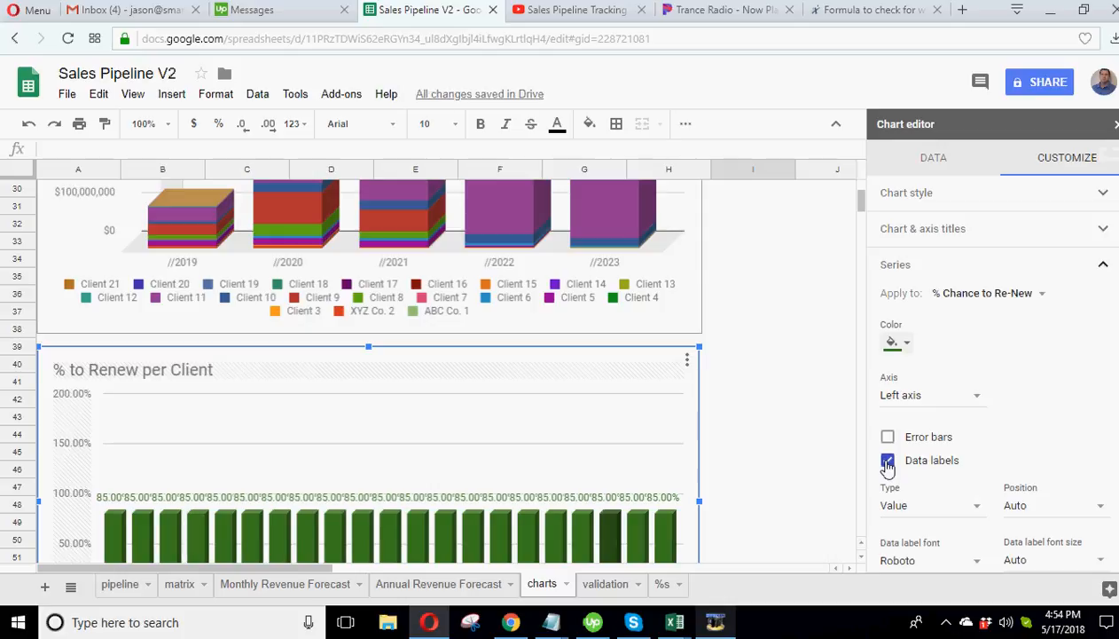
# - Format the % Chance to Re-New column on the pipeline sheet to show percentages without decimals
pyautogui.click(133, 586)
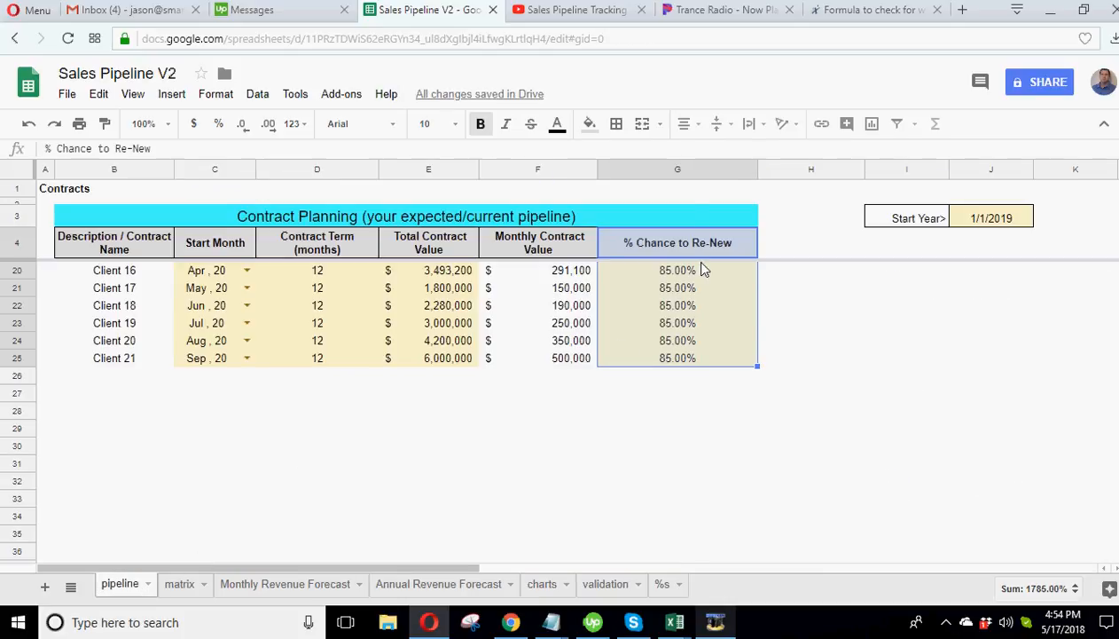
pyautogui.click(677, 169)
pyautogui.click(242, 124)
pyautogui.click(242, 124)
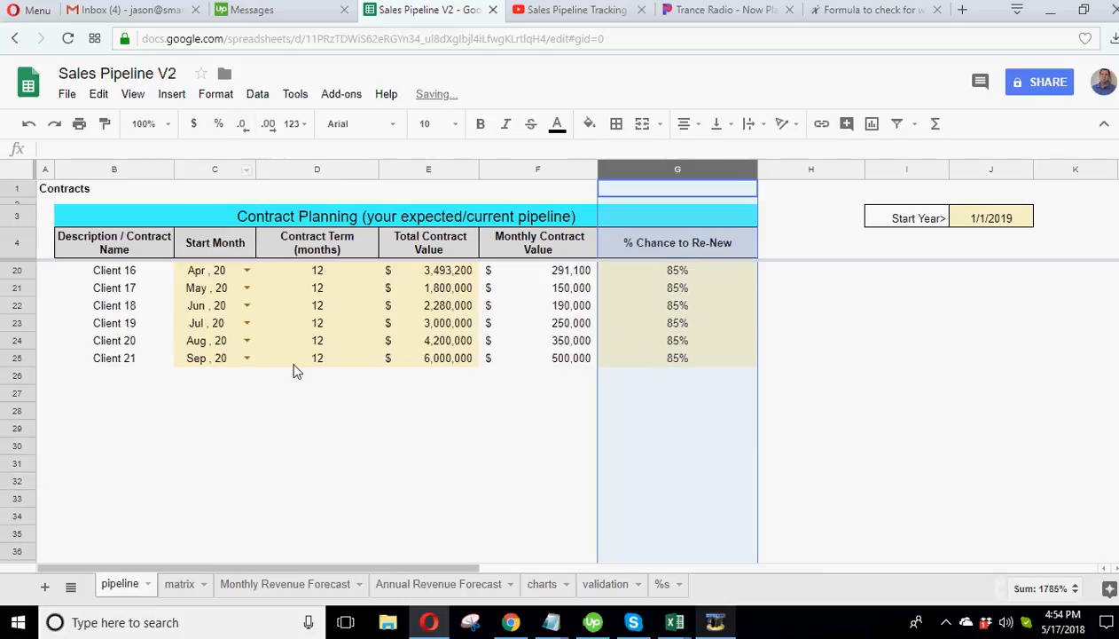
pyautogui.click(346, 484)
# - Return to the charts sheet and nudge the renewal chart up slightly, closer to the chart above it
pyautogui.click(541, 586)
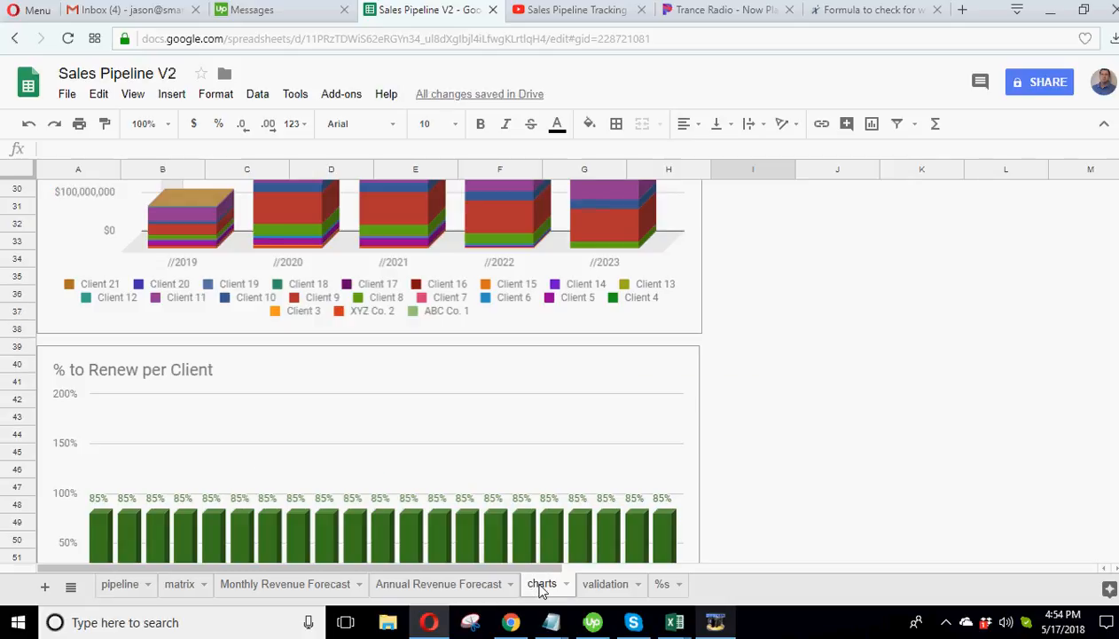
pyautogui.scroll(-2, 611, 452)
pyautogui.scroll(1, 611, 453)
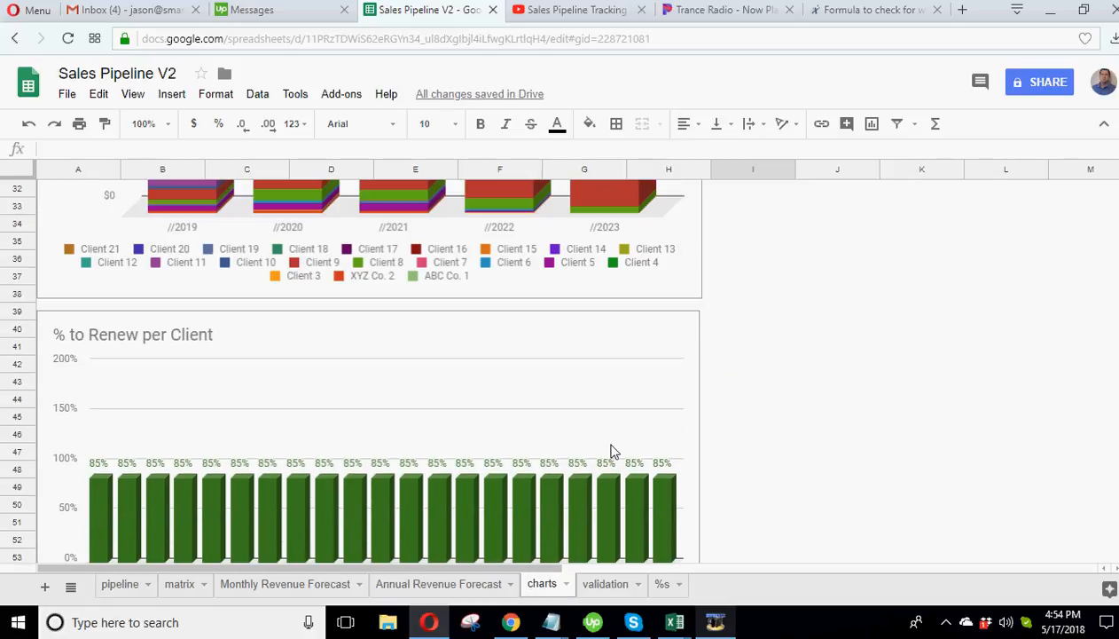
pyautogui.moveTo(419, 322); pyautogui.dragTo(410, 314)
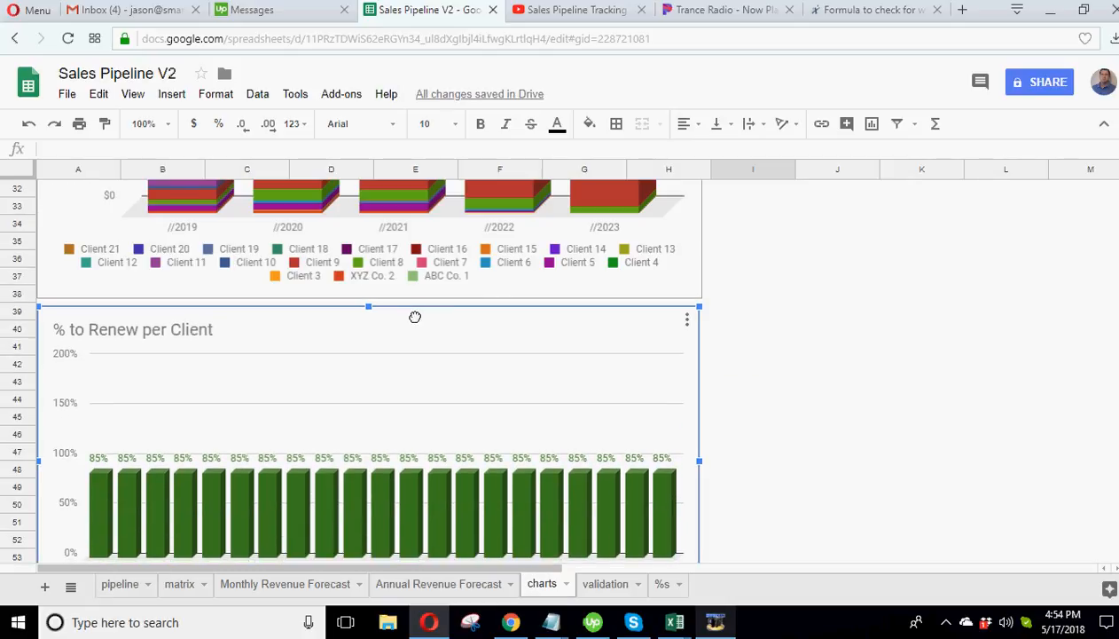
pyautogui.click(809, 397)
pyautogui.scroll(-2, 798, 487)
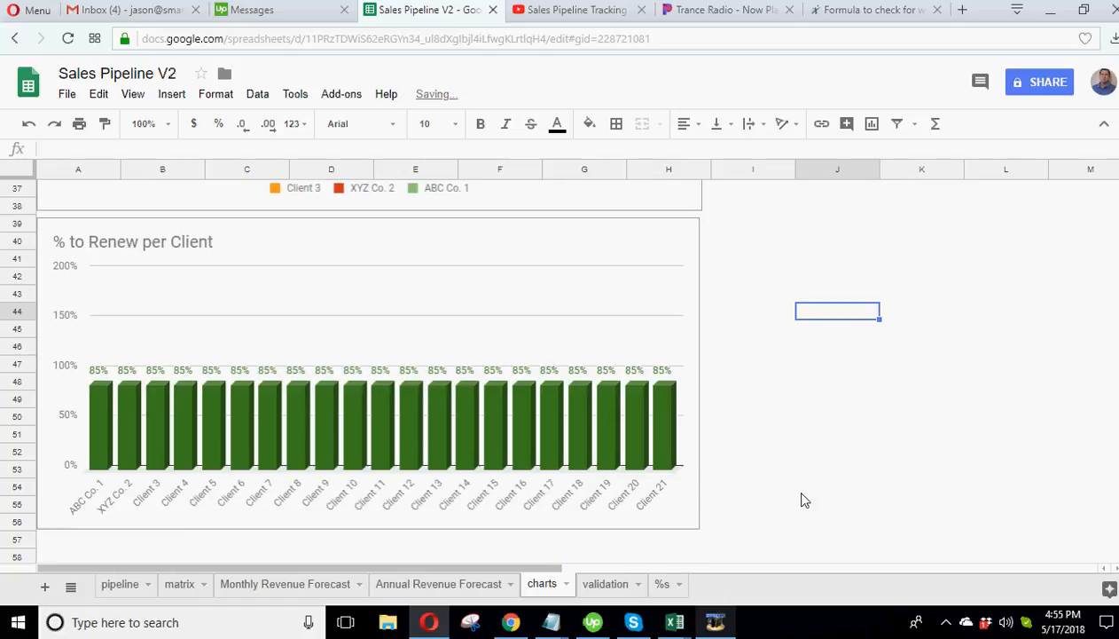
# - Set Client 11's chance to re-new to 10% on the pipeline sheet
pyautogui.click(119, 583)
pyautogui.scroll(5, 760, 332)
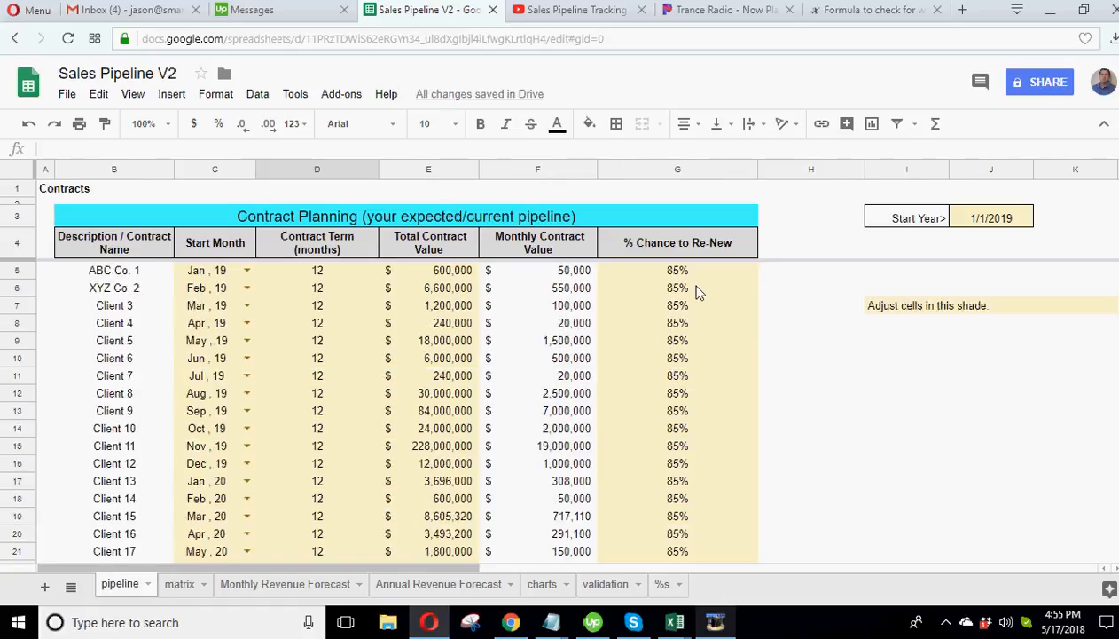
pyautogui.click(692, 272)
pyautogui.click(645, 452)
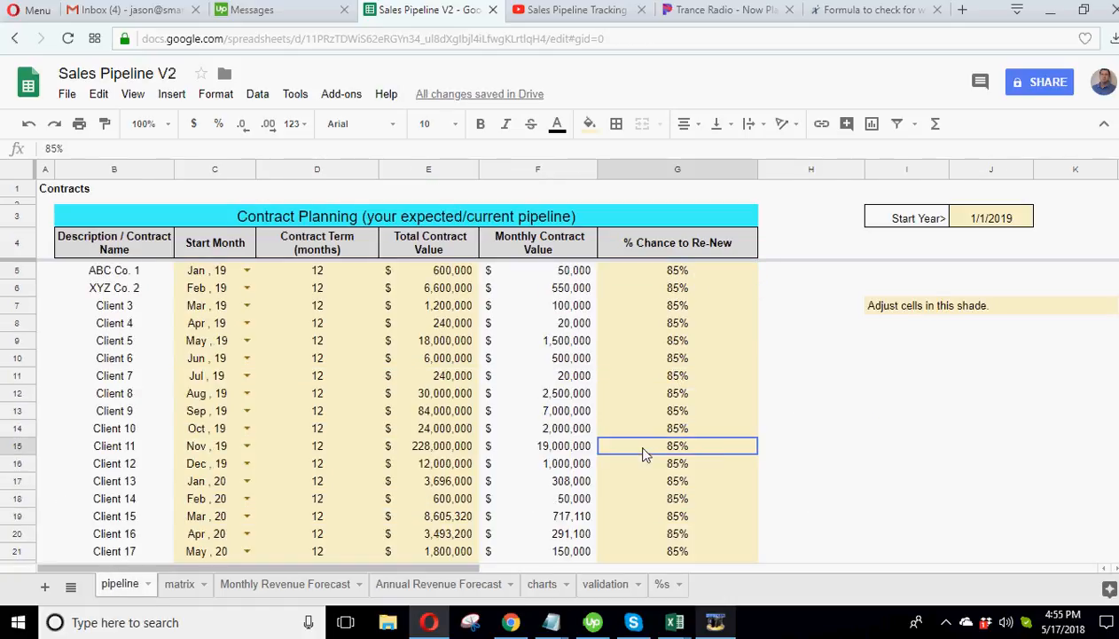
pyautogui.write('10')
pyautogui.press('Return')
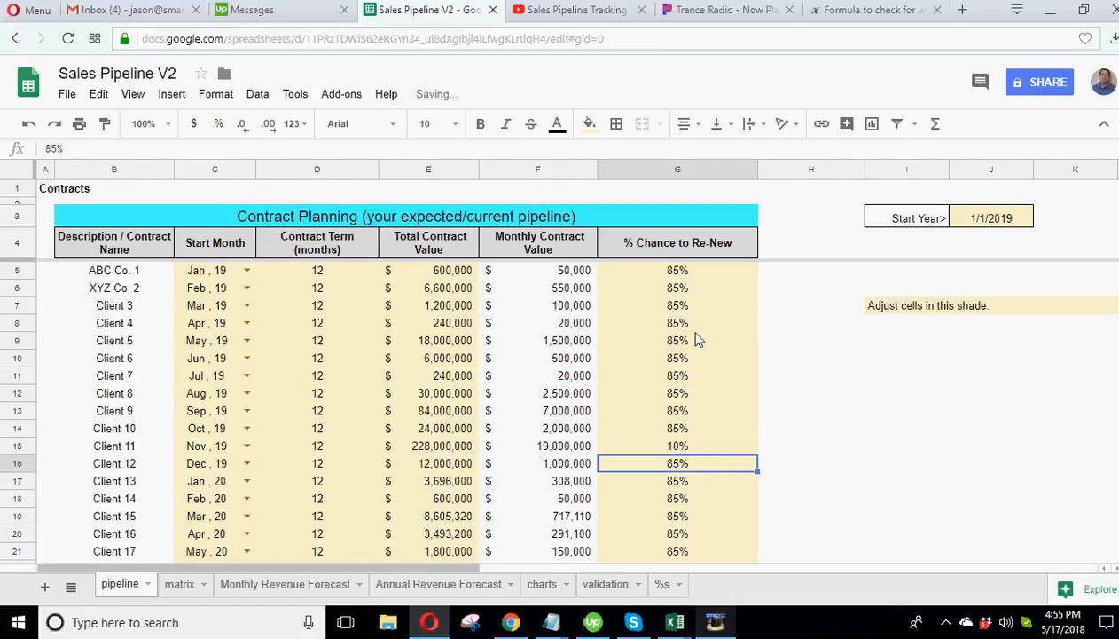
# - Set ABC Co. 1's chance to re-new to 25% and fill that value down through Client 7
pyautogui.click(679, 275)
pyautogui.write('25')
pyautogui.press('Return')
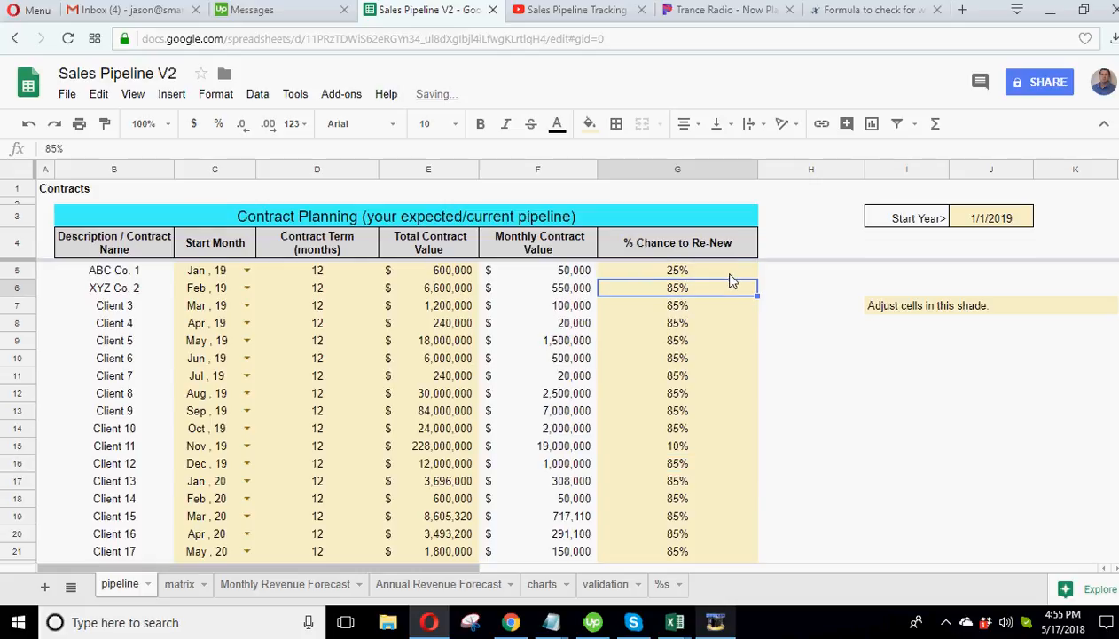
pyautogui.click(730, 274)
pyautogui.moveTo(760, 286); pyautogui.dragTo(740, 378)
# - Set Client 14's chance to re-new to 50% and fill that value down through Client 21
pyautogui.scroll(-2, 702, 443)
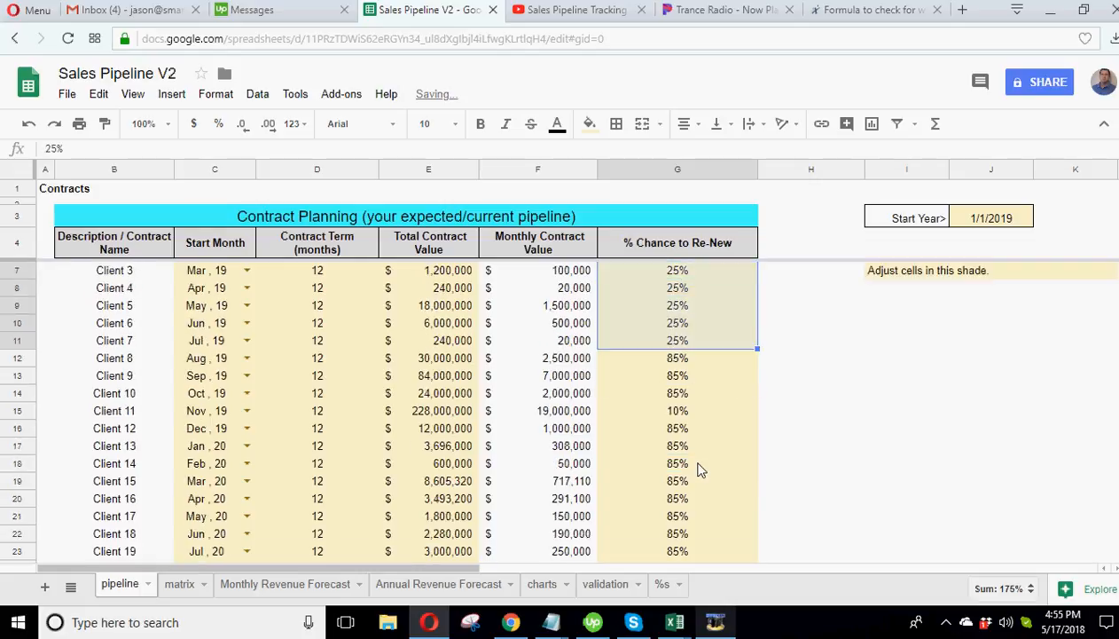
pyautogui.click(703, 414)
pyautogui.write('50')
pyautogui.press('Return')
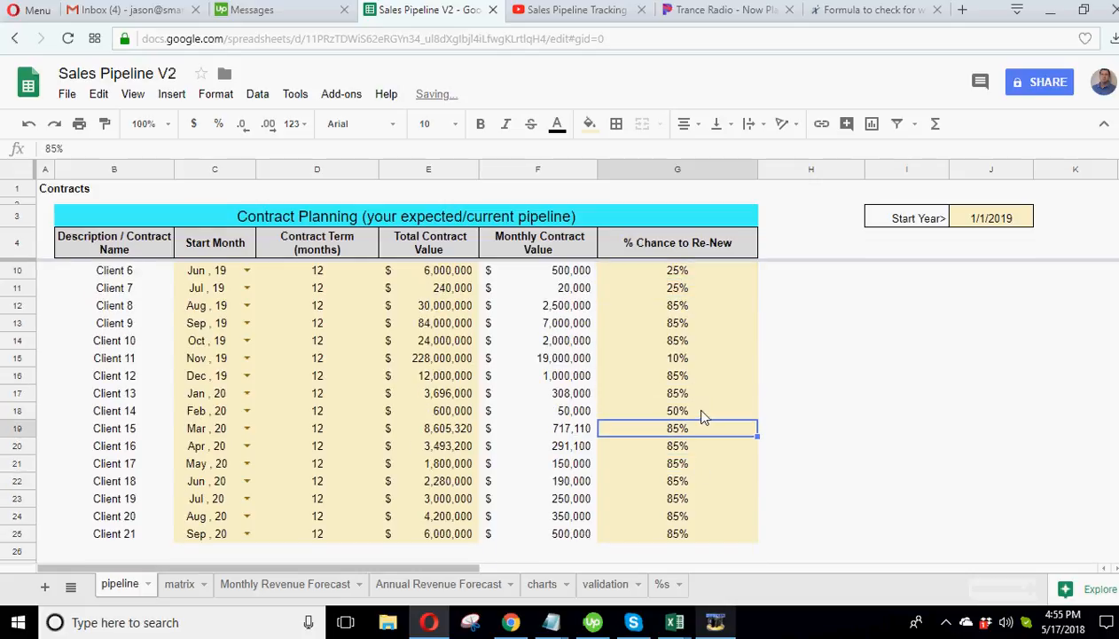
pyautogui.click(749, 415)
pyautogui.moveTo(758, 415); pyautogui.dragTo(743, 534)
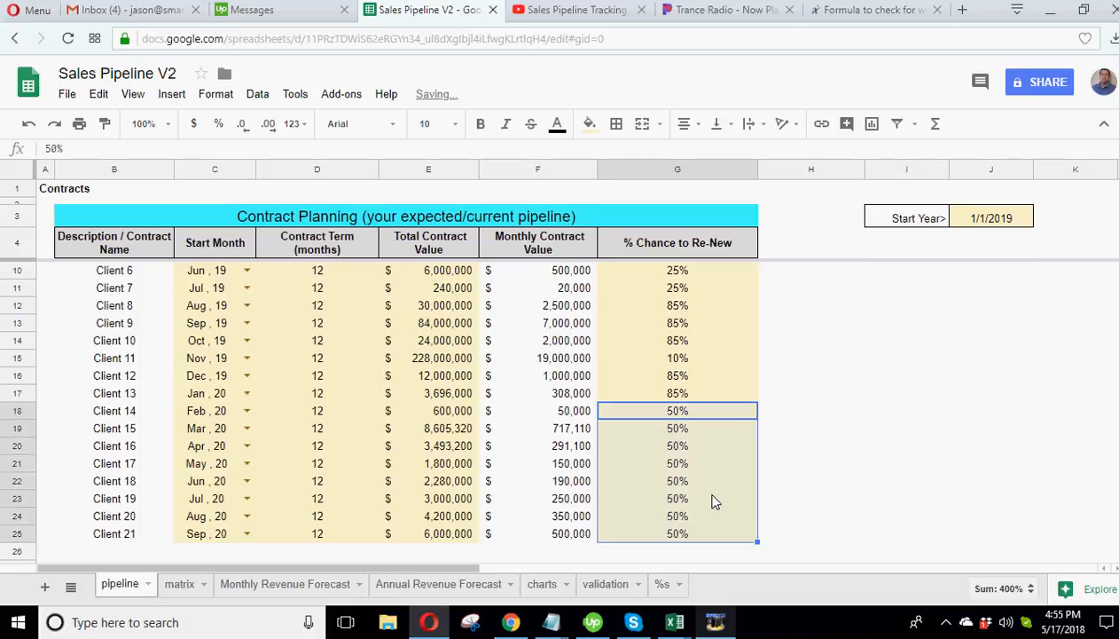
pyautogui.scroll(2, 463, 452)
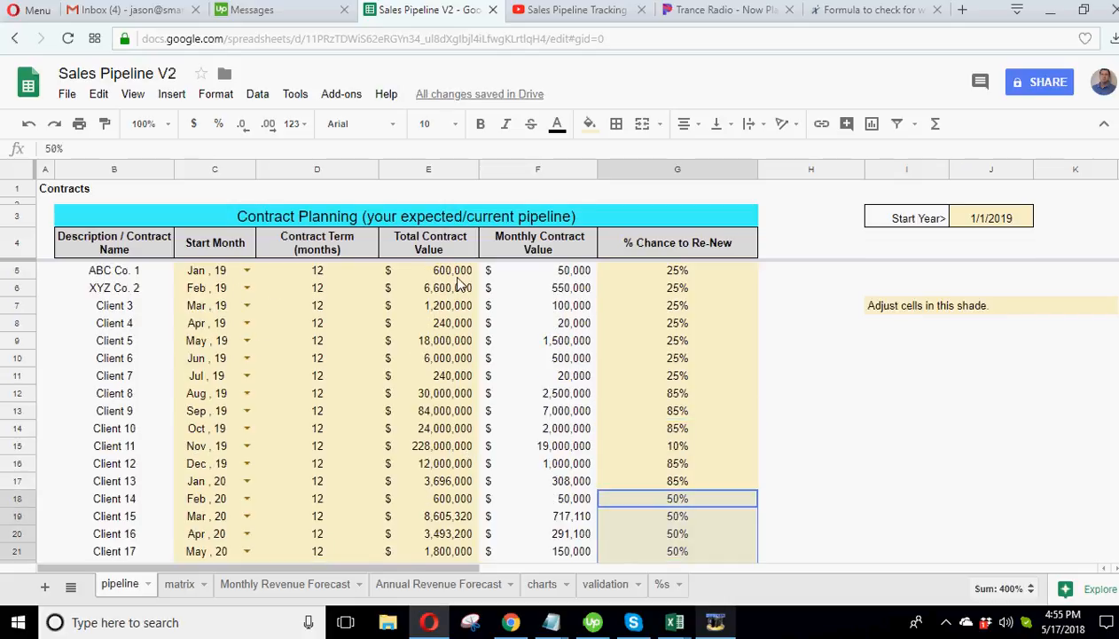
# - Review the total contract values and renewal chances on the pipeline sheet and compare them with the renewal chart
pyautogui.moveTo(452, 272); pyautogui.dragTo(435, 448)
pyautogui.click(674, 380)
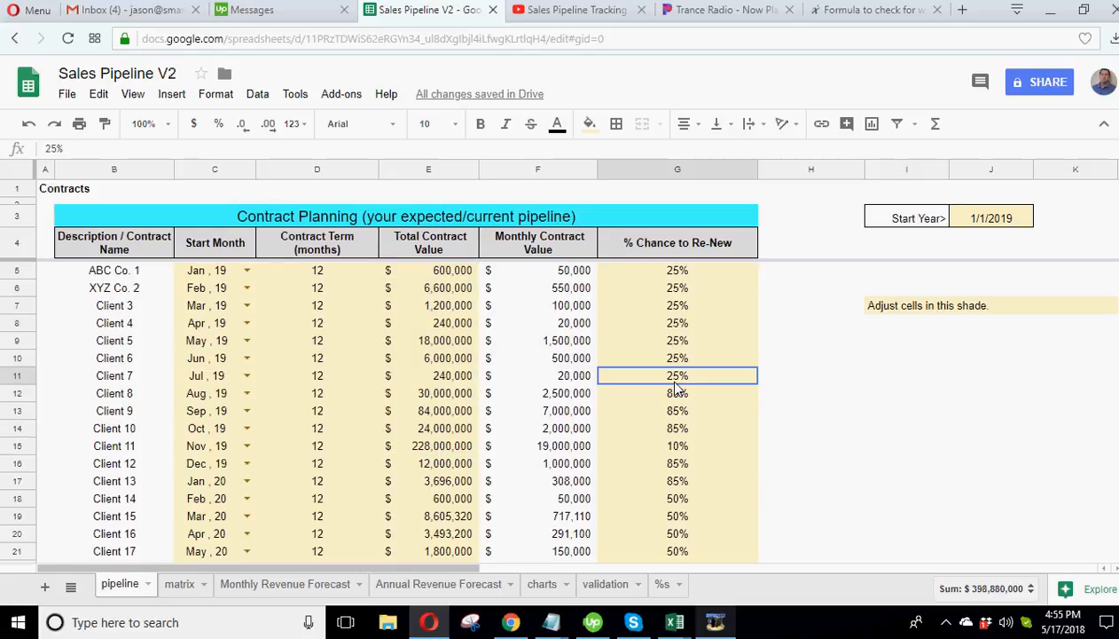
pyautogui.moveTo(676, 387); pyautogui.dragTo(677, 412)
pyautogui.click(451, 413)
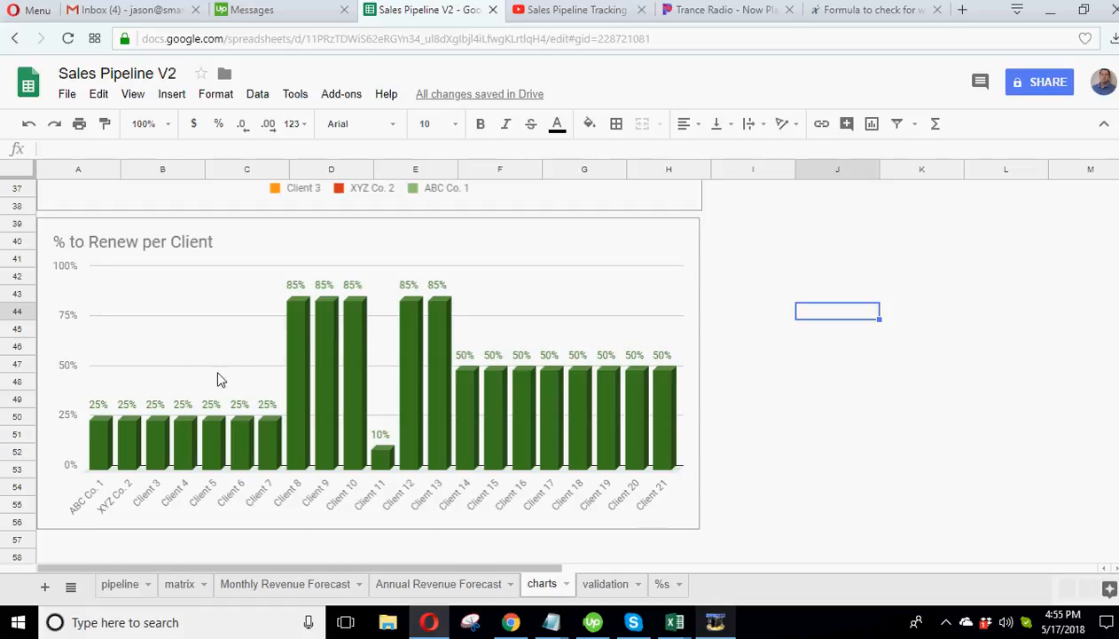
pyautogui.click(759, 472)
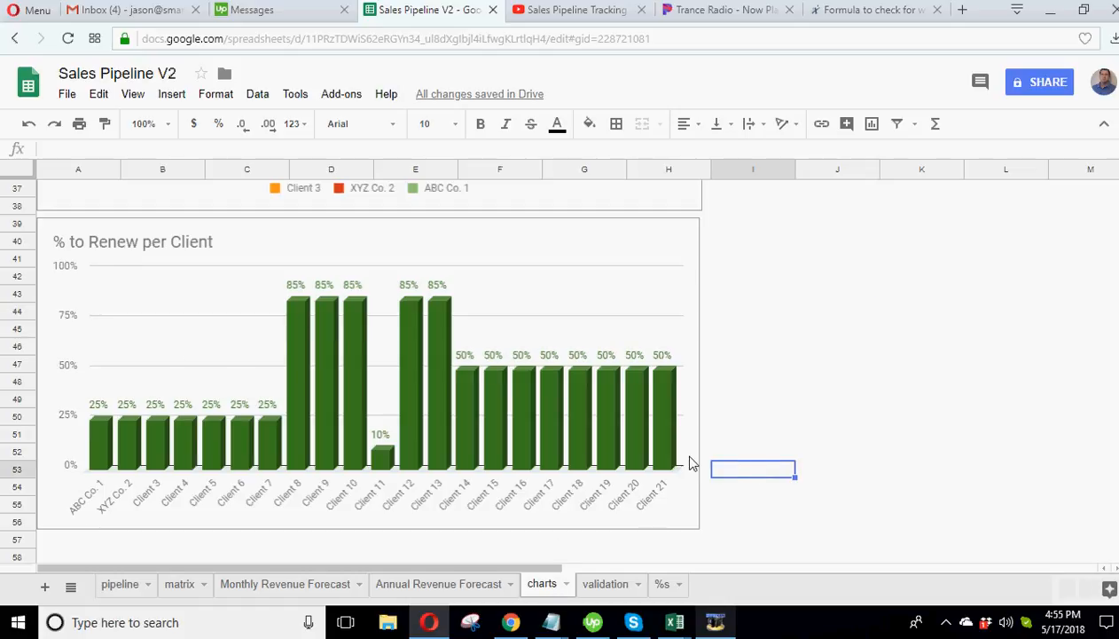
# - Add the pipeline sheet's Monthly Contract Value column as another data range in the % to Renew per Client chart
pyautogui.click(661, 236)
pyautogui.click(688, 235)
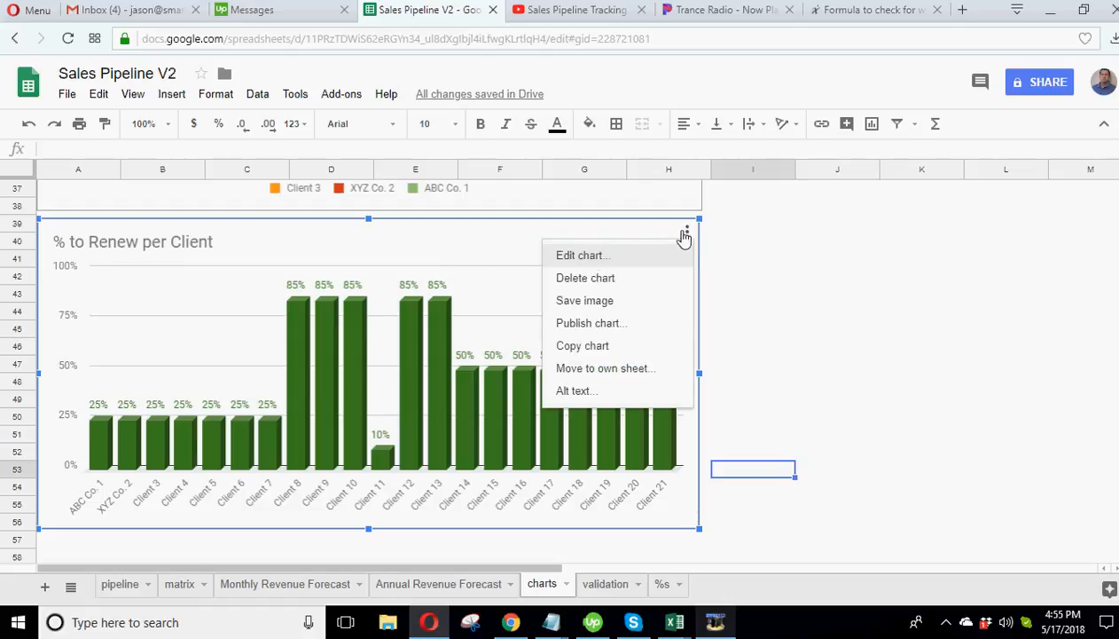
pyautogui.click(592, 256)
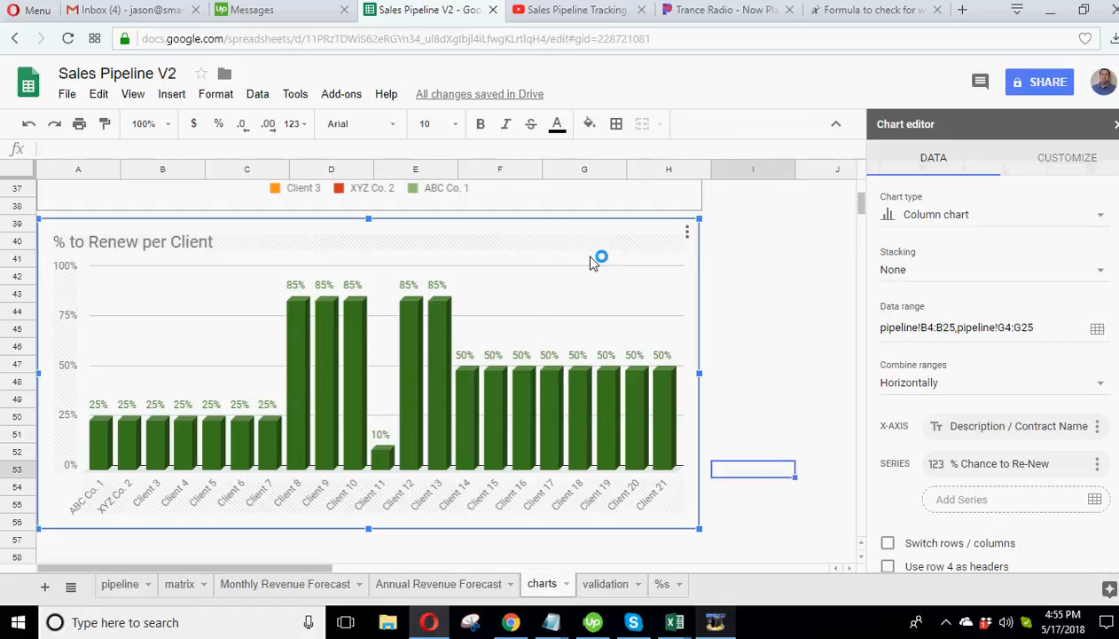
pyautogui.click(1097, 329)
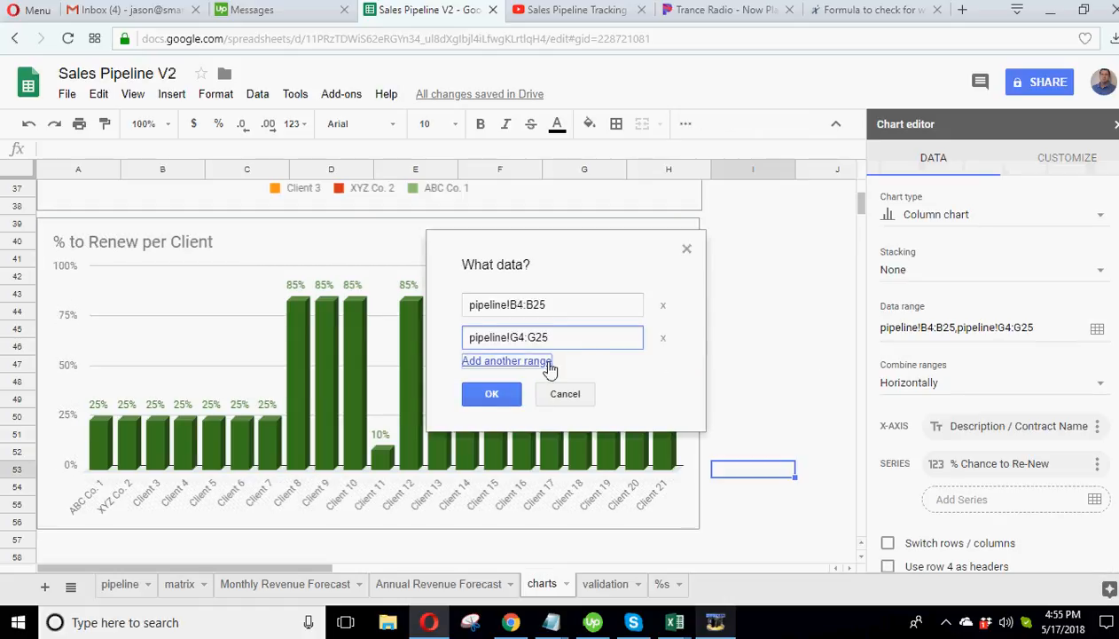
pyautogui.click(542, 361)
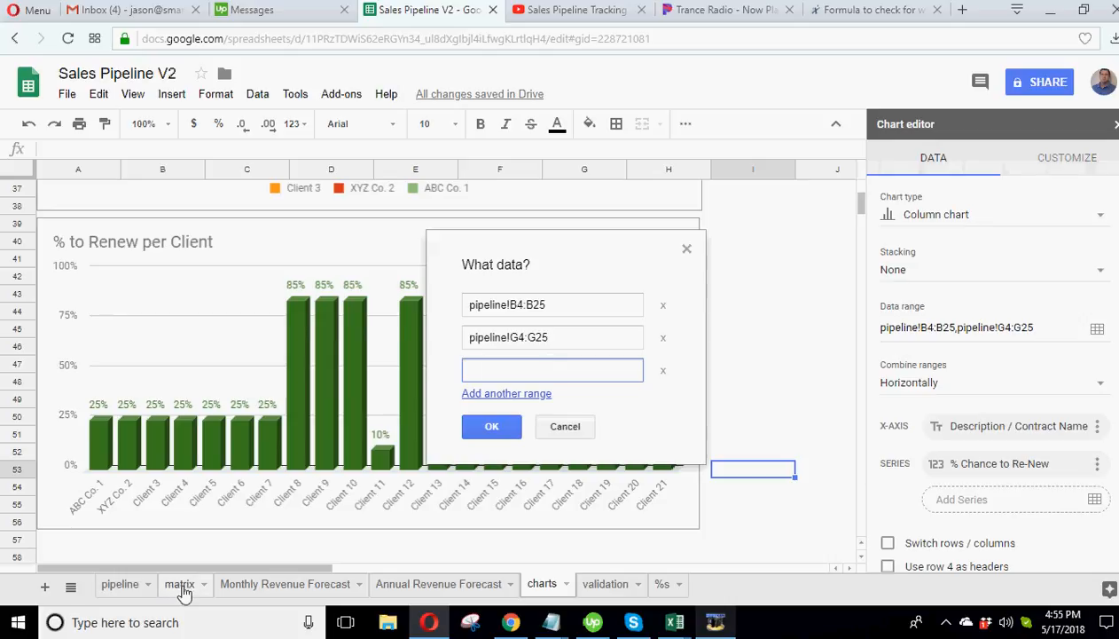
pyautogui.click(180, 585)
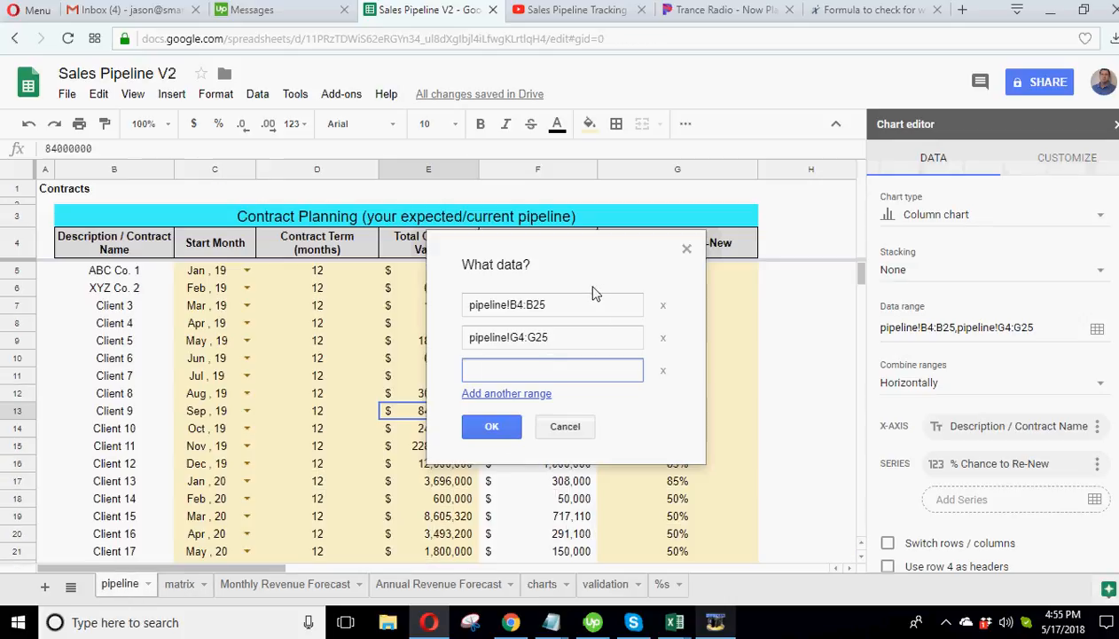
pyautogui.moveTo(573, 250); pyautogui.dragTo(251, 255)
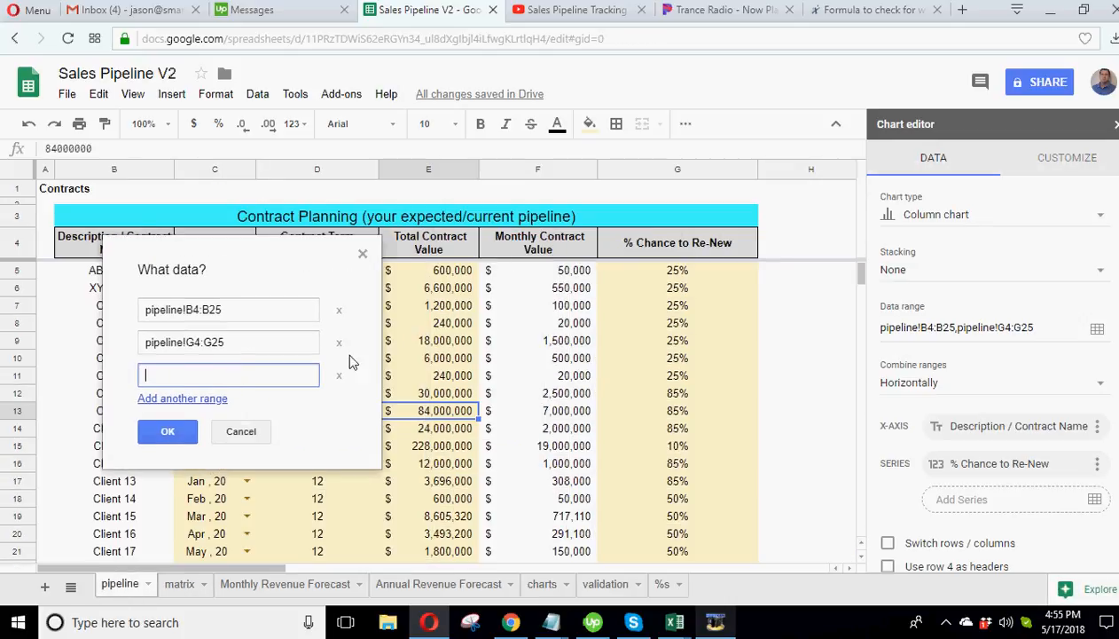
pyautogui.moveTo(539, 244); pyautogui.dragTo(559, 401)
pyautogui.click(169, 427)
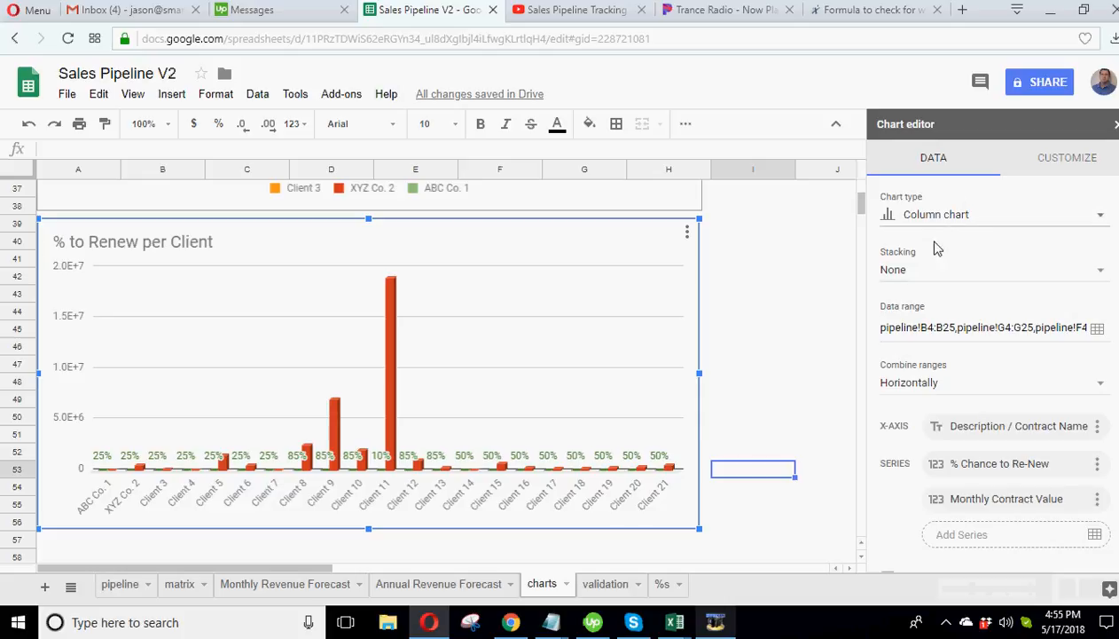
# - Change the % to Renew per Client chart to a combo chart
pyautogui.click(1028, 158)
pyautogui.click(915, 193)
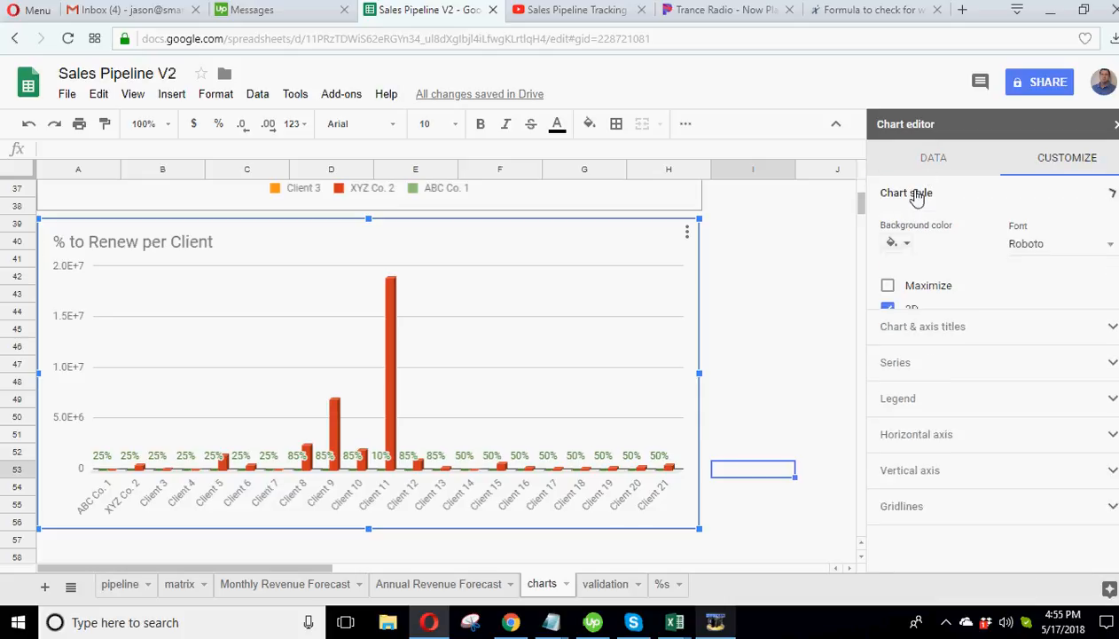
pyautogui.click(931, 160)
pyautogui.click(932, 216)
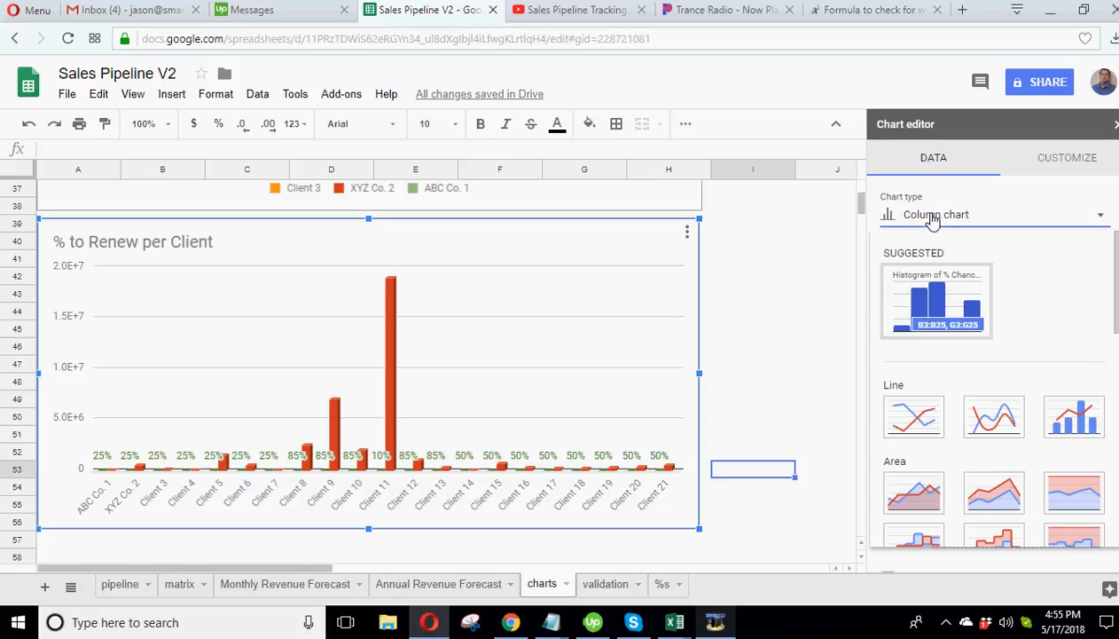
pyautogui.click(1073, 424)
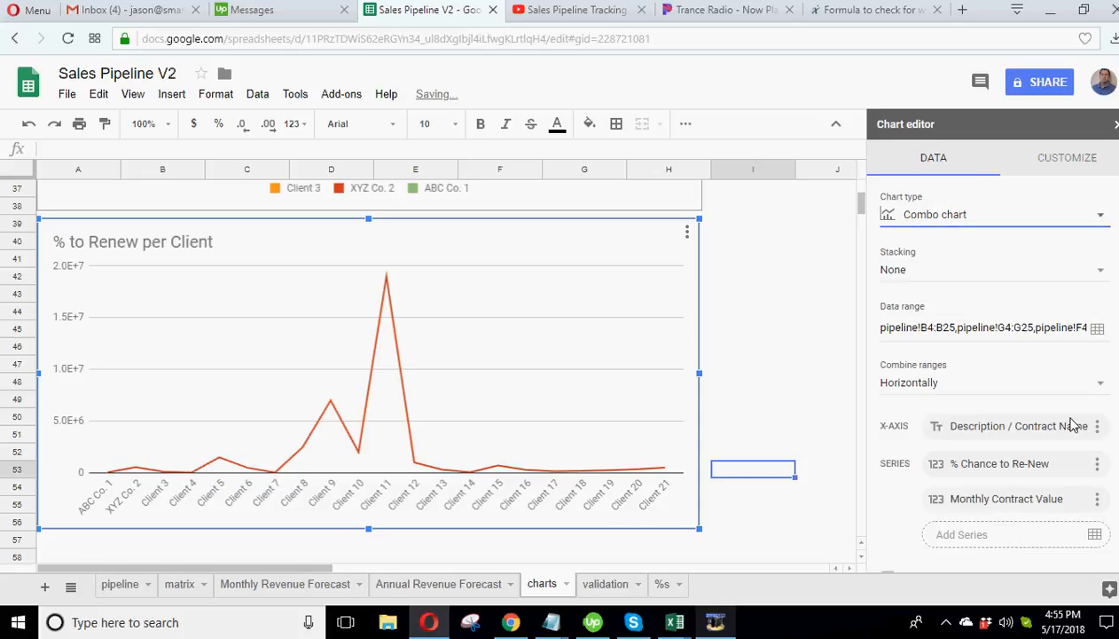
# - Plot the Monthly Contract Value series on the right axis of the renewal chart
pyautogui.click(1050, 157)
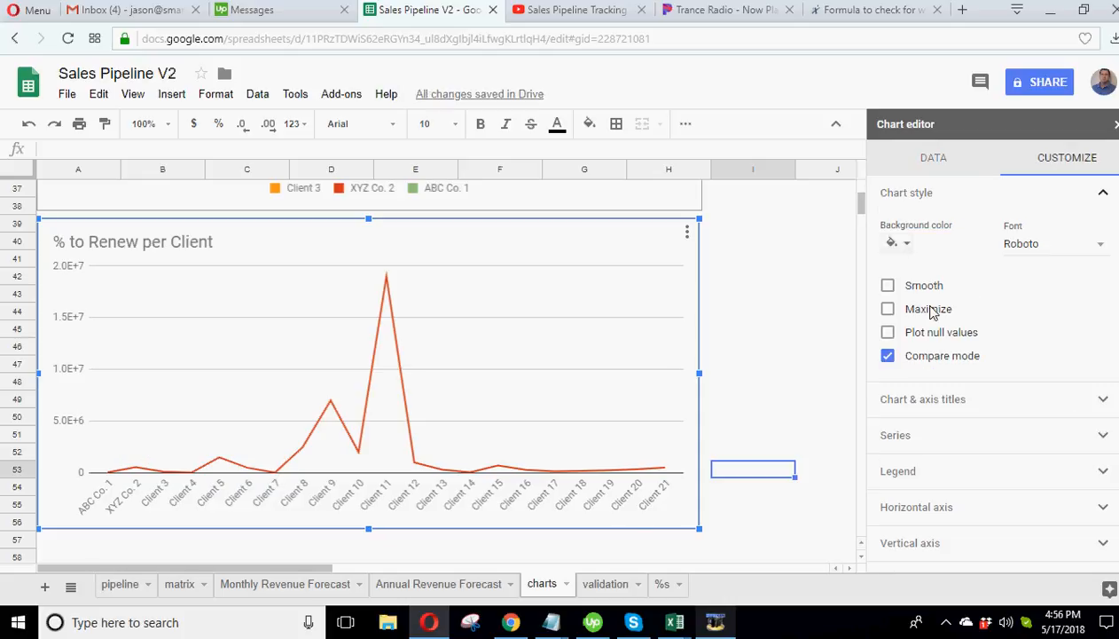
pyautogui.click(893, 435)
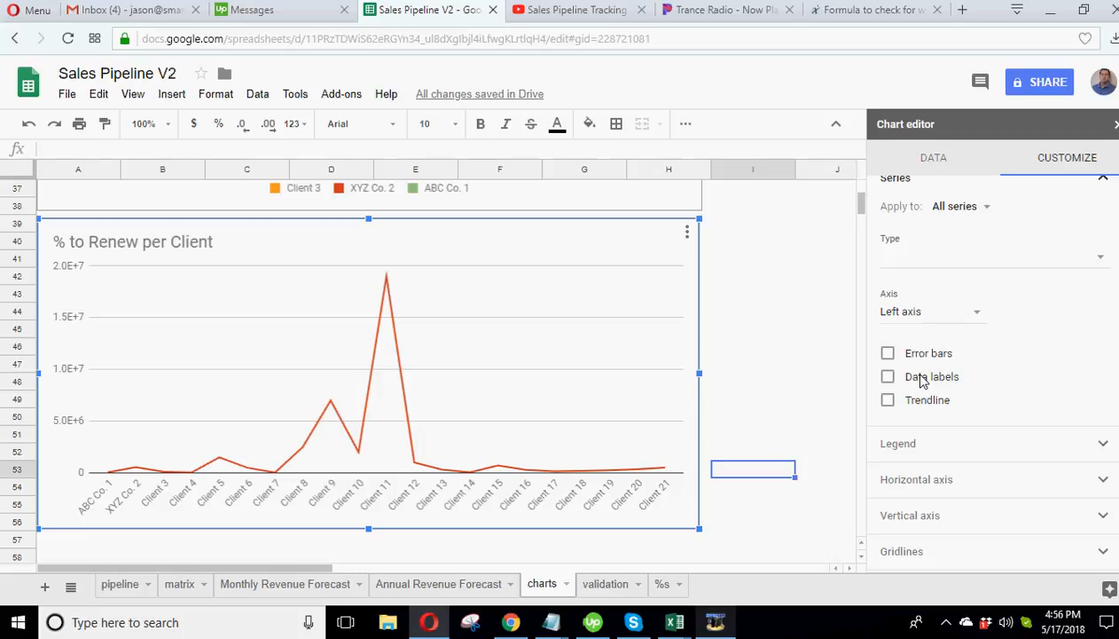
pyautogui.click(962, 209)
pyautogui.click(979, 259)
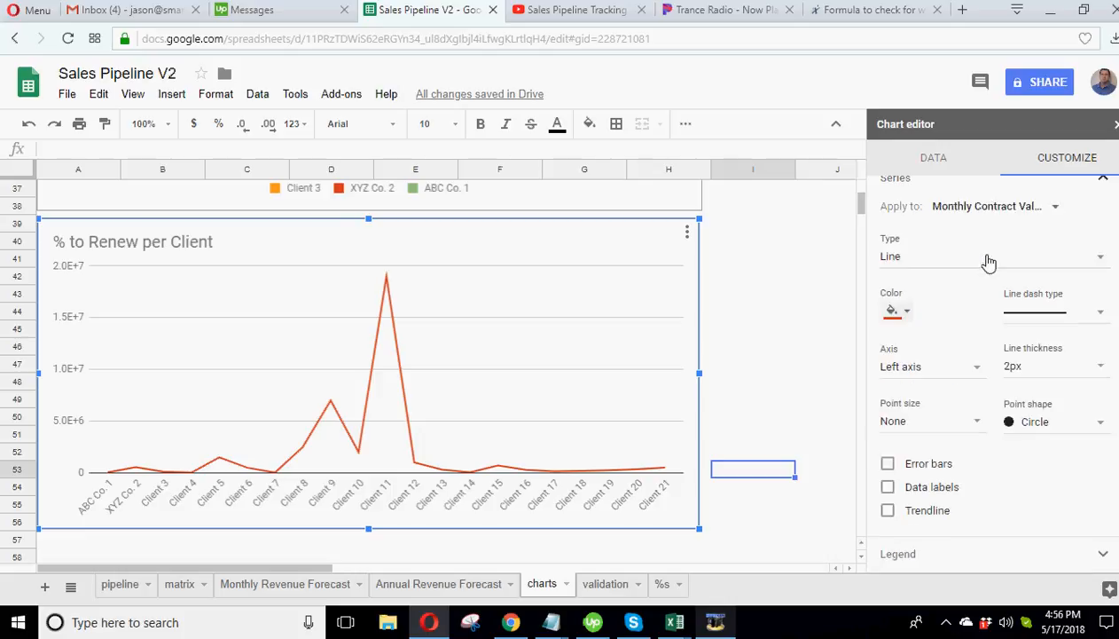
pyautogui.click(913, 368)
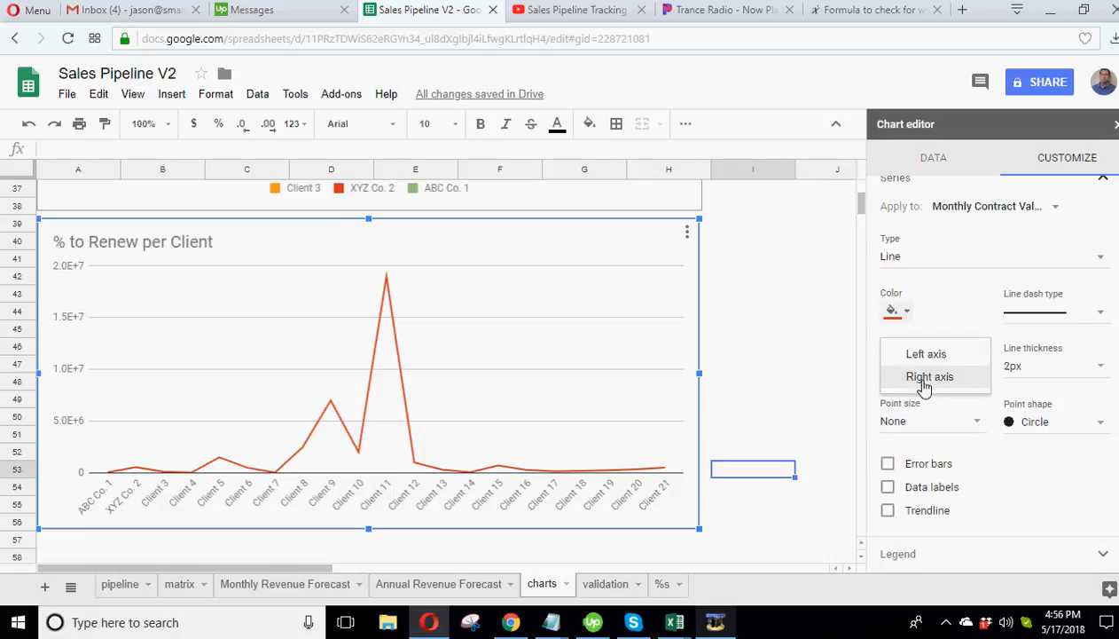
pyautogui.click(923, 378)
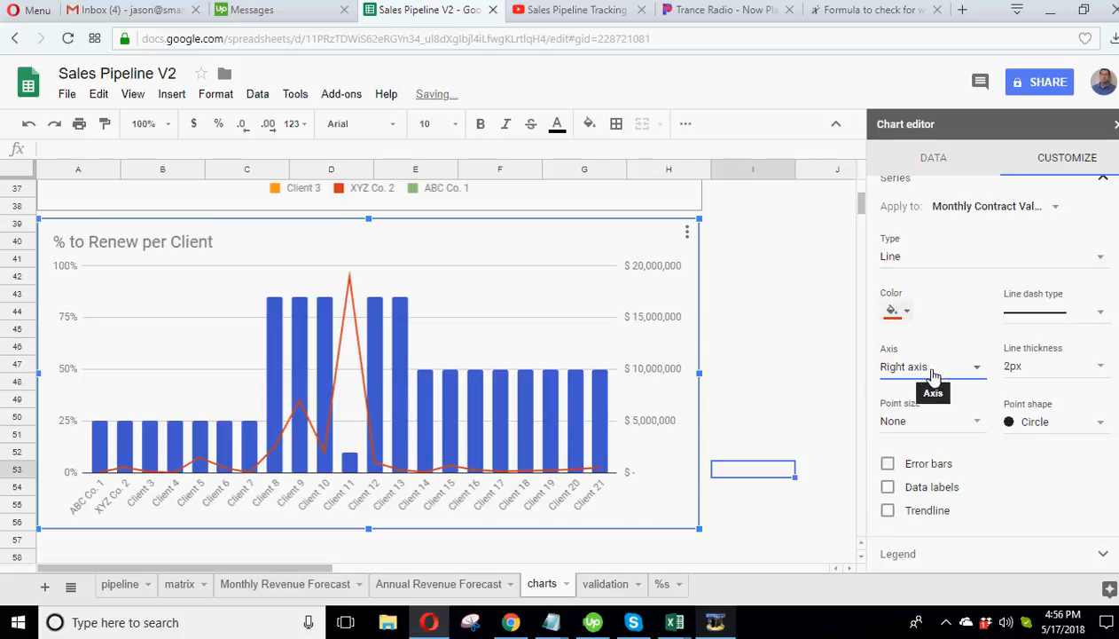
# - Display the Monthly Contract Value series as an area
pyautogui.scroll(1, 935, 363)
pyautogui.click(924, 342)
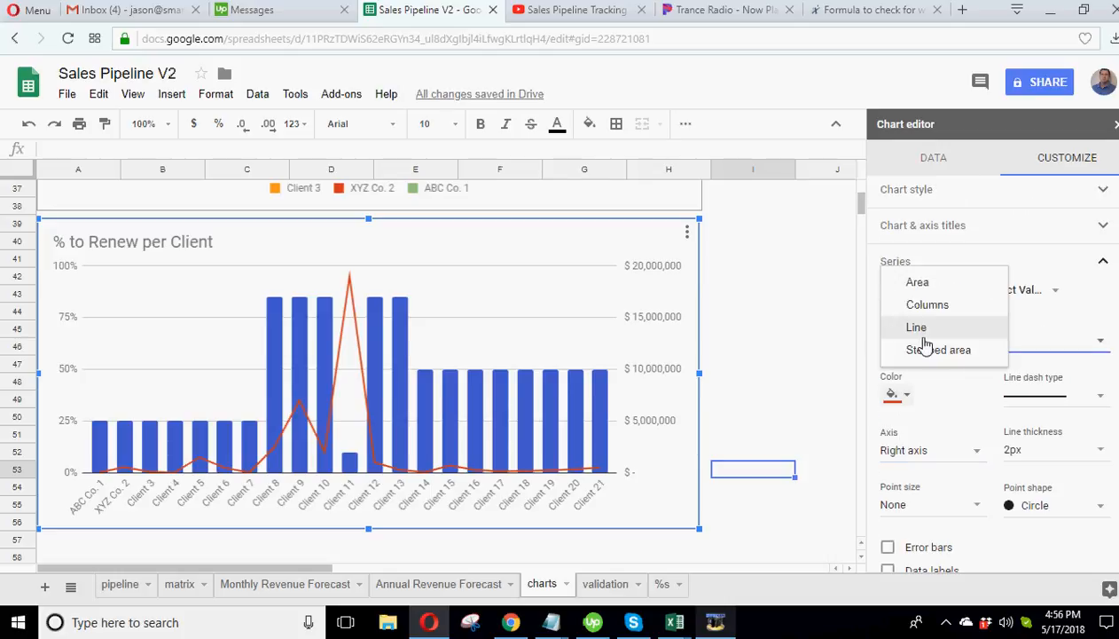
pyautogui.click(933, 282)
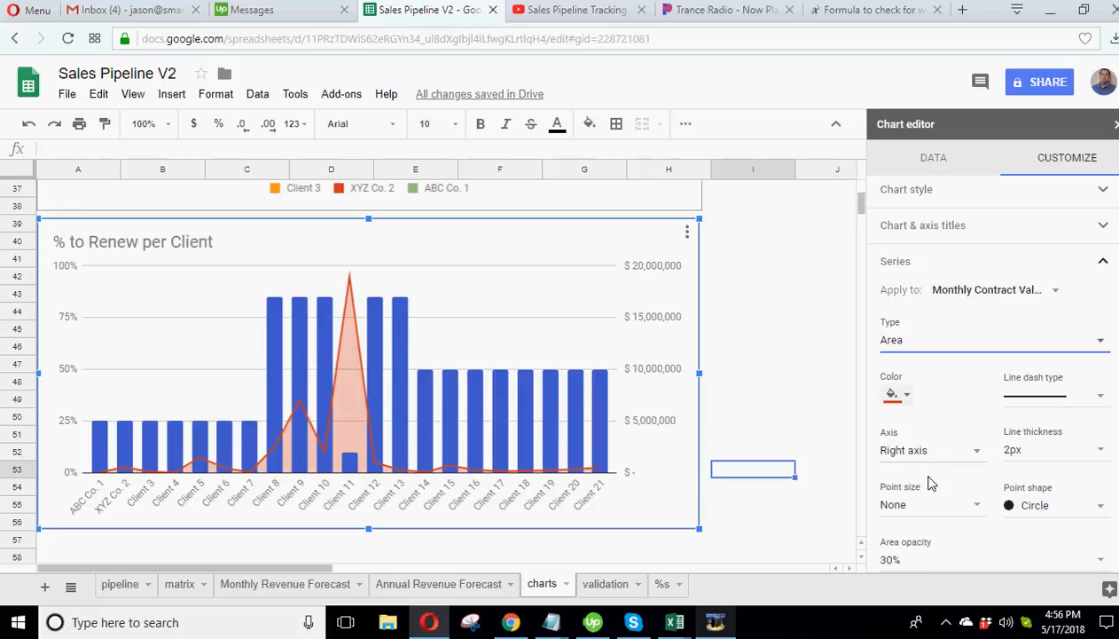
# - Try data labels on the Monthly Contract Value series and turn them off again
pyautogui.scroll(-2, 928, 479)
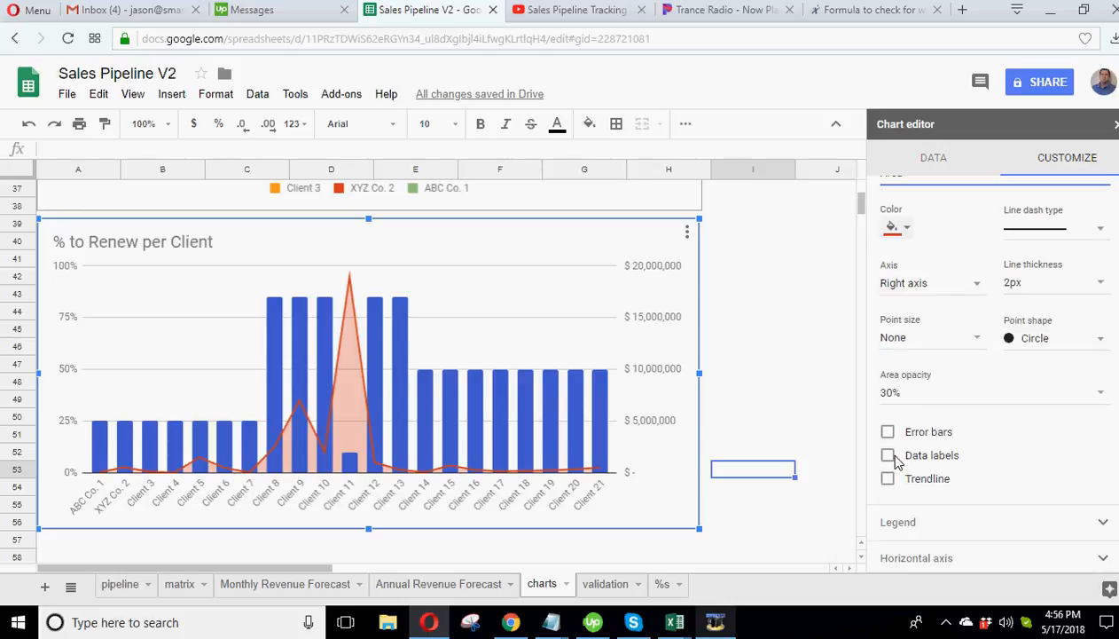
pyautogui.click(889, 457)
pyautogui.click(889, 457)
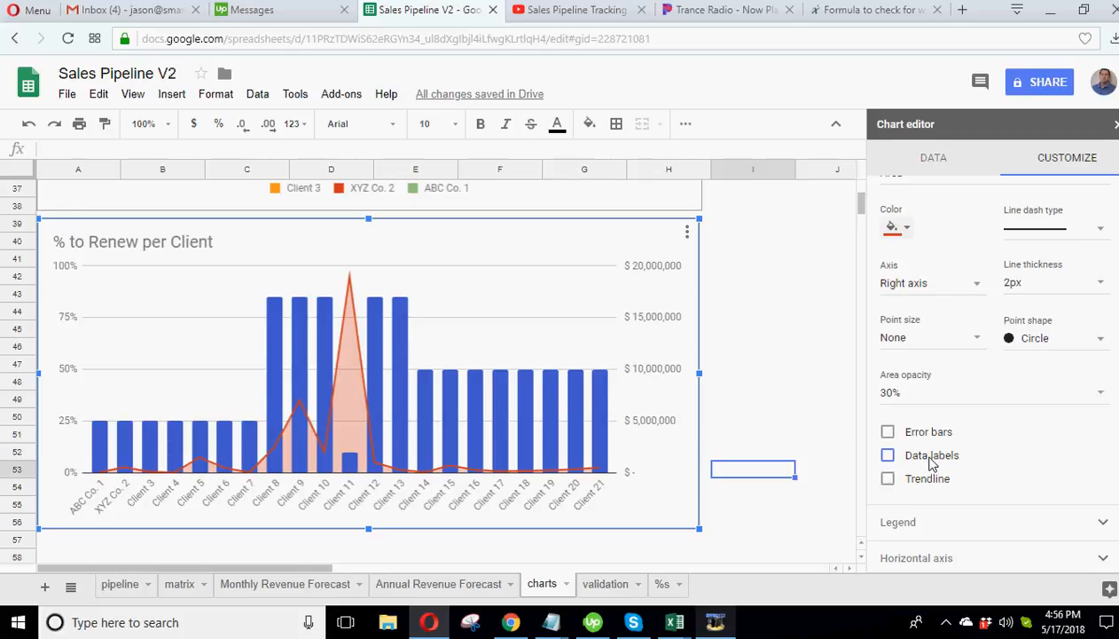
# - Try the area type for the % Chance to Re-New series and settle on a line
pyautogui.scroll(4, 931, 461)
pyautogui.click(976, 289)
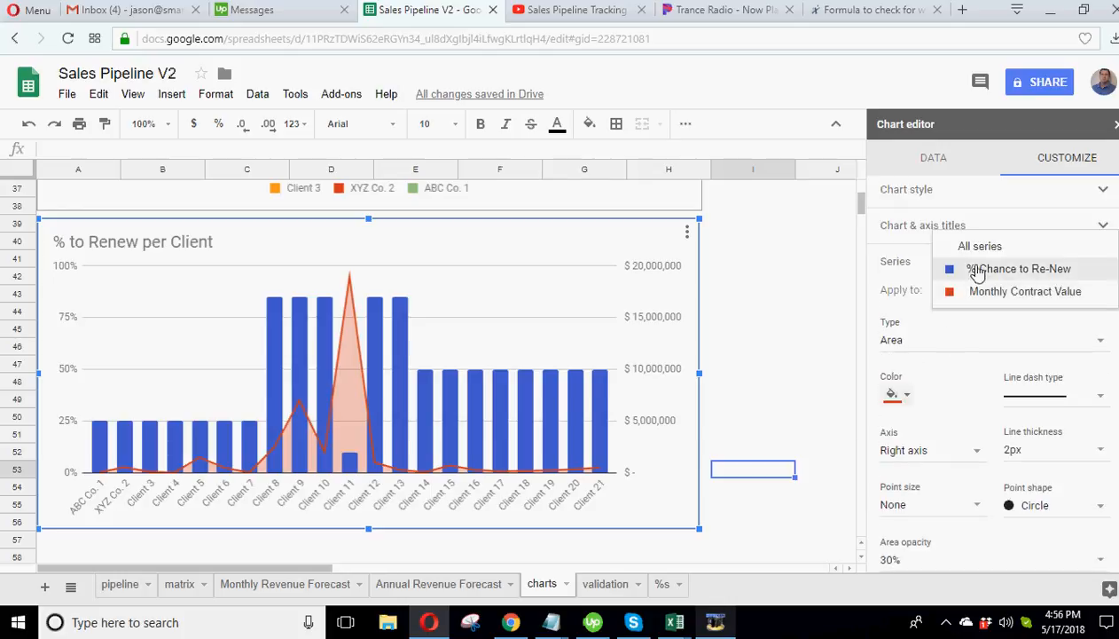
pyautogui.click(977, 270)
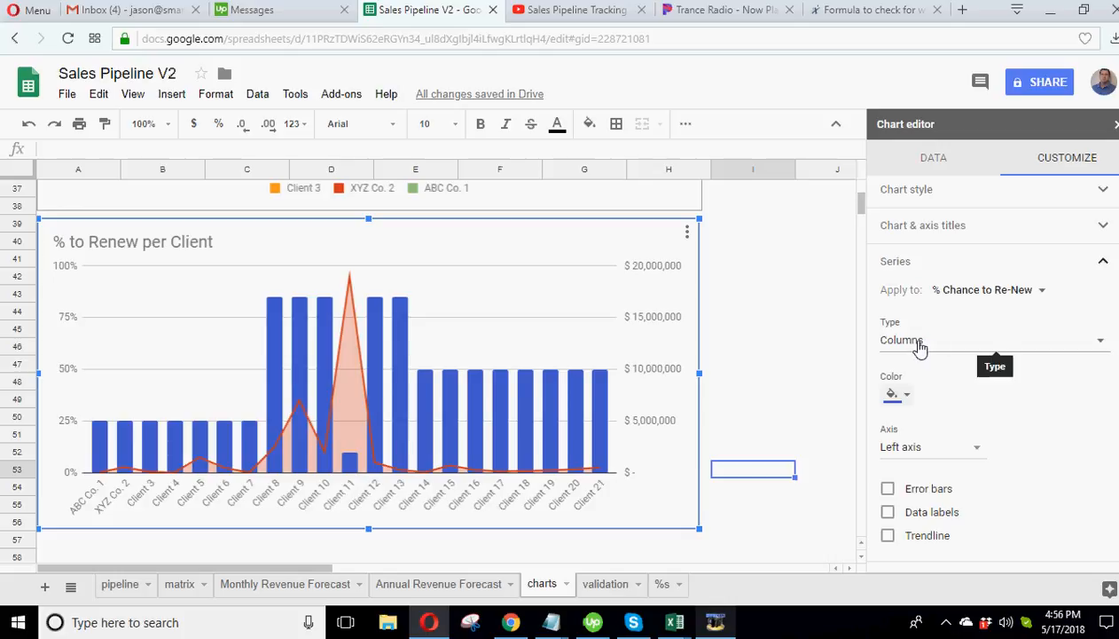
pyautogui.click(920, 348)
pyautogui.click(936, 305)
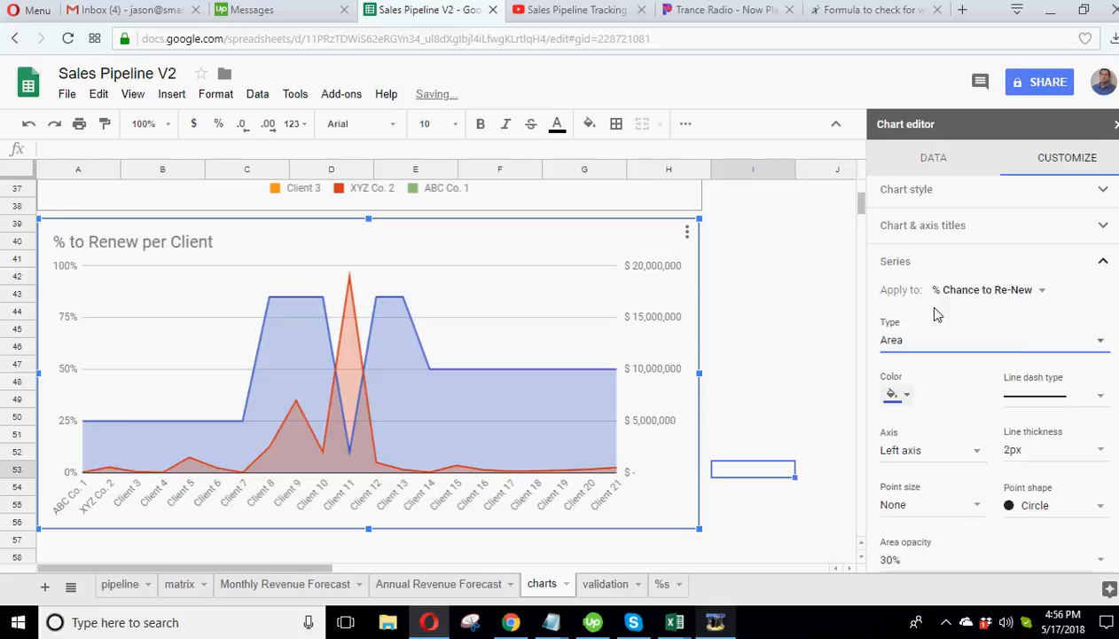
pyautogui.click(927, 351)
pyautogui.click(923, 372)
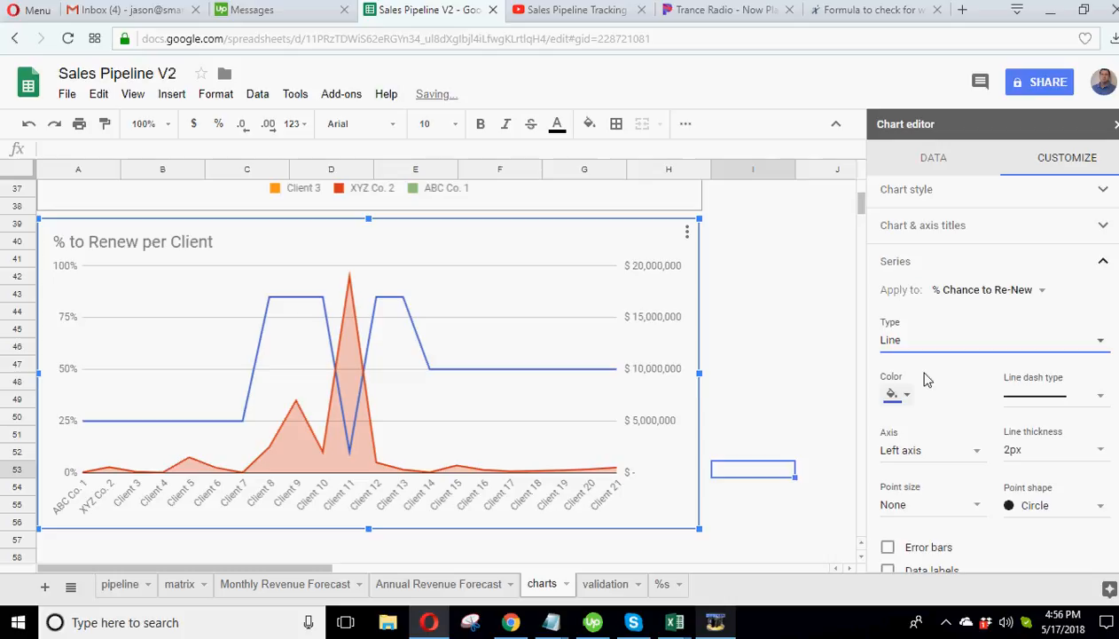
# - Set the % Chance to Re-New line's point size to 7px and close the chart editor
pyautogui.click(975, 507)
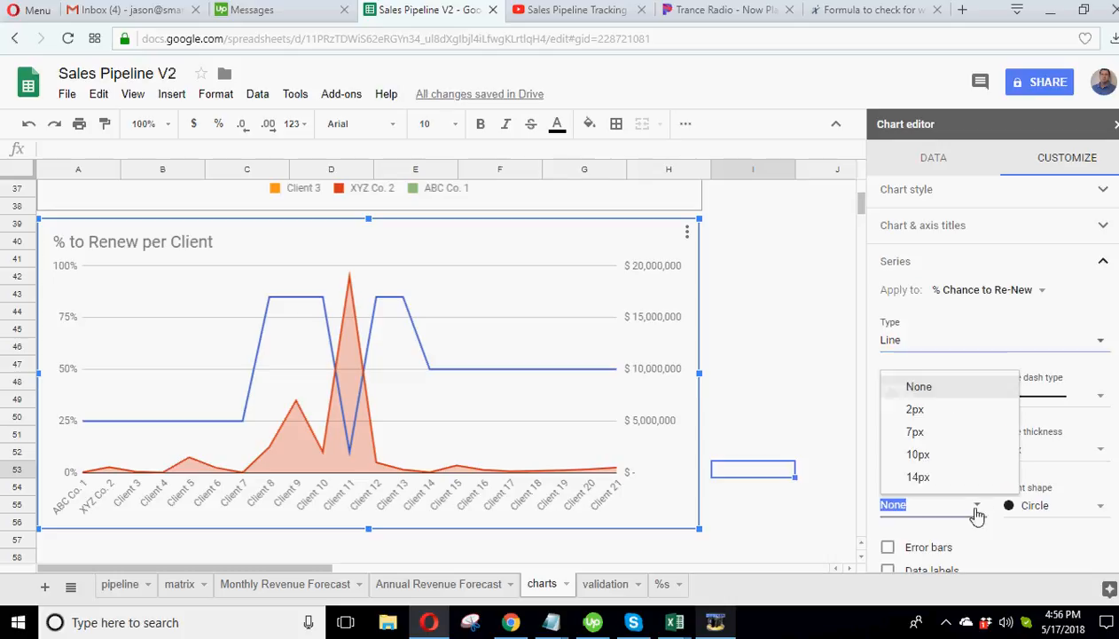
pyautogui.click(919, 432)
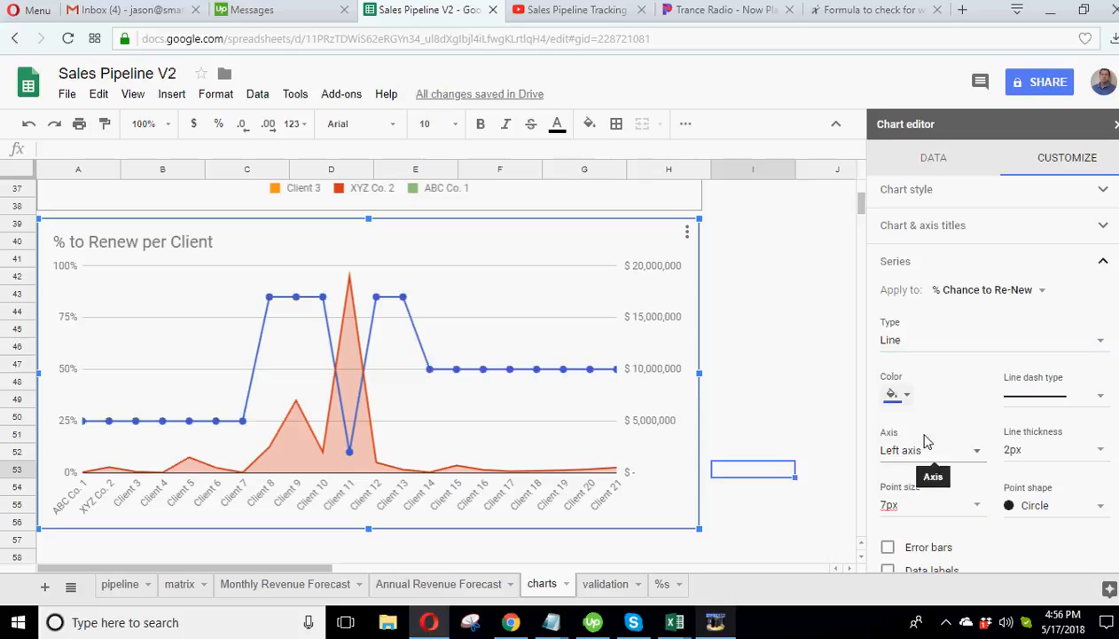
pyautogui.scroll(-1, 924, 441)
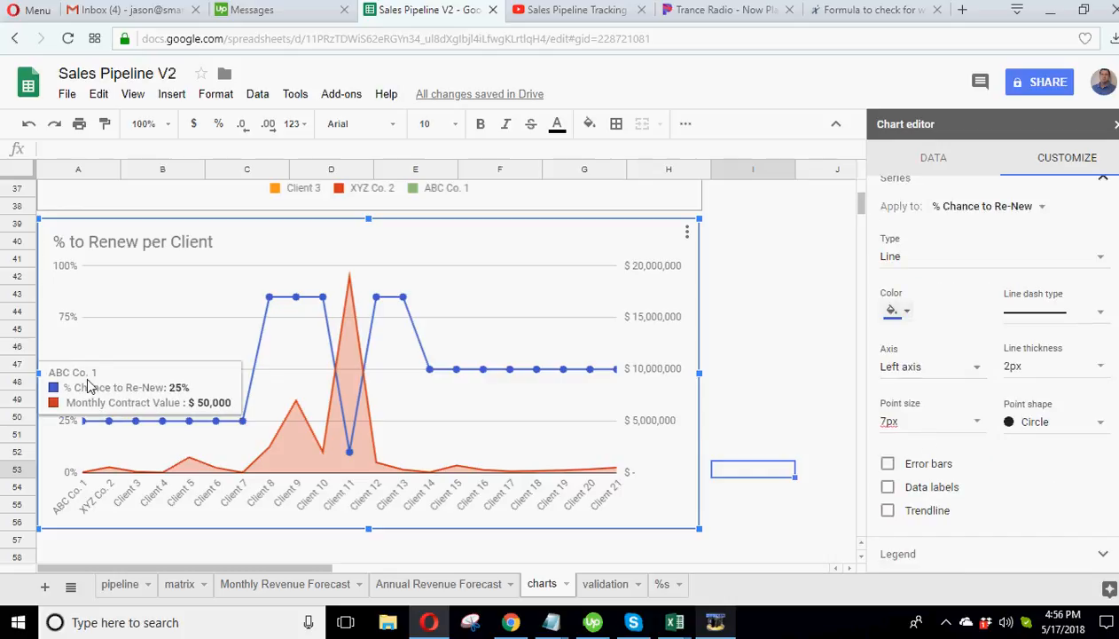
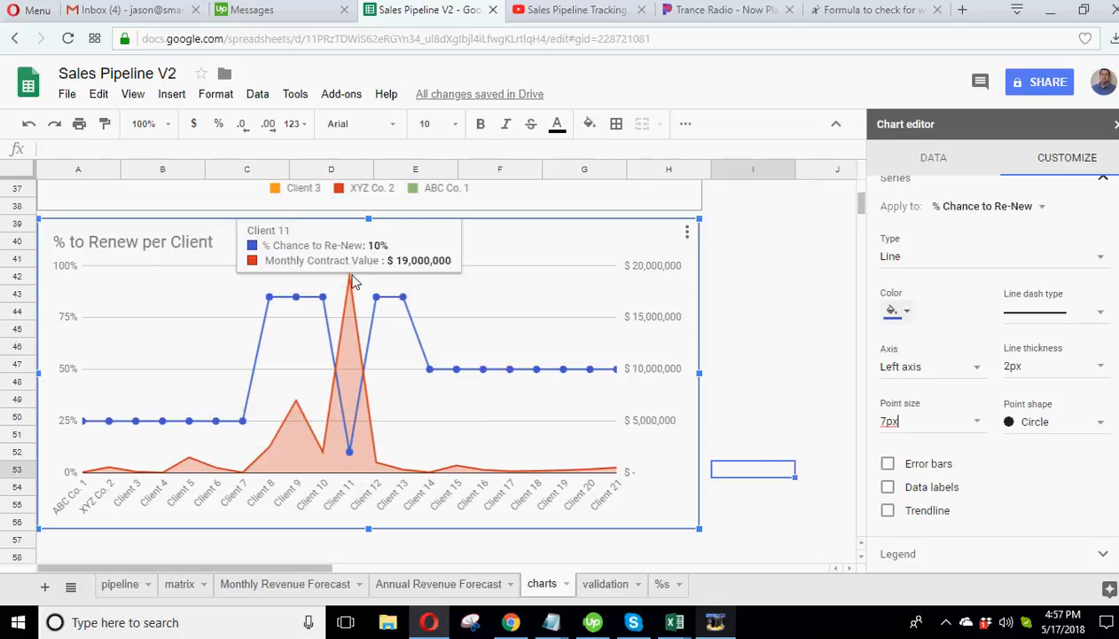
pyautogui.click(1115, 124)
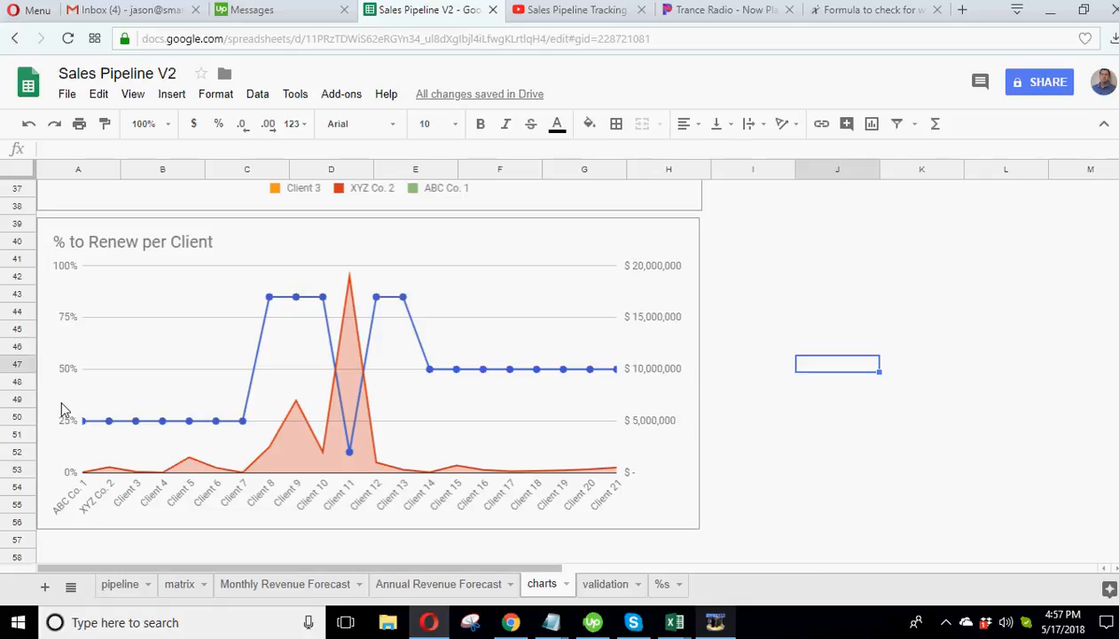
pyautogui.click(792, 458)
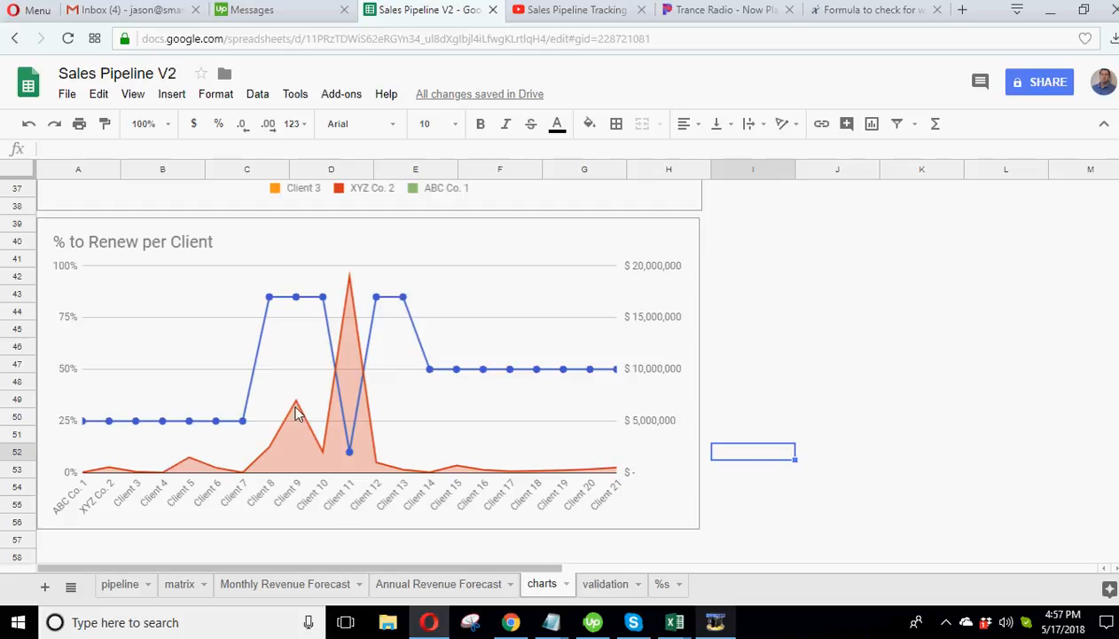
# - Copy the annual value chart stacked by client and paste the duplicate beside it at cell I21
pyautogui.scroll(5, 499, 425)
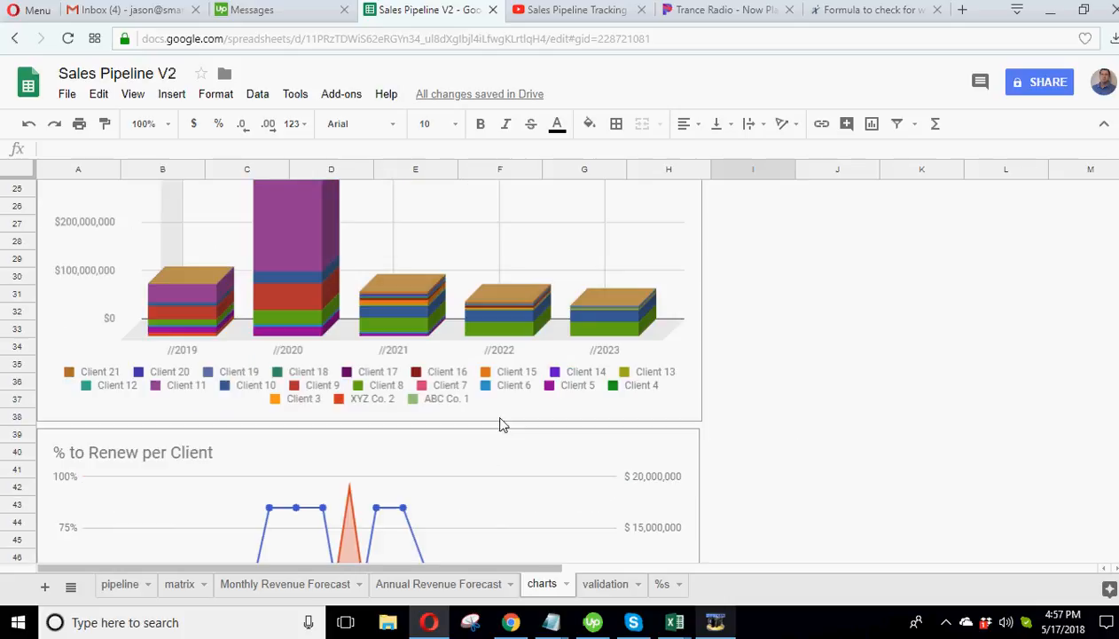
pyautogui.scroll(-2, 500, 425)
pyautogui.scroll(2, 499, 399)
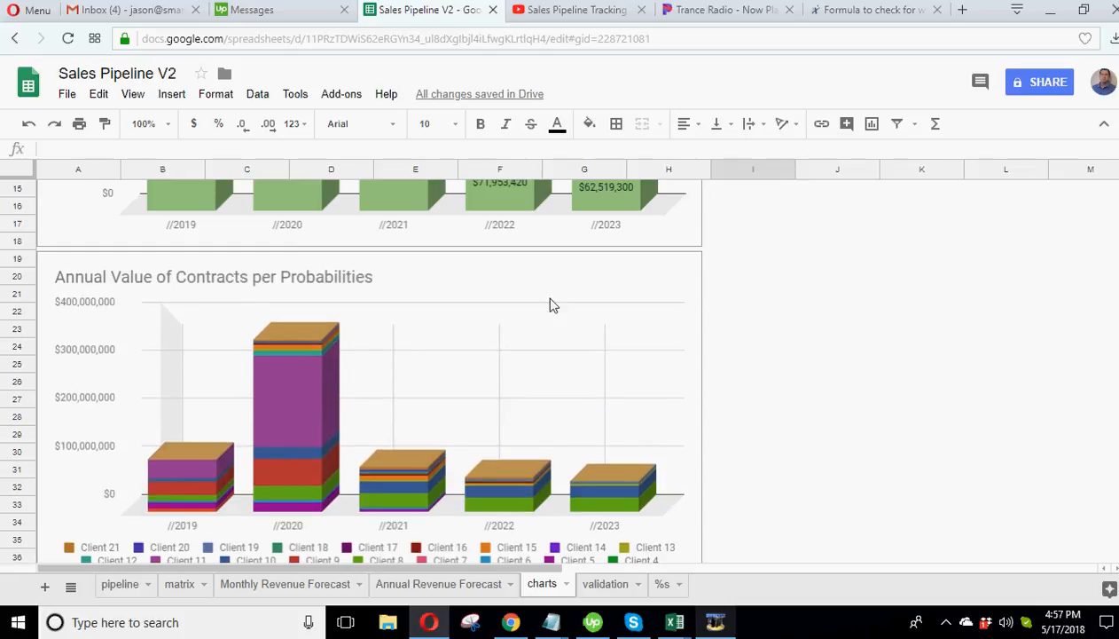
pyautogui.click(687, 275)
pyautogui.click(689, 268)
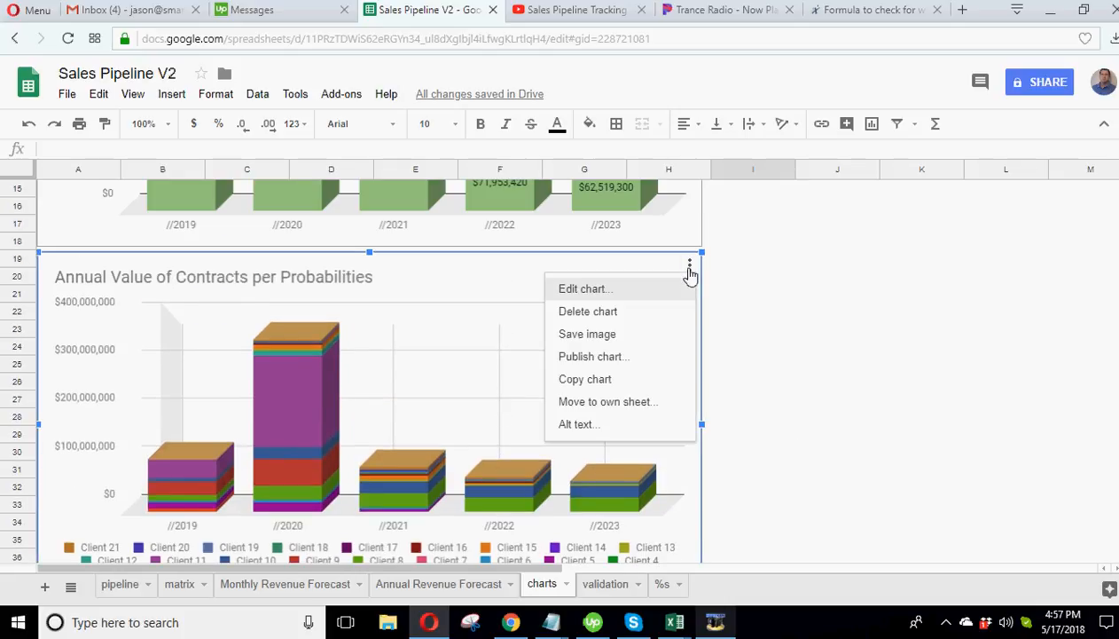
pyautogui.click(581, 379)
pyautogui.rightClick(798, 286)
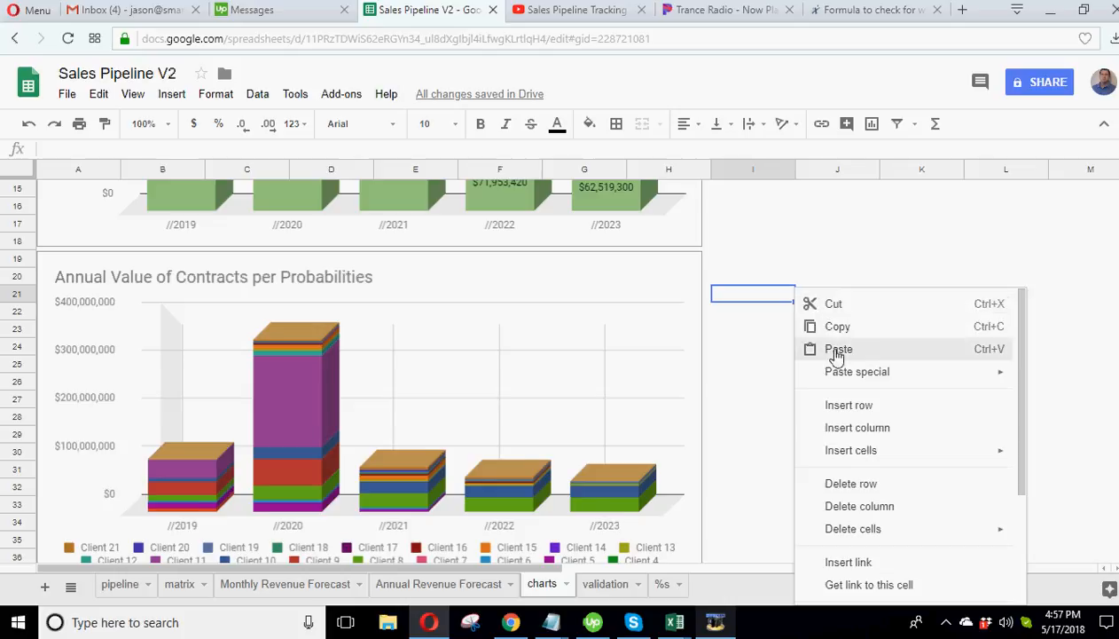
pyautogui.click(805, 350)
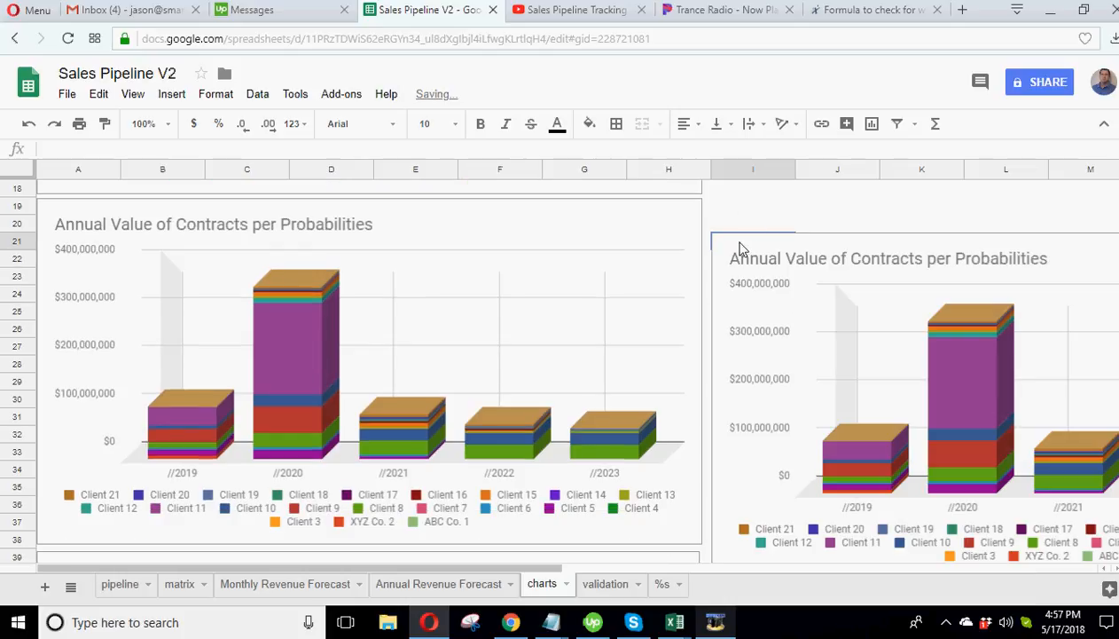
# - Move the duplicated chart up so it sits level with the original stacked chart
pyautogui.click(742, 242)
pyautogui.moveTo(742, 242); pyautogui.dragTo(735, 209)
pyautogui.scroll(5, 400, 392)
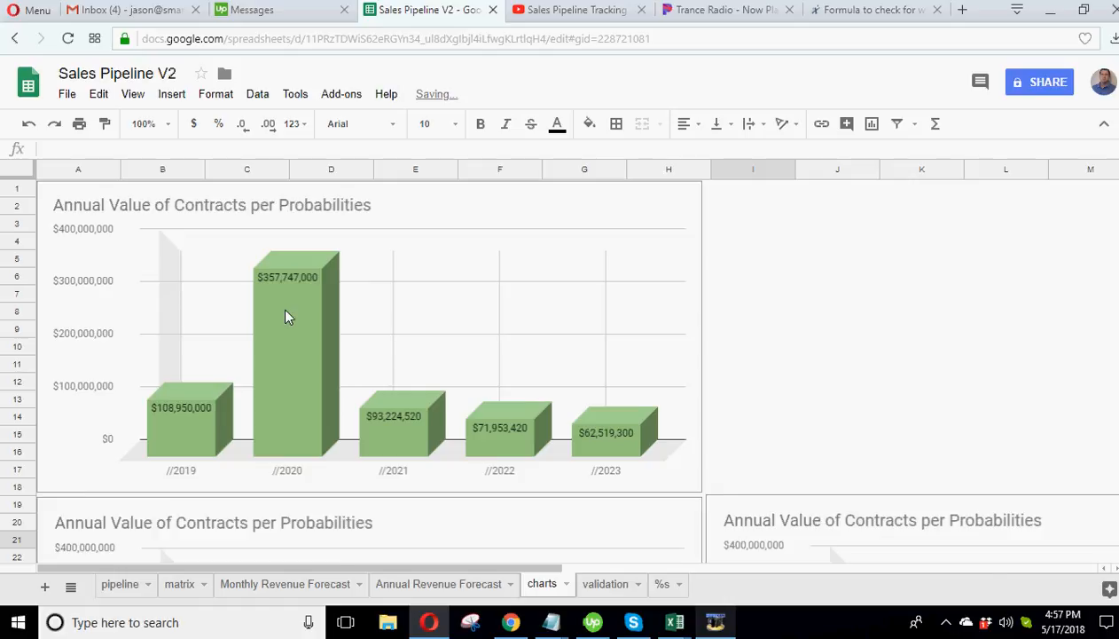
pyautogui.scroll(-5, 285, 317)
pyautogui.click(285, 322)
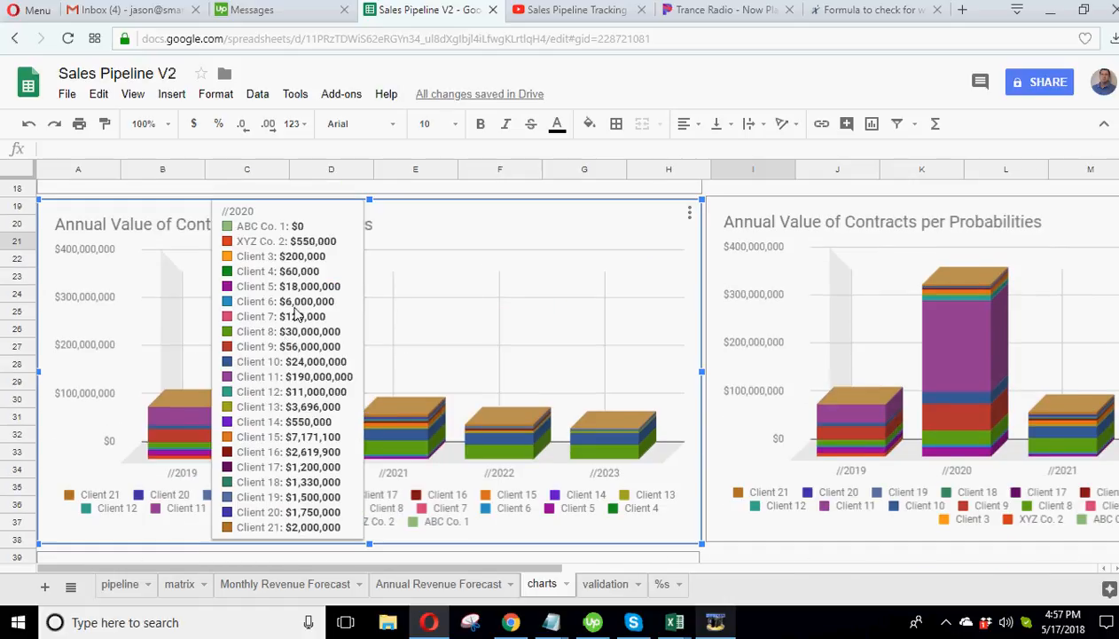
pyautogui.scroll(3, 297, 293)
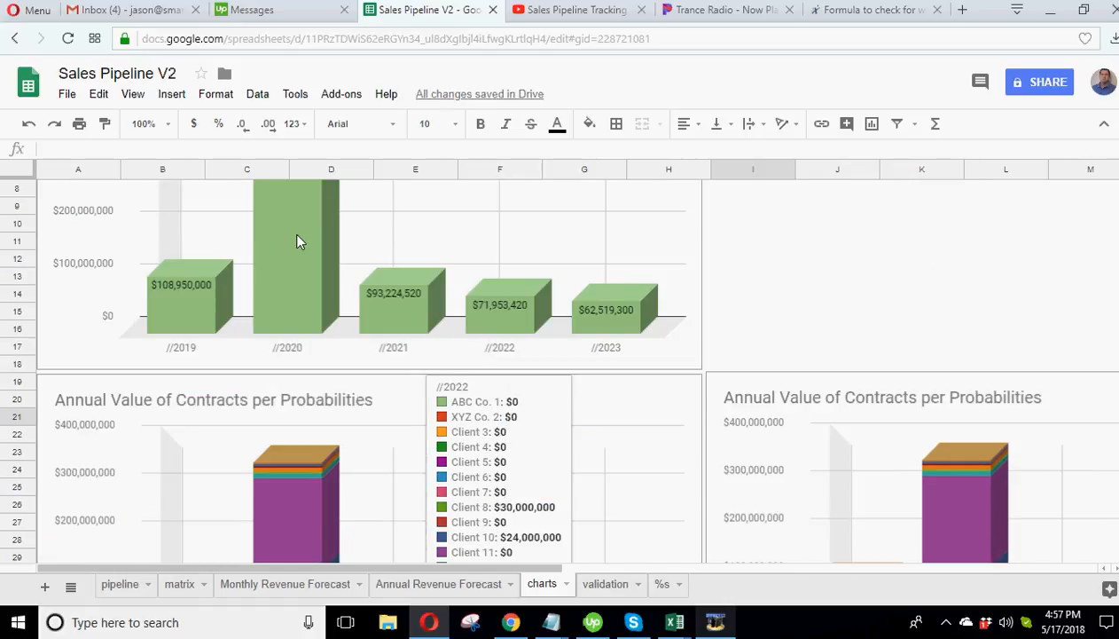
pyautogui.scroll(-3, 298, 241)
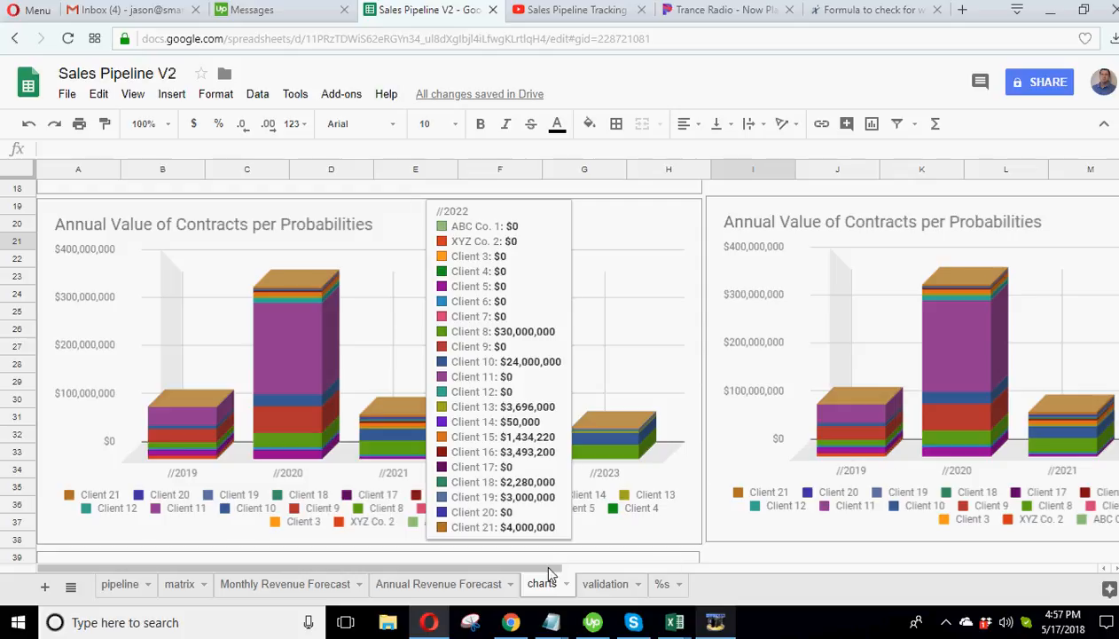
# - Change the duplicated annual value chart's type to a 100% stacked column chart
pyautogui.moveTo(547, 570); pyautogui.dragTo(763, 569)
pyautogui.click(938, 214)
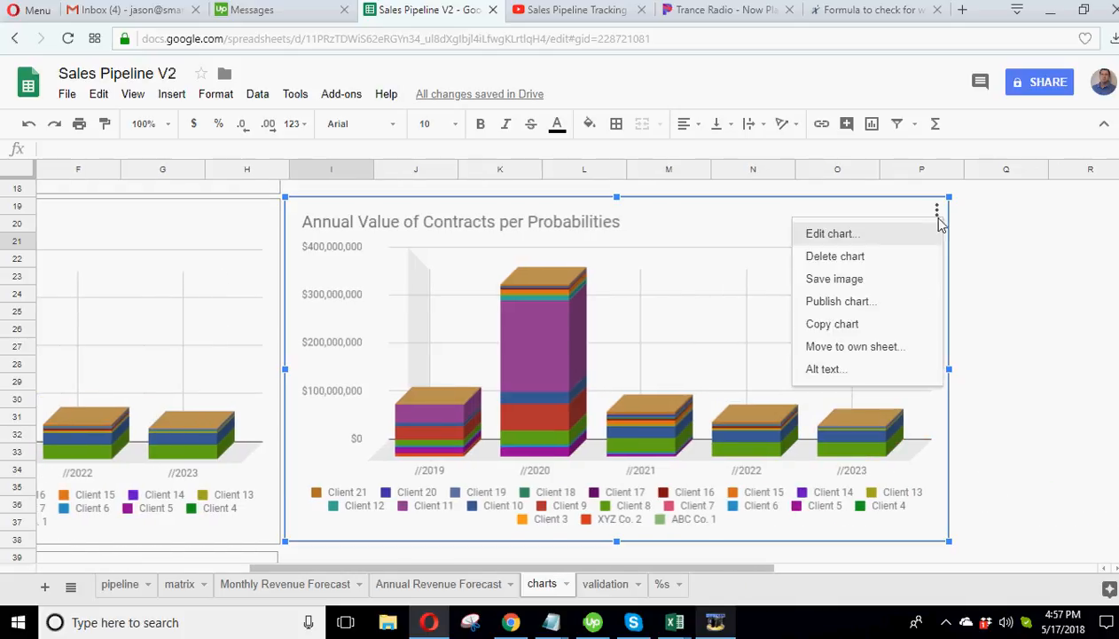
pyautogui.click(886, 232)
pyautogui.scroll(1, 960, 251)
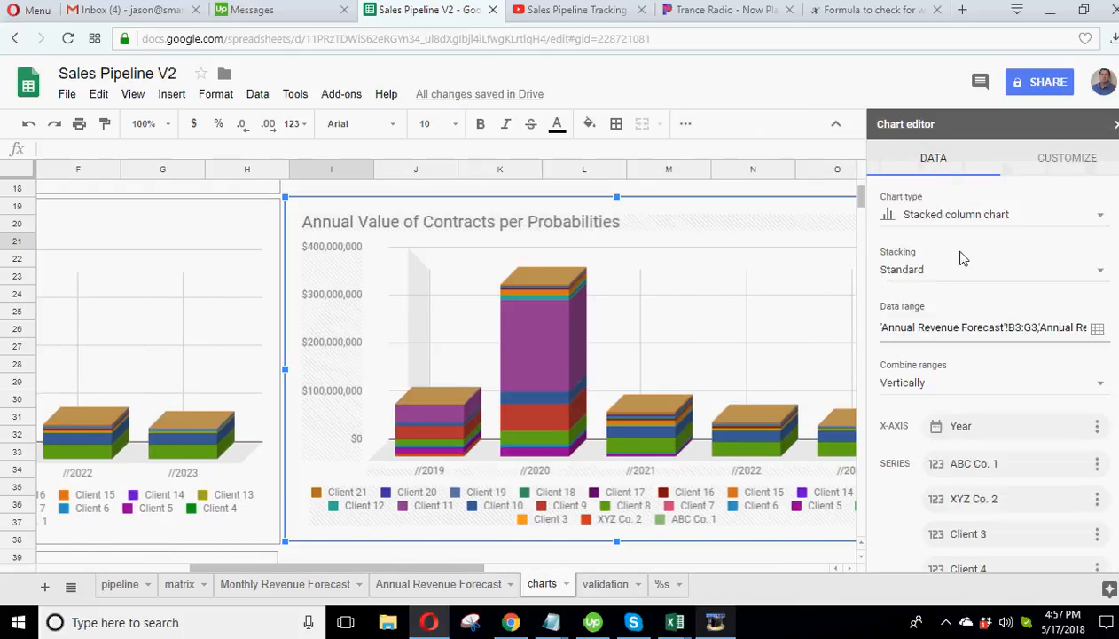
pyautogui.click(1052, 159)
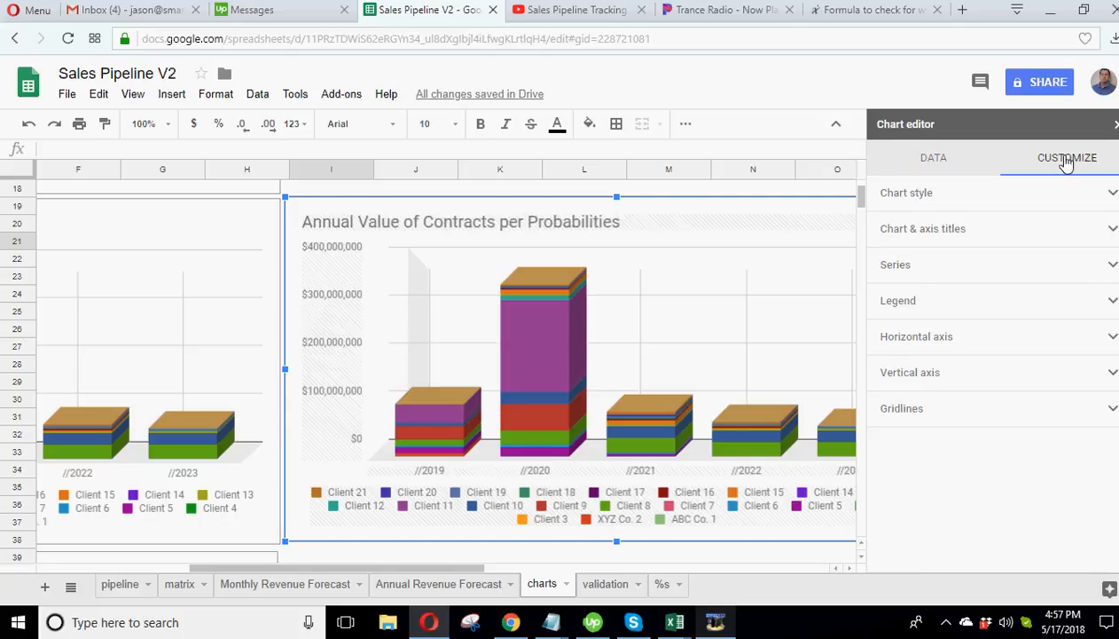
pyautogui.click(895, 195)
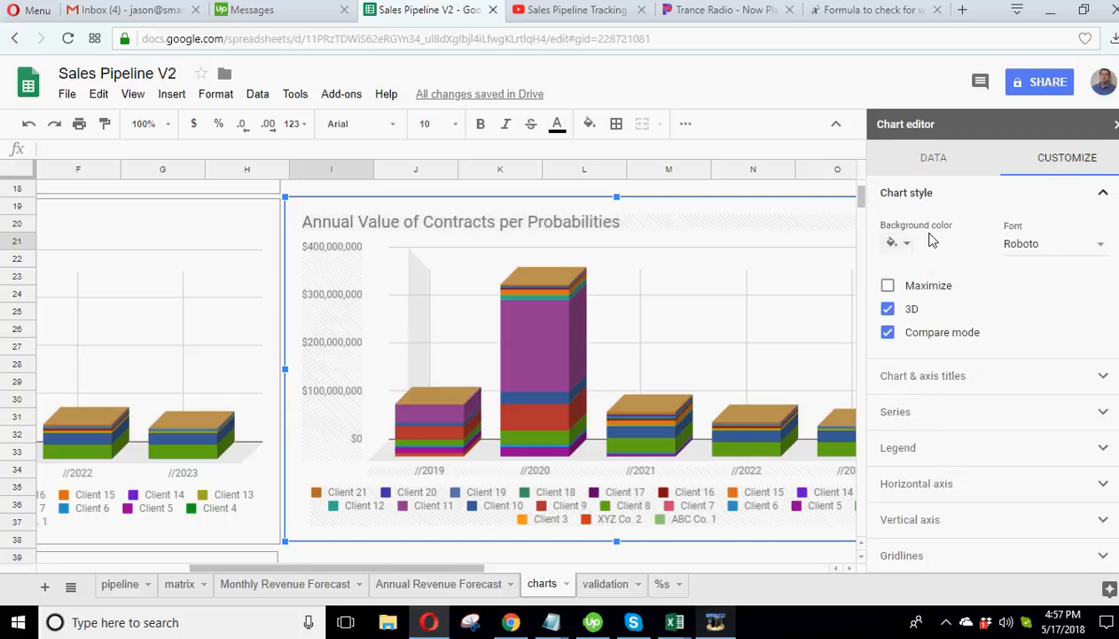
pyautogui.click(922, 165)
pyautogui.click(962, 222)
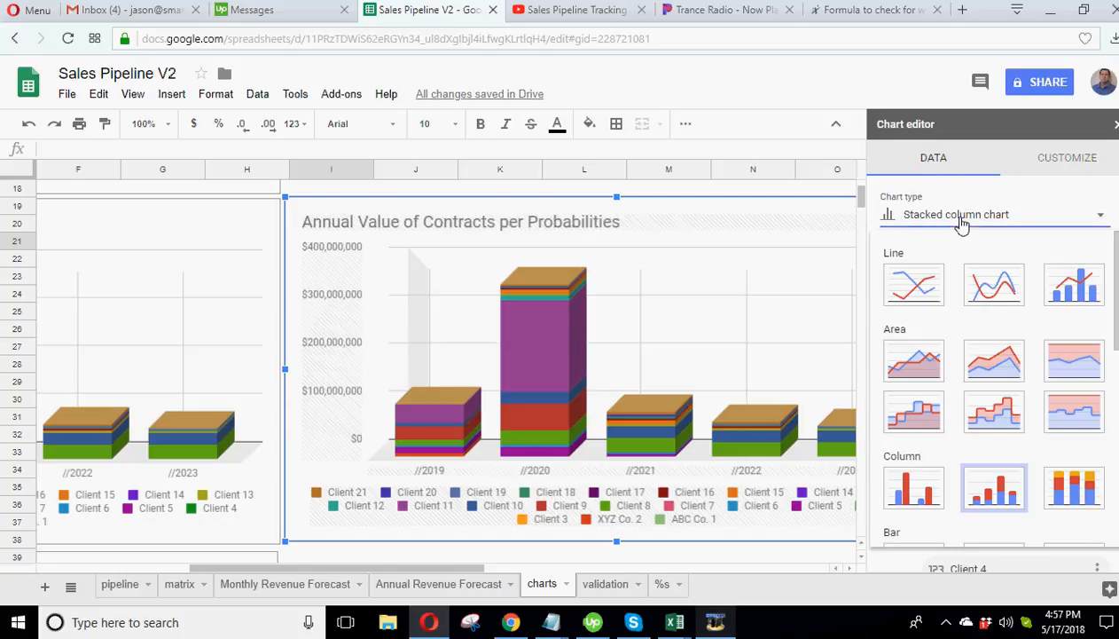
pyautogui.scroll(-1, 957, 392)
pyautogui.click(1072, 410)
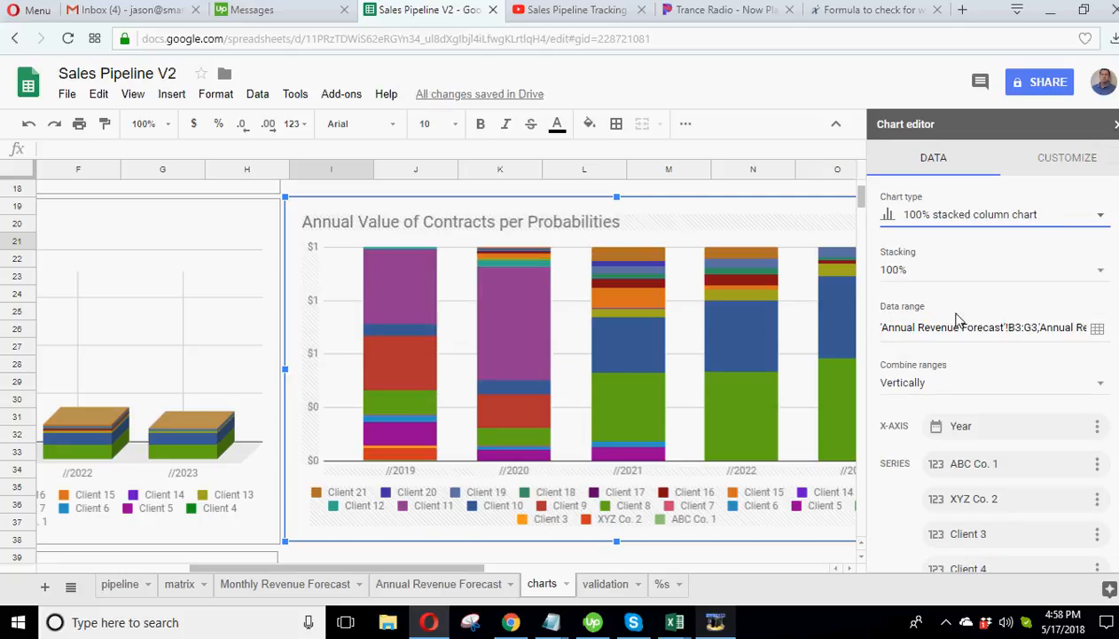
# - Turn on the 3D style for the 100% stacked column chart and close the chart editor
pyautogui.scroll(-9, 927, 273)
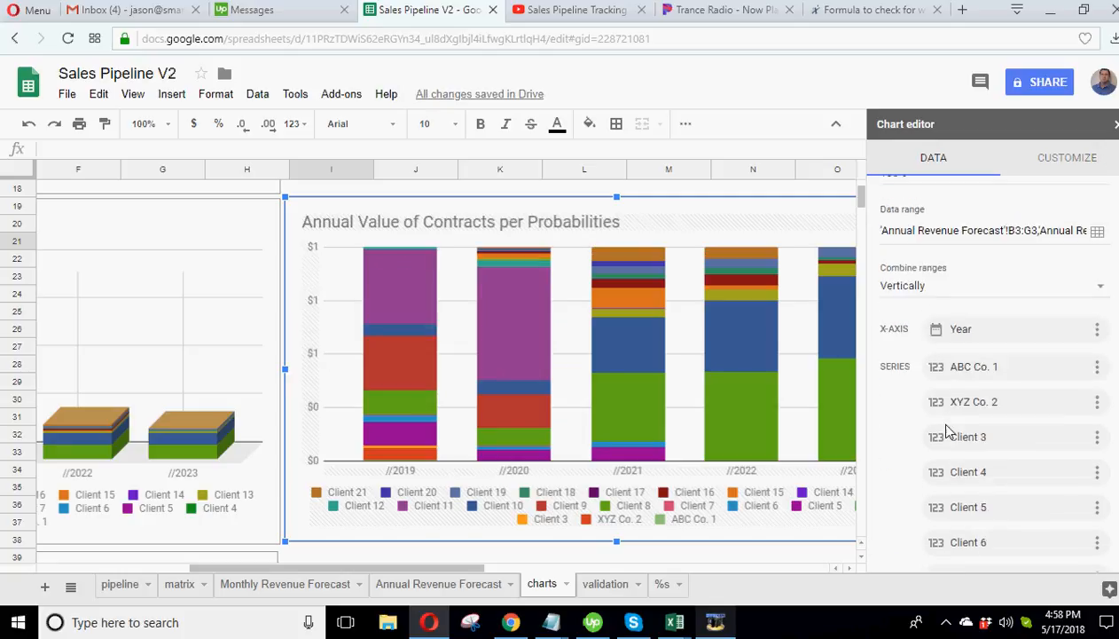
pyautogui.scroll(5, 914, 310)
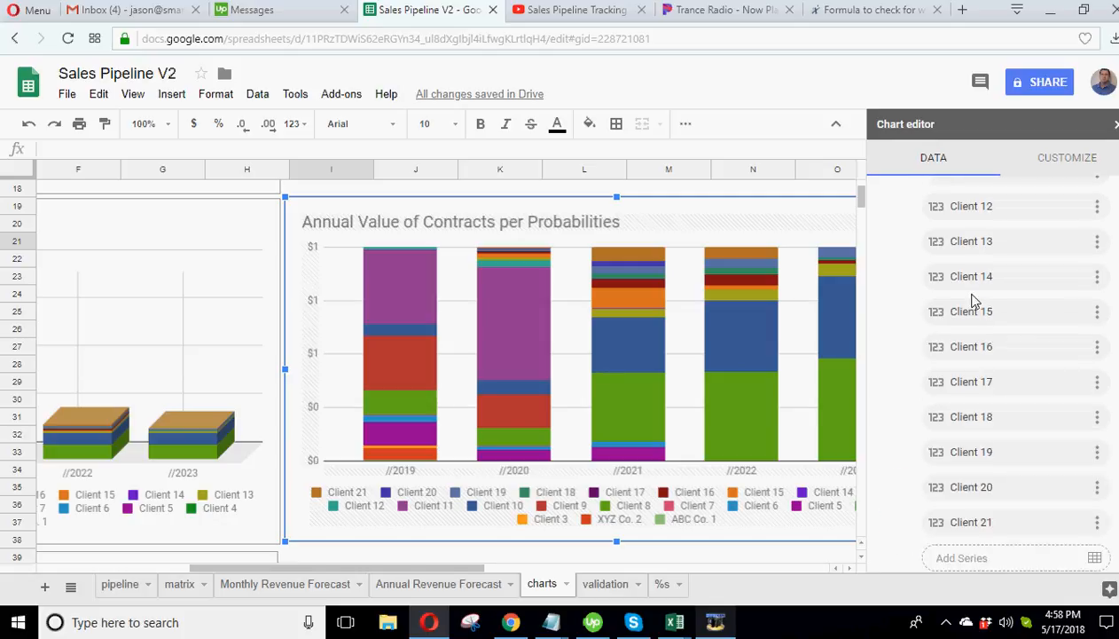
pyautogui.click(1042, 158)
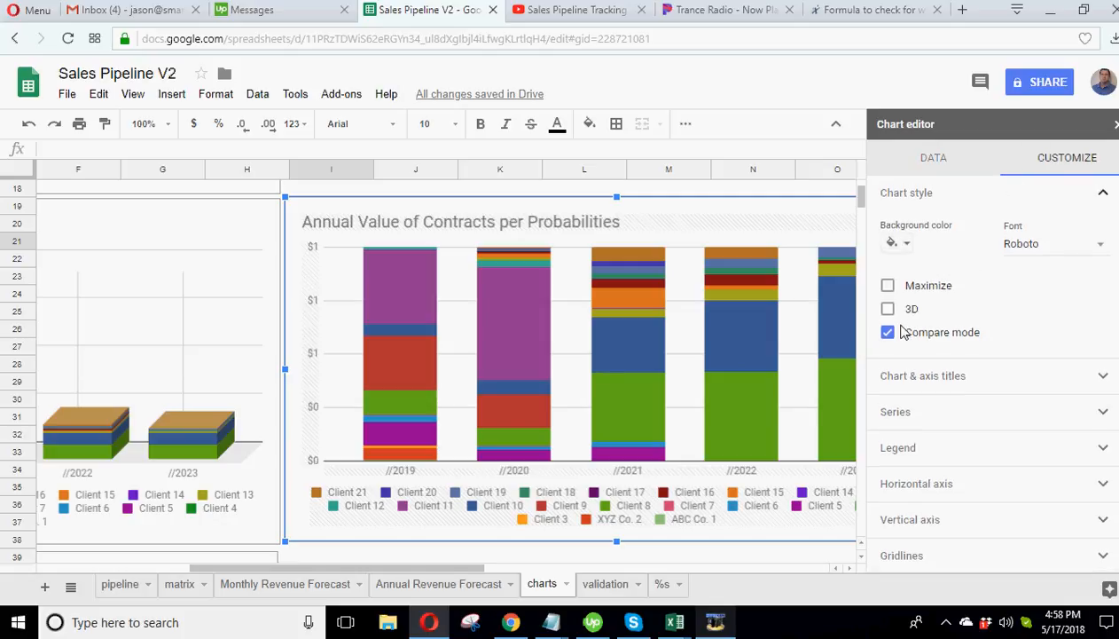
pyautogui.click(888, 308)
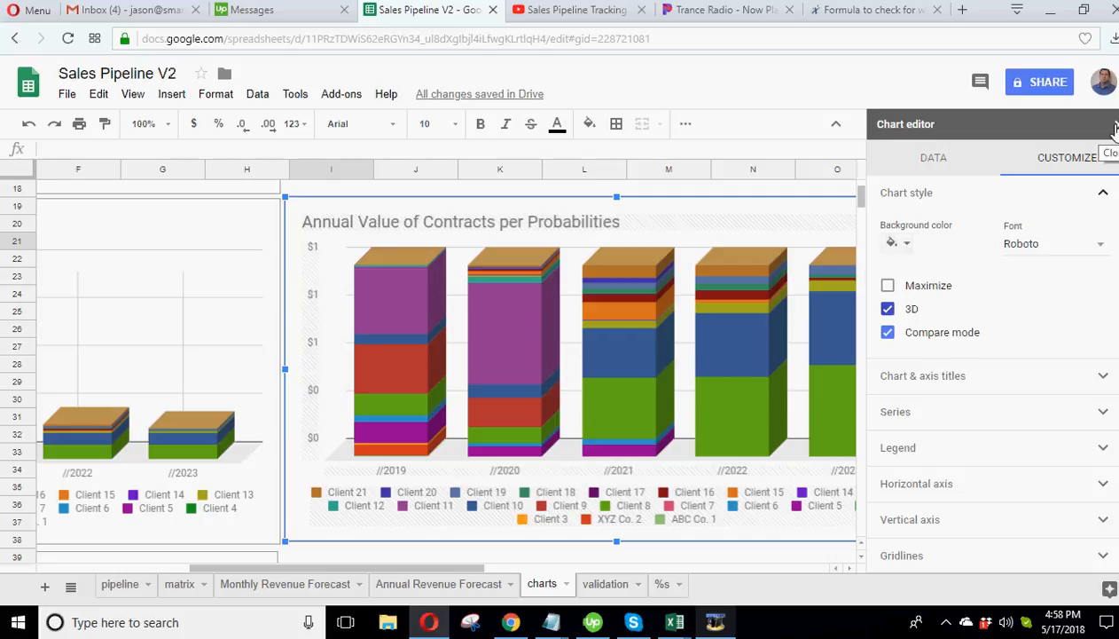
pyautogui.click(1114, 129)
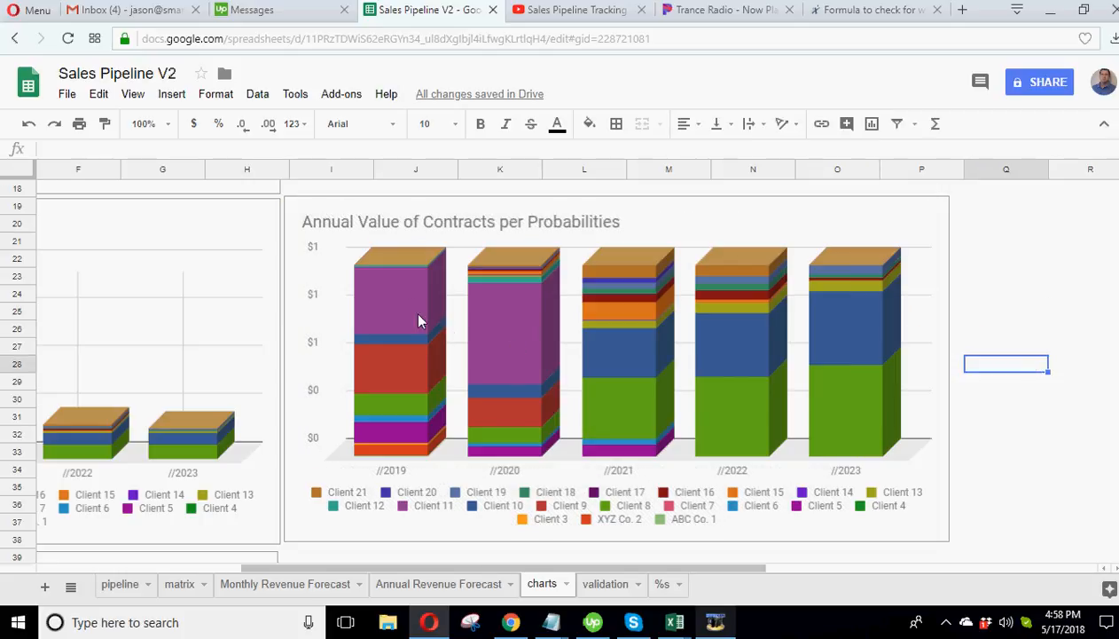
# - Set the 100% stacked chart's vertical axis number format to Custom without a prefix and close the chart editor
pyautogui.click(317, 299)
pyautogui.doubleClick(317, 300)
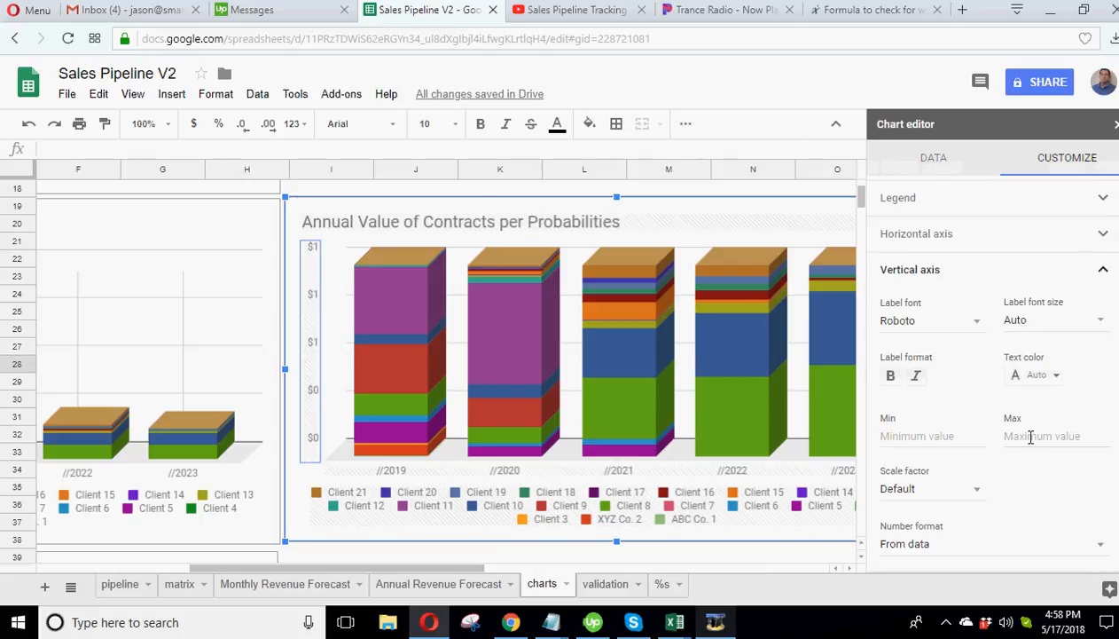
pyautogui.scroll(-1, 994, 471)
pyautogui.click(957, 509)
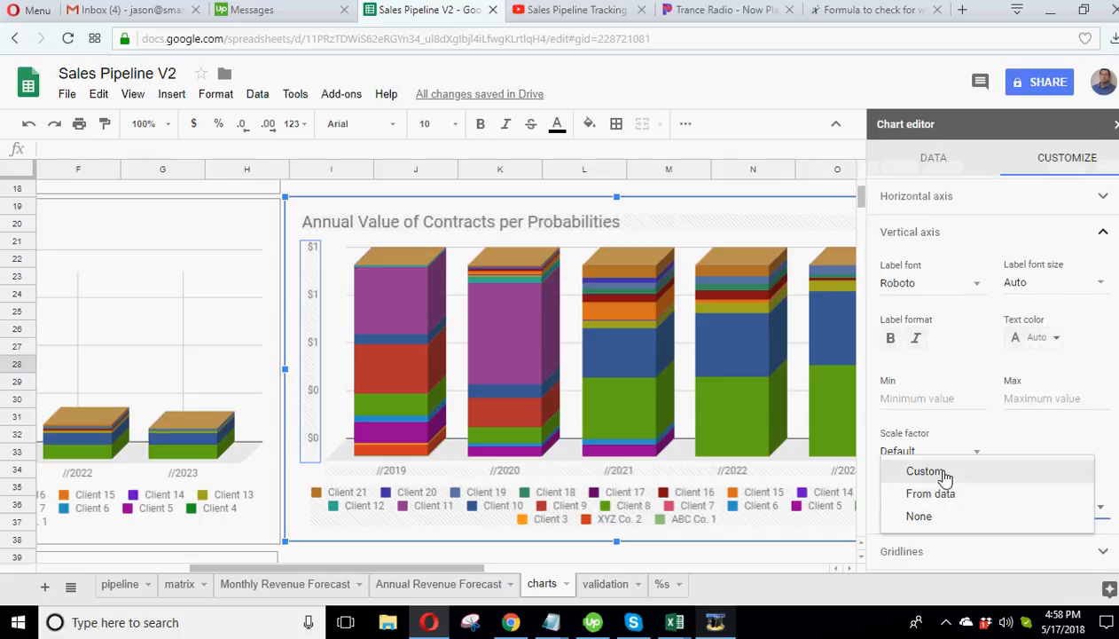
pyautogui.click(945, 473)
pyautogui.scroll(-1, 944, 475)
pyautogui.click(929, 506)
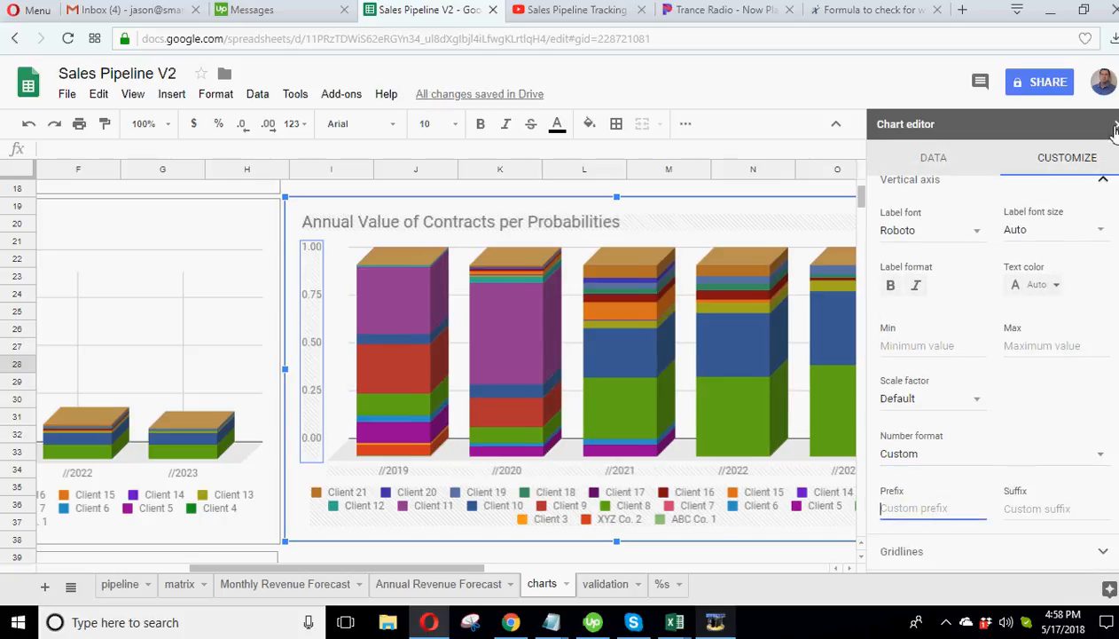
pyautogui.click(1114, 125)
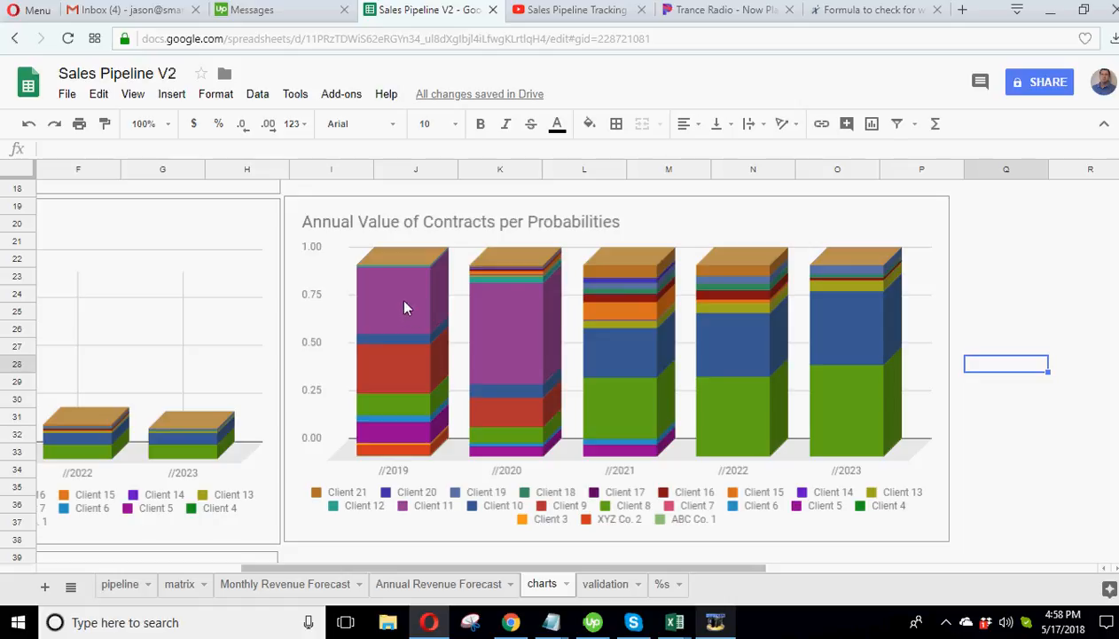
# - Examine each client's yearly share in the 100% stacked chart, and review all the charts together at a smaller page zoom
pyautogui.click(379, 321)
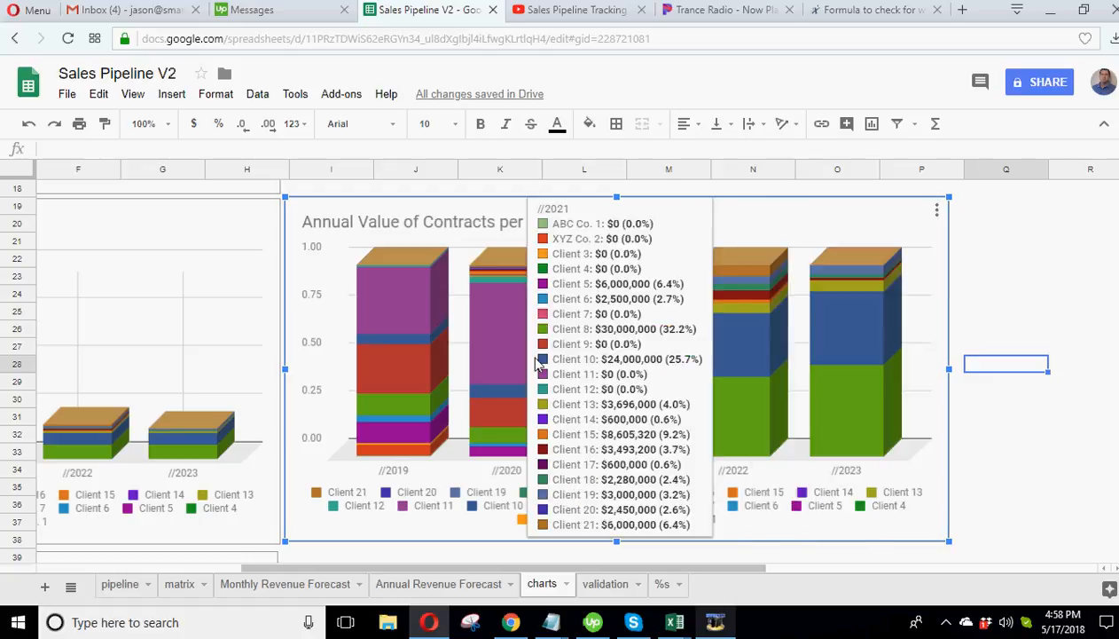
pyautogui.click(1009, 470)
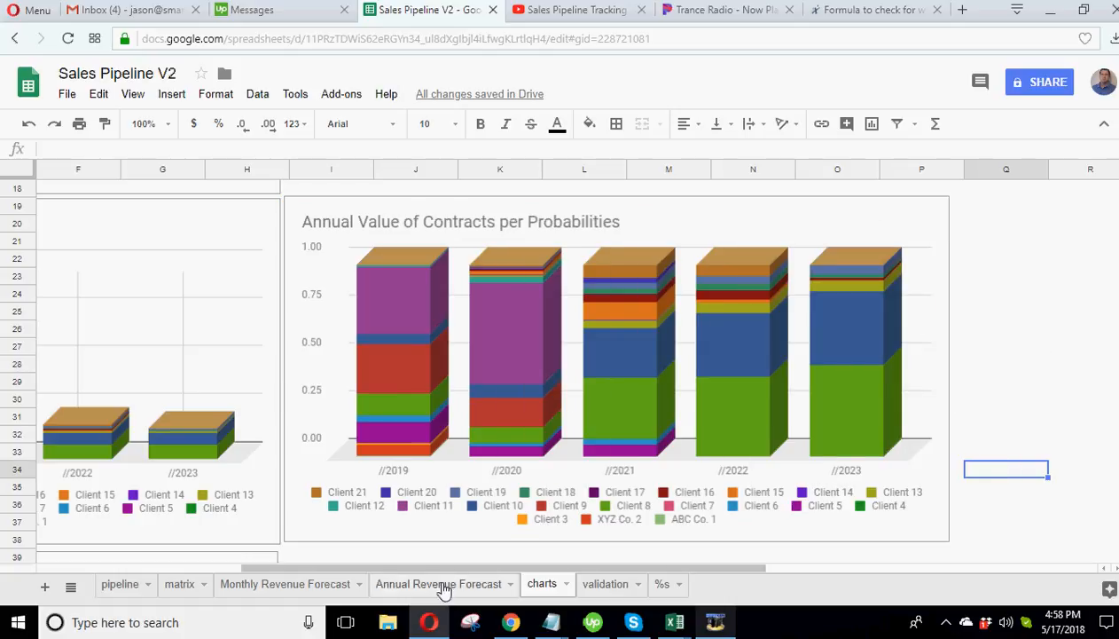
pyautogui.moveTo(449, 567); pyautogui.dragTo(222, 567)
pyautogui.scroll(-7, 377, 494)
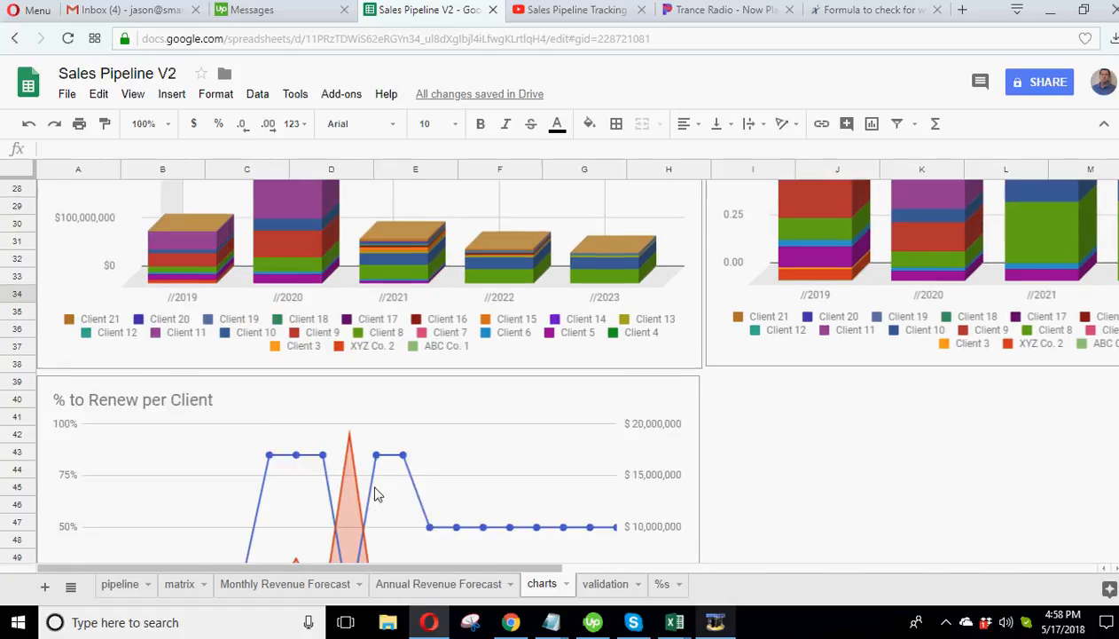
pyautogui.scroll(11, 377, 494)
pyautogui.scroll(-3, 377, 494)
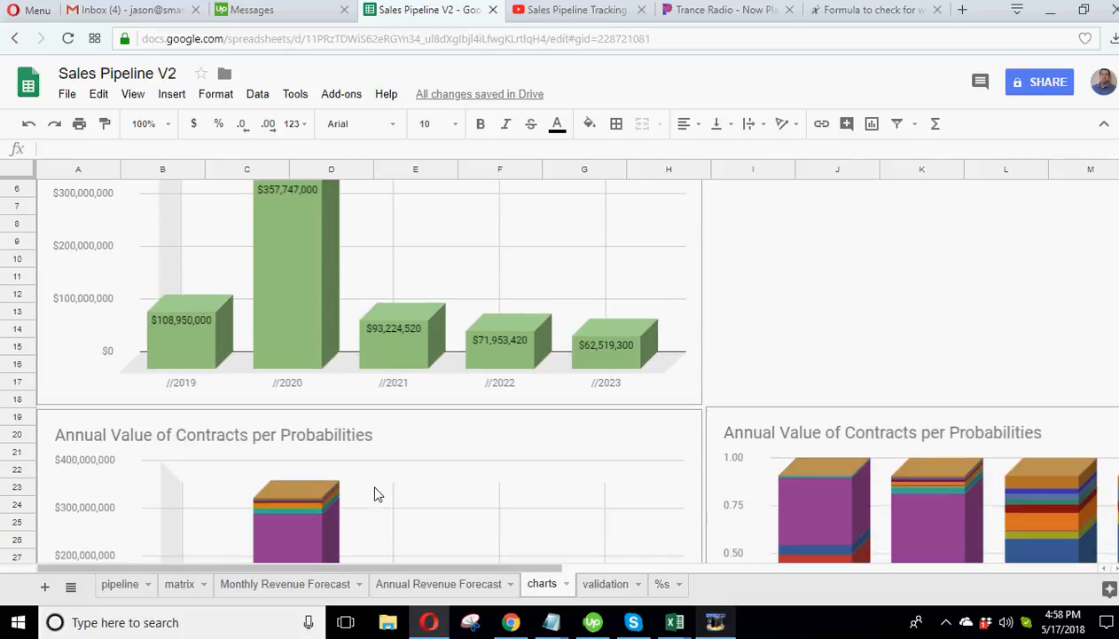
pyautogui.scroll(-1, 377, 494)
pyautogui.scroll(-3, 374, 493)
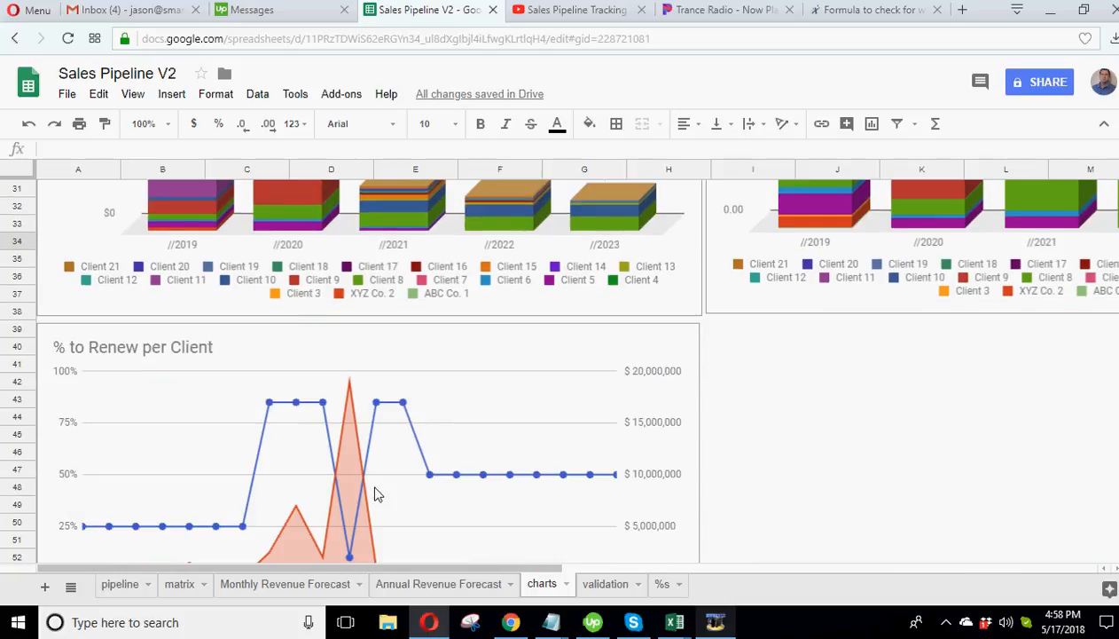
pyautogui.scroll(6, 375, 493)
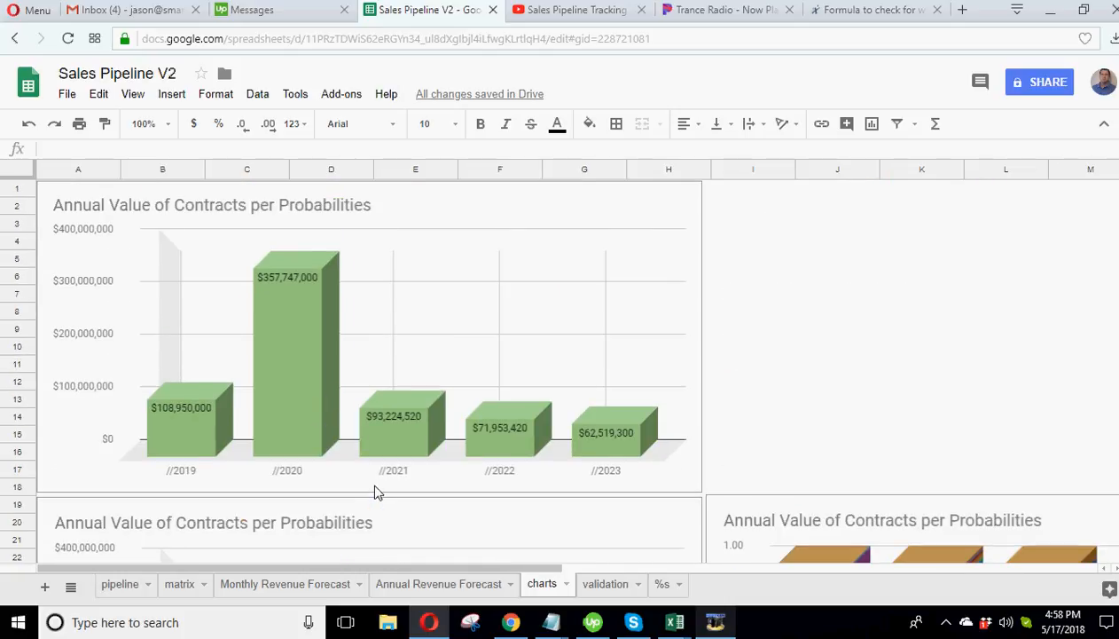
pyautogui.hotkey('ctrl', '-')
pyautogui.hotkey('ctrl', '-')
pyautogui.scroll(-2, 736, 393)
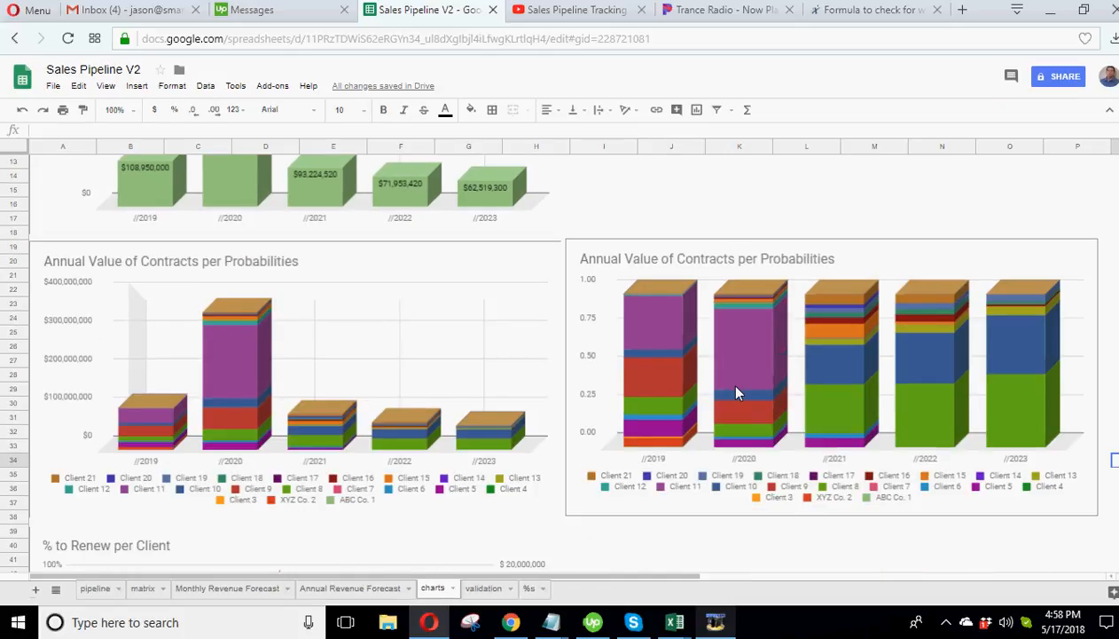
pyautogui.scroll(-3, 736, 393)
pyautogui.scroll(5, 737, 393)
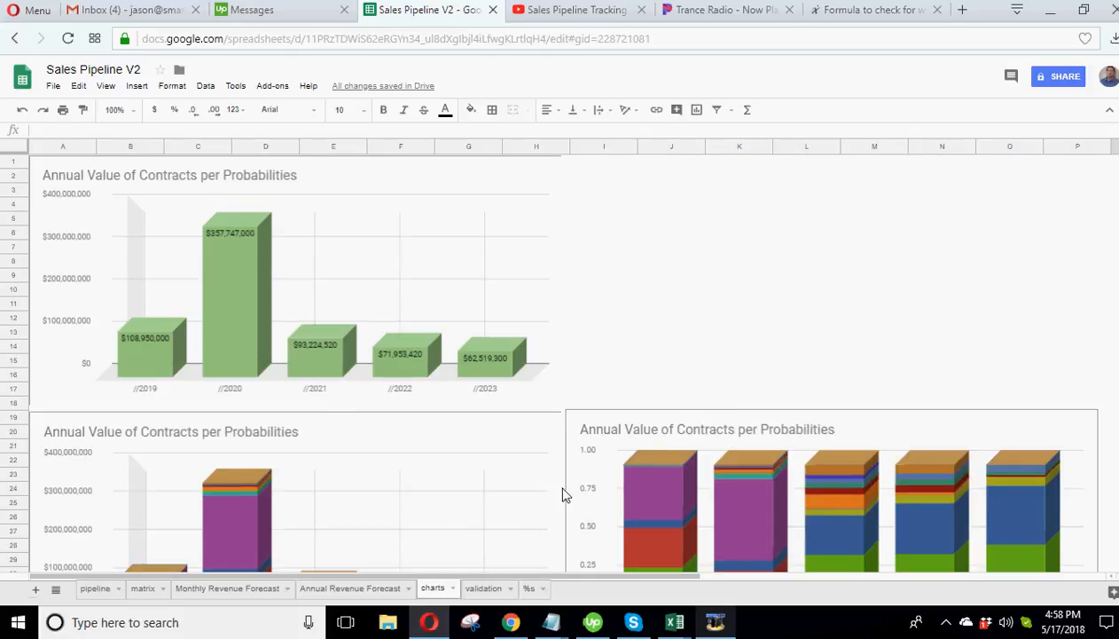
# - Review the yearly contract values on the Annual Revenue Forecast sheet and open the Monthly Revenue Forecast sheet
pyautogui.click(366, 588)
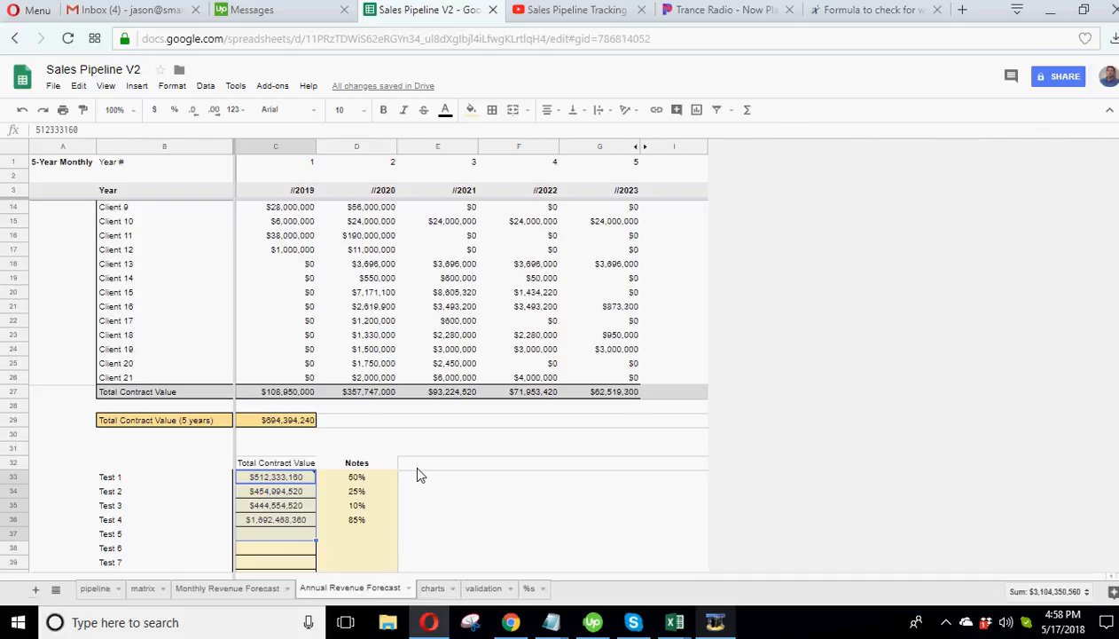
pyautogui.scroll(3, 417, 475)
pyautogui.scroll(-5, 420, 475)
pyautogui.scroll(5, 420, 476)
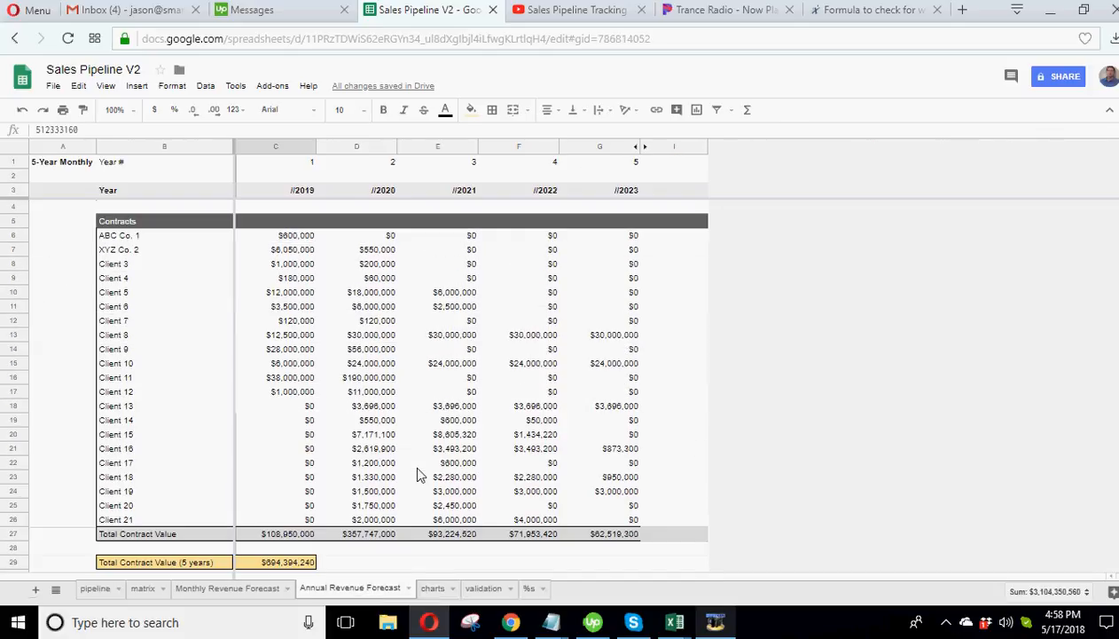
pyautogui.click(254, 589)
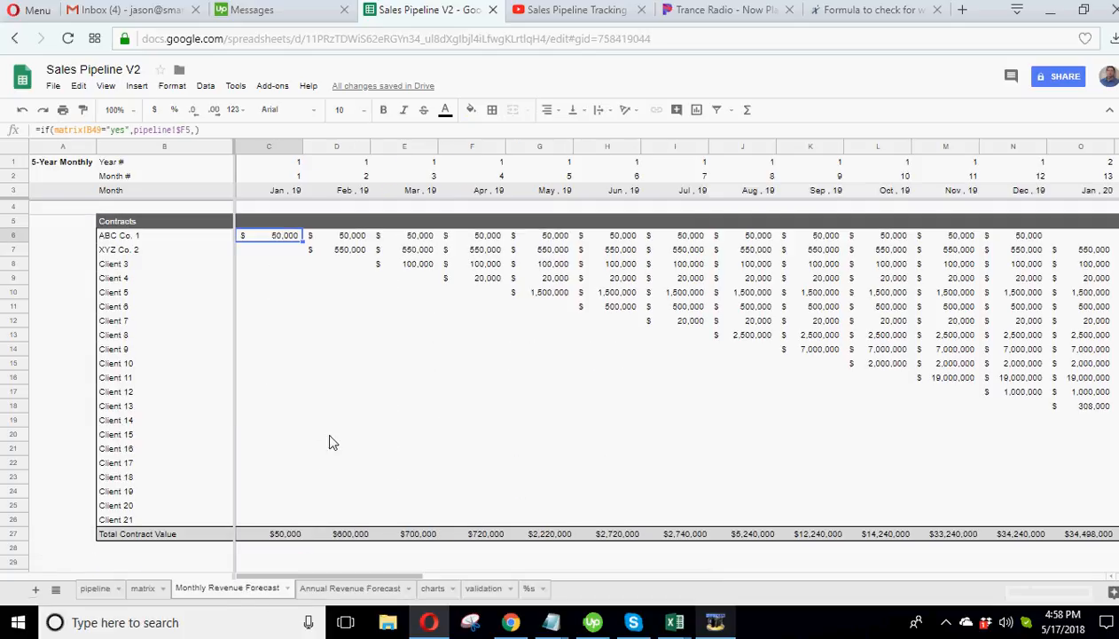
# - Check the matrix sheet briefly and review the contract planning inputs on the pipeline sheet
pyautogui.click(144, 593)
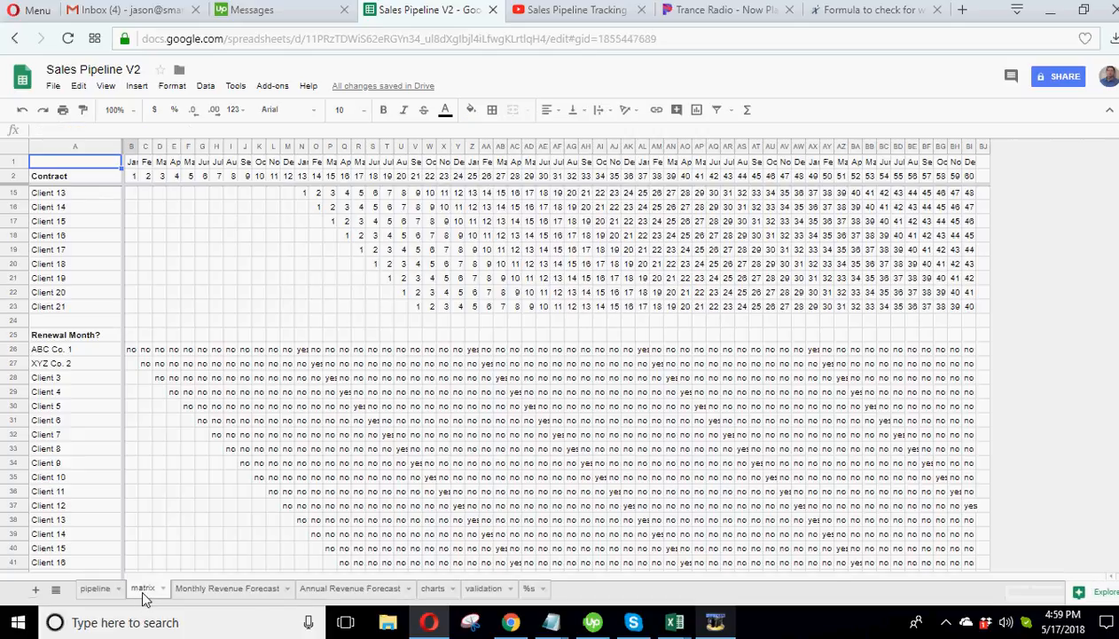
pyautogui.click(105, 591)
pyautogui.scroll(4, 292, 439)
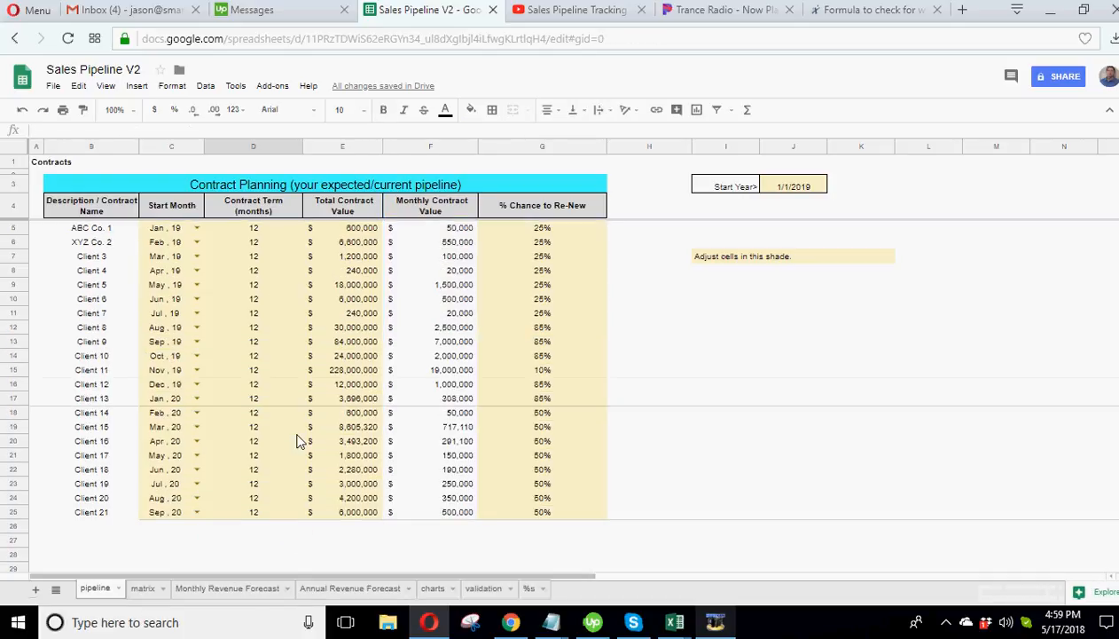
pyautogui.click(772, 286)
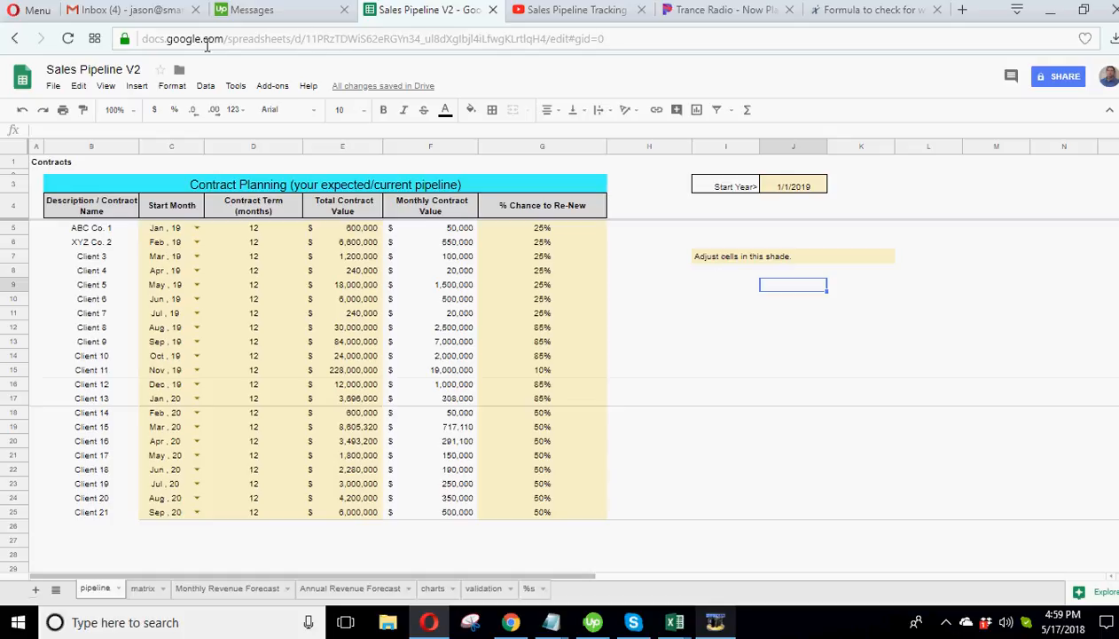
pyautogui.click(725, 414)
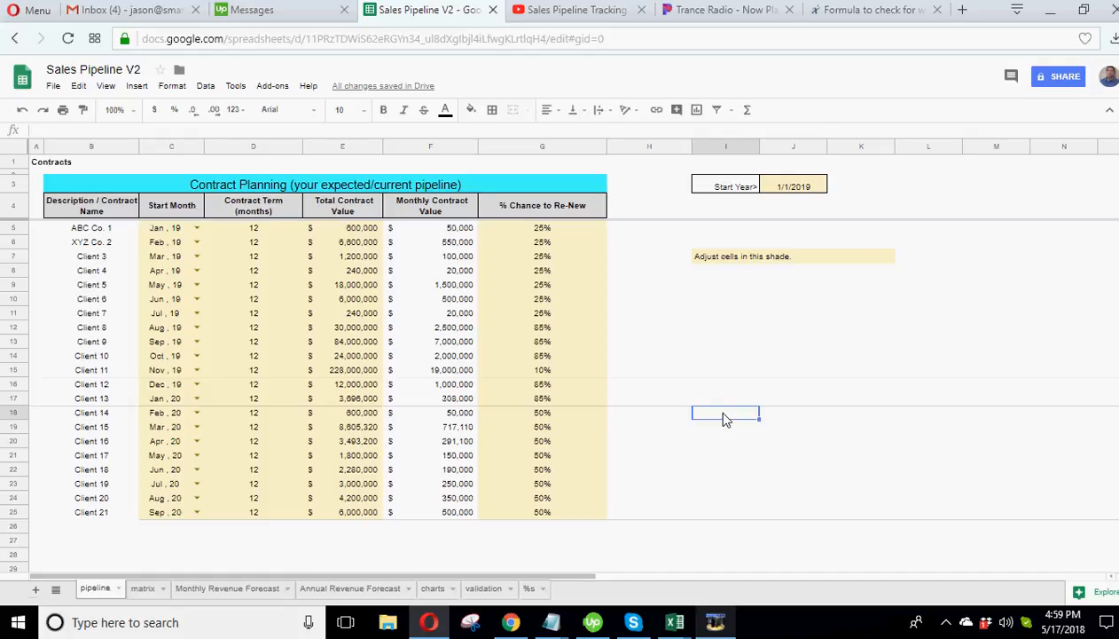
pyautogui.scroll(-4, 725, 415)
pyautogui.scroll(4, 725, 413)
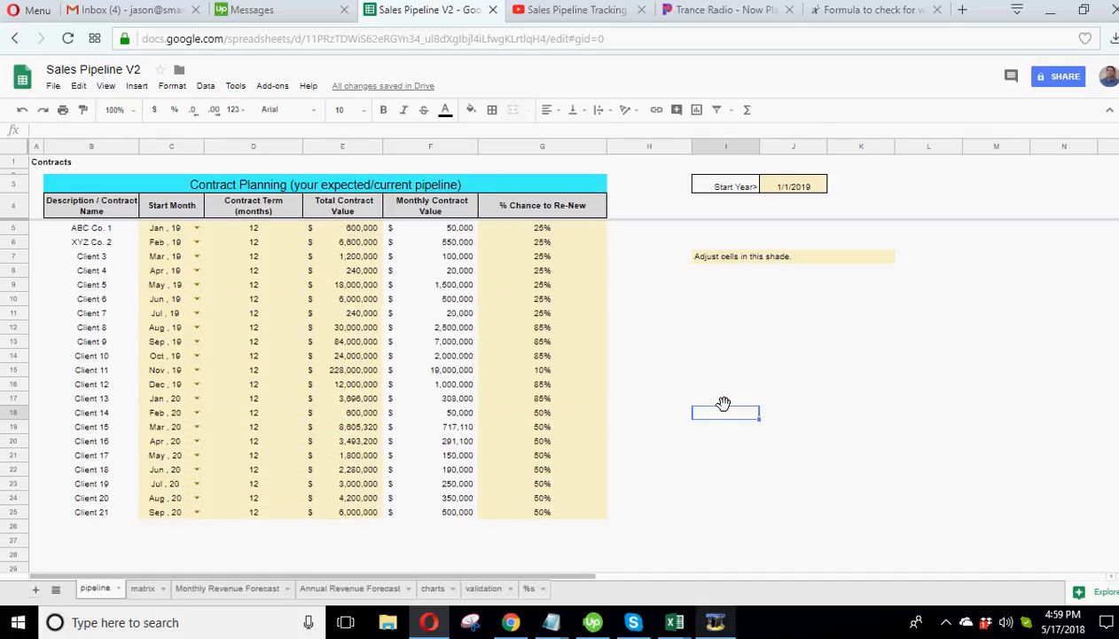
# - Open the smarthelping.com website in a new browser tab, and return to the Sales Pipeline V2 spreadsheet
pyautogui.click(962, 10)
pyautogui.write('s')
pyautogui.press('Return')
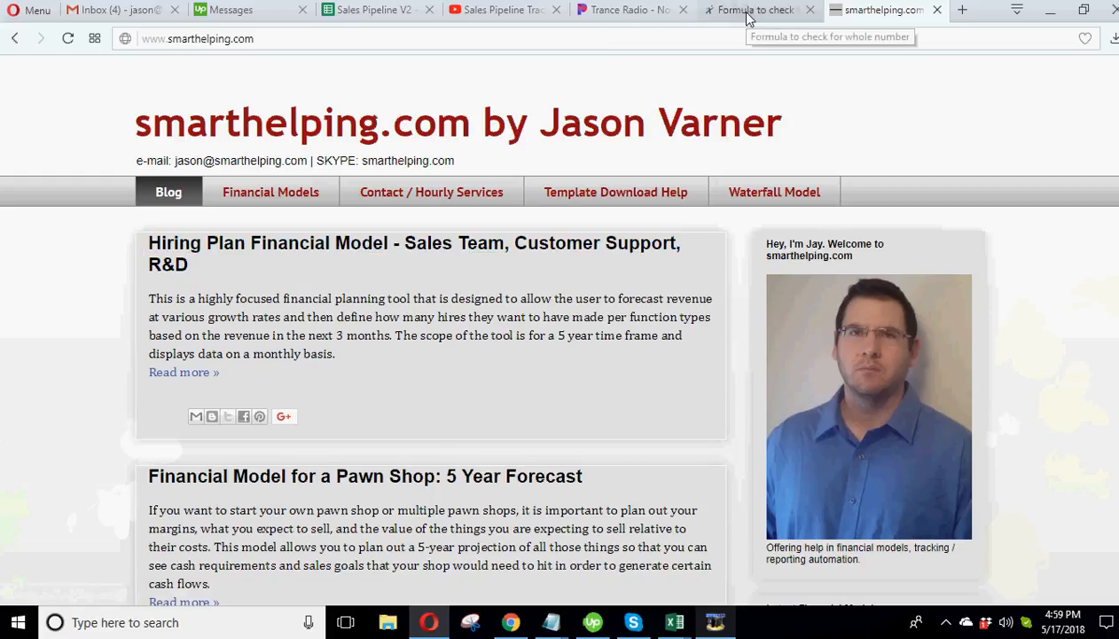
pyautogui.click(373, 11)
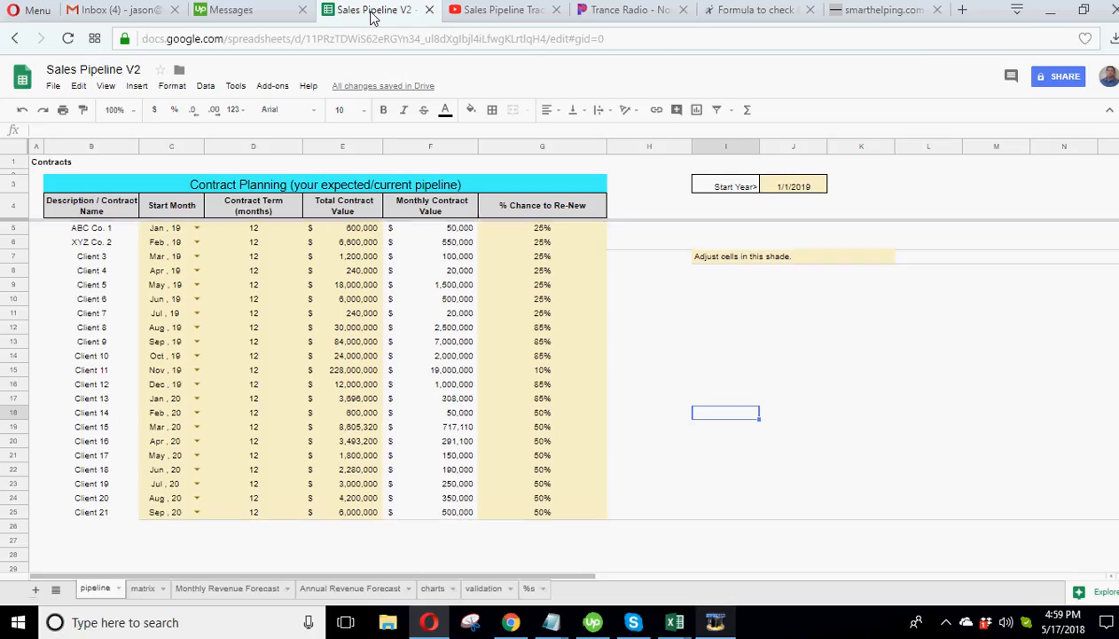